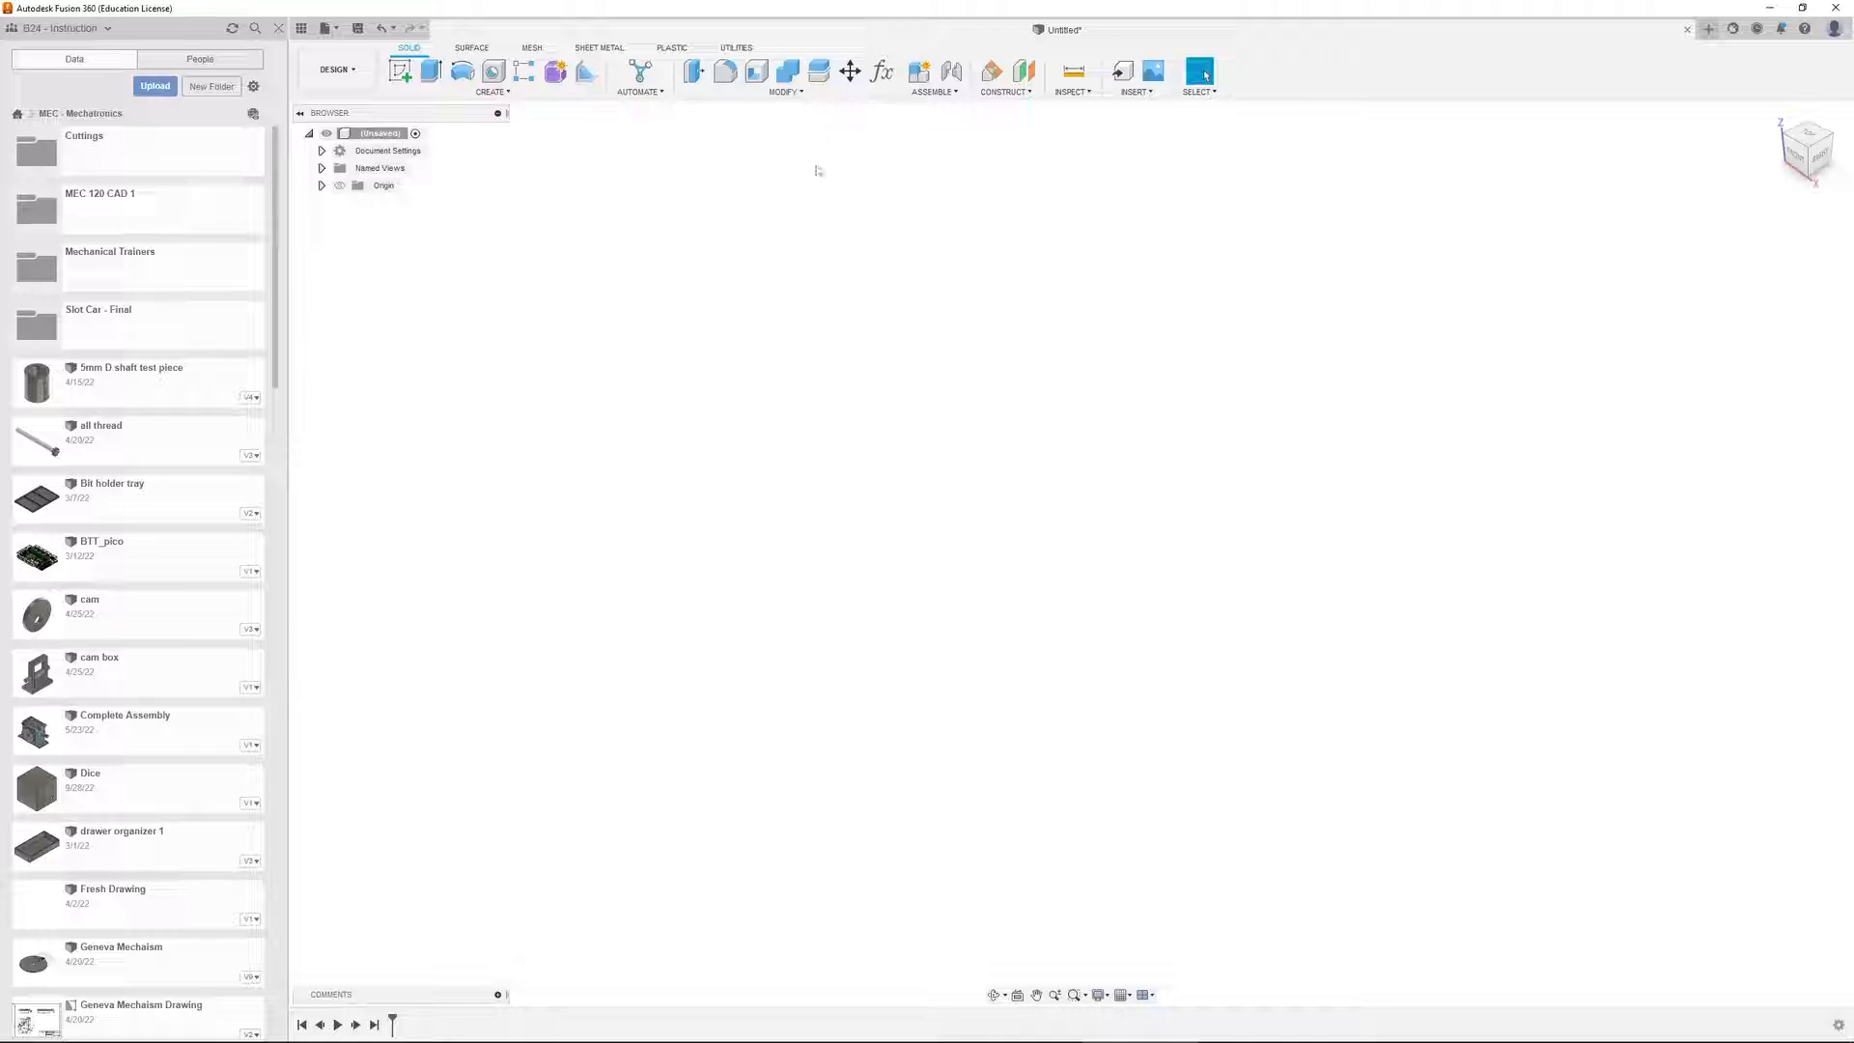
Create a new internal component named "Part 1" and start a sketch on the horizontal XY plane
click(919, 71)
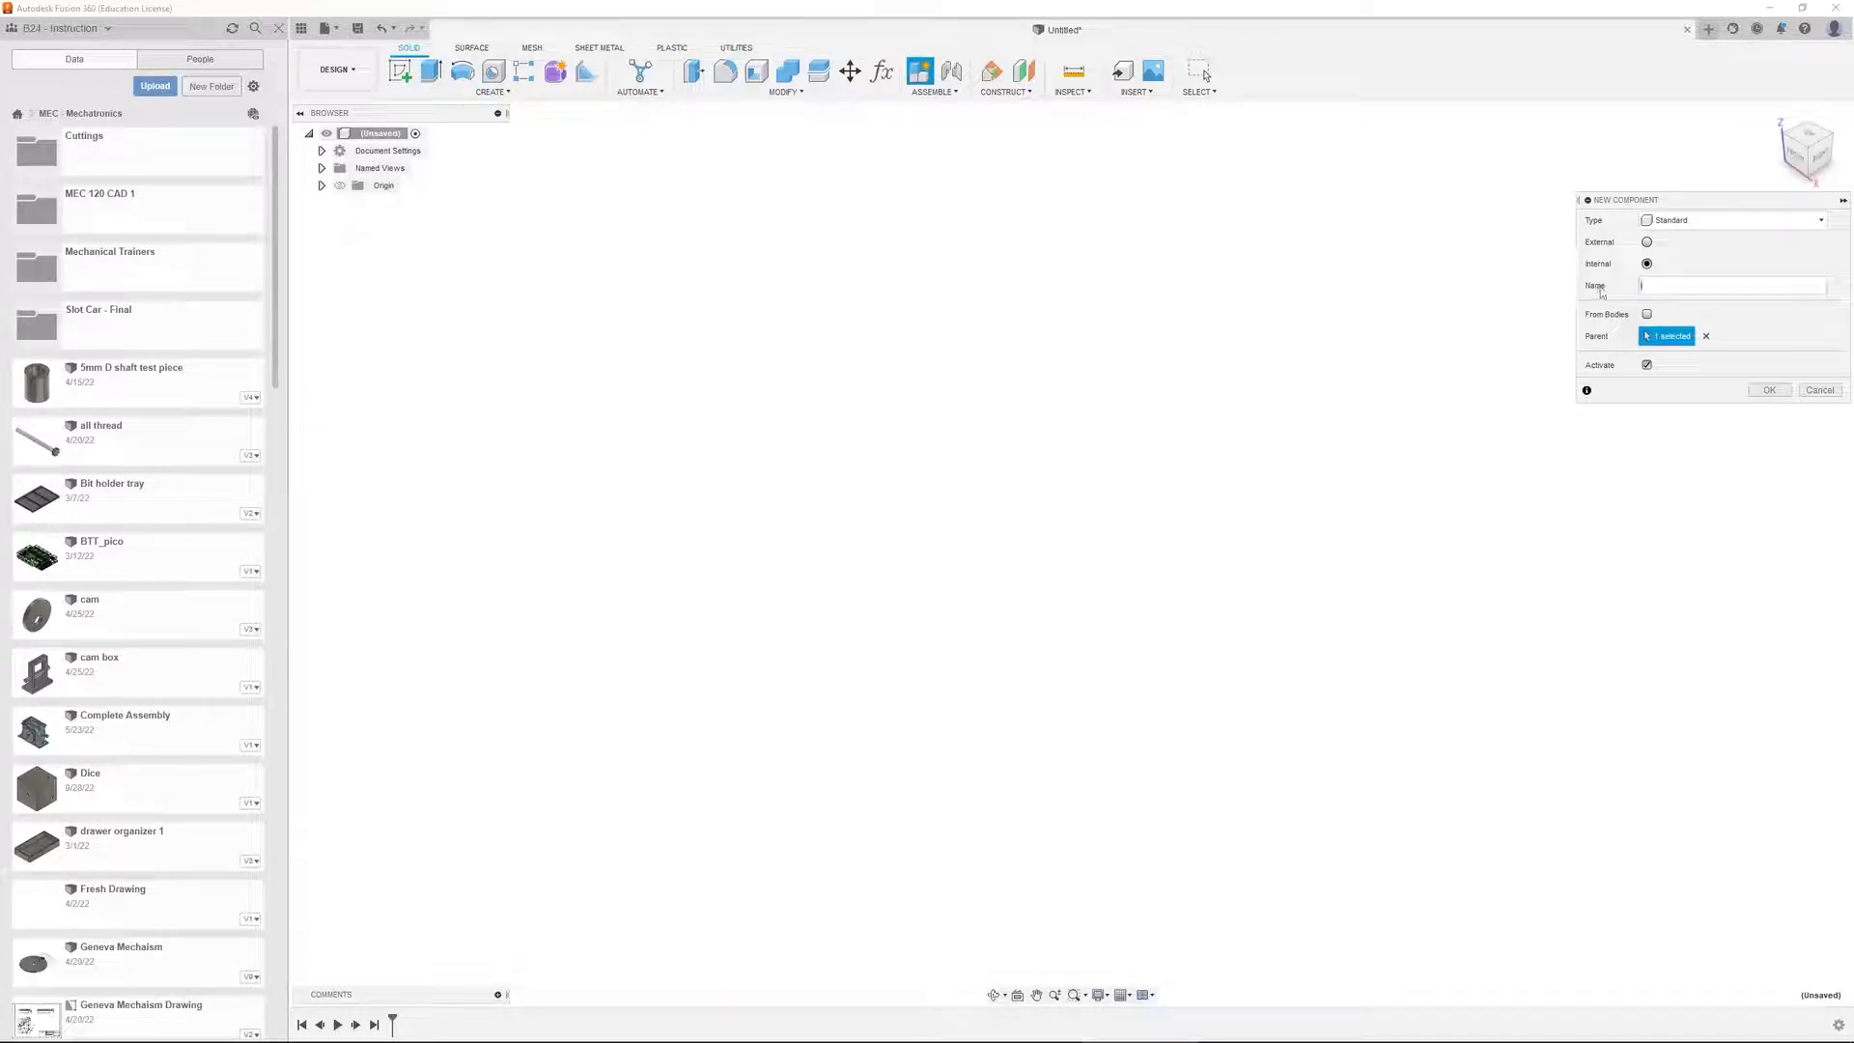
key(BackSpace)
text(Part 1)
key(Return)
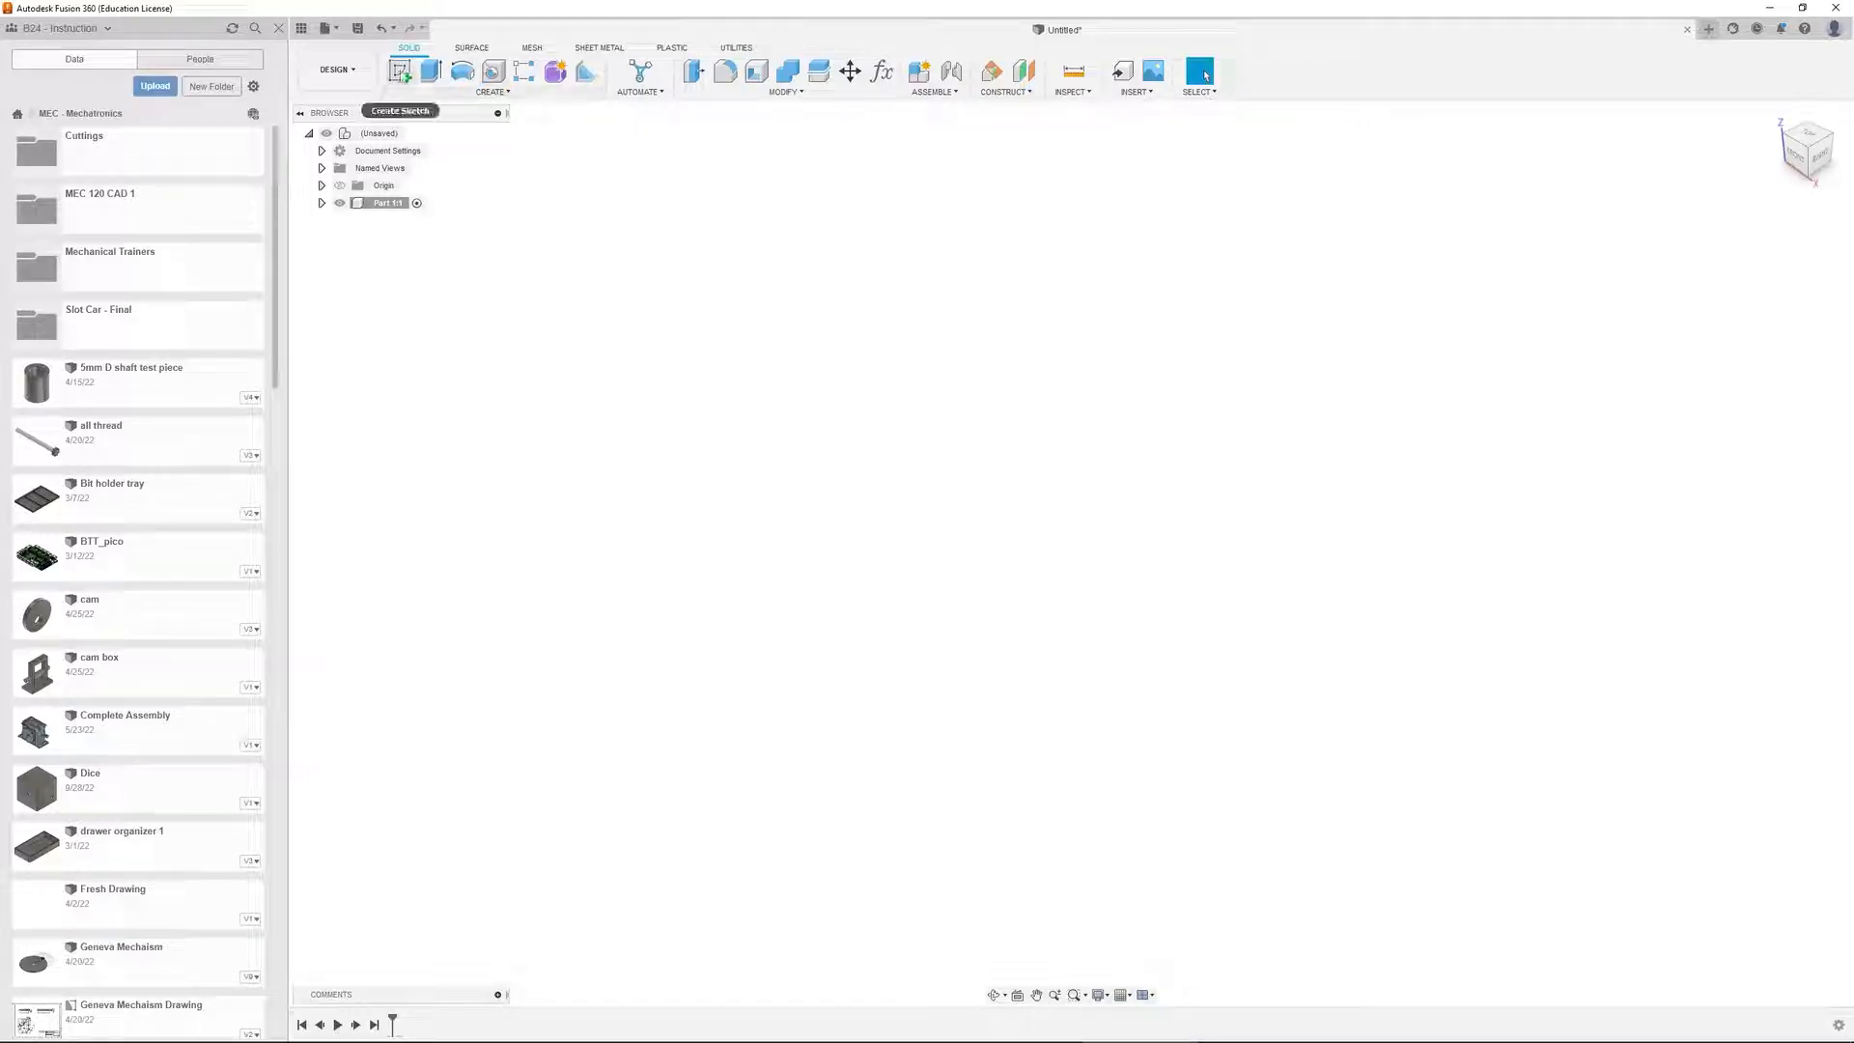
click(400, 72)
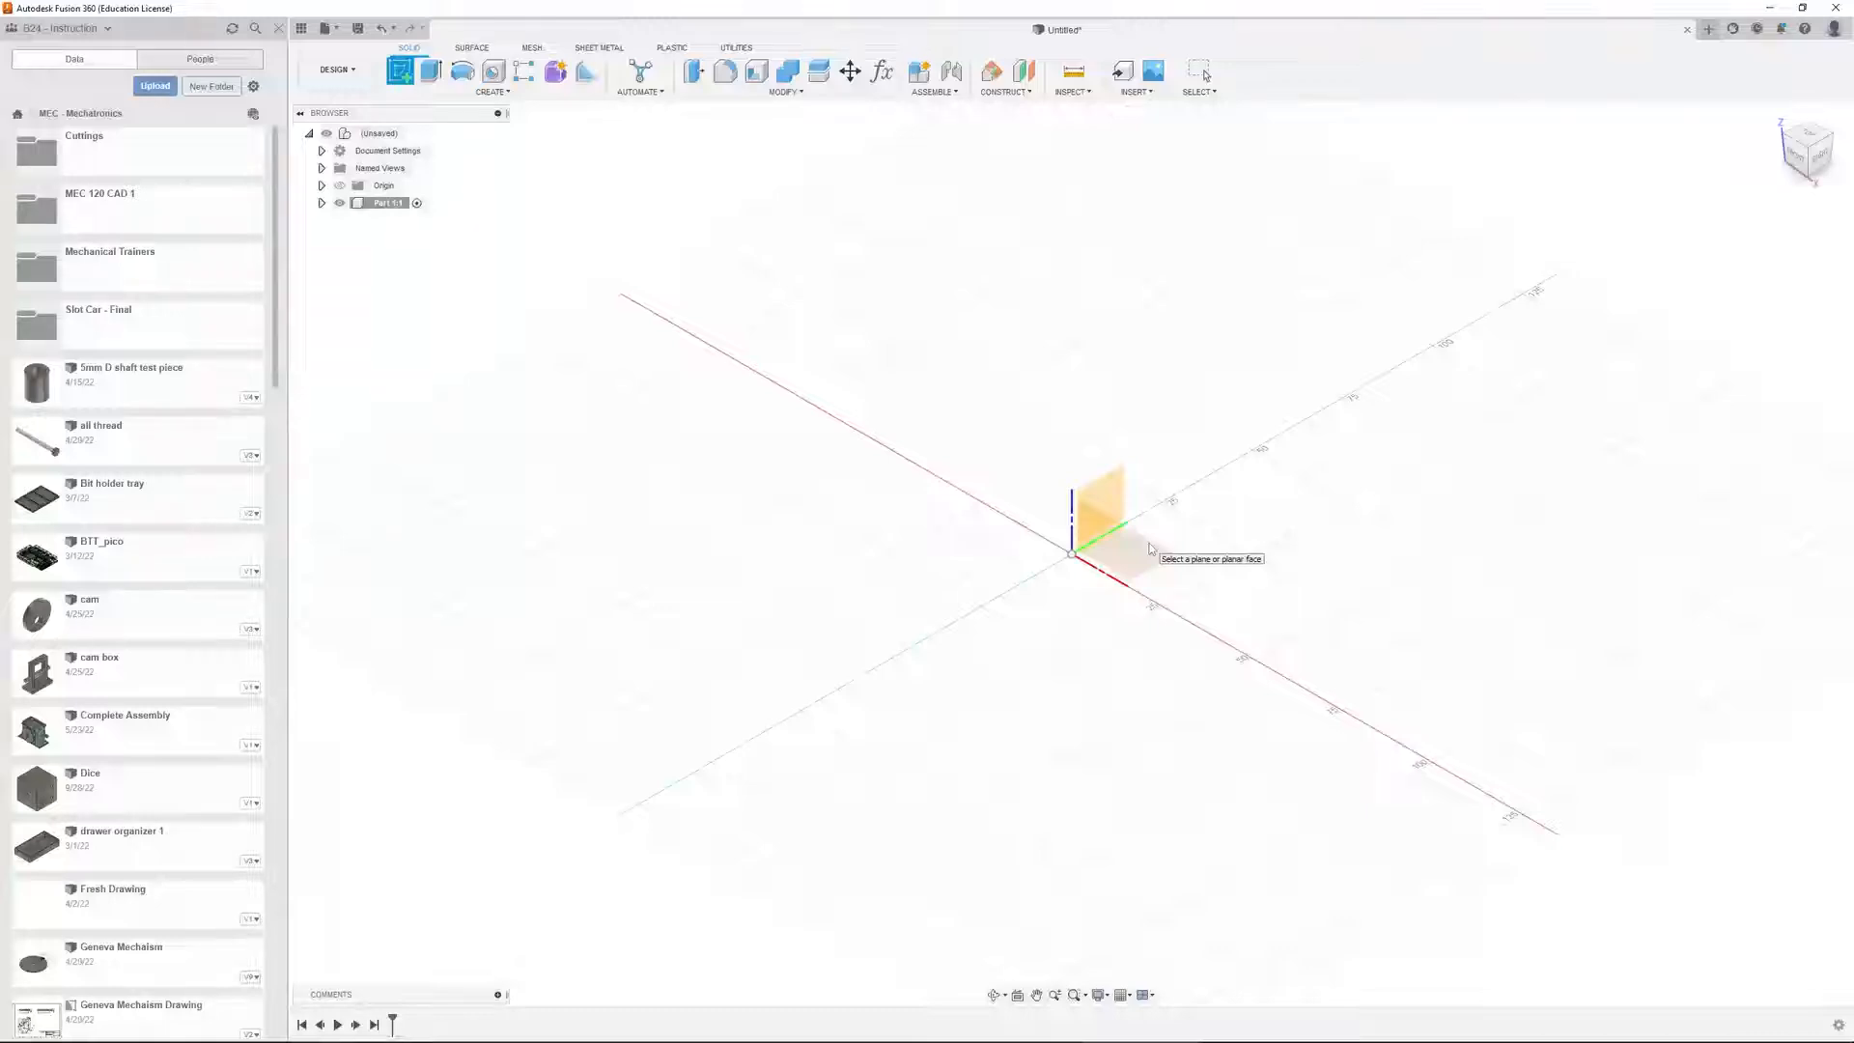
click(1150, 549)
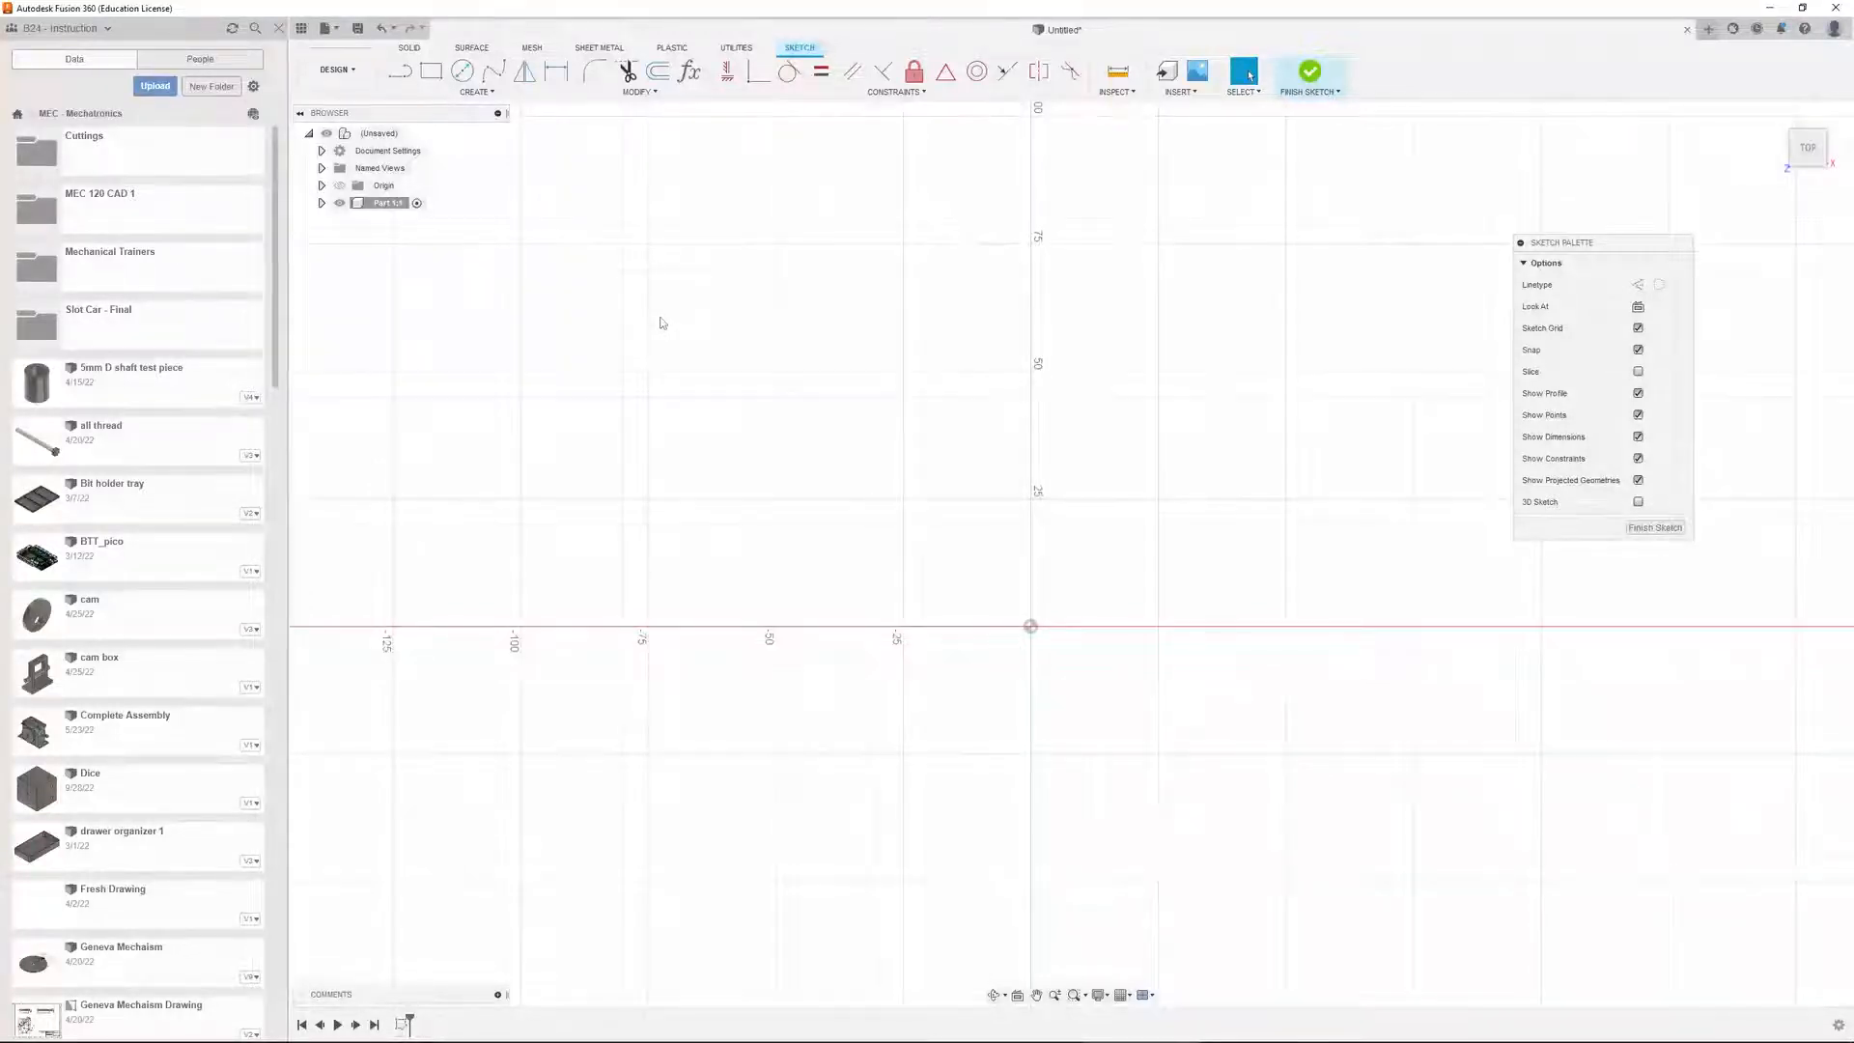
Draw a closed stepped line profile about 75 mm wide and 75 mm high, with a diagonal edge ending at the origin
key(l)
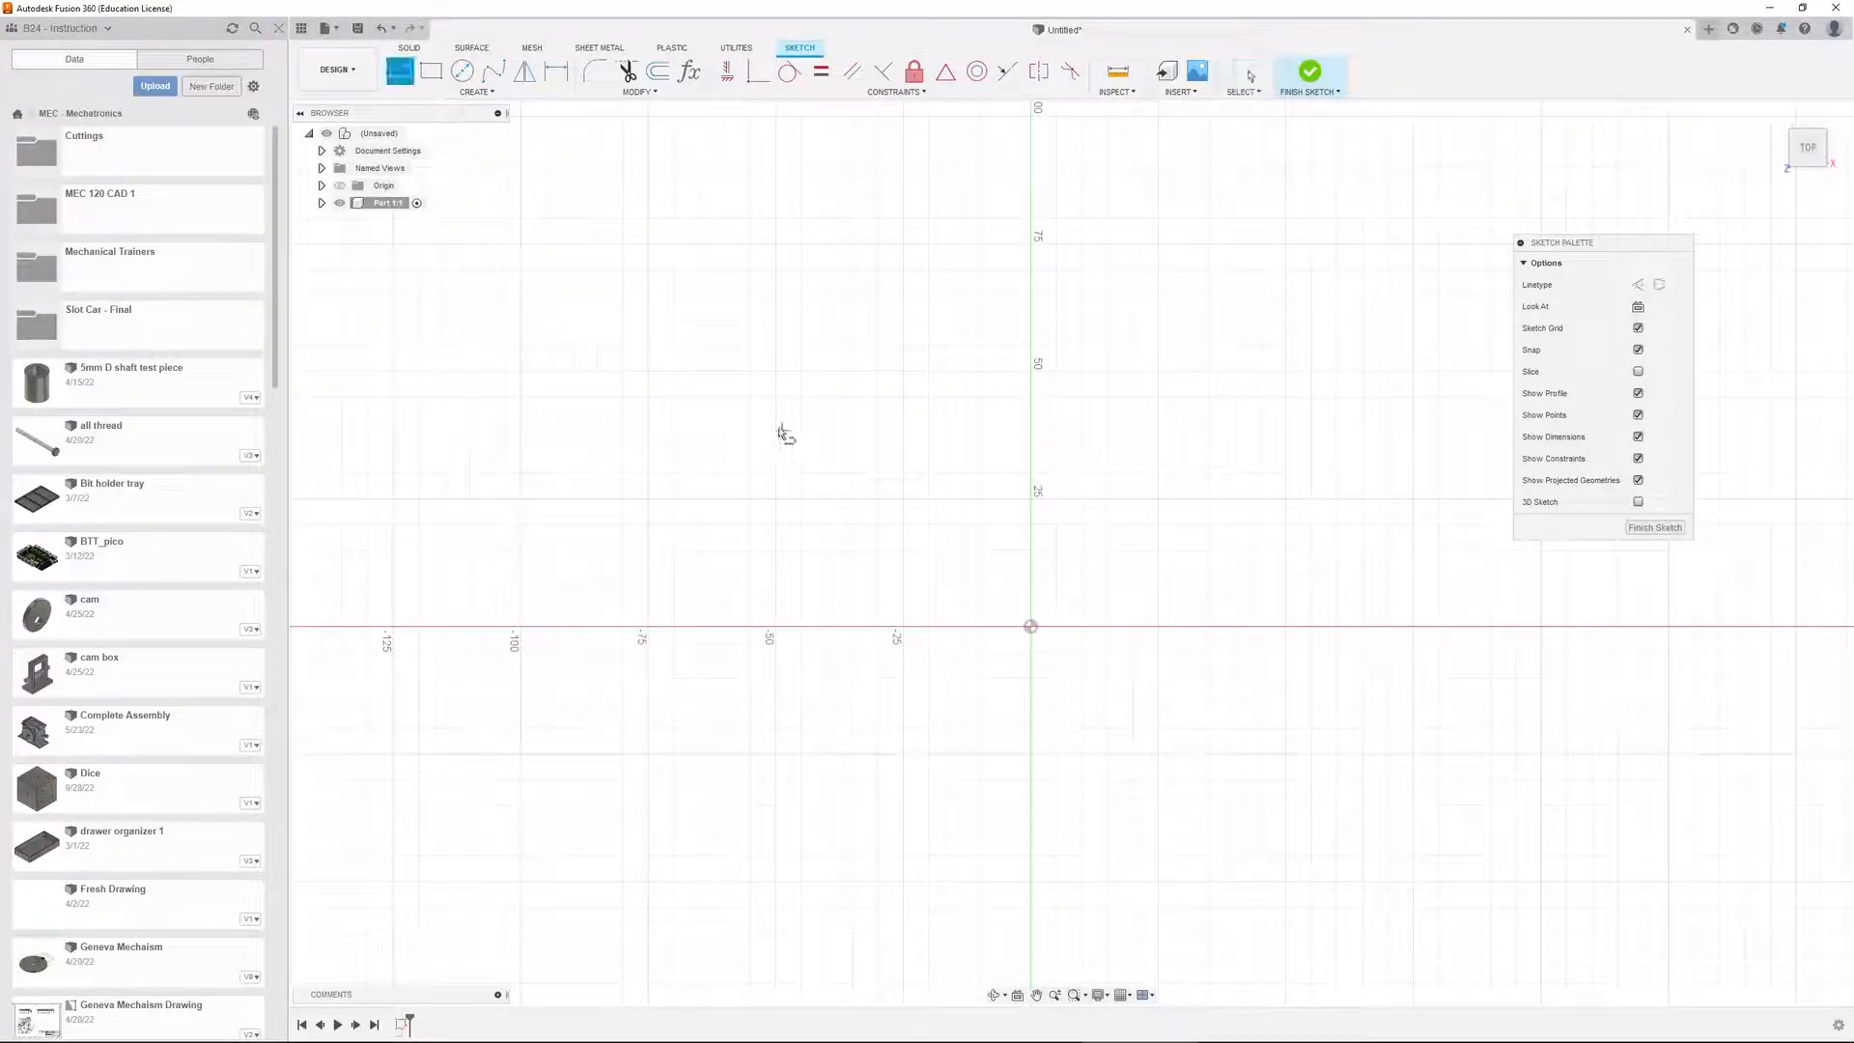
click(778, 374)
click(776, 498)
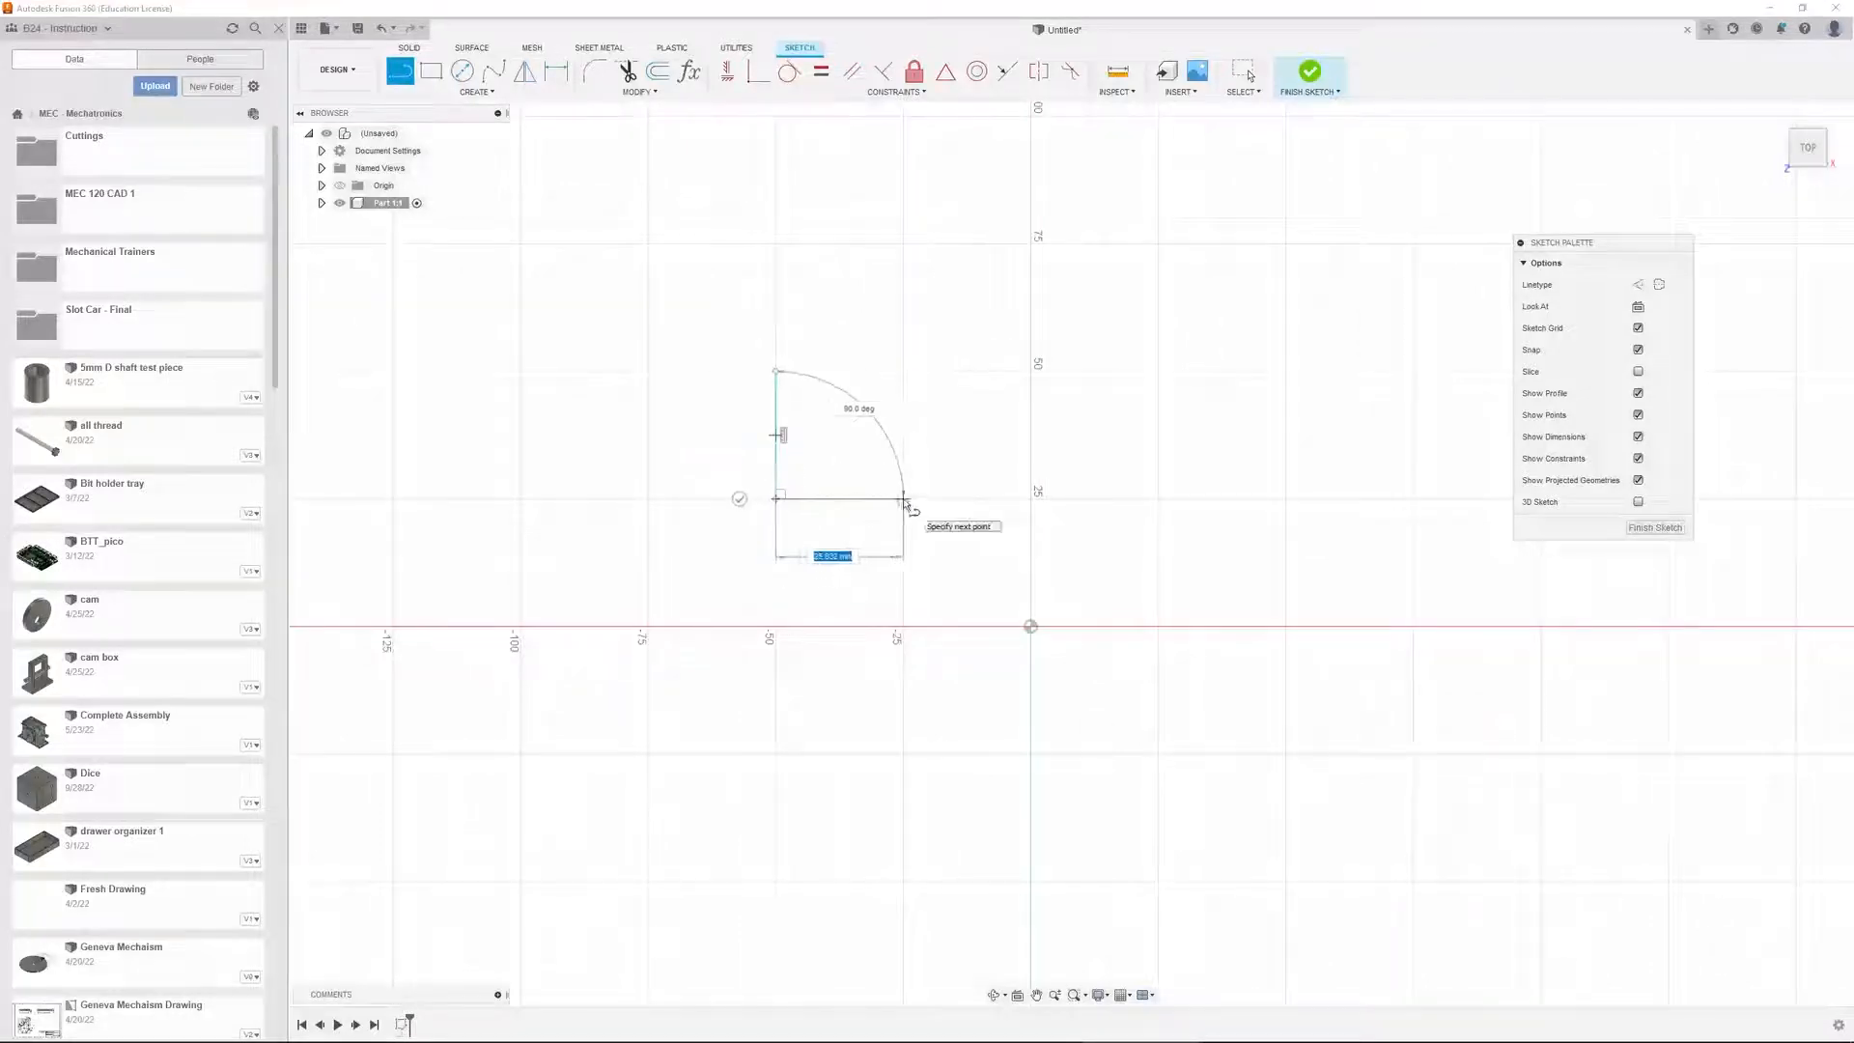
click(902, 499)
click(1030, 626)
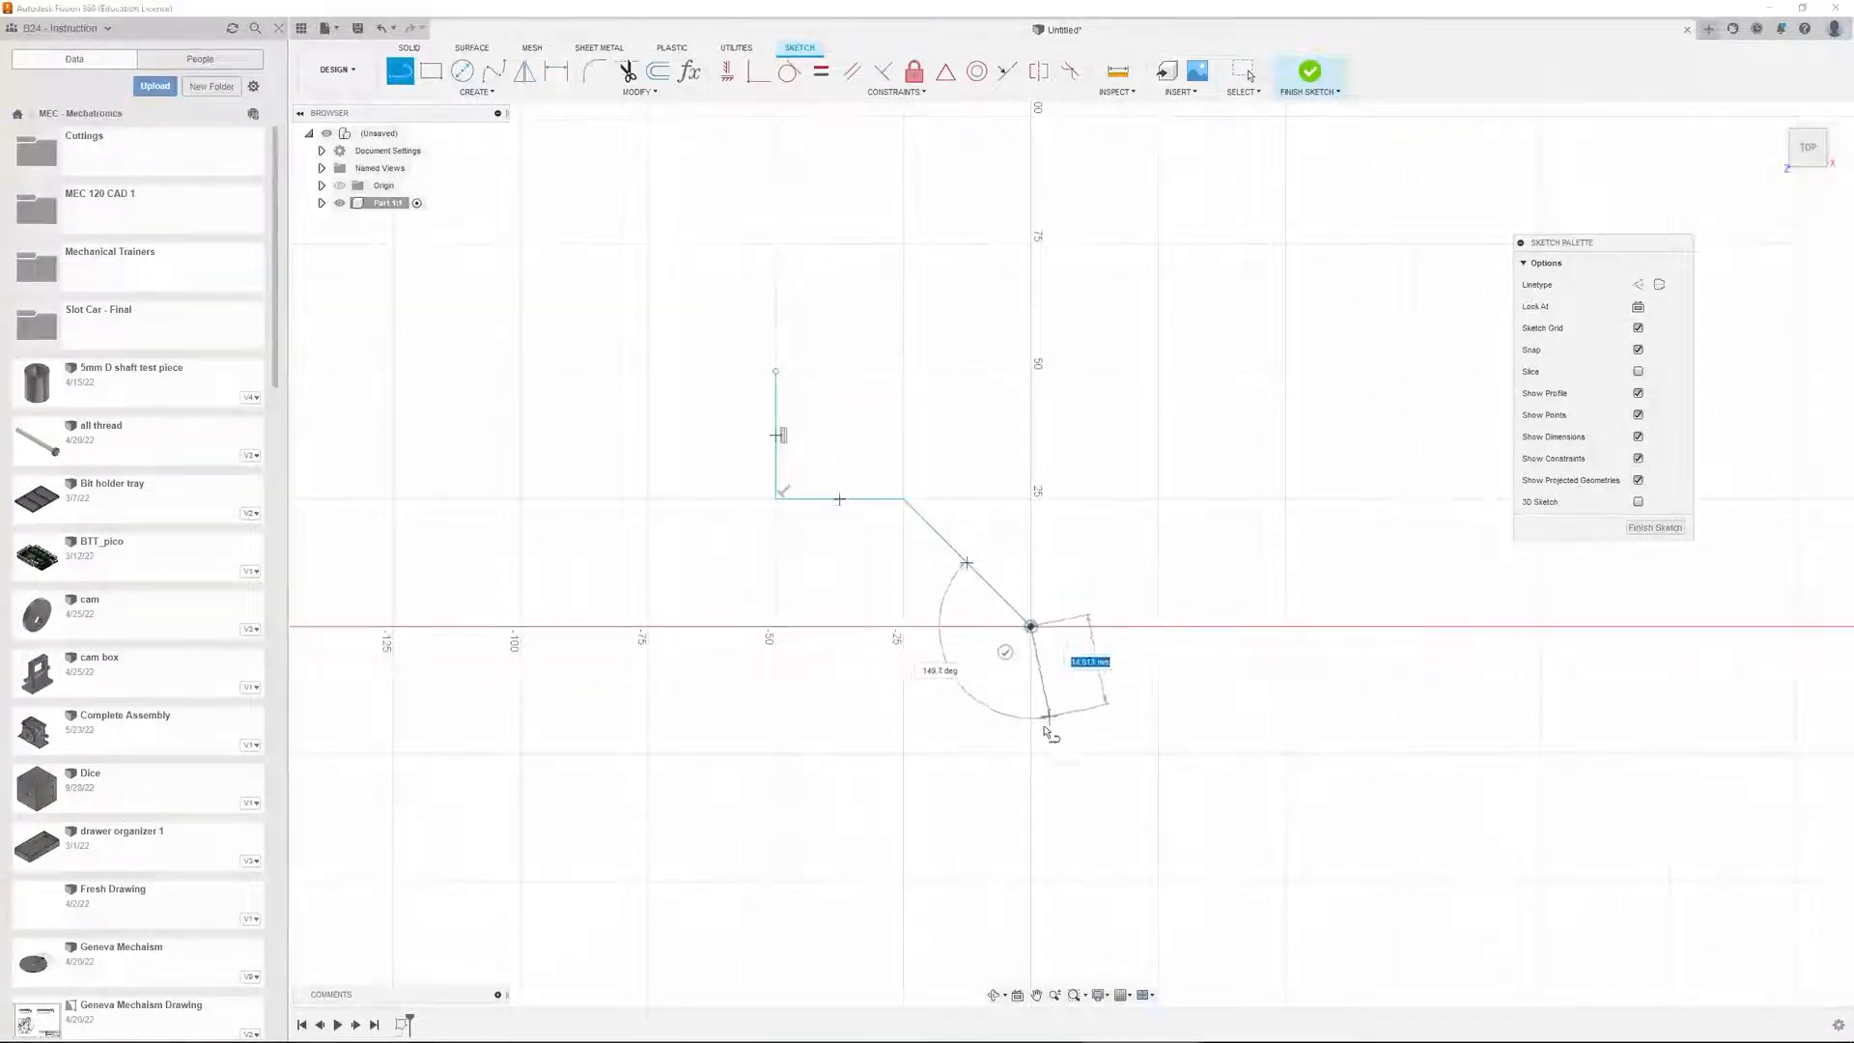
click(1030, 753)
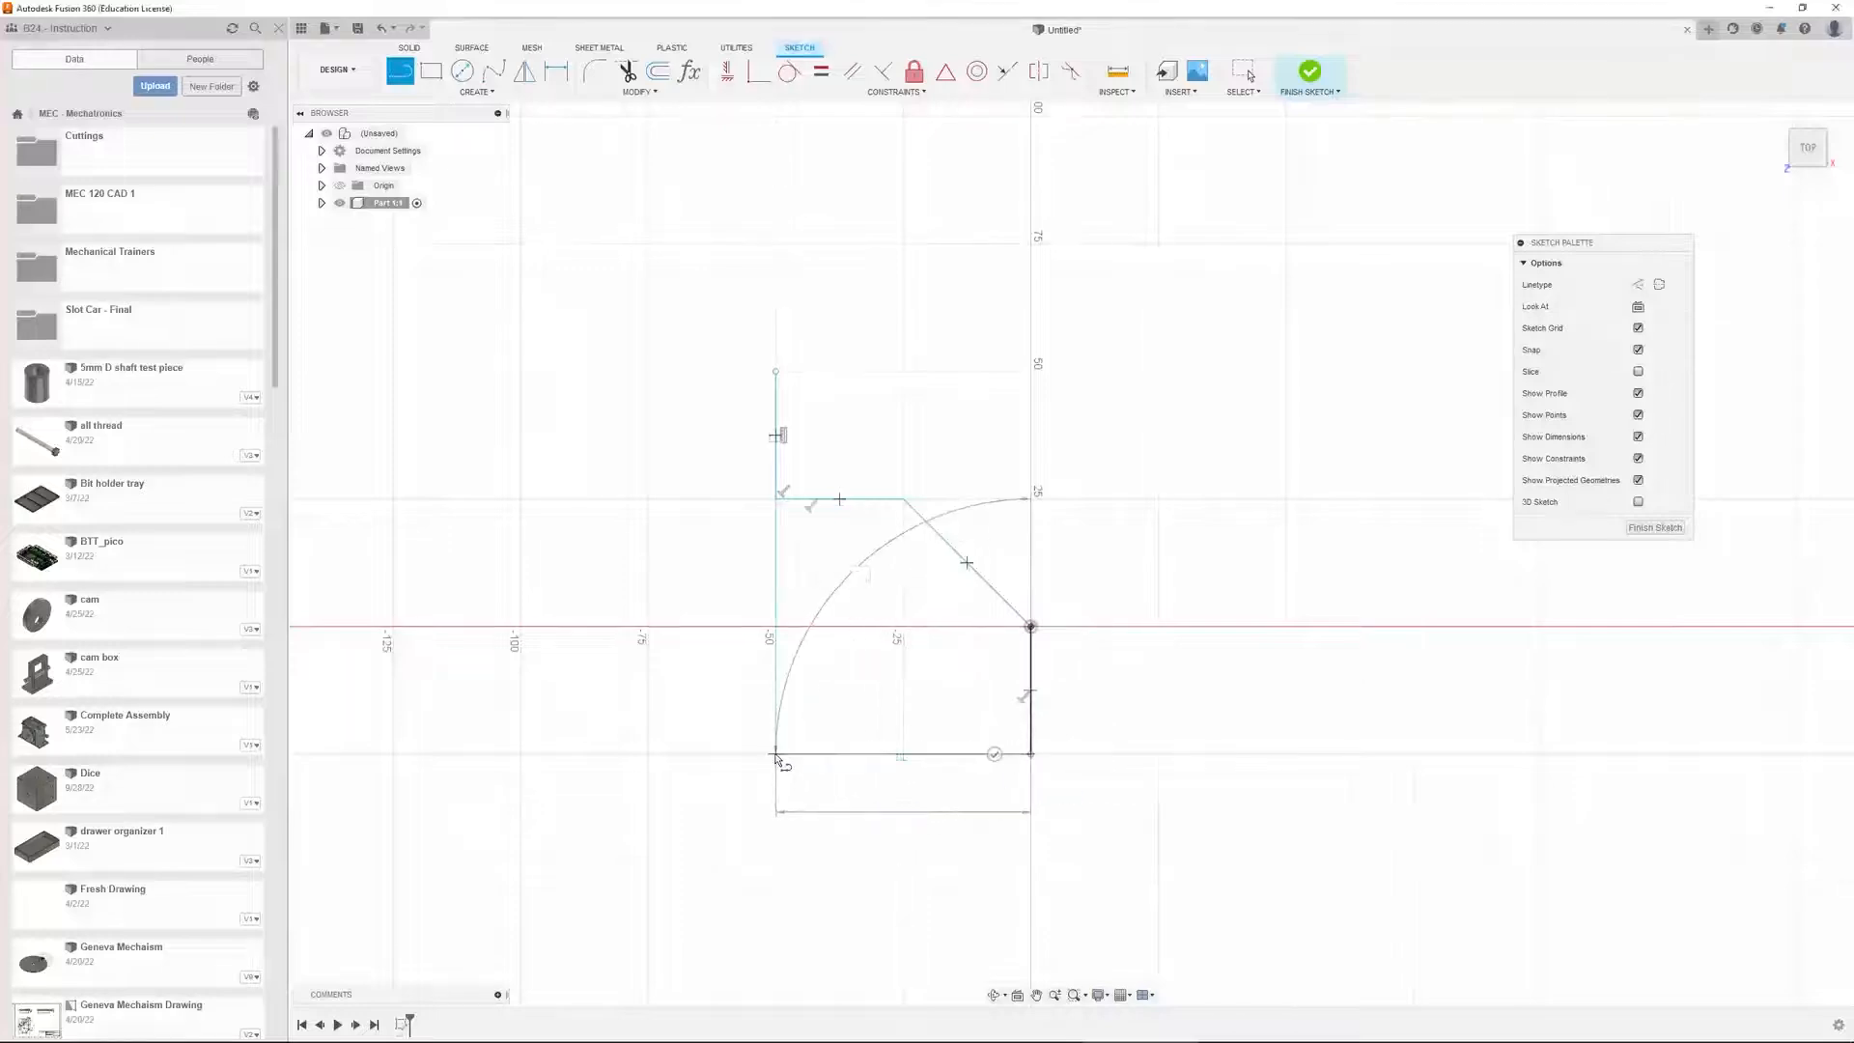
click(775, 753)
click(648, 753)
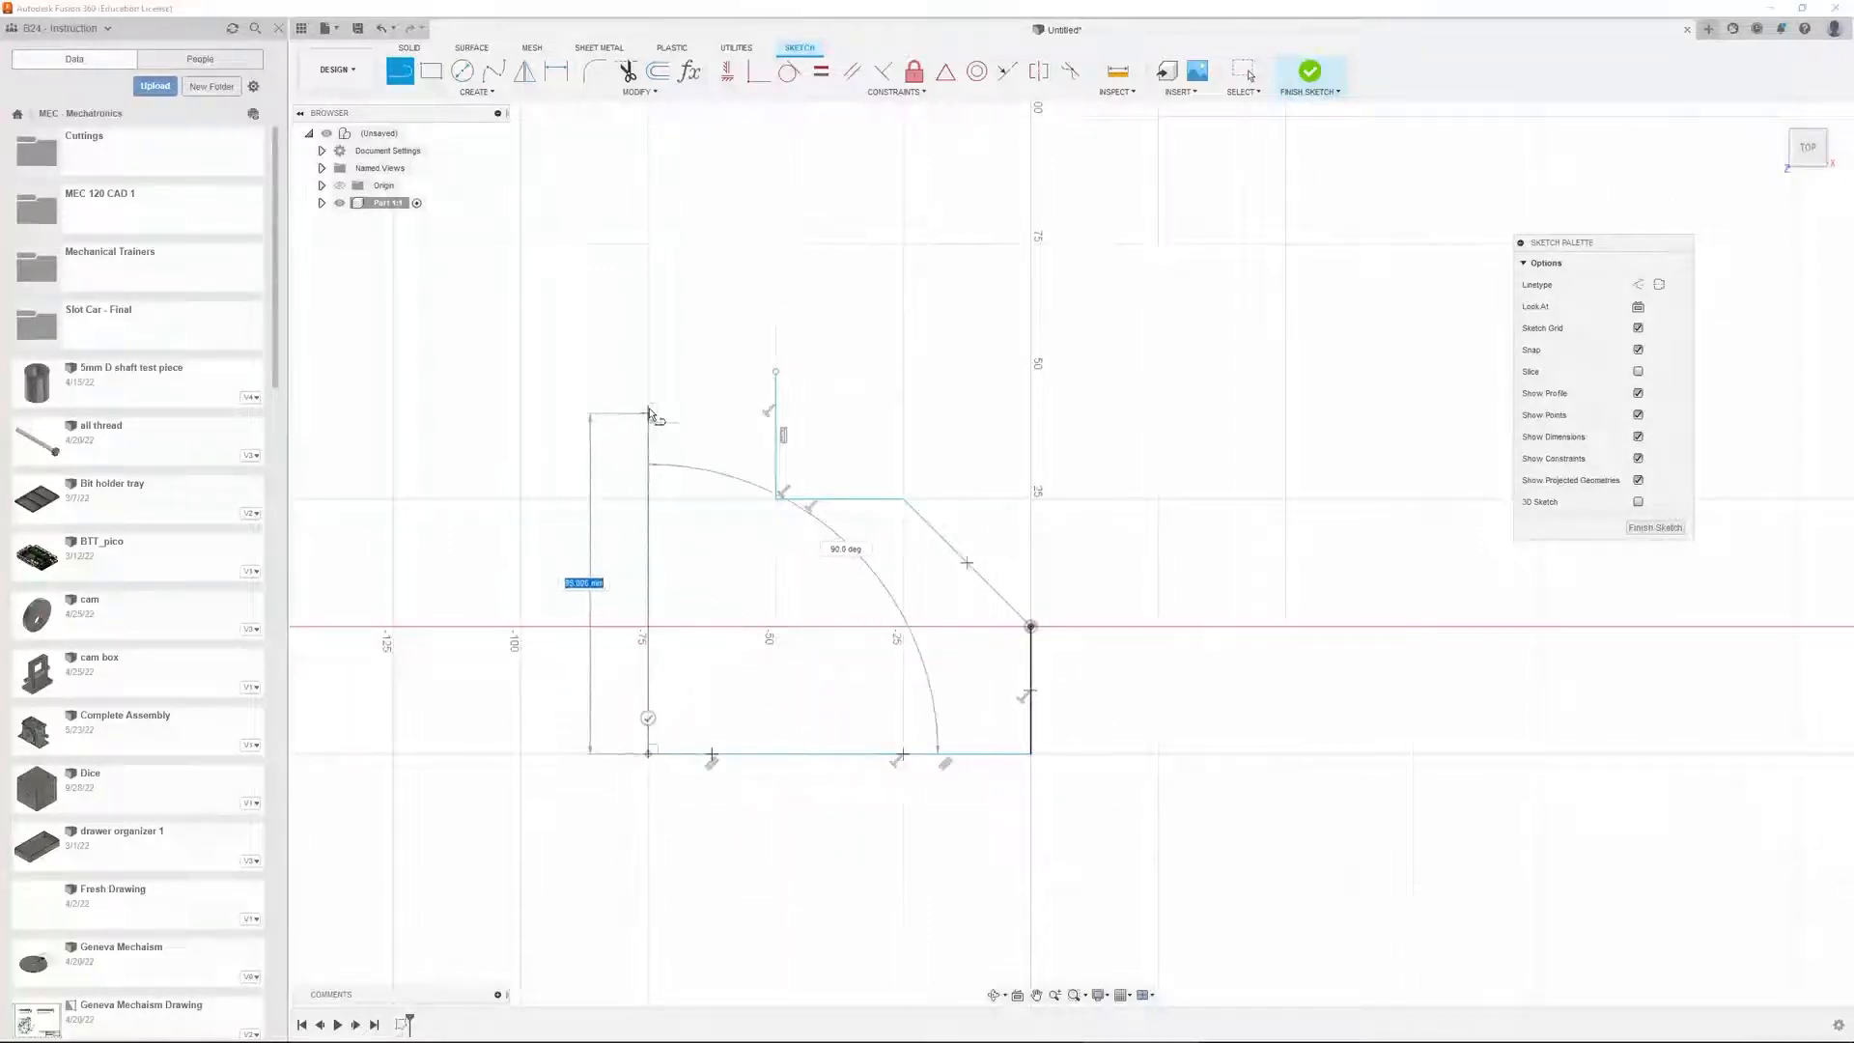
click(648, 371)
click(775, 371)
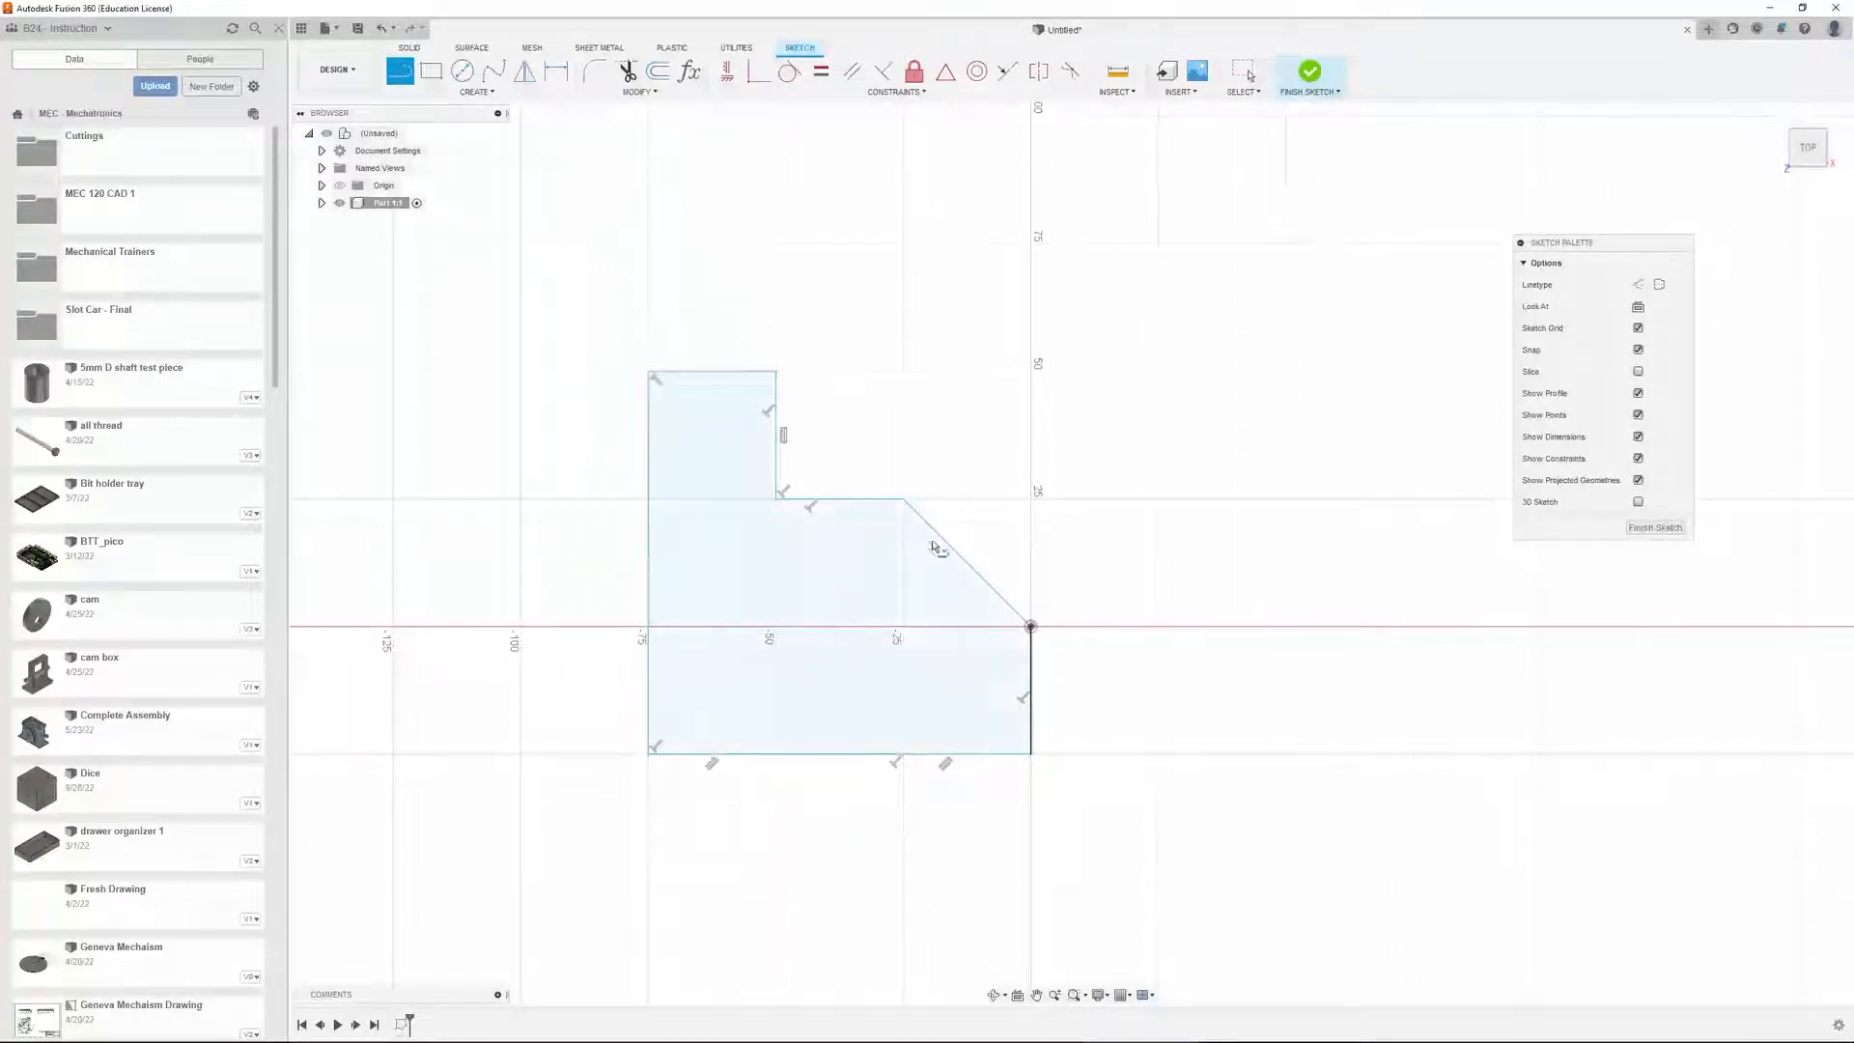
key(Escape)
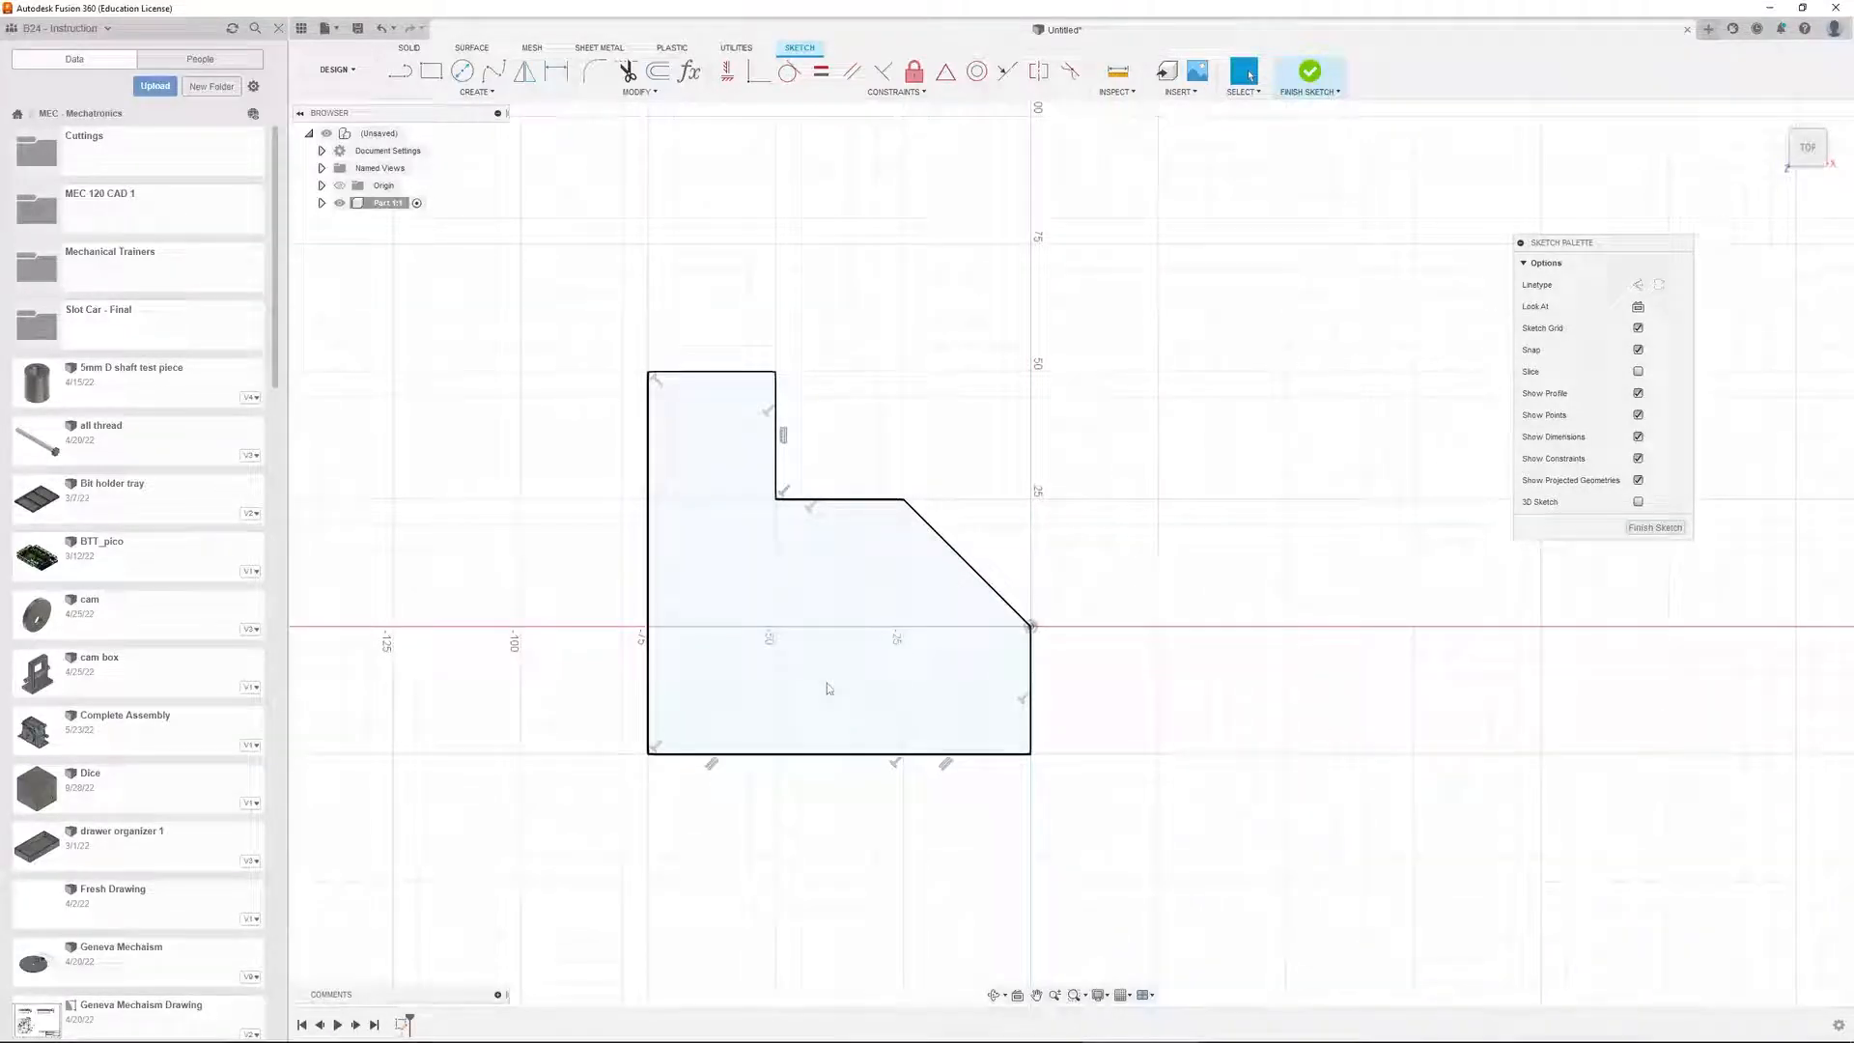
Undo the profile's closing top line and redraw it from the inner corner, stopping about 1 mm short of the left edge's endpoint
key(ctrl+z)
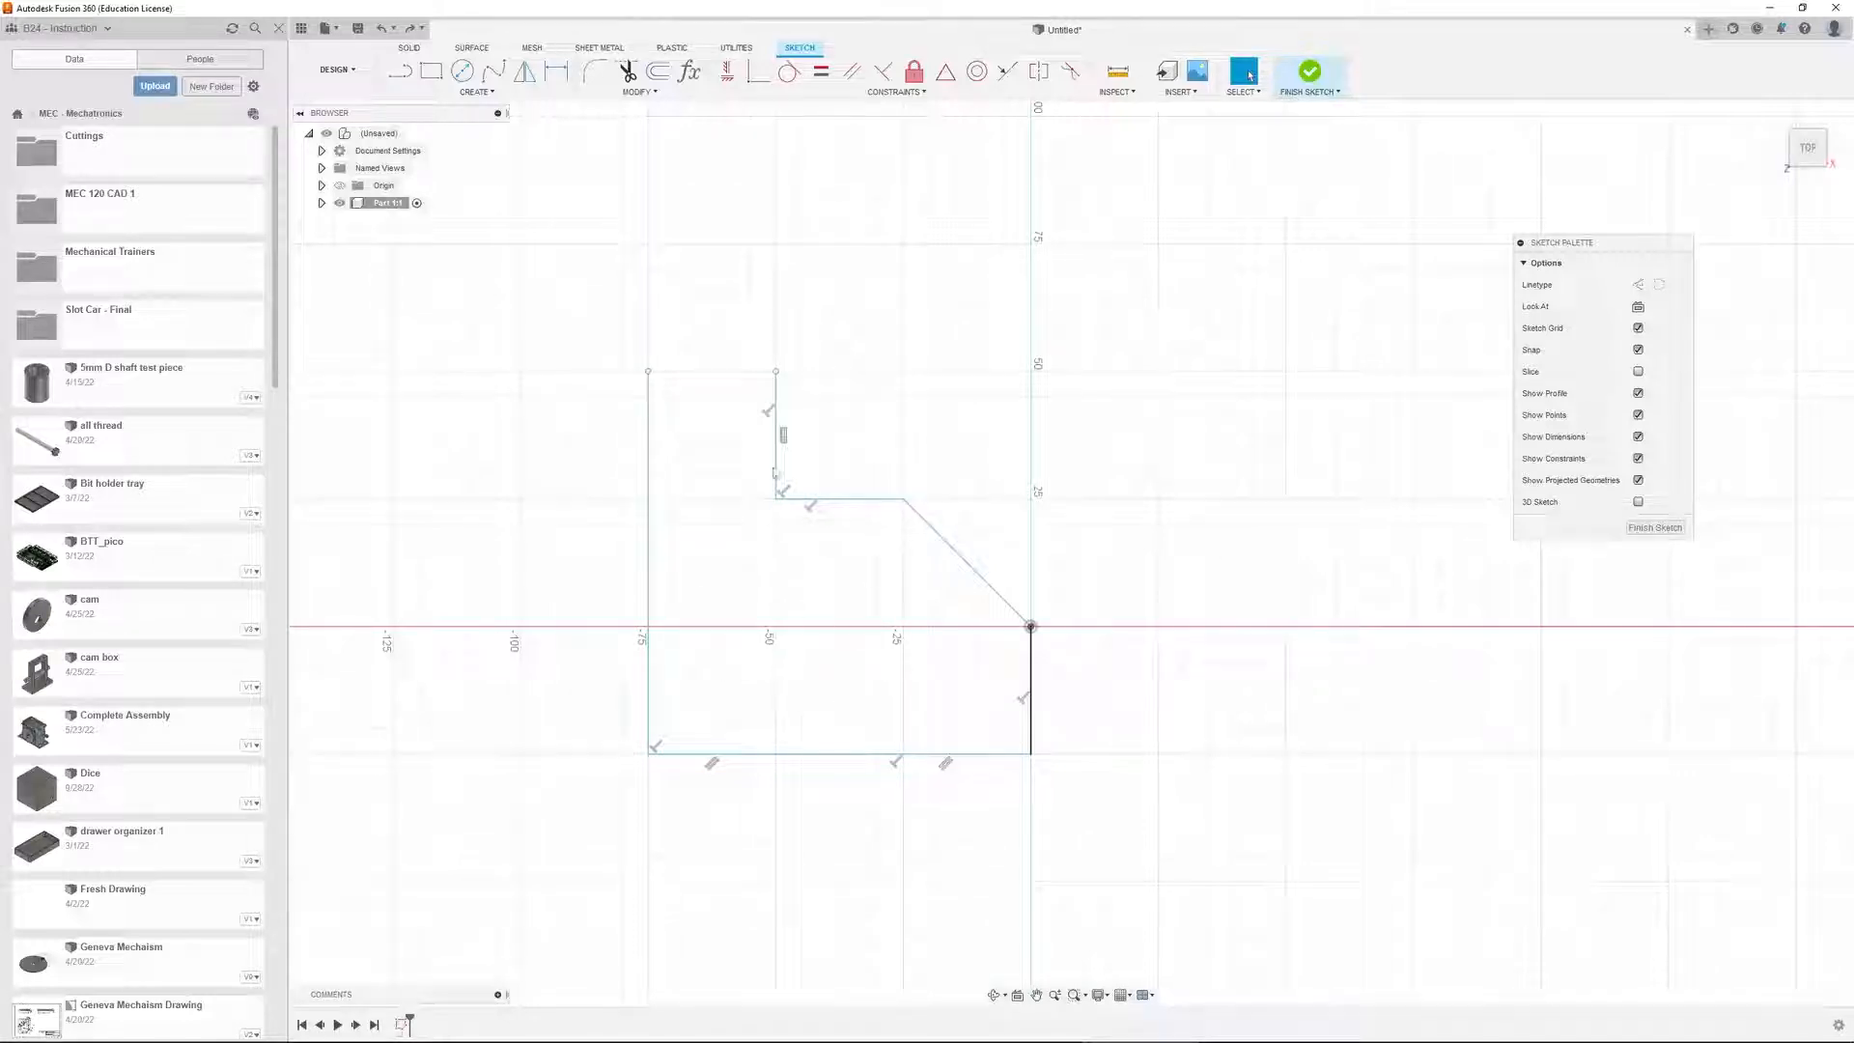
key(l)
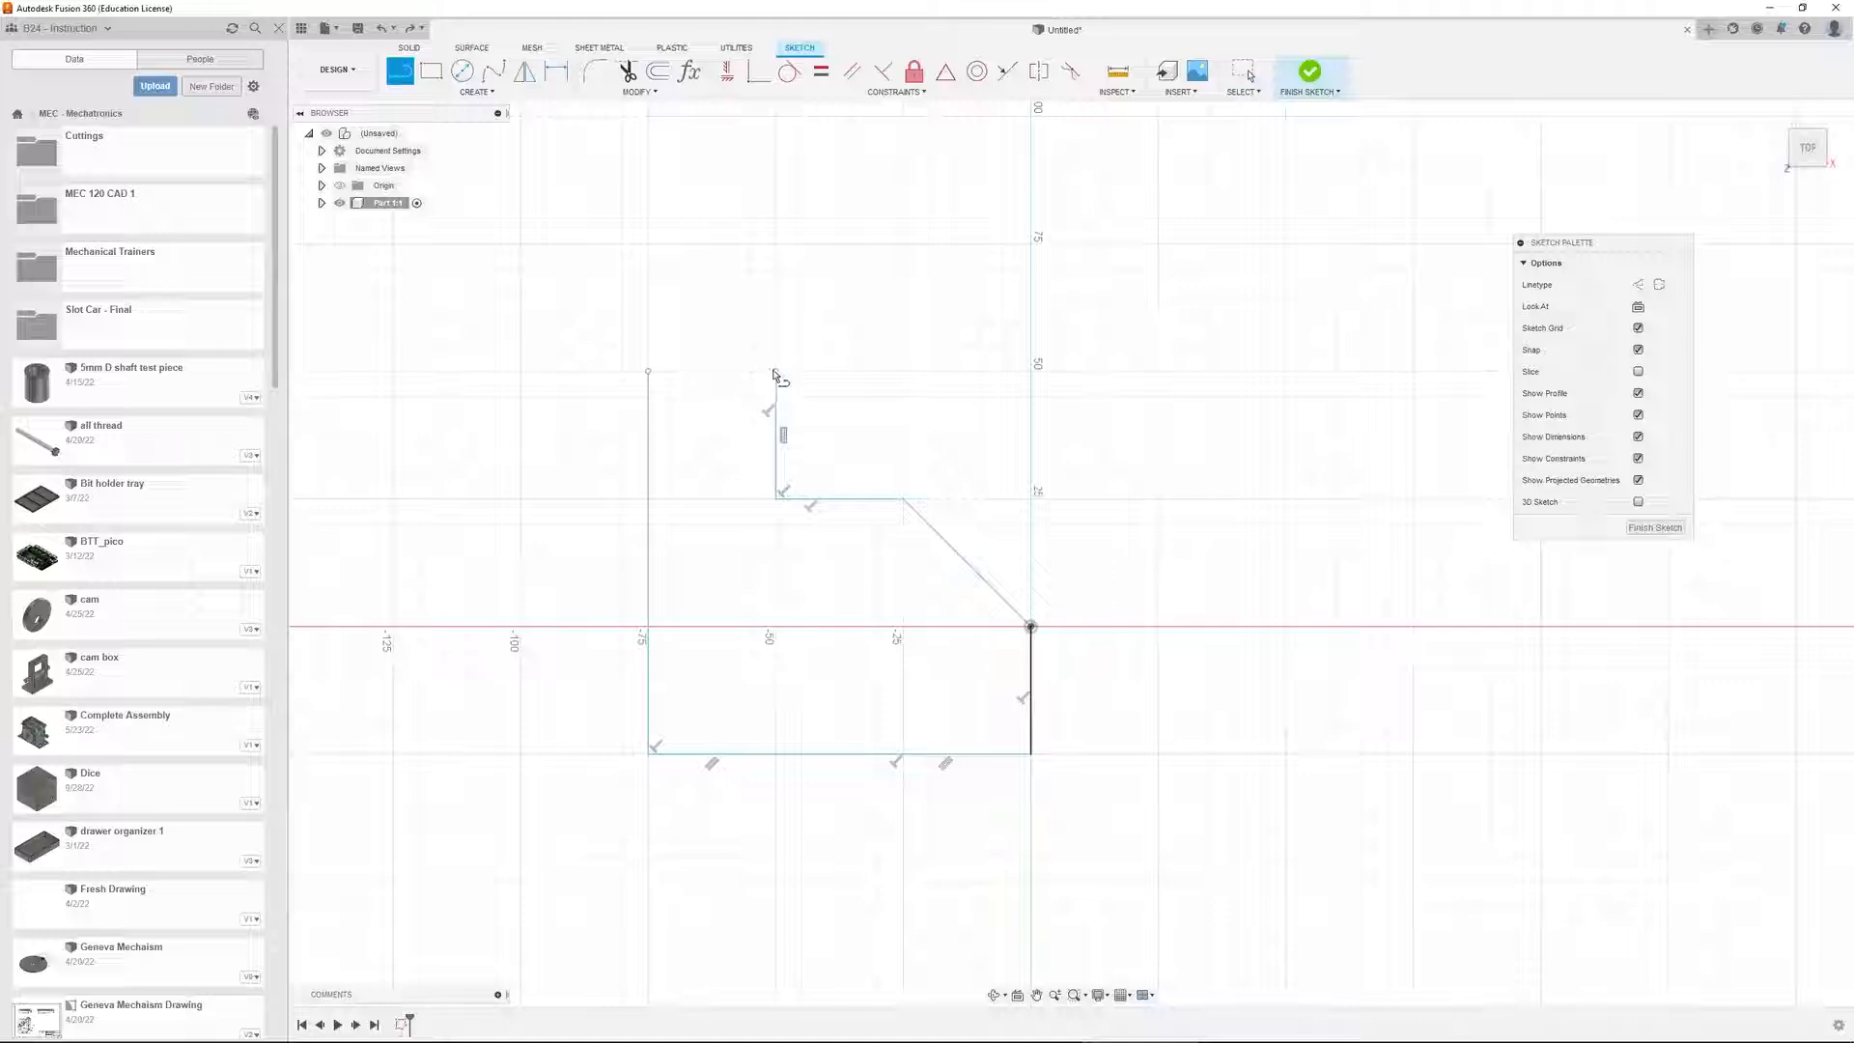
drag(776, 372, 658, 375)
click(653, 372)
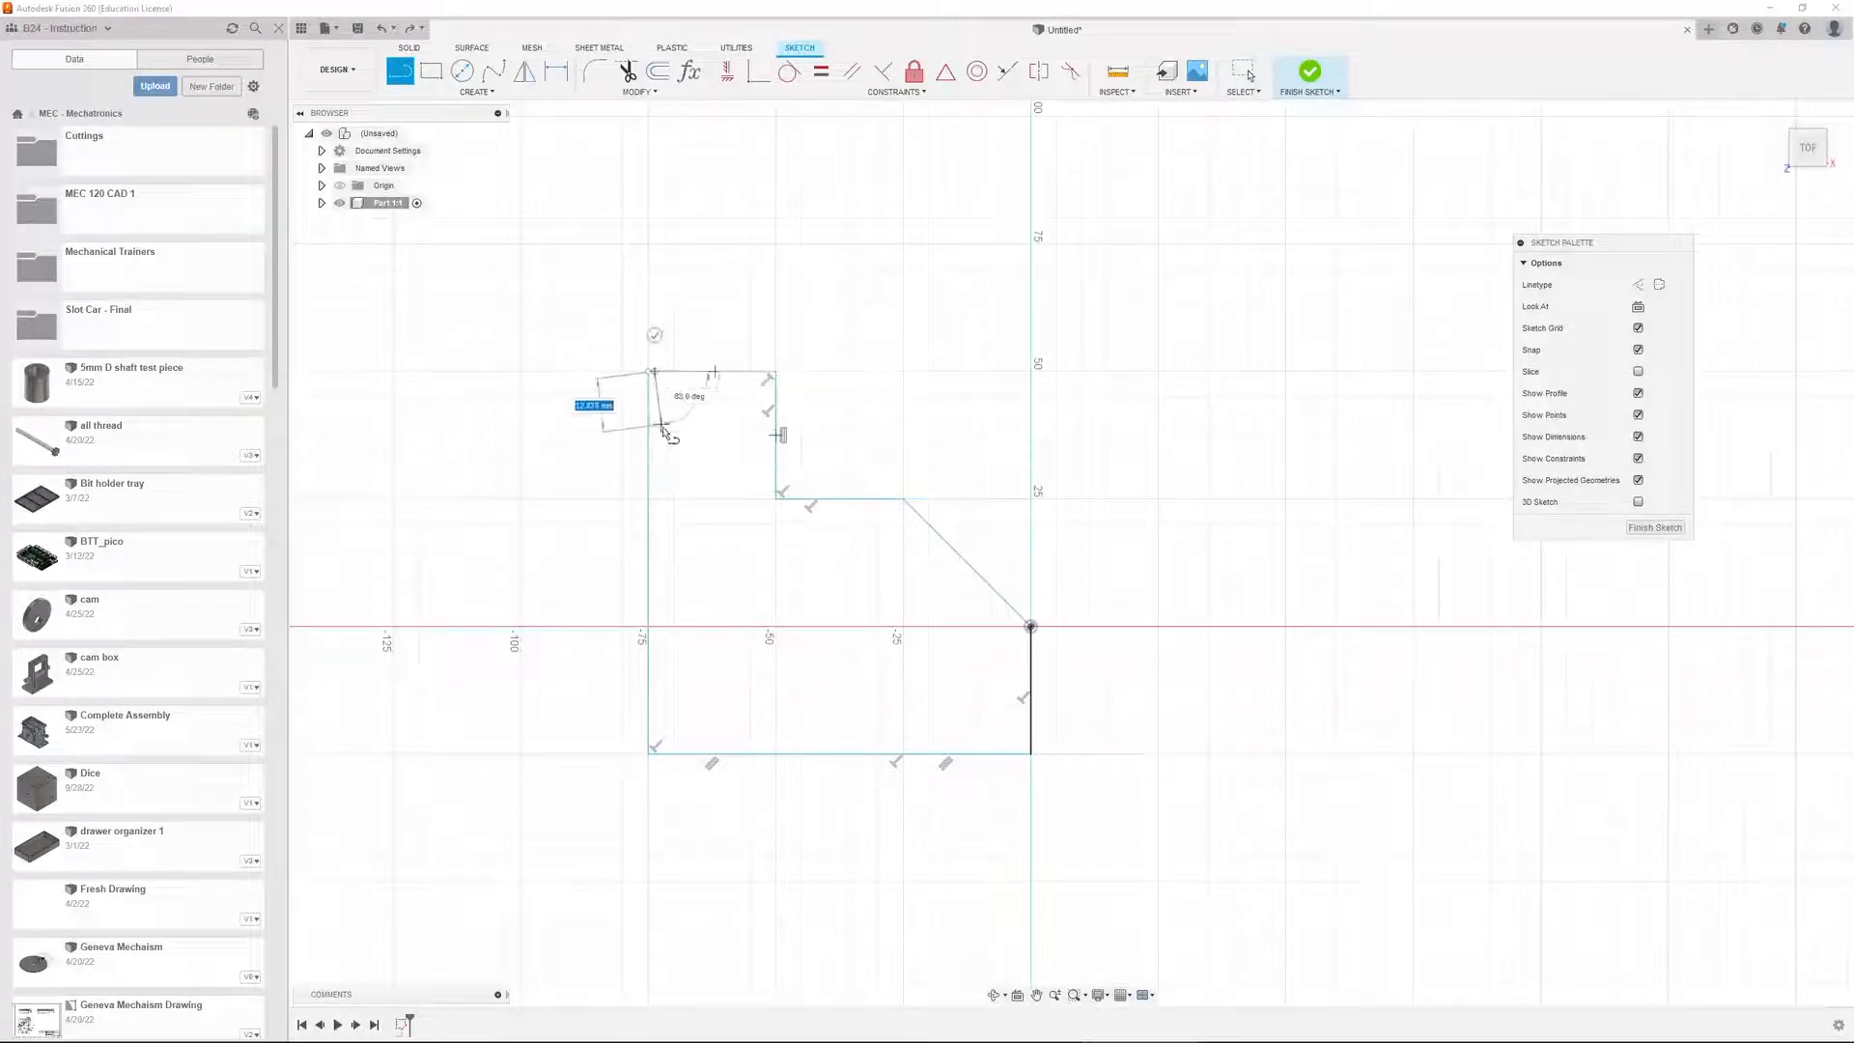
key(Escape)
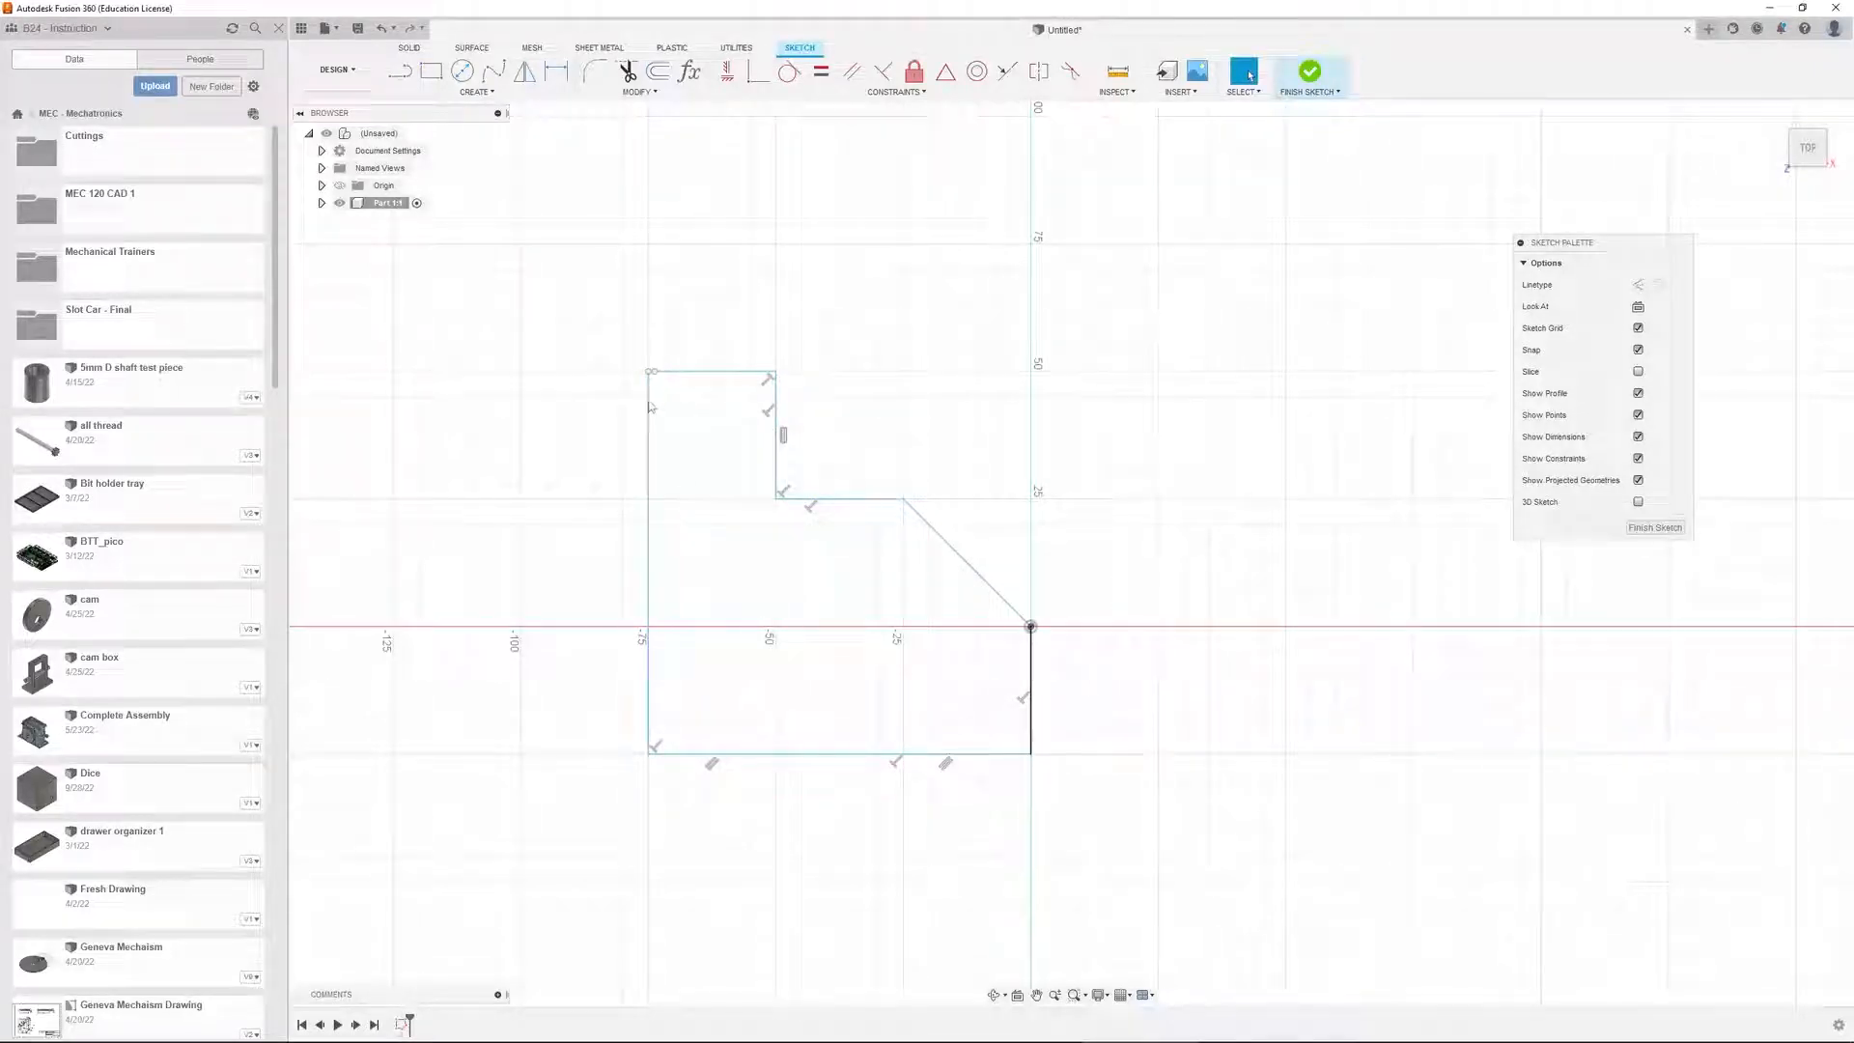
Close the gap at the profile's upper-left corner by moving the top line's open endpoint onto the left edge's endpoint
scroll(676, 388, up, 6)
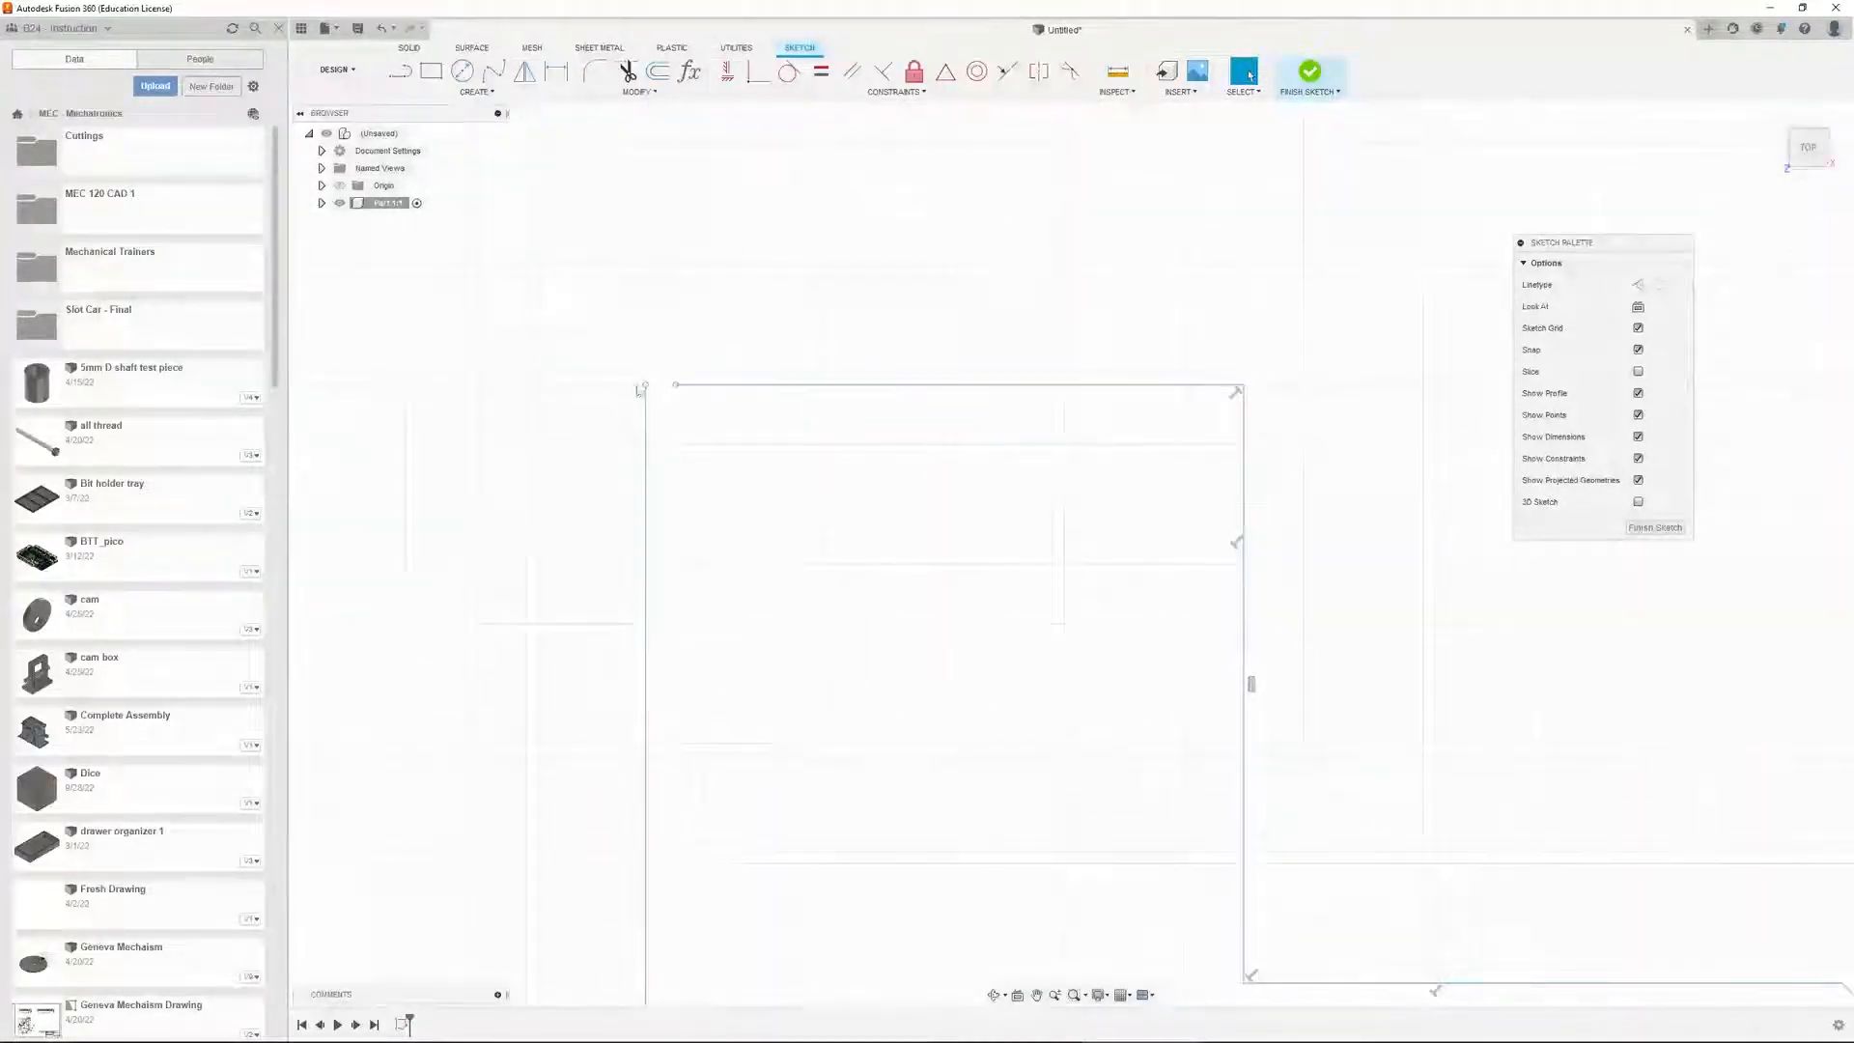
click(740, 397)
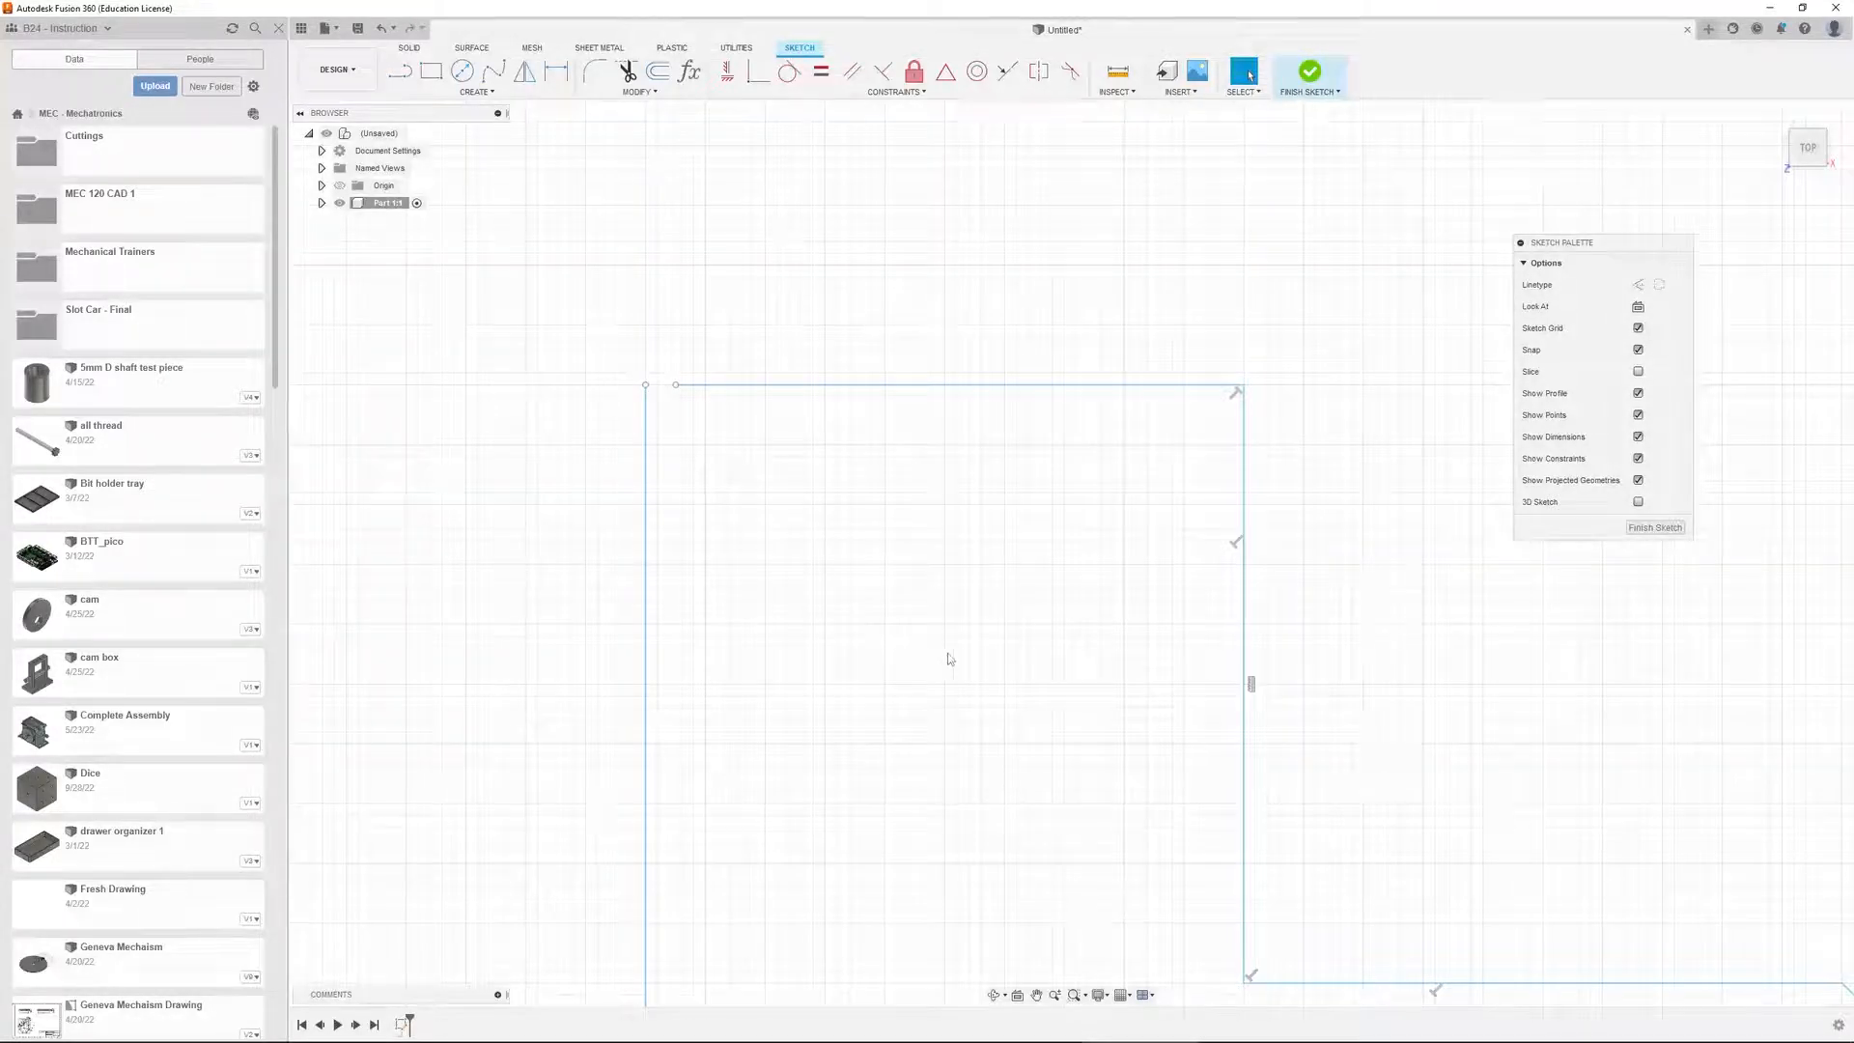
scroll(968, 653, down, 3)
scroll(1035, 706, down, 3)
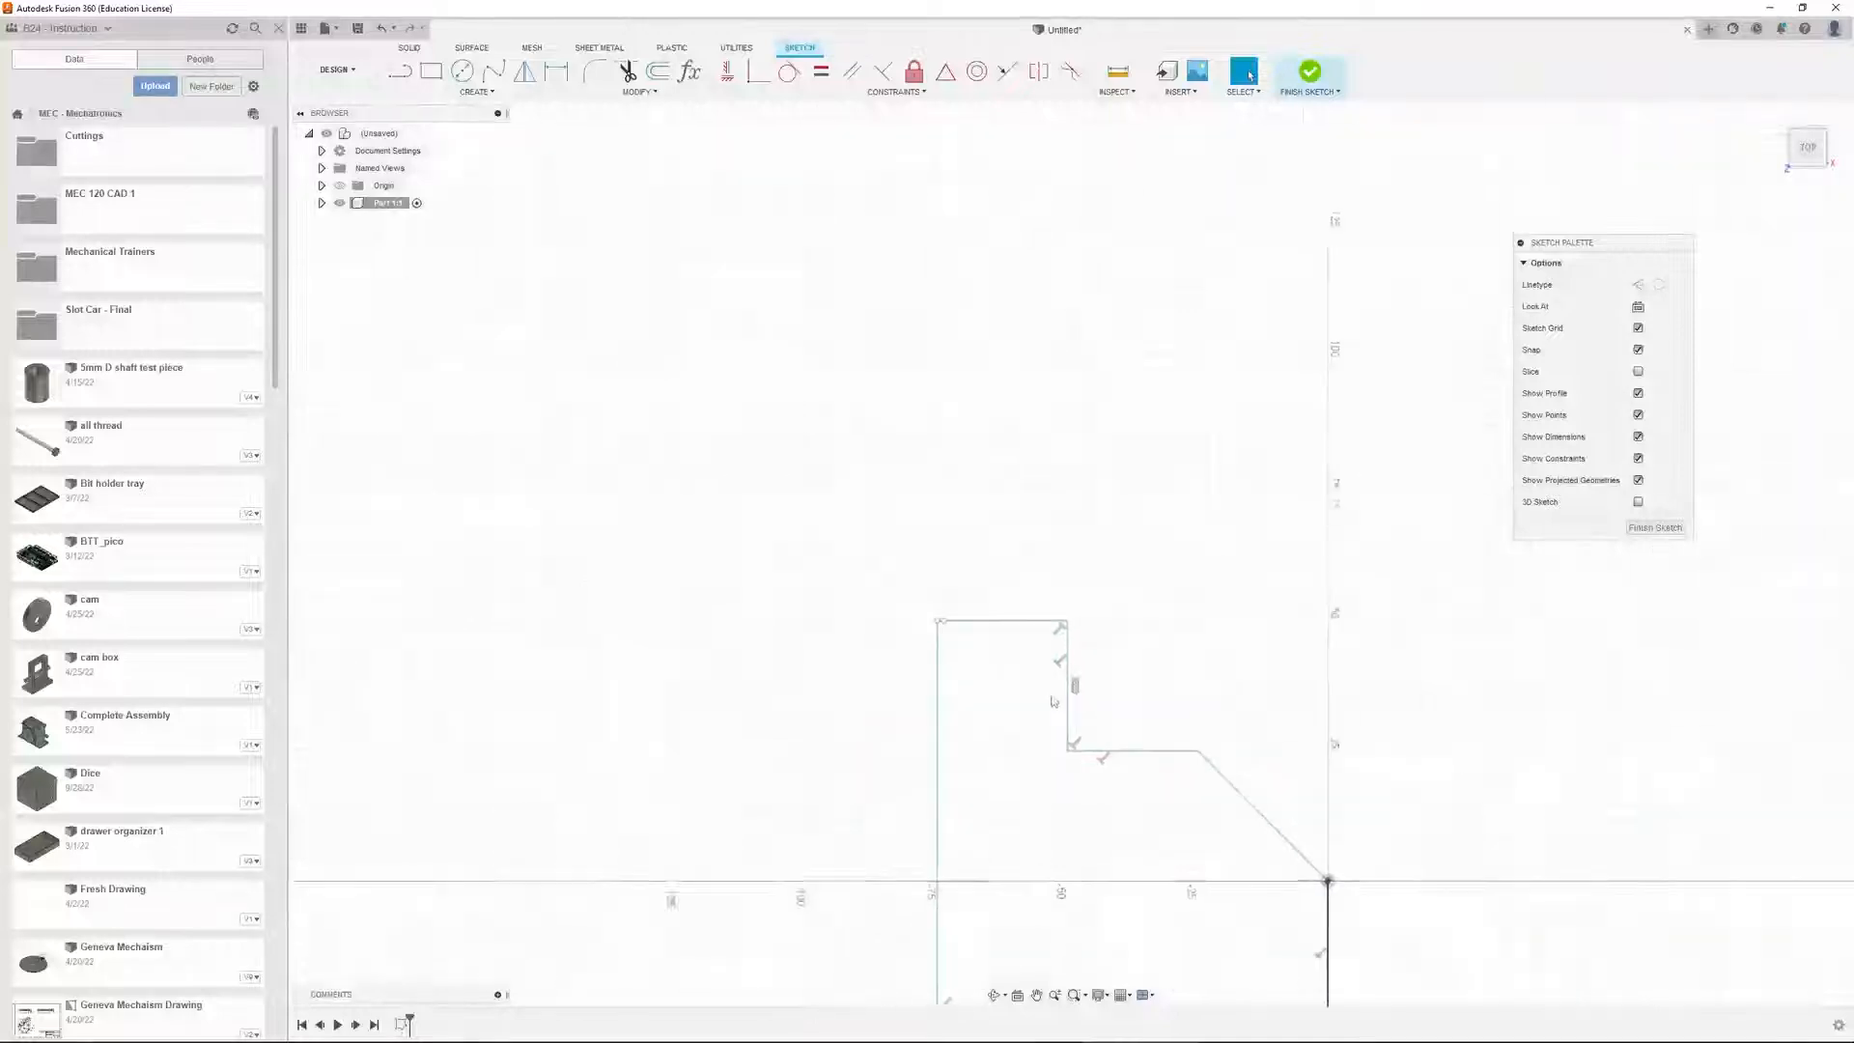
scroll(1260, 852, down, 3)
scroll(1304, 869, up, 5)
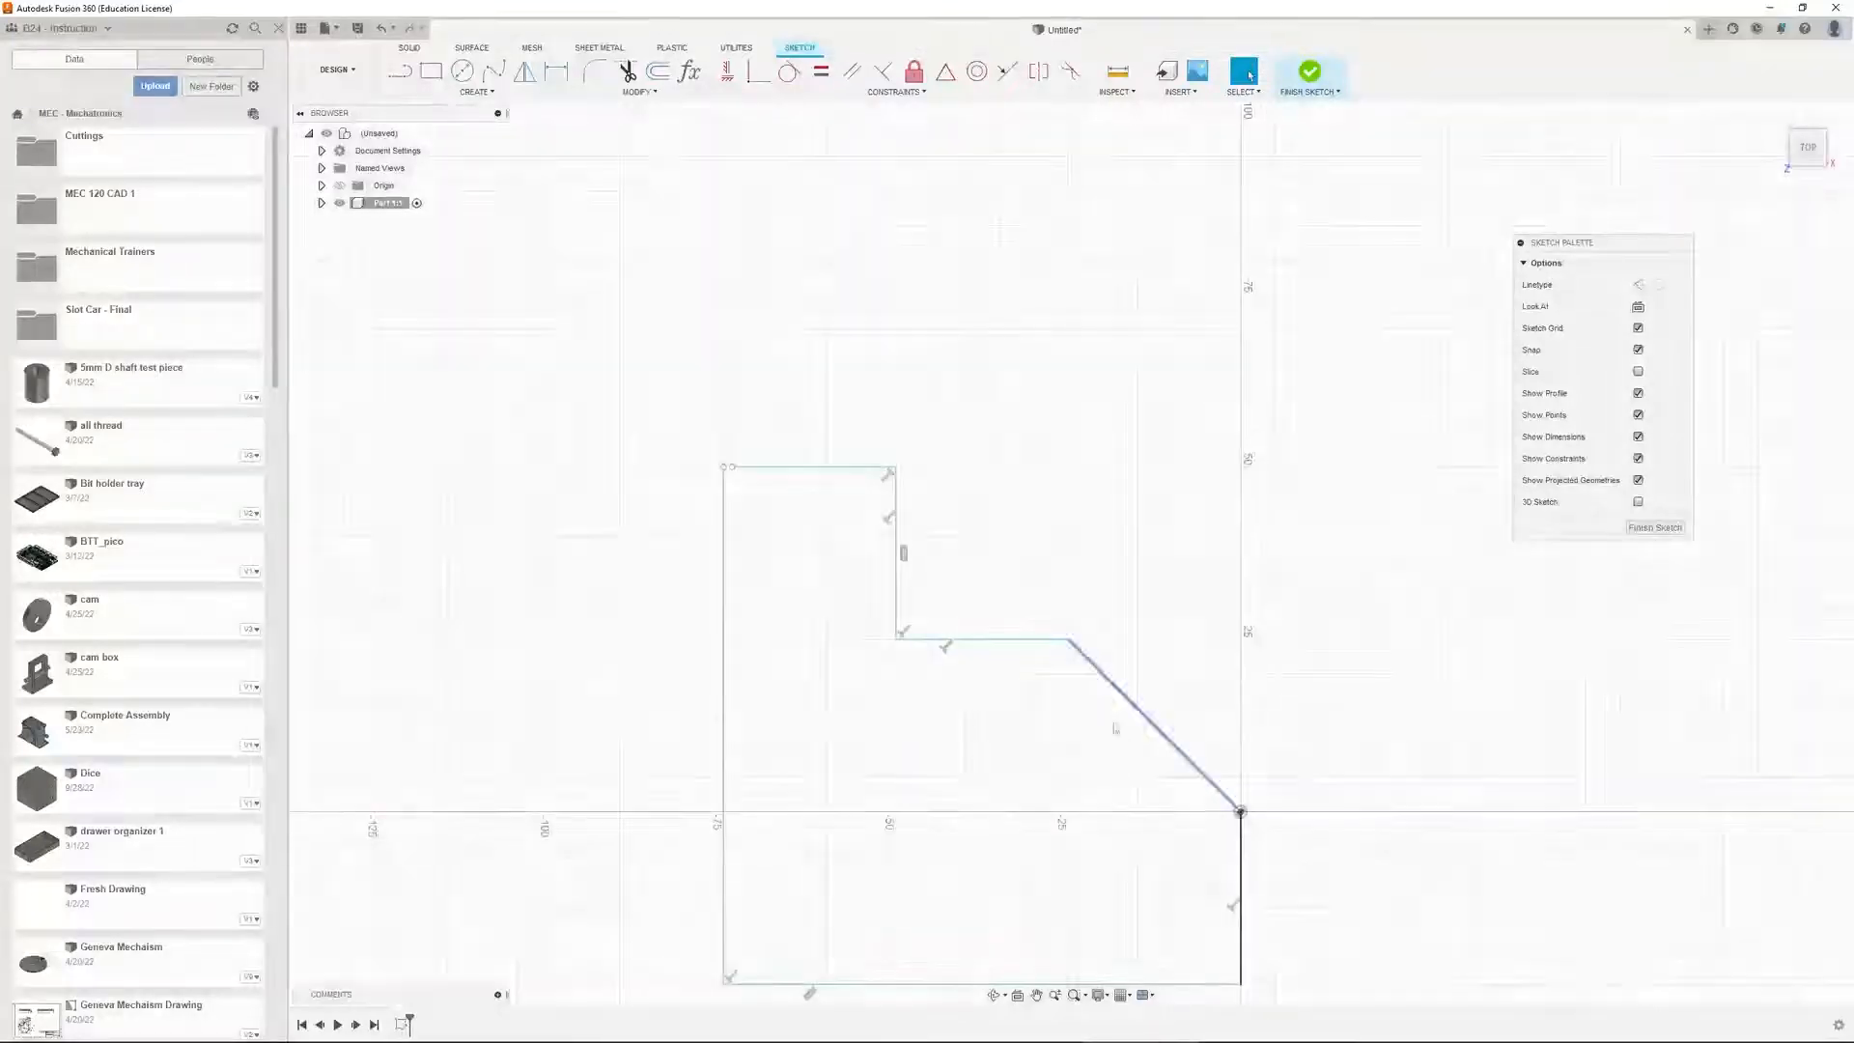
scroll(726, 468, down, 3)
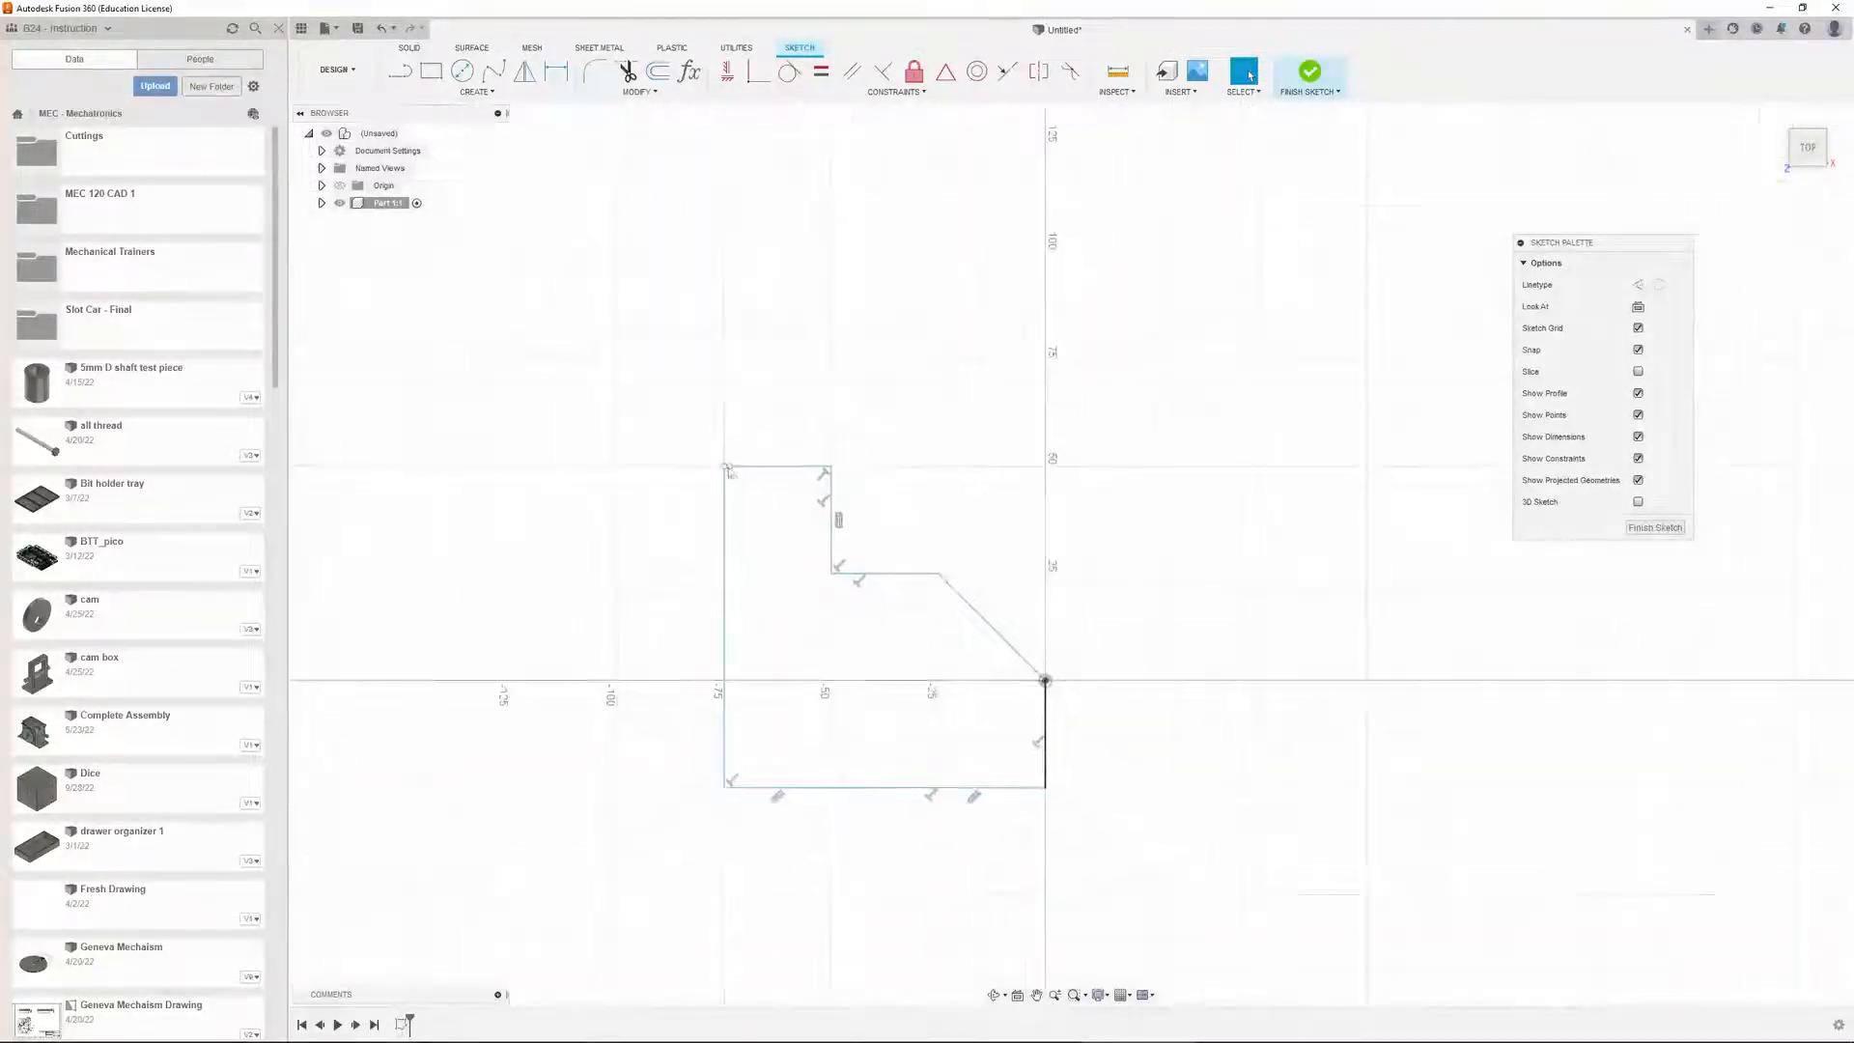
scroll(726, 468, up, 6)
scroll(726, 469, up, 5)
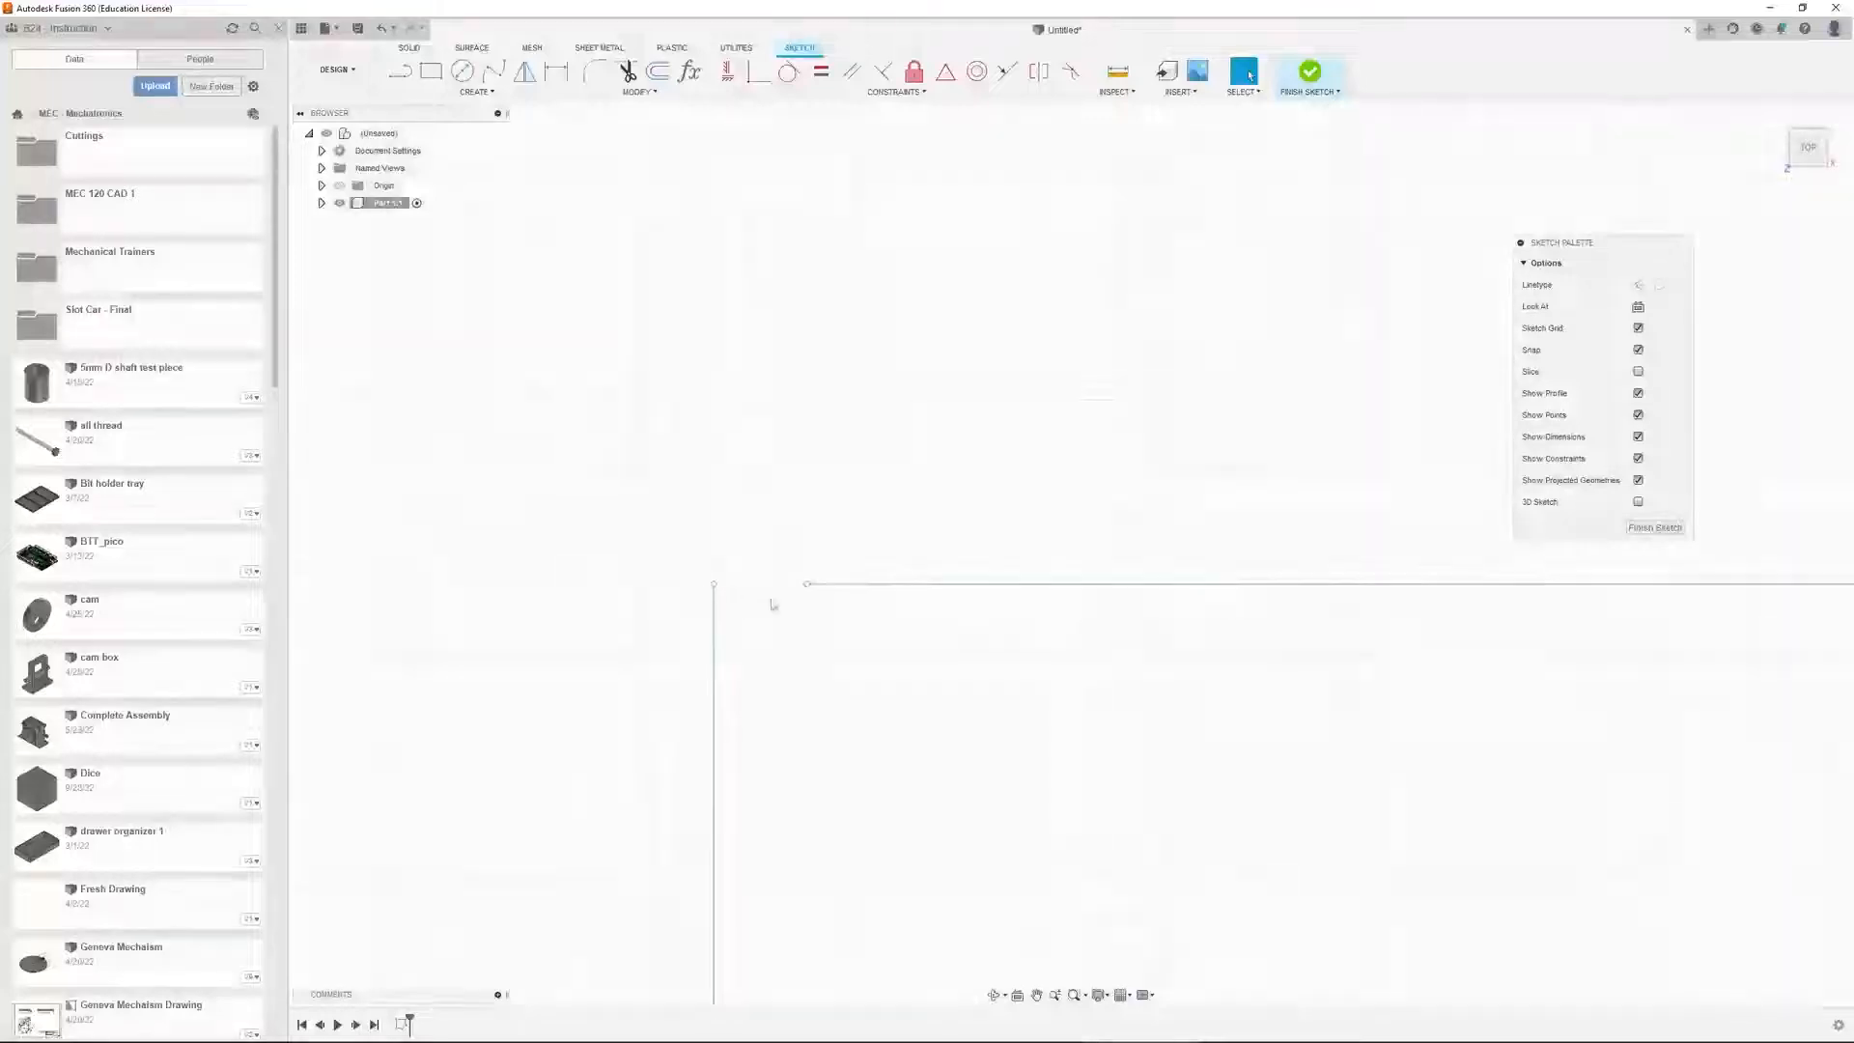
click(807, 584)
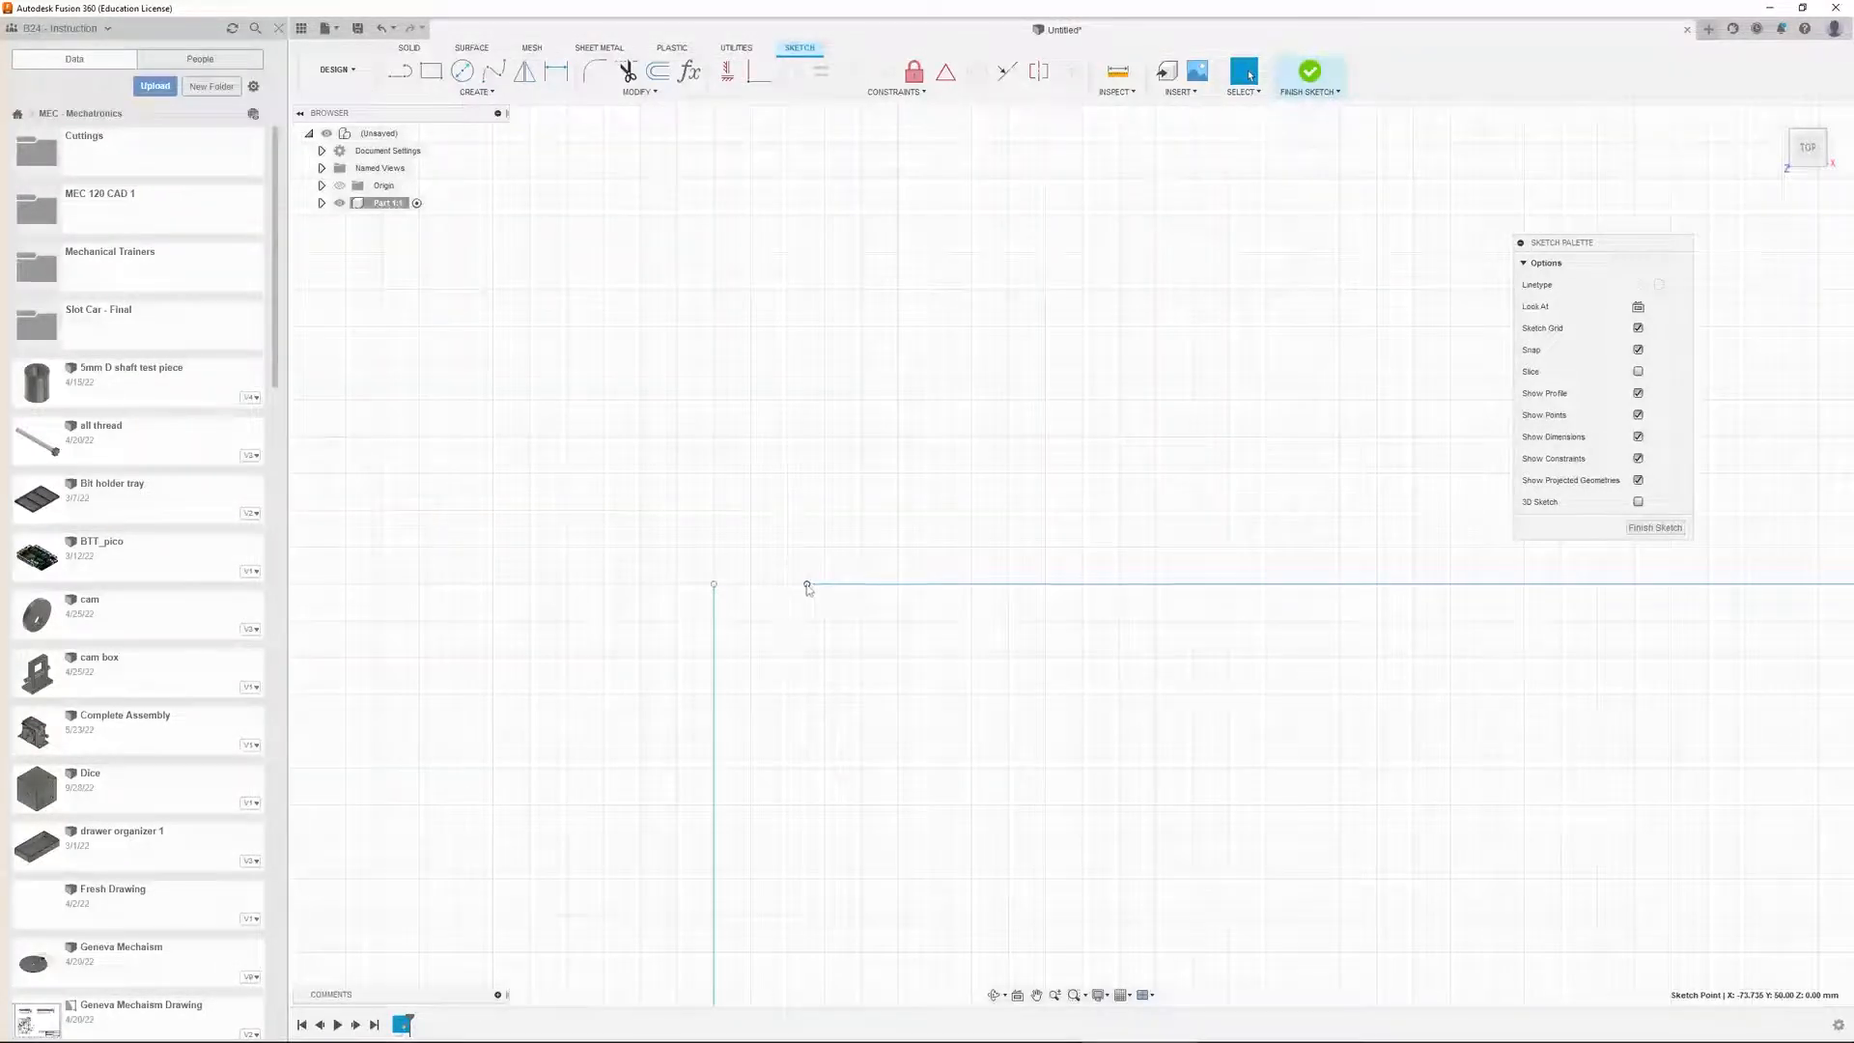
drag(808, 586, 722, 586)
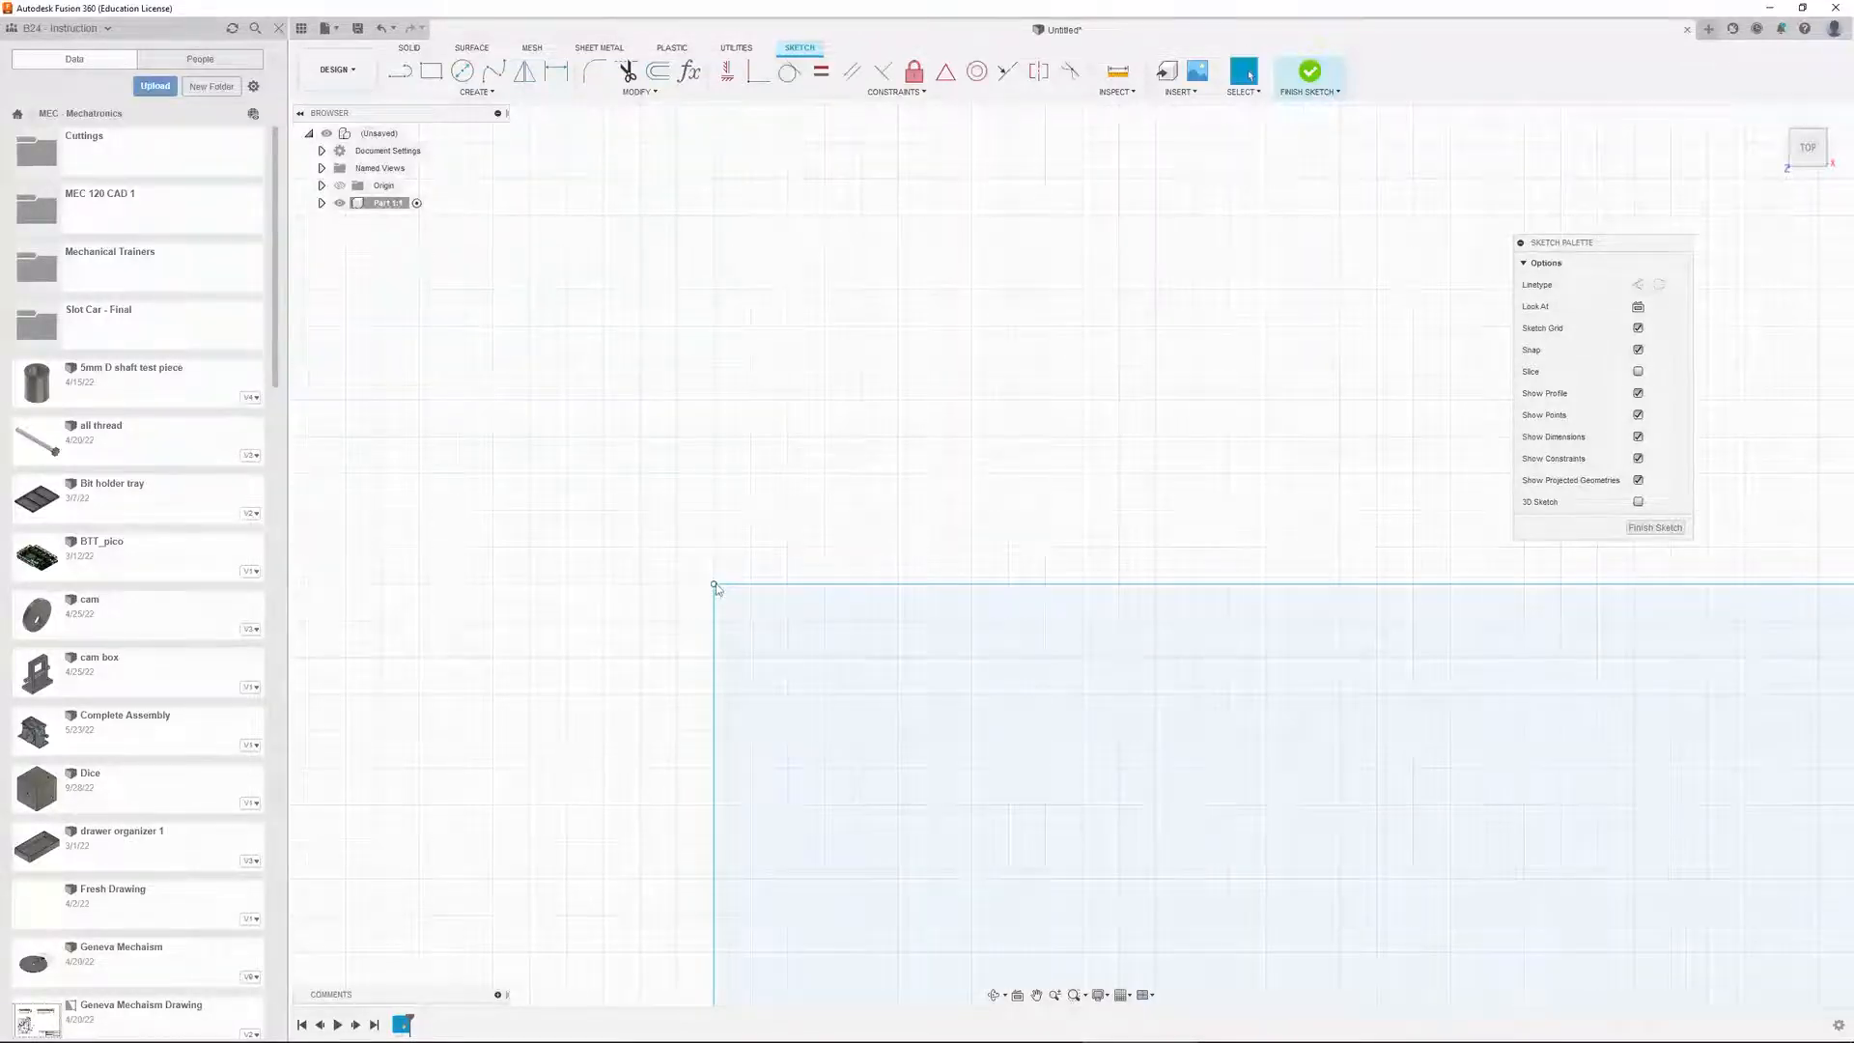
scroll(1024, 718, down, 4)
scroll(1023, 719, down, 5)
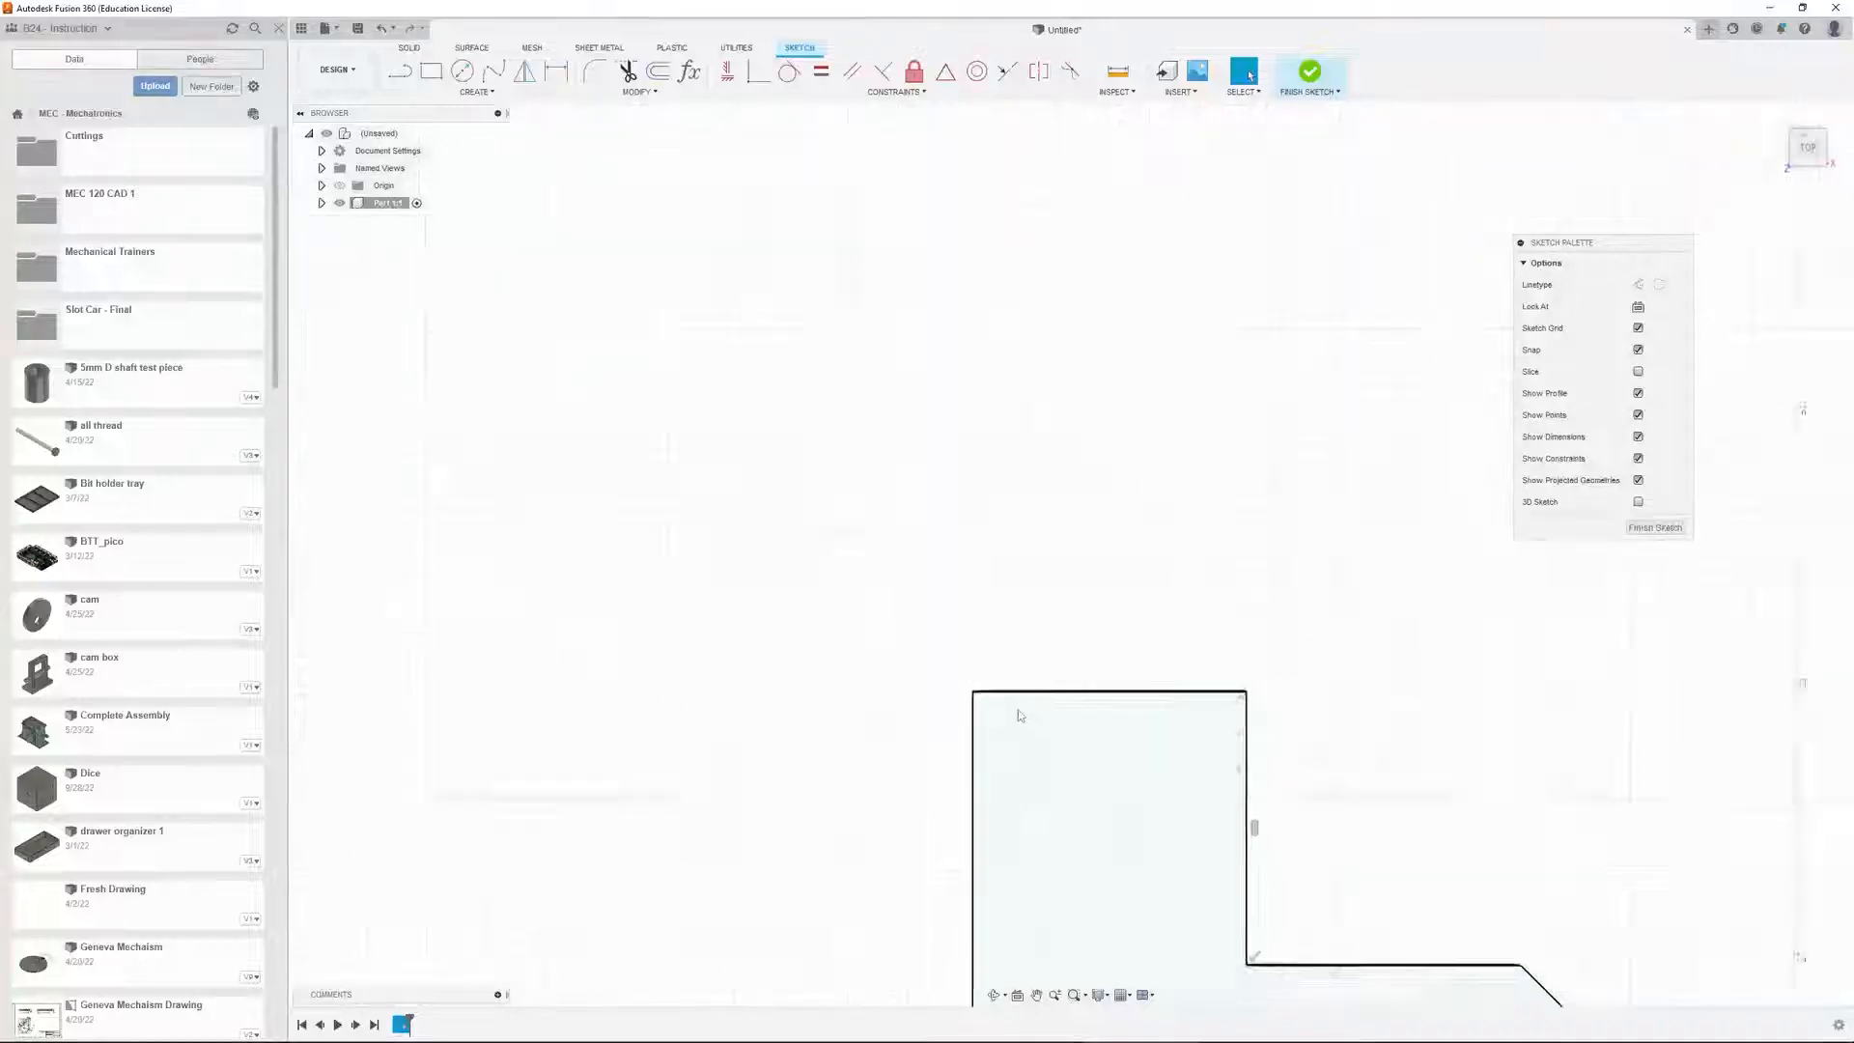
scroll(1156, 874, up, 2)
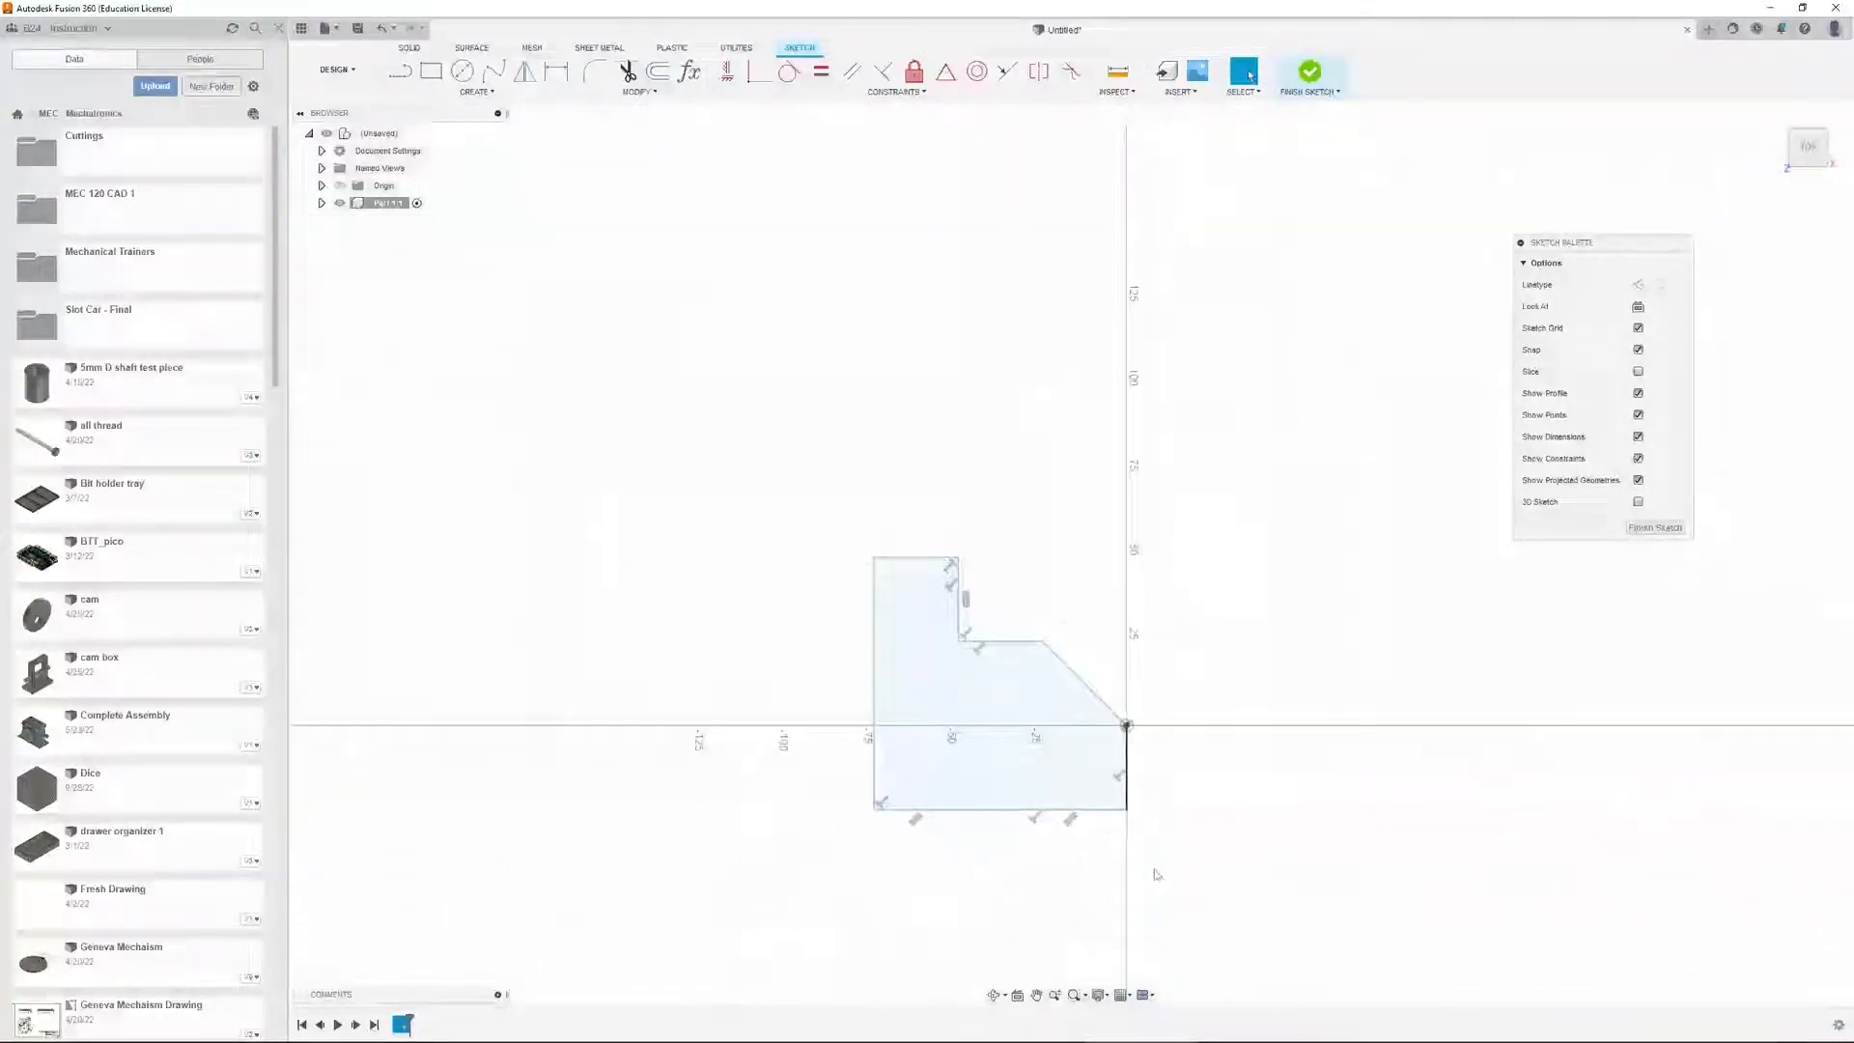
click(975, 756)
click(917, 530)
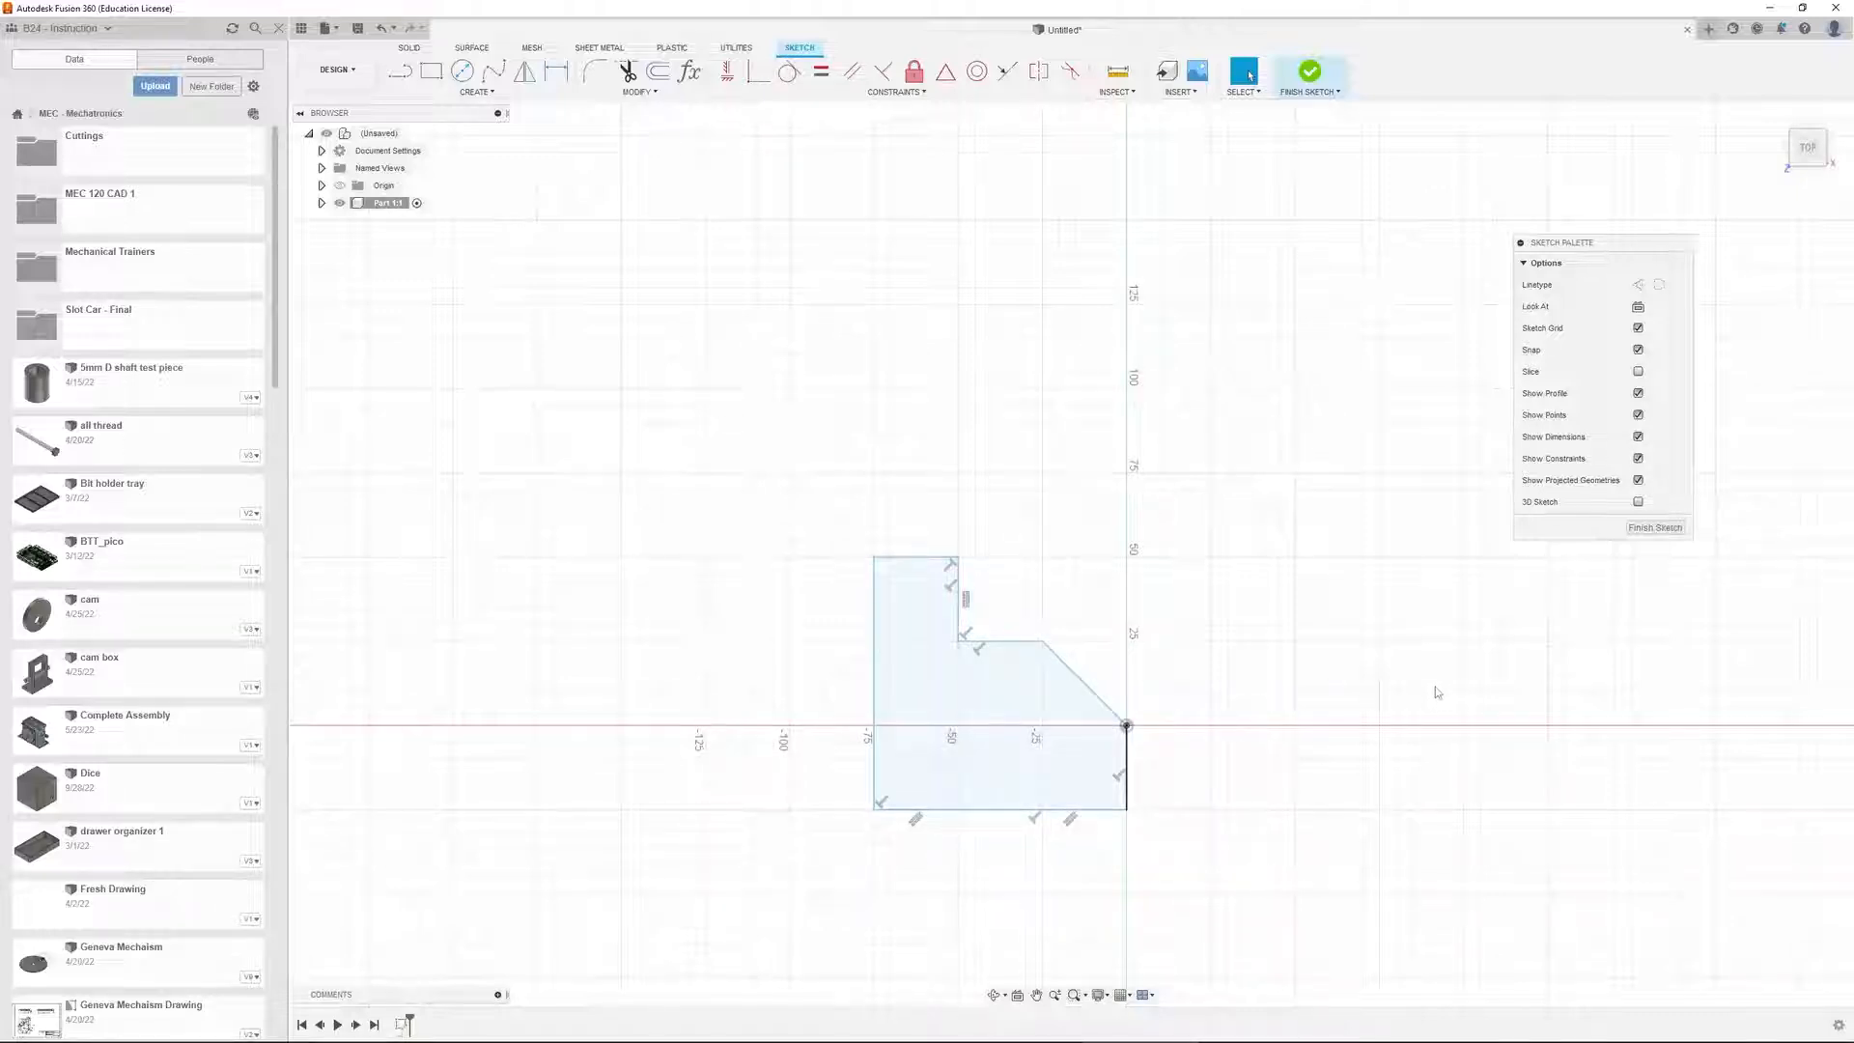
Draw a closed freeform profile of lines and tangent arcs with the Line tool, starting with a 25 mm horizontal line 50 mm above the origin
scroll(1410, 782, down, 2)
scroll(1410, 781, up, 4)
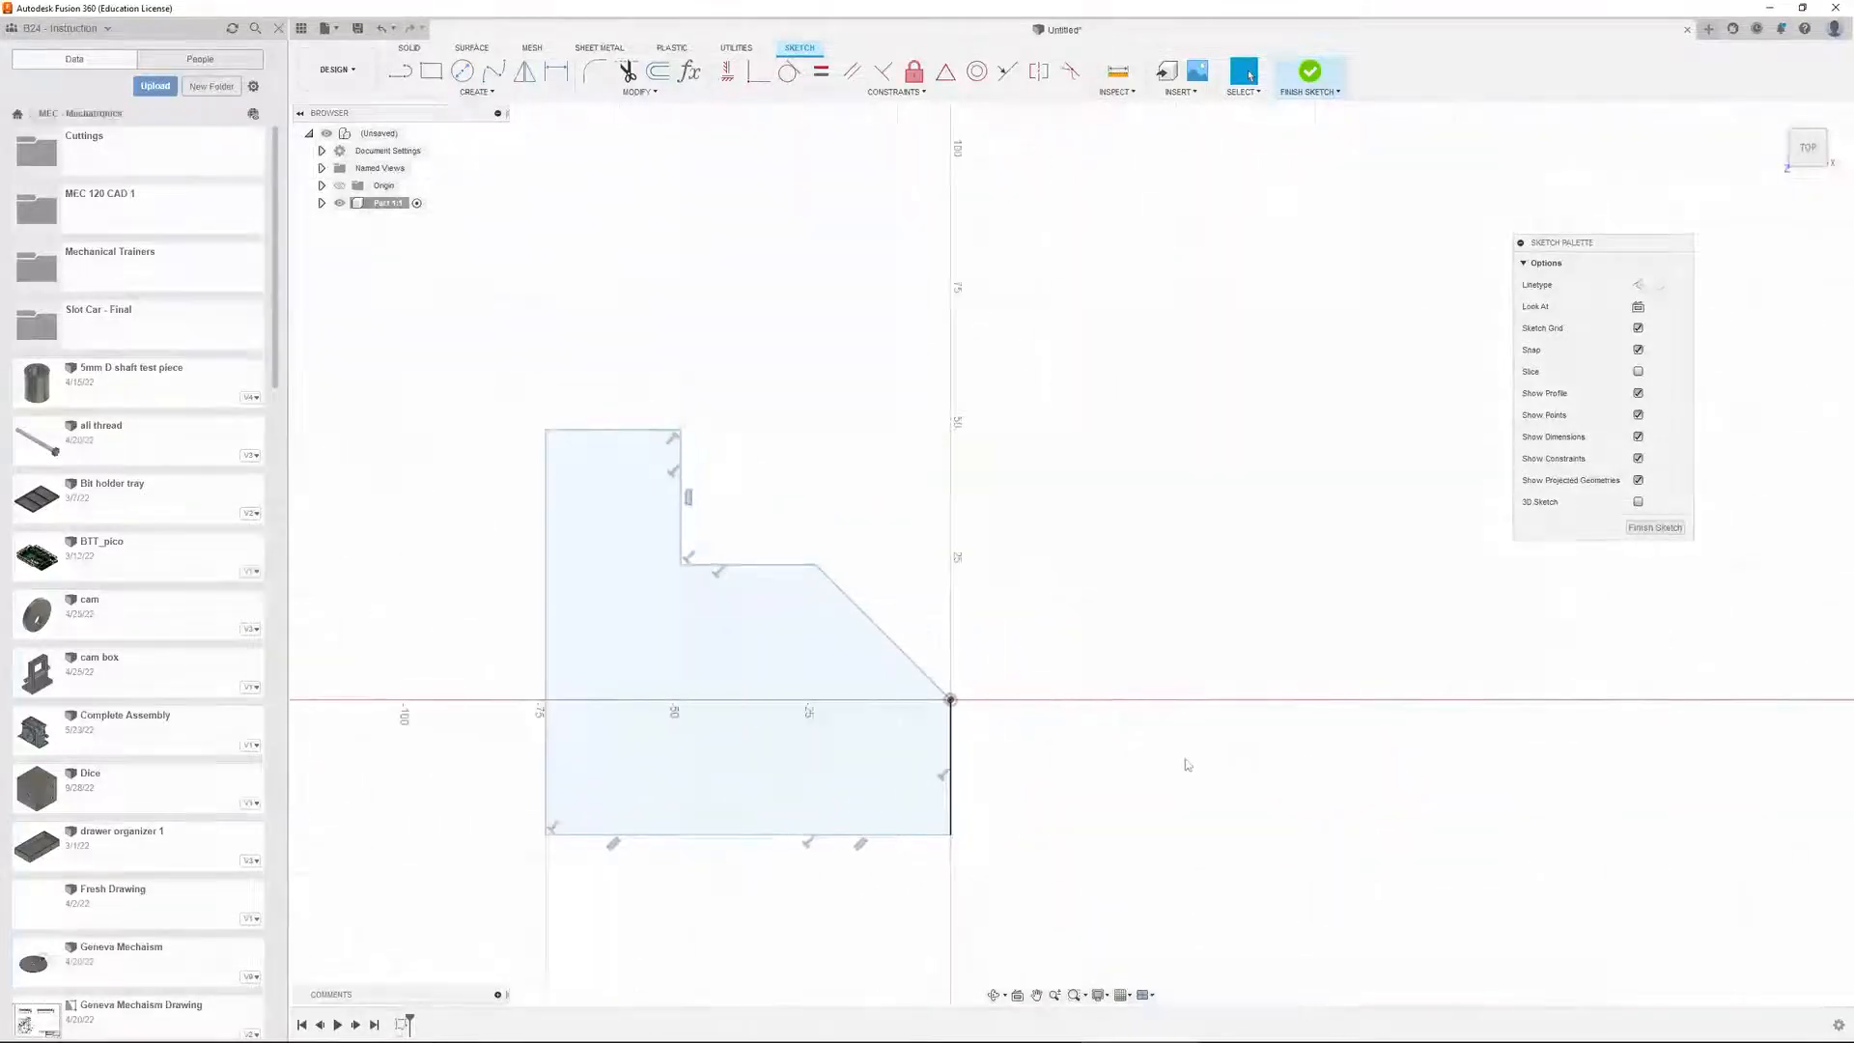
scroll(1189, 765, down, 1)
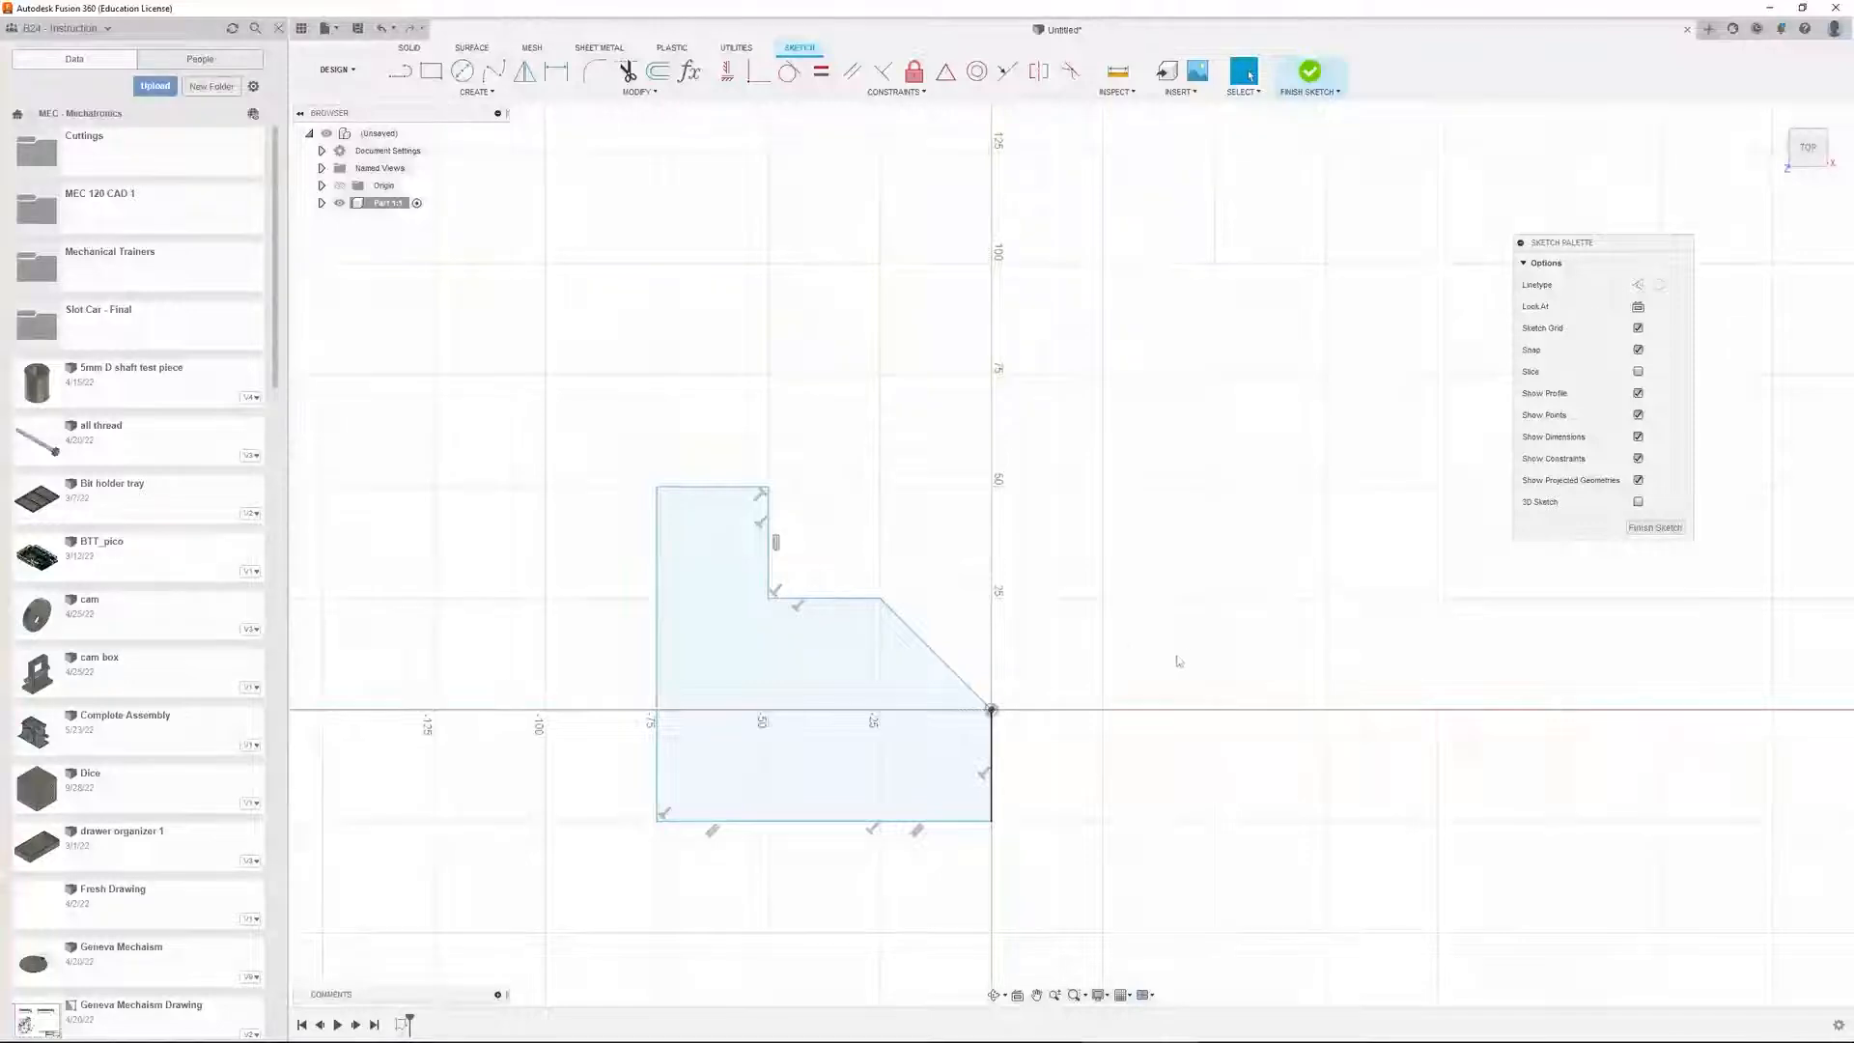
key(l)
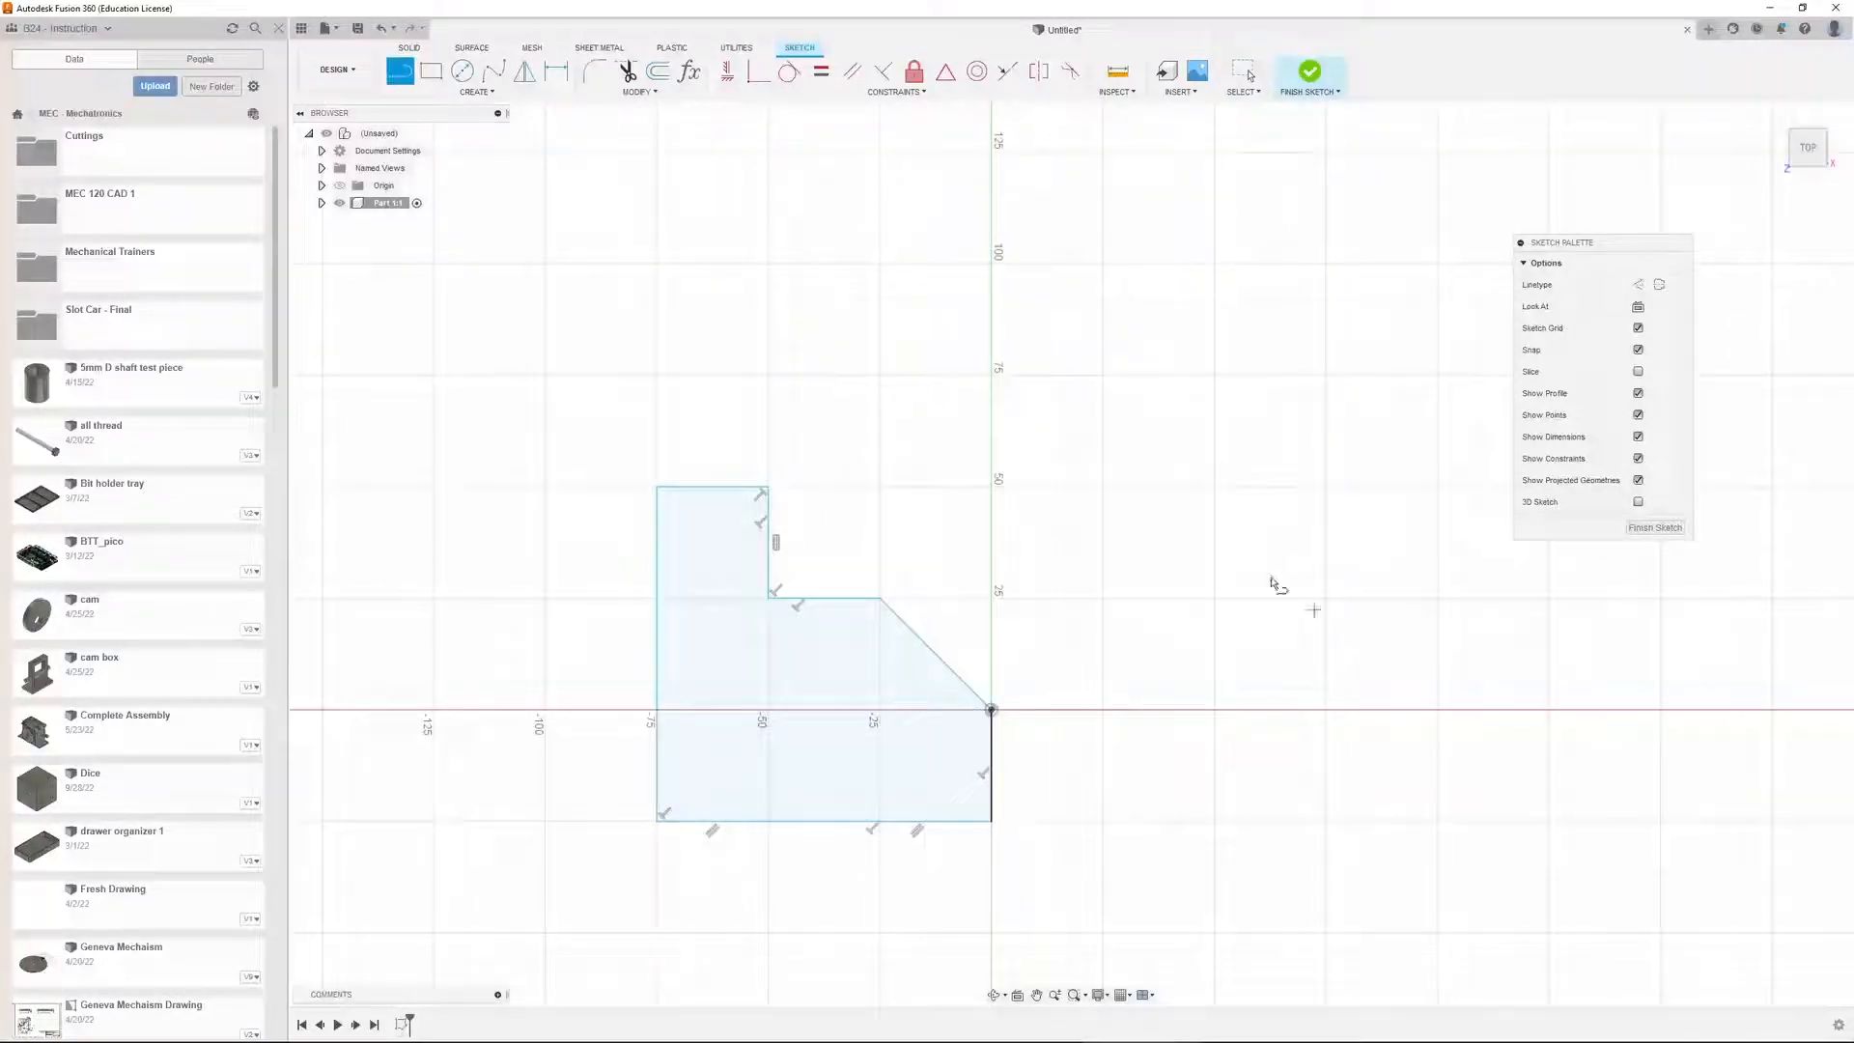
click(992, 488)
click(1103, 486)
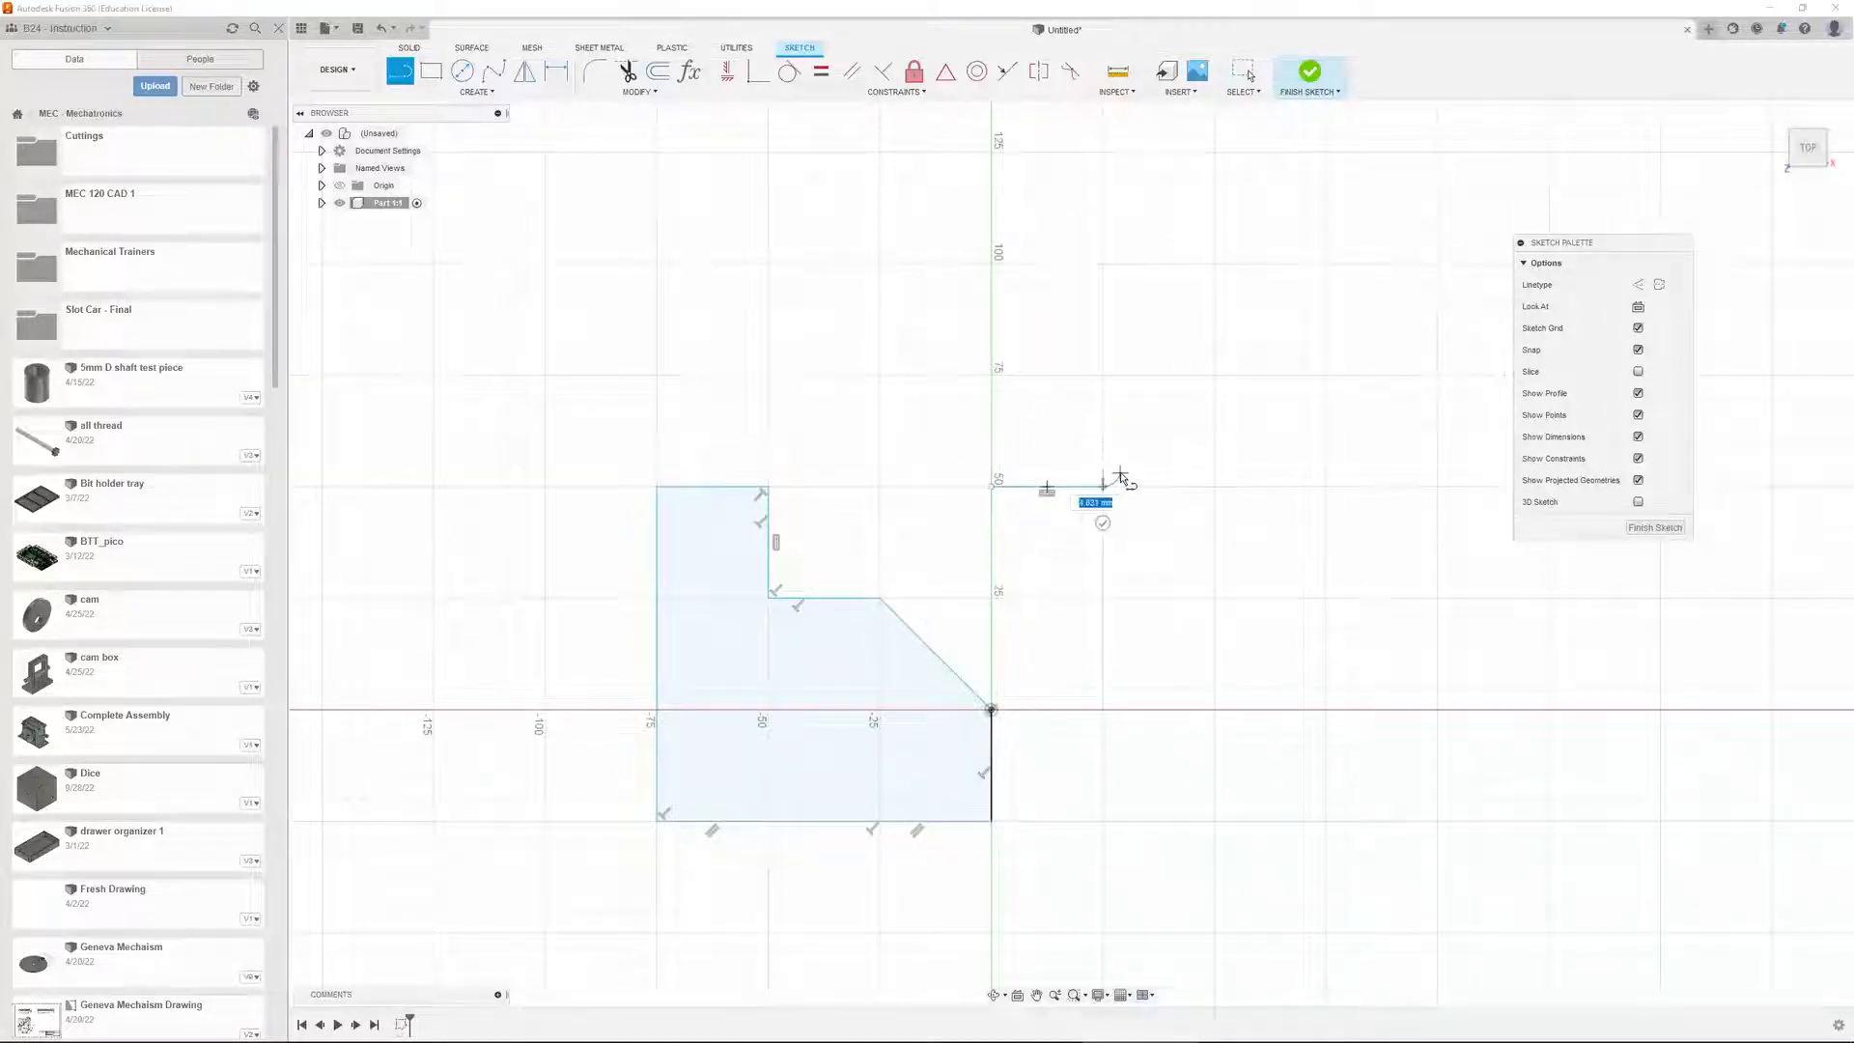
drag(1120, 475, 1173, 667)
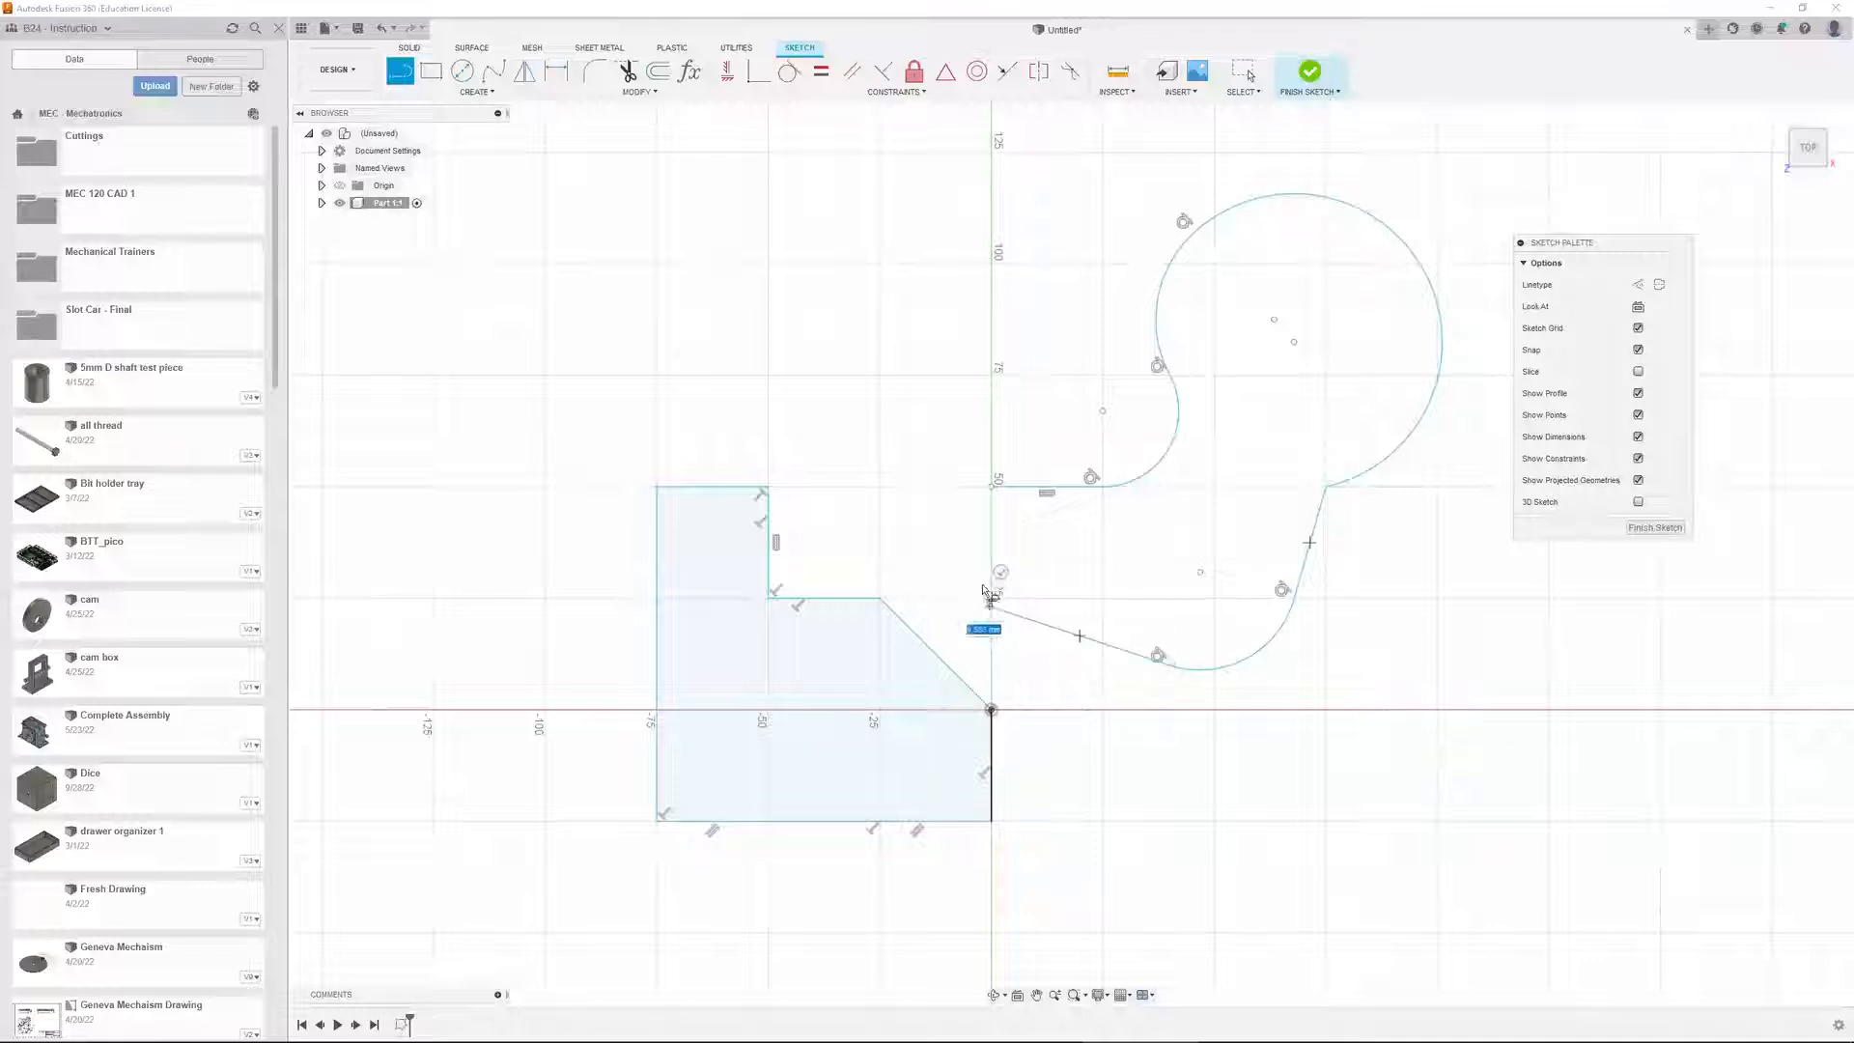
mouse_move(983, 585)
mouse_down()
mouse_move(914, 519)
mouse_move(941, 482)
mouse_move(991, 486)
mouse_up()
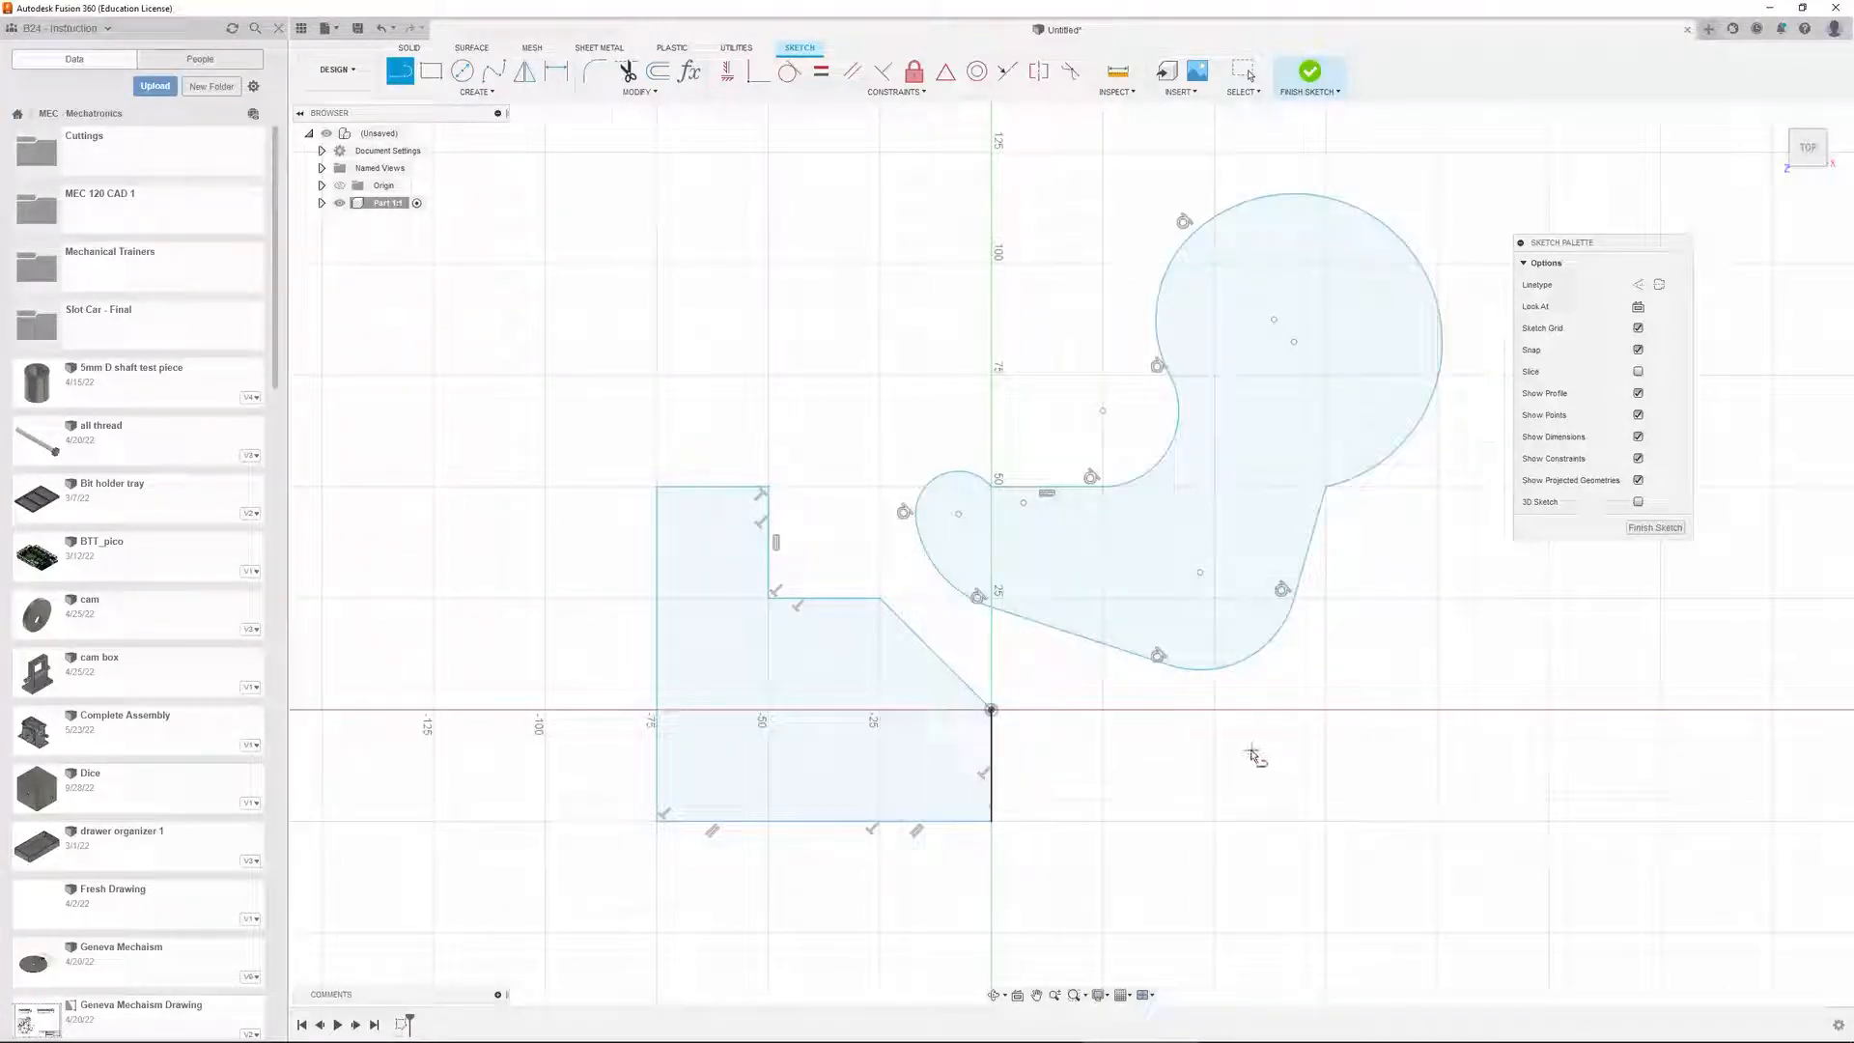
key(Escape)
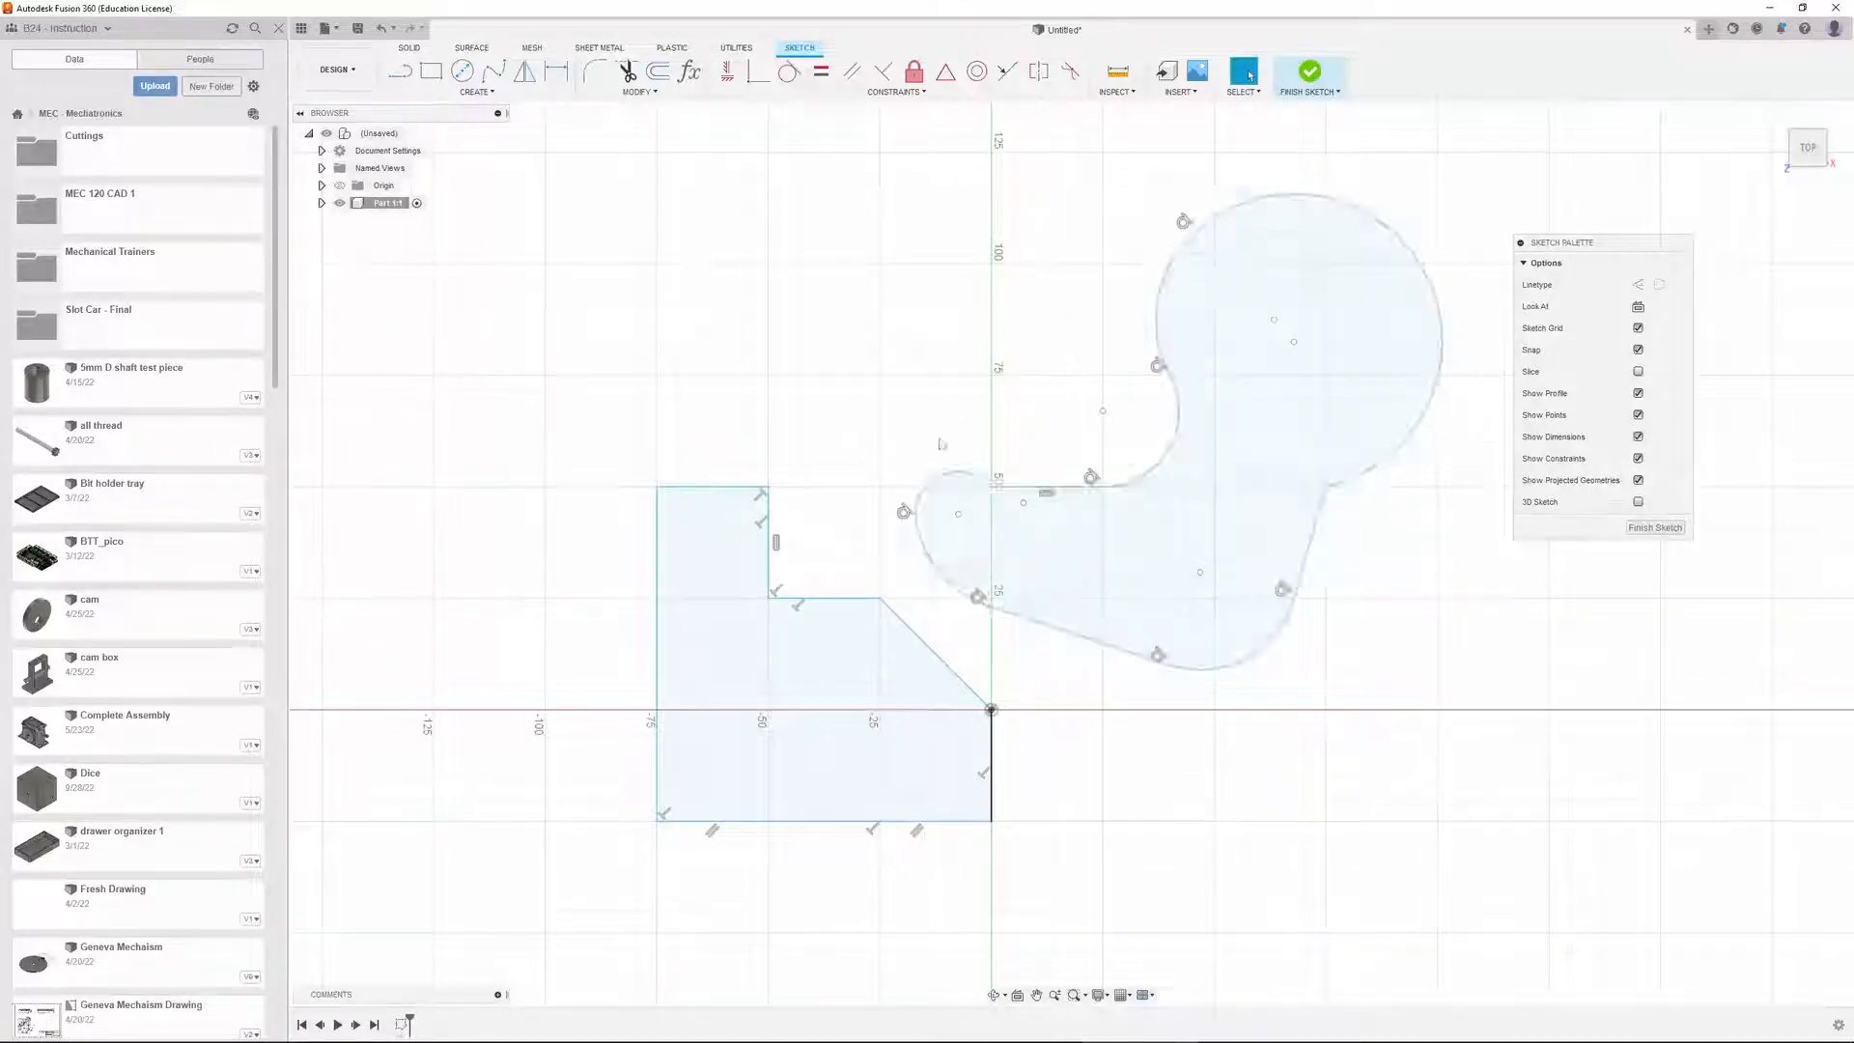
Select both closed profiles and delete all their geometry from the sketch
scroll(1025, 555, down, 5)
drag(771, 368, 1216, 712)
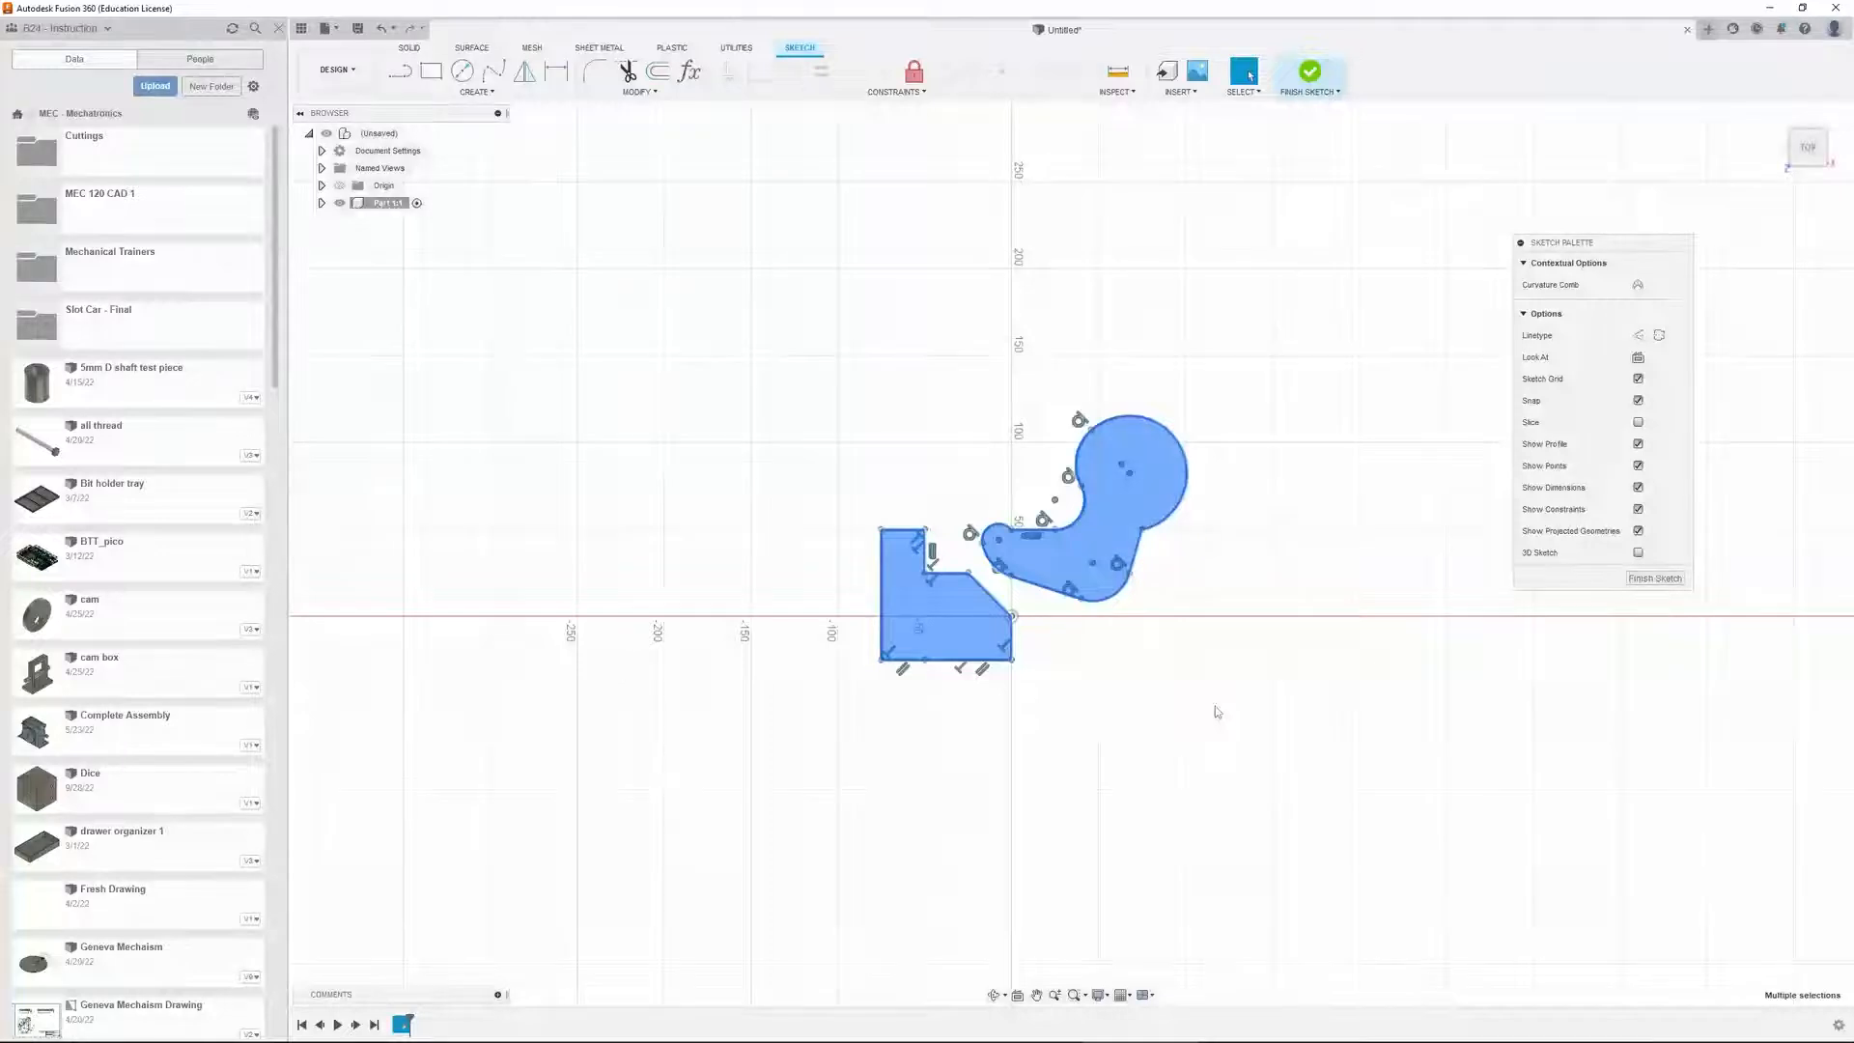
key(Delete)
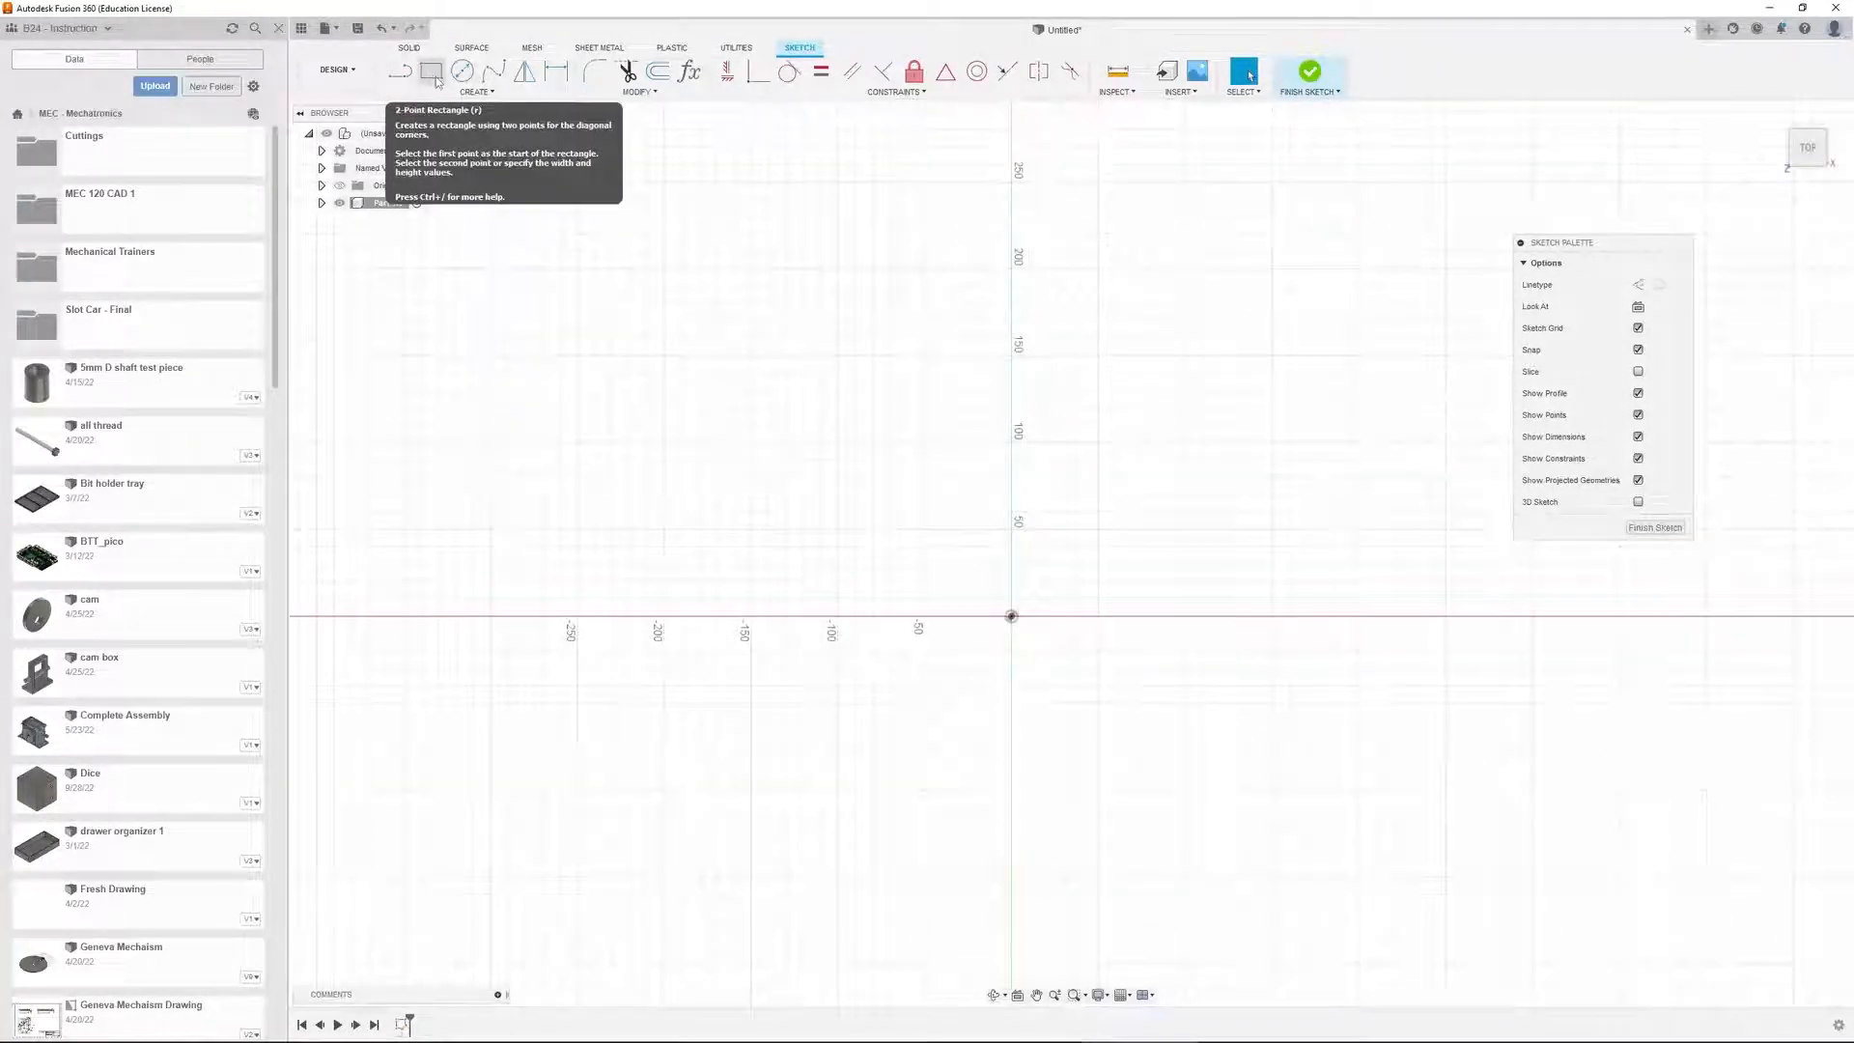
Compare the Sketch Palette feature options of the Rectangle, Line and Circle tools, moving the palette nearer to the sketch origin
click(434, 75)
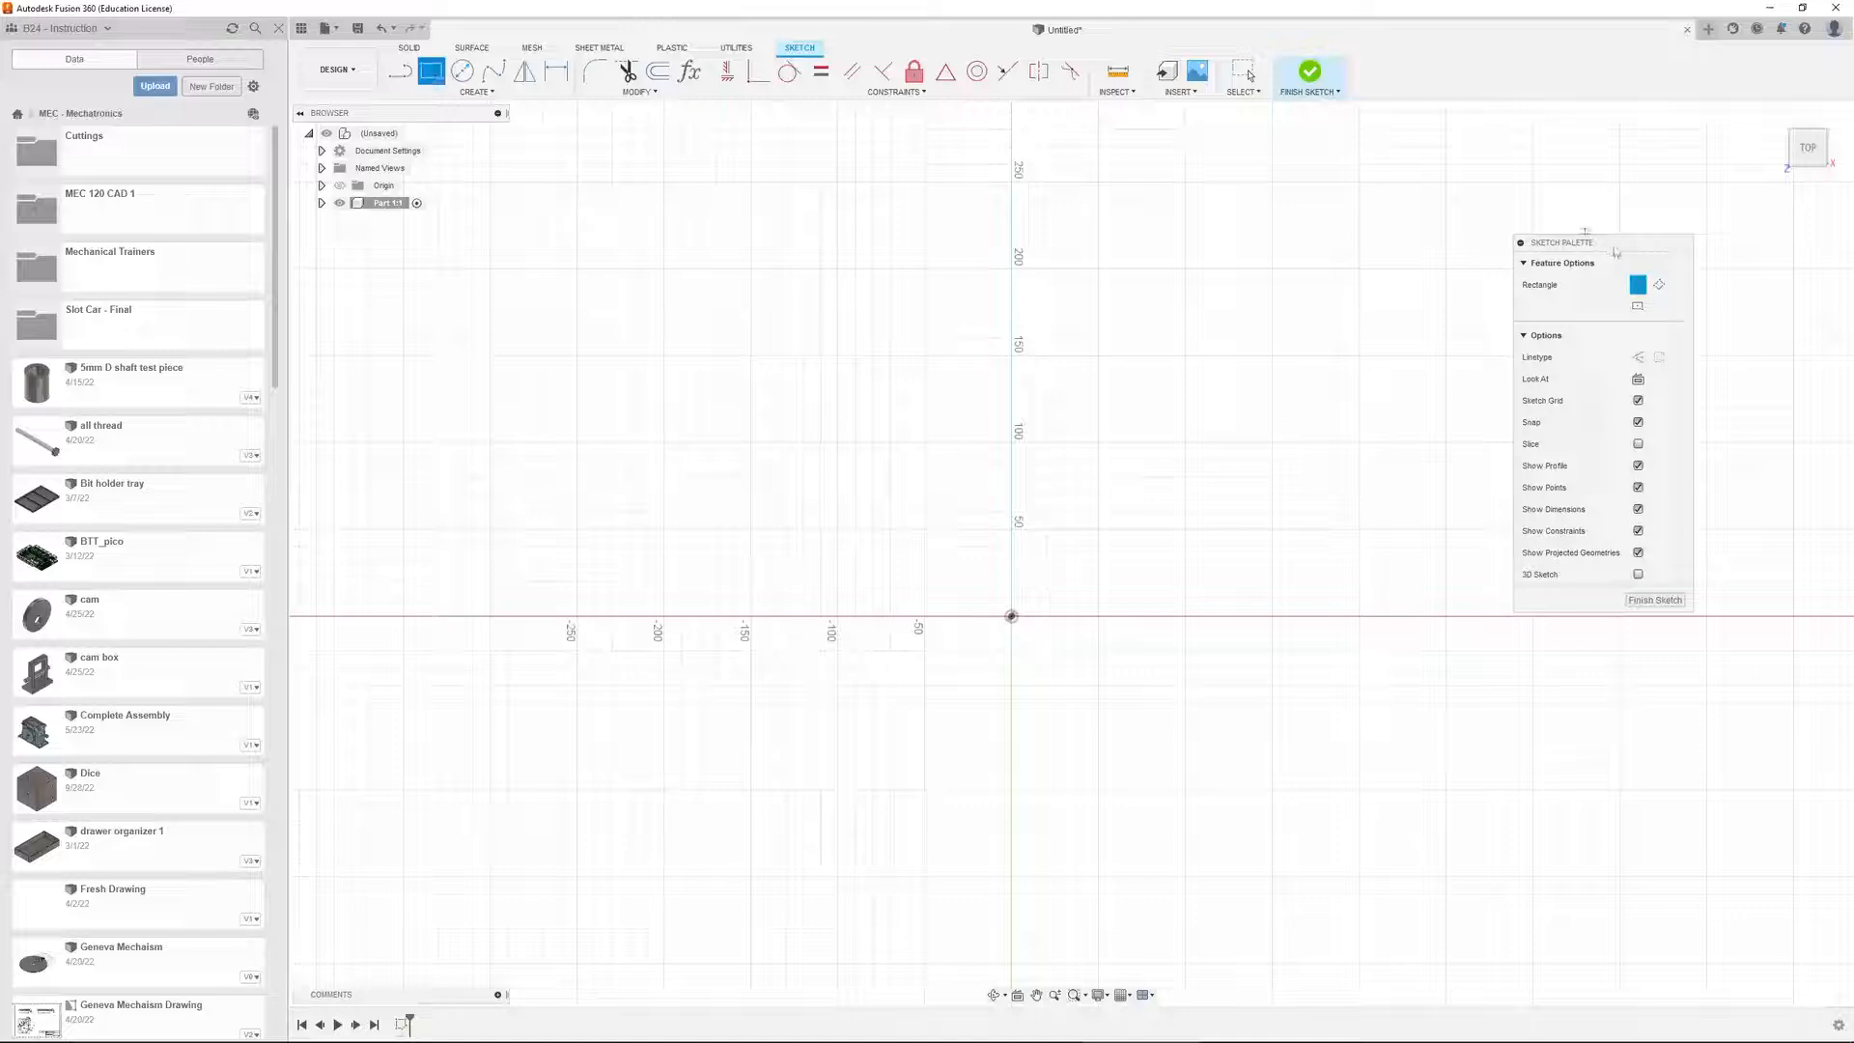
drag(1615, 250, 1402, 255)
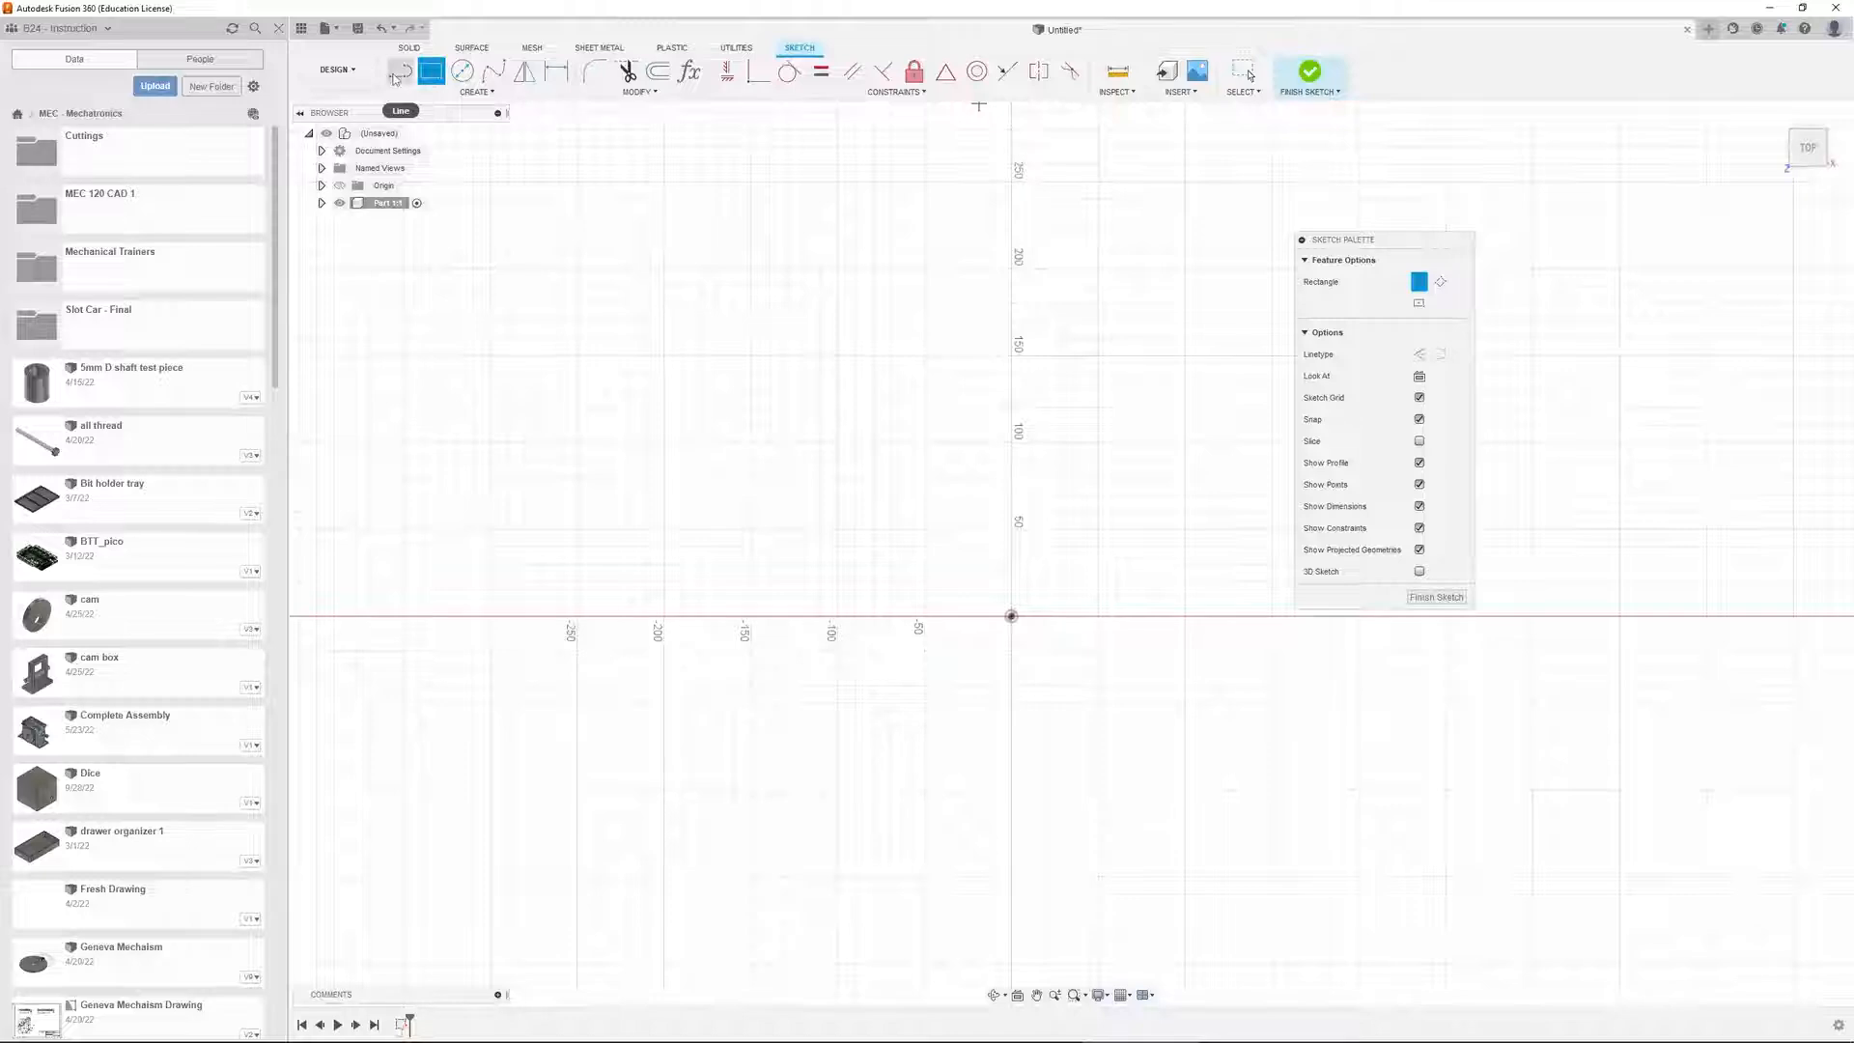
click(395, 78)
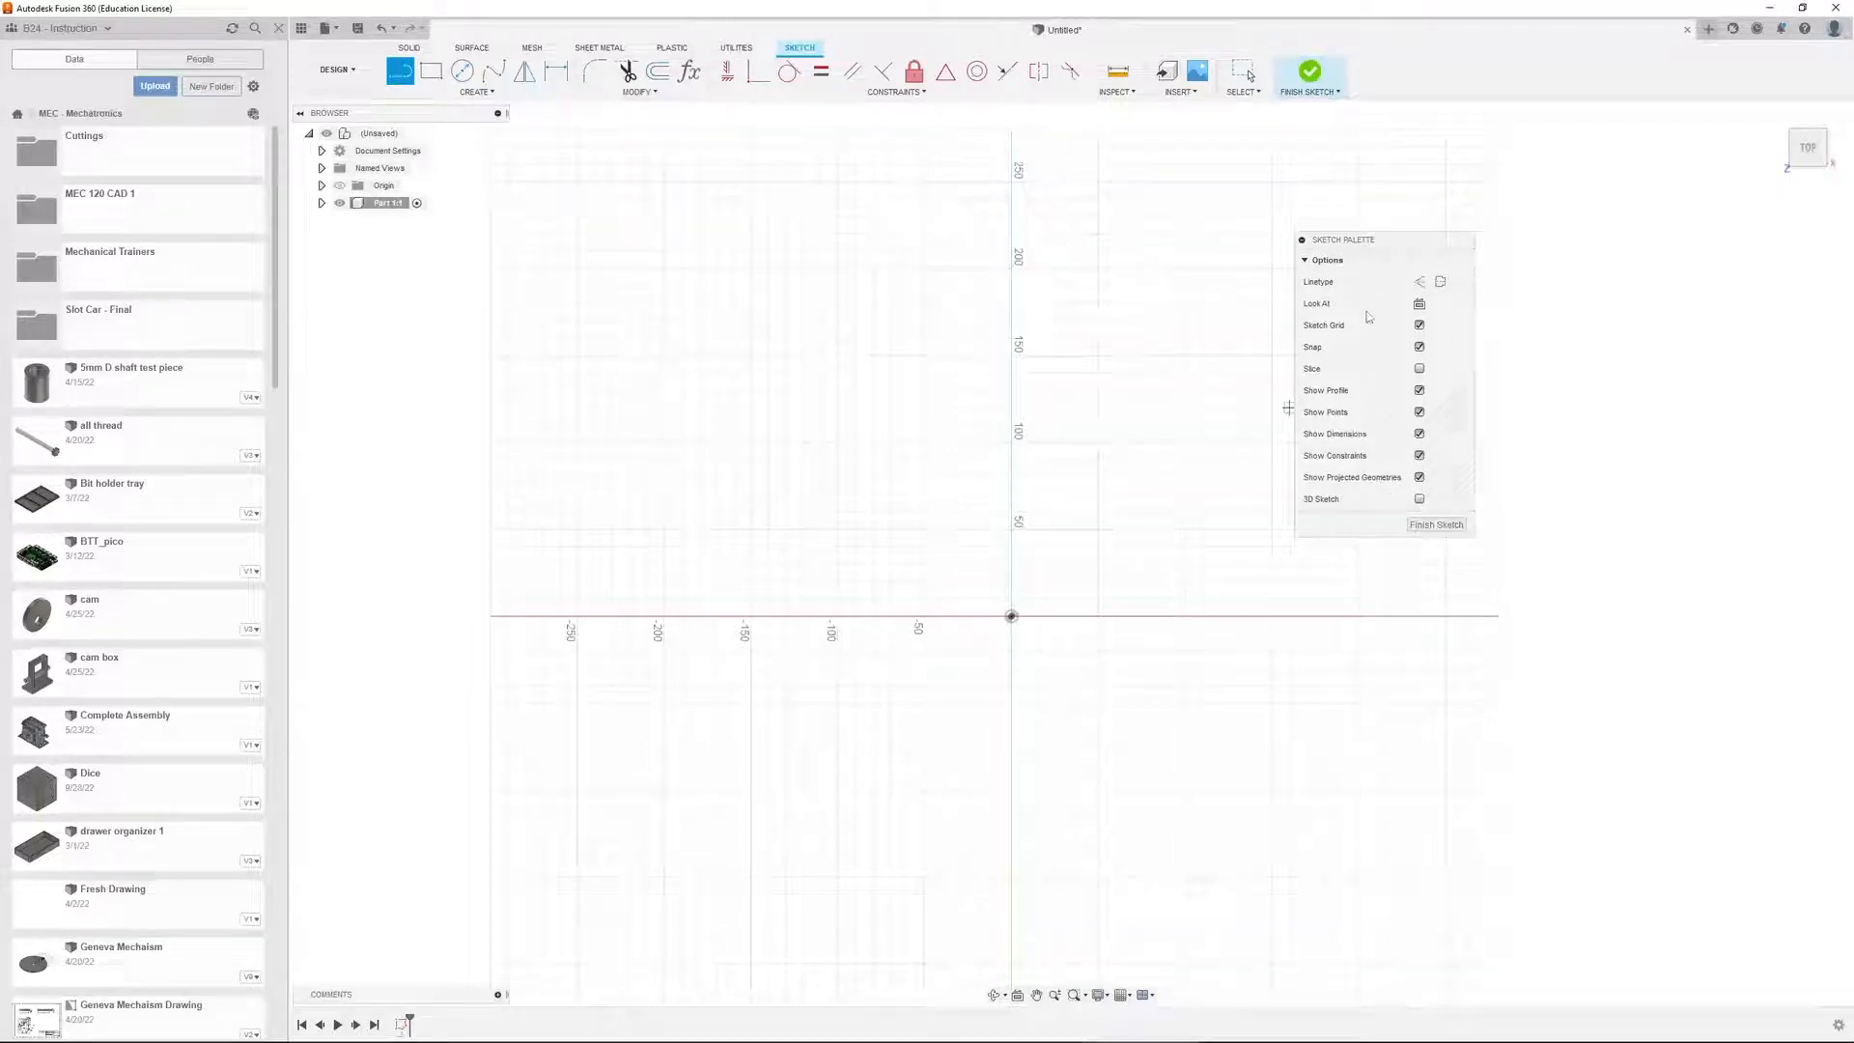
key(r)
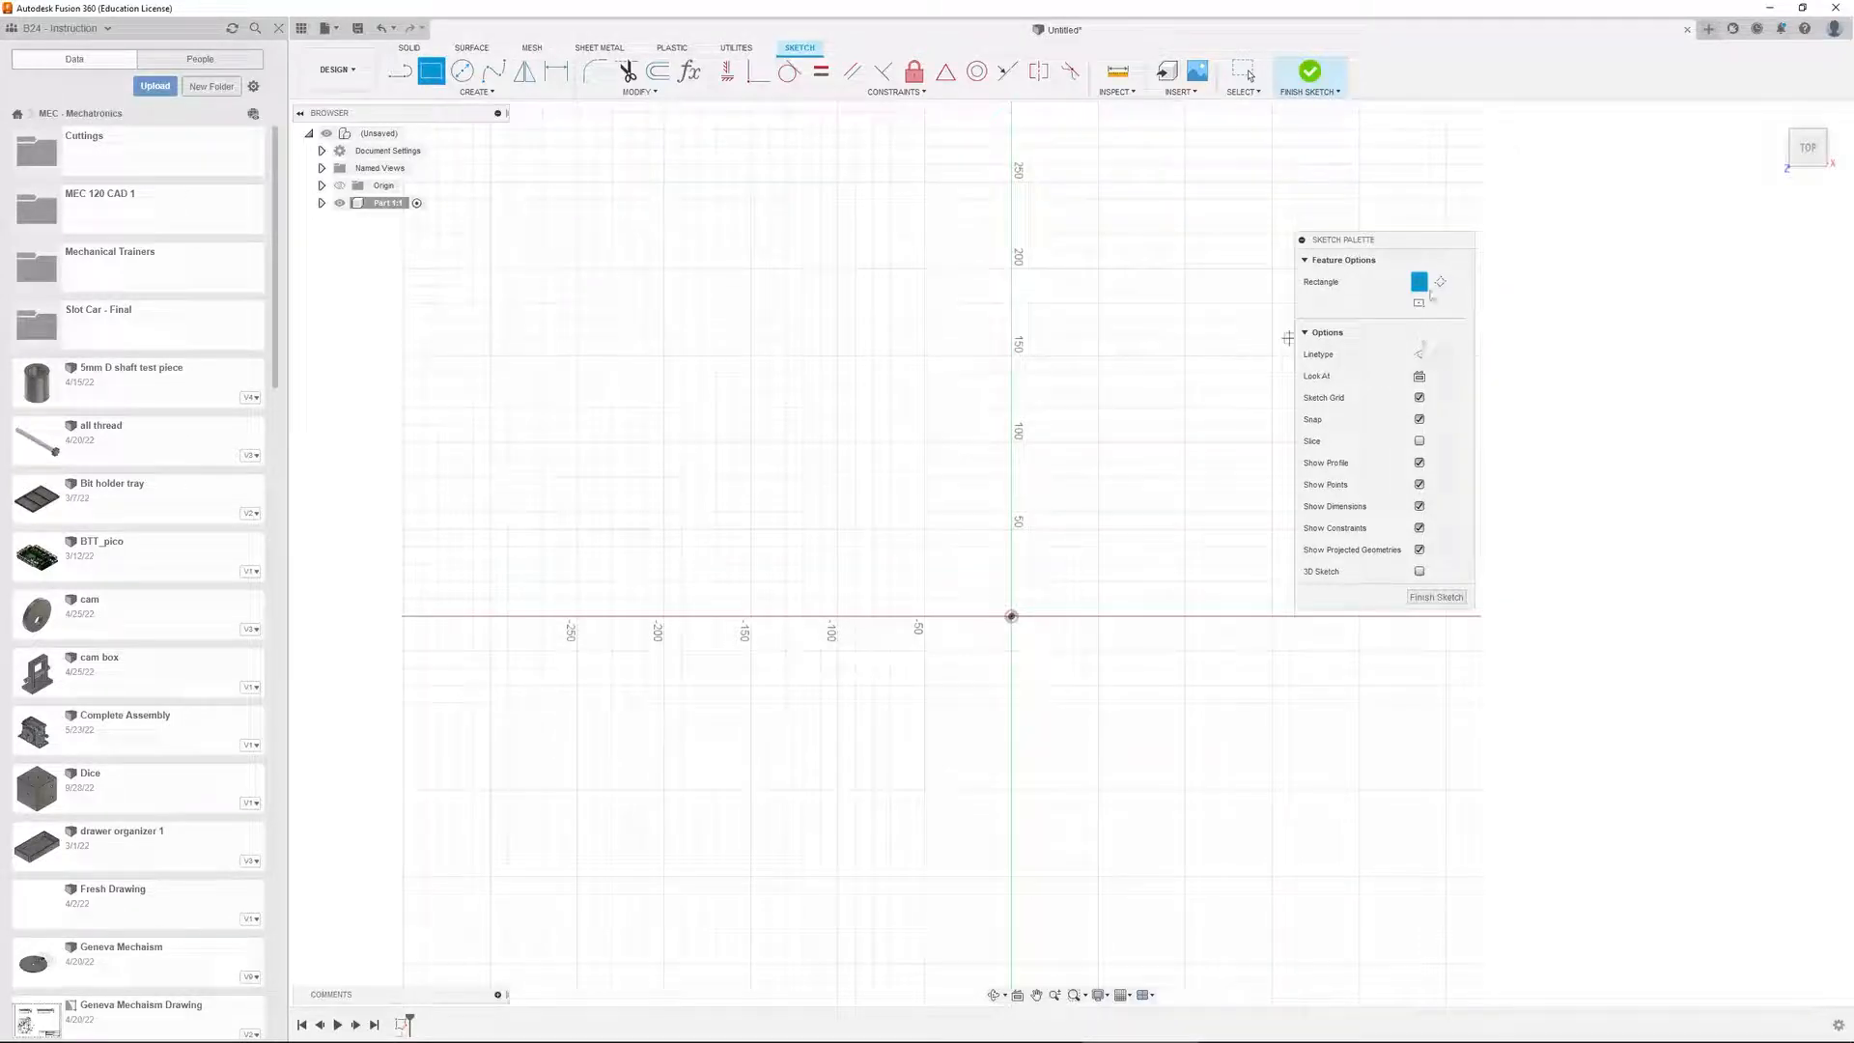
click(463, 71)
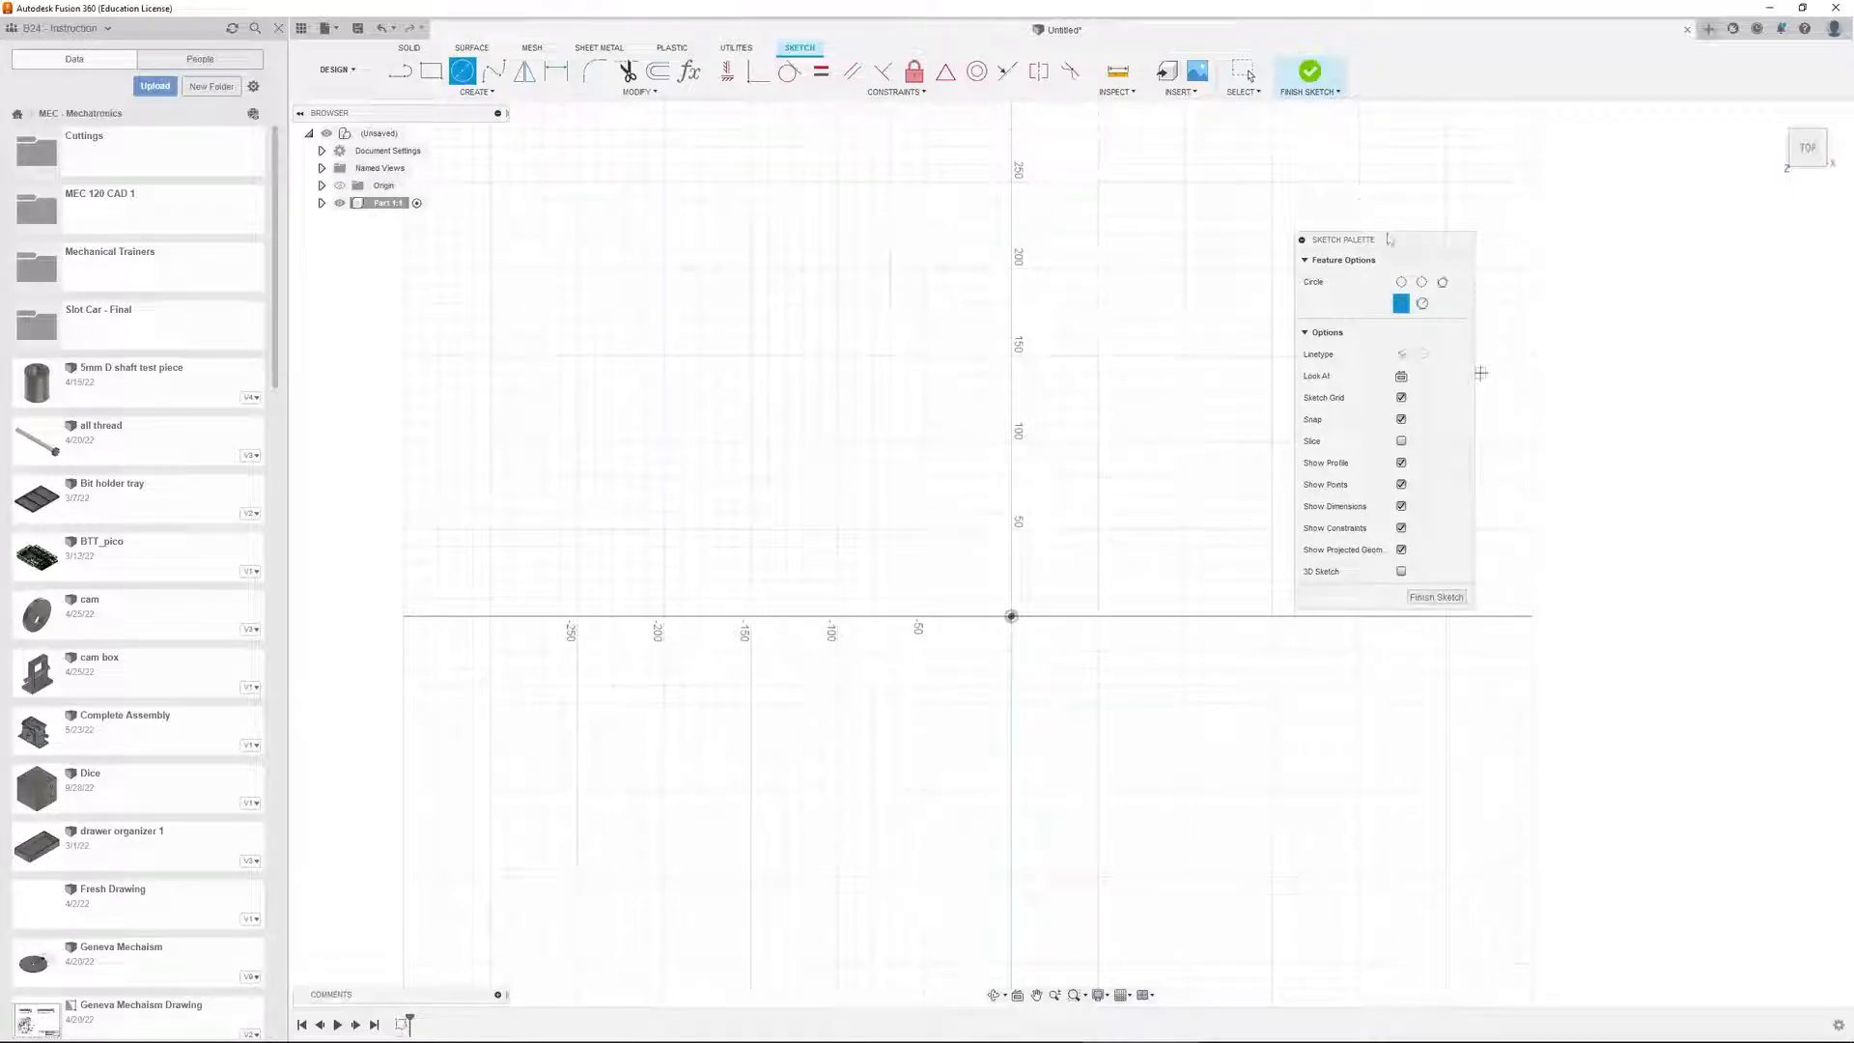
mouse_move(1395, 244)
mouse_down()
mouse_move(1485, 244)
mouse_move(1429, 242)
mouse_up()
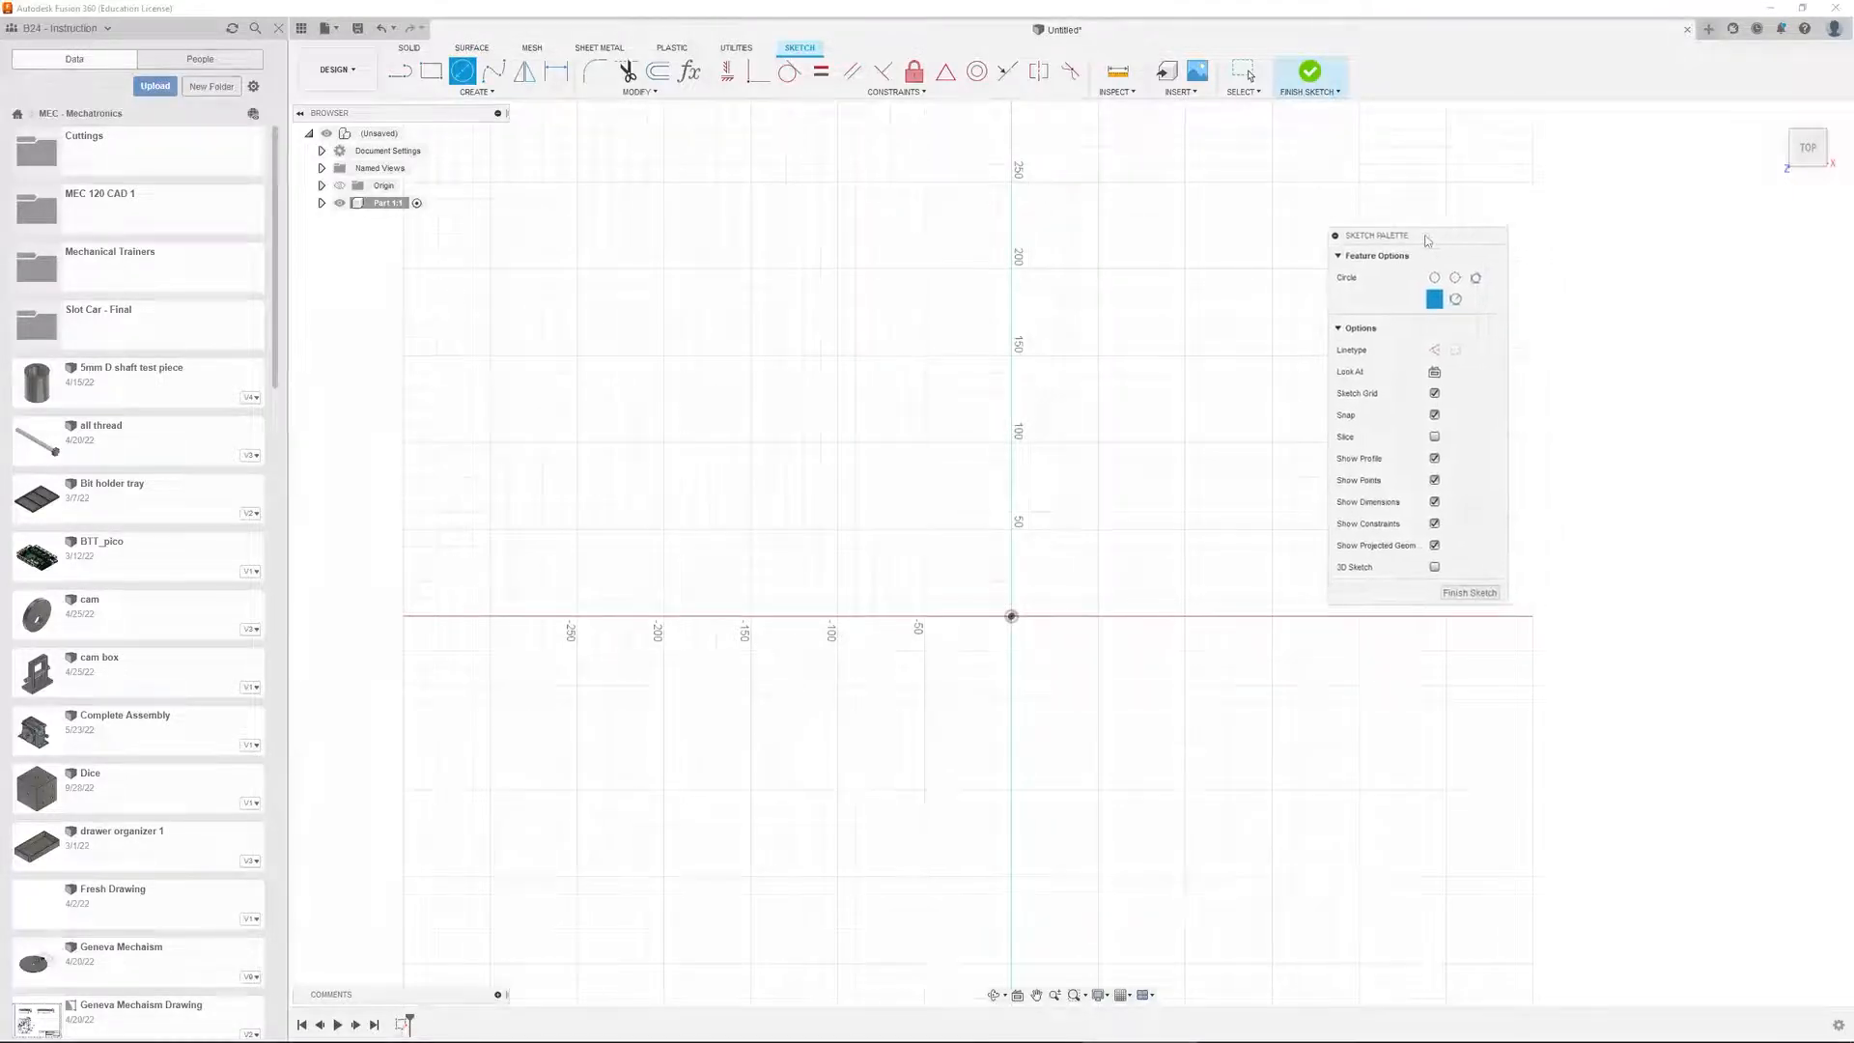
Draw a 2-point rectangle of 50 mm by 50 mm up and right from the origin, and remove it again
click(431, 70)
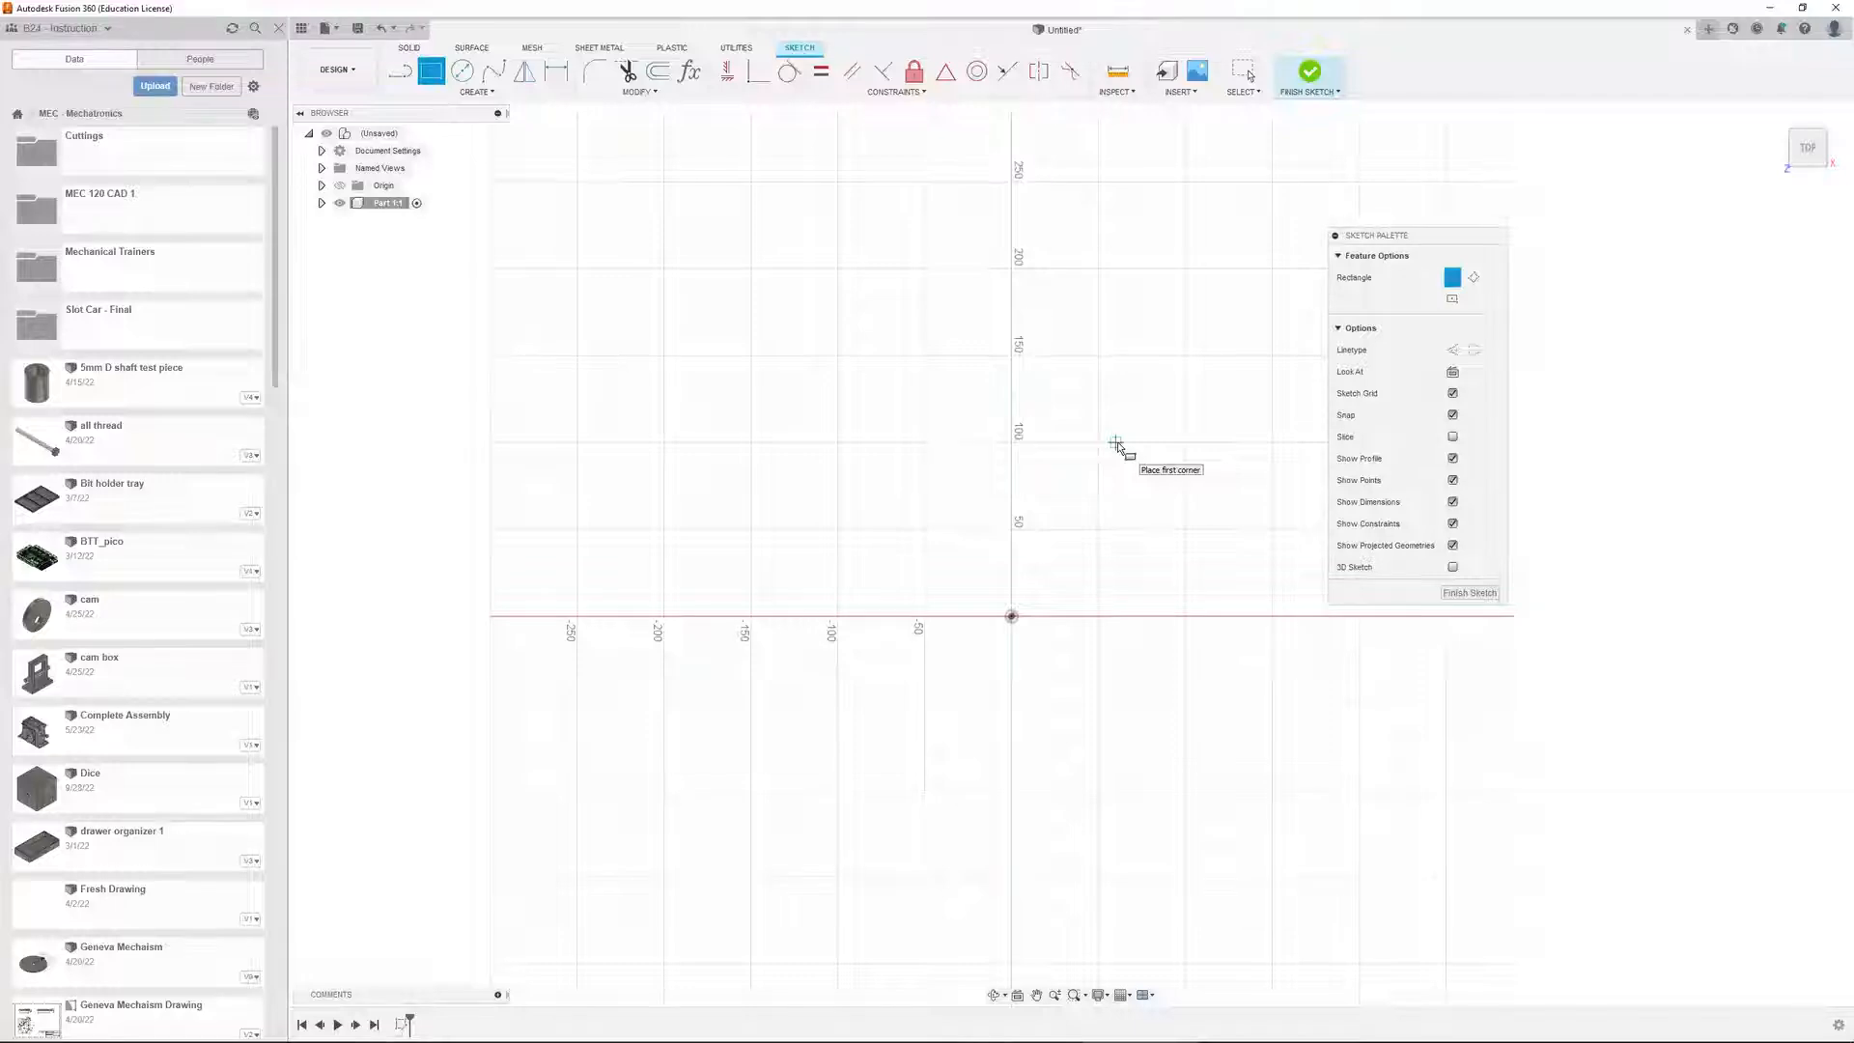
click(1012, 616)
click(1100, 530)
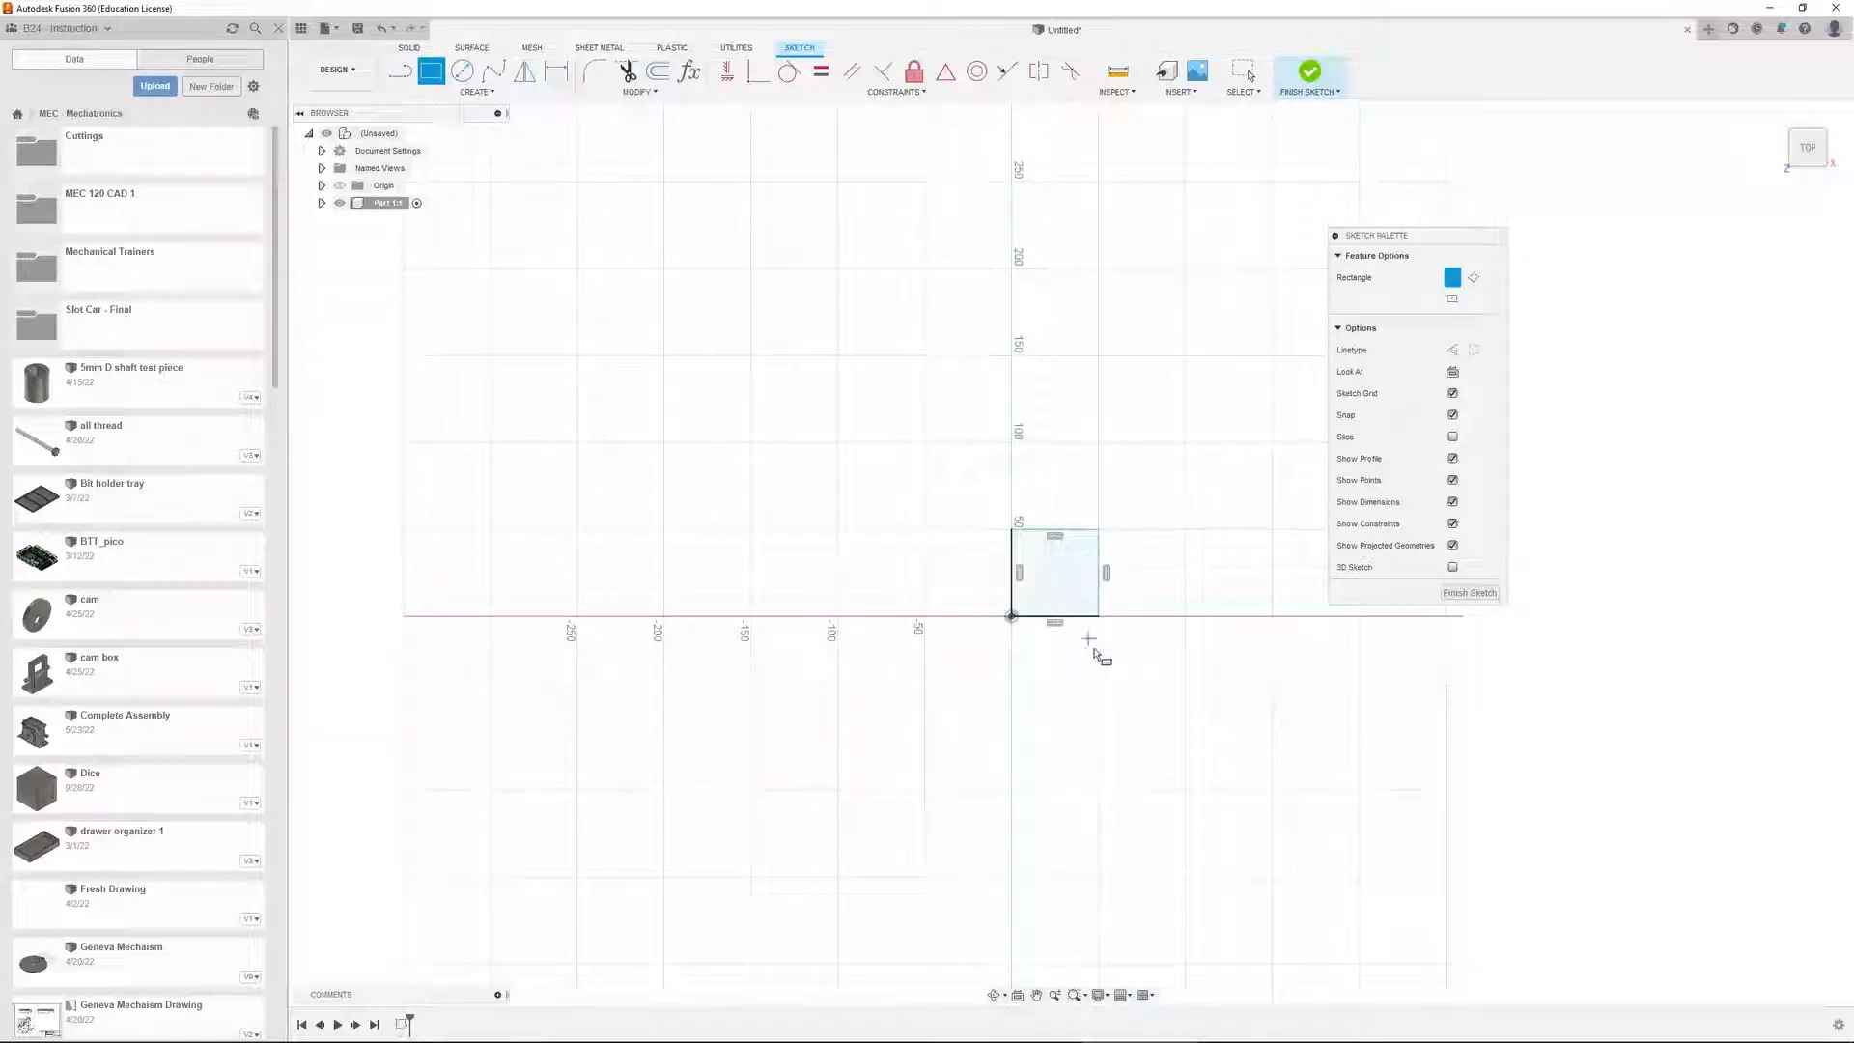
key(Escape)
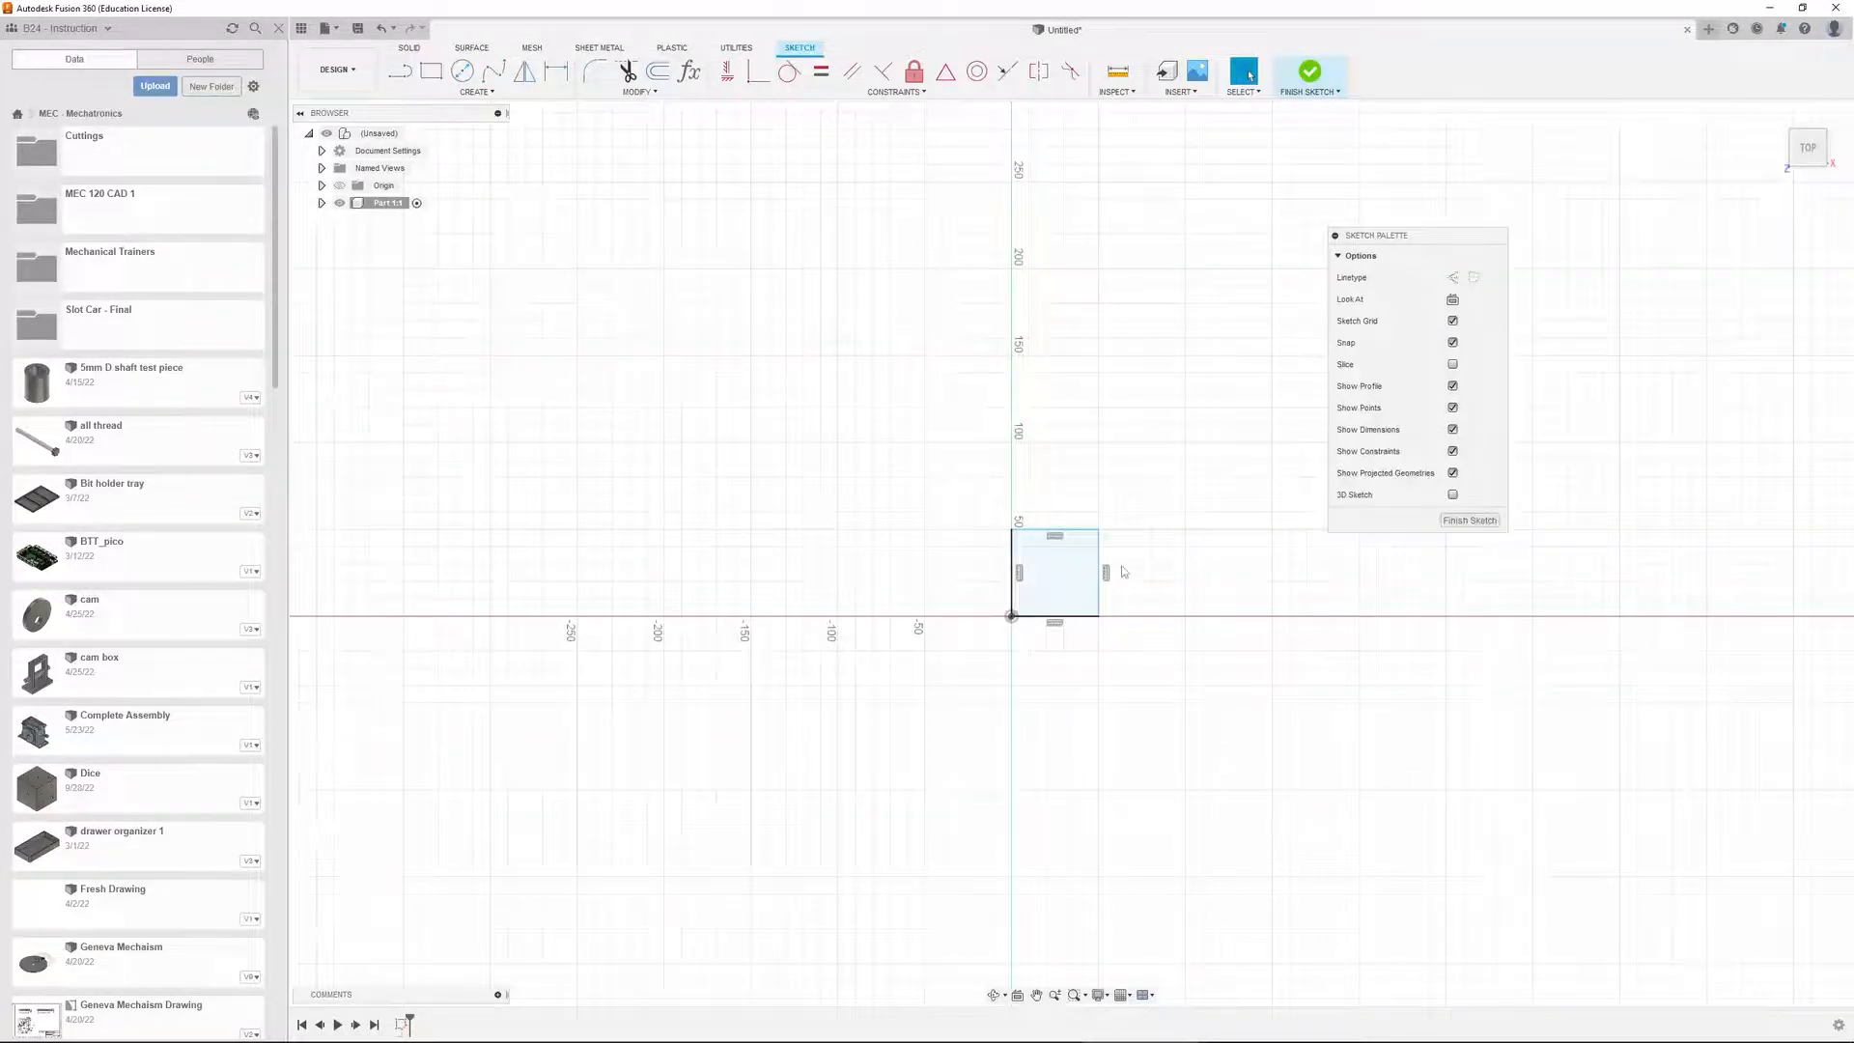
key(Delete)
Draw three 2-point rectangles: a wide one up and left from the origin, an upright one right of it, and a wide one below the origin
key(r)
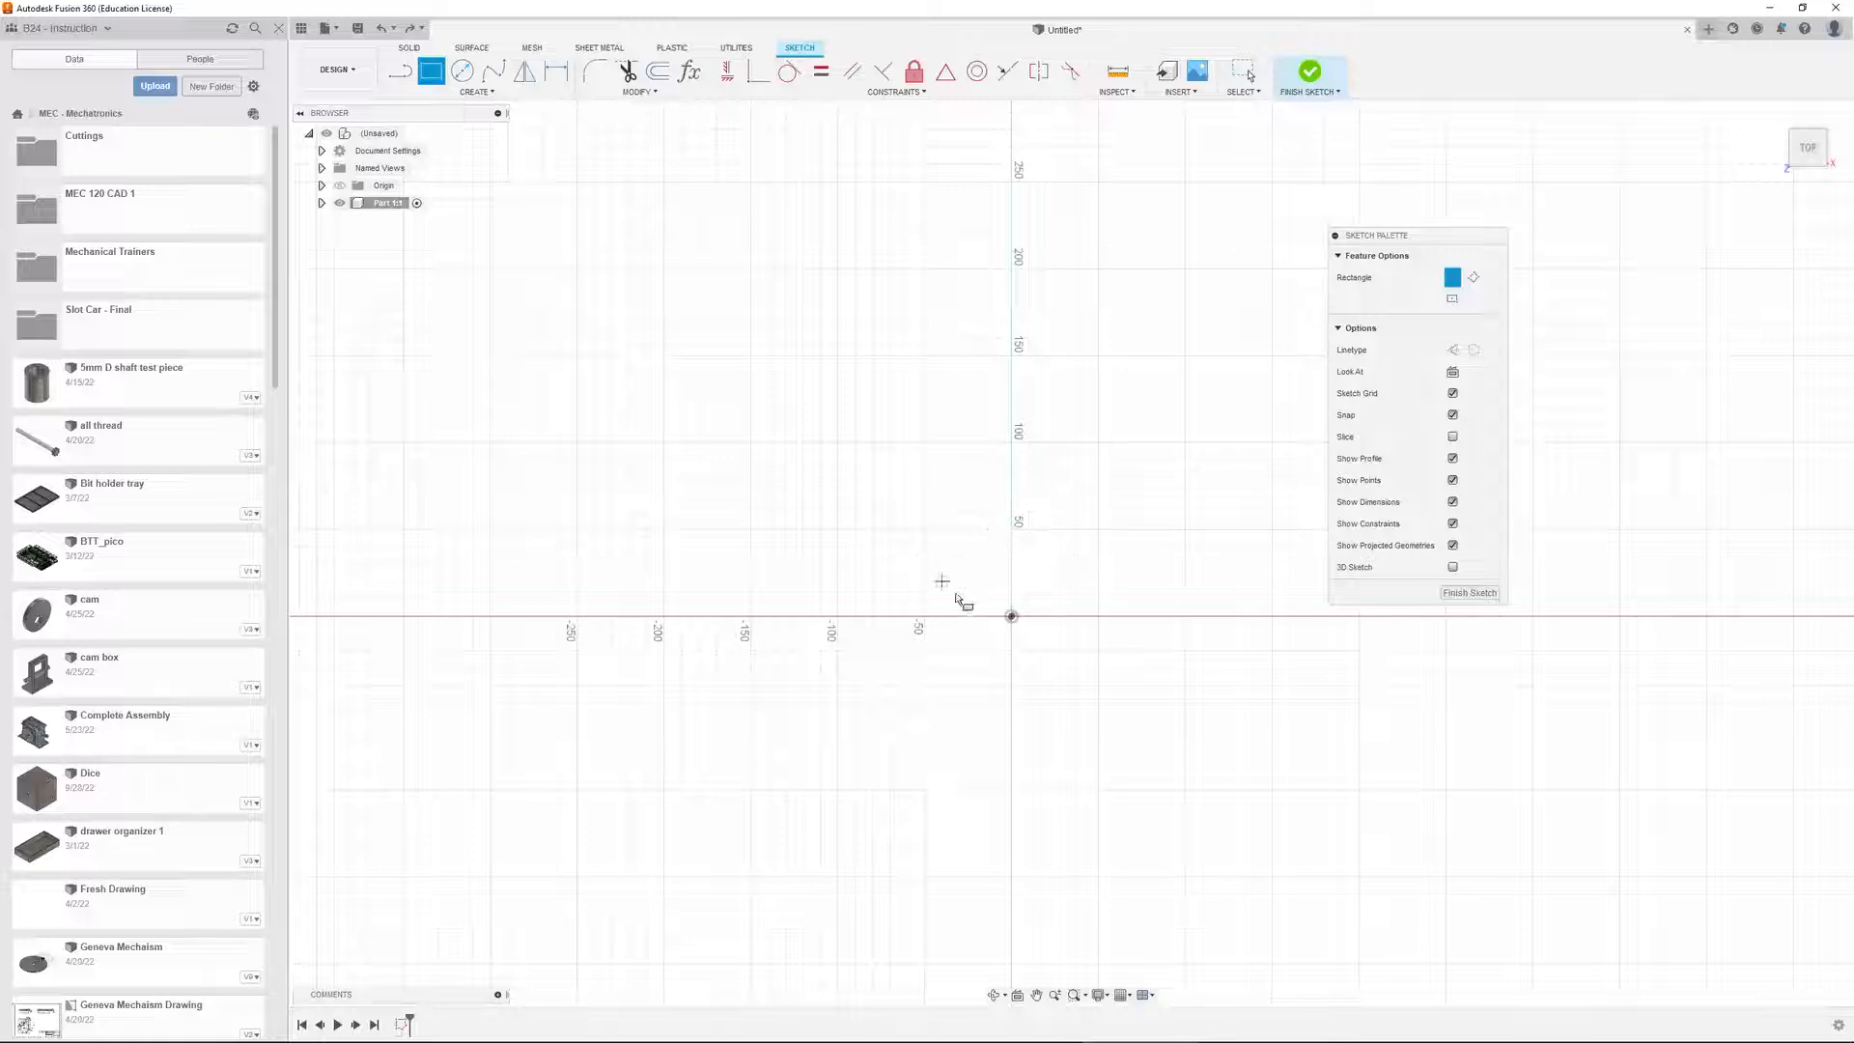
click(1011, 616)
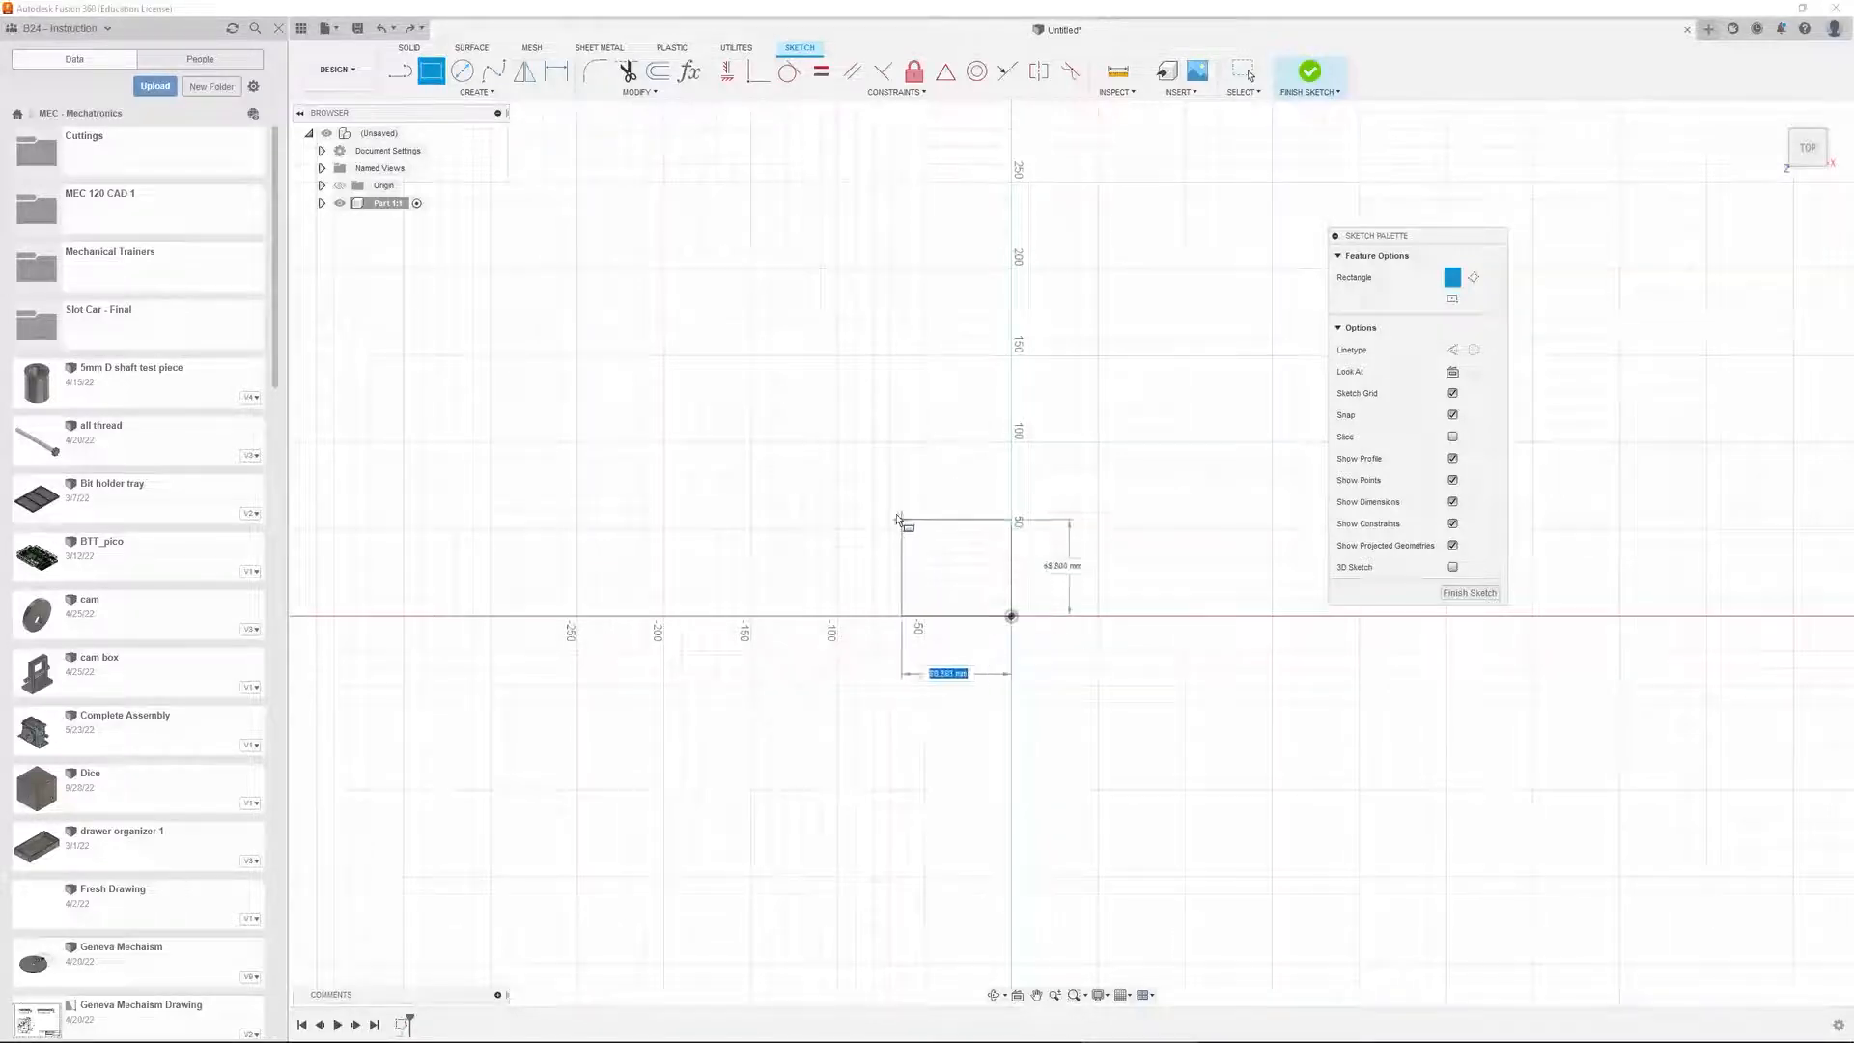
click(648, 489)
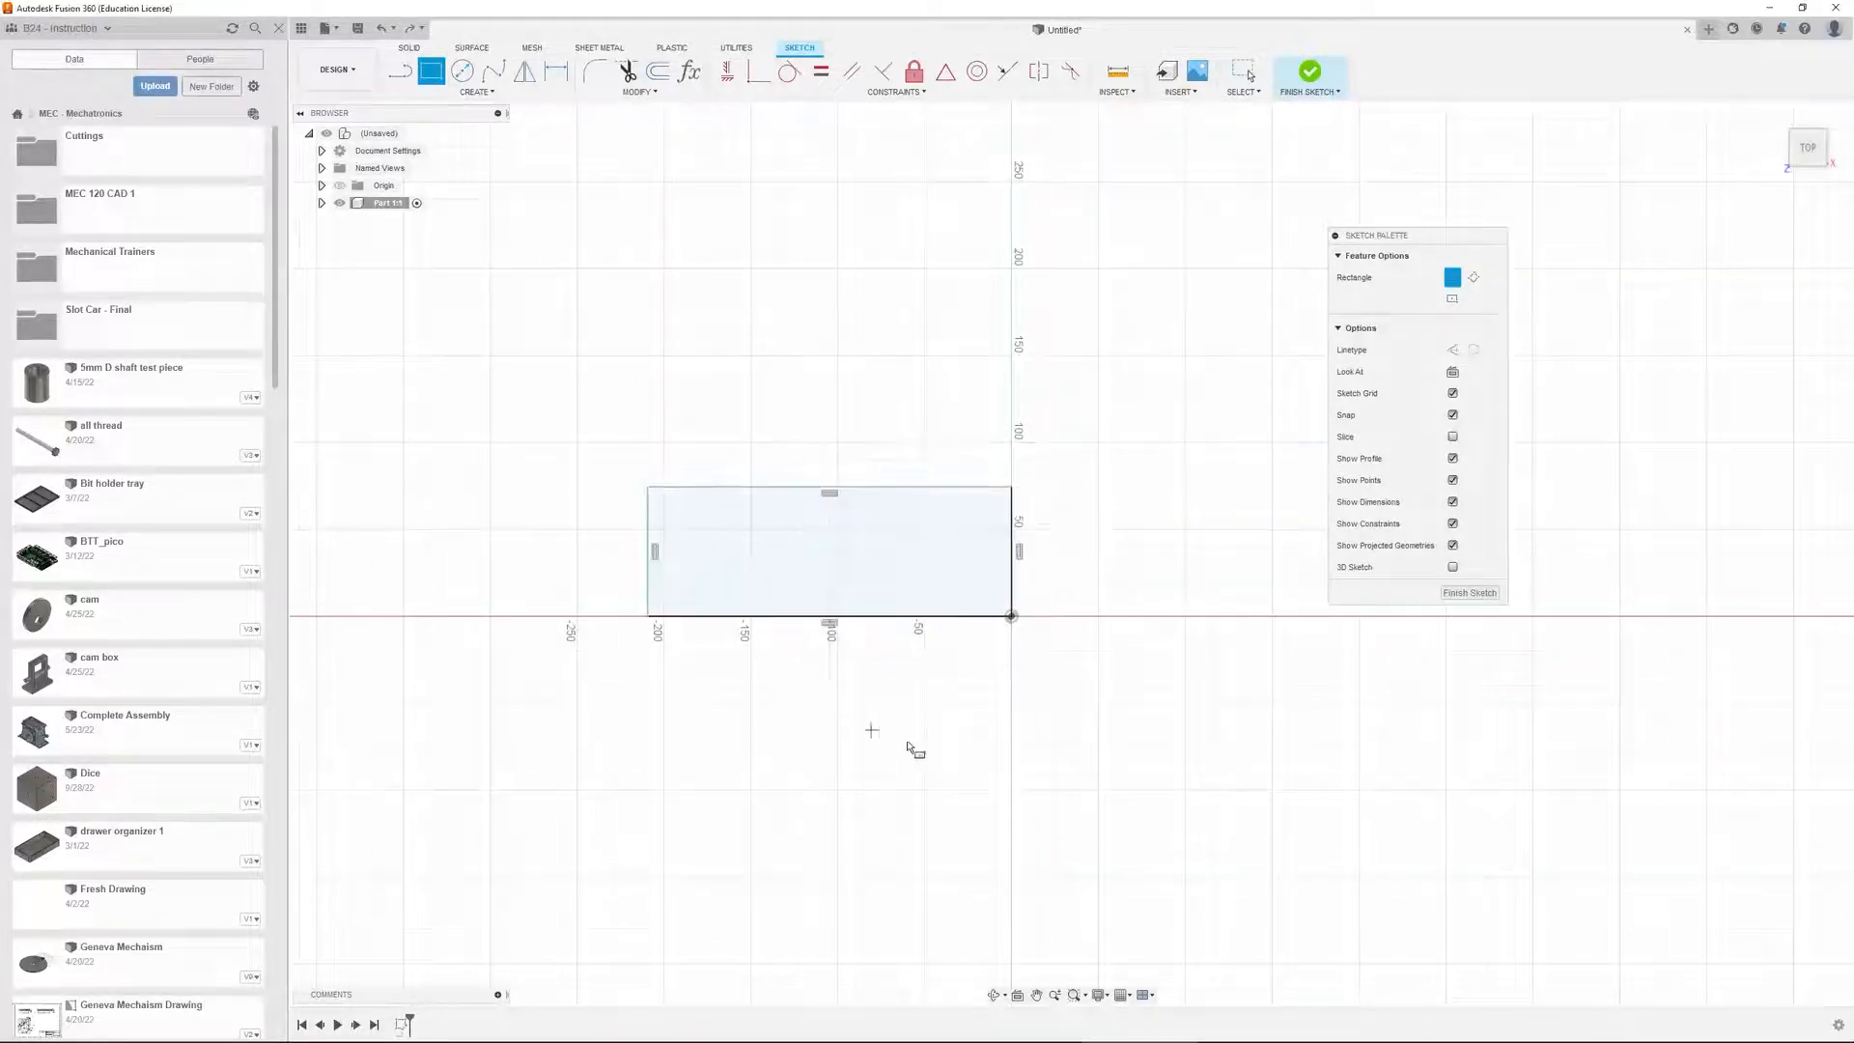
click(1065, 373)
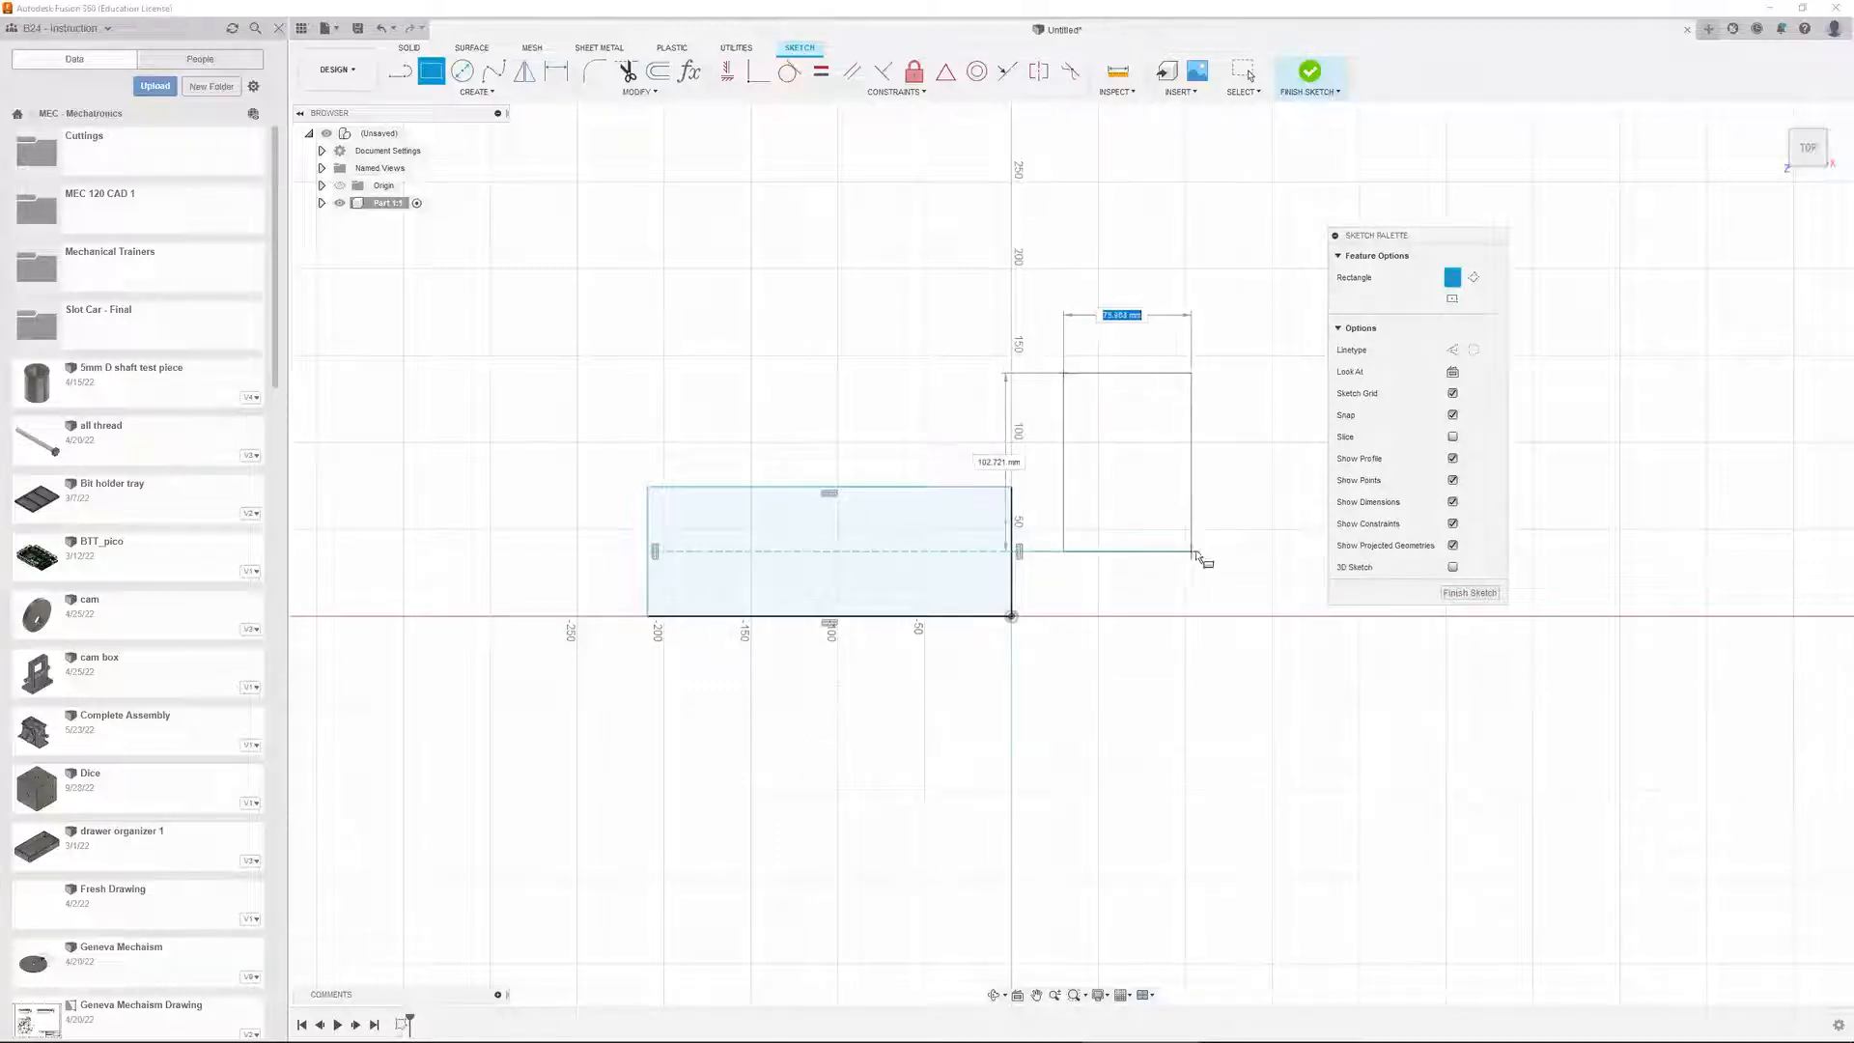
click(1150, 552)
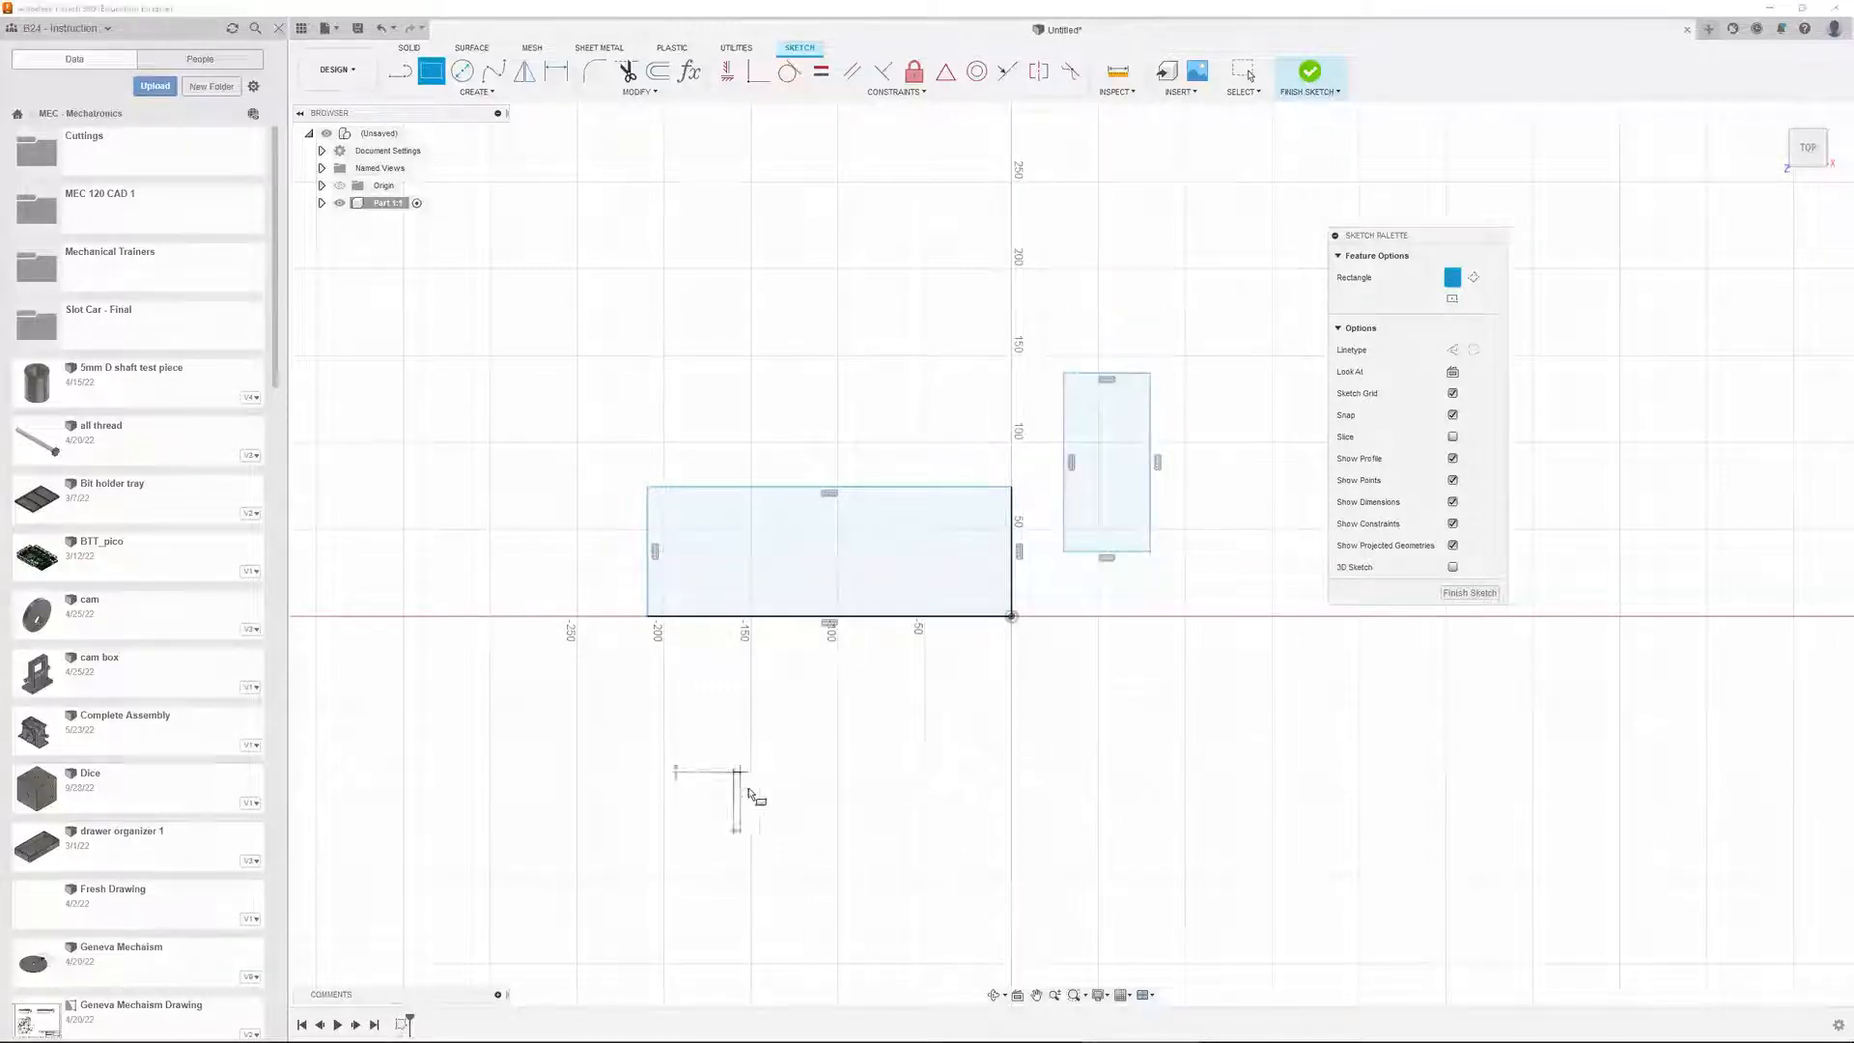
click(735, 773)
click(1159, 865)
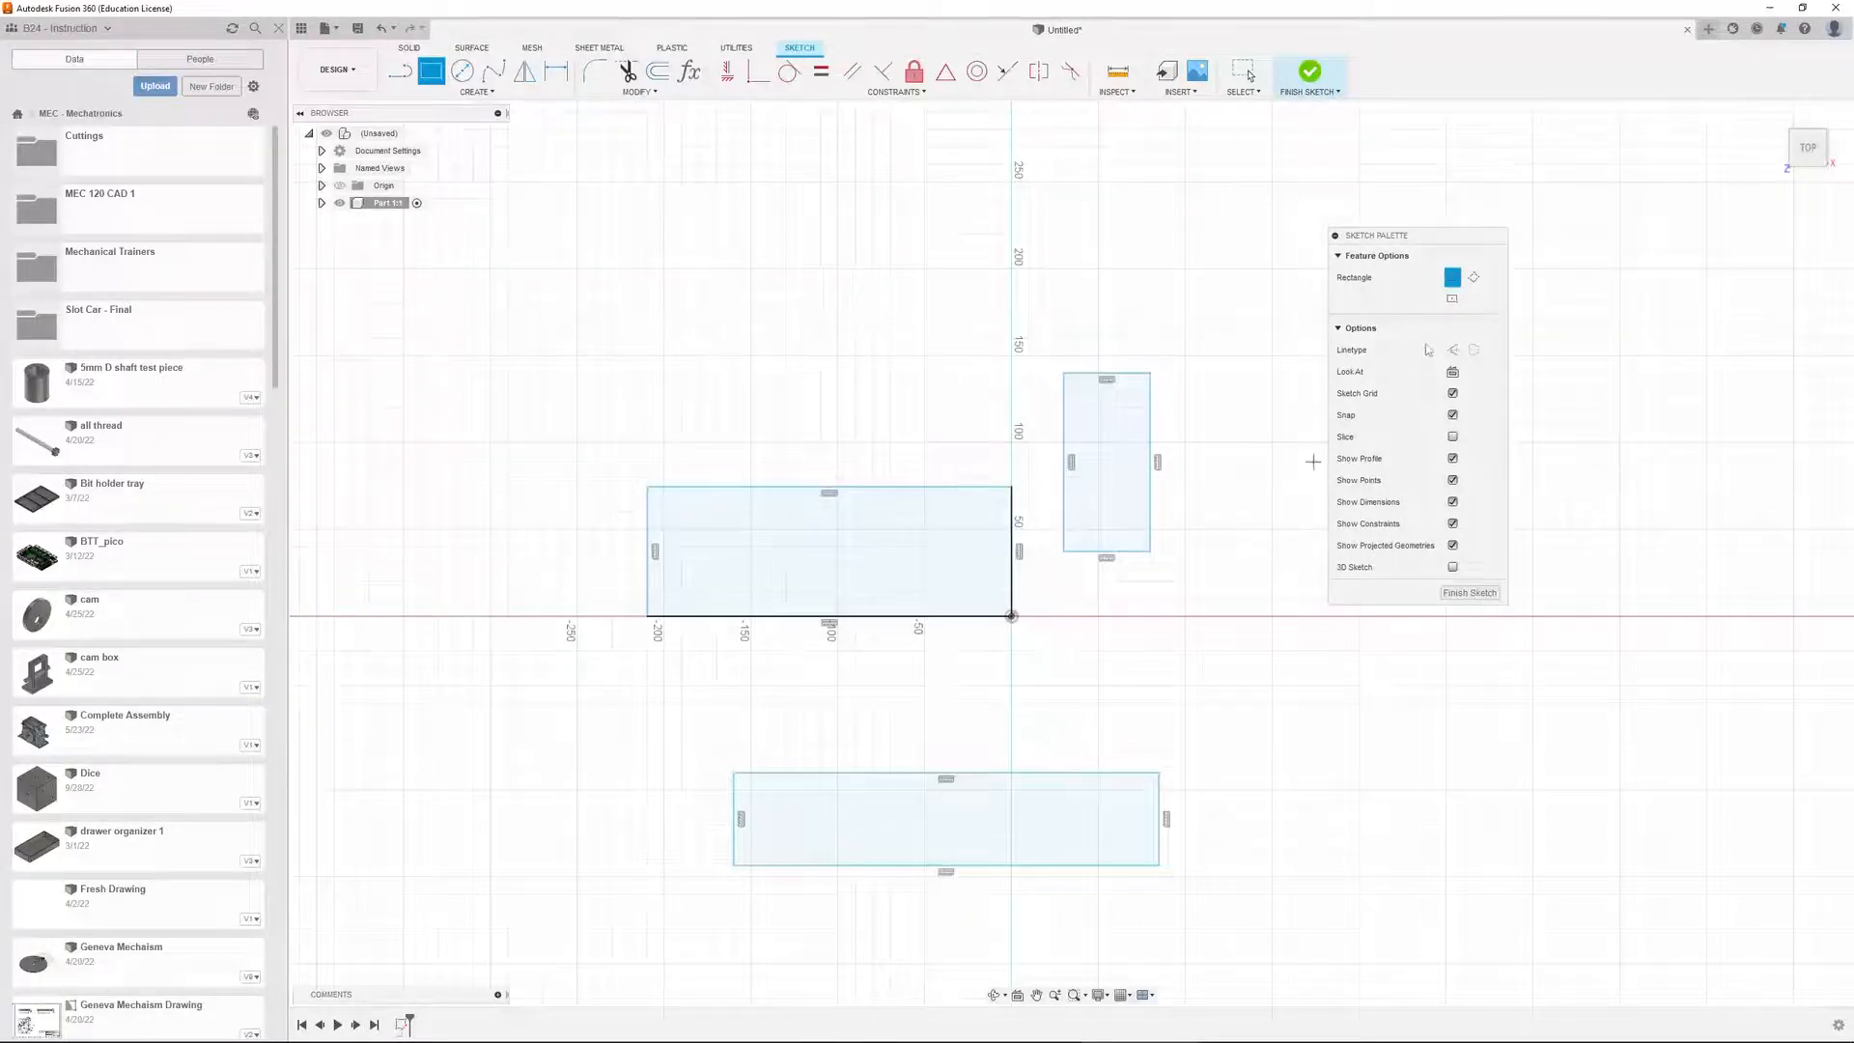
Draw a 3-point rectangle tilted about 45 degrees above the wide rectangle that touches the origin
click(1474, 277)
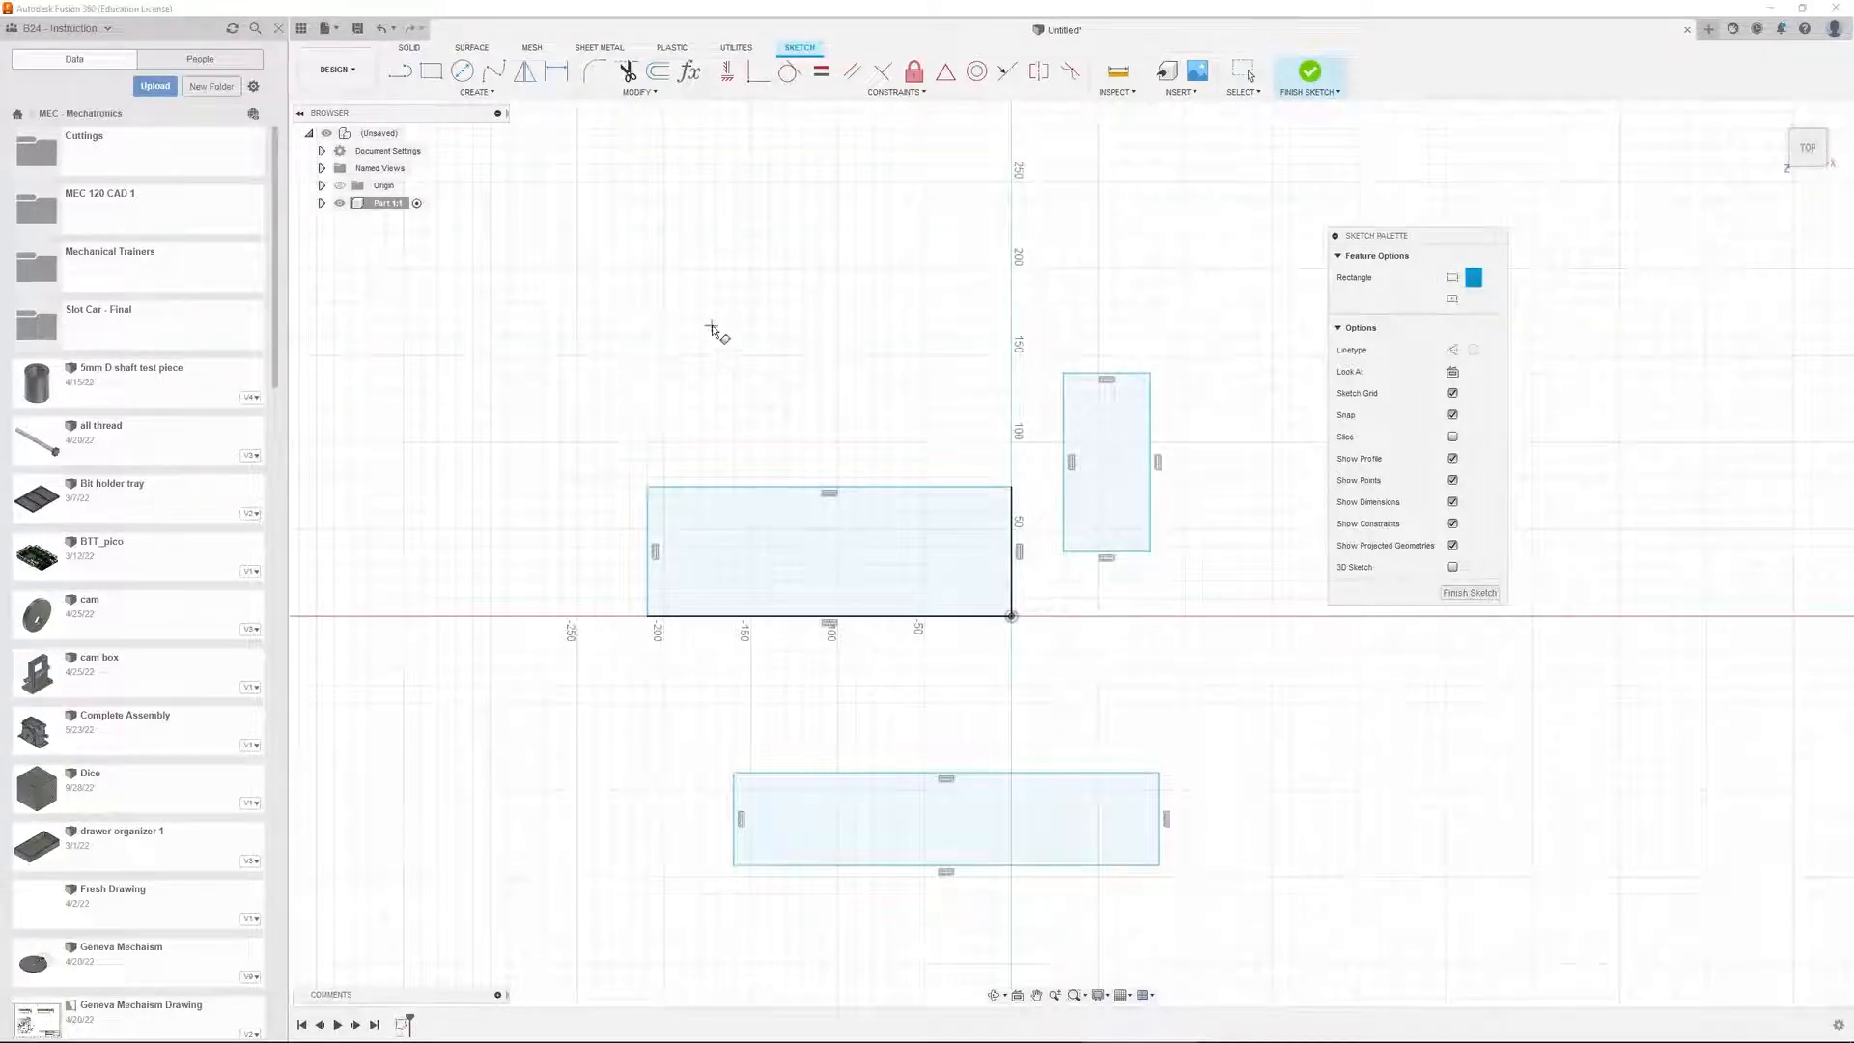
click(664, 355)
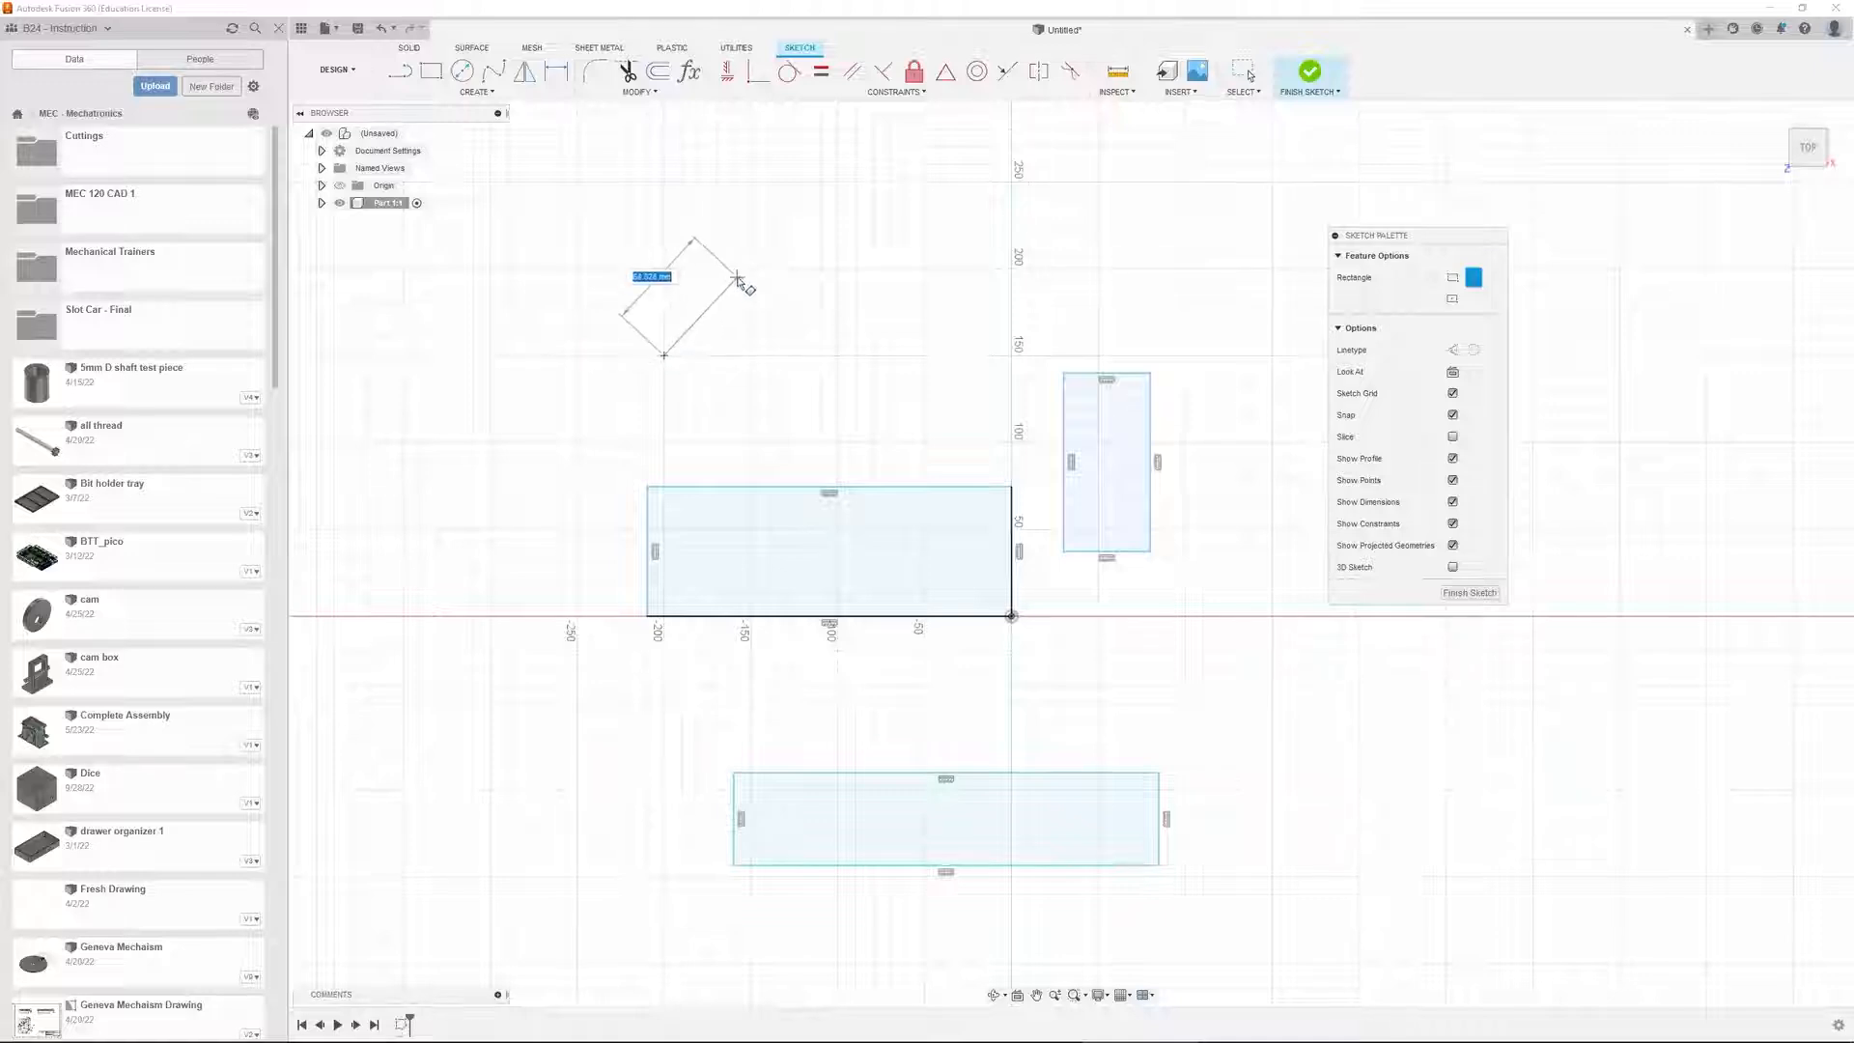
click(751, 268)
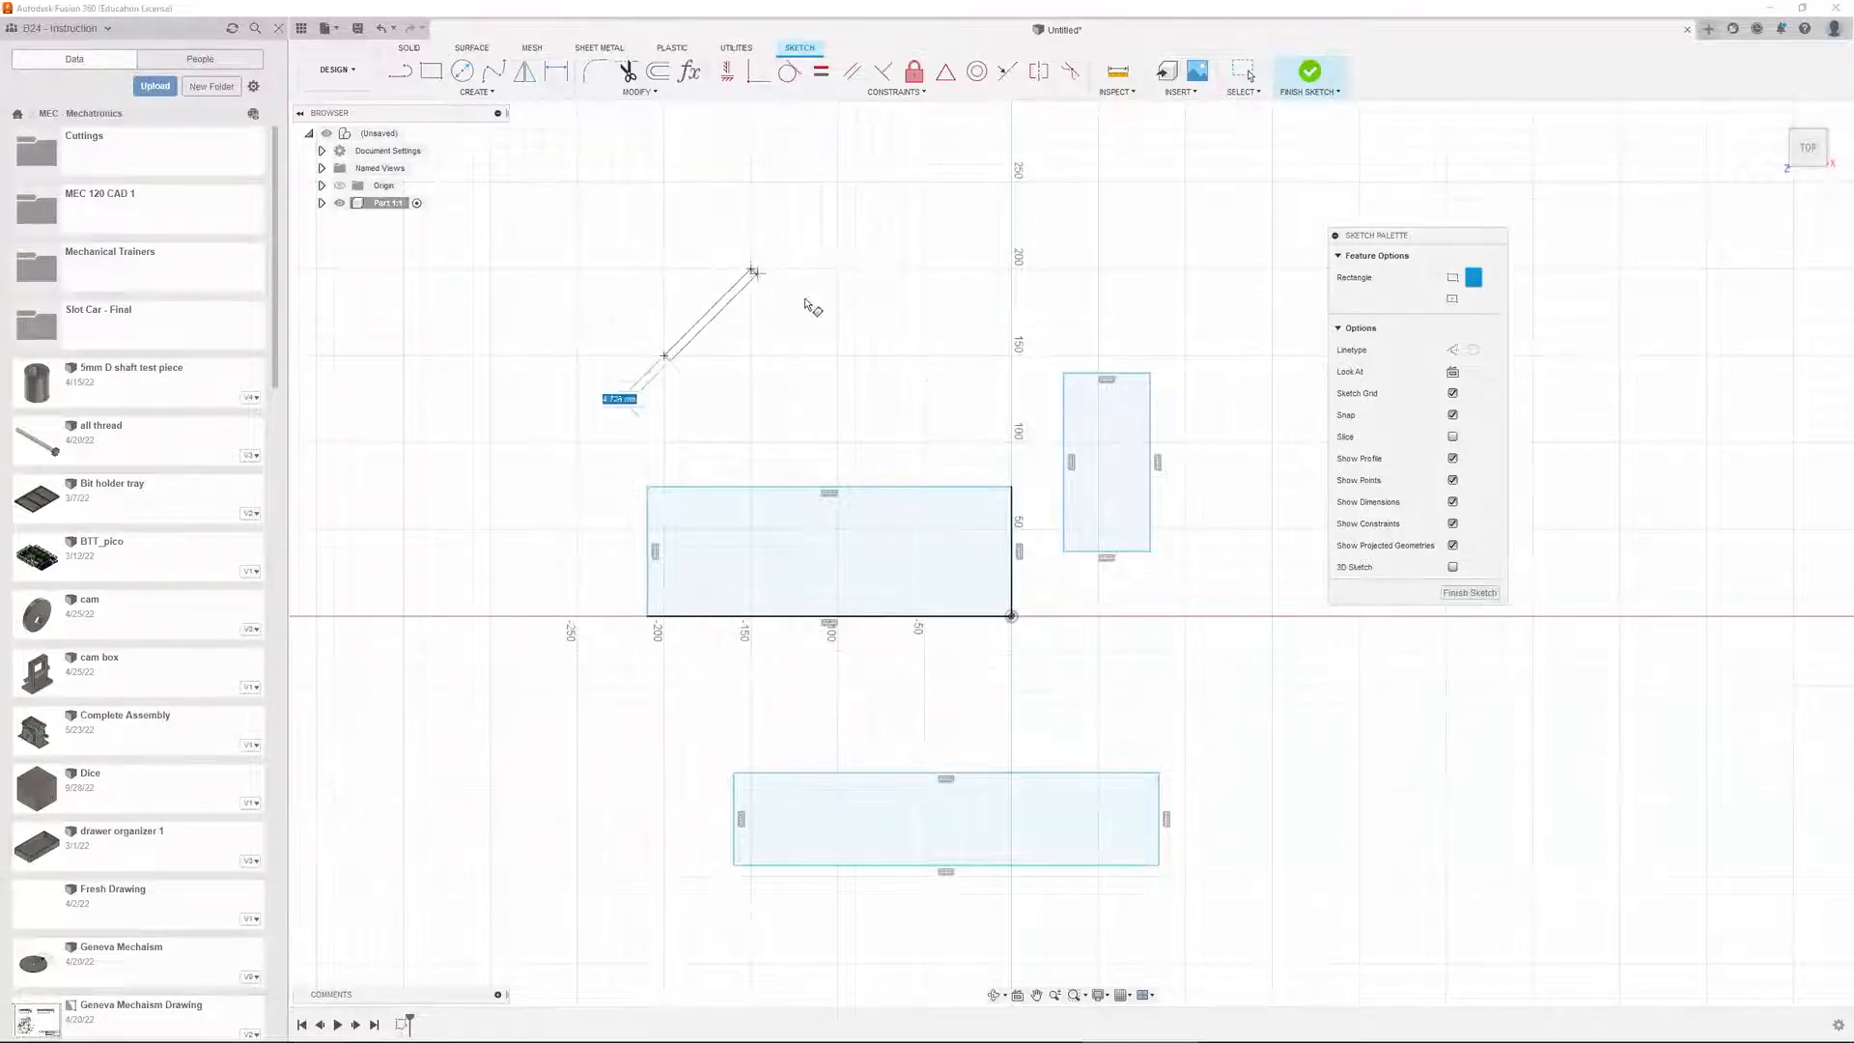
click(874, 349)
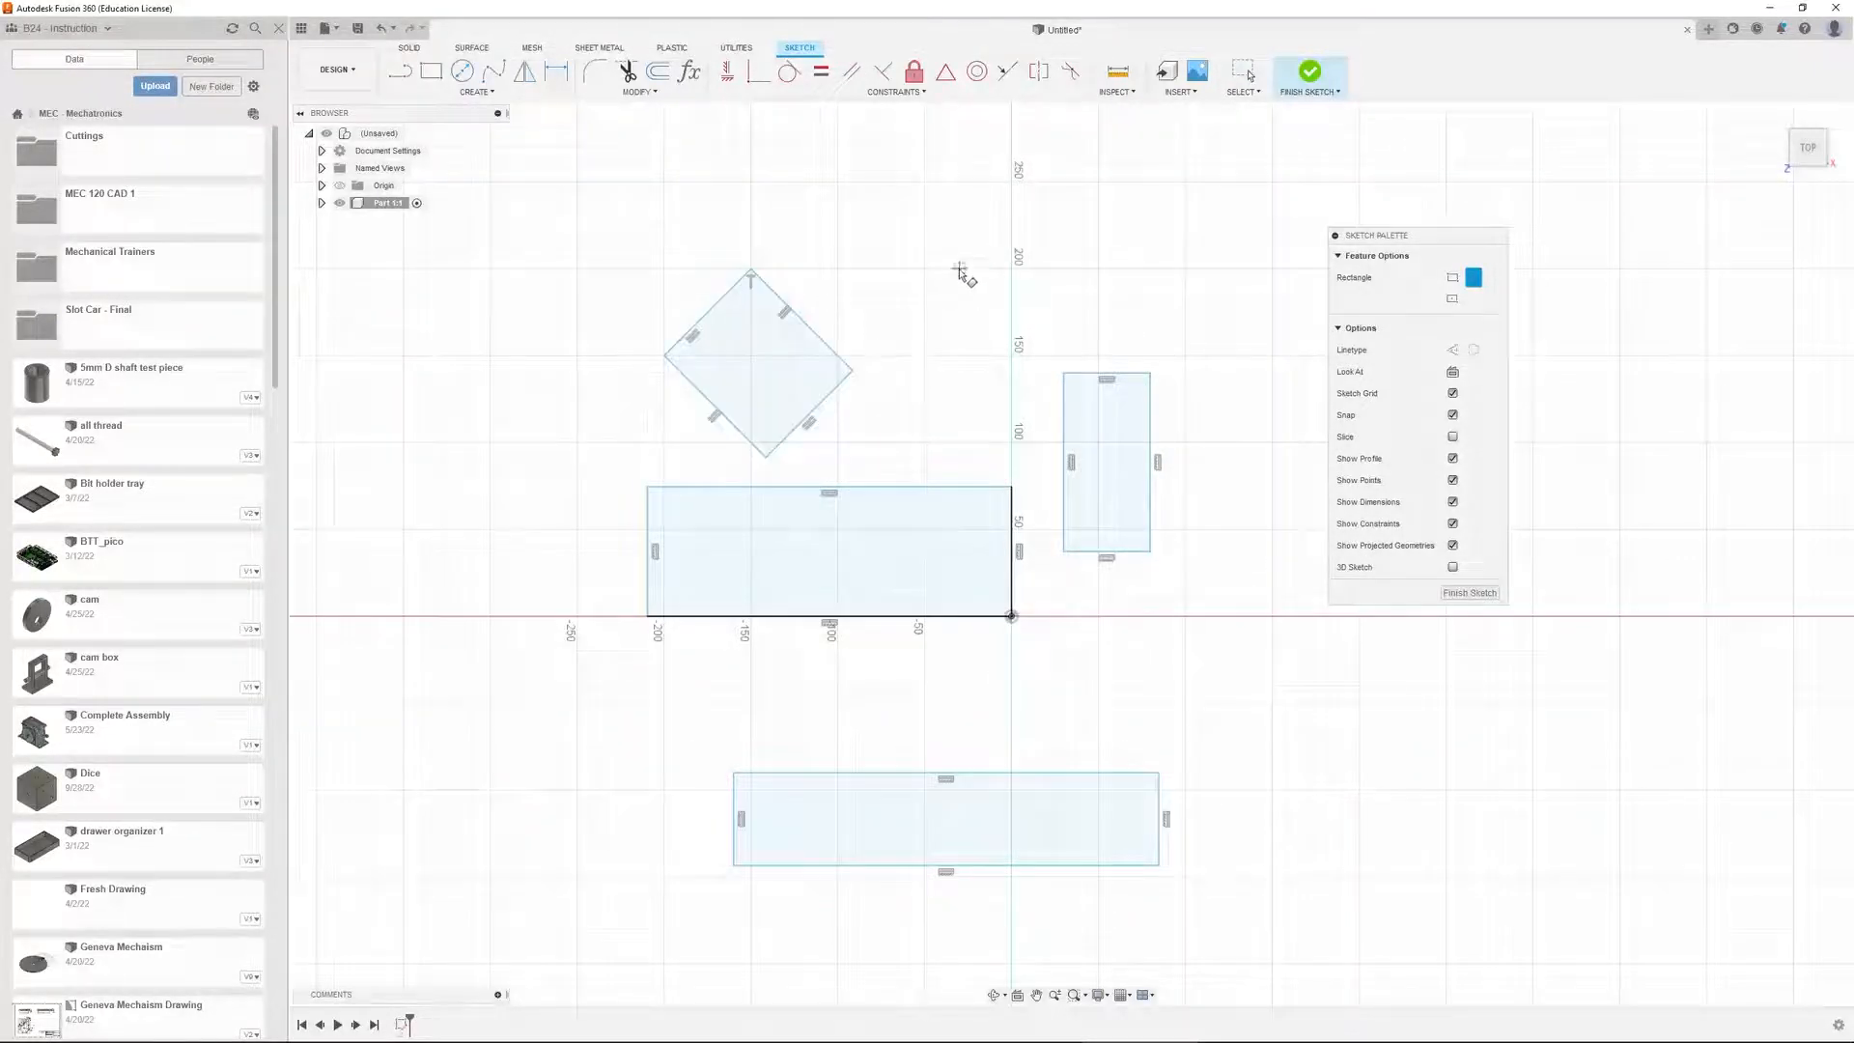
Draw two more 3-point rectangles: a narrow, slightly tilted one across the upper vertical axis and a narrow upright one to its right
click(960, 271)
click(936, 210)
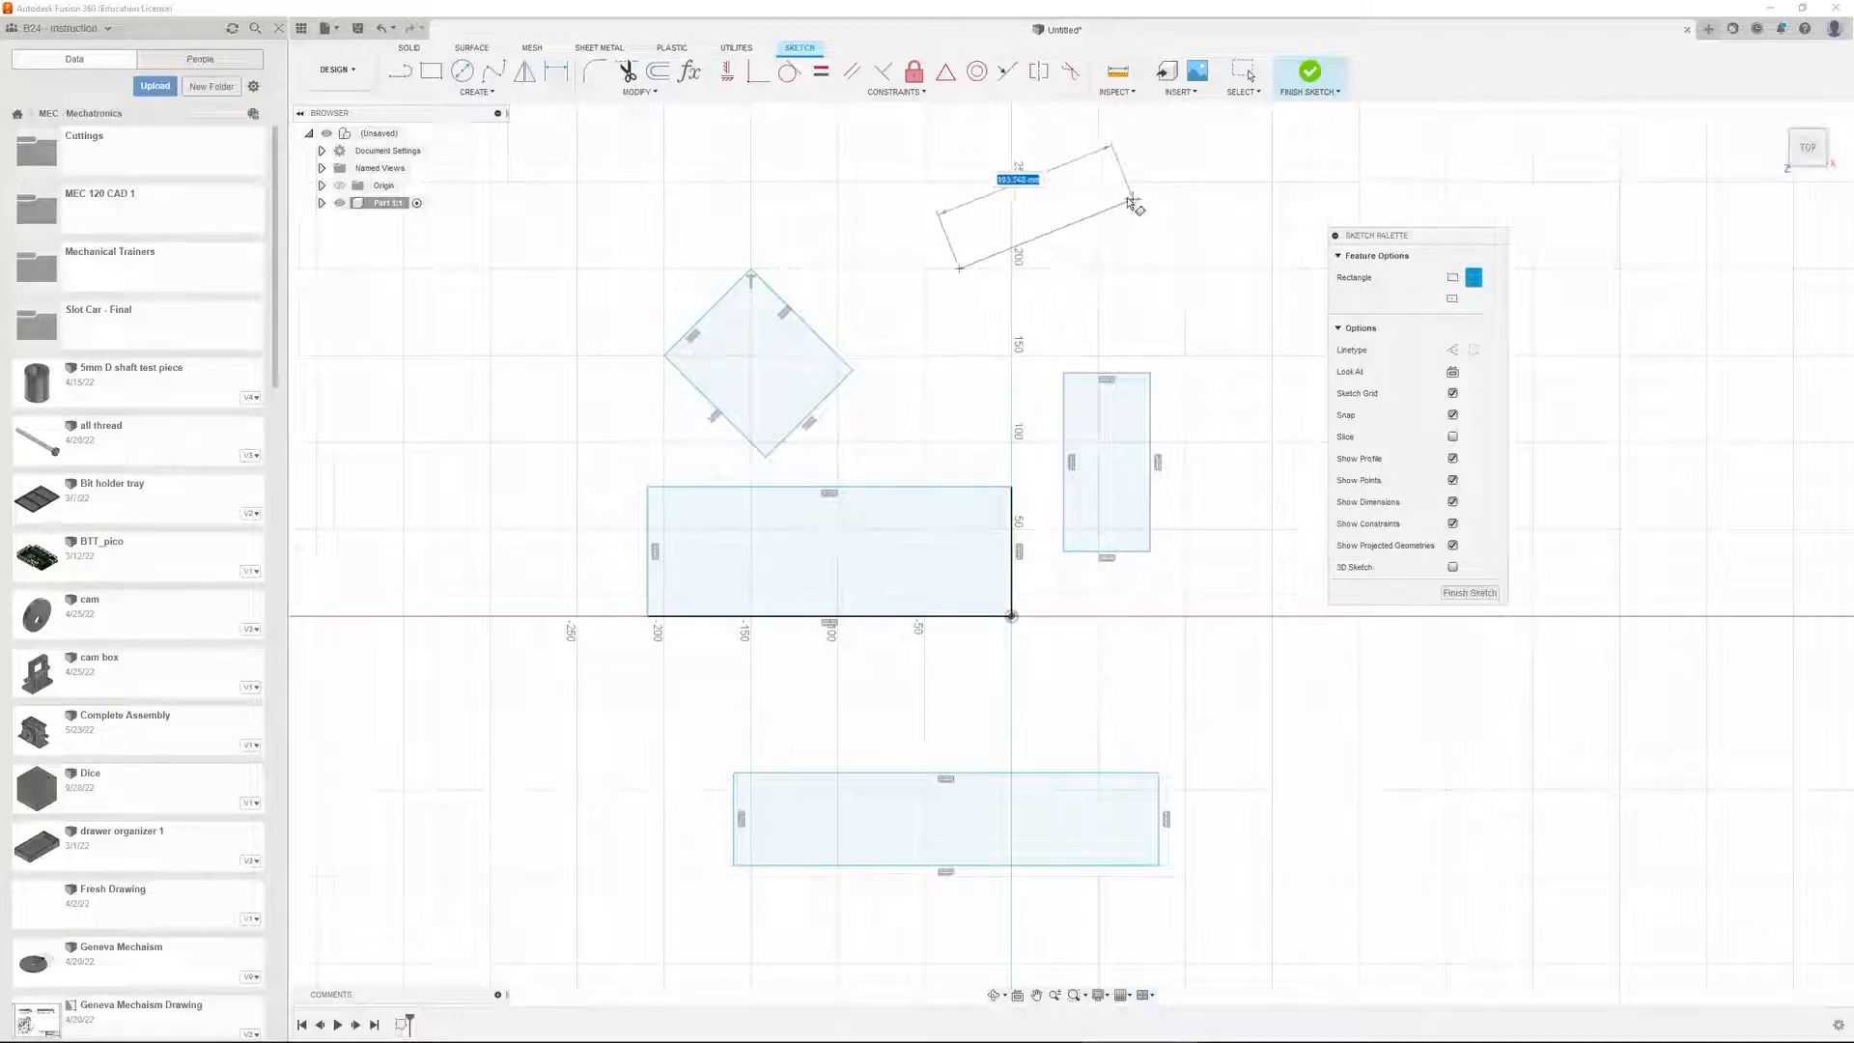
click(1130, 200)
click(1149, 252)
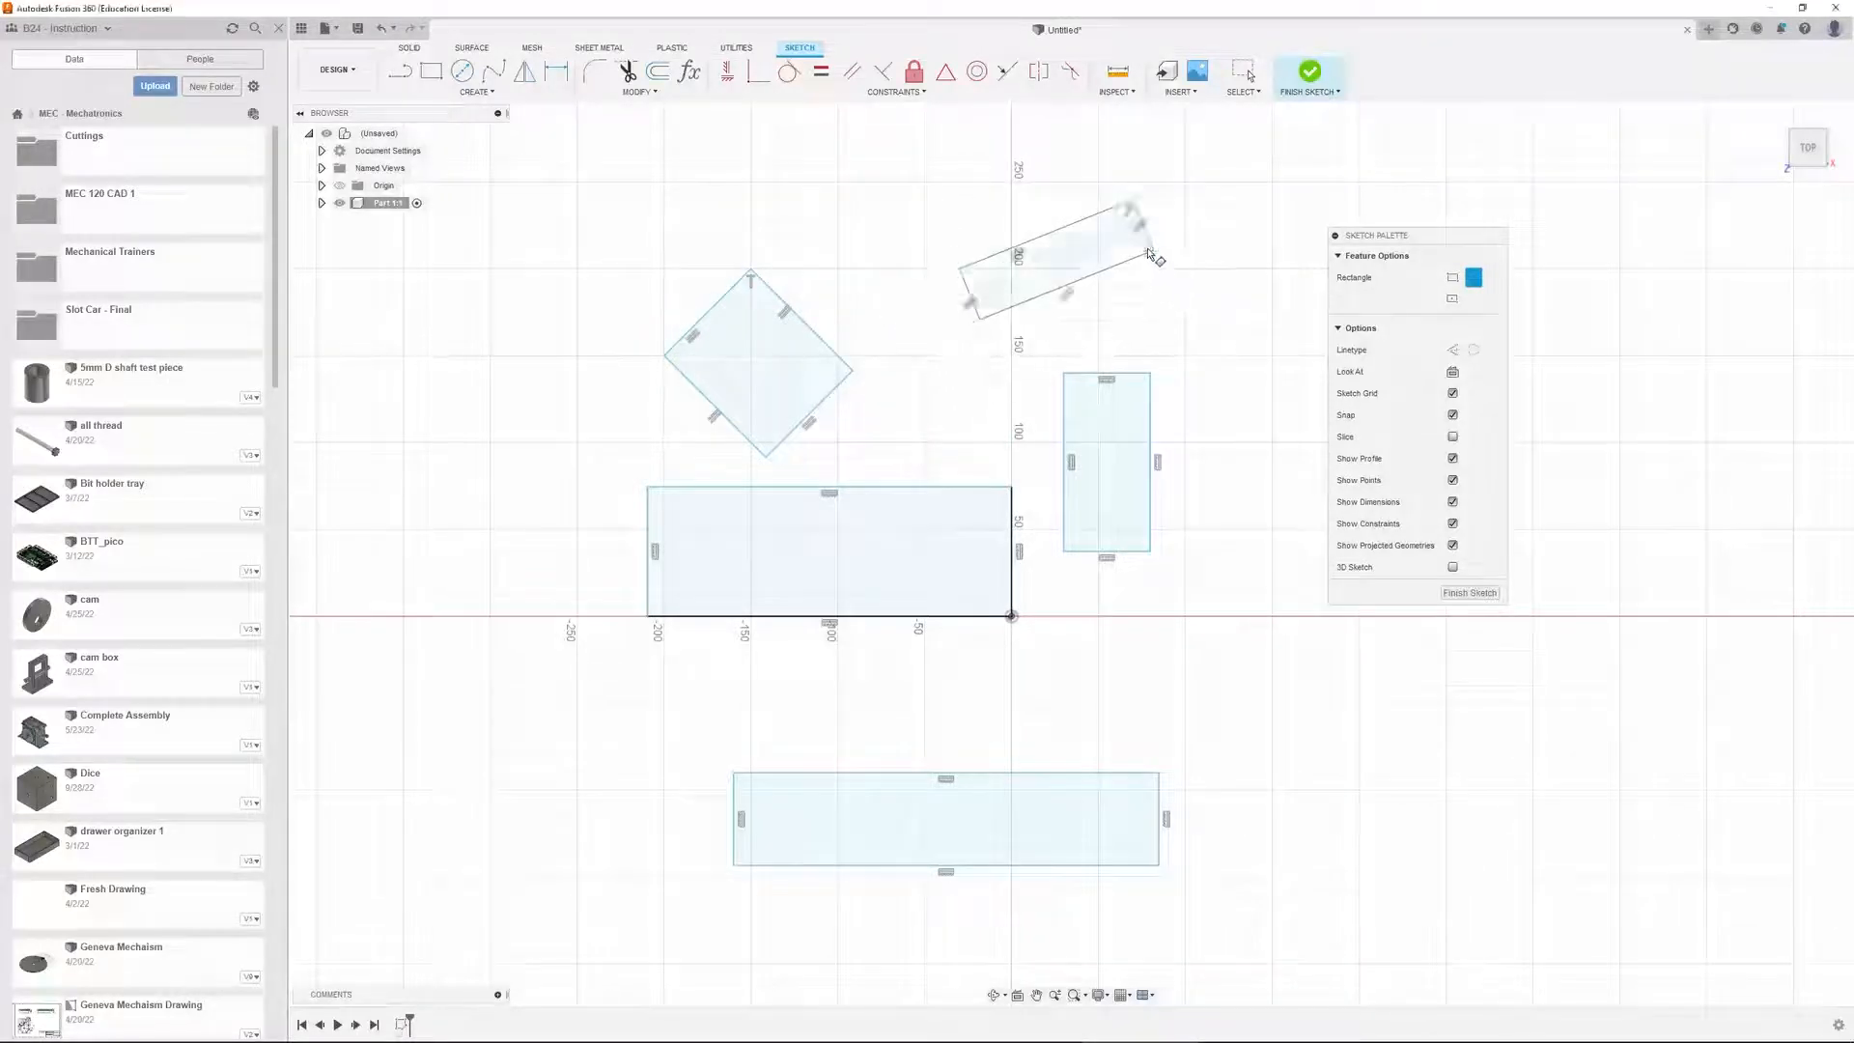
click(1289, 226)
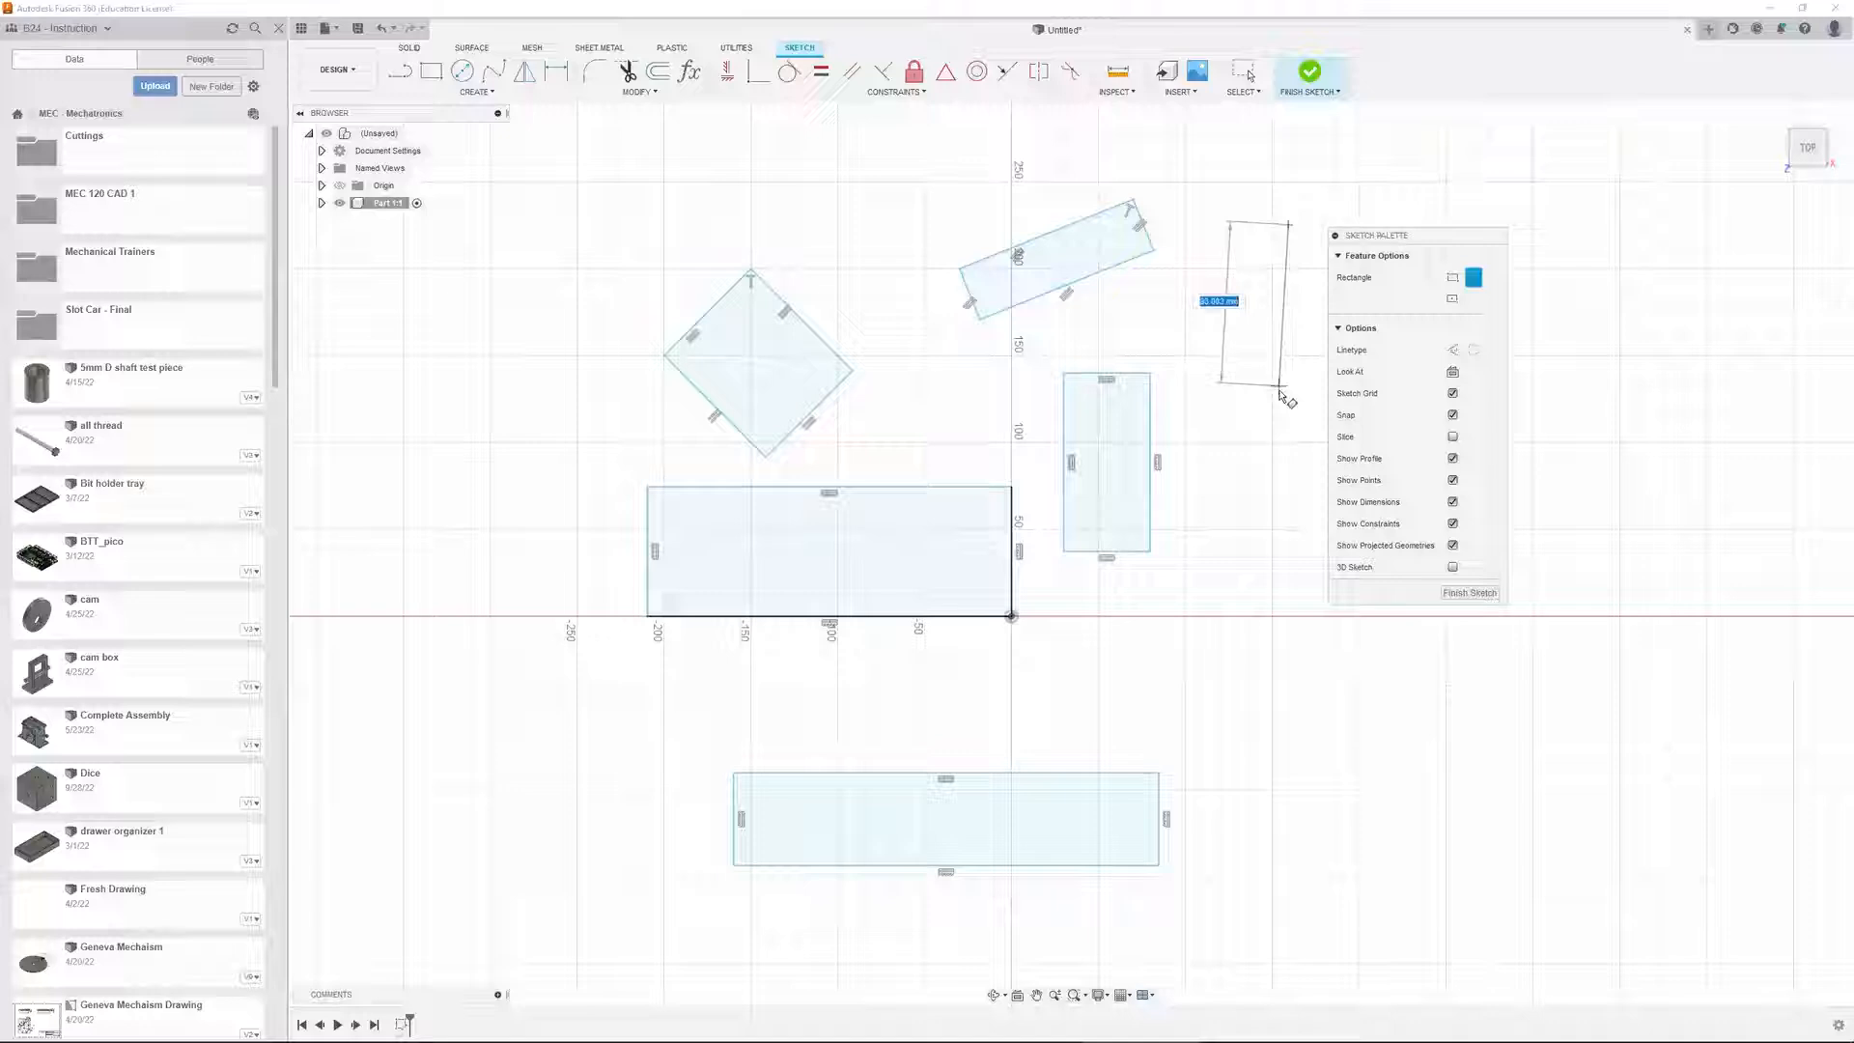
click(1288, 447)
click(1230, 447)
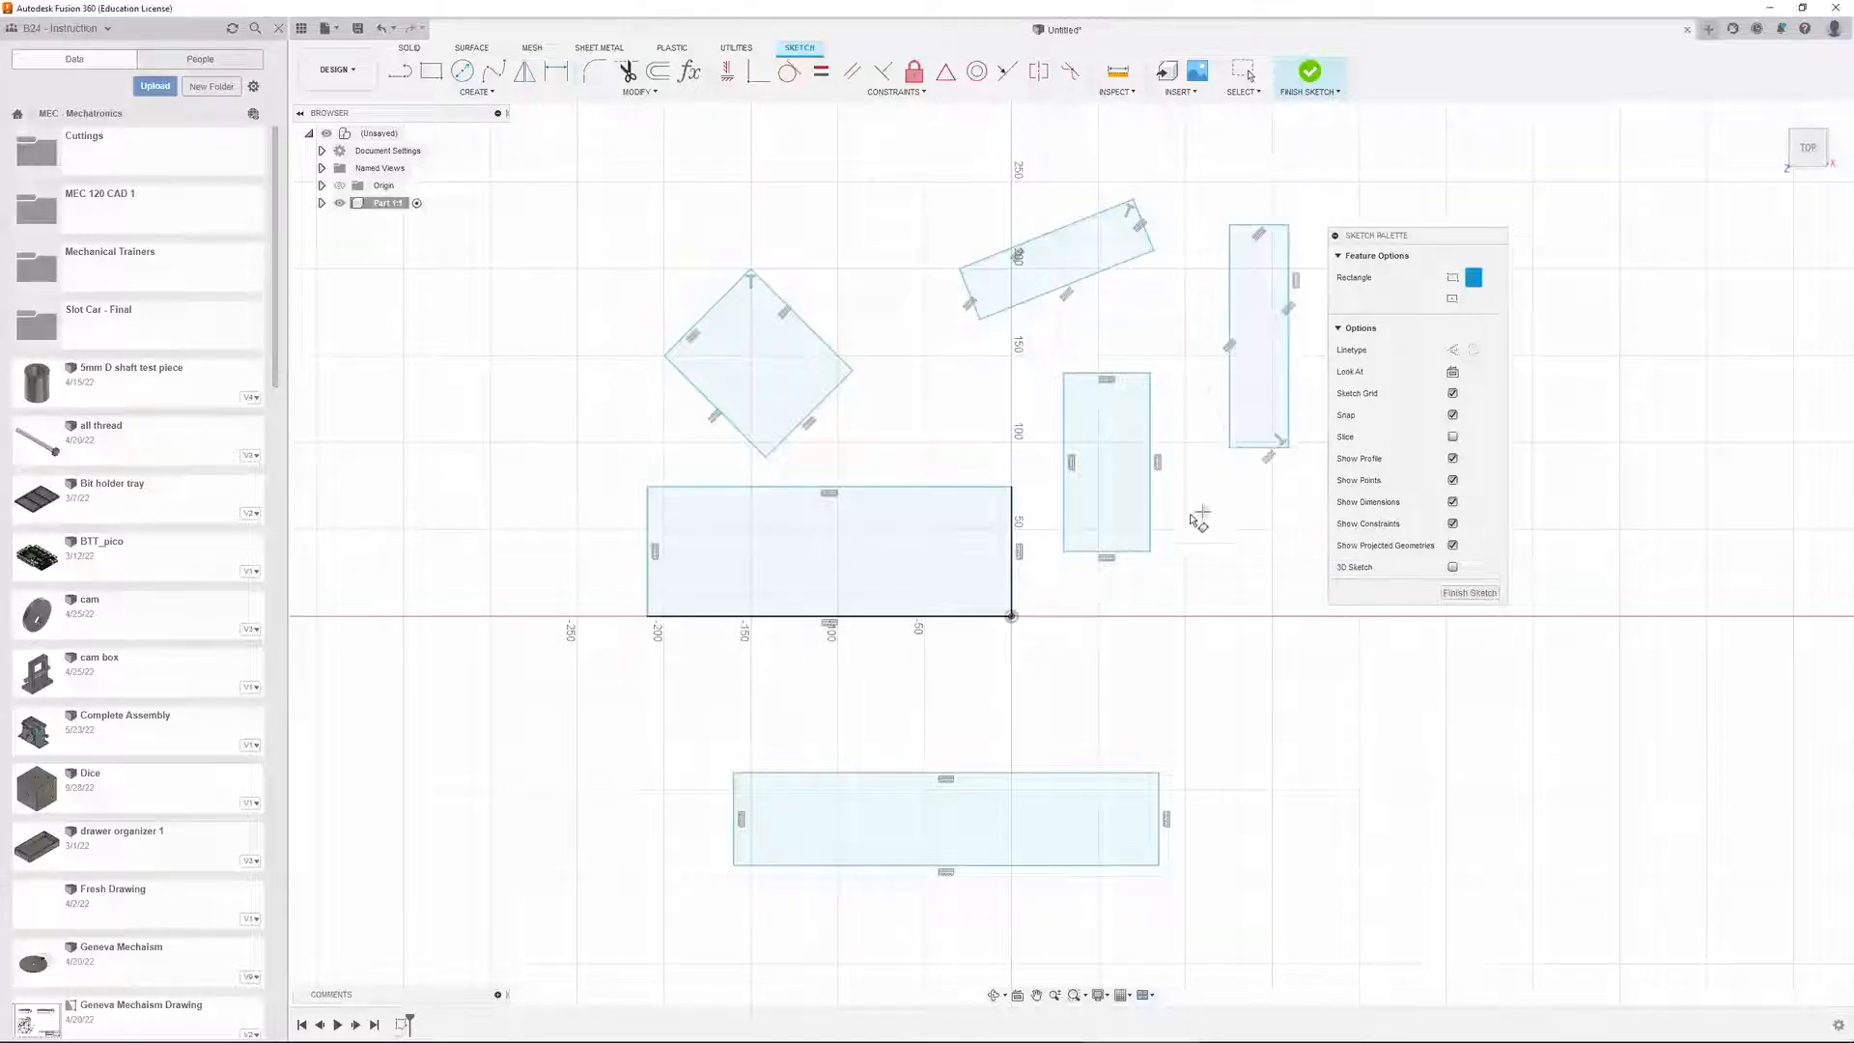
Draw a center rectangle left of the existing shapes, centred about 350 mm left of and 50 mm above the origin
click(1451, 302)
click(1451, 301)
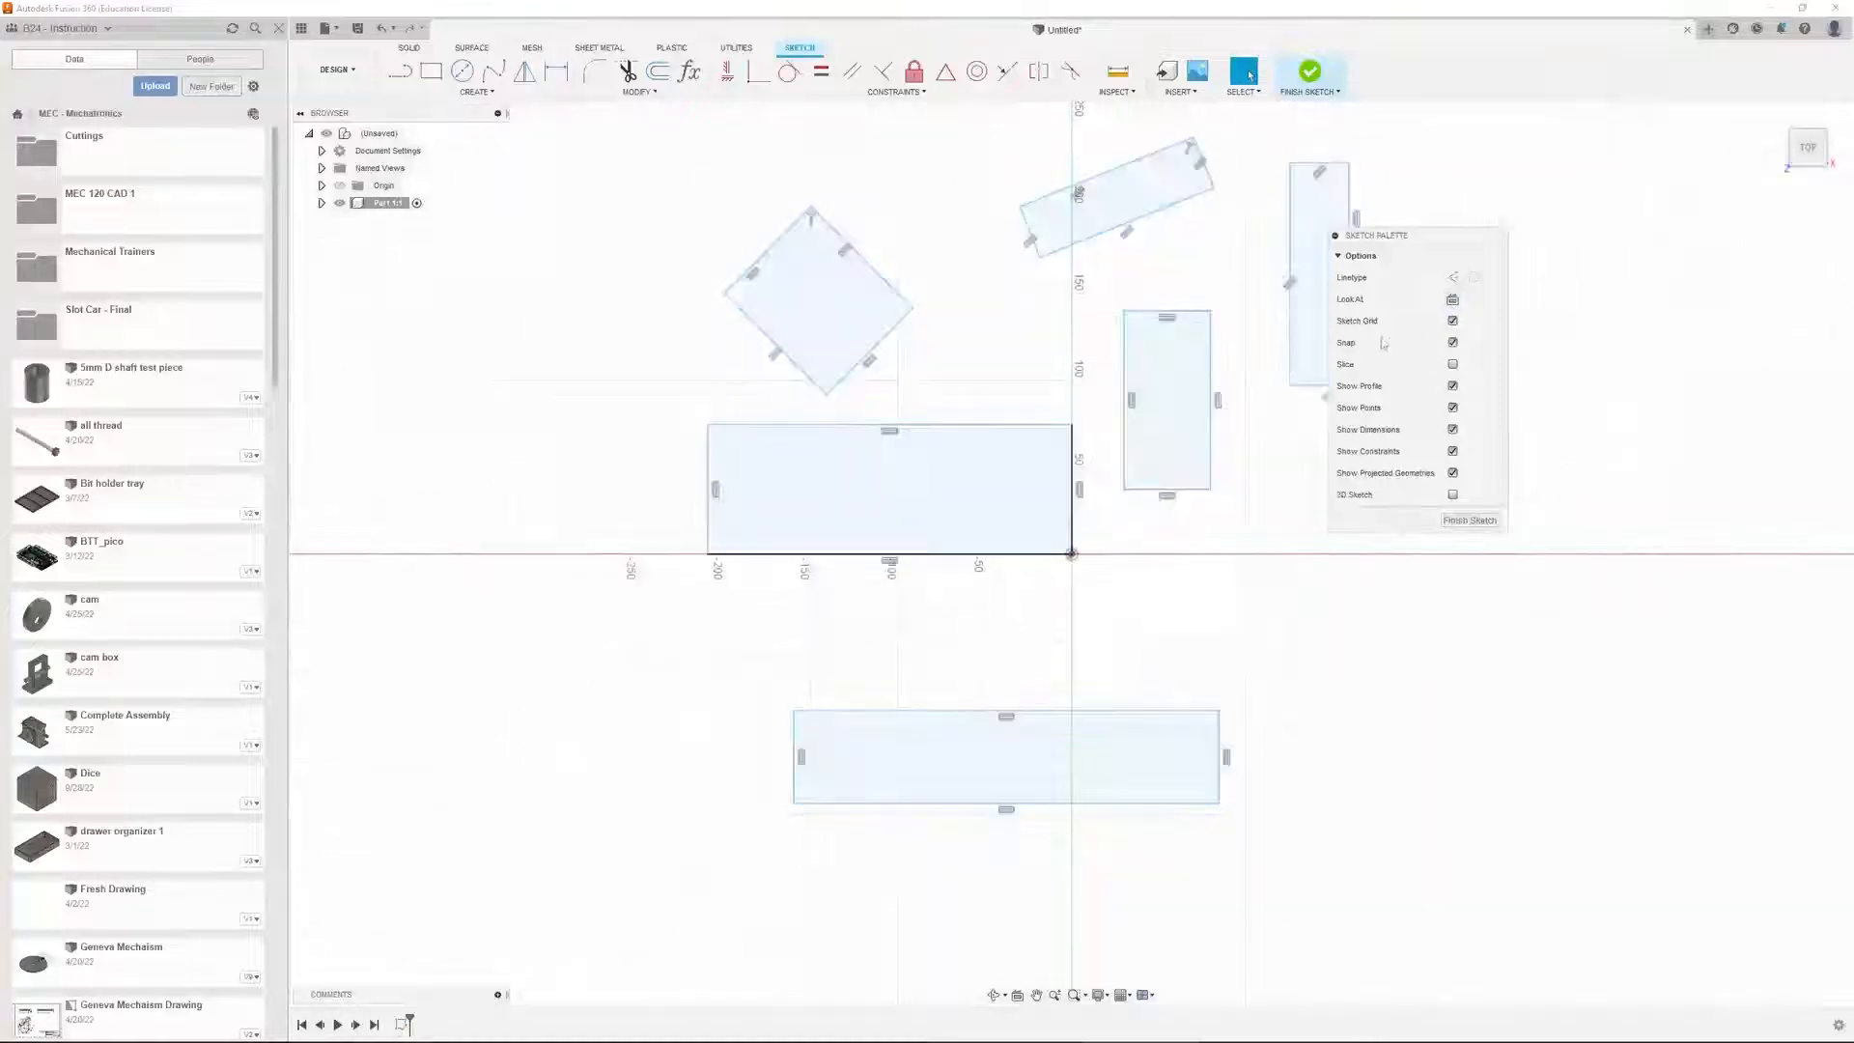
key(r)
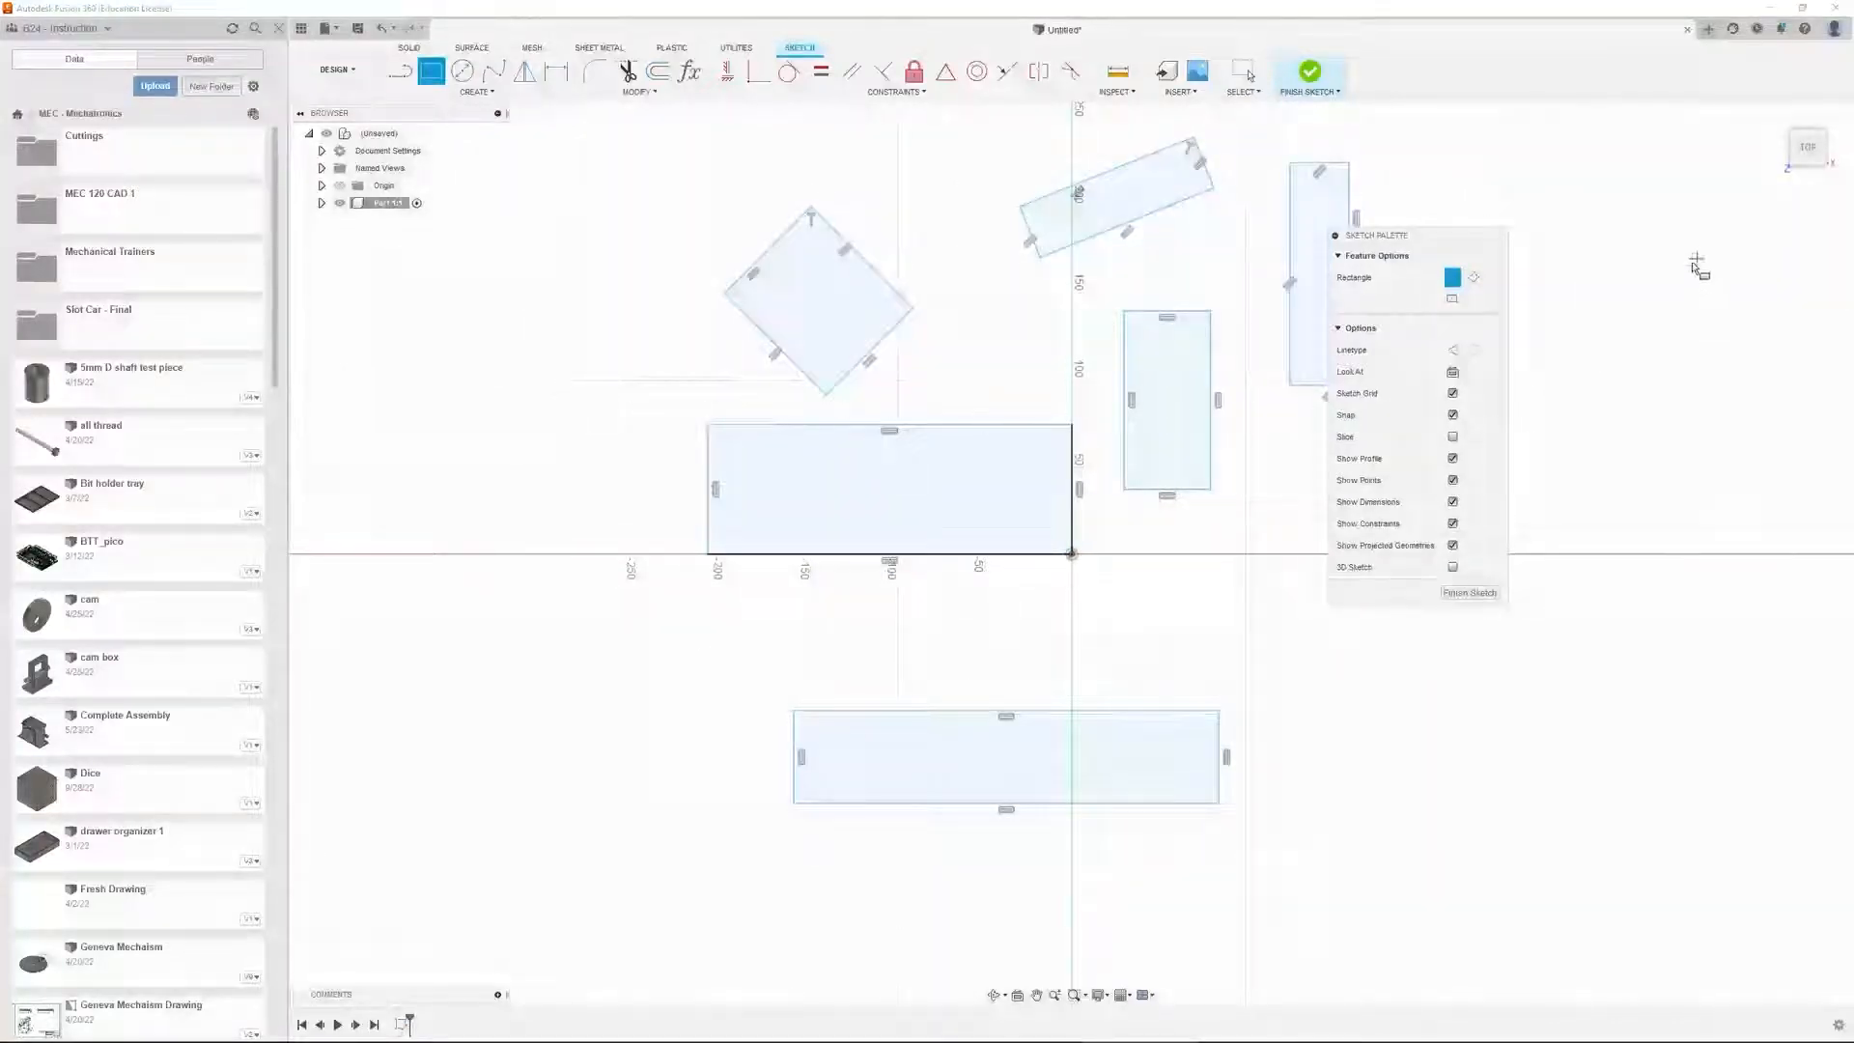
click(1453, 299)
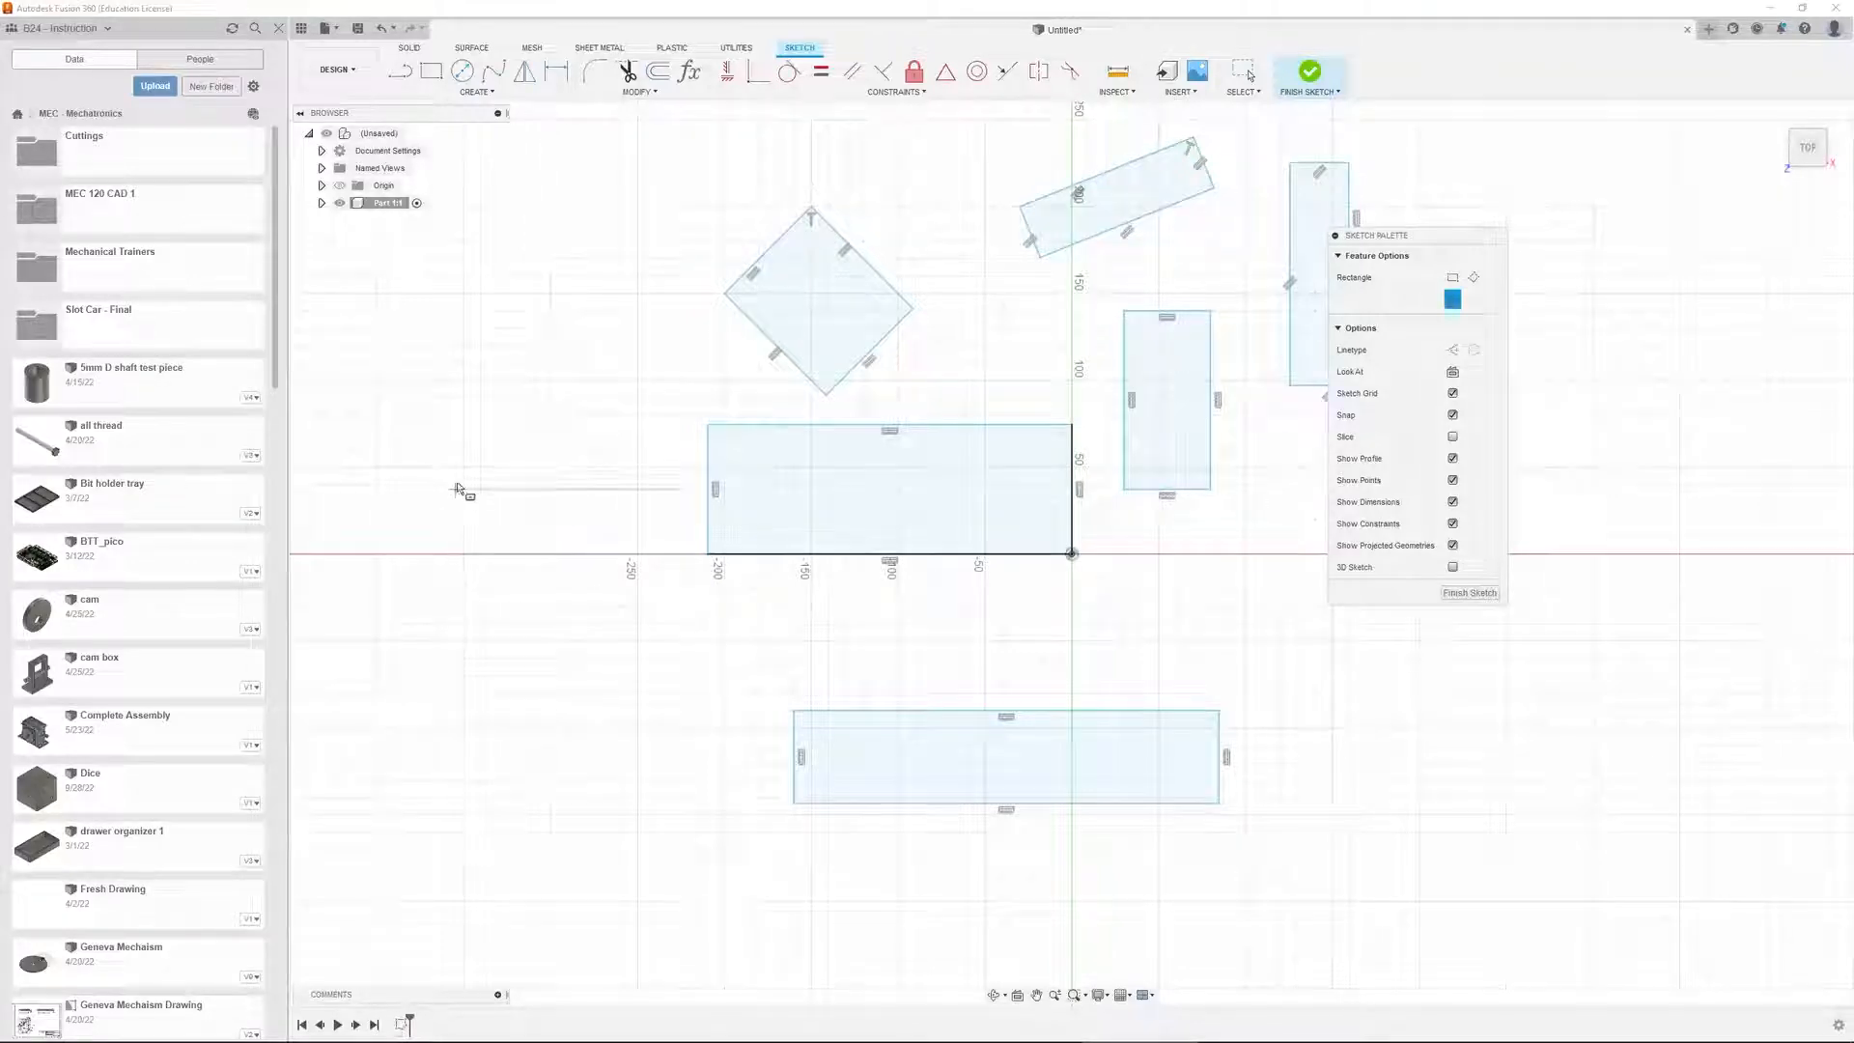
click(464, 468)
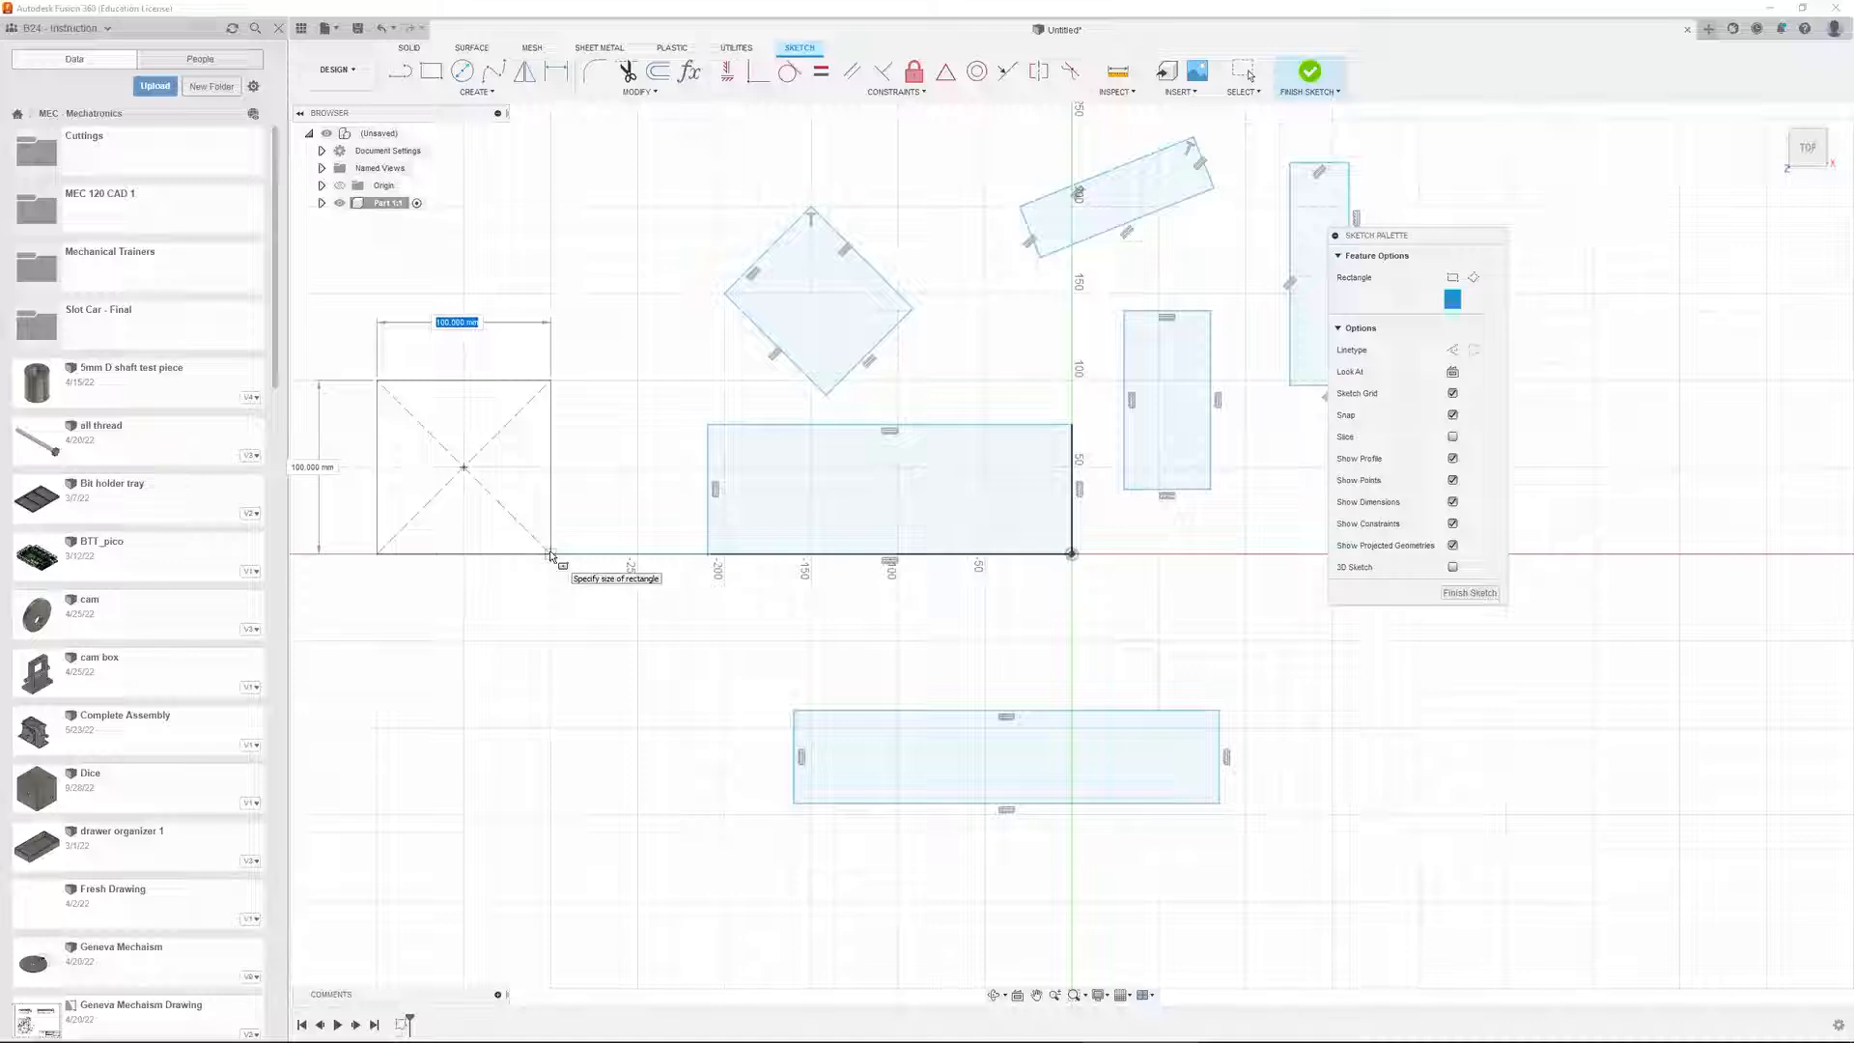
click(561, 590)
Draw four more center rectangles: two upright ones below the large center rectangle and two flat, wide ones above it
click(526, 749)
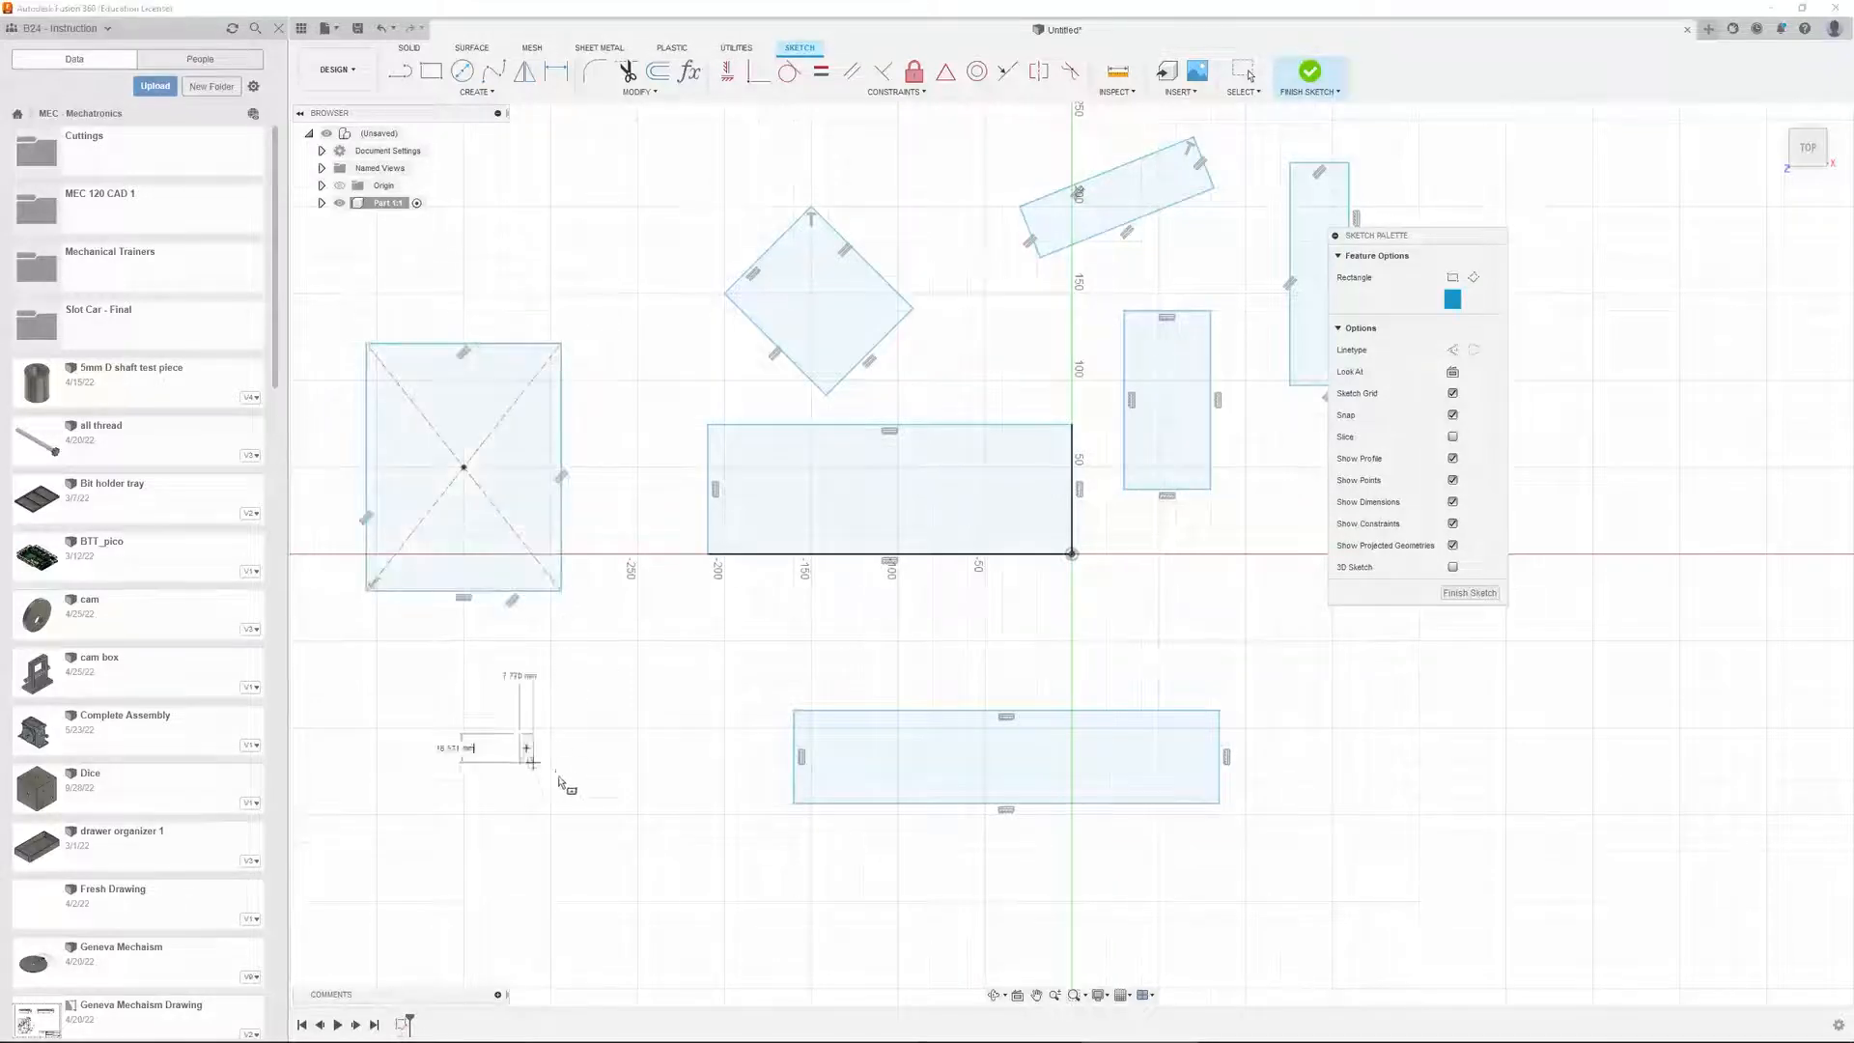
click(573, 861)
click(684, 720)
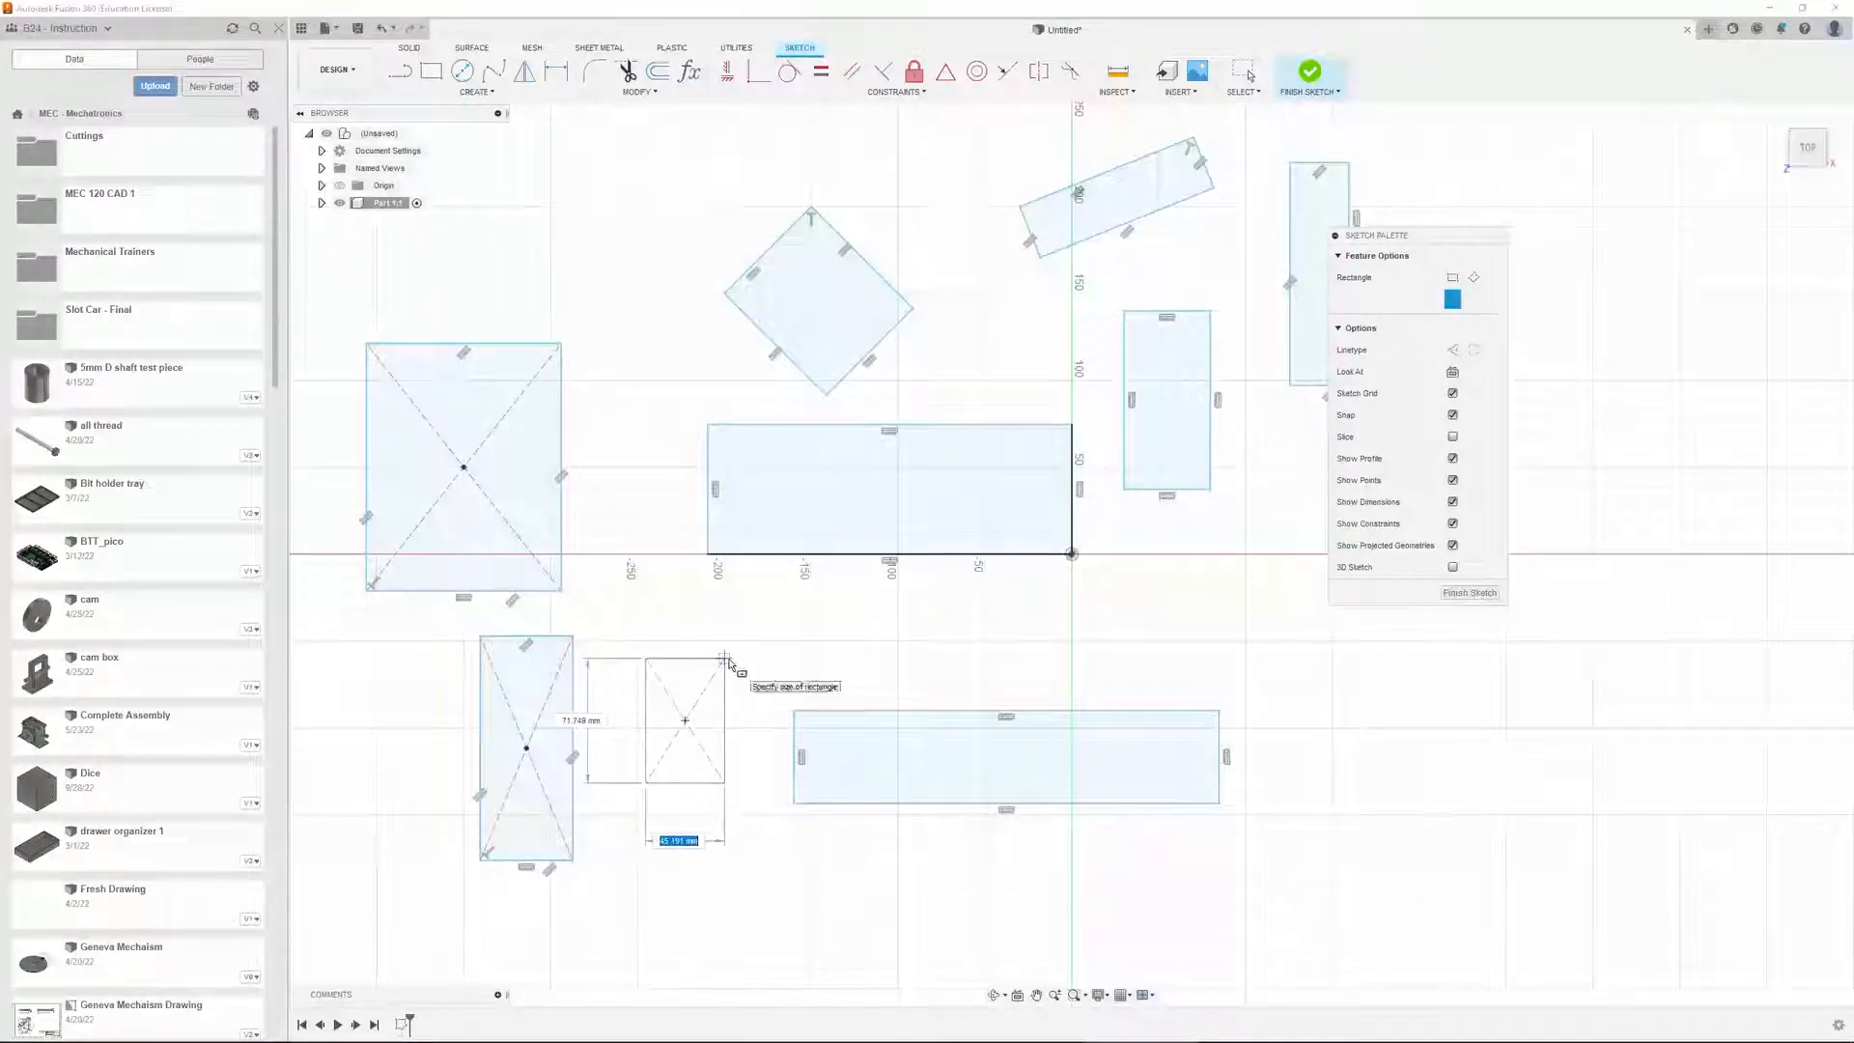
click(726, 661)
click(533, 190)
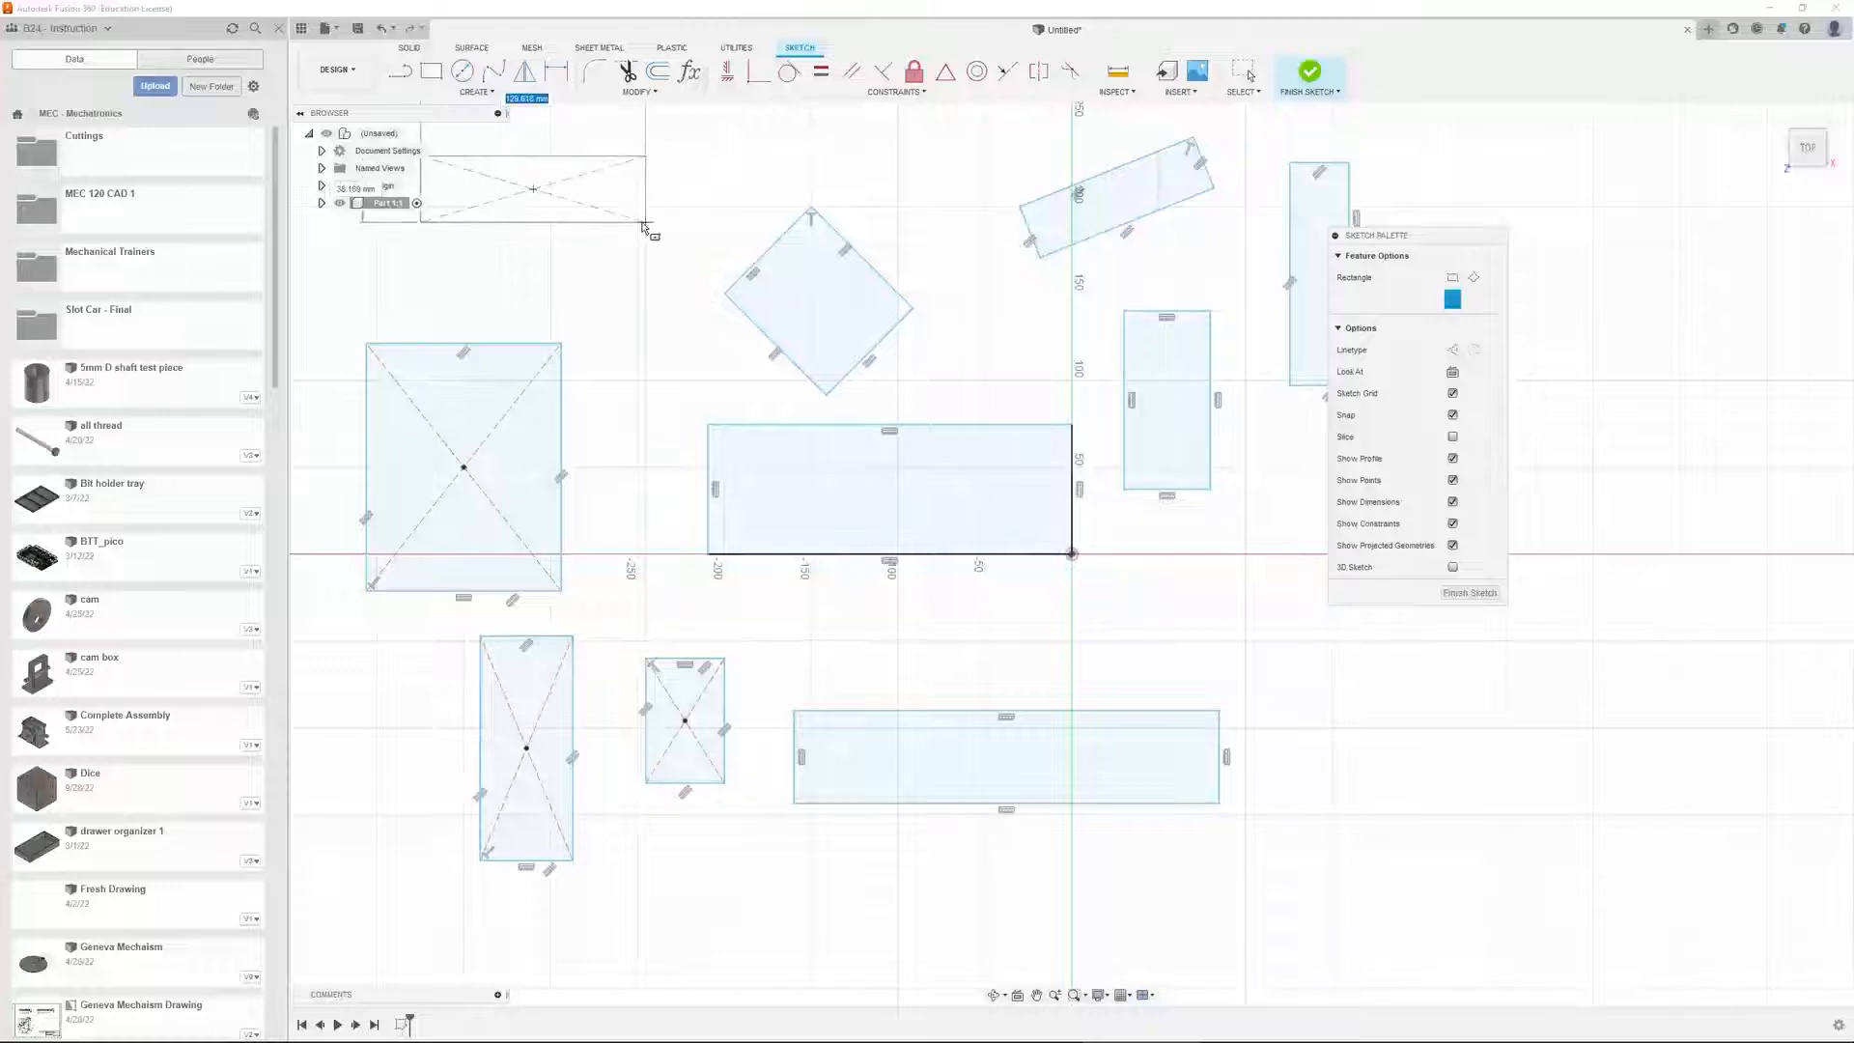
click(645, 225)
scroll(705, 386, down, 3)
click(712, 209)
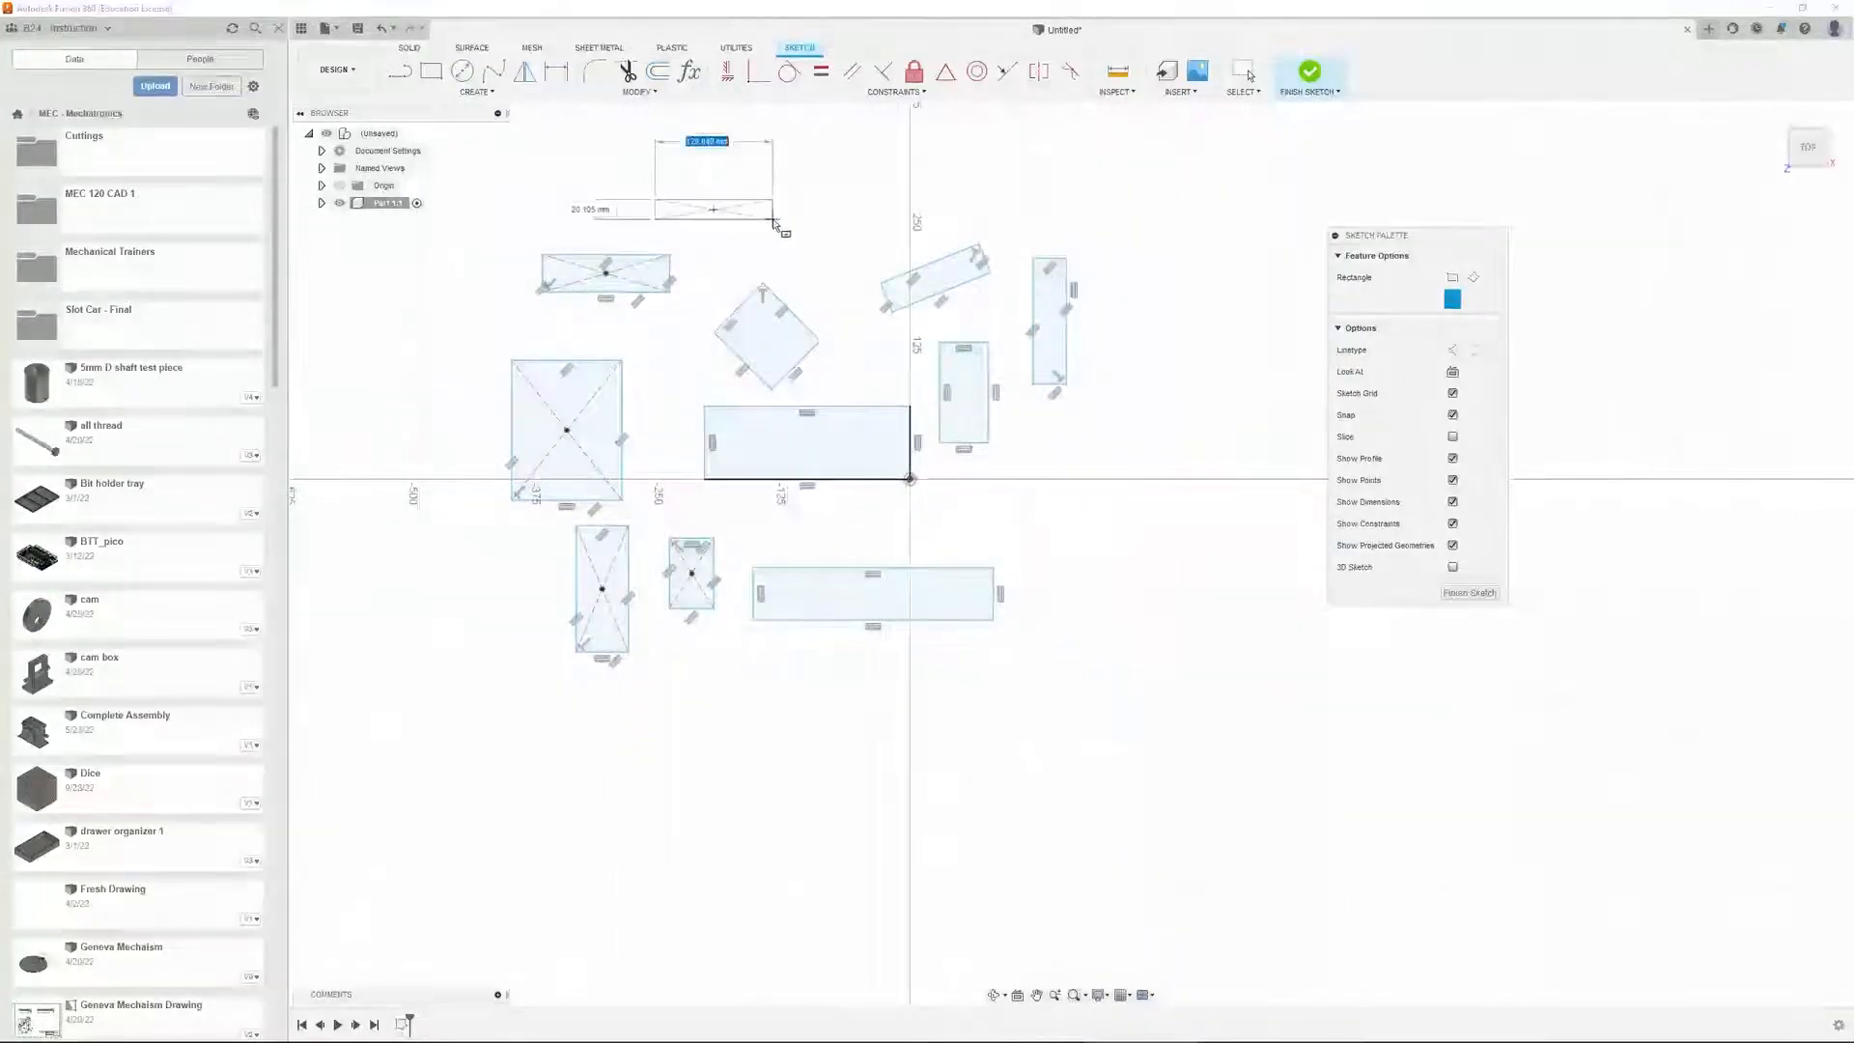
click(774, 221)
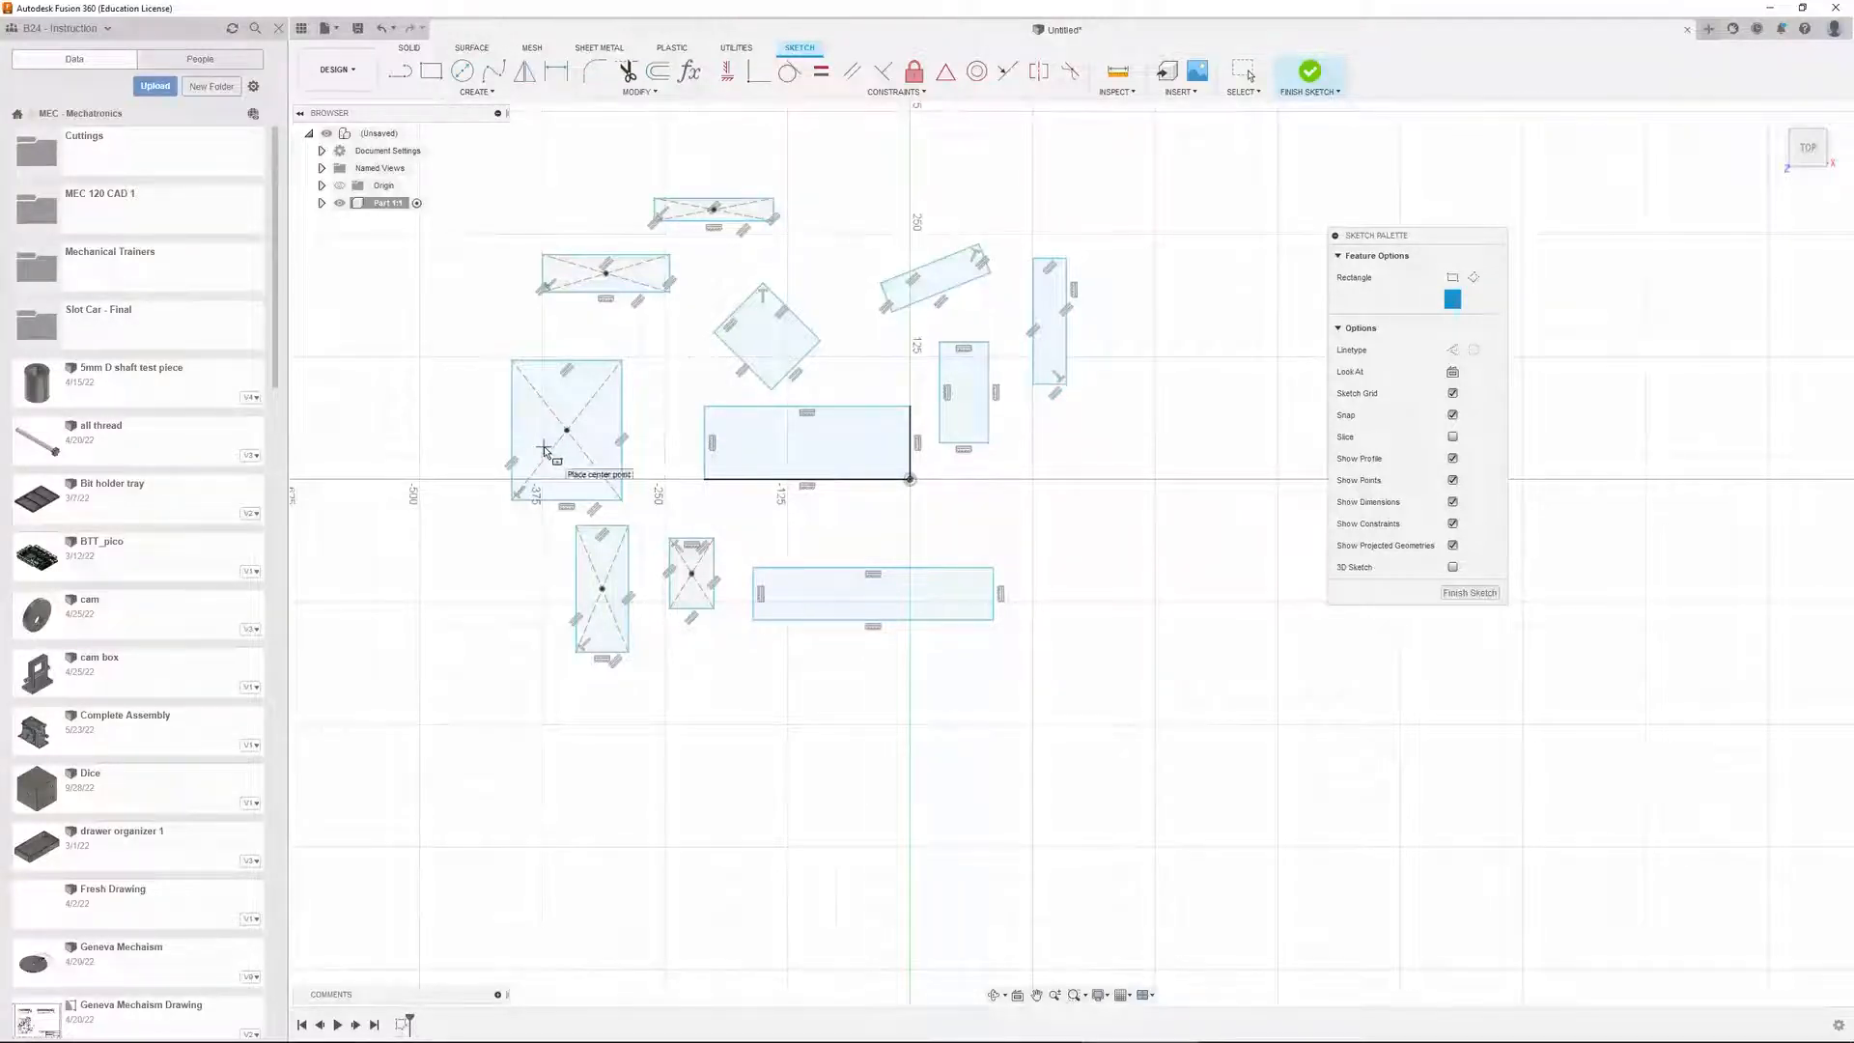
Select all the rectangles and delete them from the sketch
key(Escape)
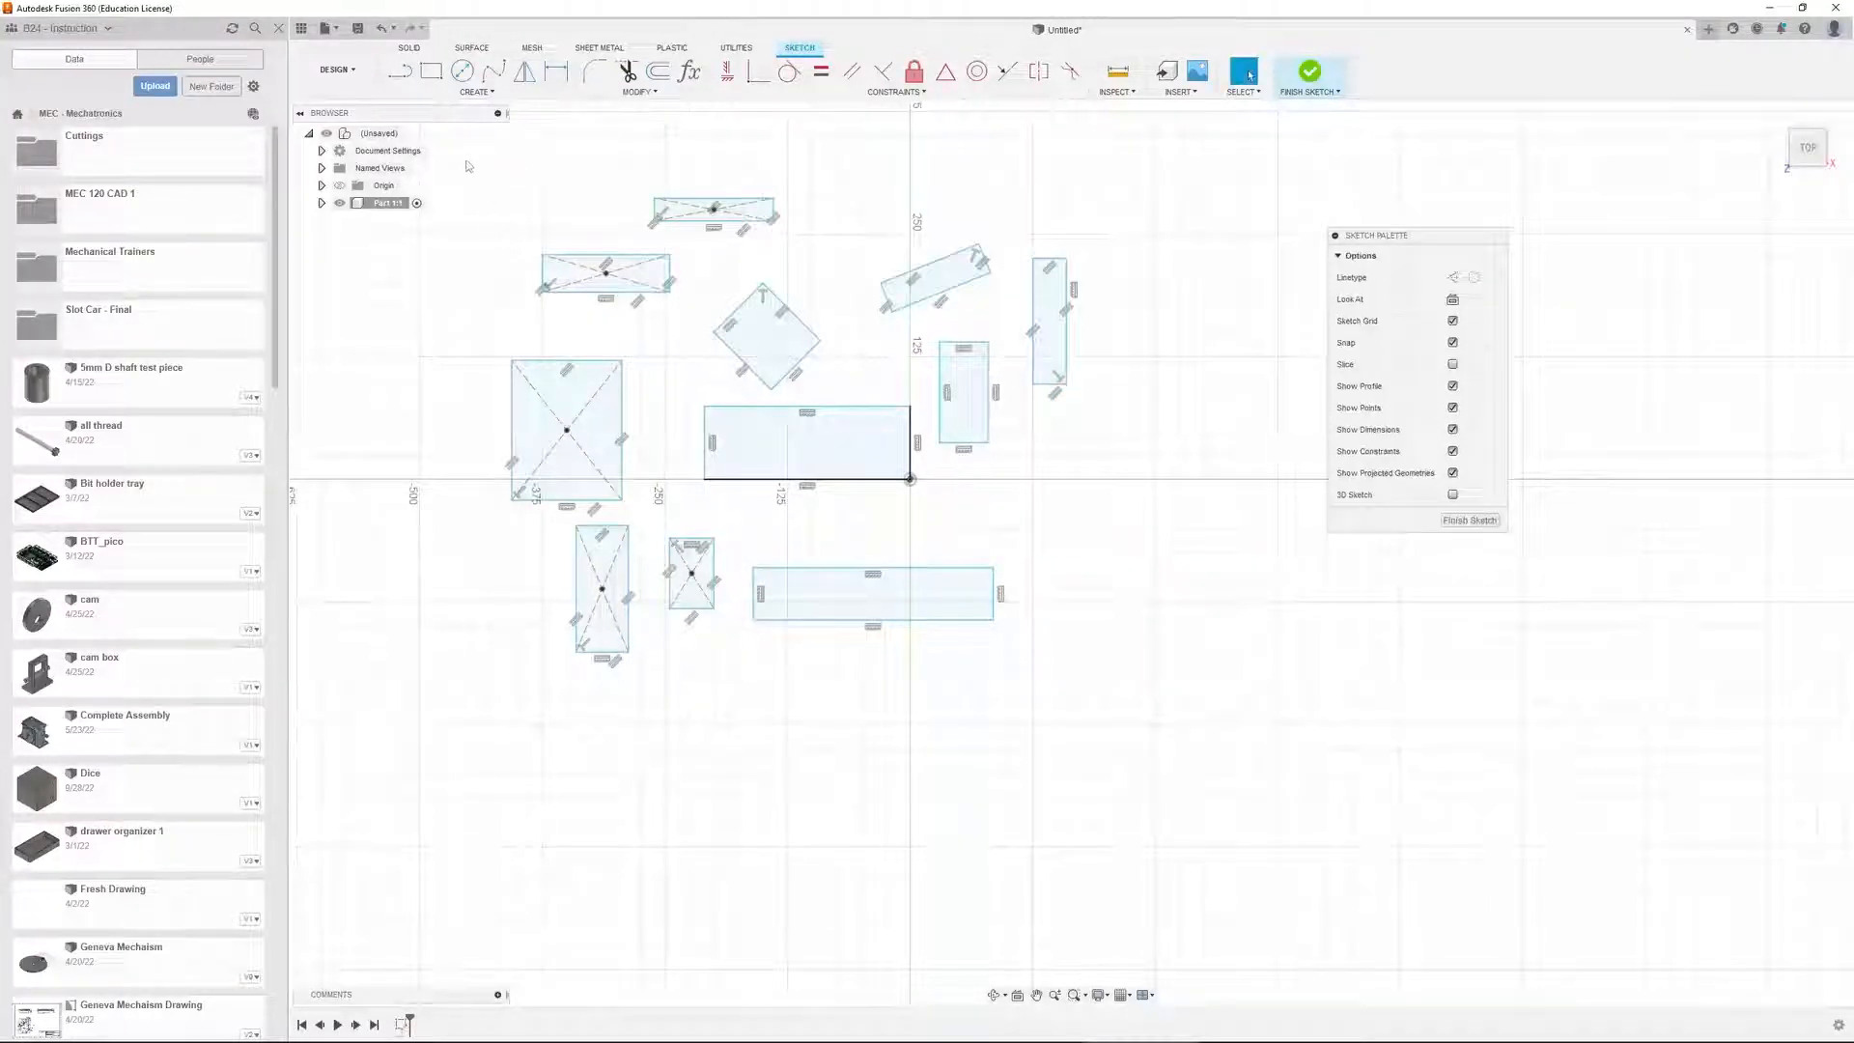
drag(481, 177, 1101, 693)
key(Delete)
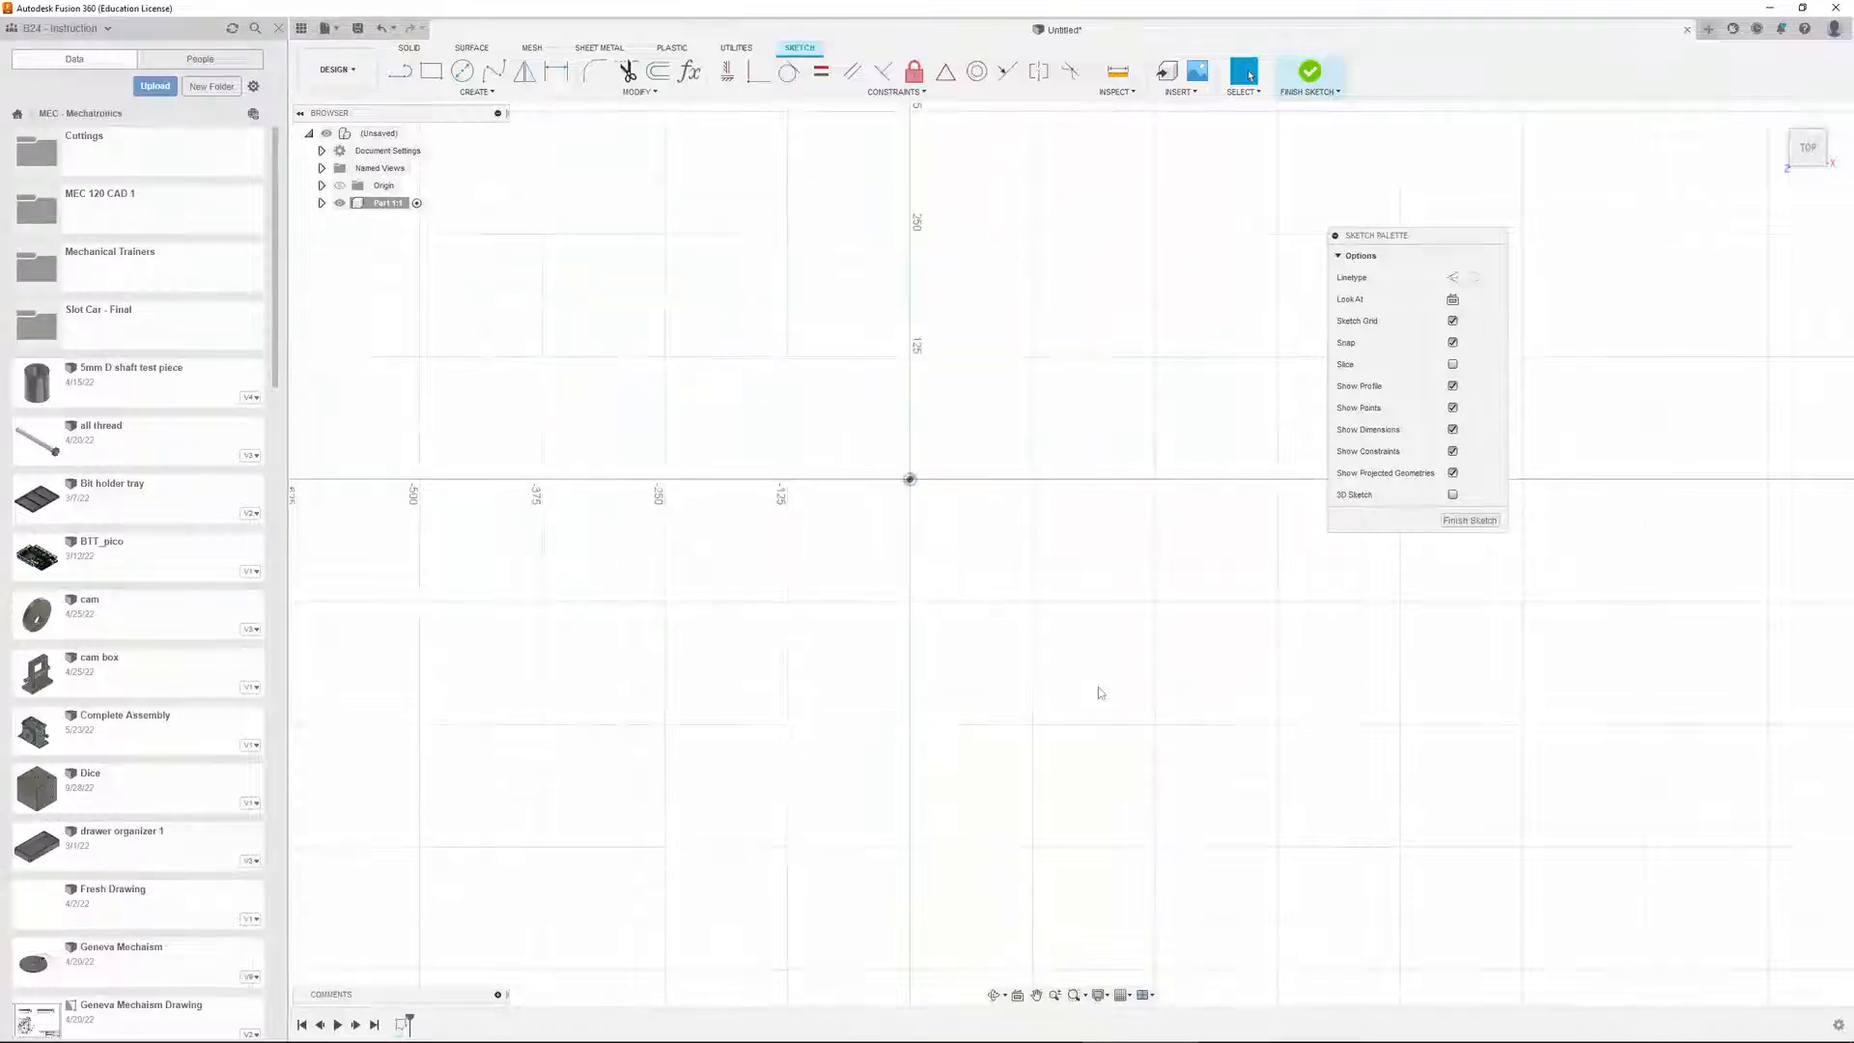
Draw a 2-point rectangle from the origin up and to the right, 20 mm wide and 25 mm high
click(431, 73)
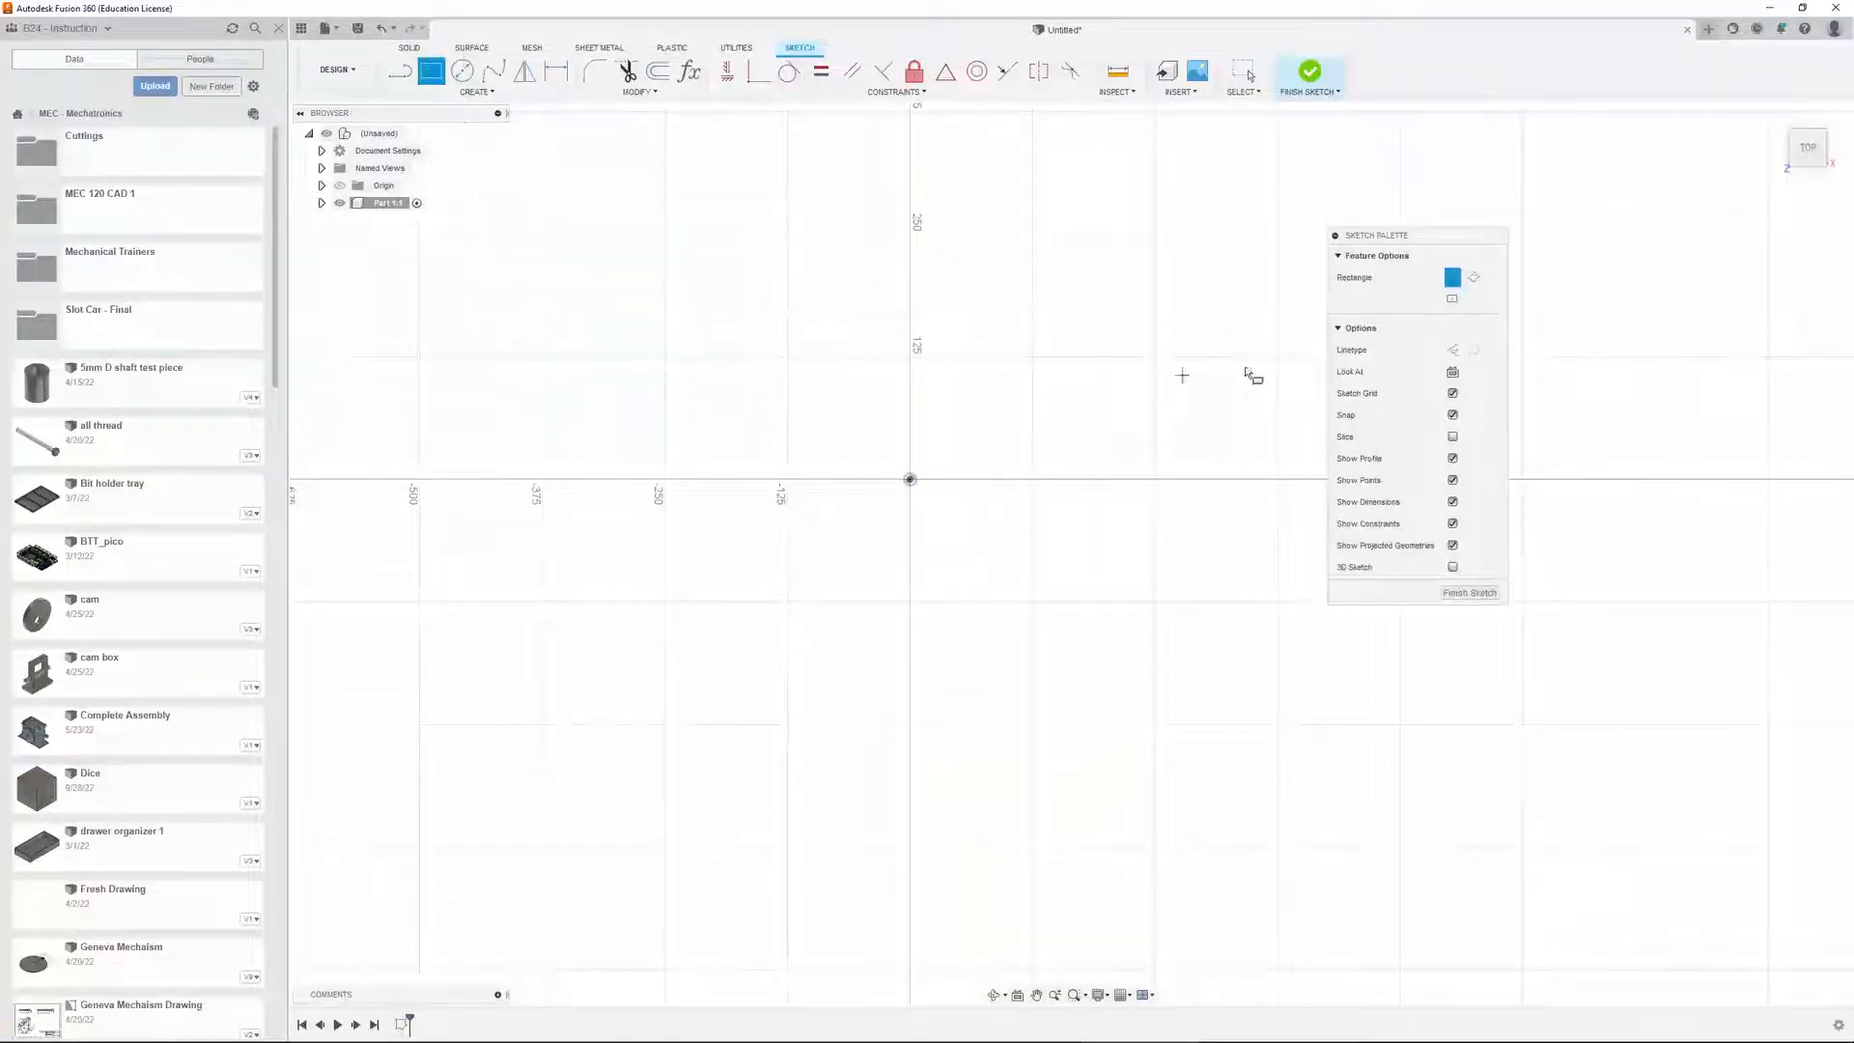
click(910, 479)
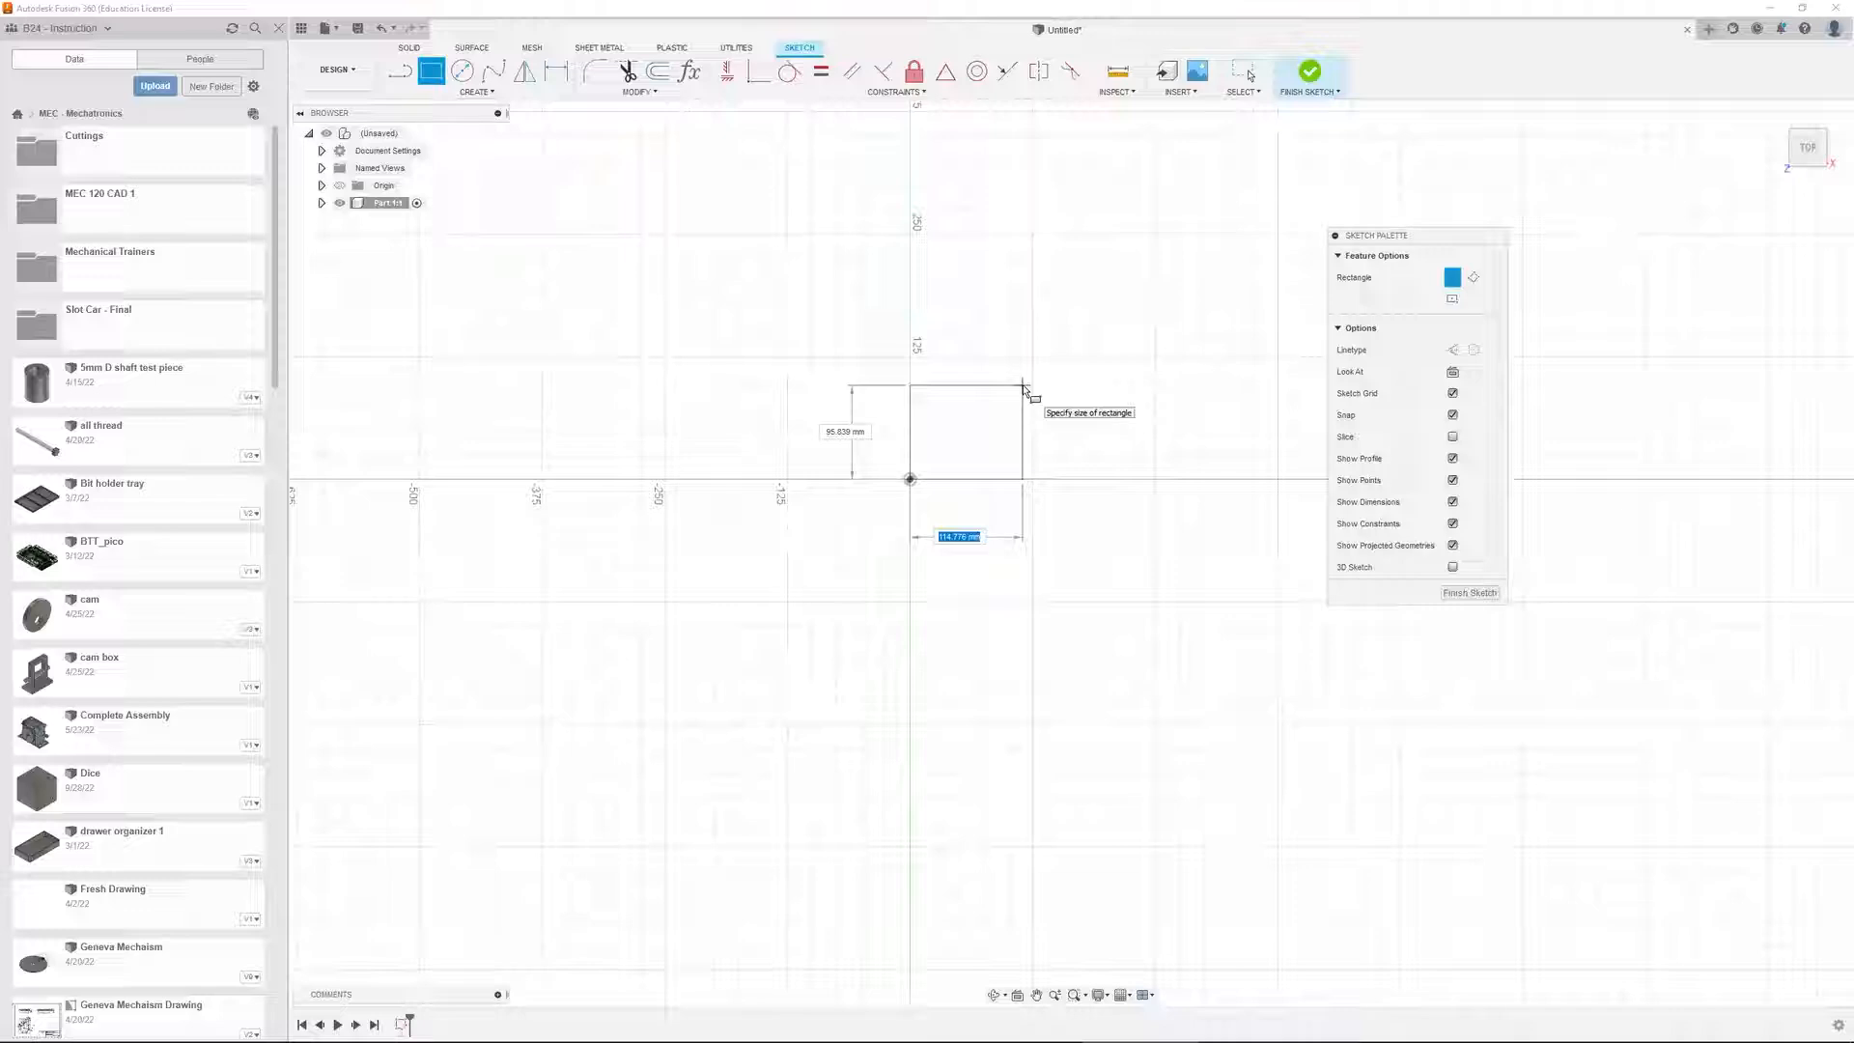
text(20)
key(Tab)
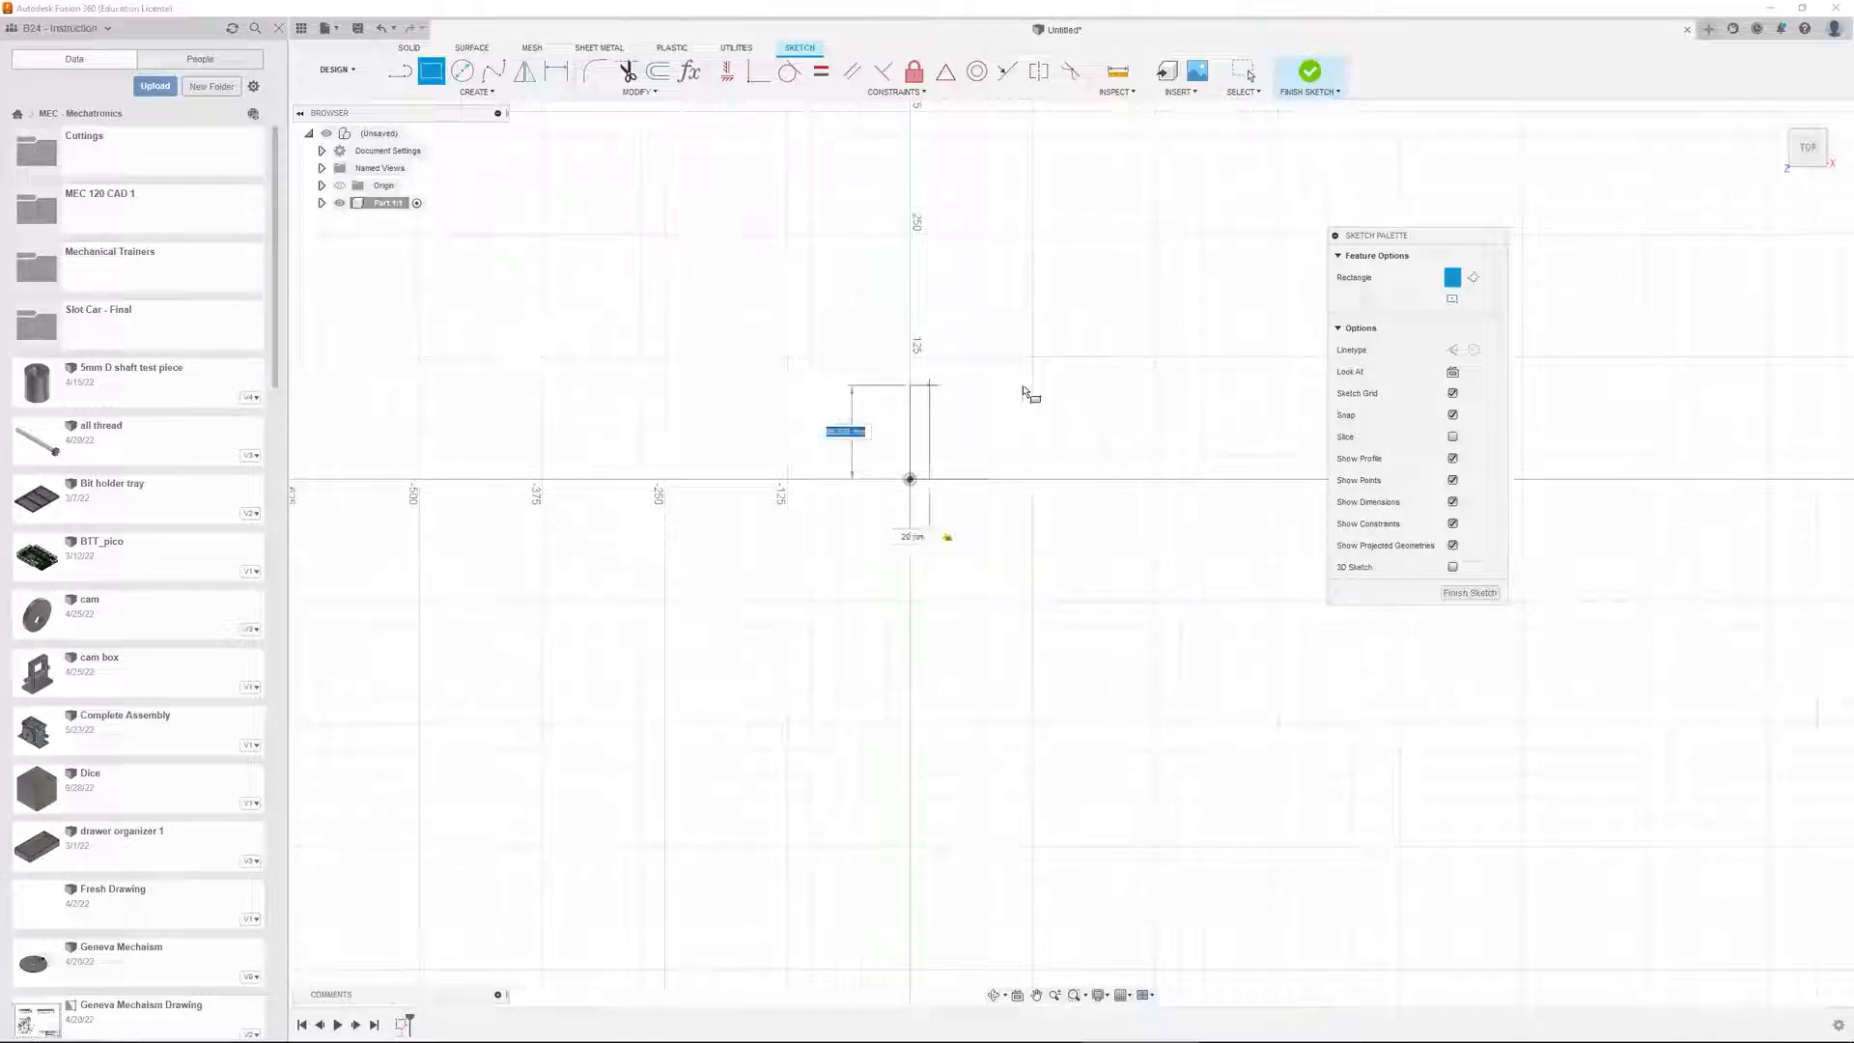
text(25)
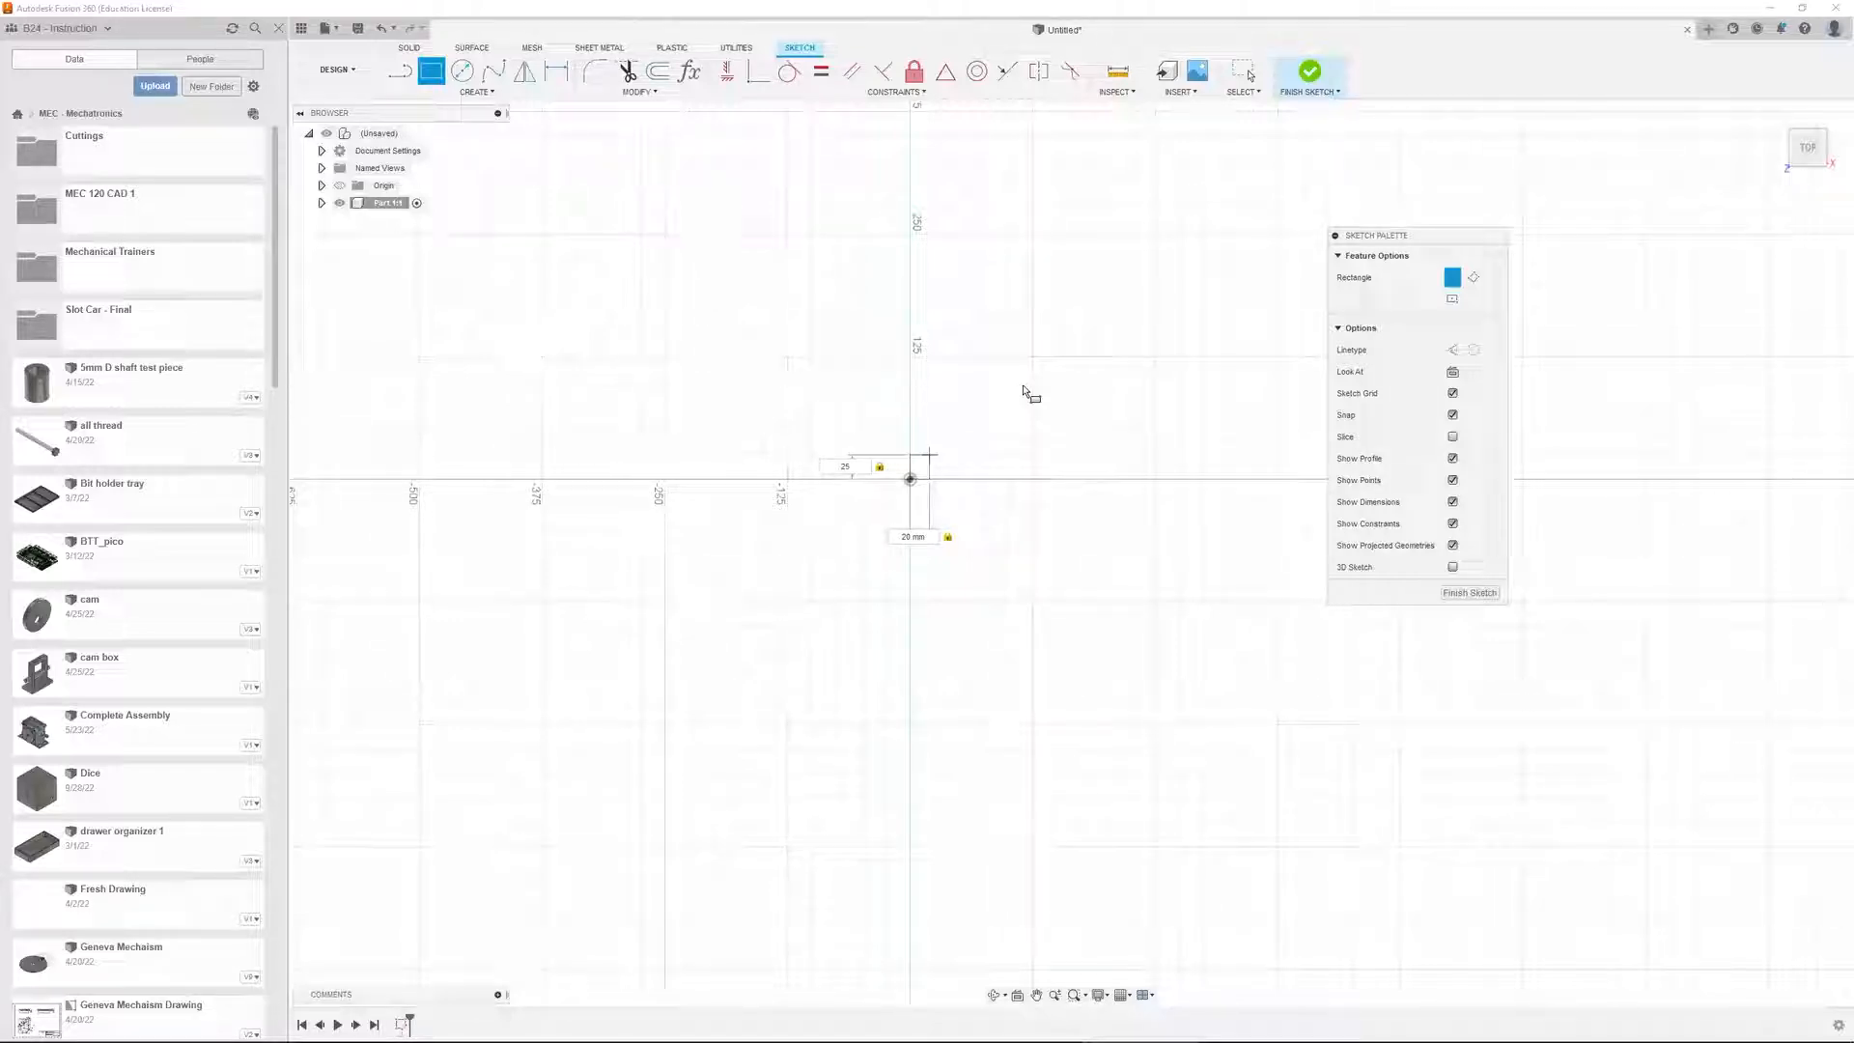
key(Return)
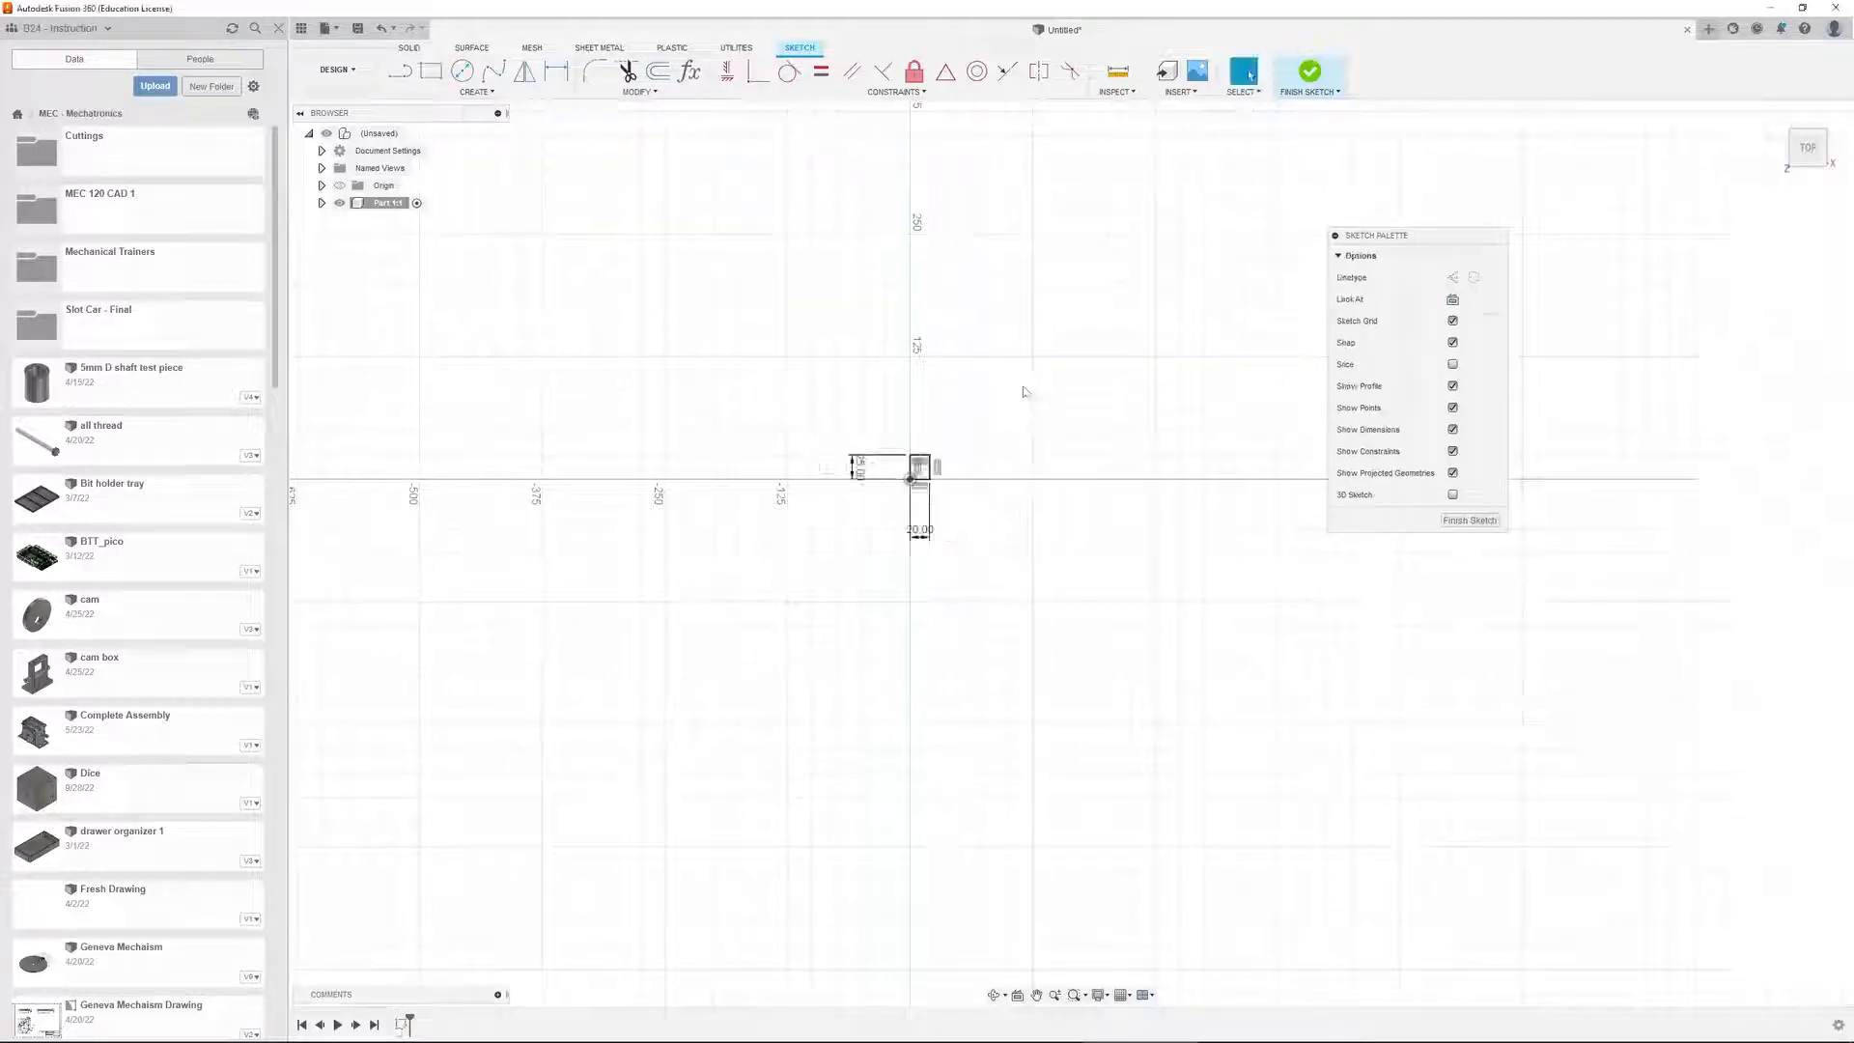
Reposition the rectangle's 25 mm height and 20 mm width dimensions close to its edges
scroll(934, 458, up, 5)
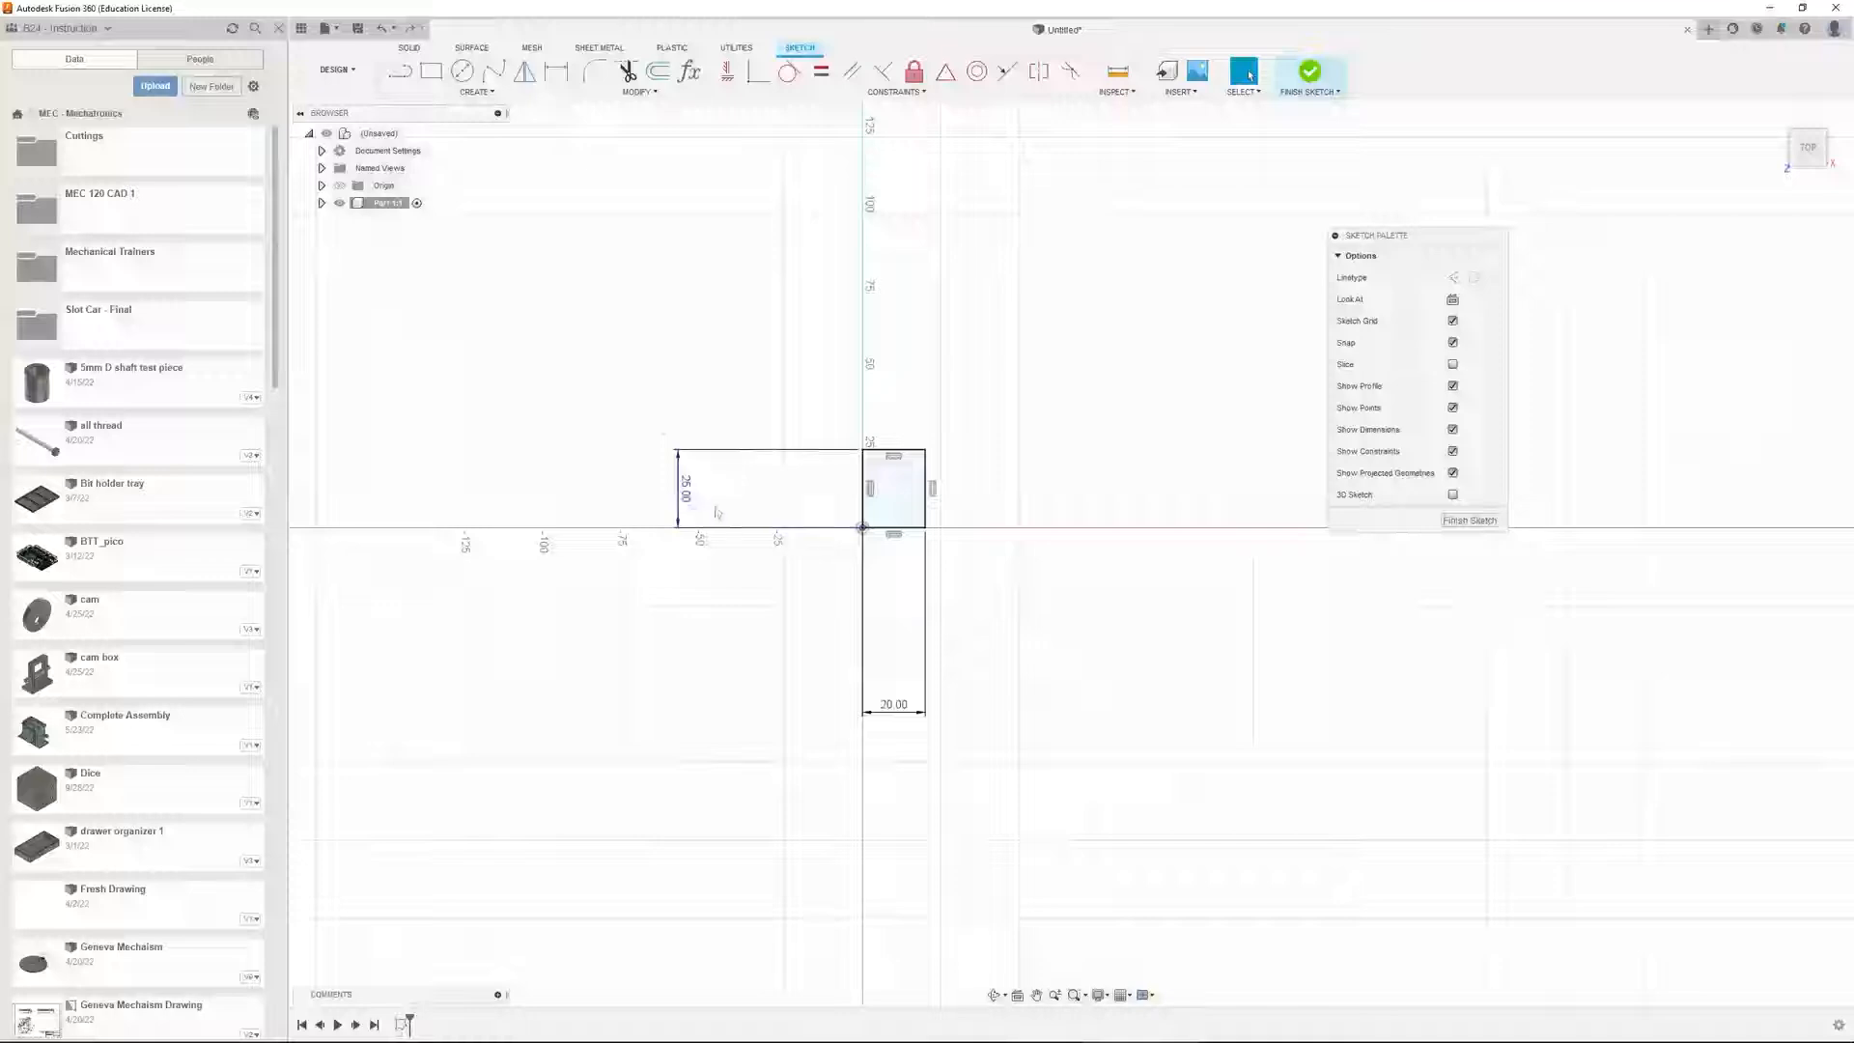
drag(689, 506, 823, 502)
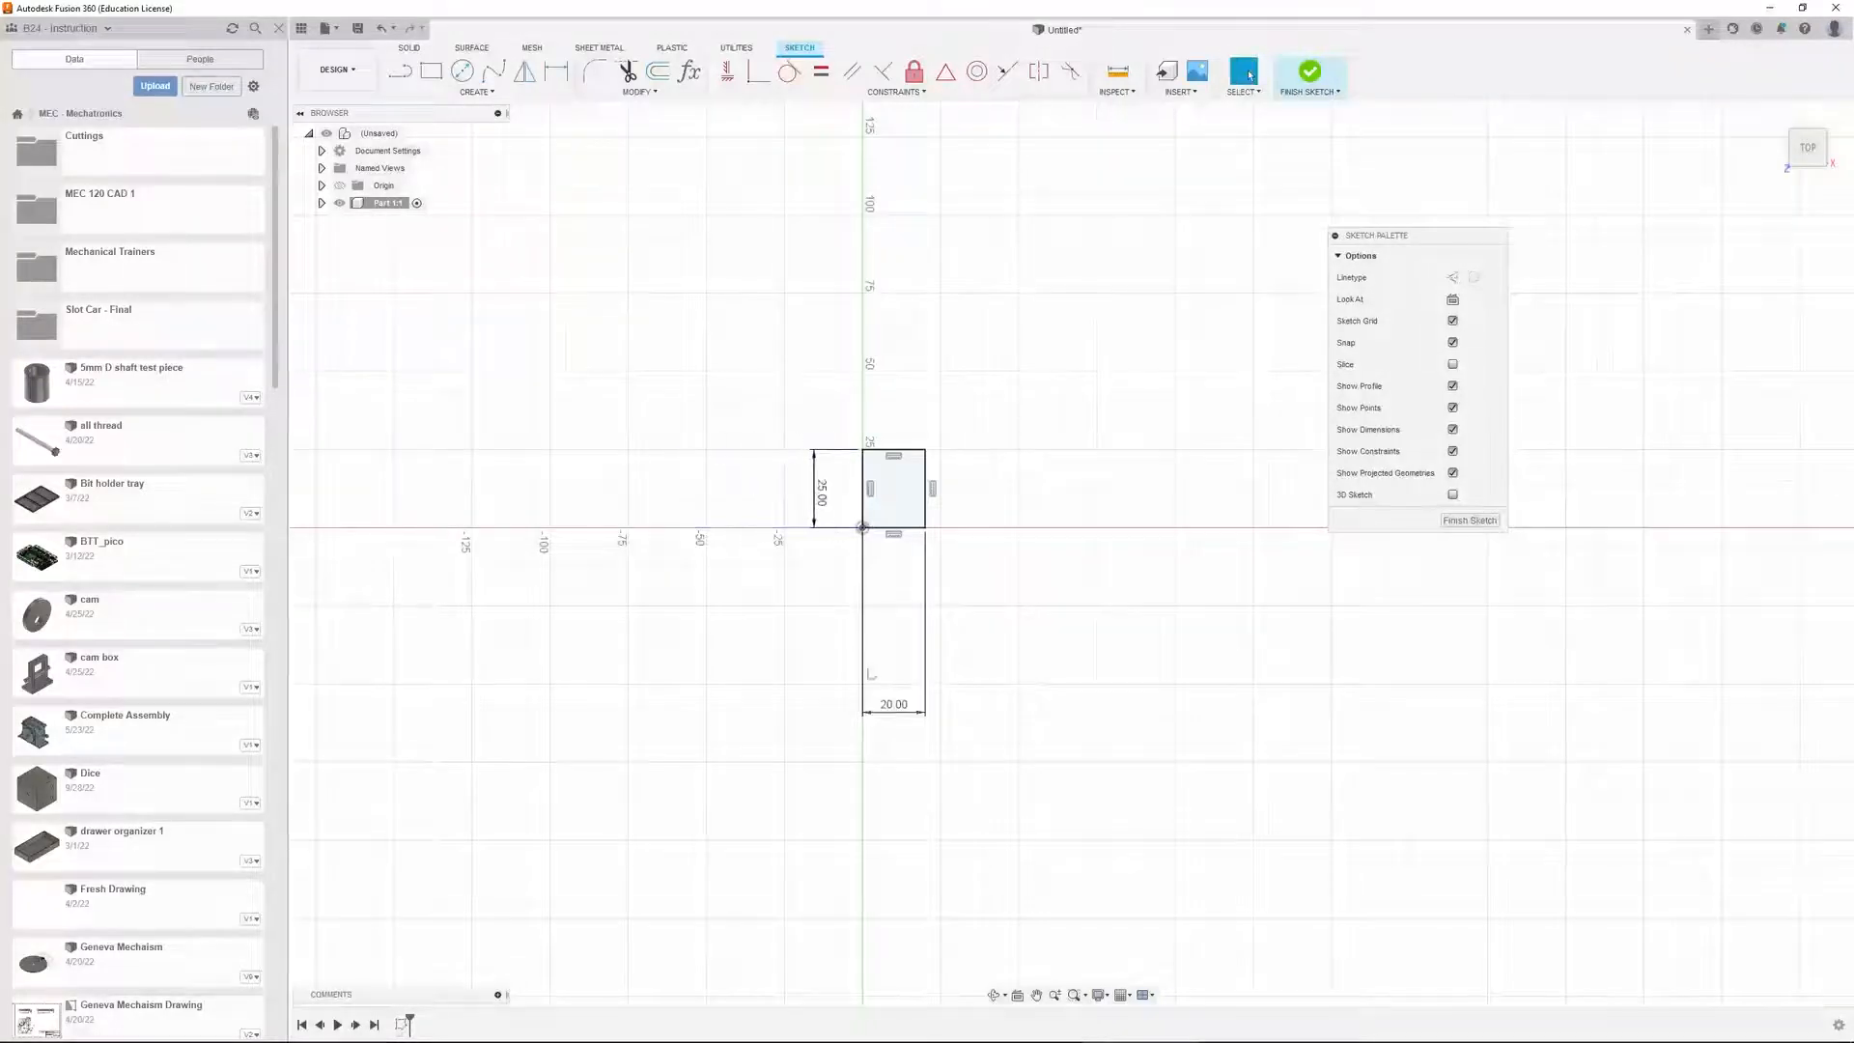
drag(896, 710, 885, 560)
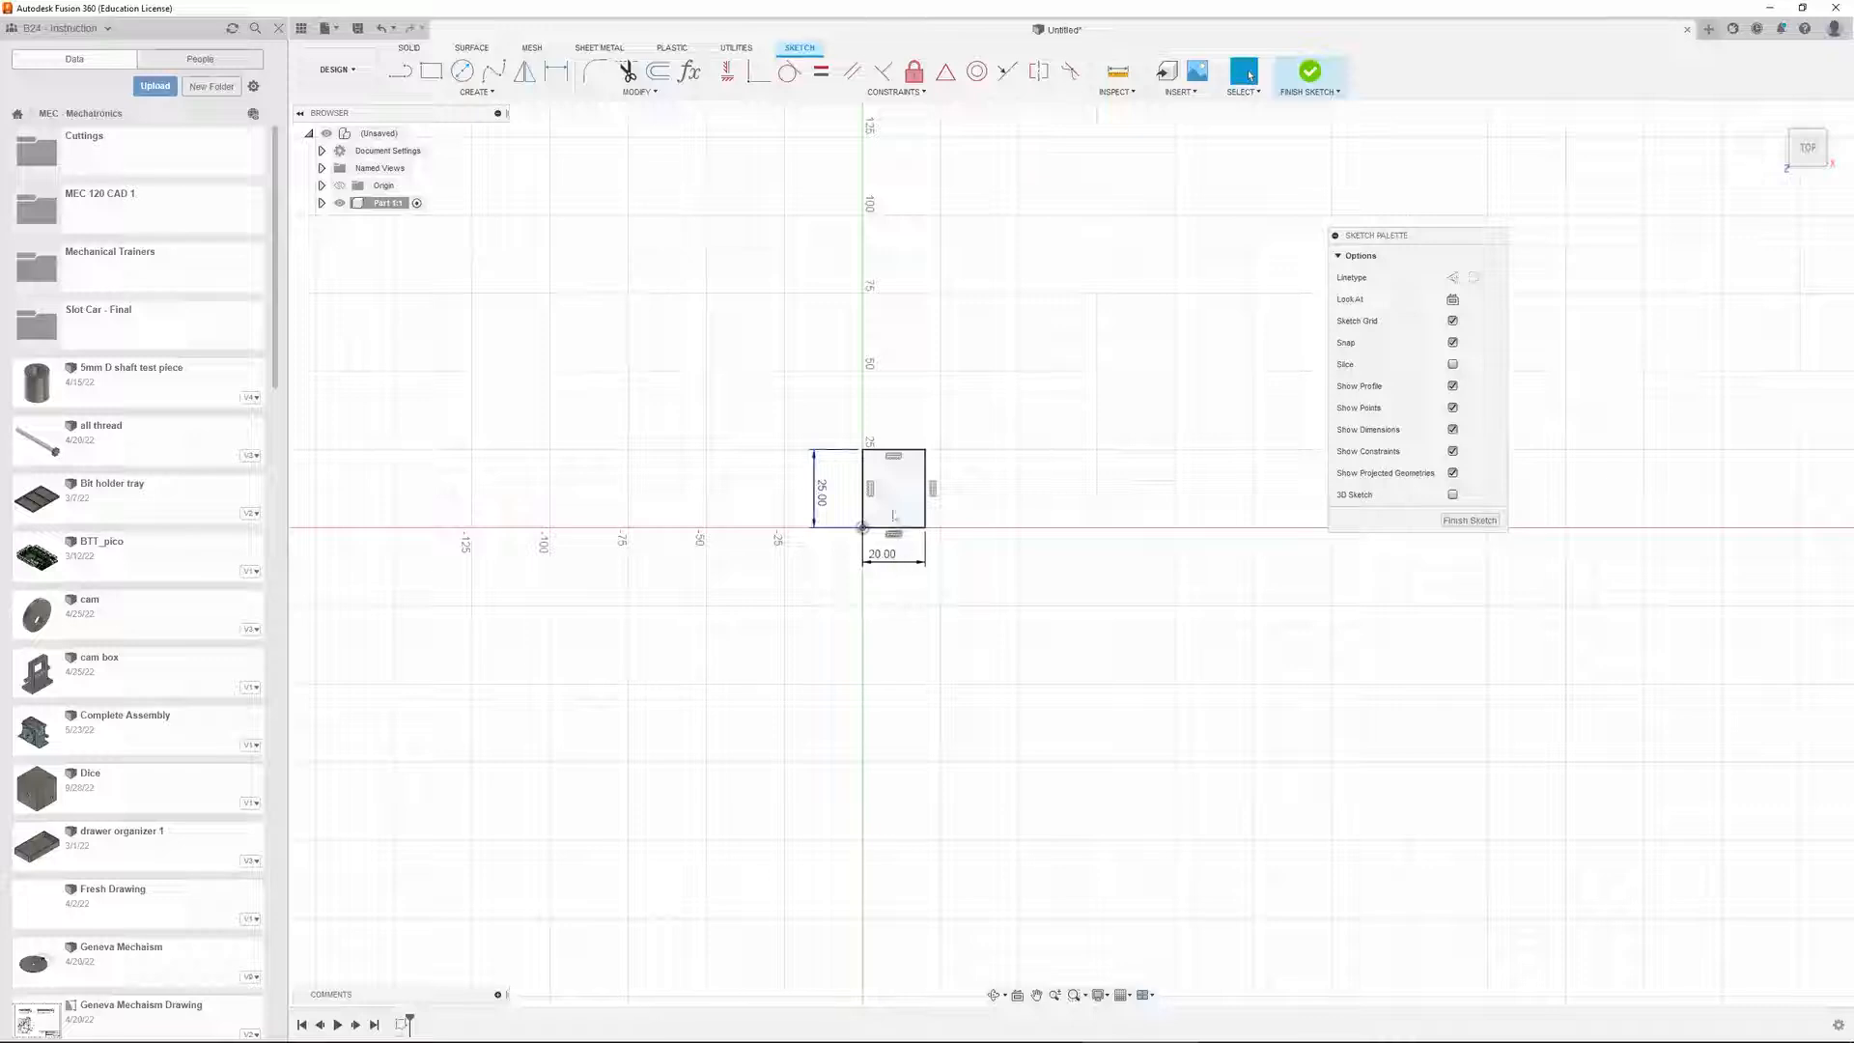
click(886, 528)
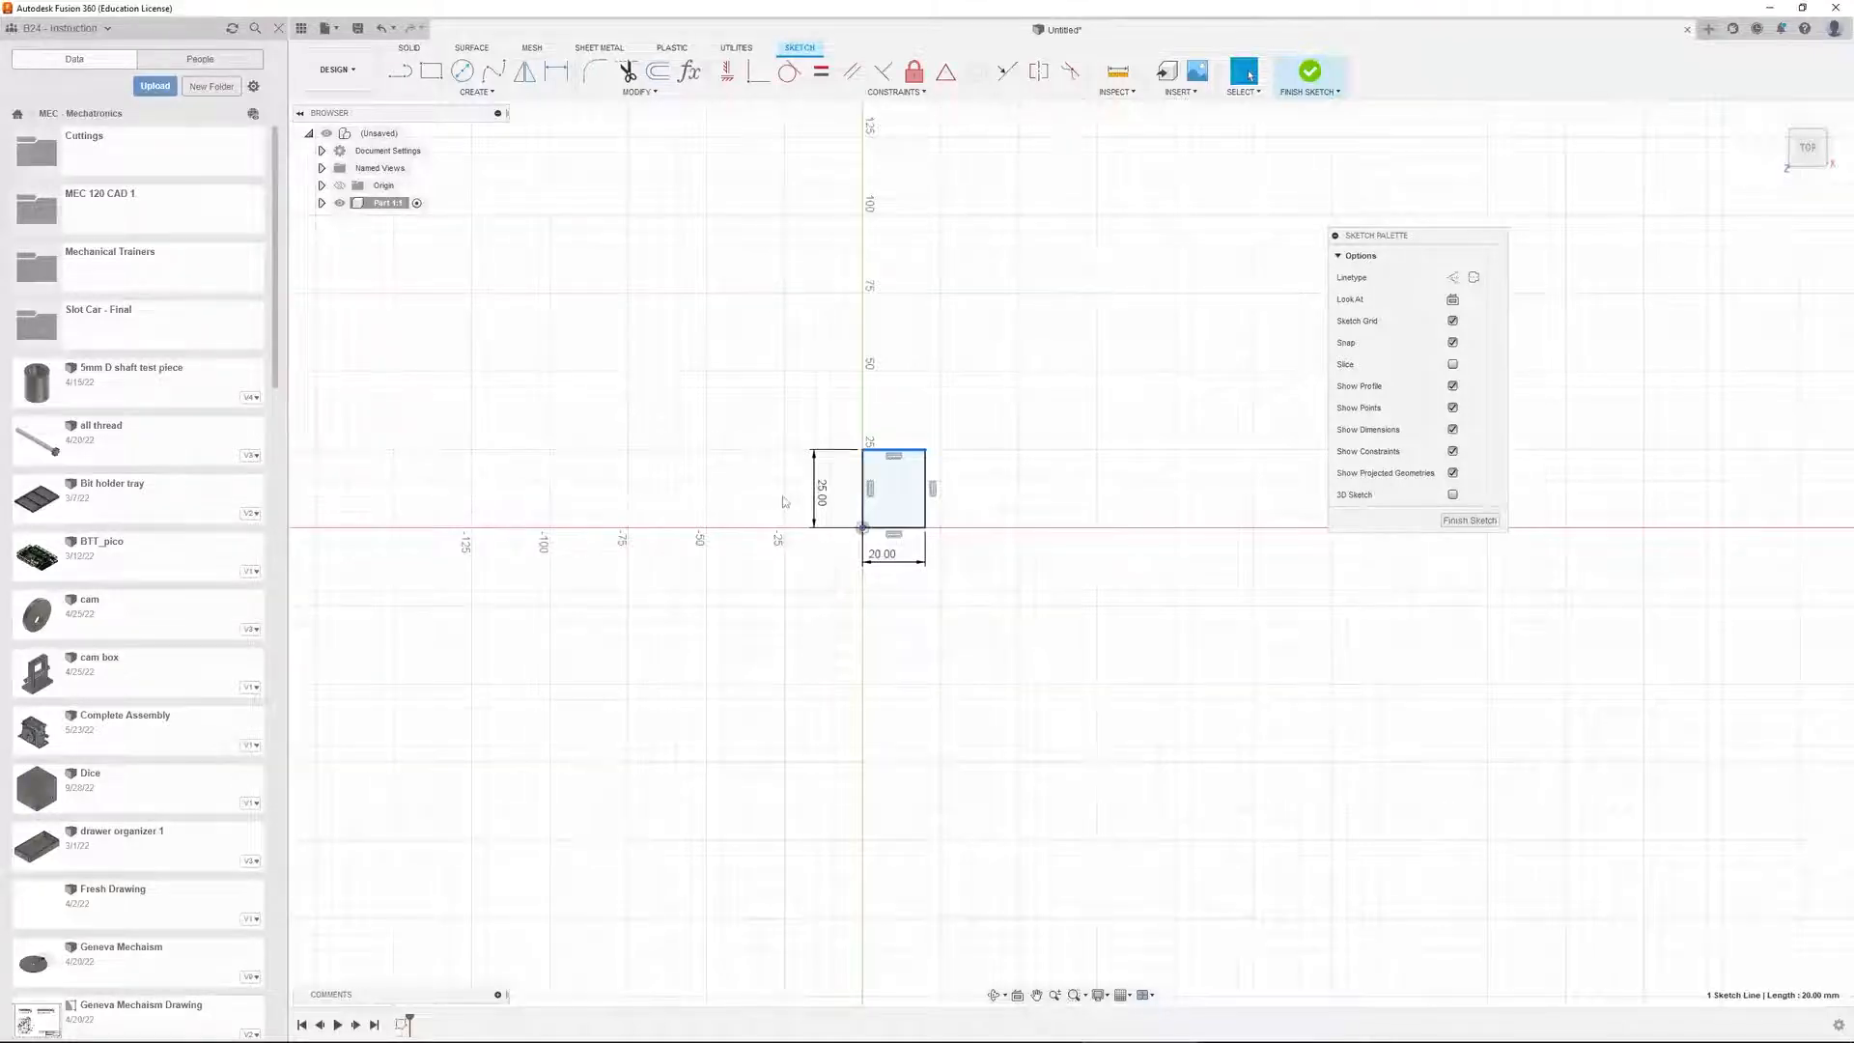
click(925, 486)
click(945, 601)
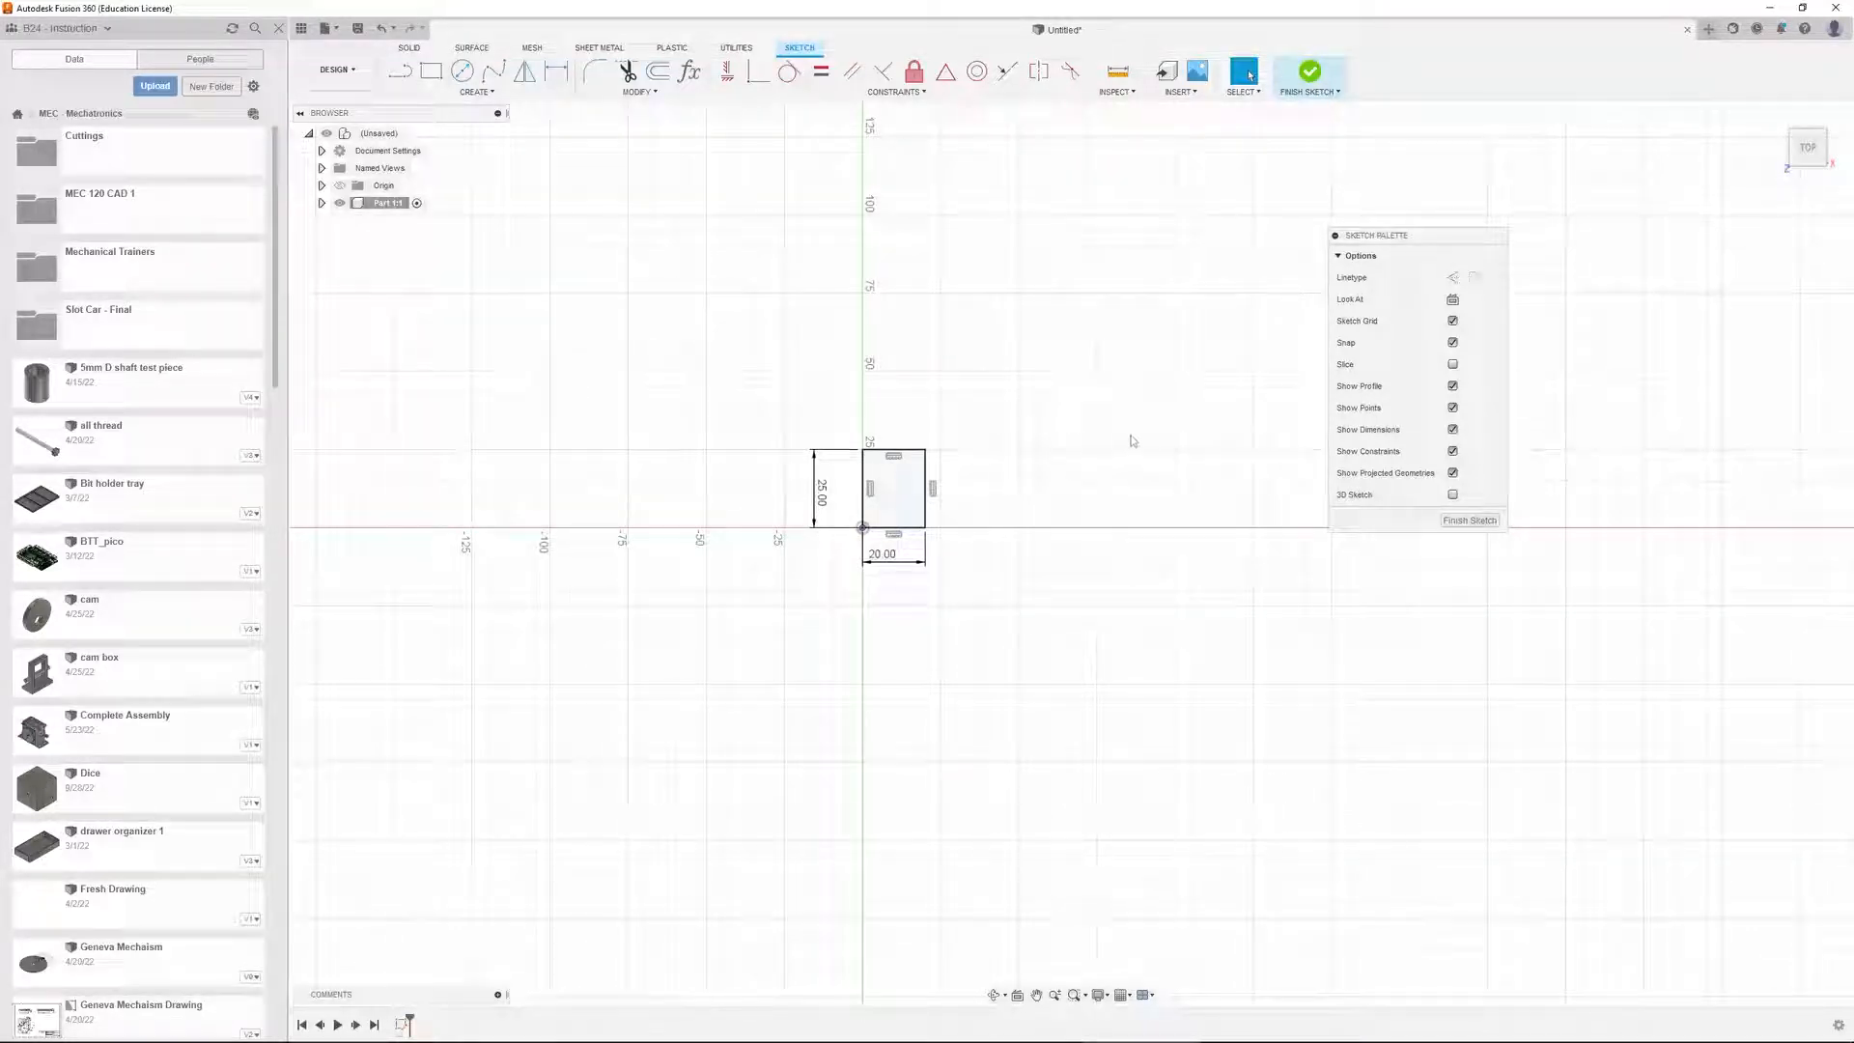
Draw a second 20 x 25 mm rectangle about 88 mm right of and 52 mm above the origin, and move the sketch palette aside
key(r)
click(1137, 289)
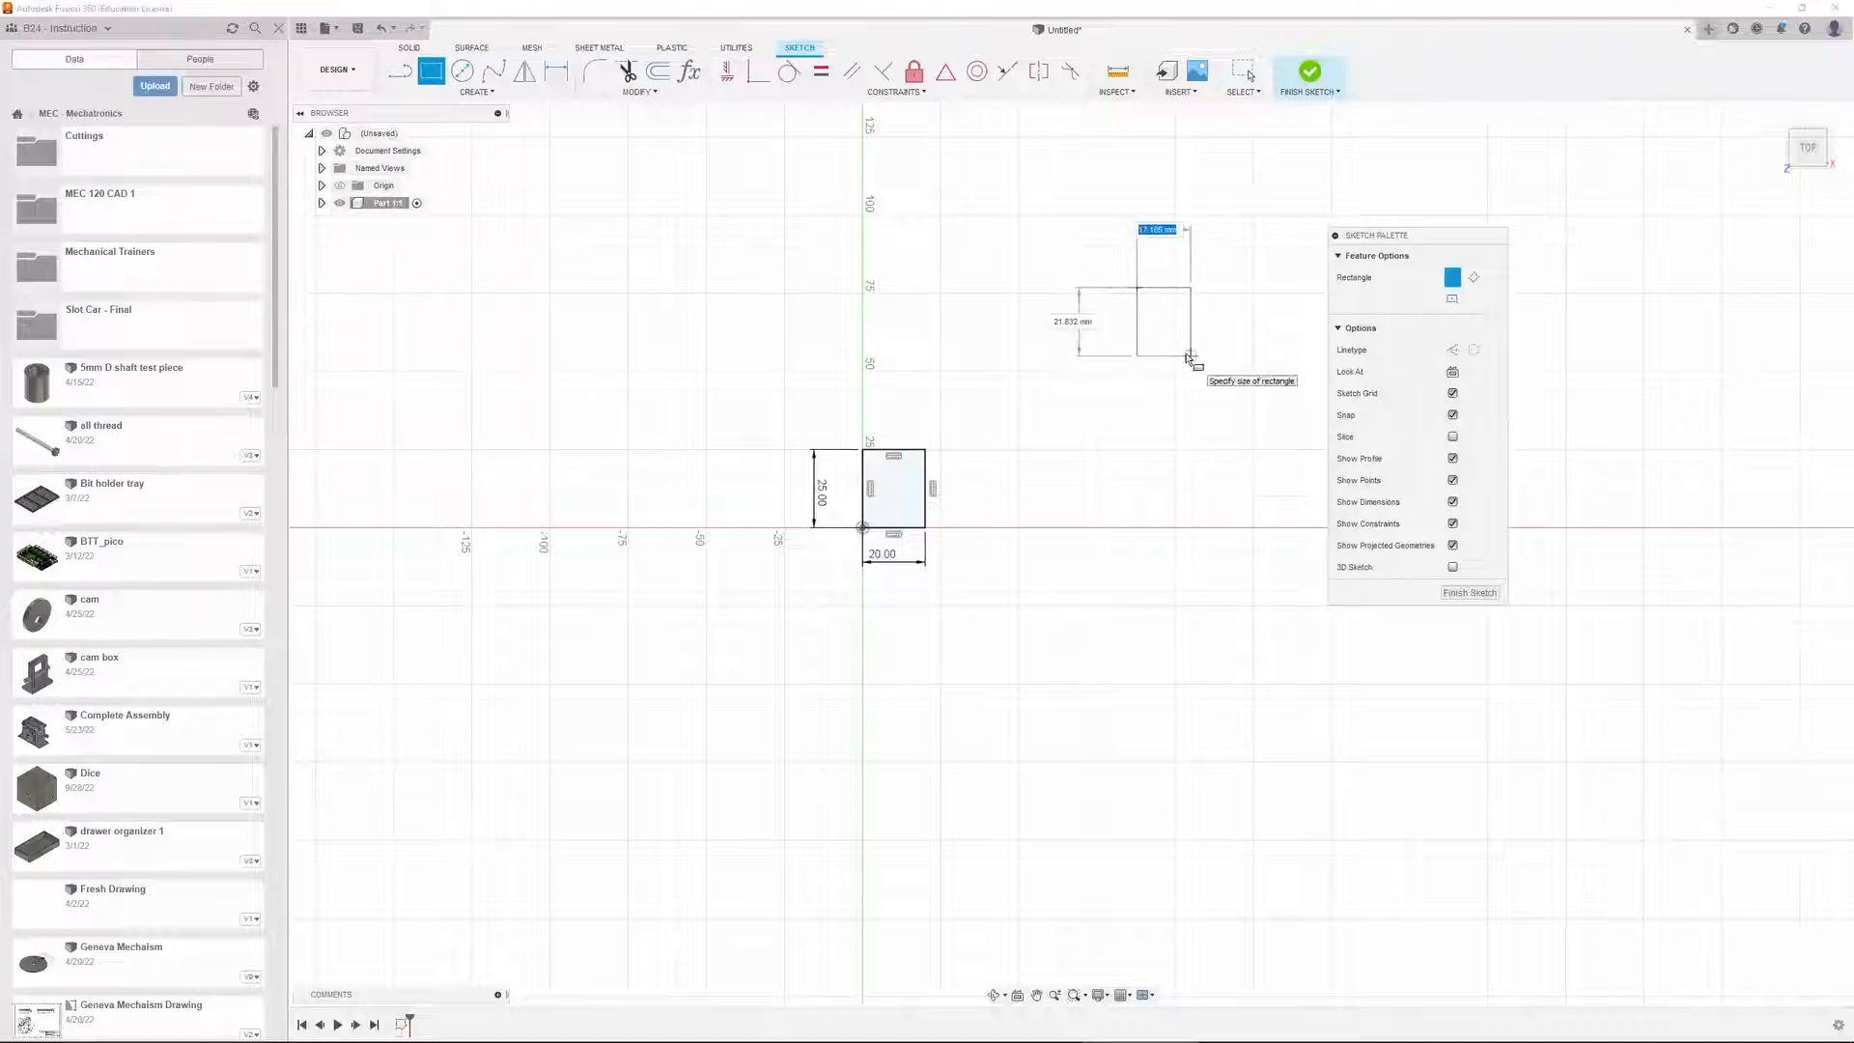
text(20)
key(Tab)
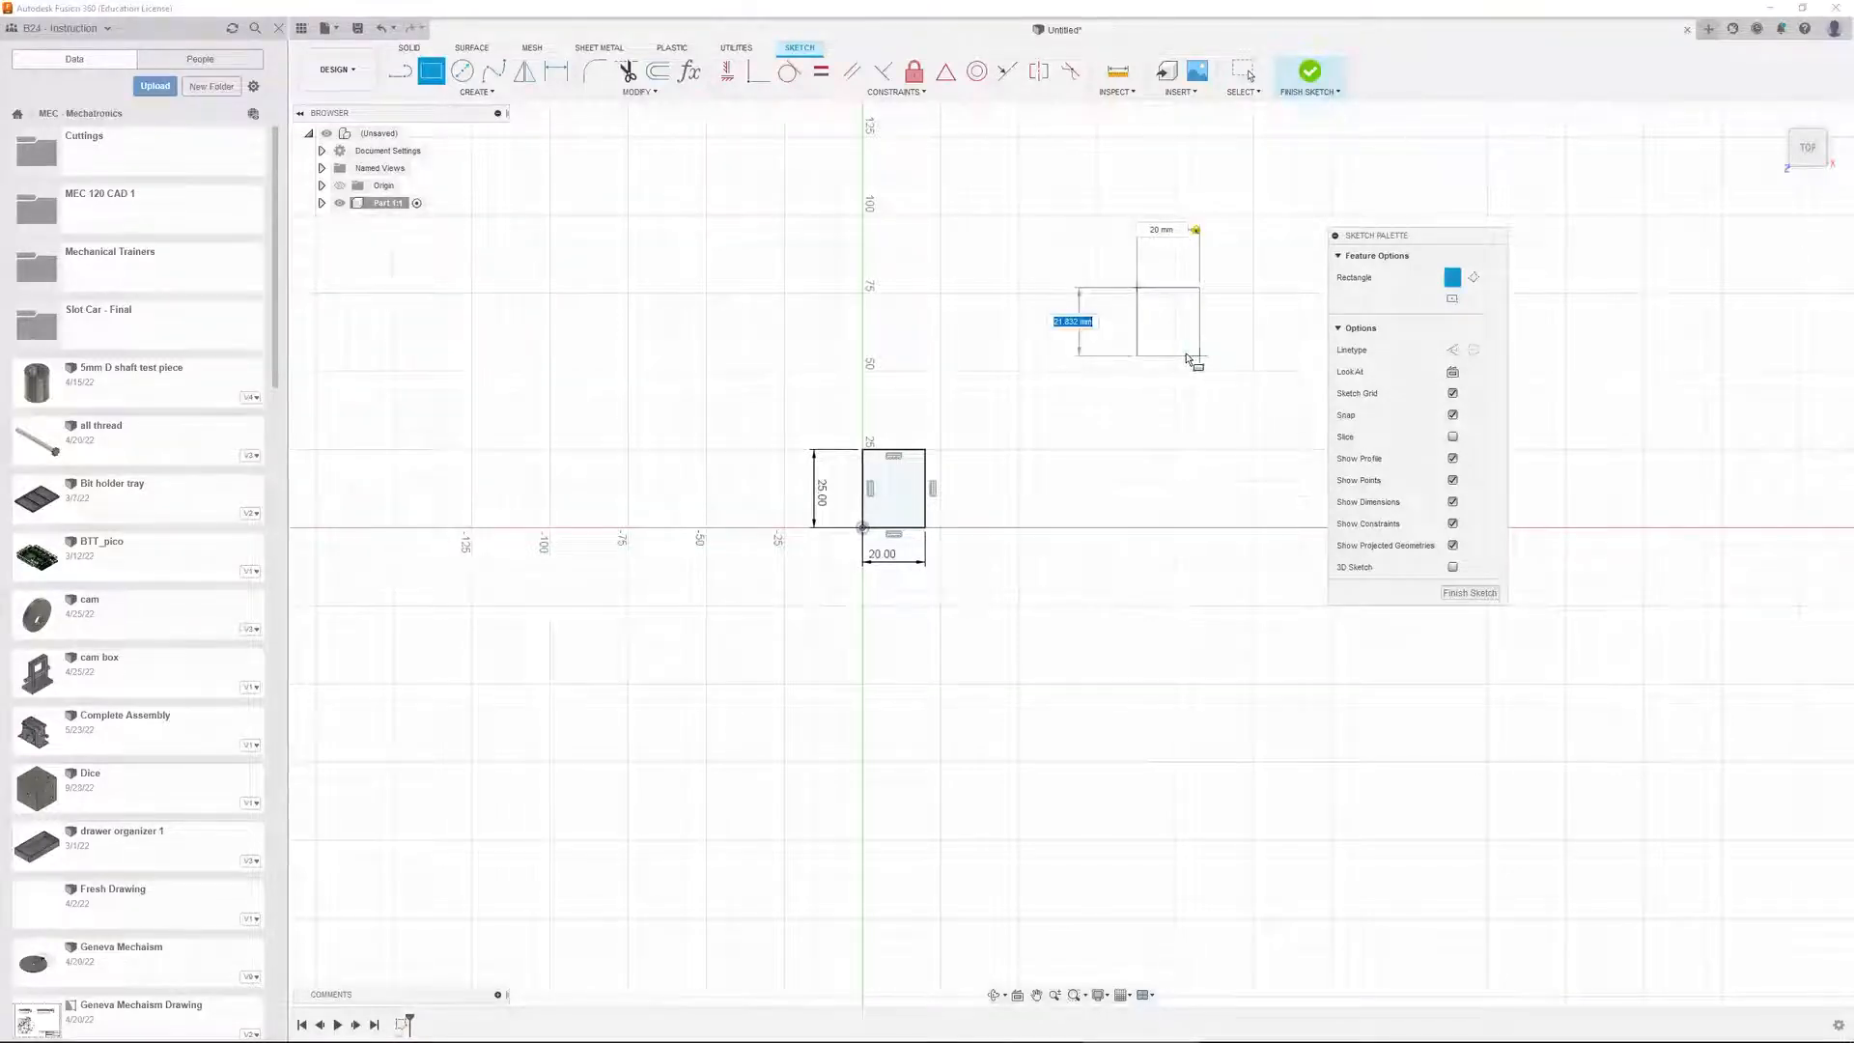
text(25)
key(Tab)
key(Return)
key(Escape)
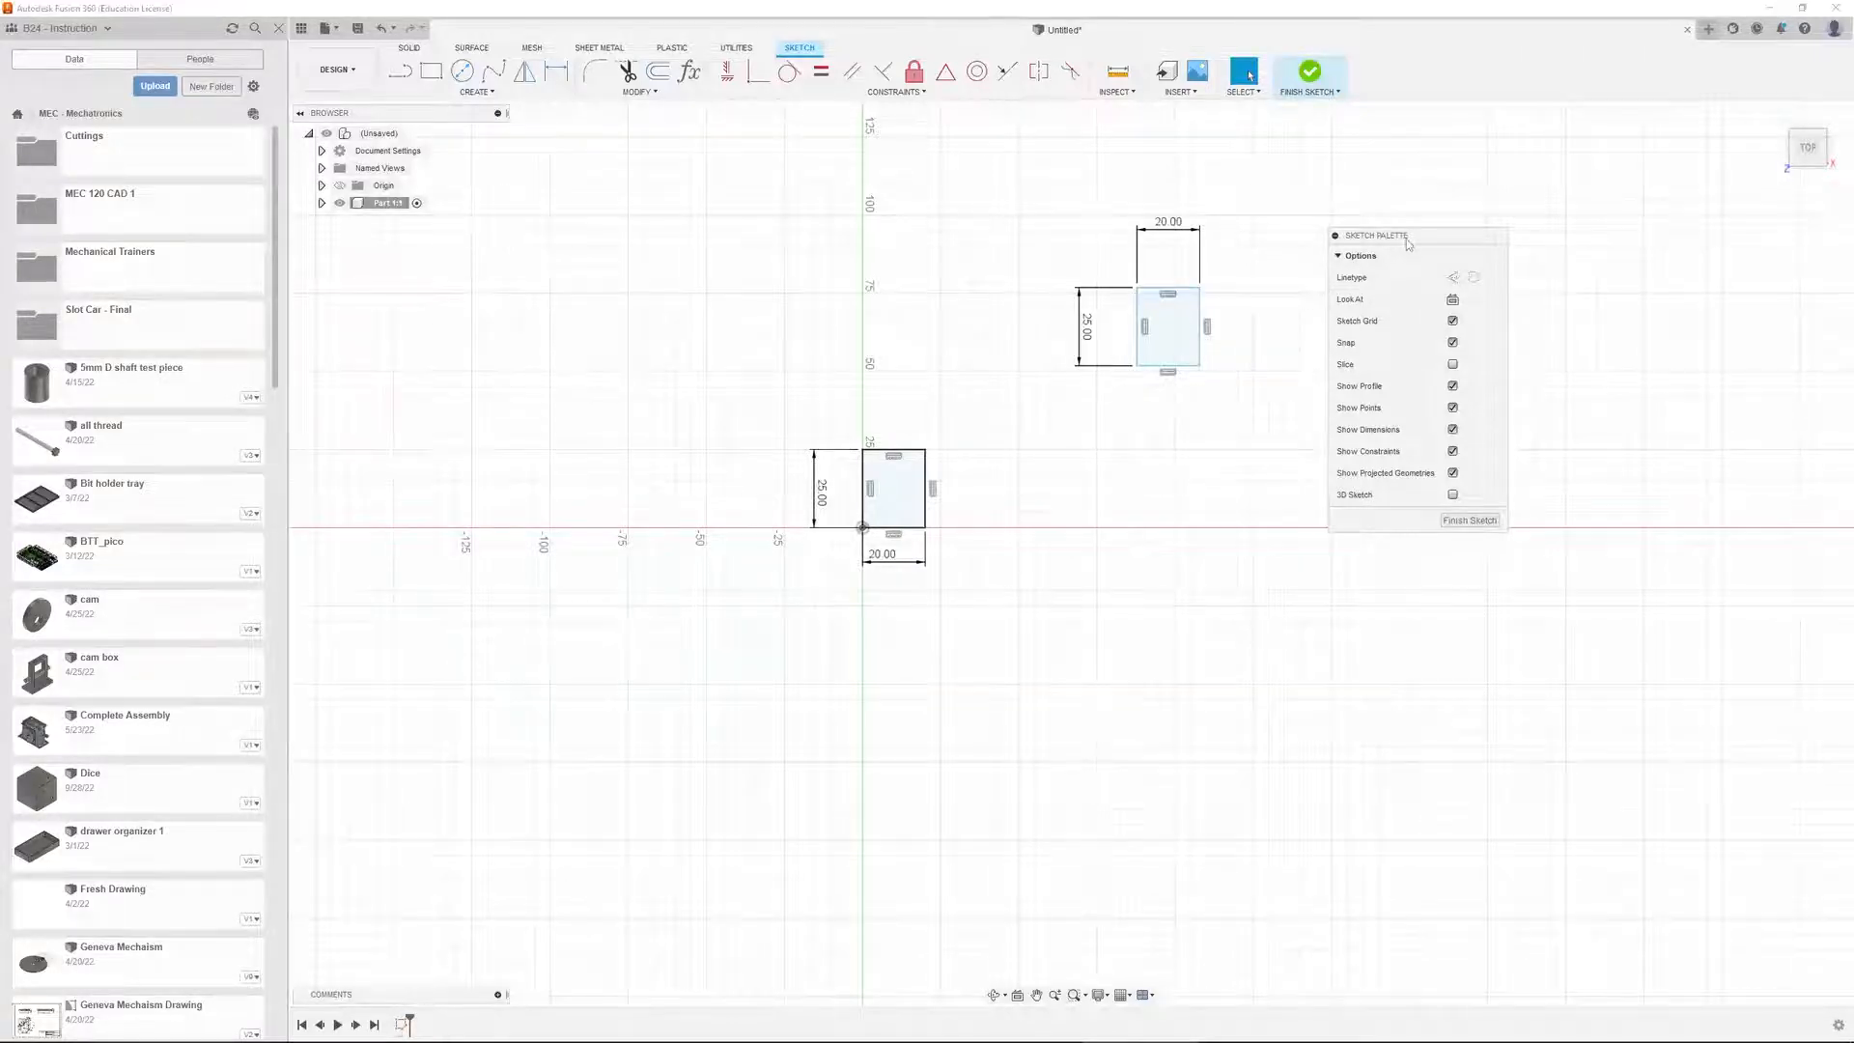
drag(1396, 241, 1477, 245)
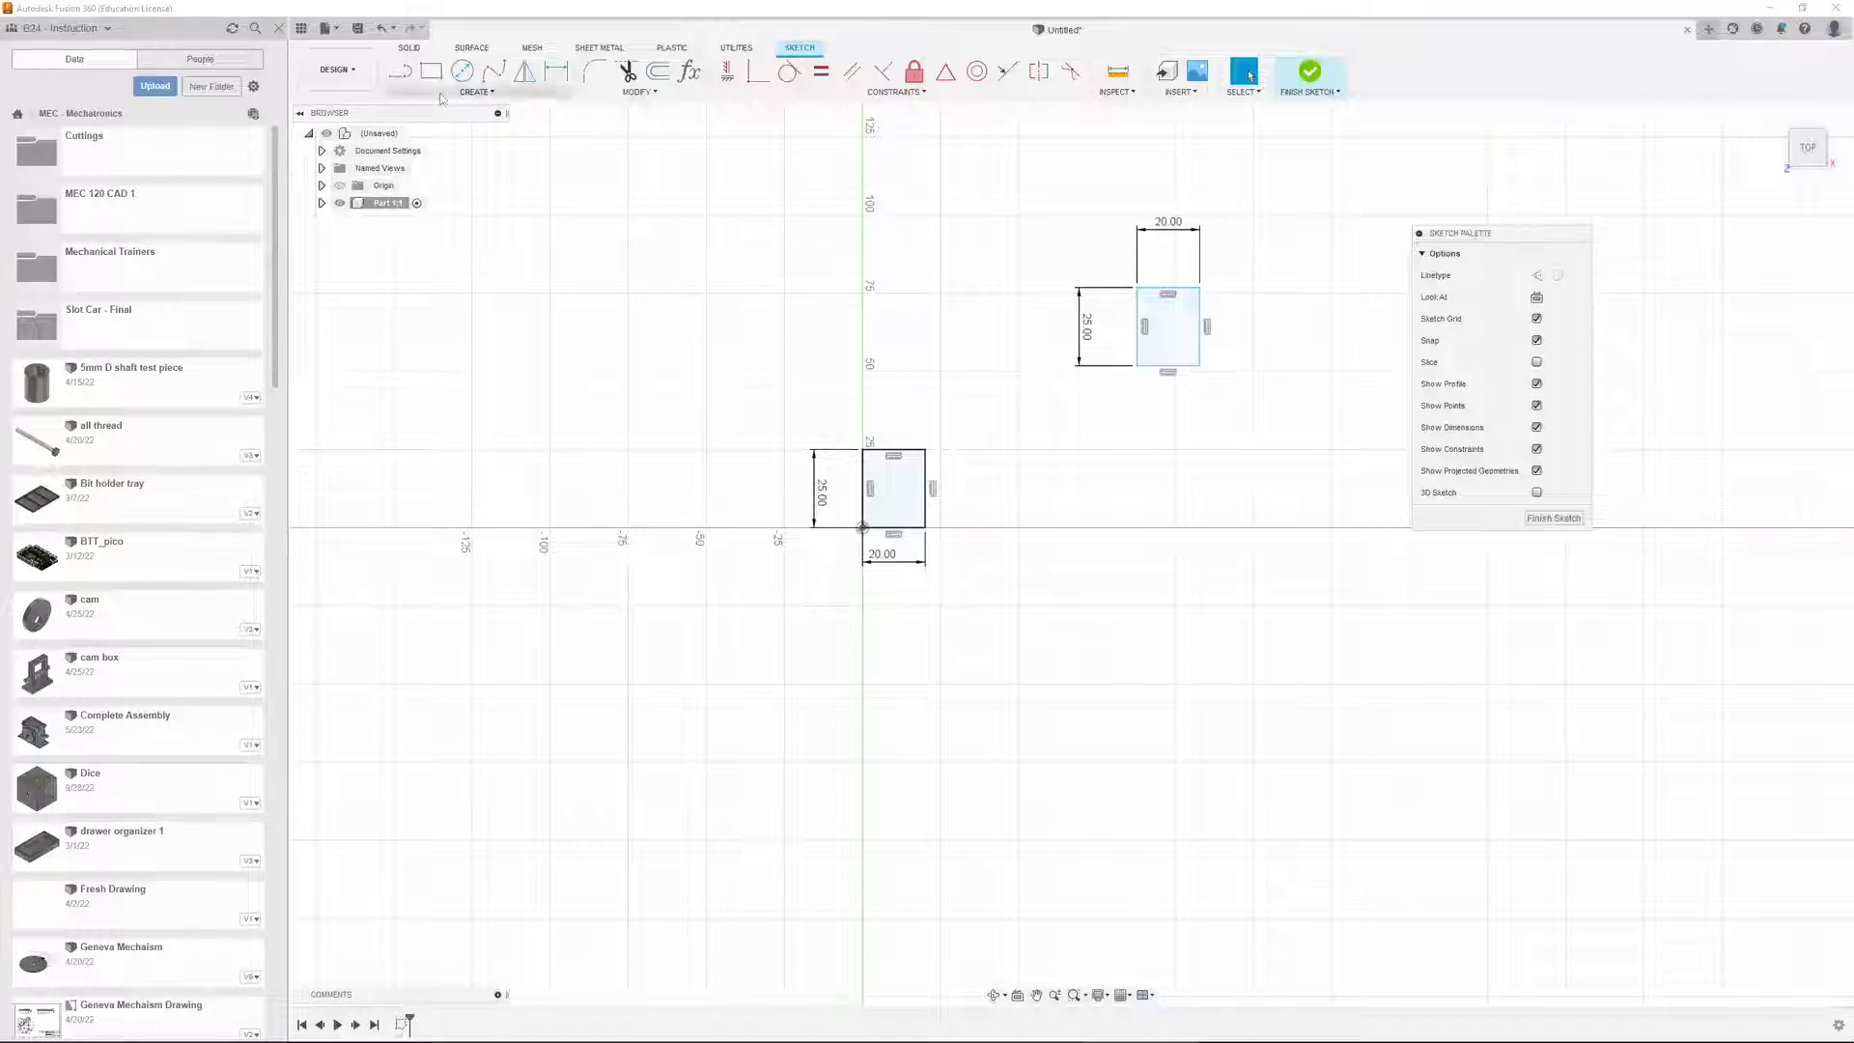
key(d)
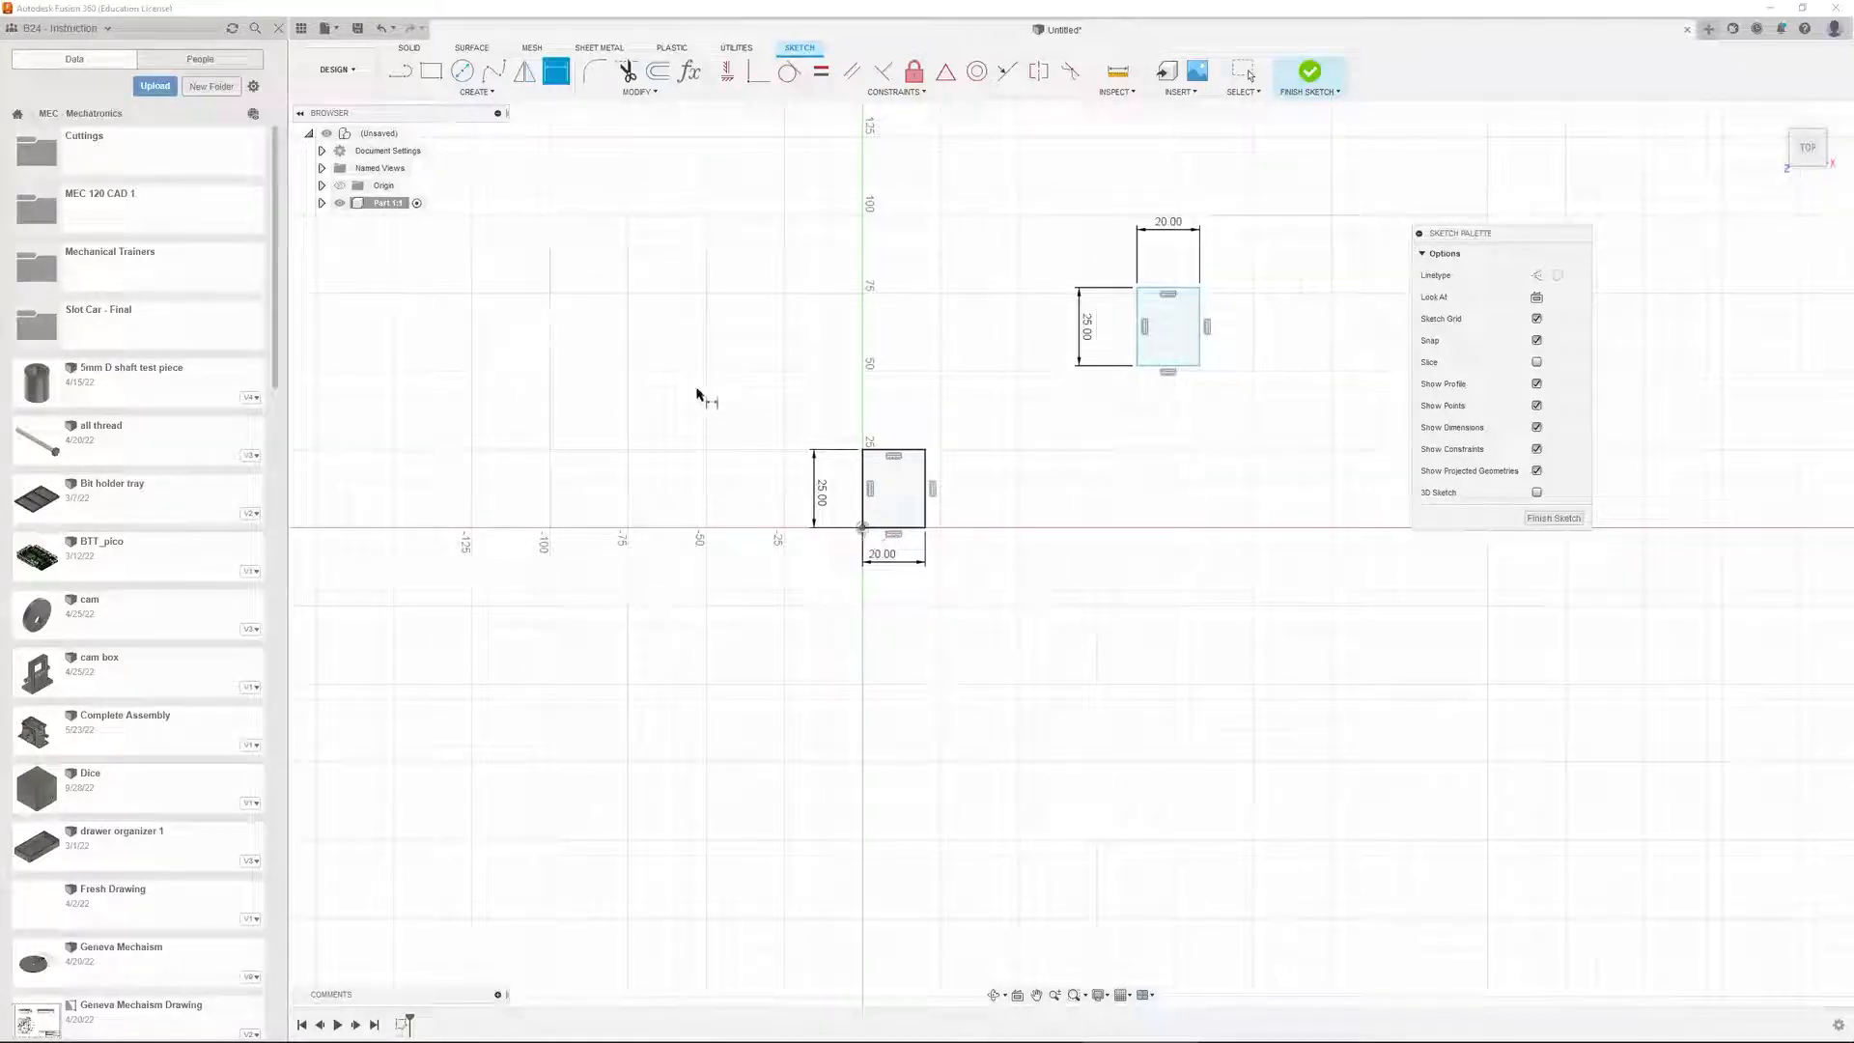
key(Escape)
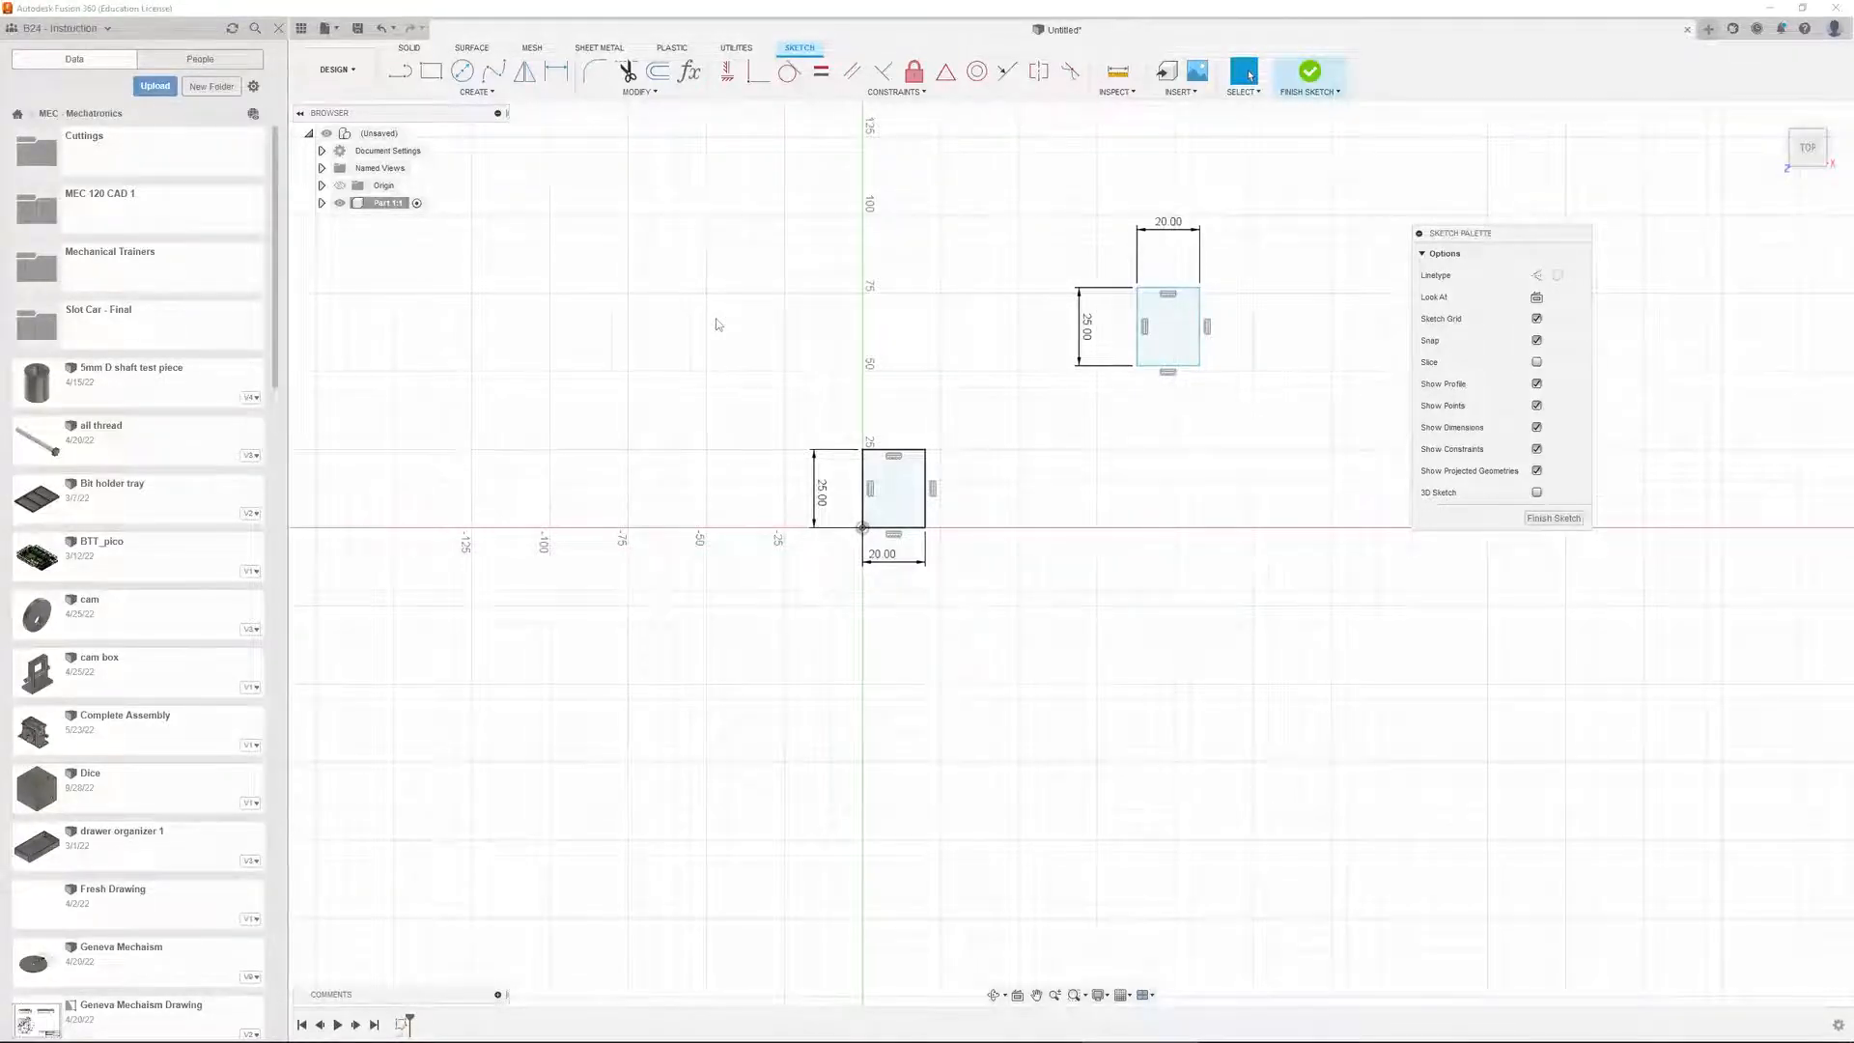
key(d)
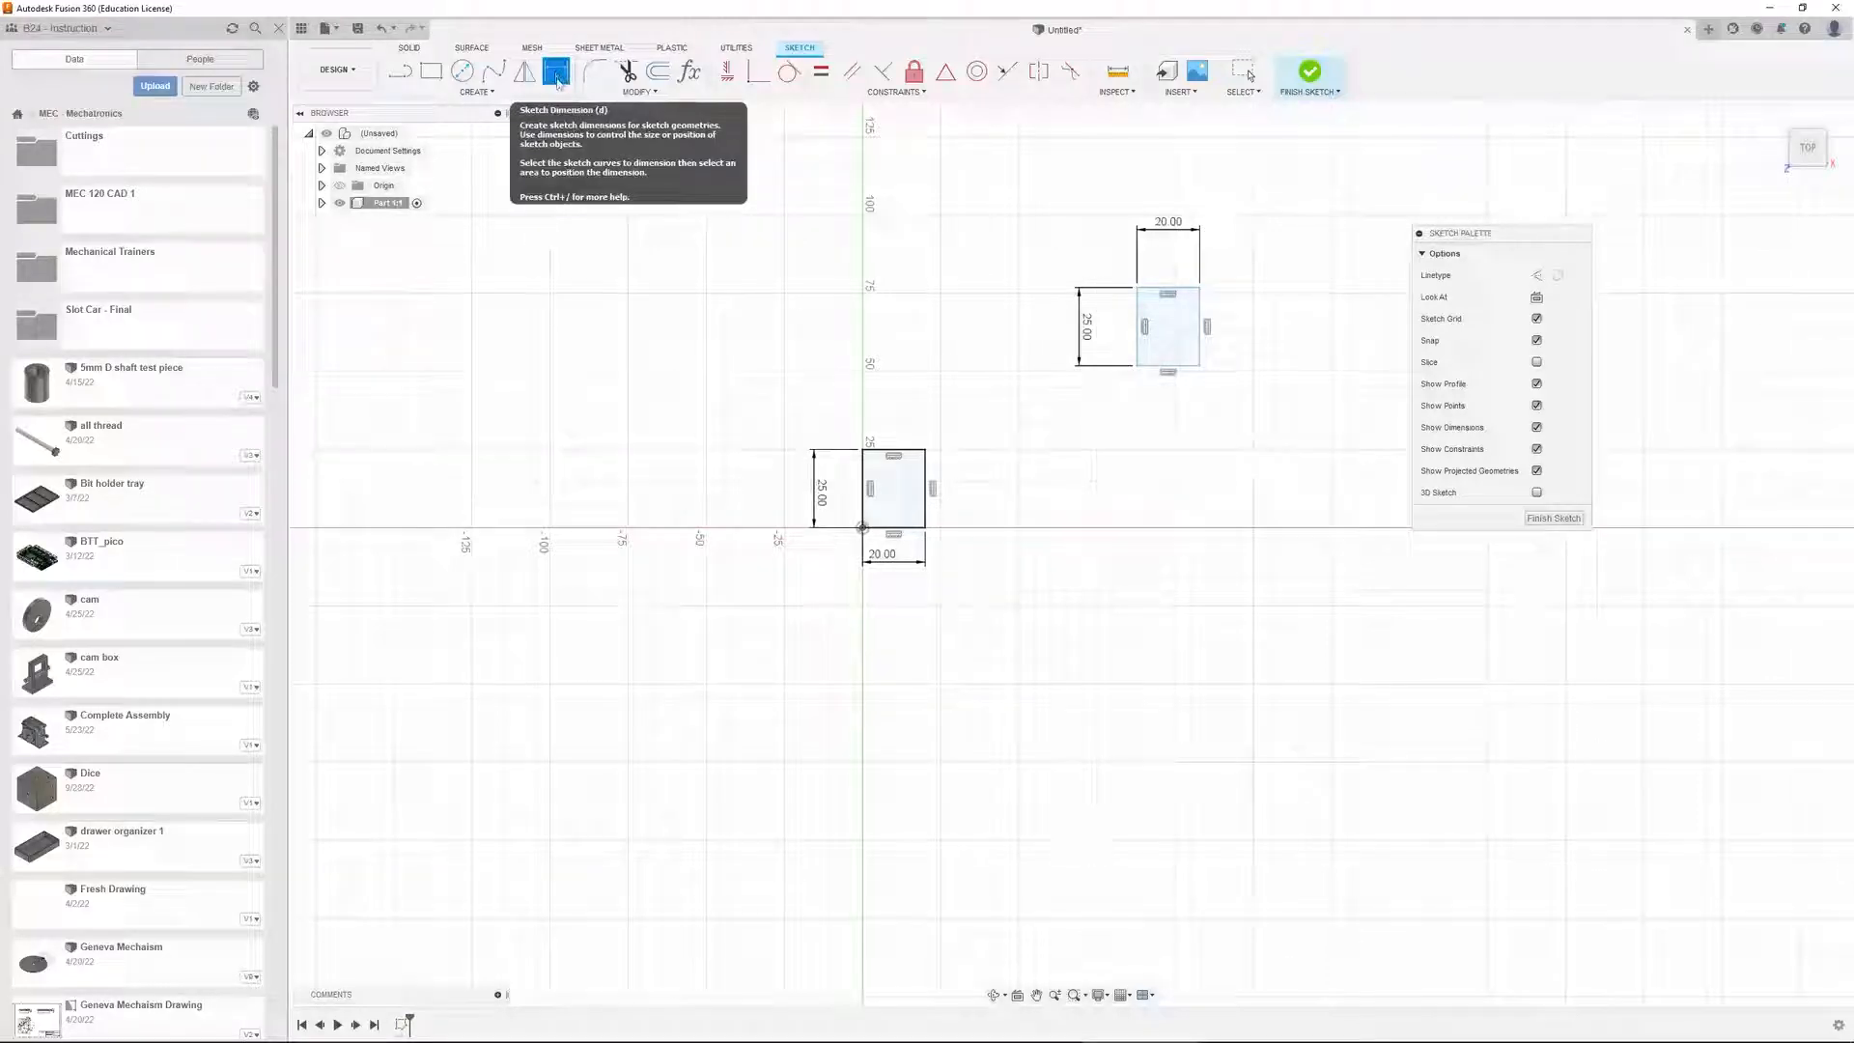
click(566, 79)
key(Escape)
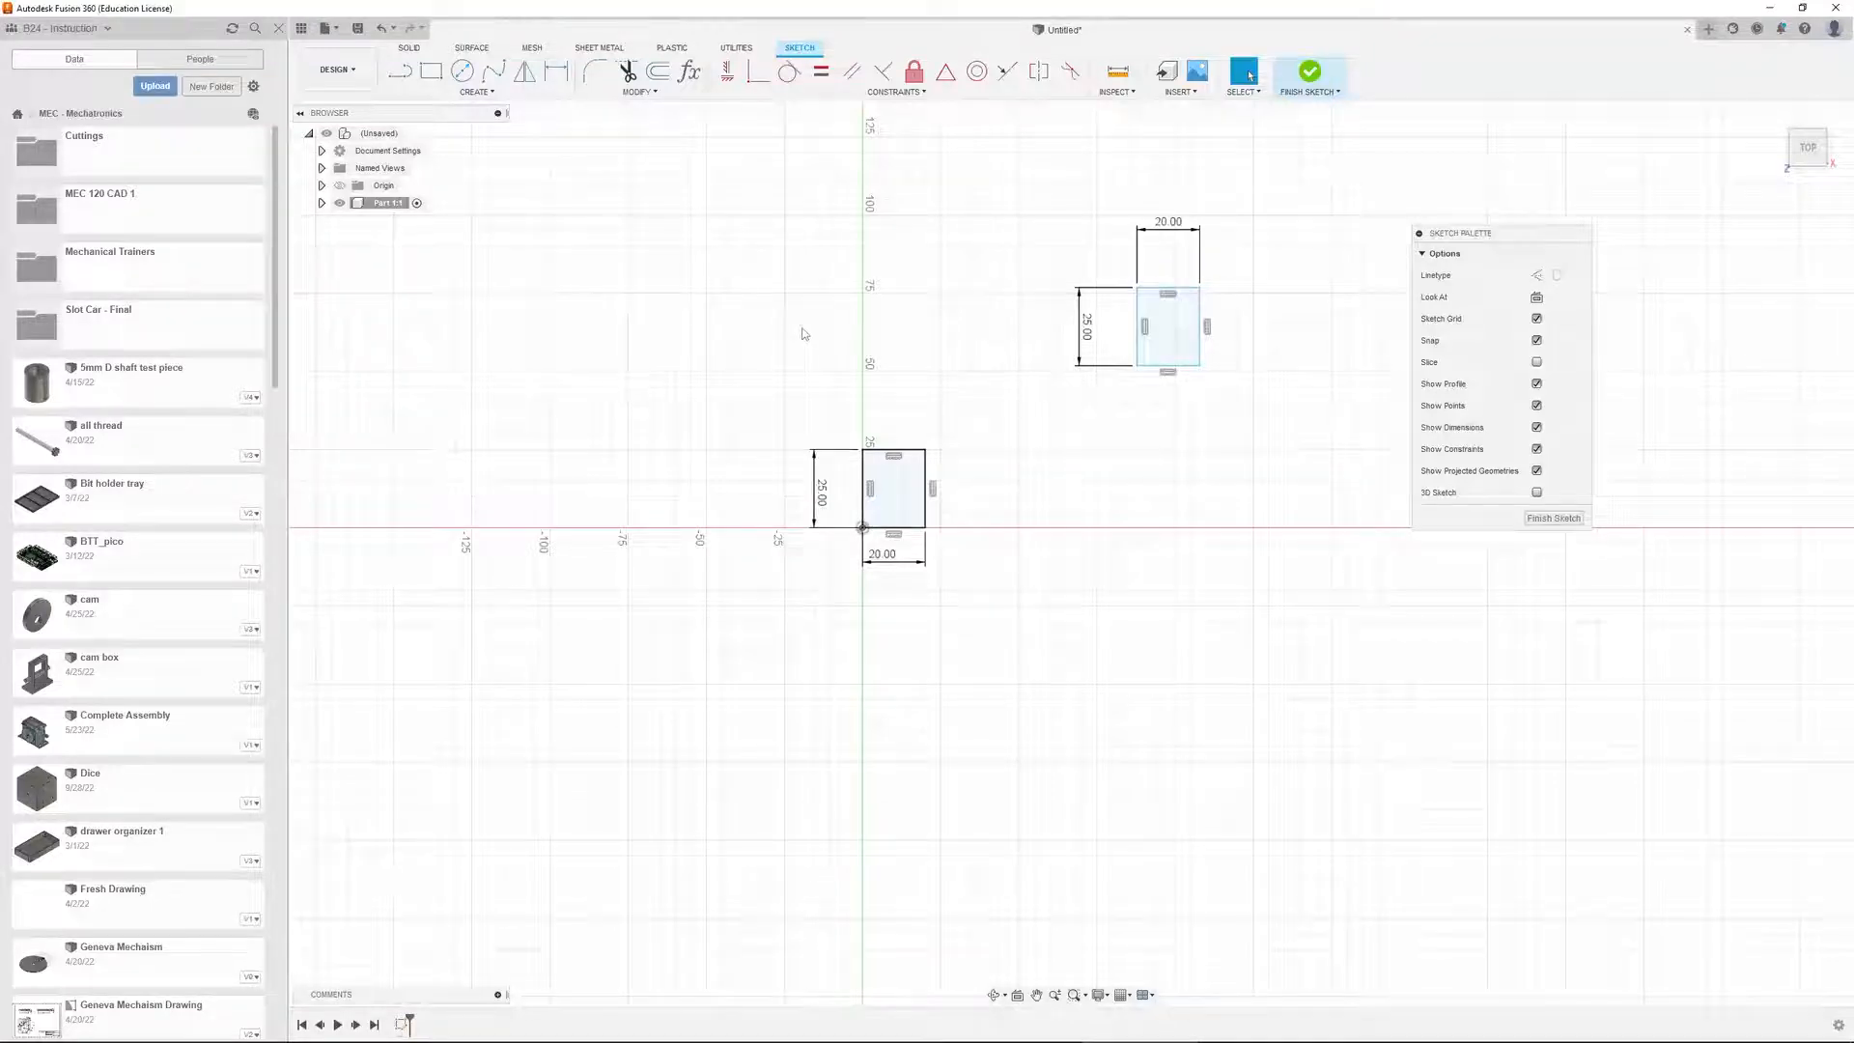
Dimension the vertical distance from the origin to the second rectangle's bottom edge as 30 mm
key(d)
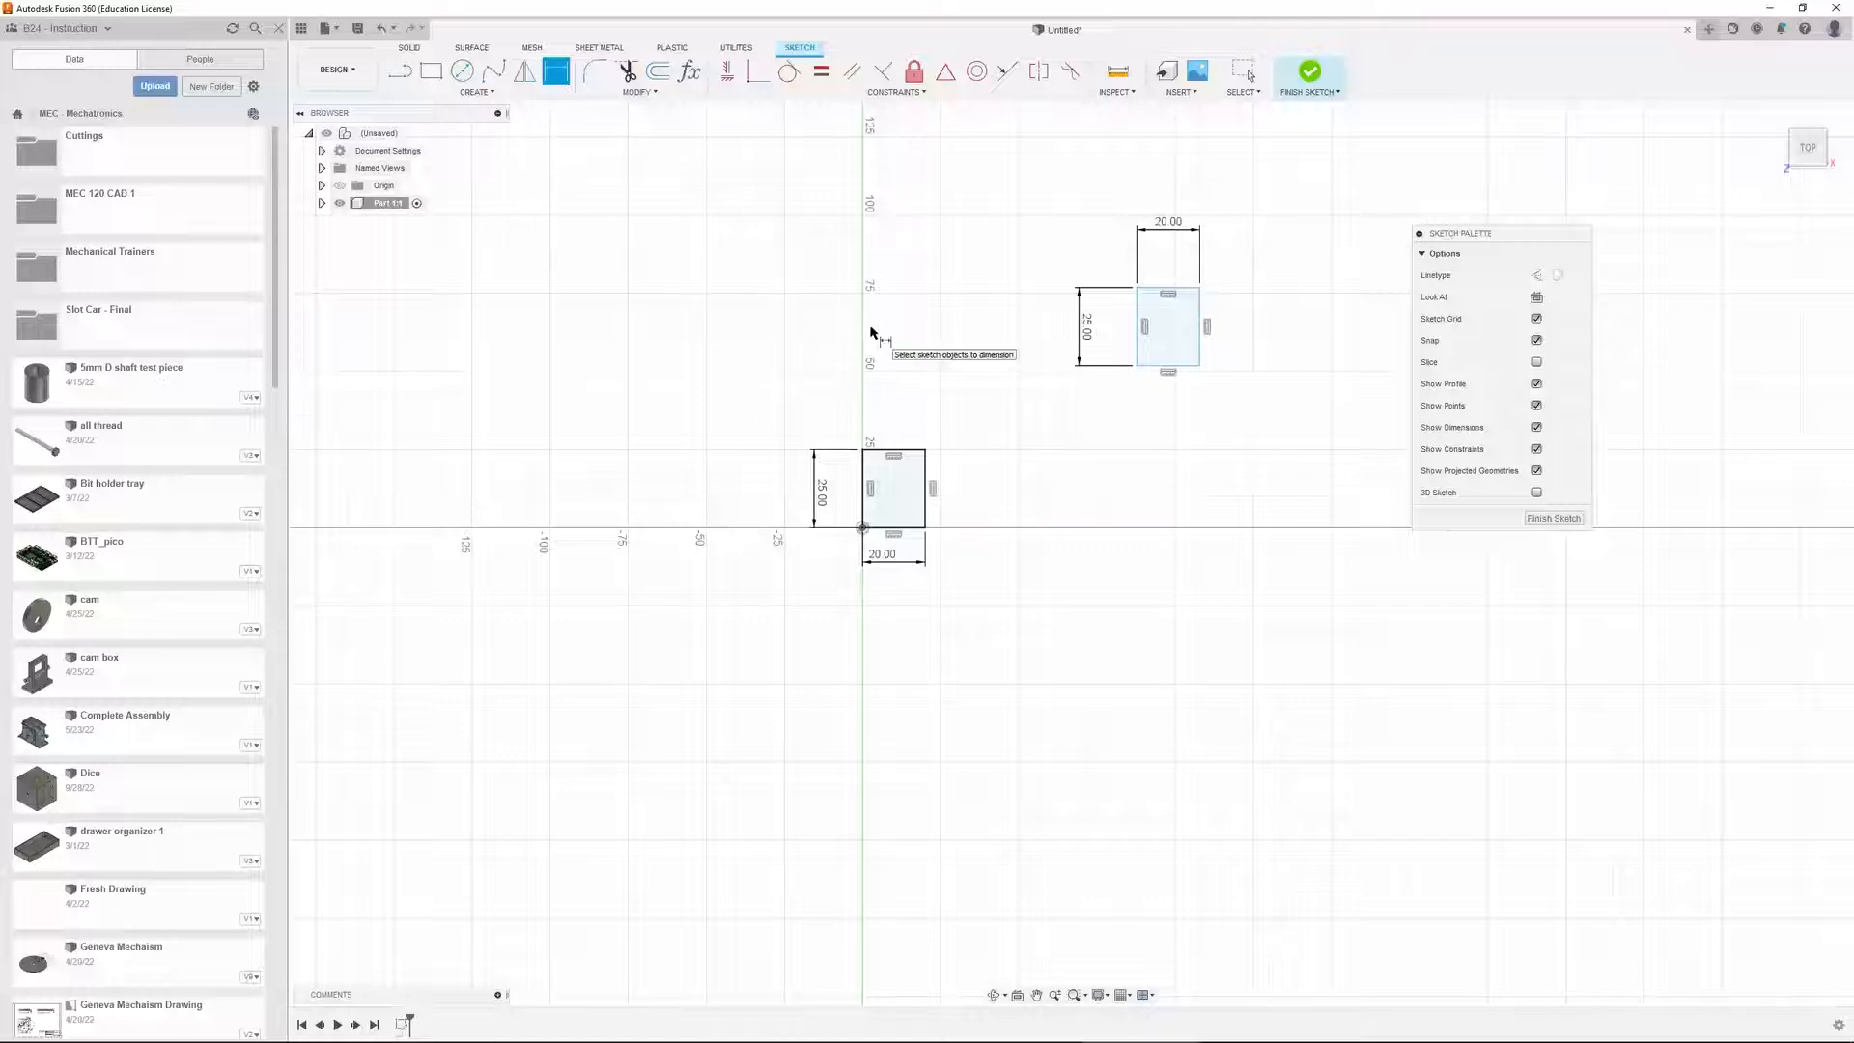
click(1154, 368)
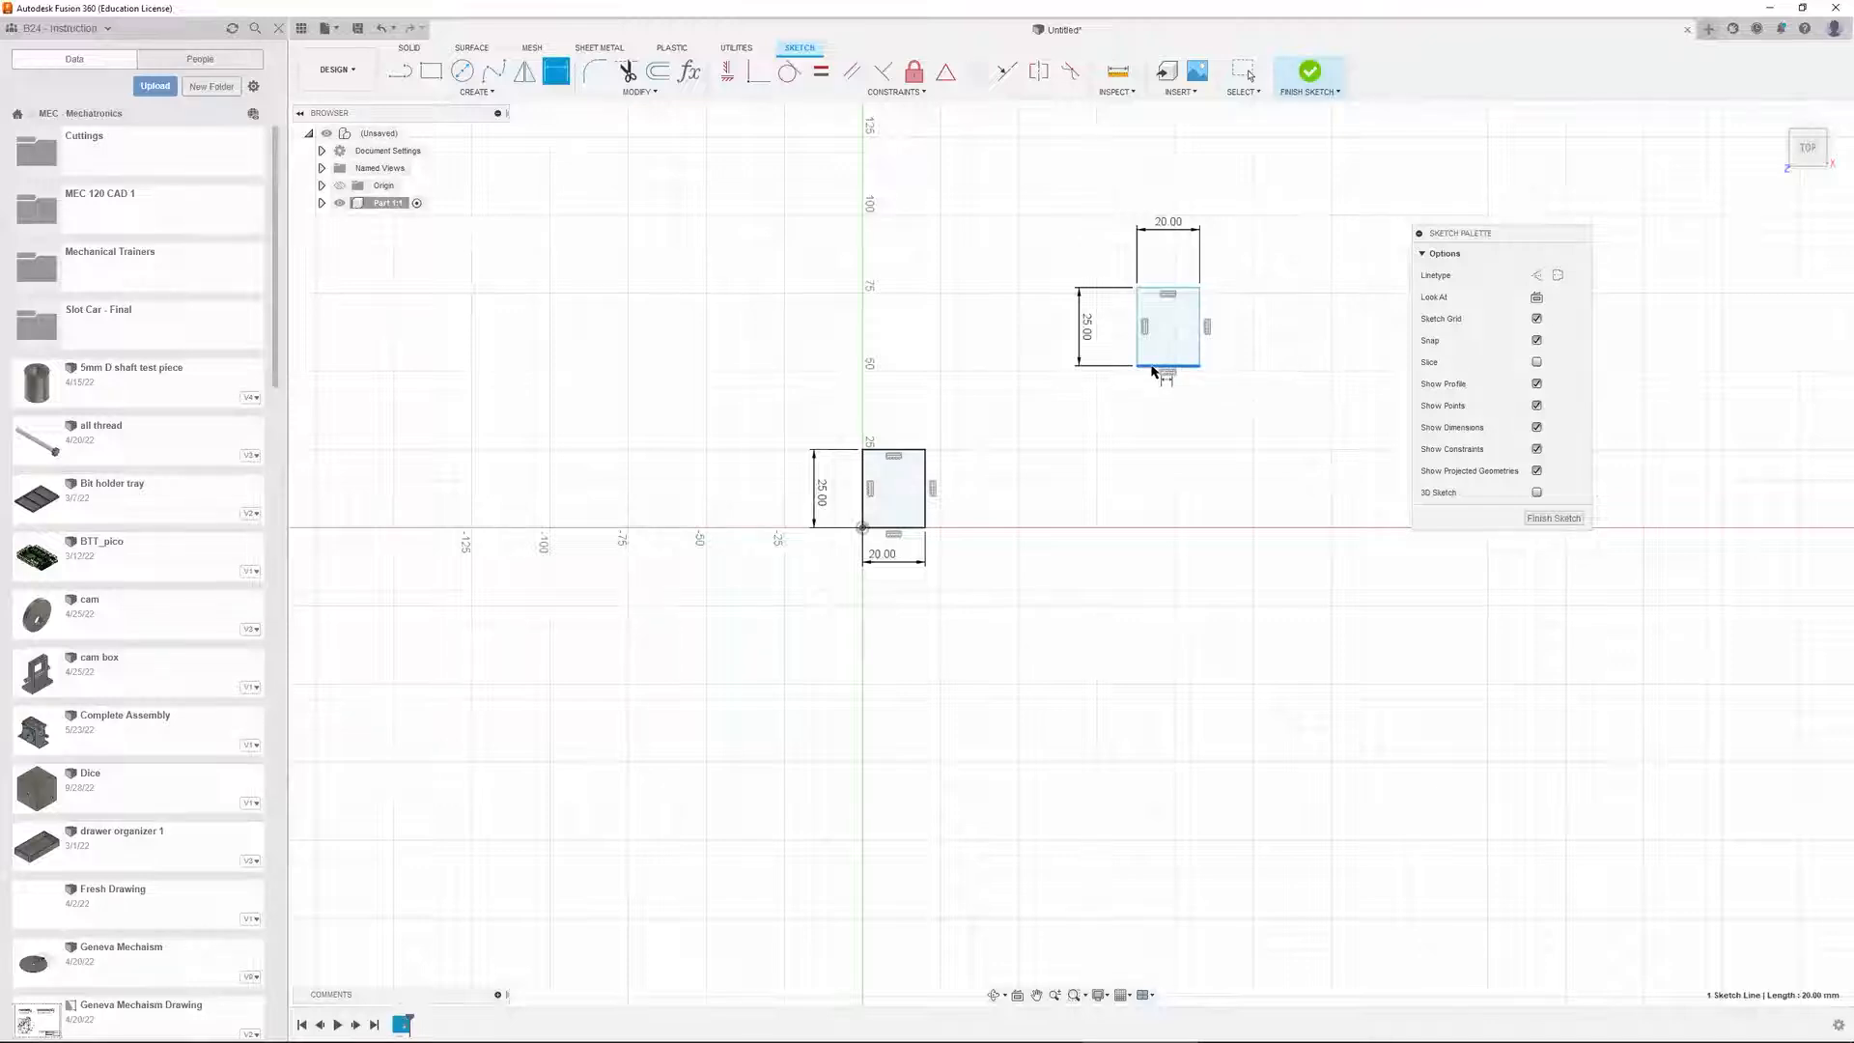
click(864, 527)
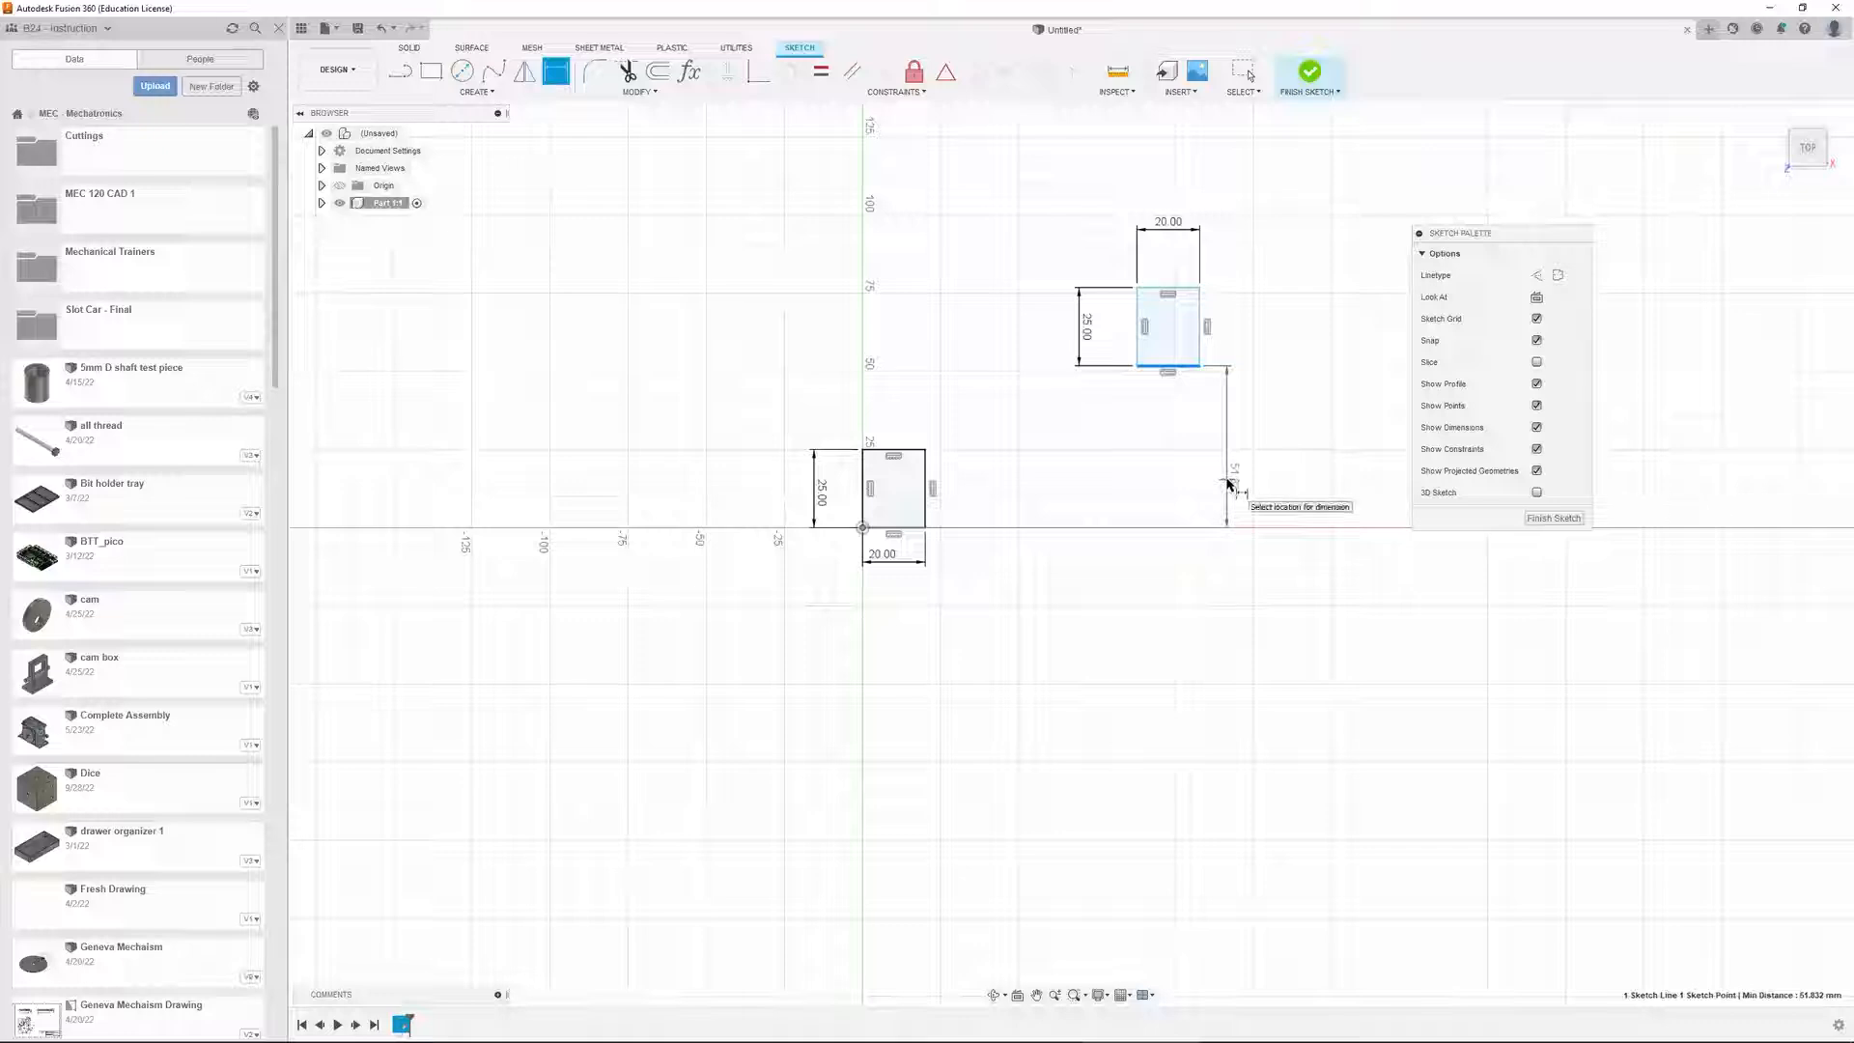
click(1226, 483)
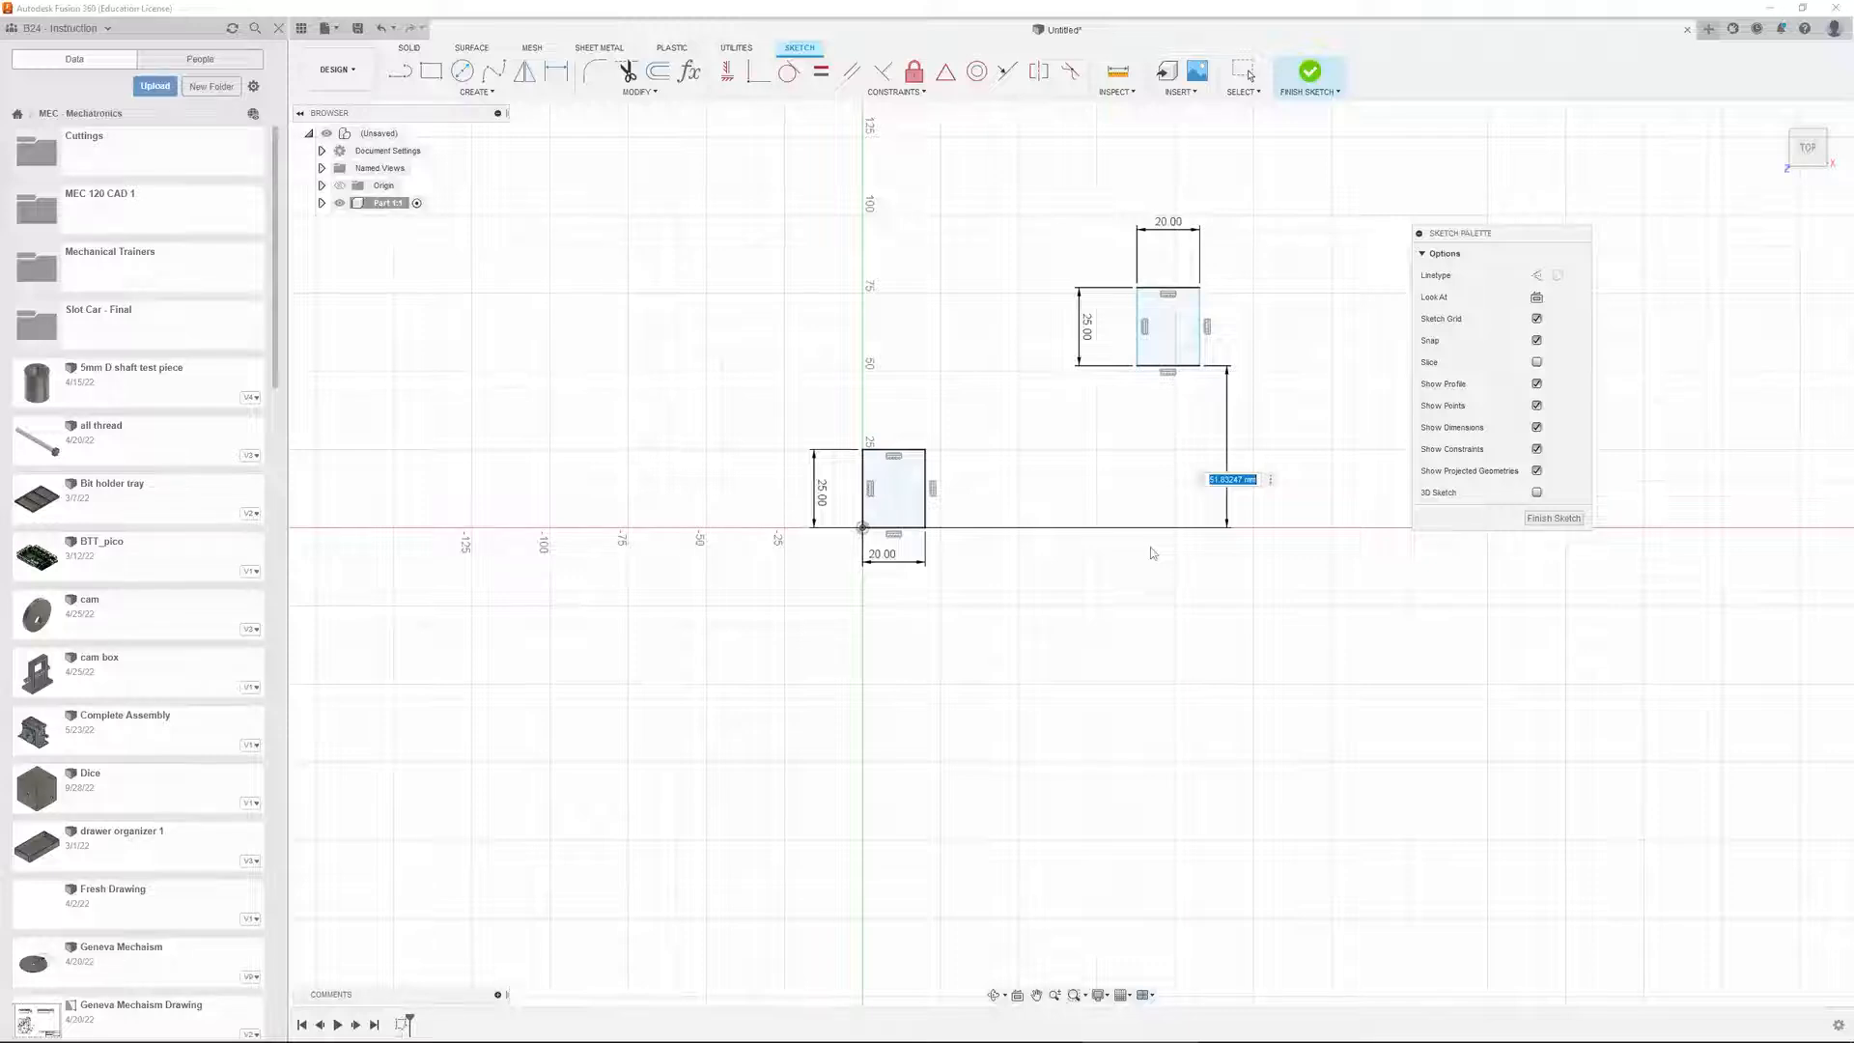
text(30)
key(Return)
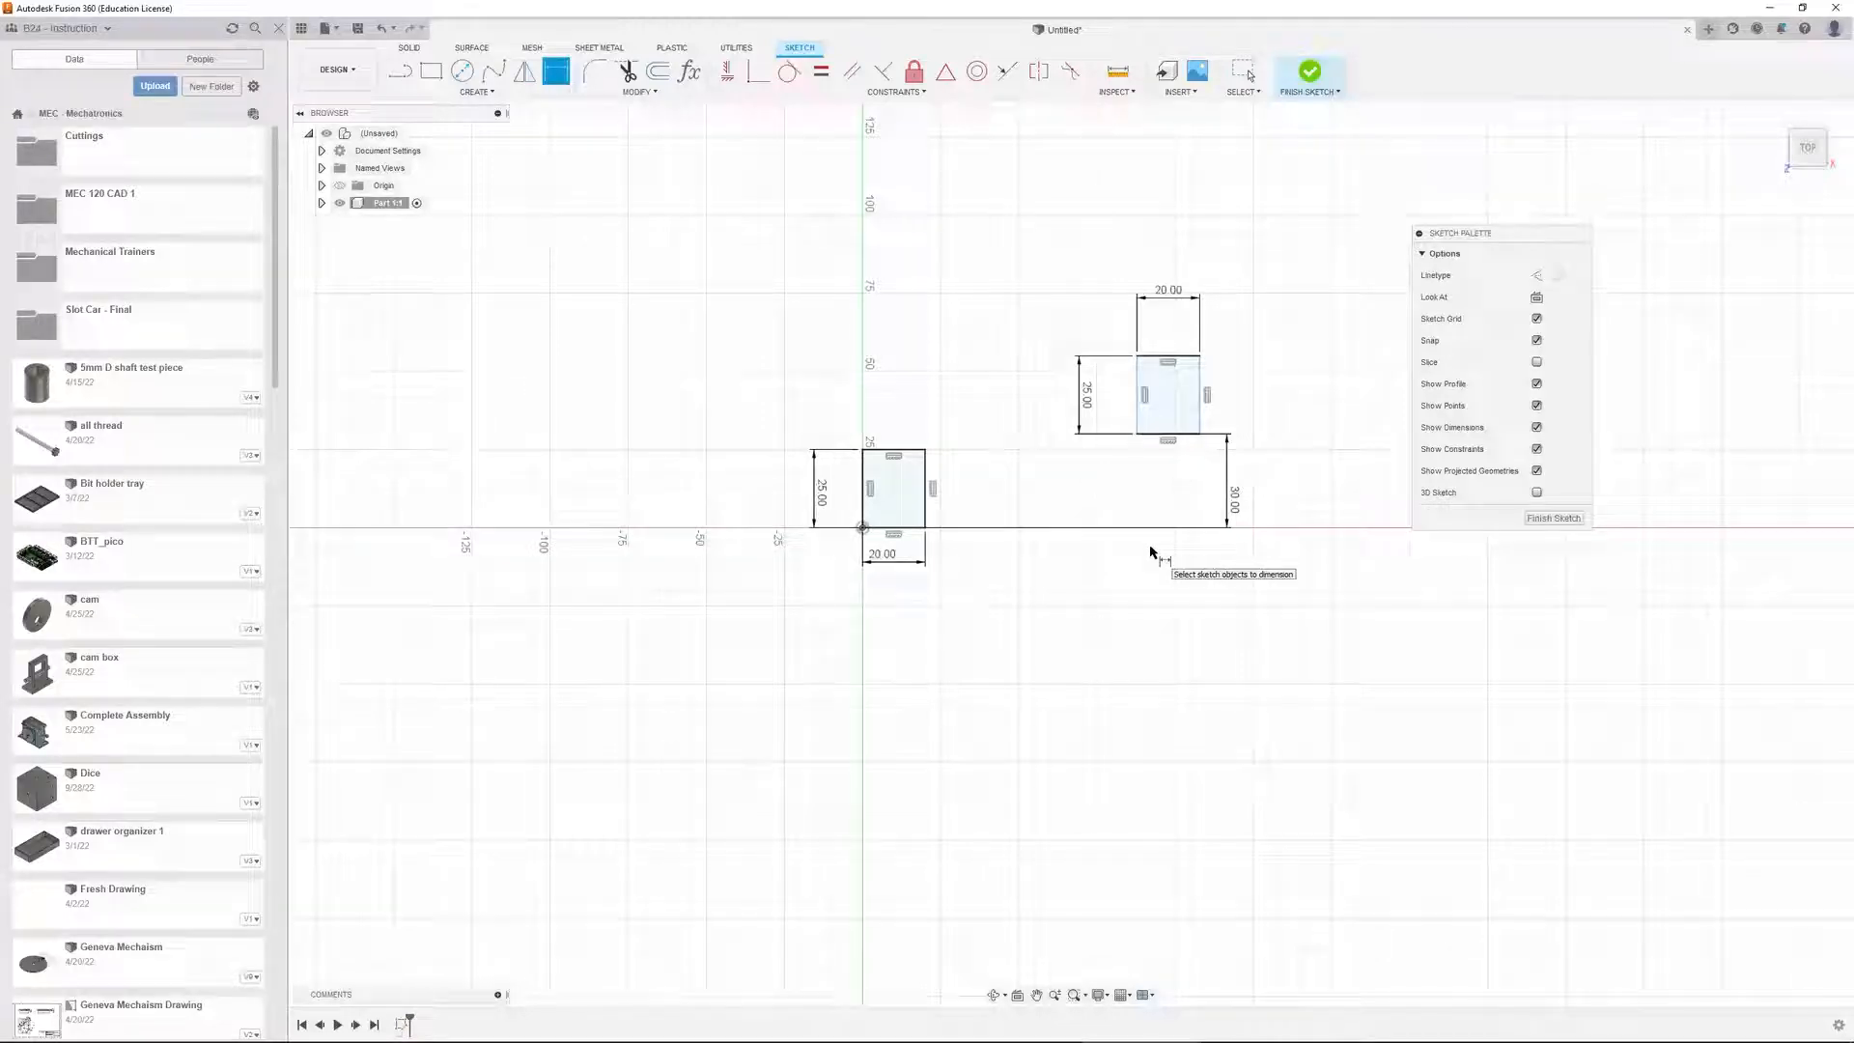
Dimension the horizontal distance from the origin to the second rectangle's left edge as 100 mm and finish the sketch
click(1137, 394)
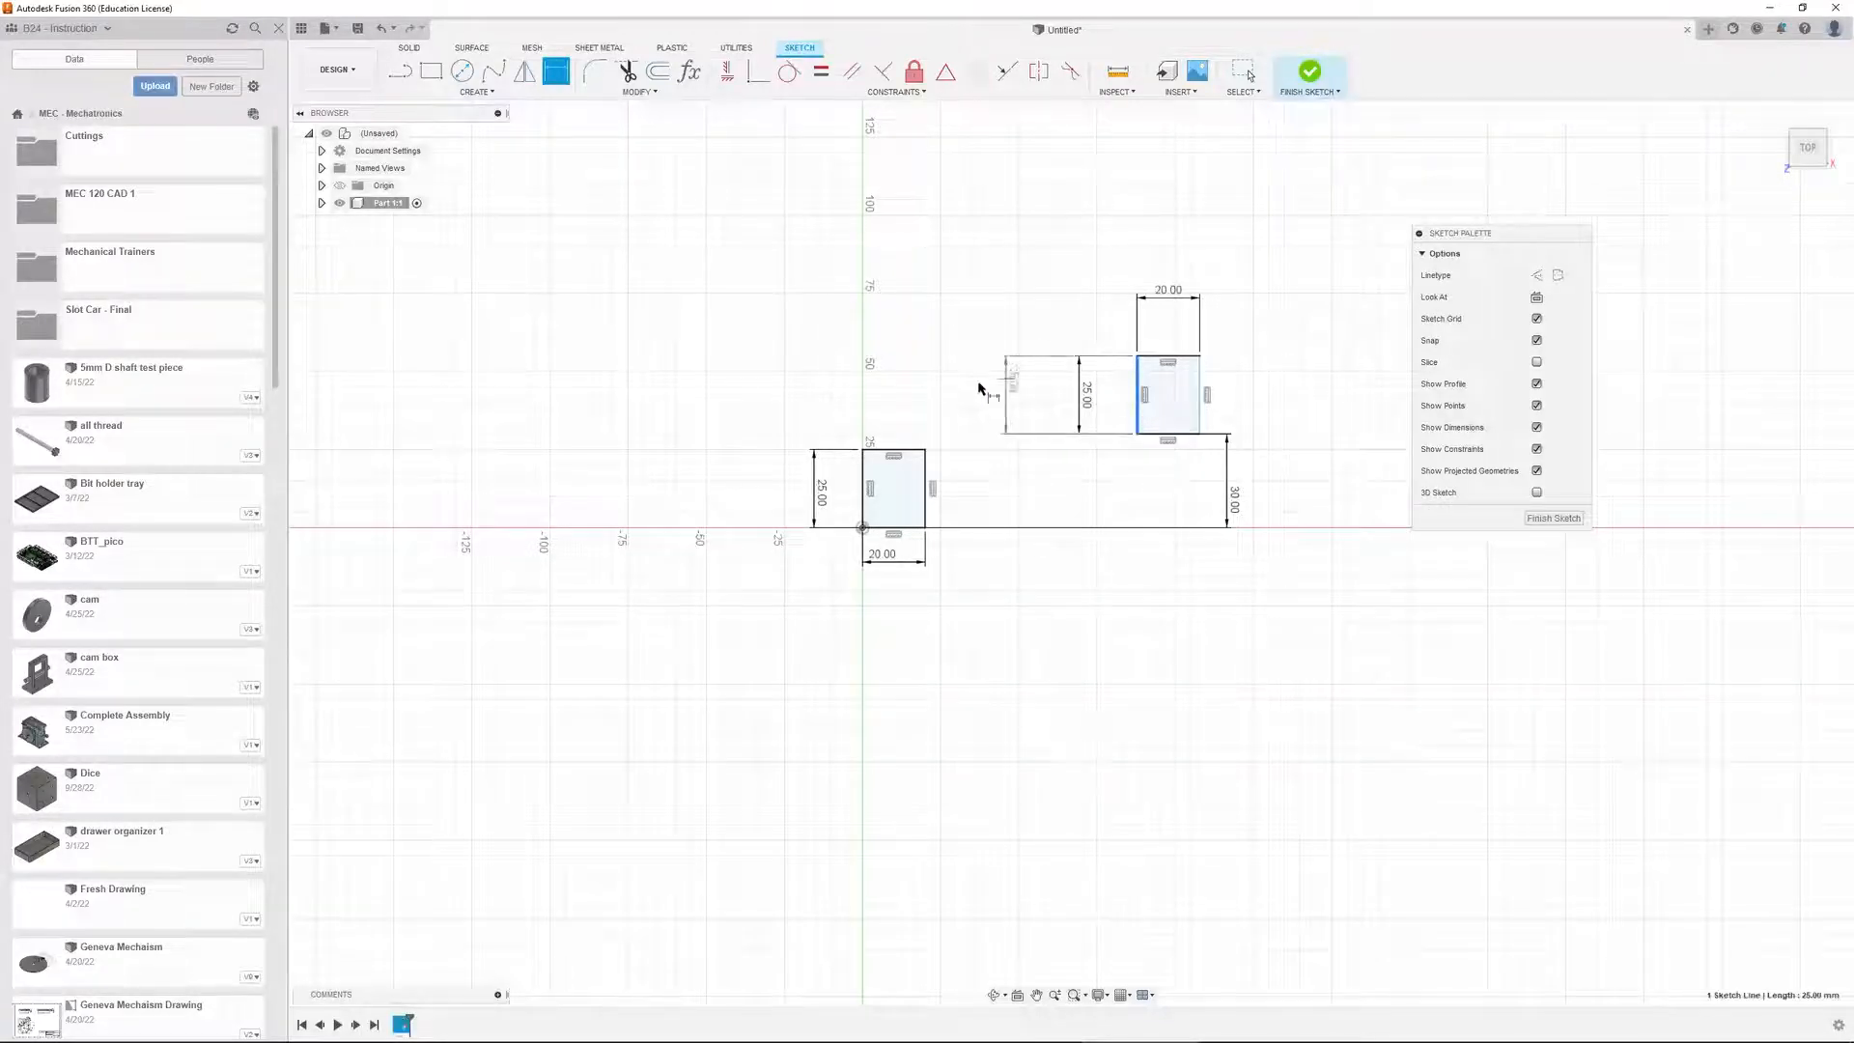
click(862, 527)
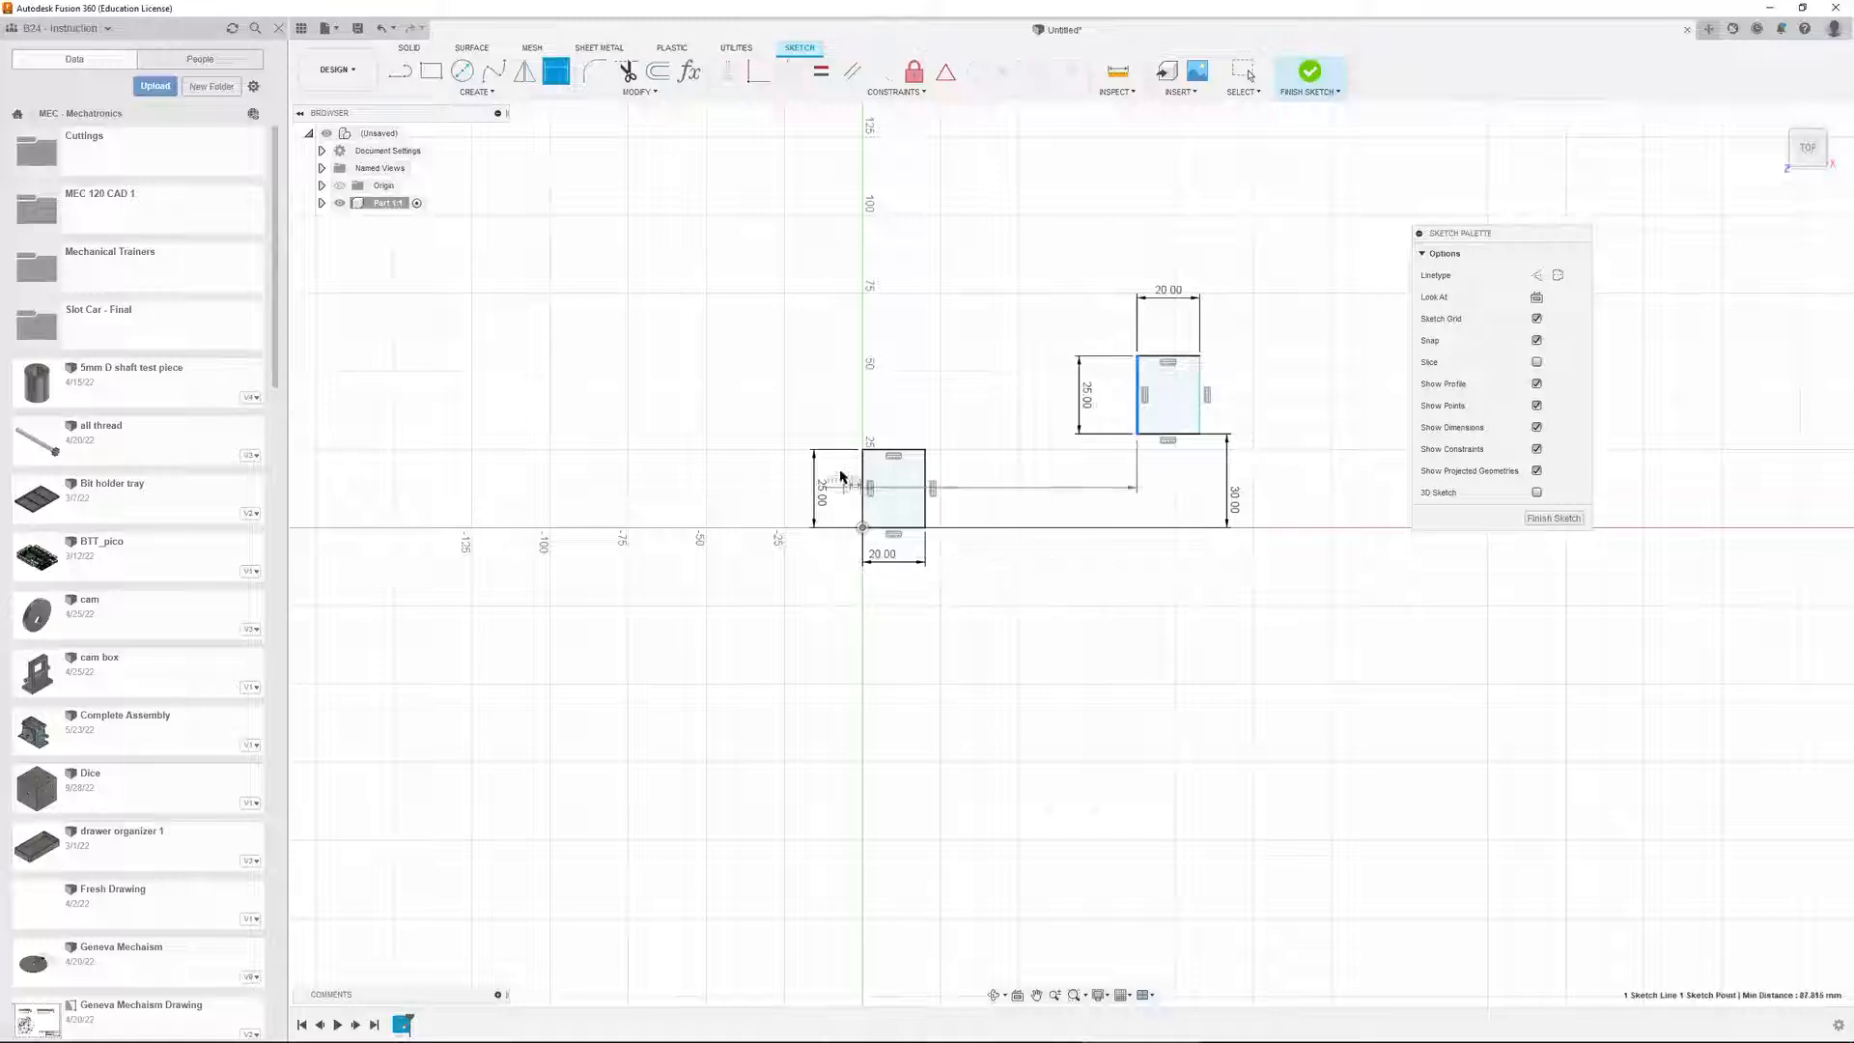
click(956, 370)
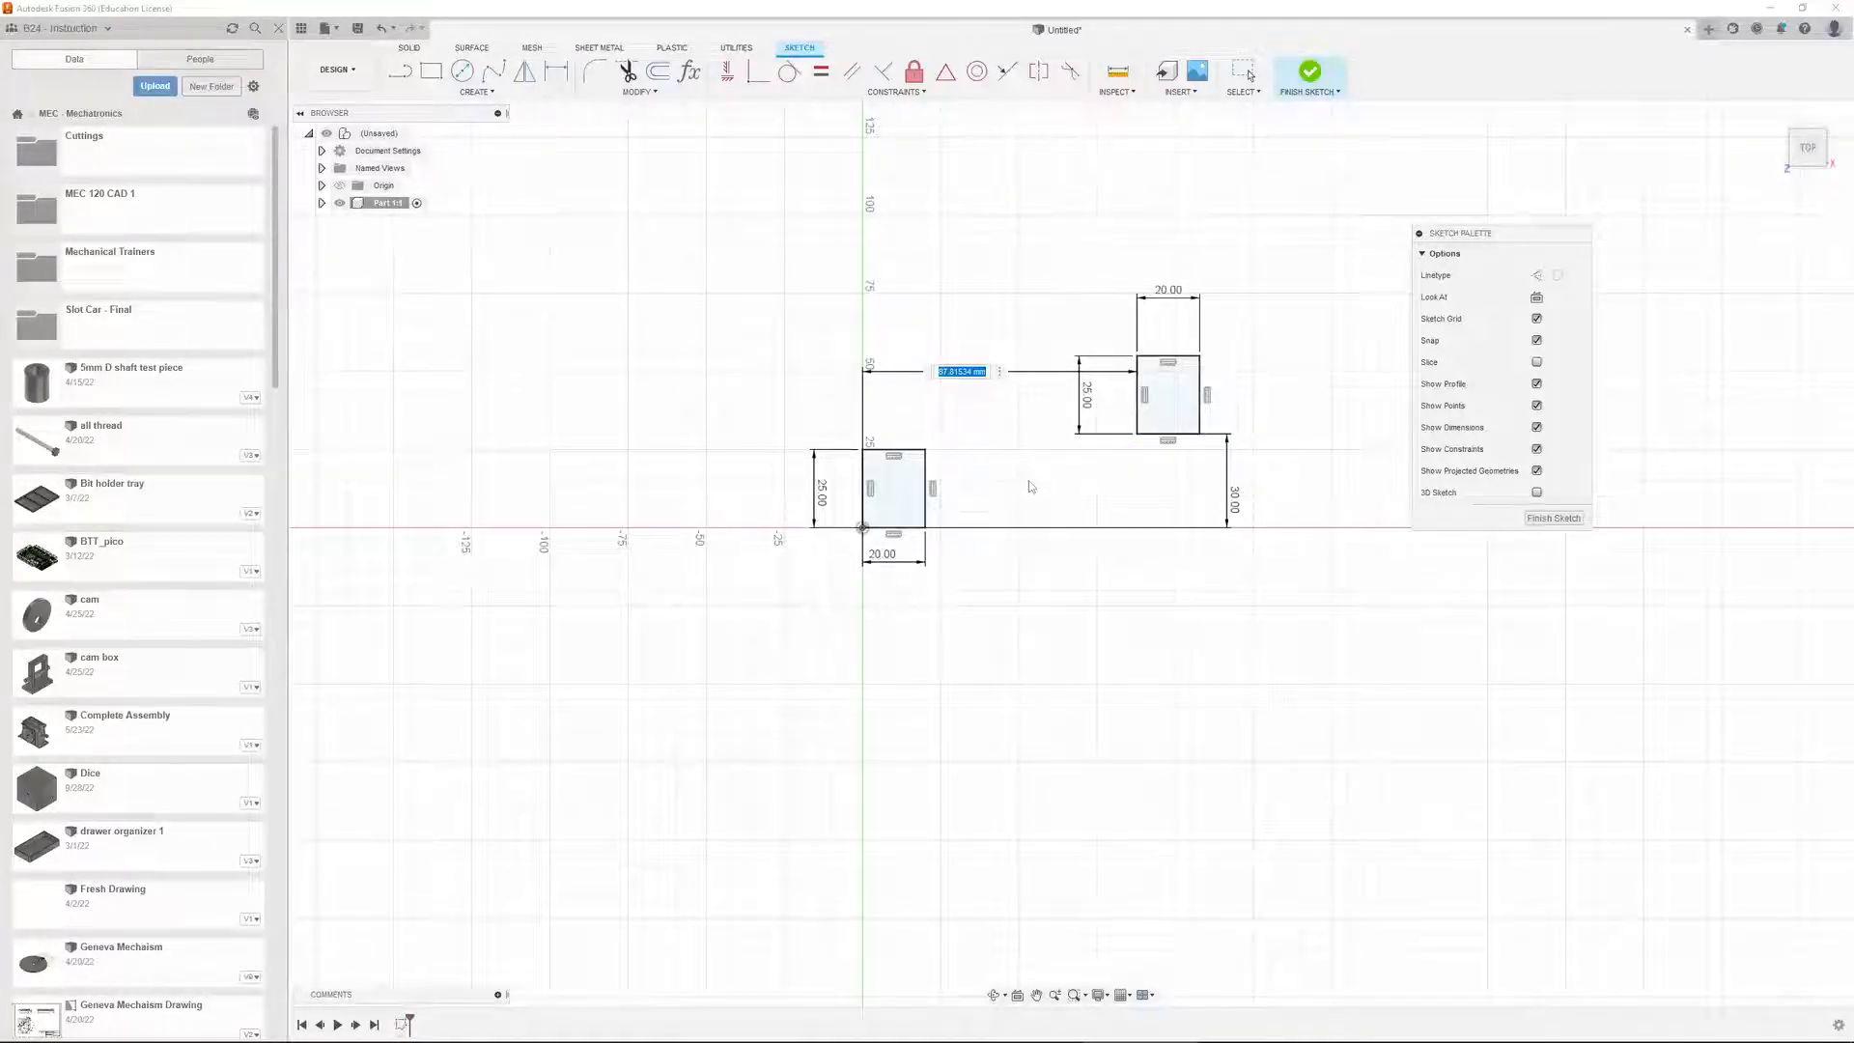
text(100)
key(Return)
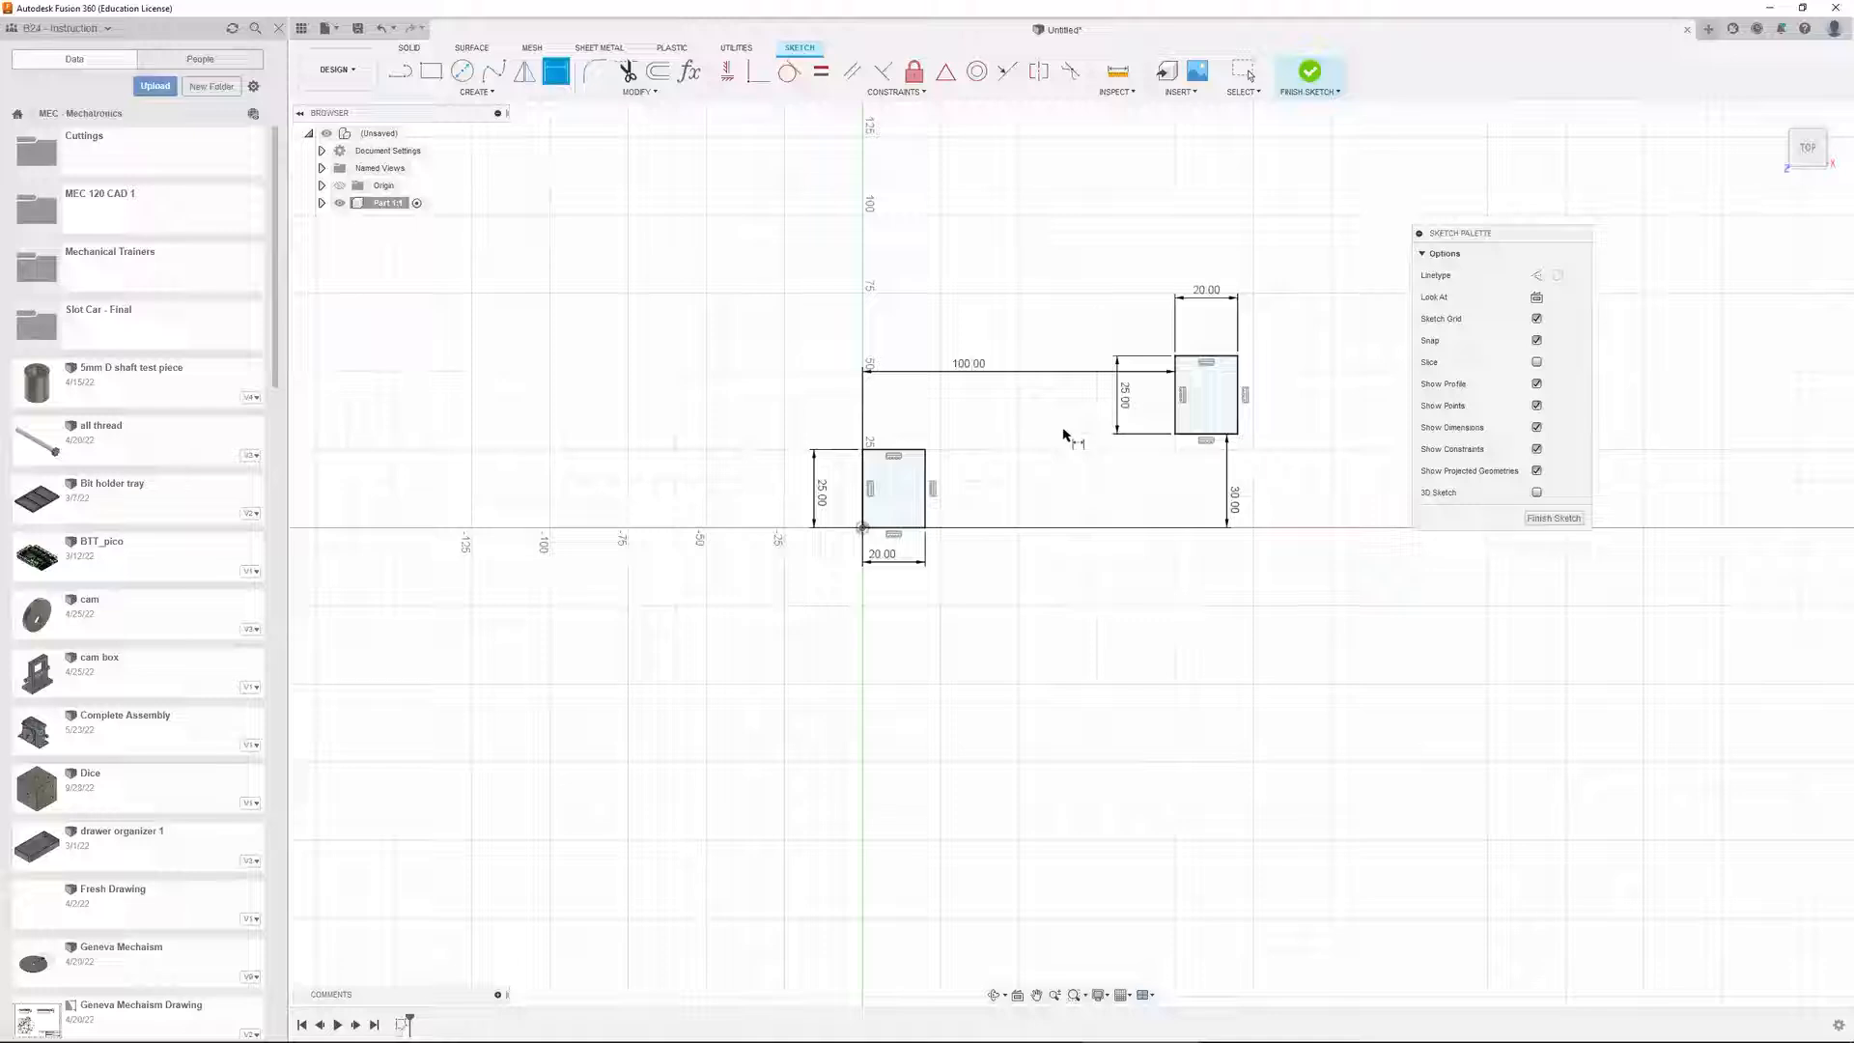
click(1250, 74)
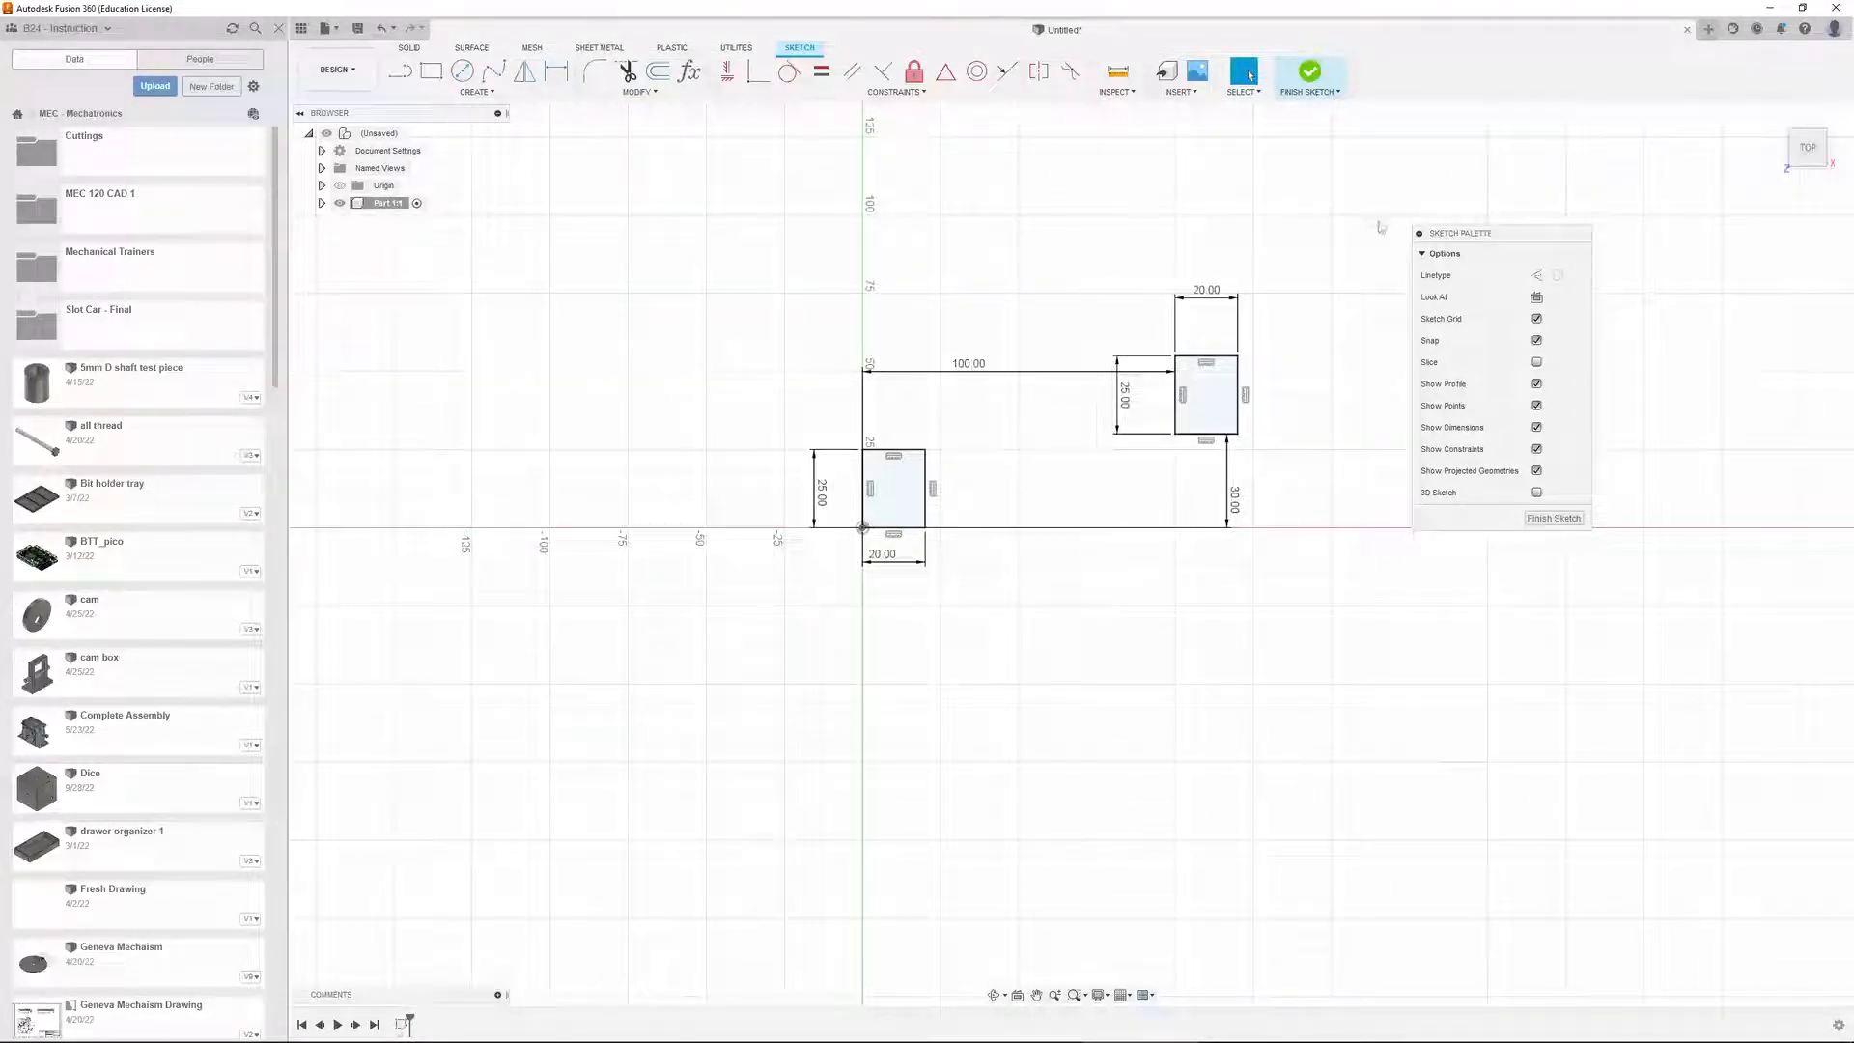
scroll(1310, 258, up, 3)
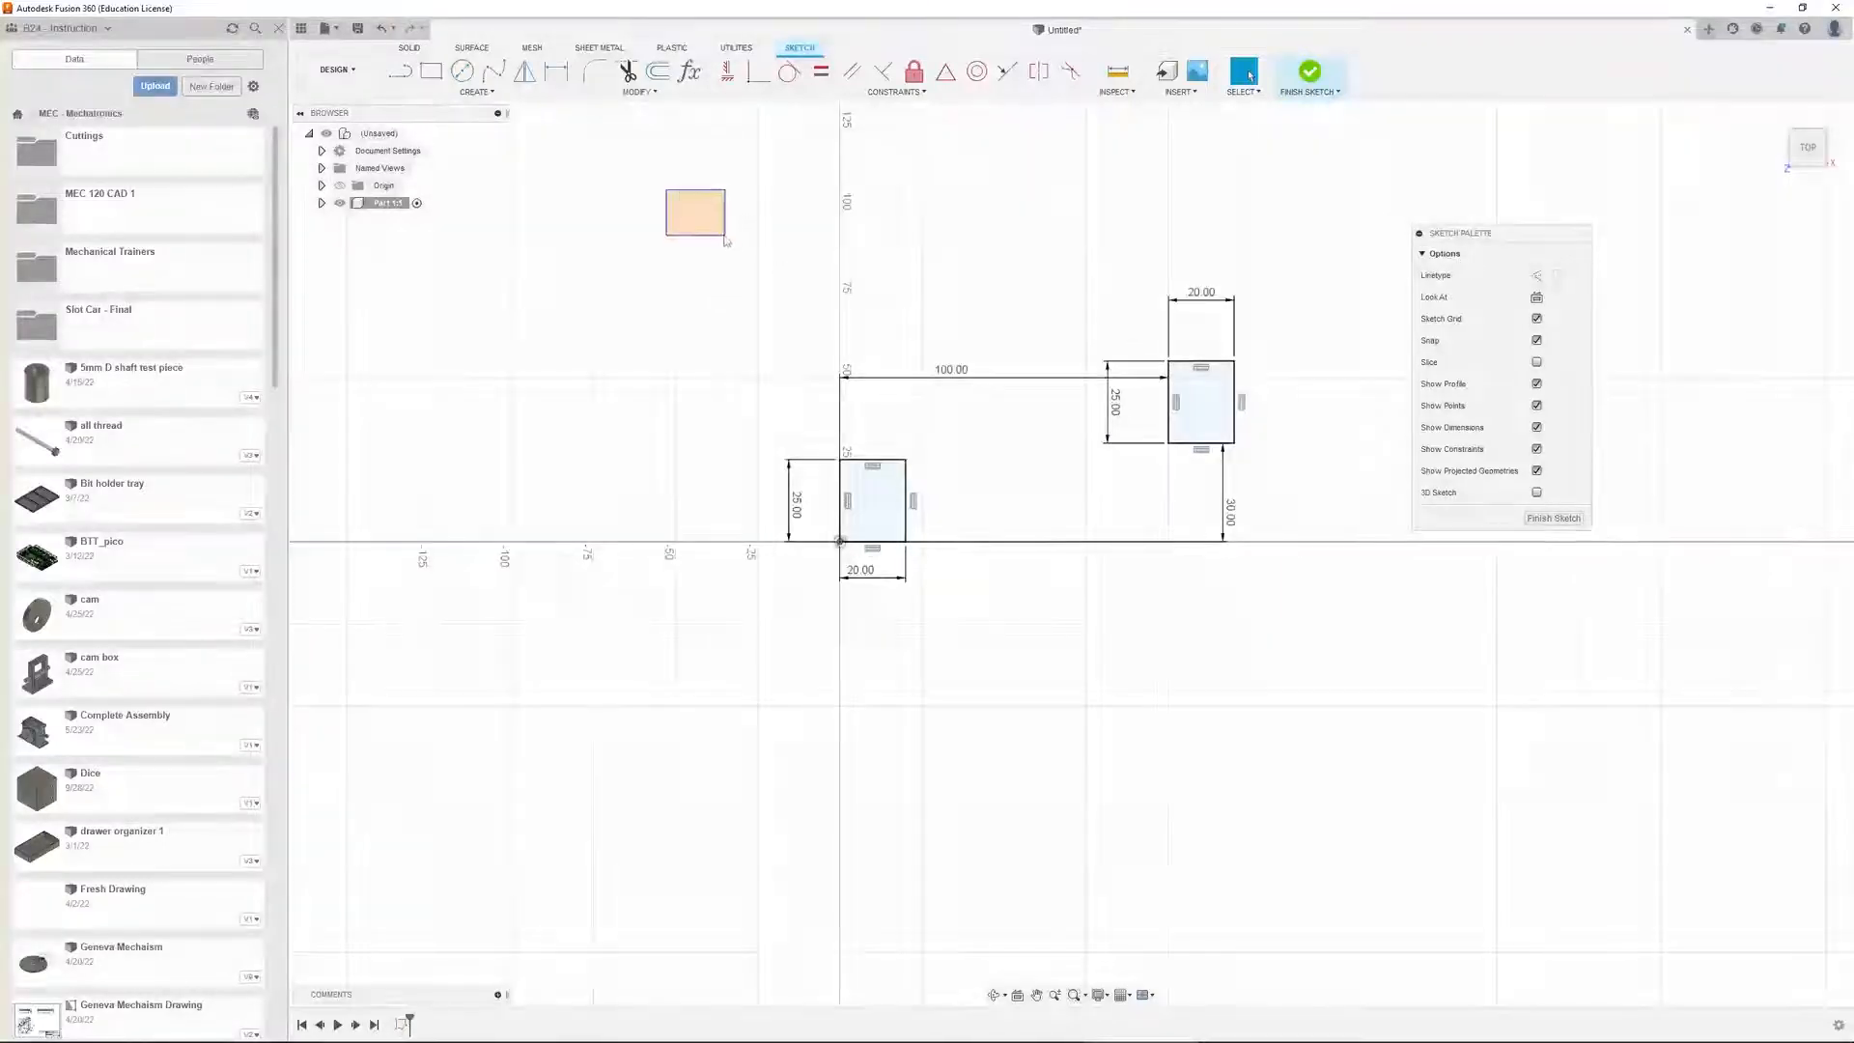
click(1305, 81)
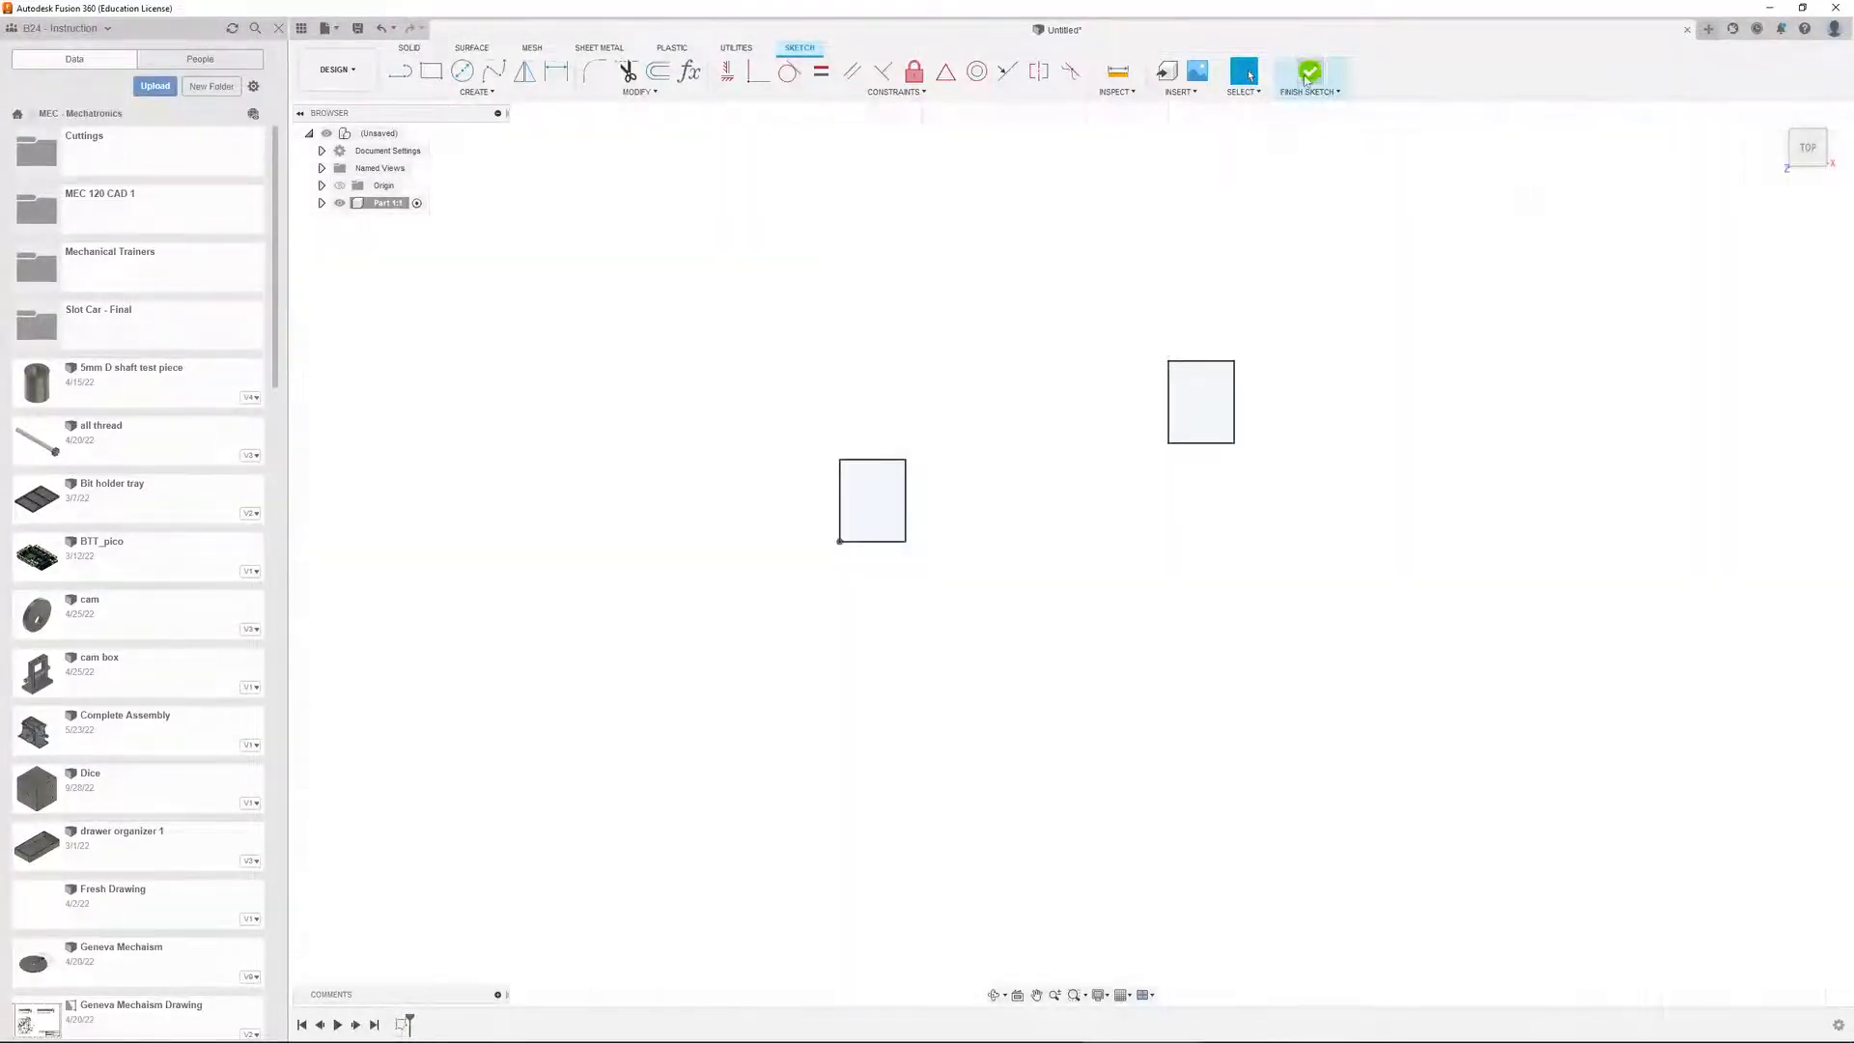
Open a new design and create an internal component named Part 2 in it
click(1708, 29)
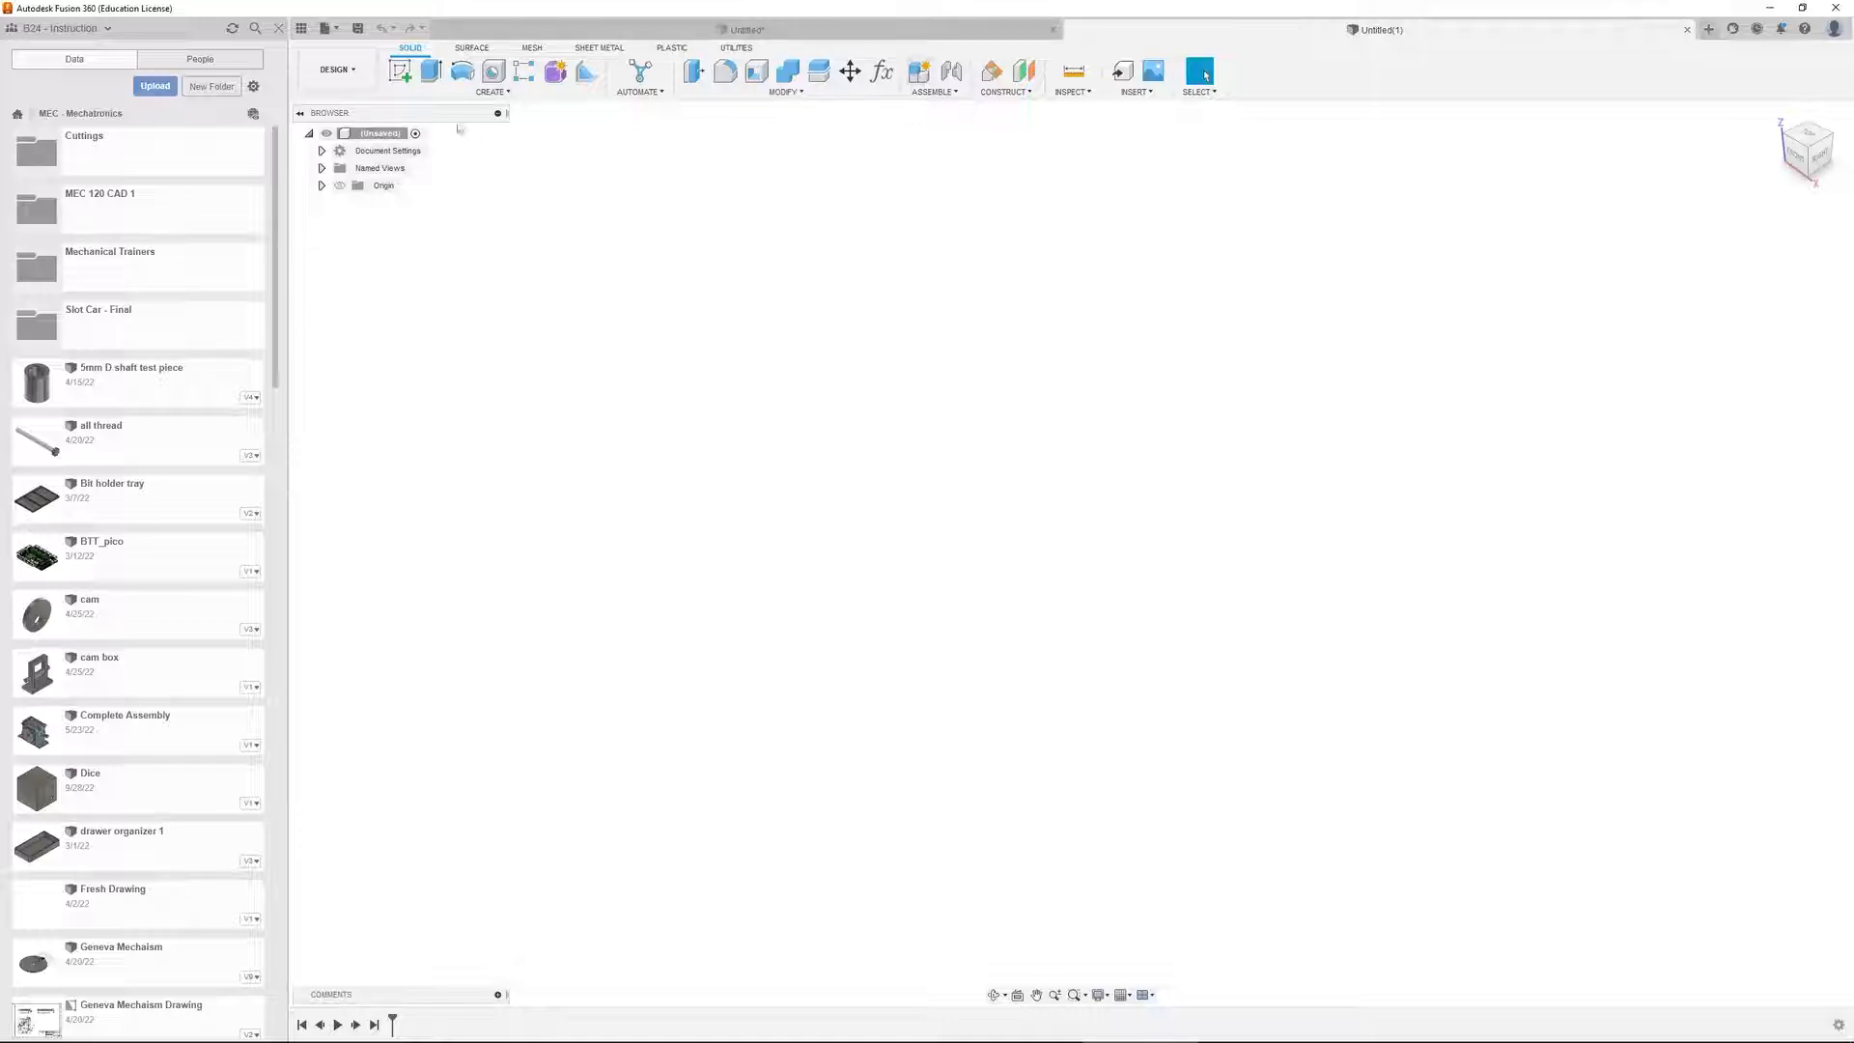
click(919, 71)
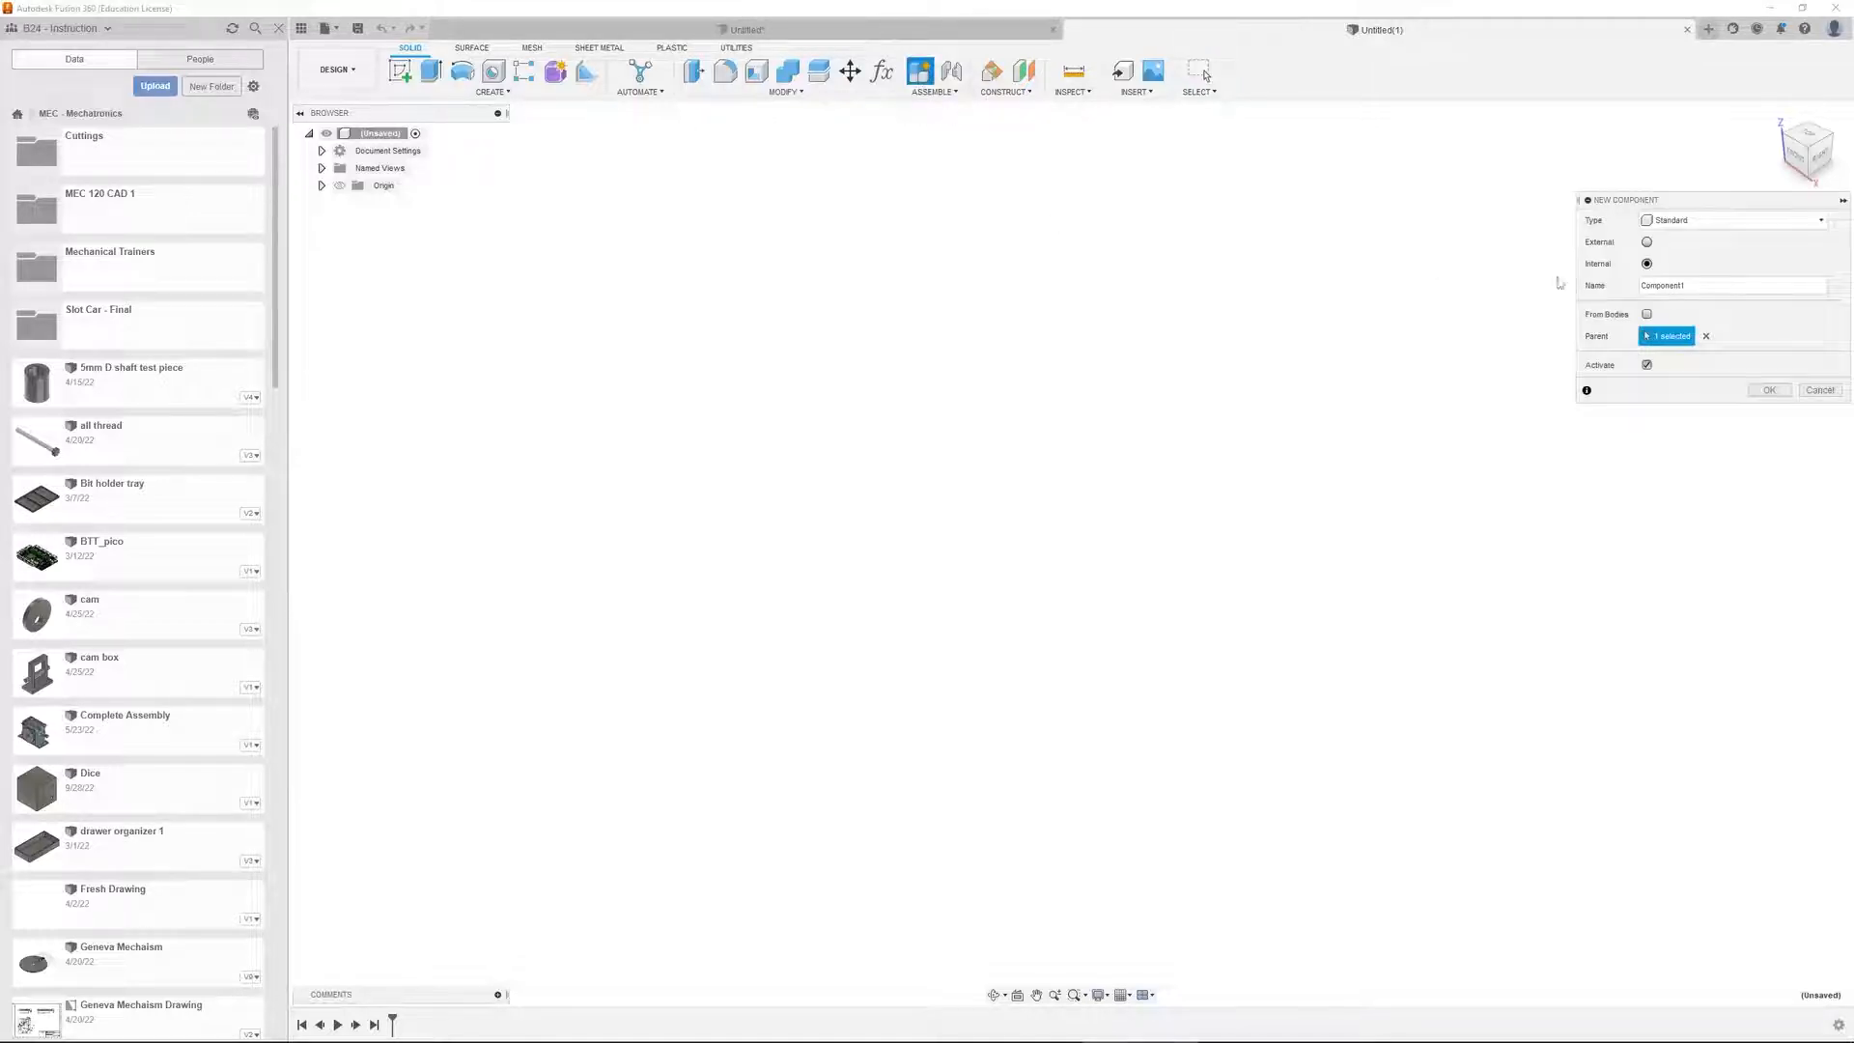
drag(1701, 283, 1630, 300)
text(Part 2)
key(Return)
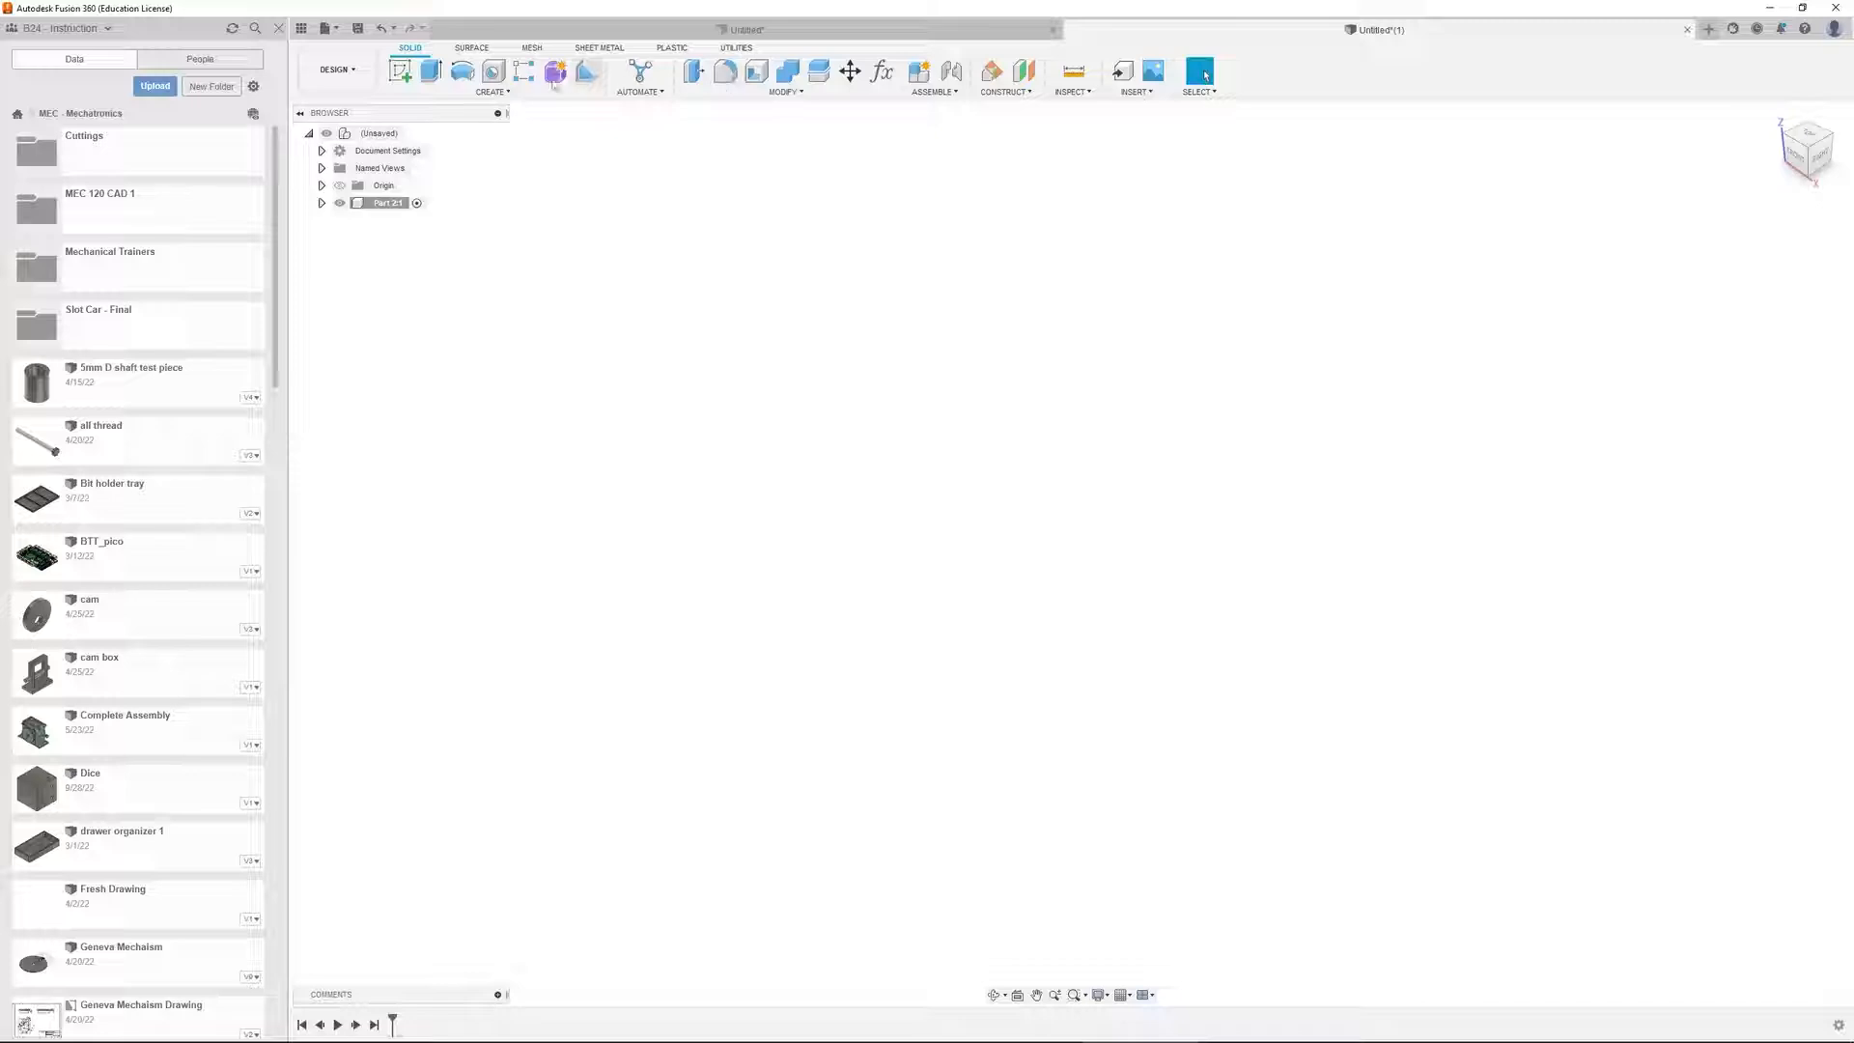
Start a sketch on the horizontal origin plane of the Part 2 component
click(402, 76)
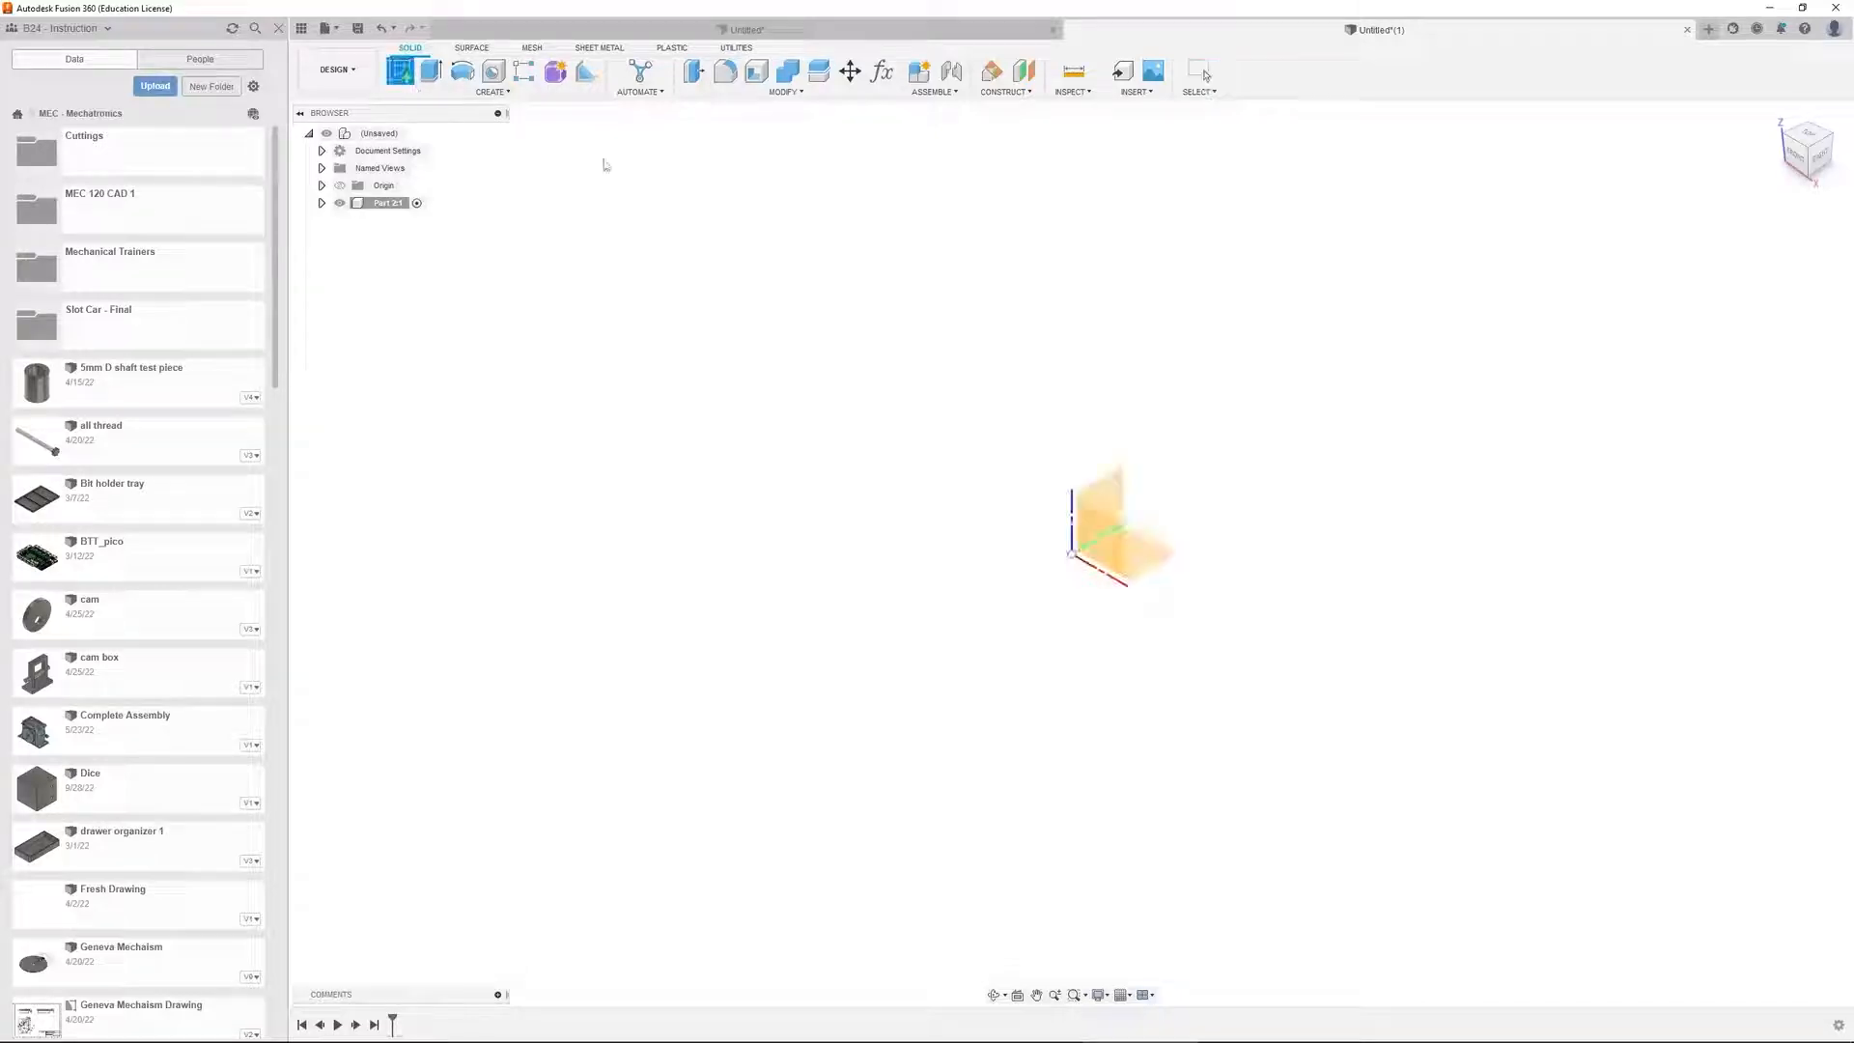
click(1153, 551)
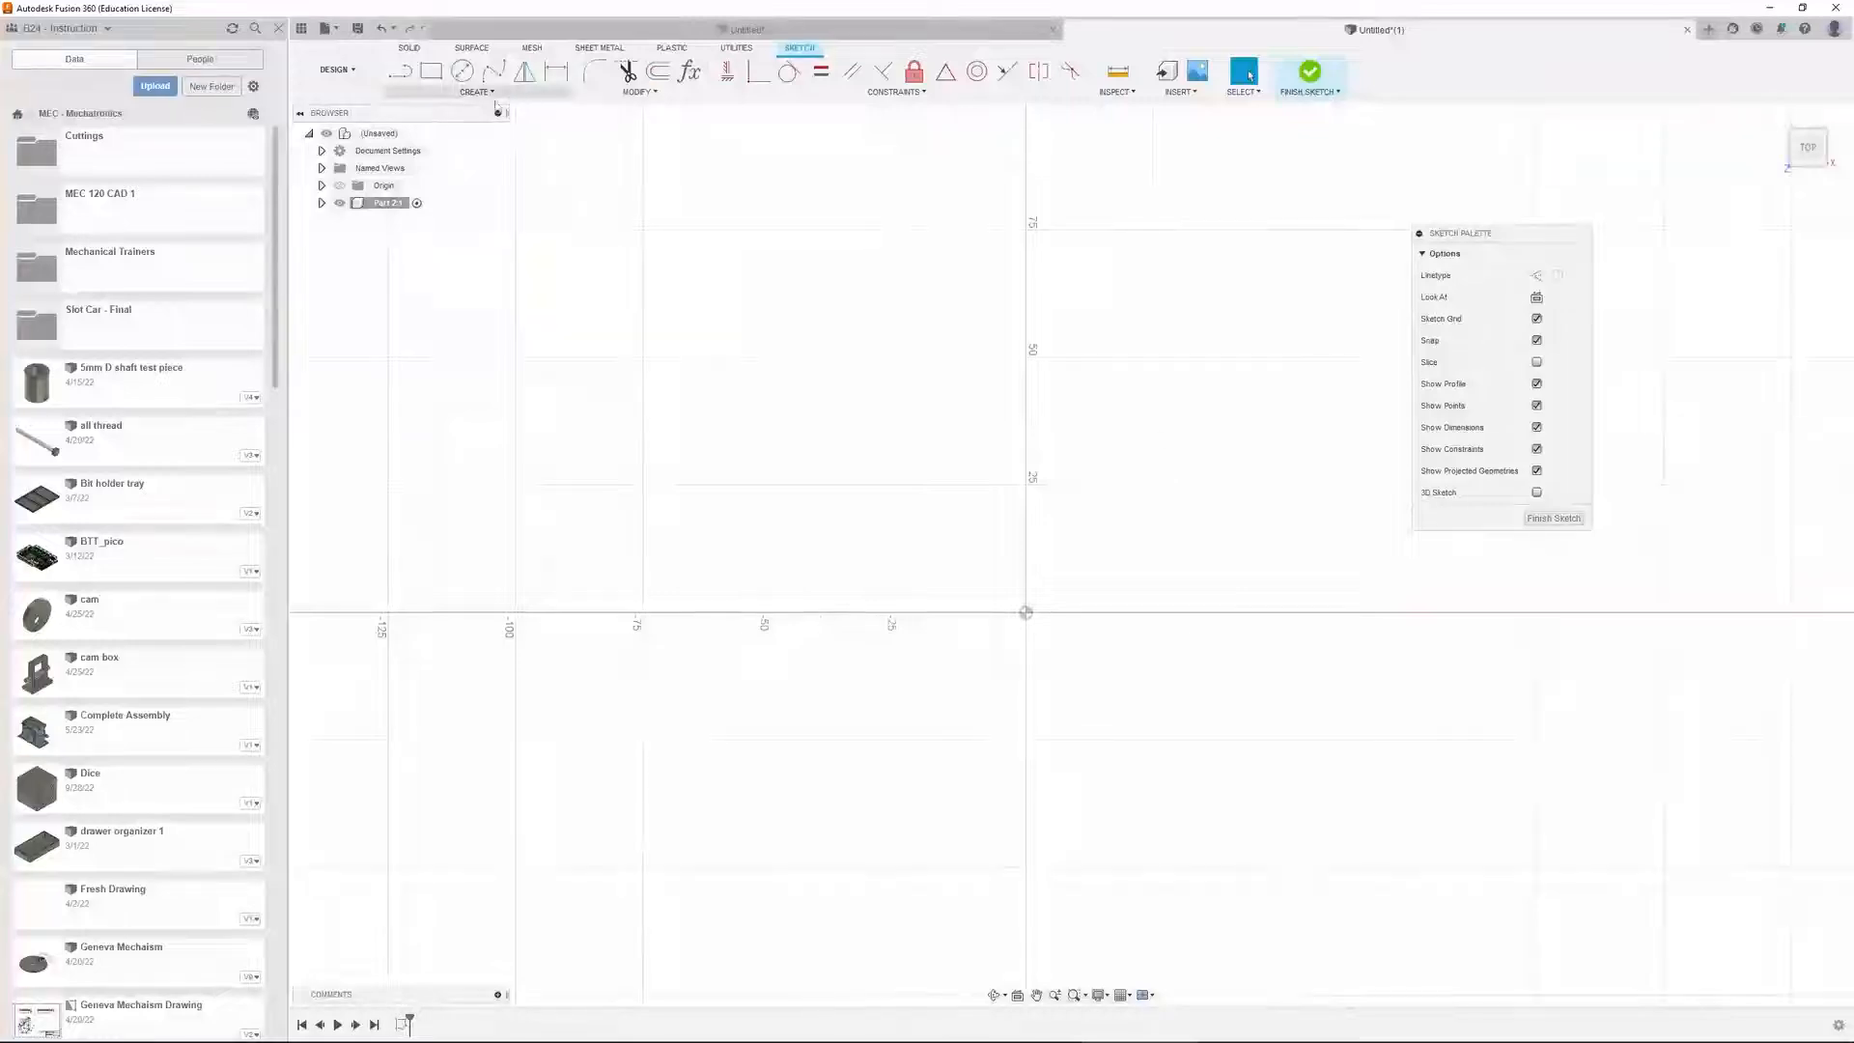
Draw a center-diameter circle about 24.5 mm across above and left of the origin, and another about 20 mm across centered on the origin
click(462, 71)
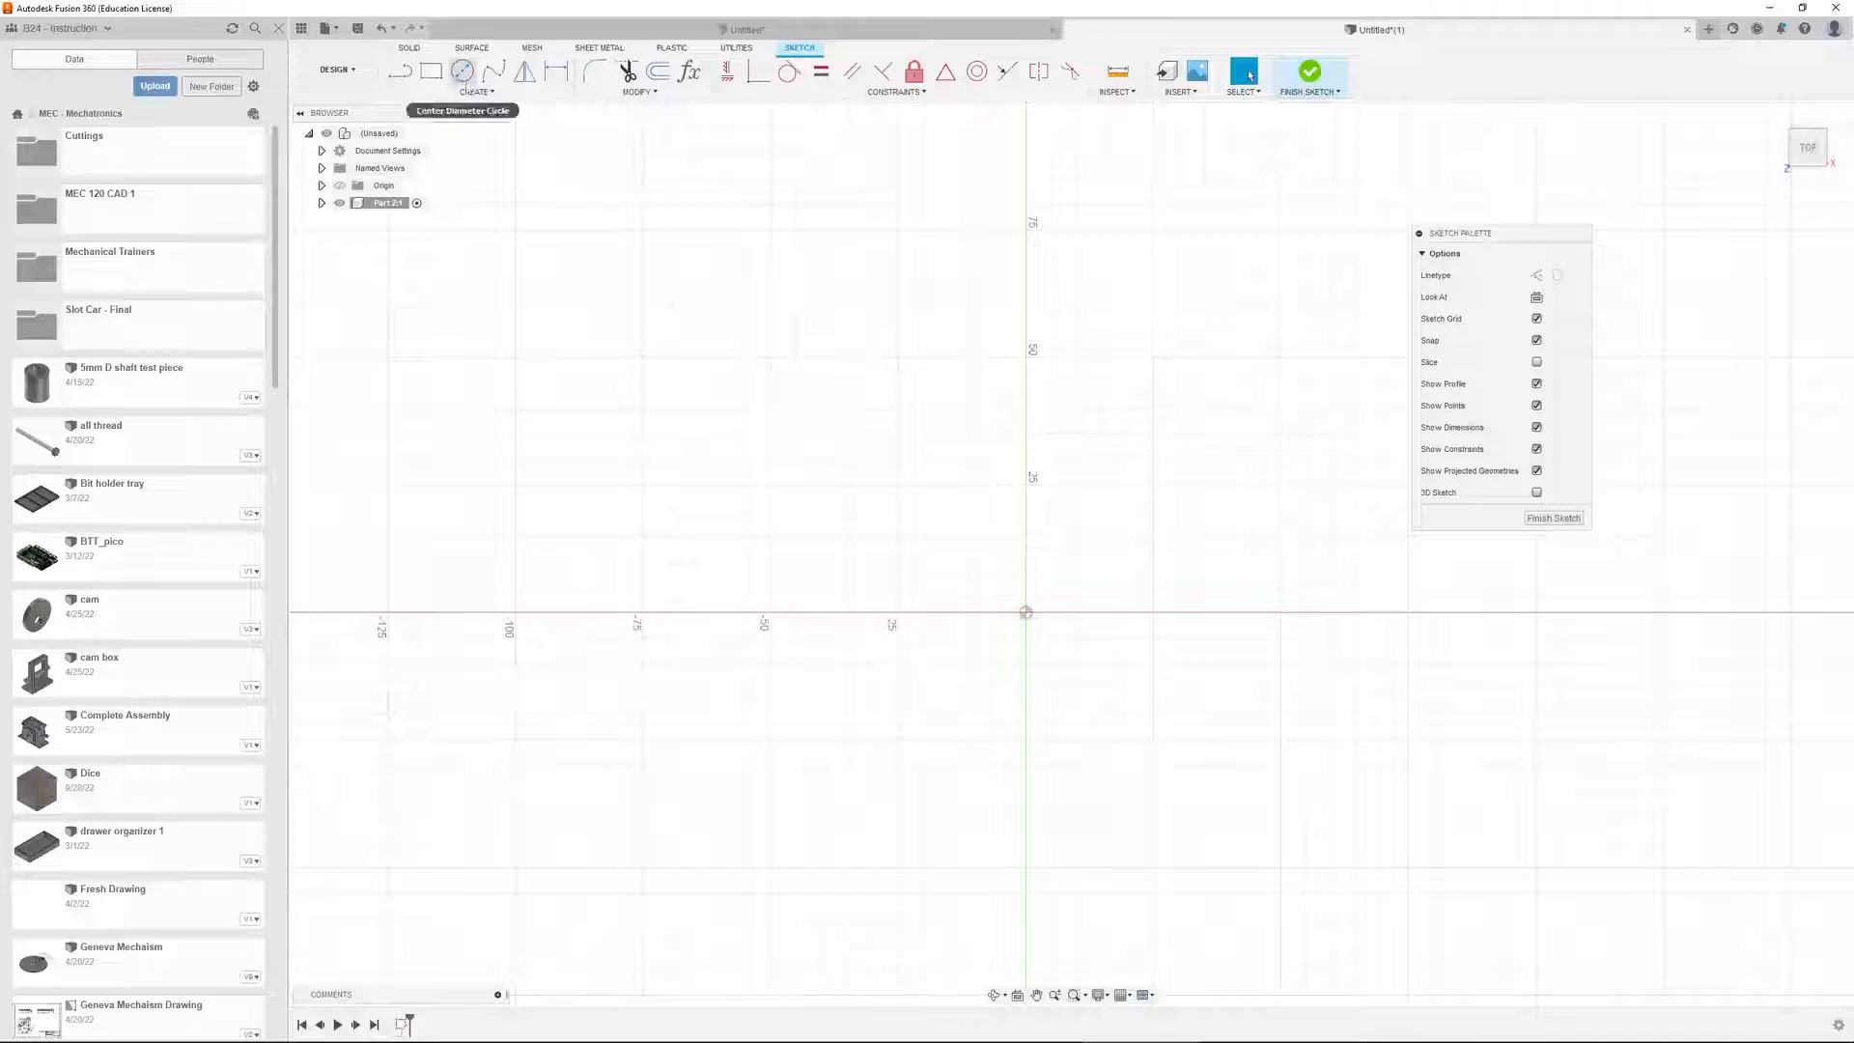
click(463, 71)
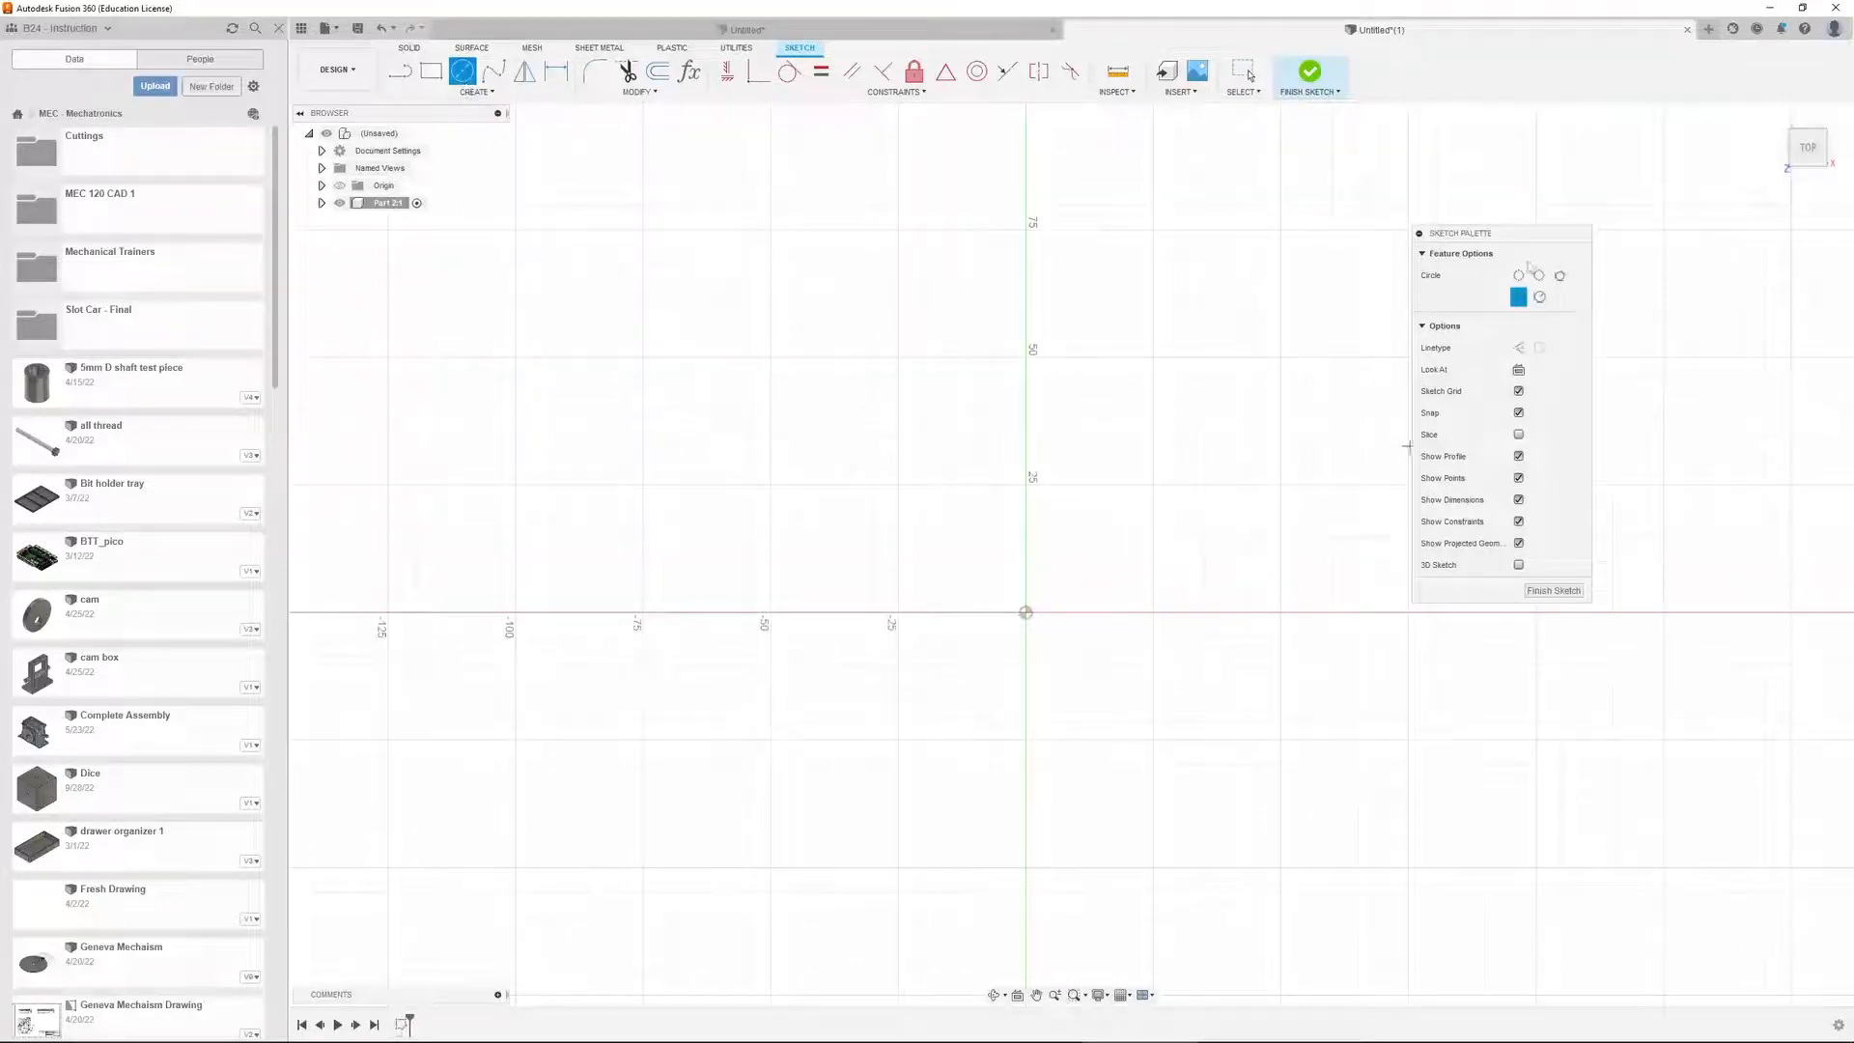
drag(1512, 242, 1580, 239)
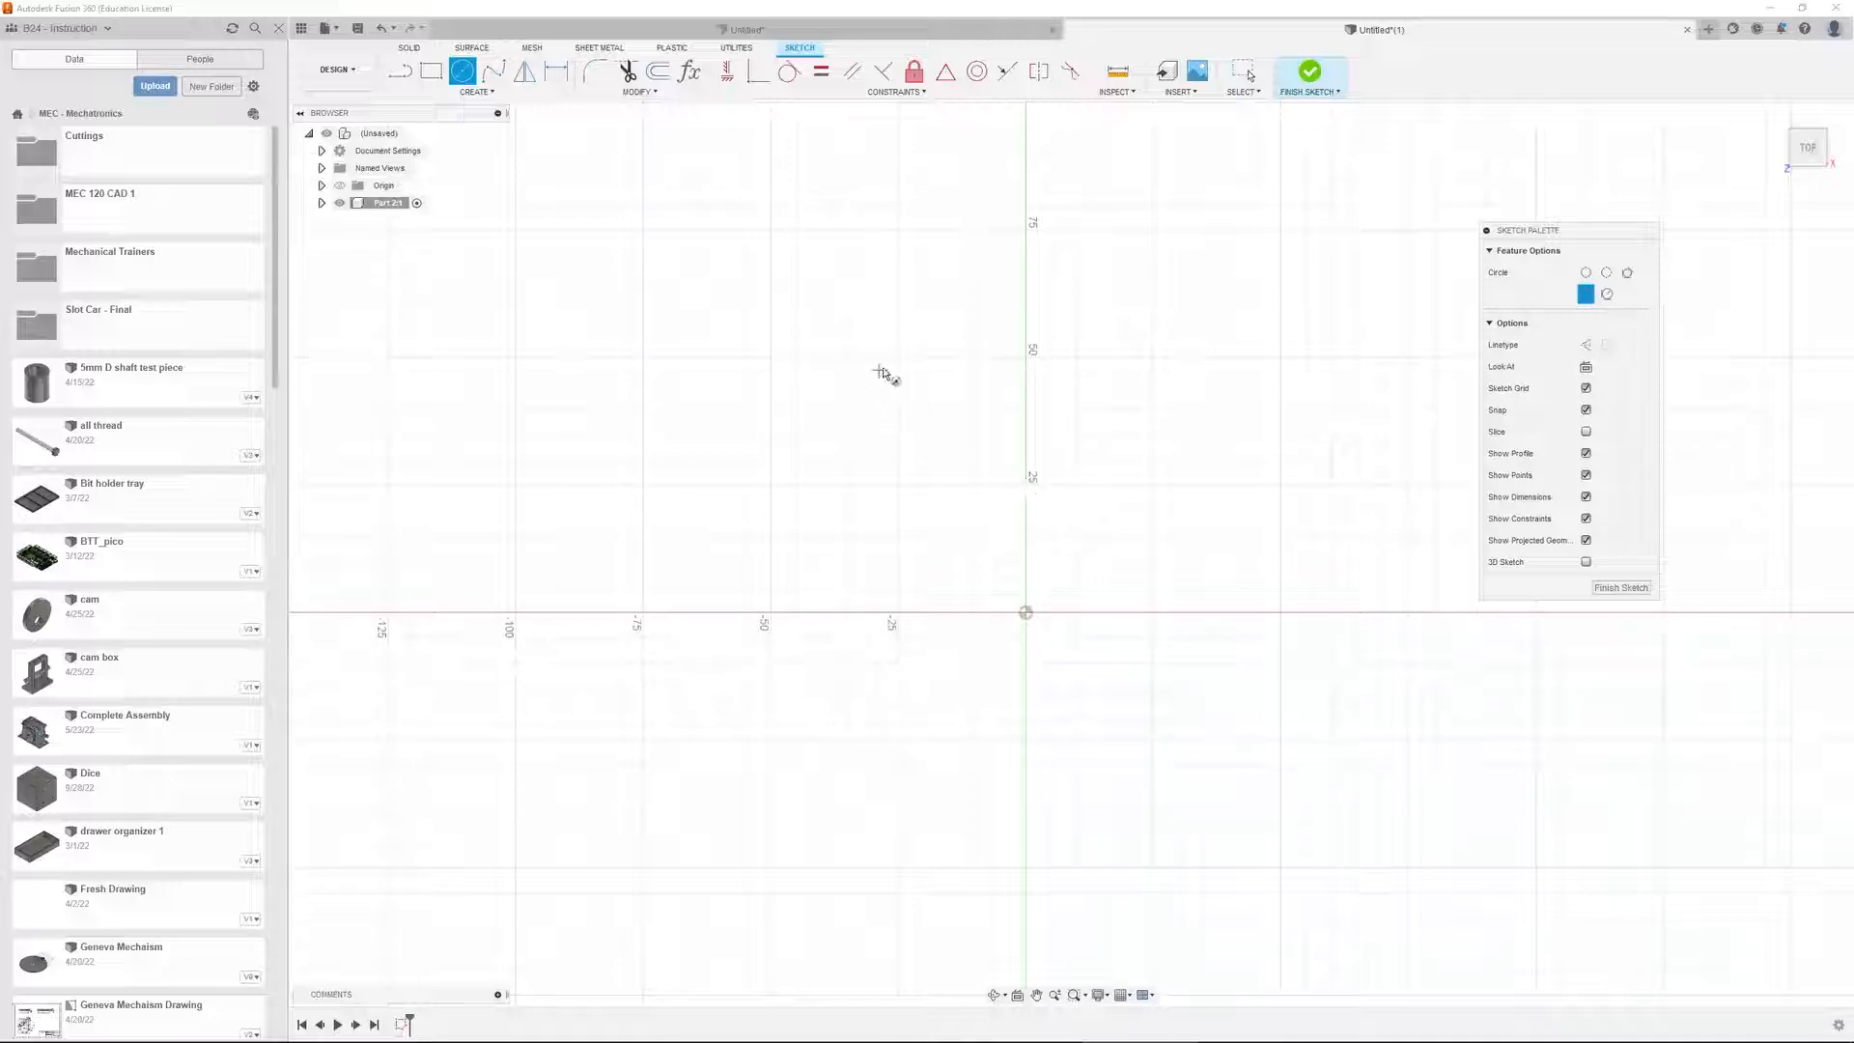
click(898, 357)
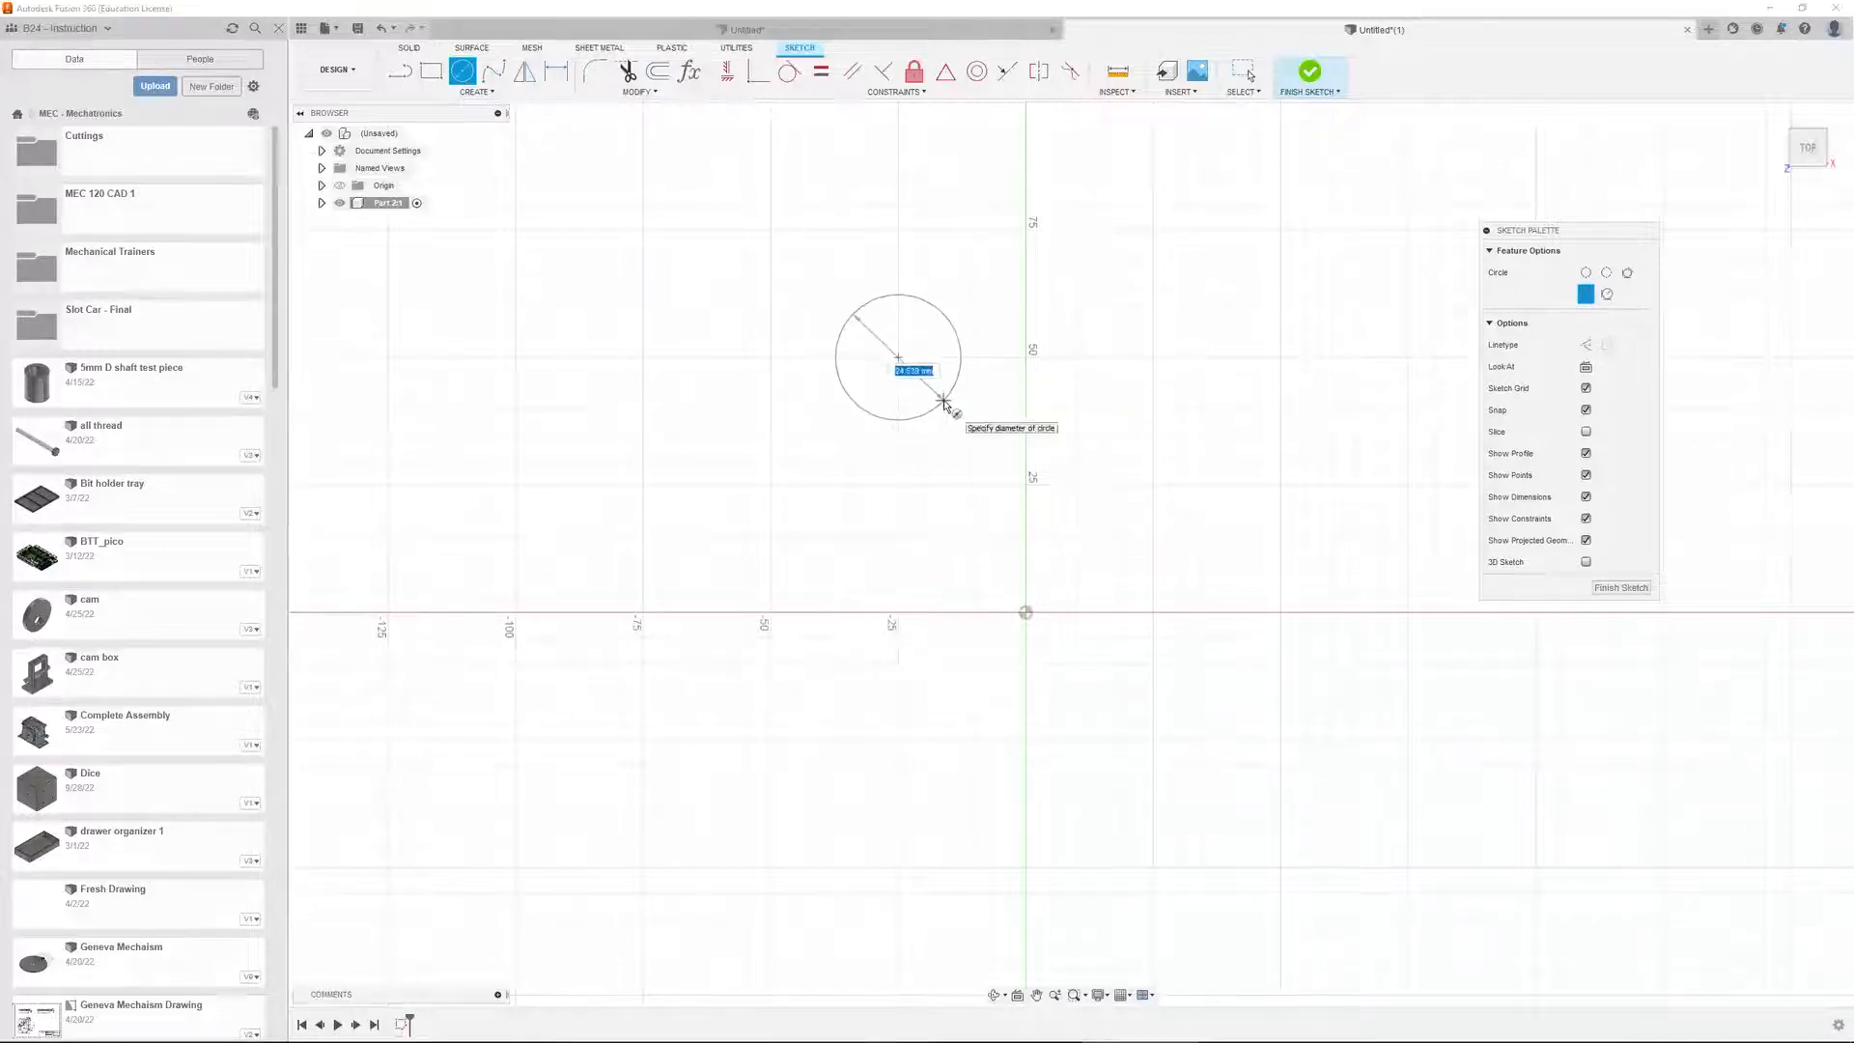
click(943, 401)
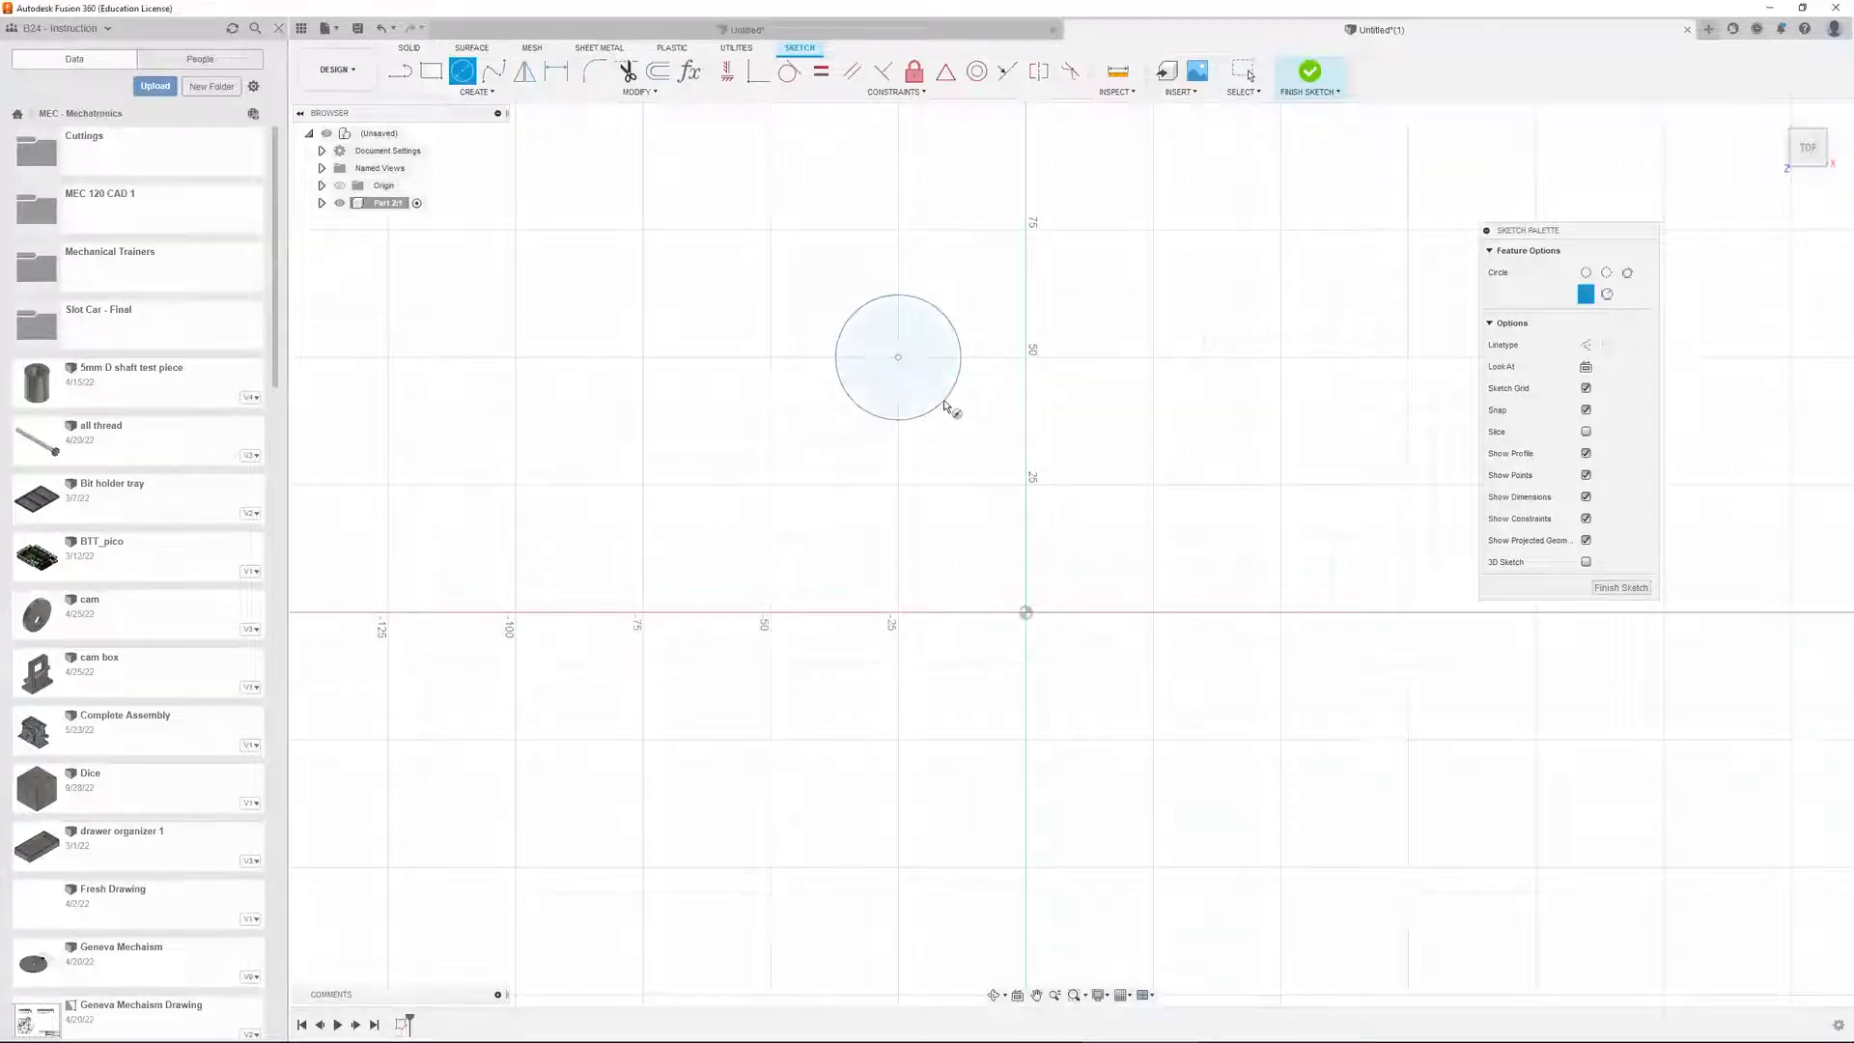
click(1025, 612)
click(1077, 614)
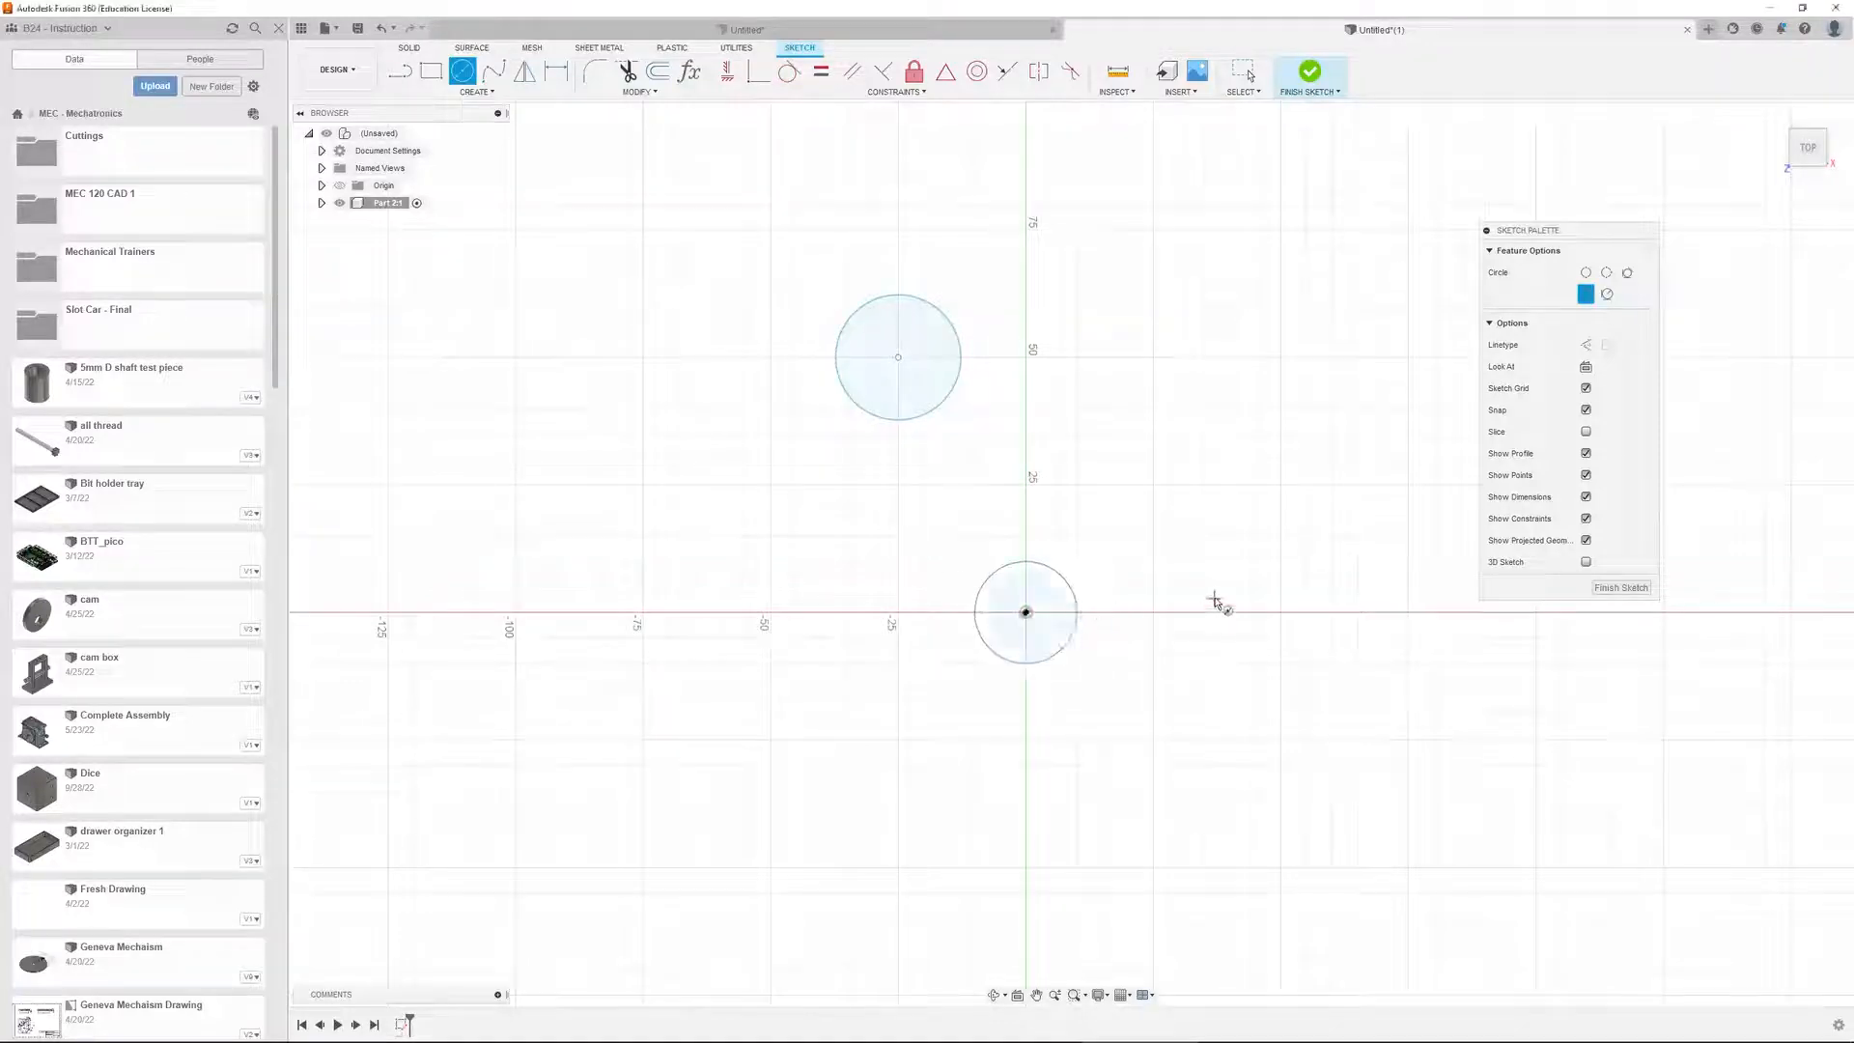
Draw two more circles, about 15 mm across above and right of the origin and about 23 mm across to its left
click(1120, 390)
click(1142, 423)
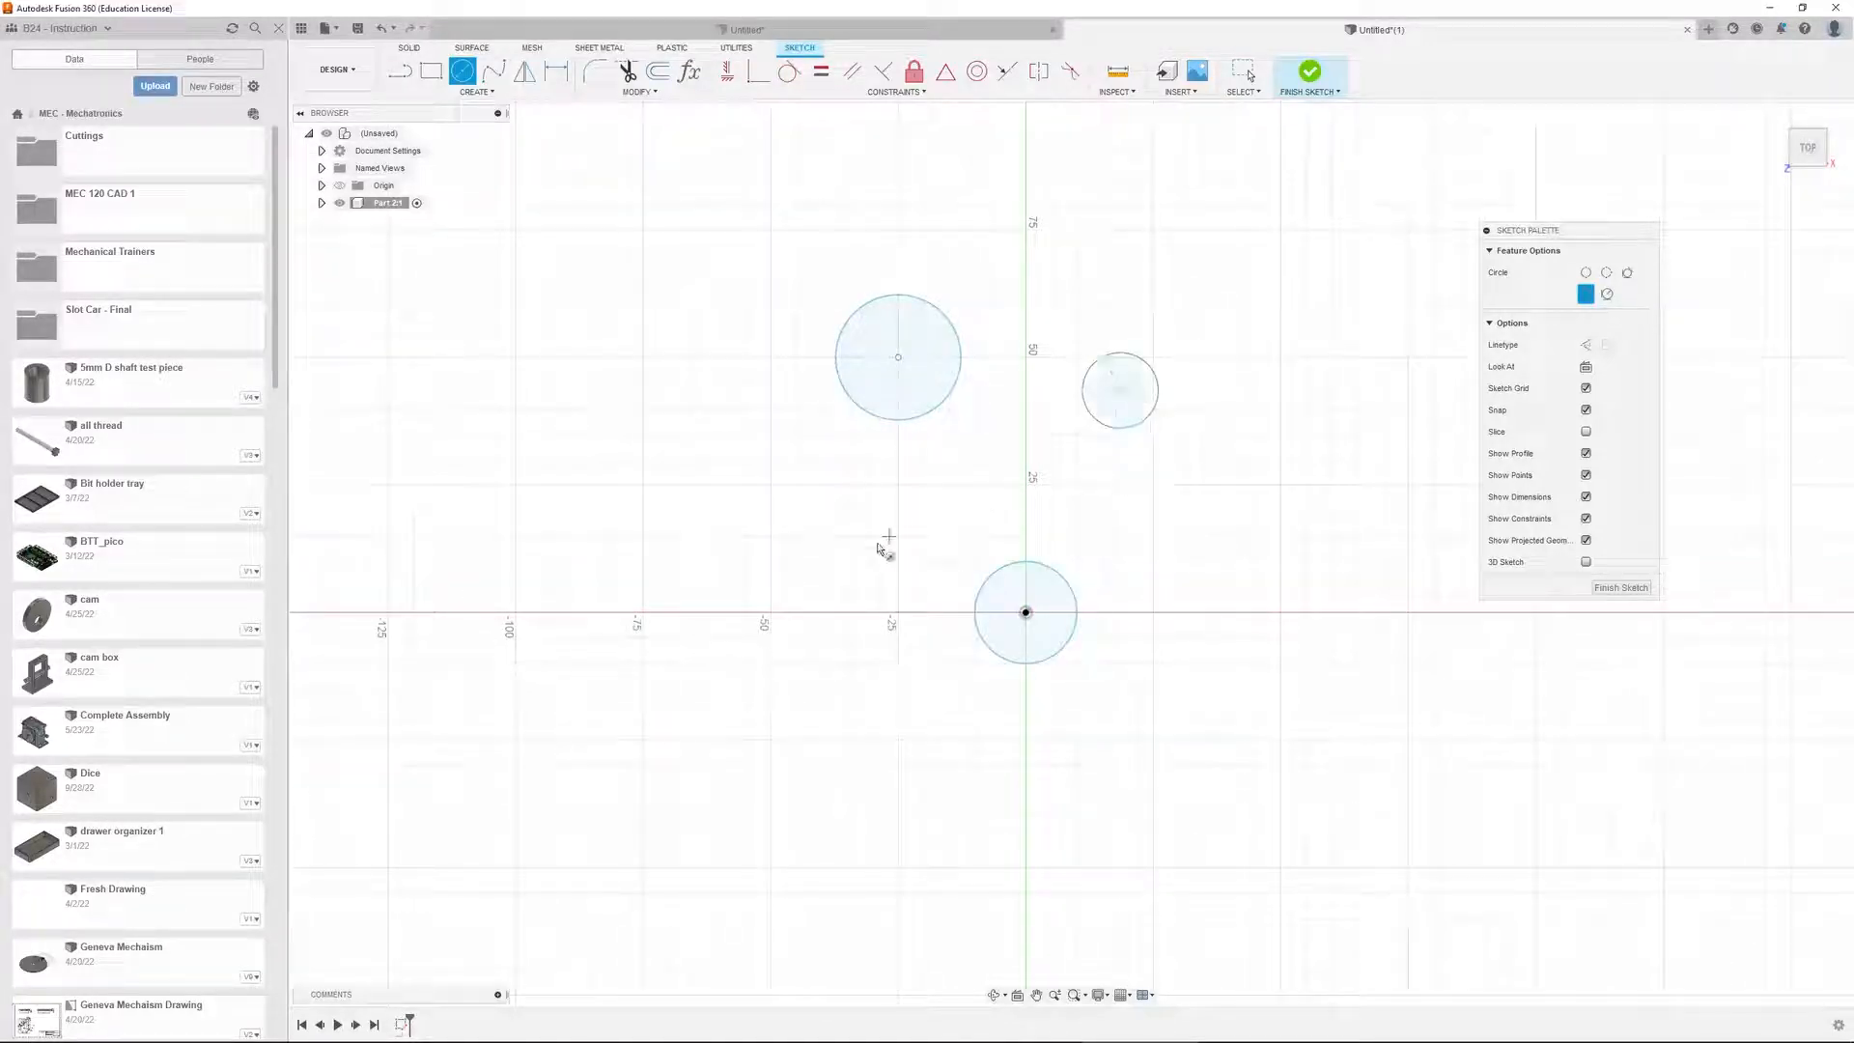
click(742, 555)
click(701, 513)
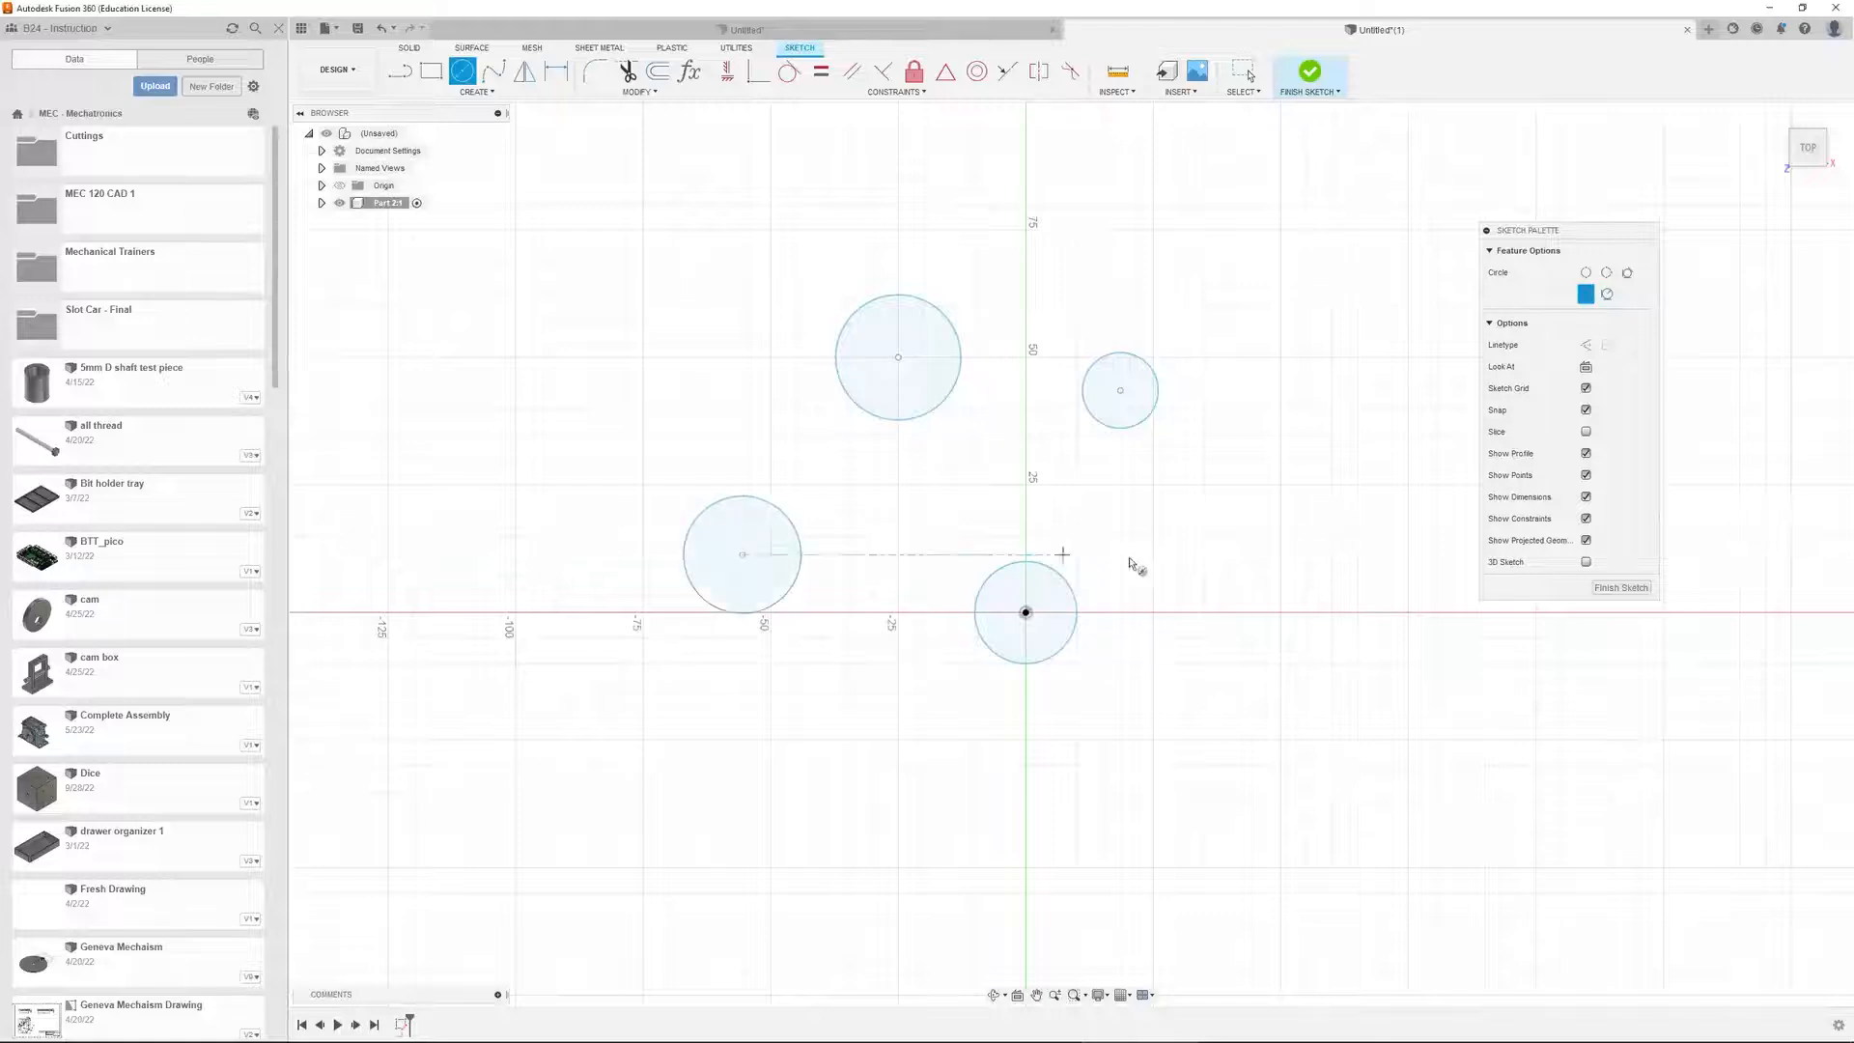
key(Escape)
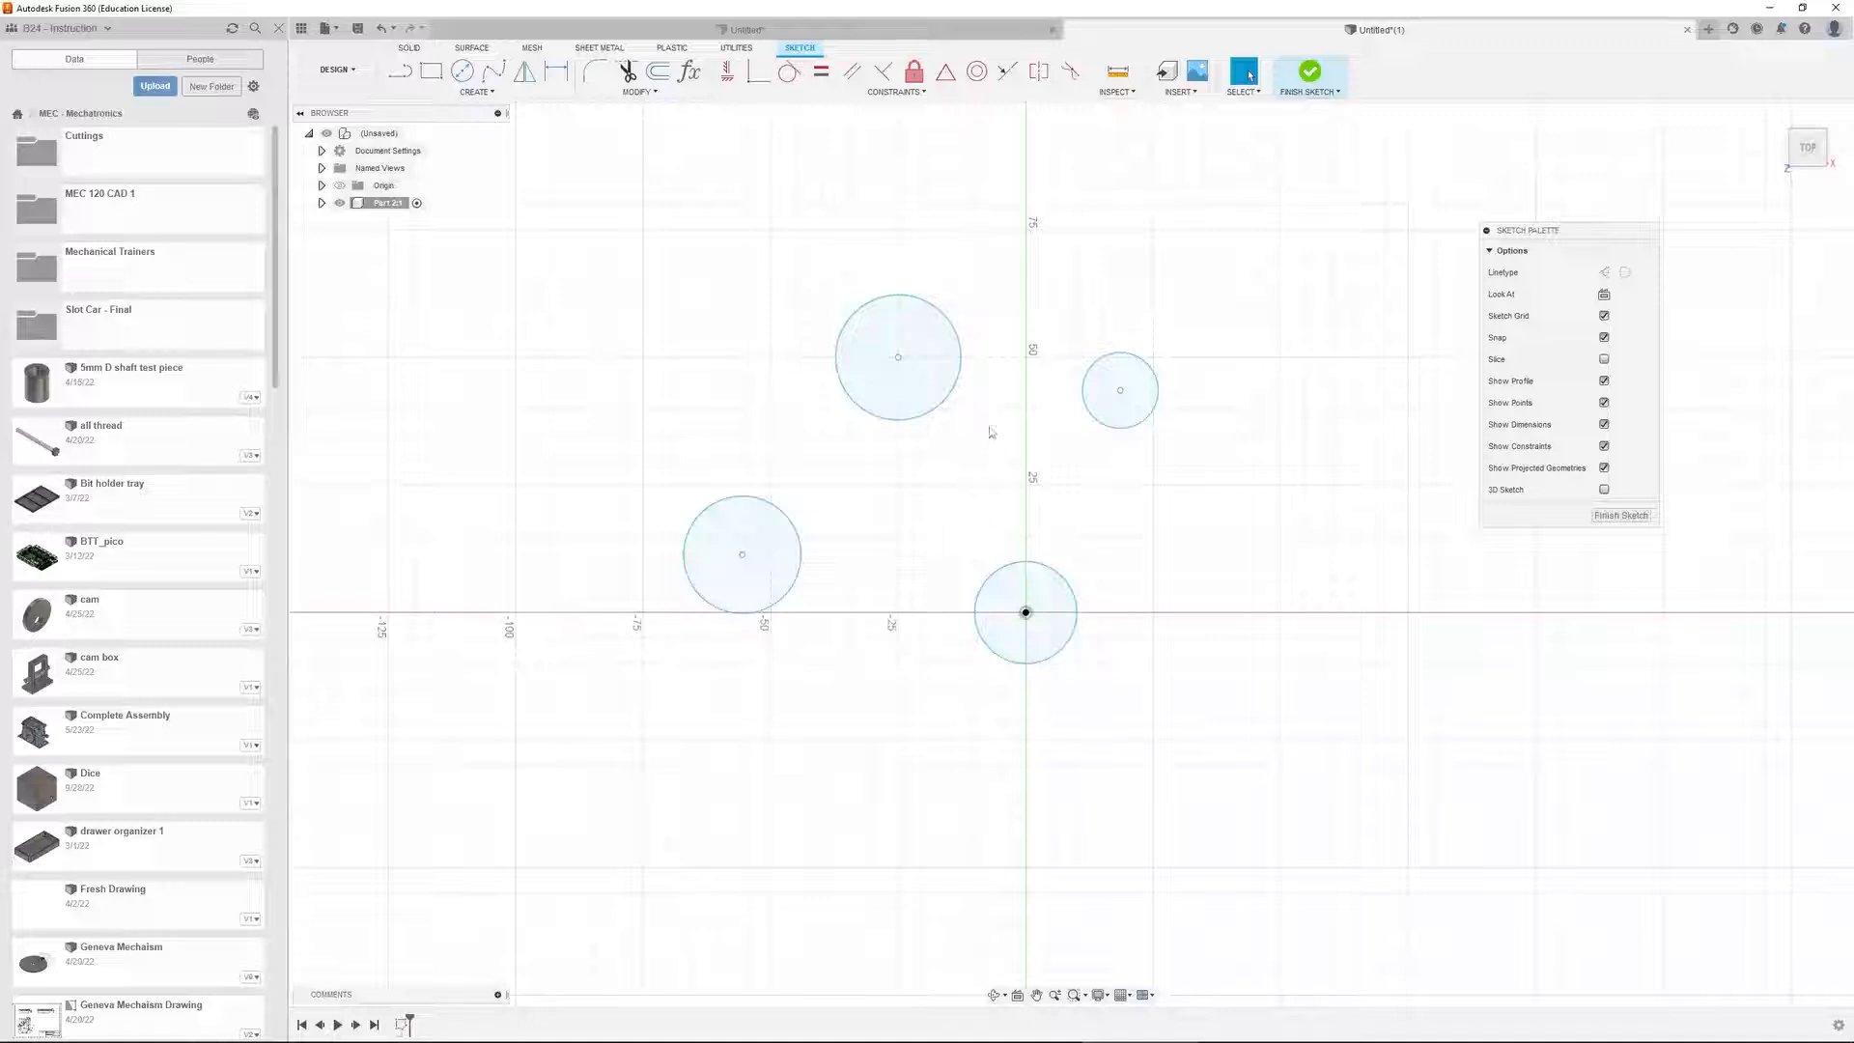
Dimension the diameter of the circle above and left of the origin
key(d)
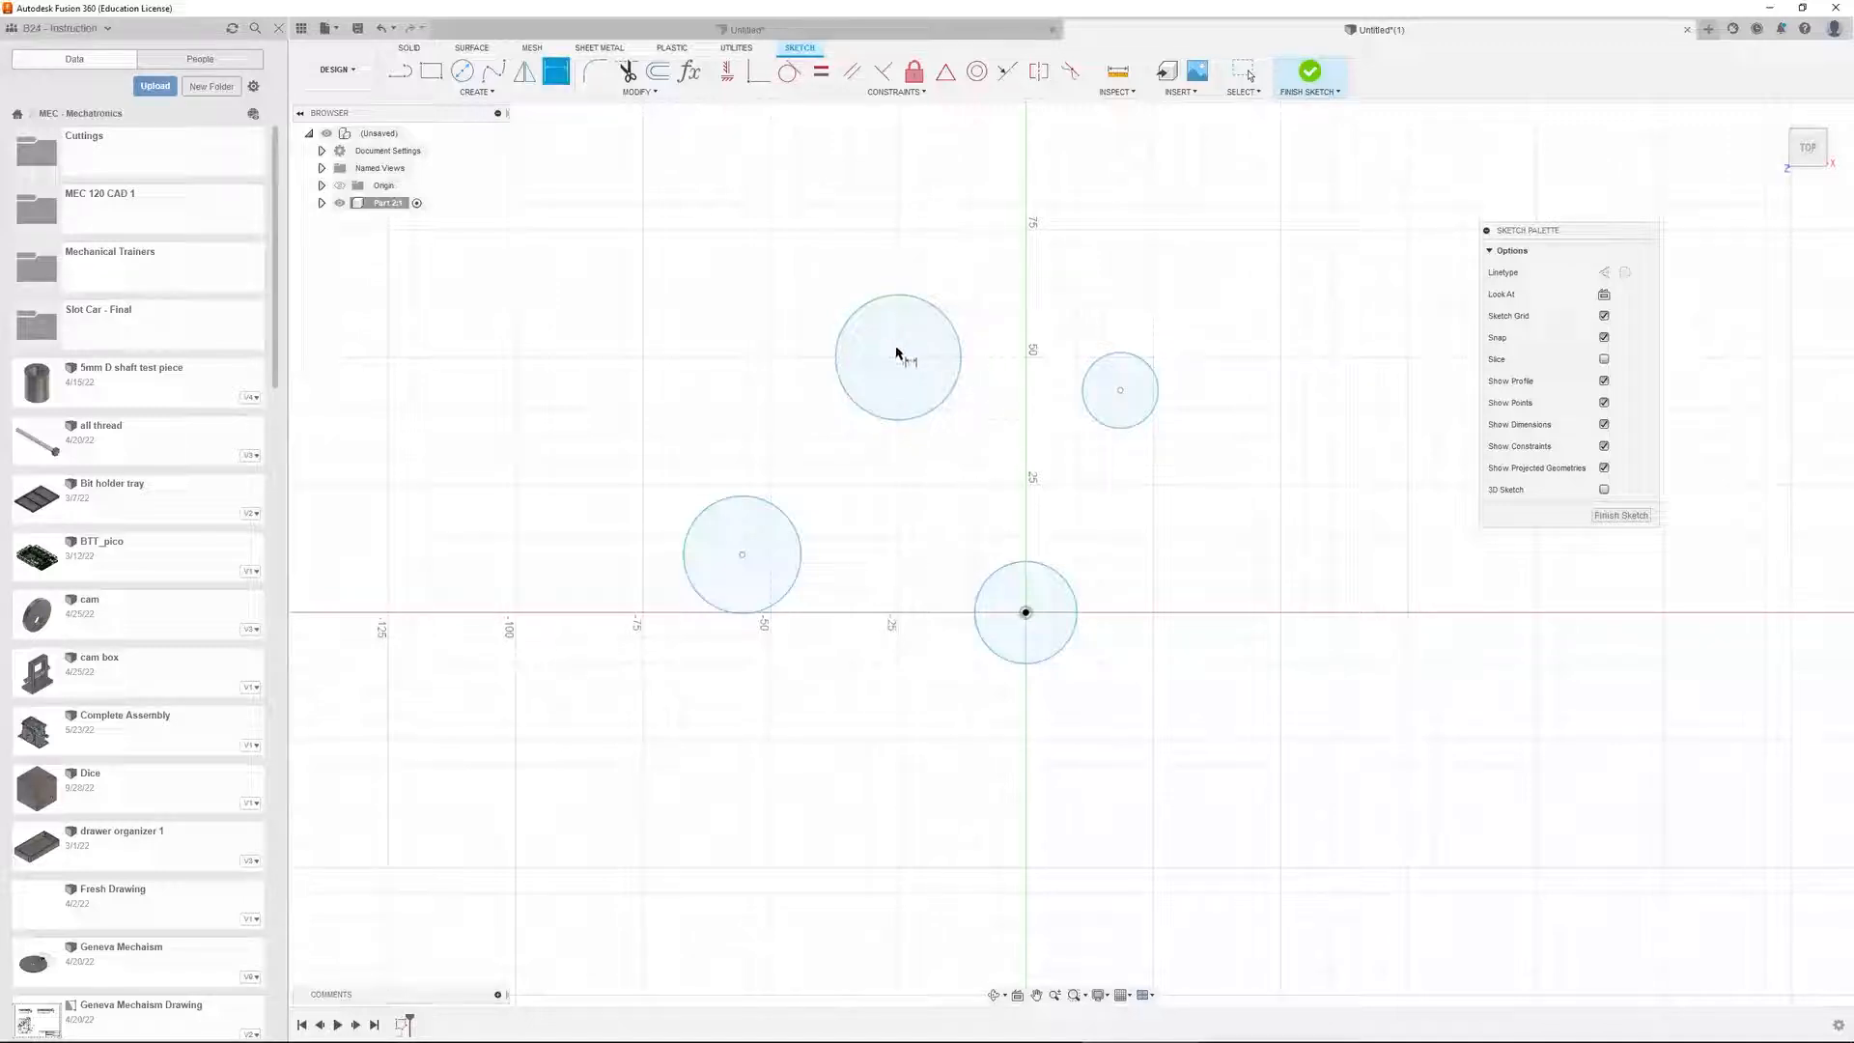
click(946, 320)
click(952, 257)
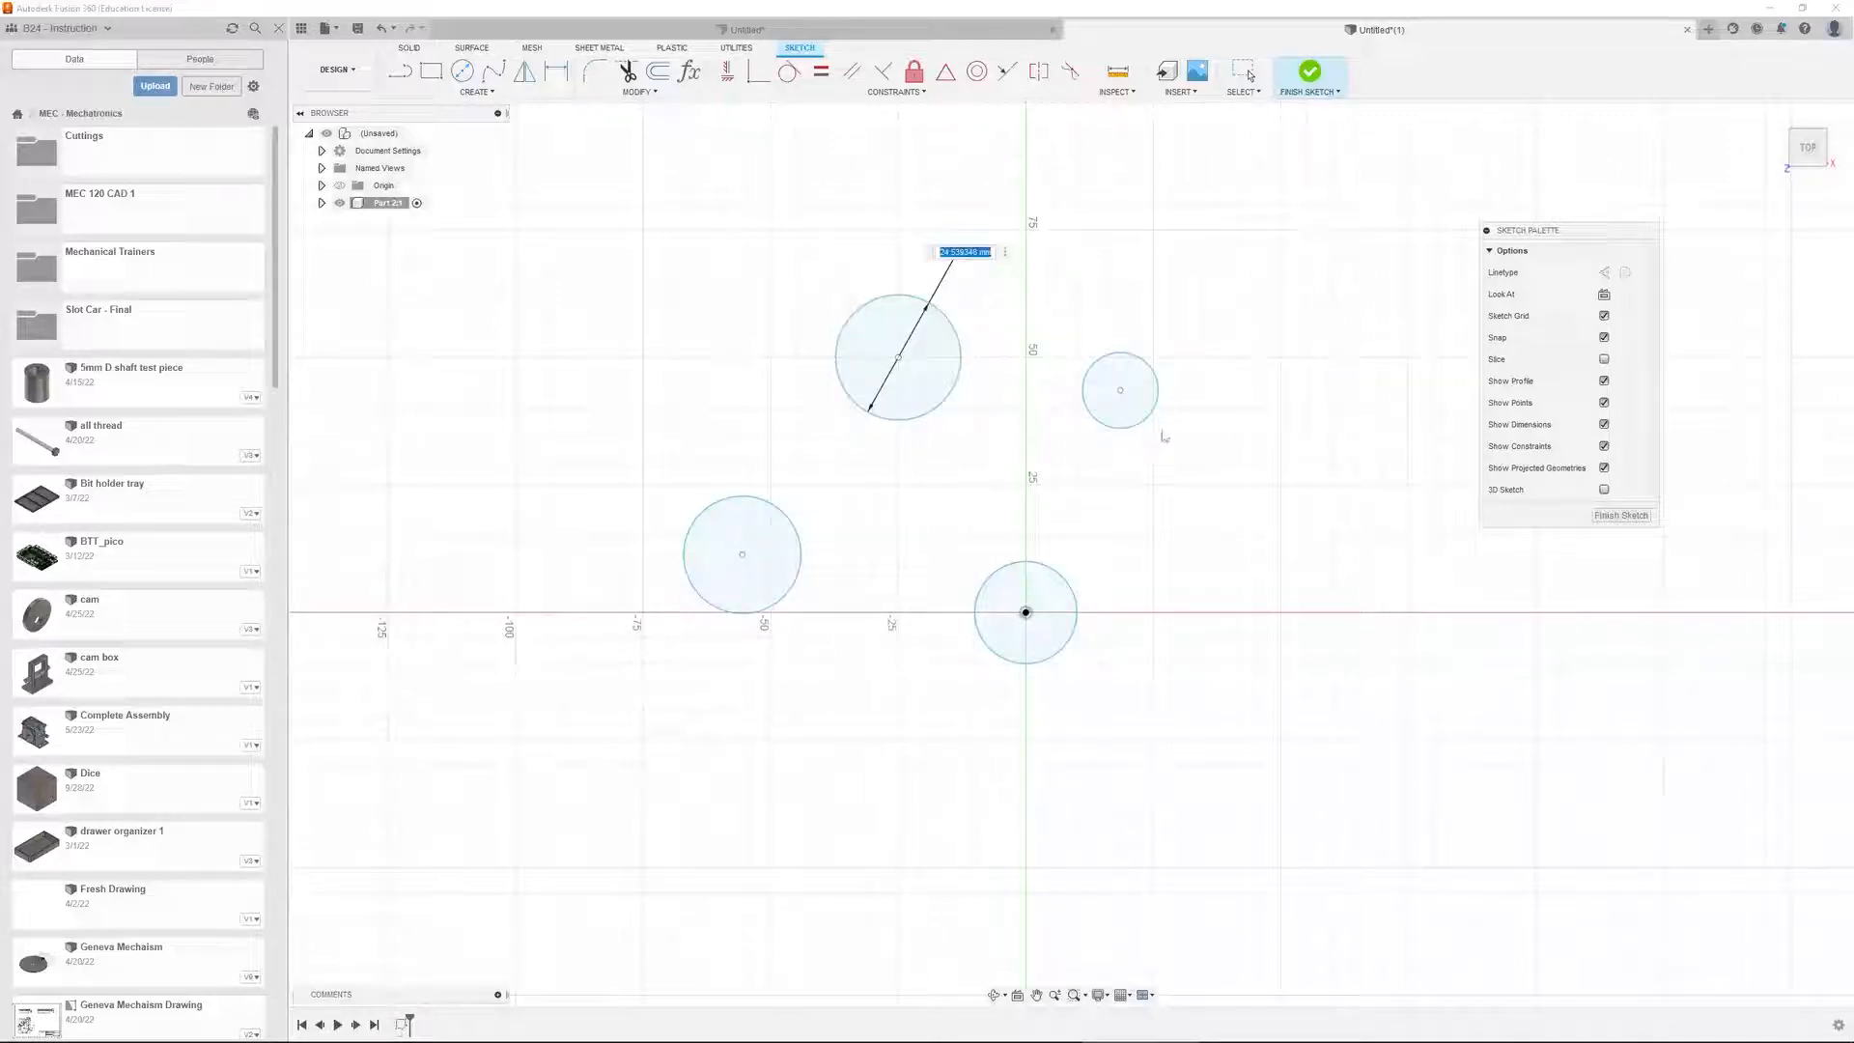
key(Return)
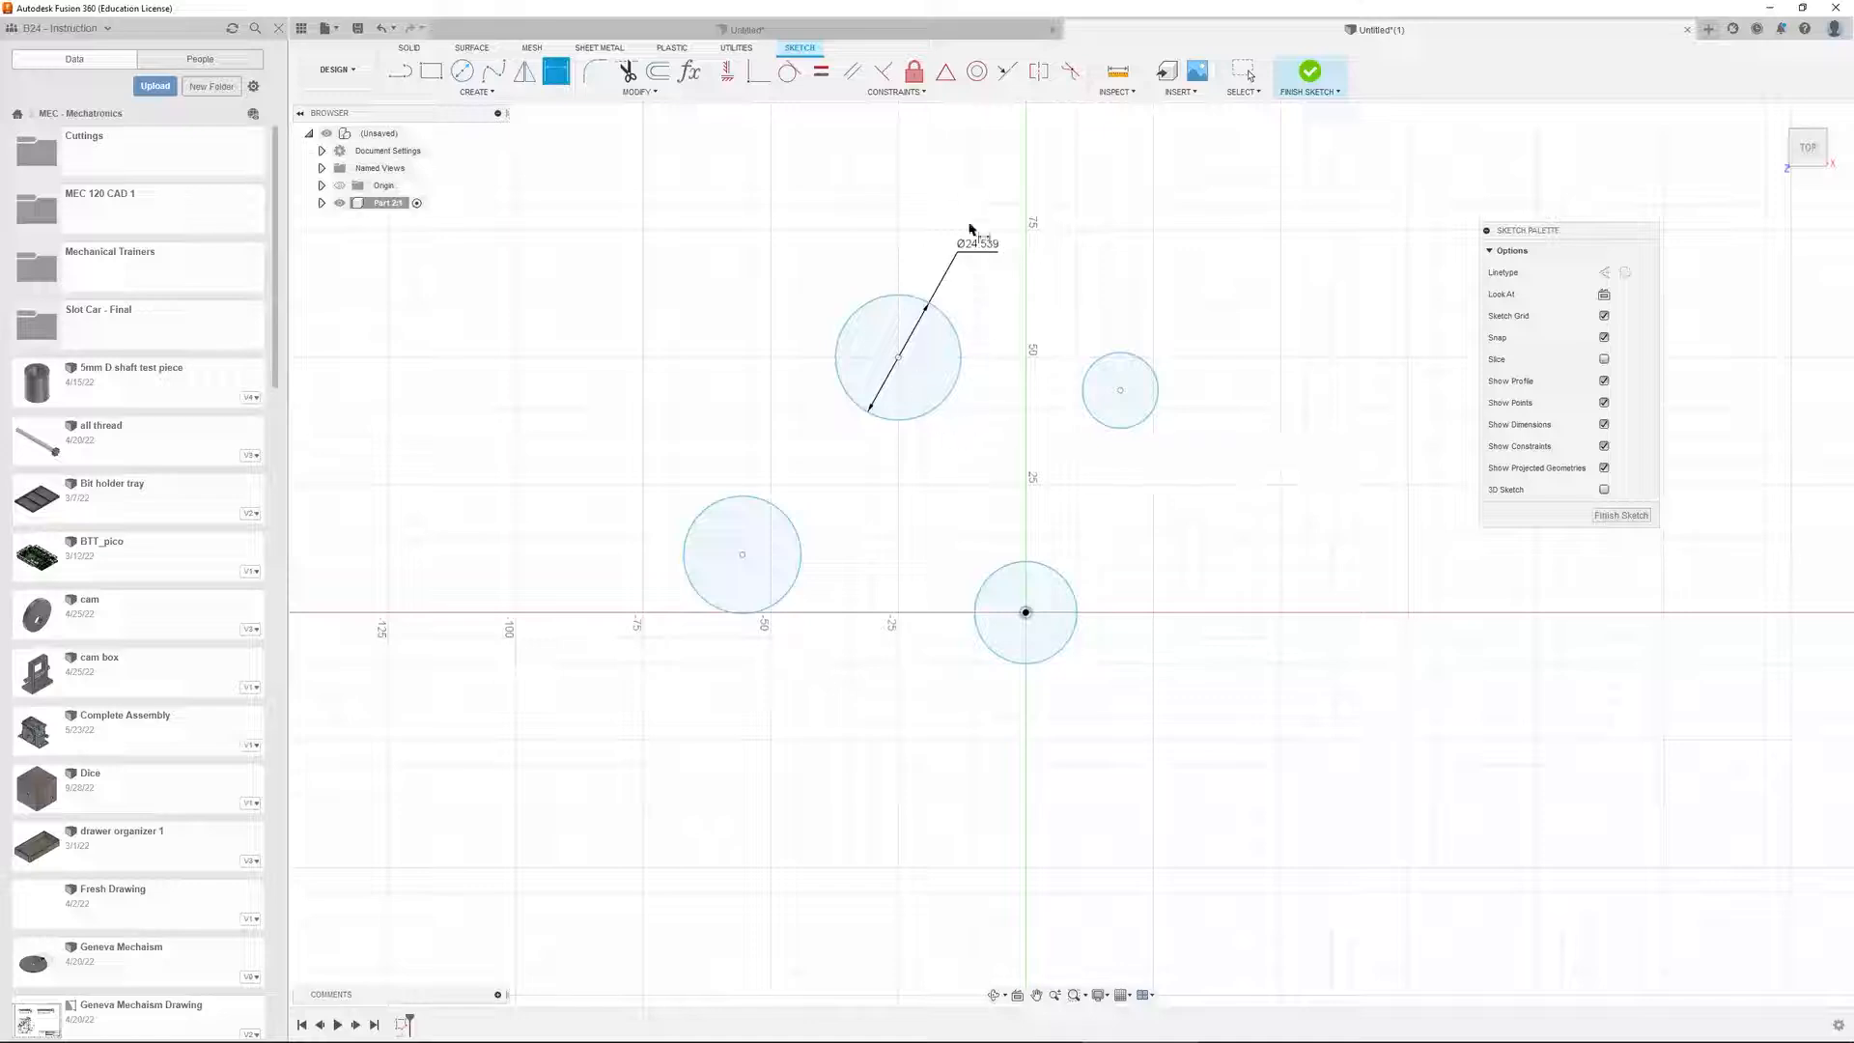
Dimension the vertical and horizontal distances from the origin to the upper-left circle's center
click(898, 357)
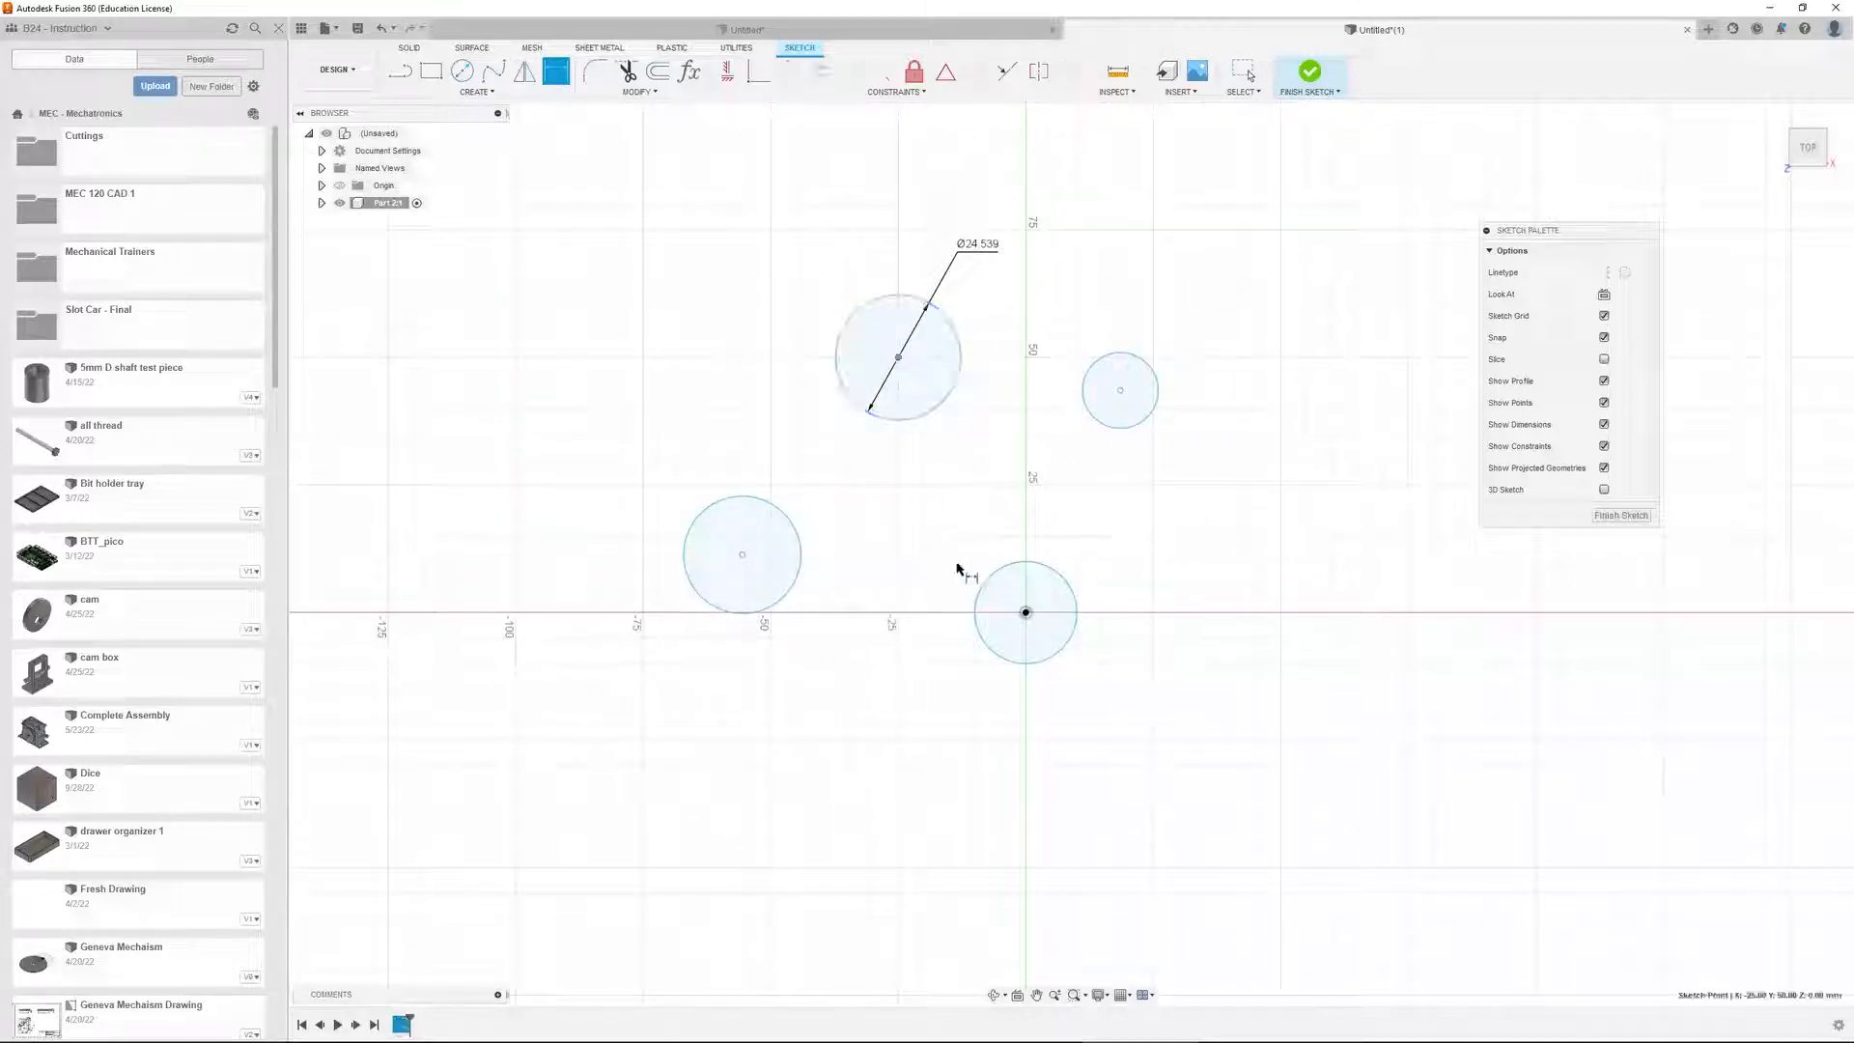
click(1025, 612)
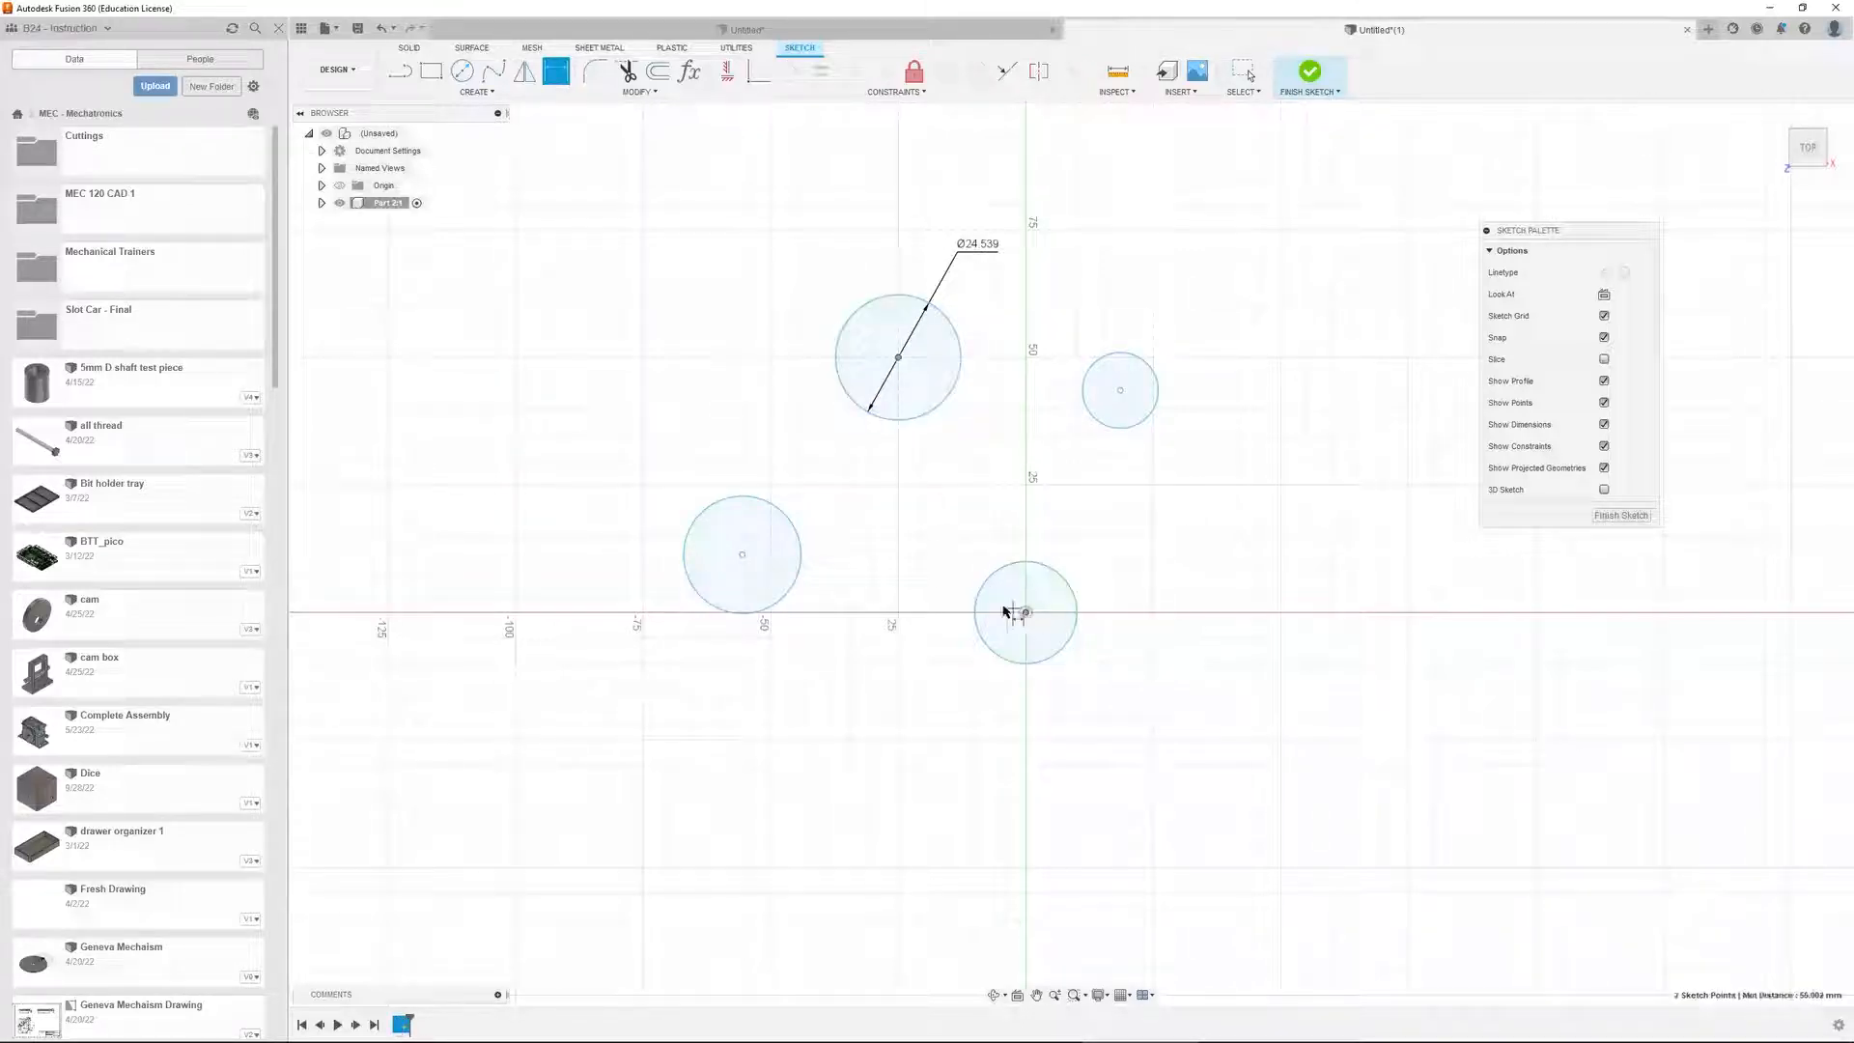
click(880, 571)
key(Return)
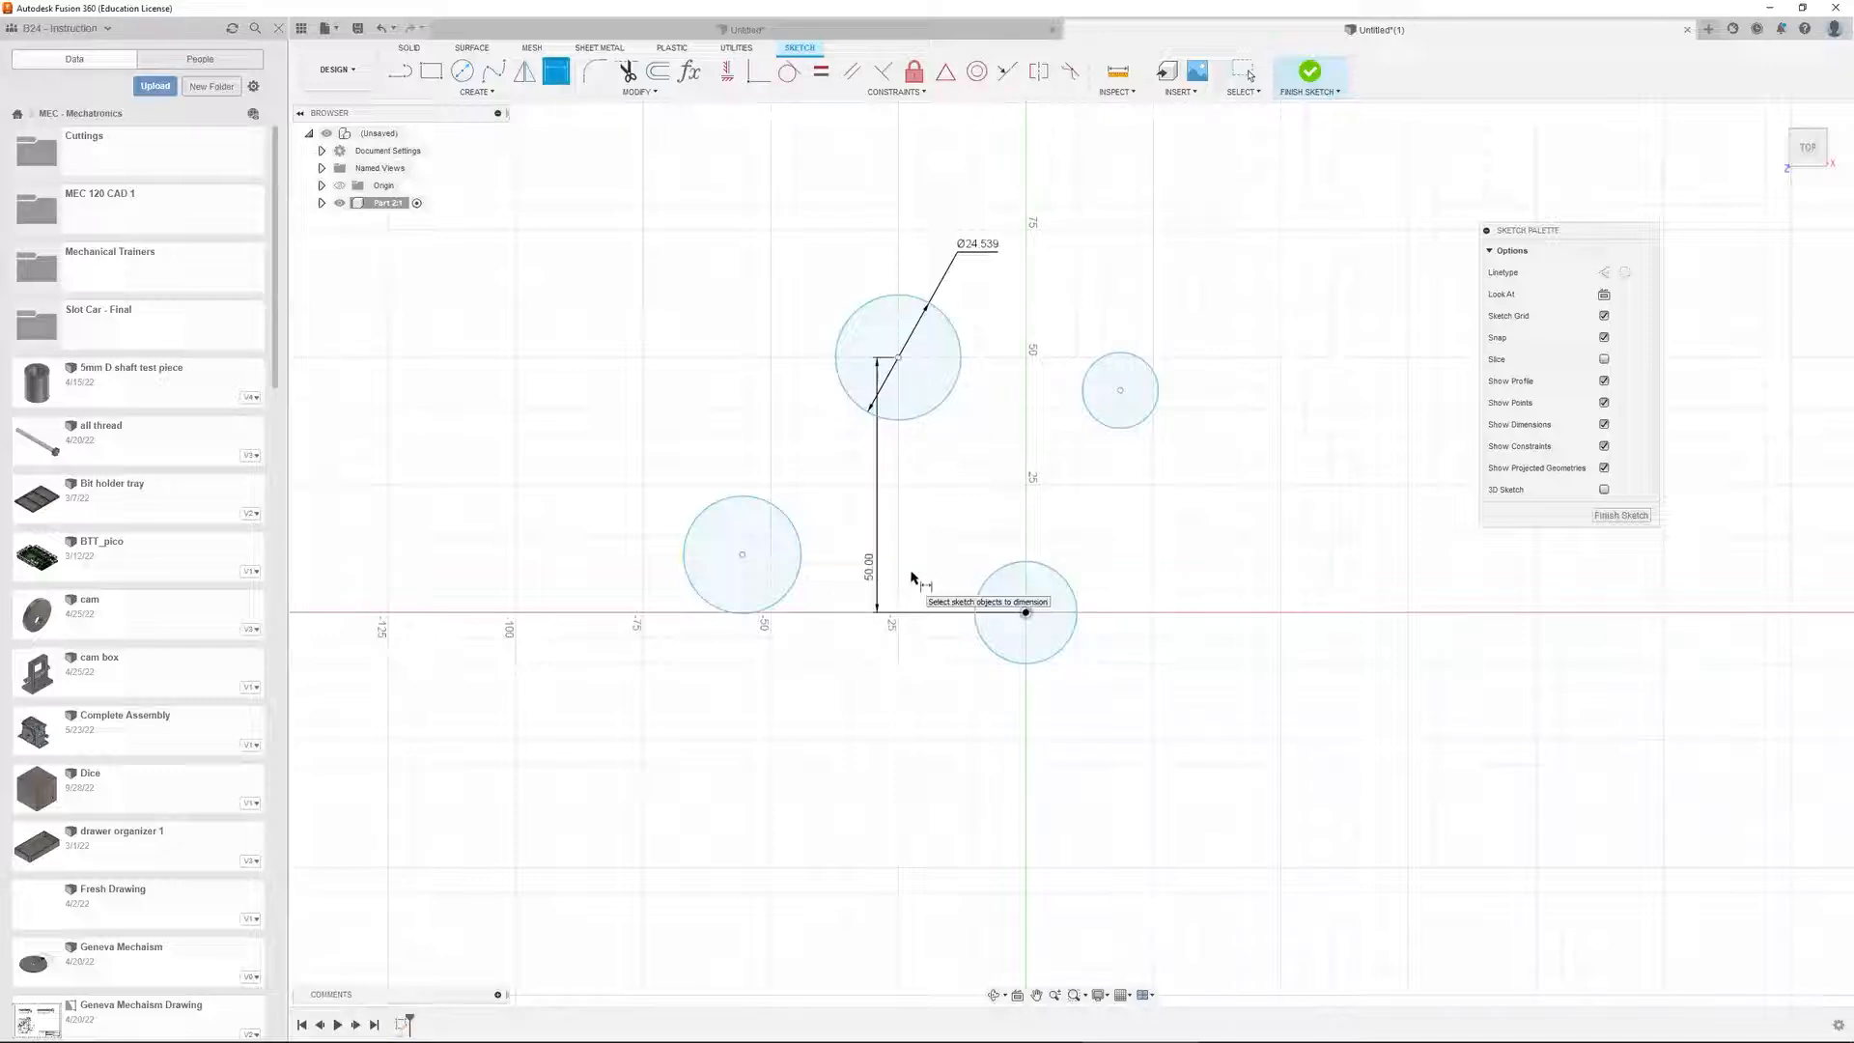
click(1027, 614)
click(899, 360)
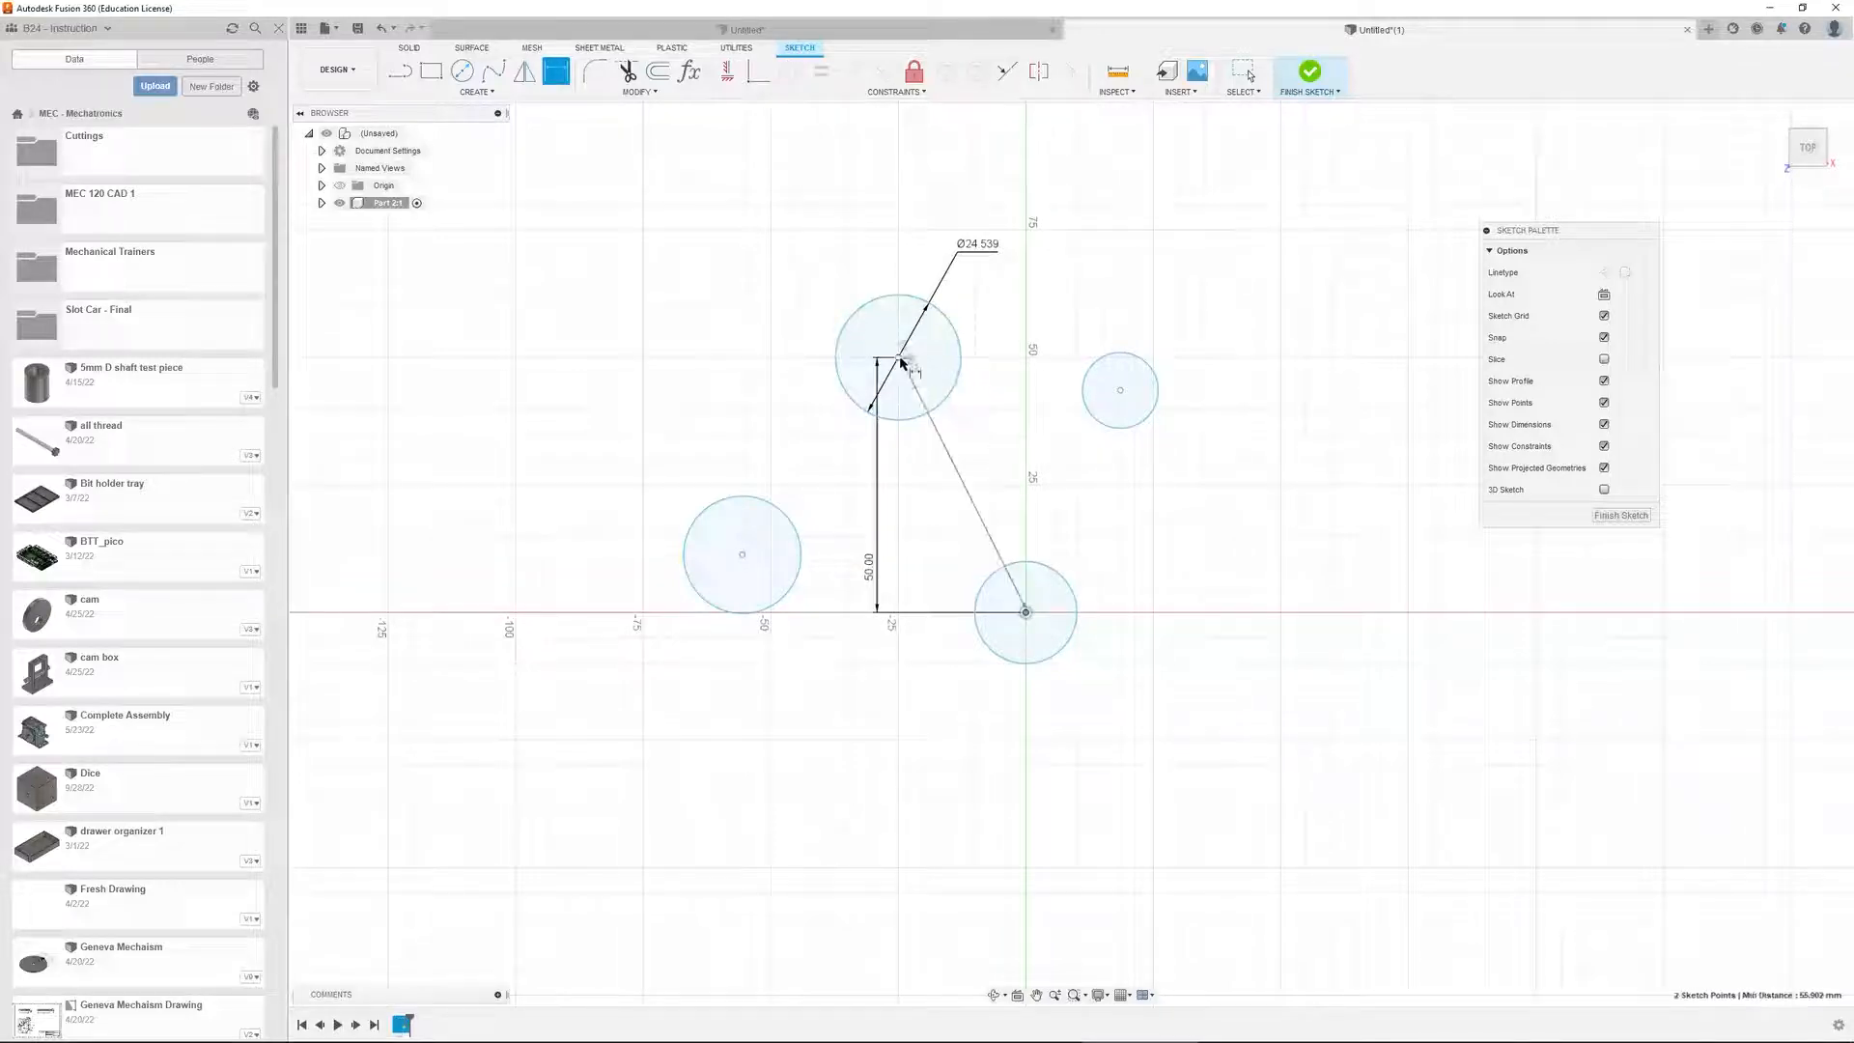
click(993, 348)
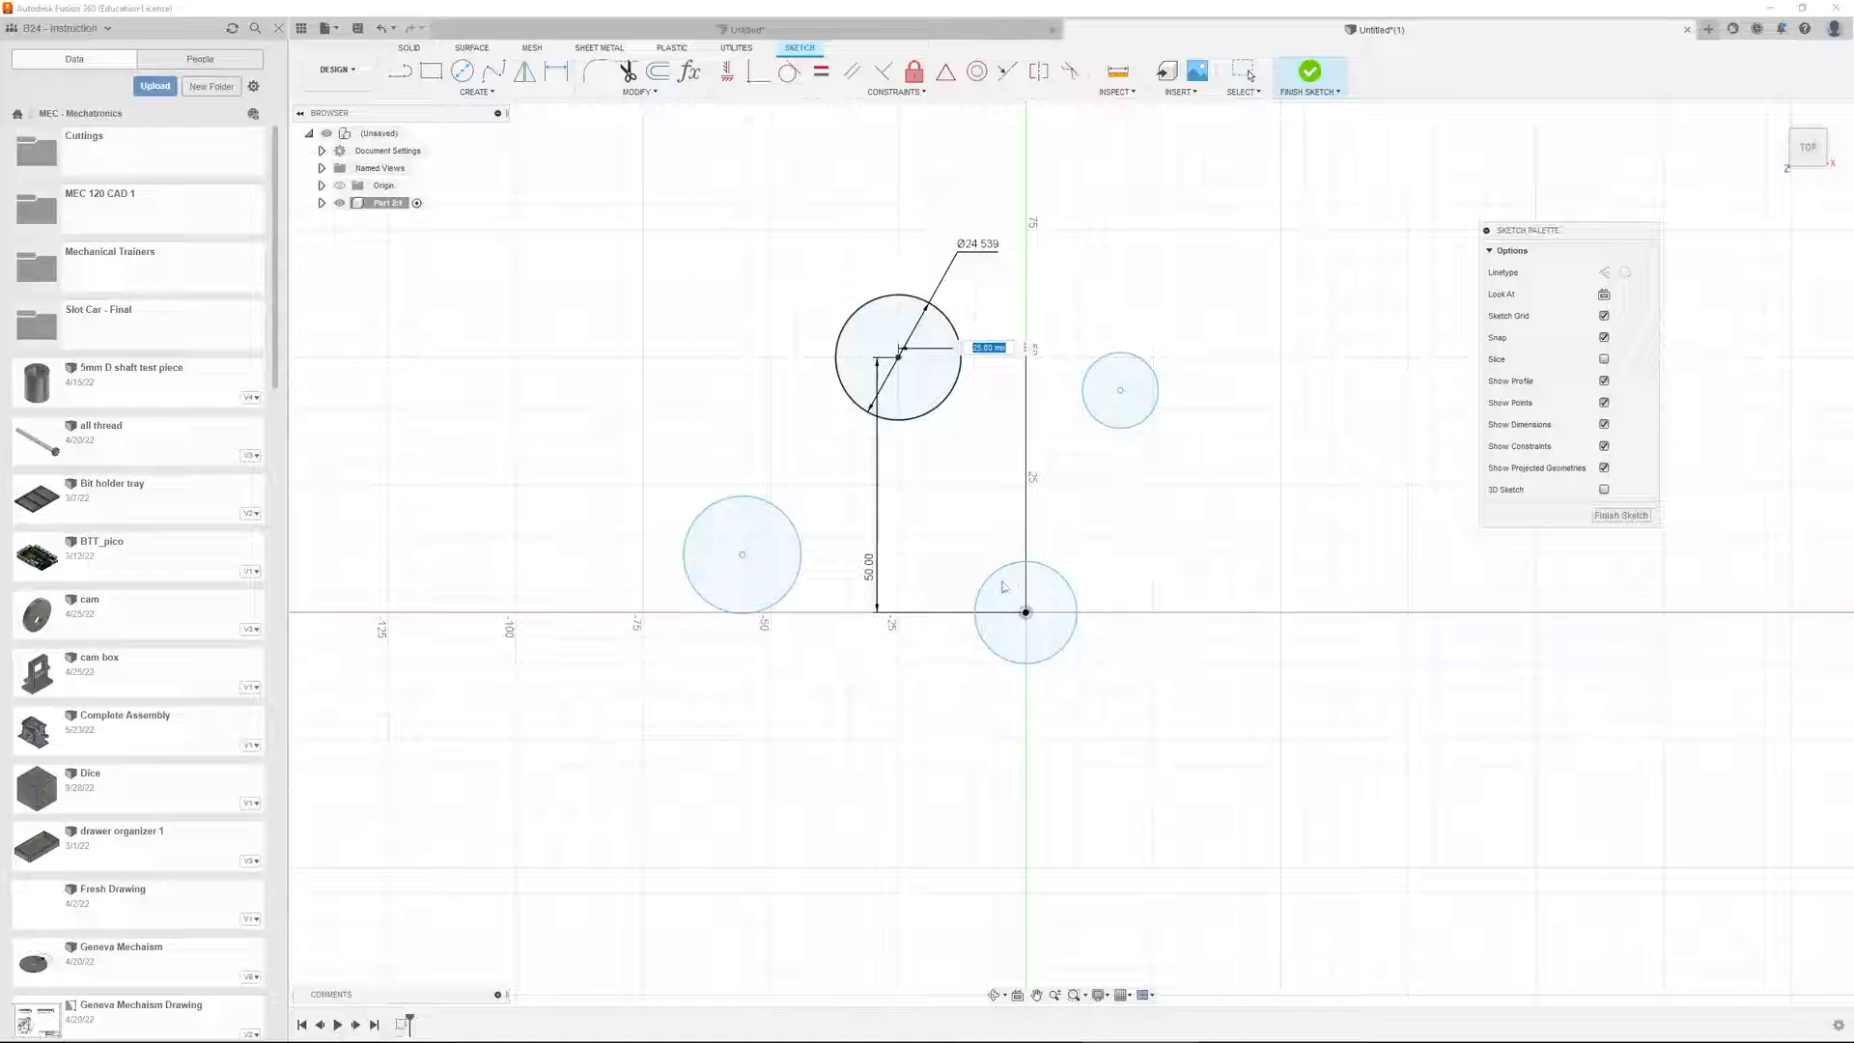
key(Return)
key(Escape)
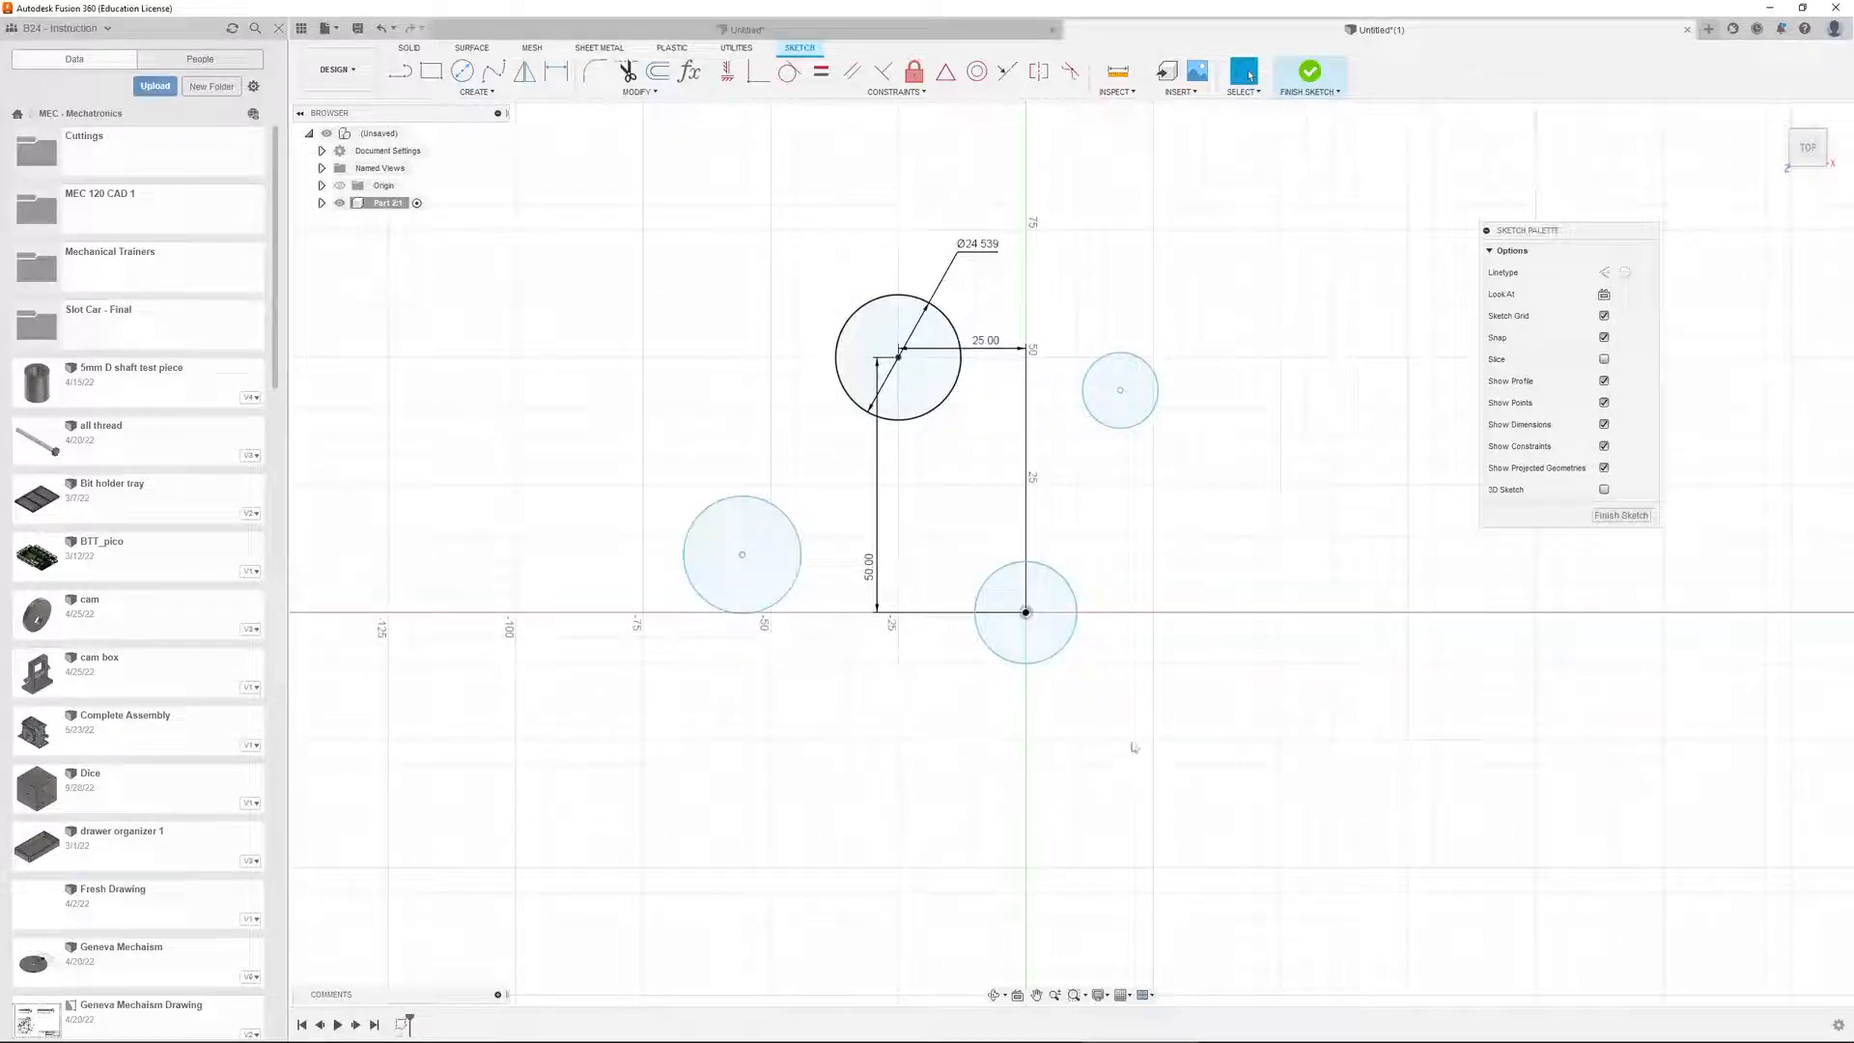
Dimension the diameter of the circle centered on the origin
key(d)
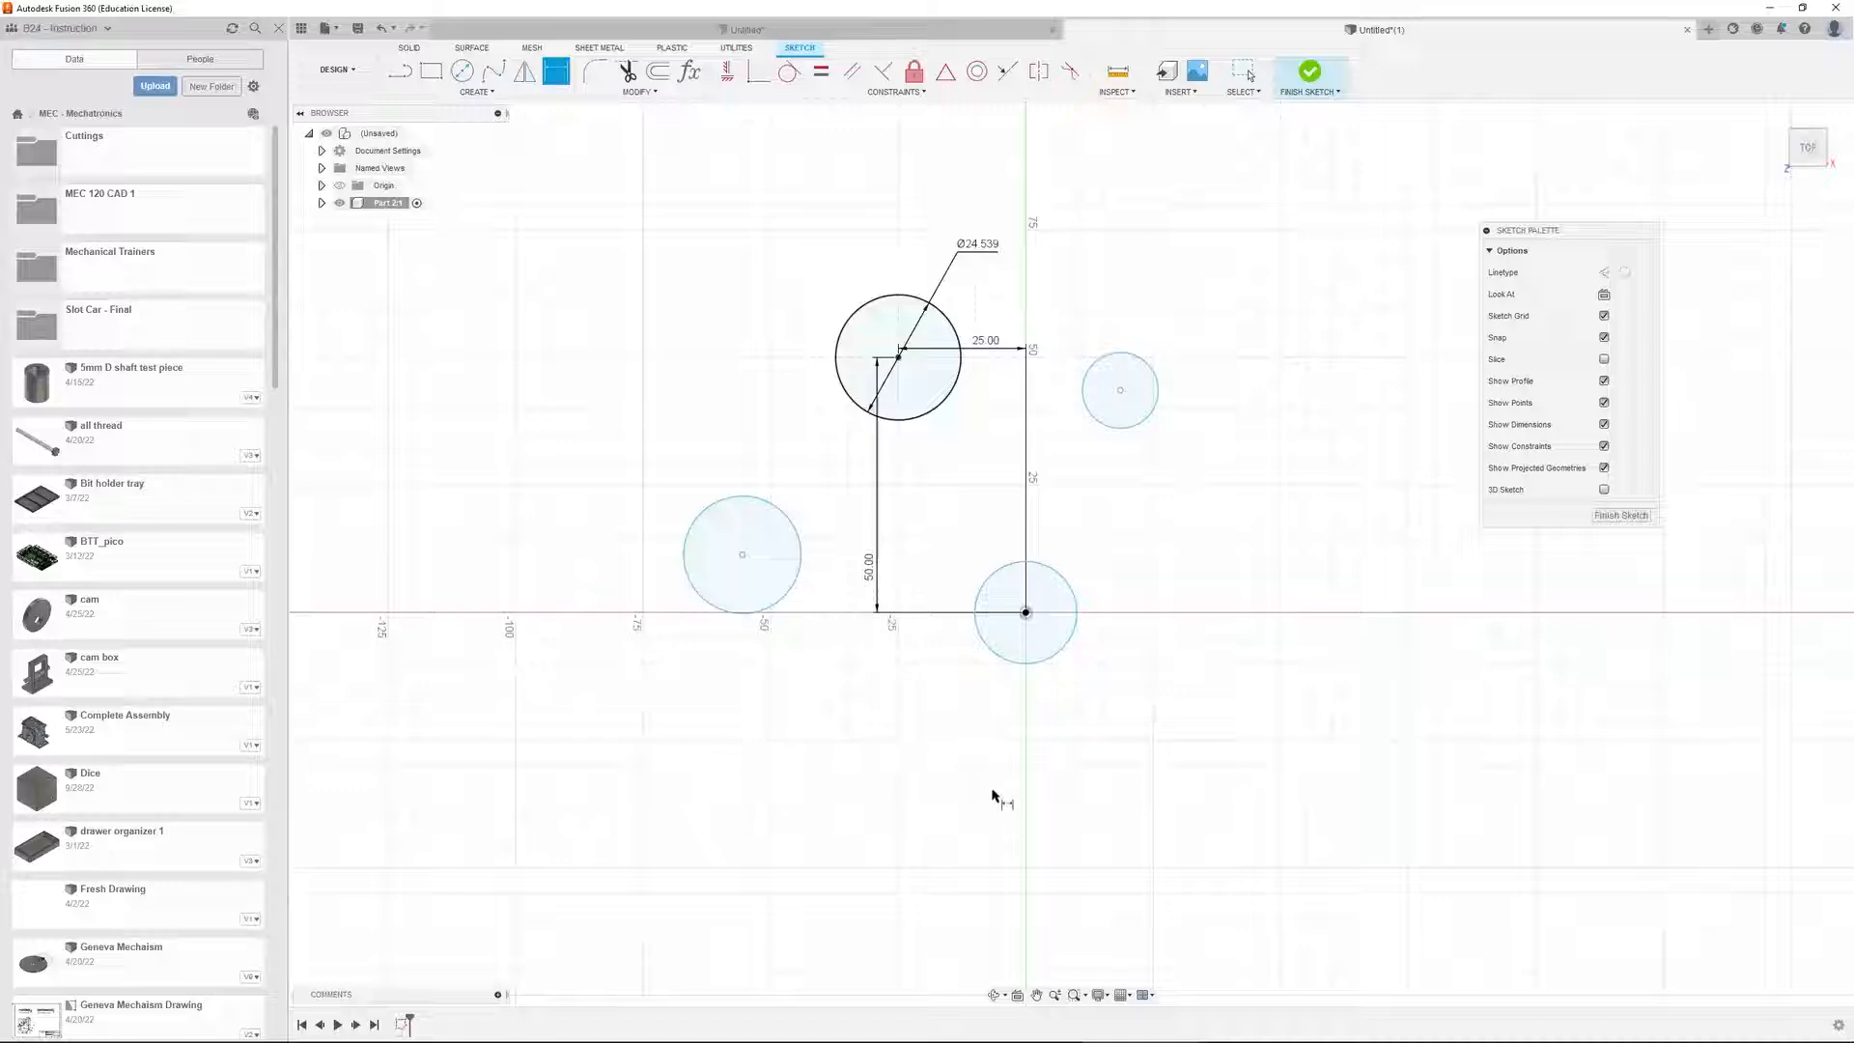
click(1075, 600)
click(1176, 570)
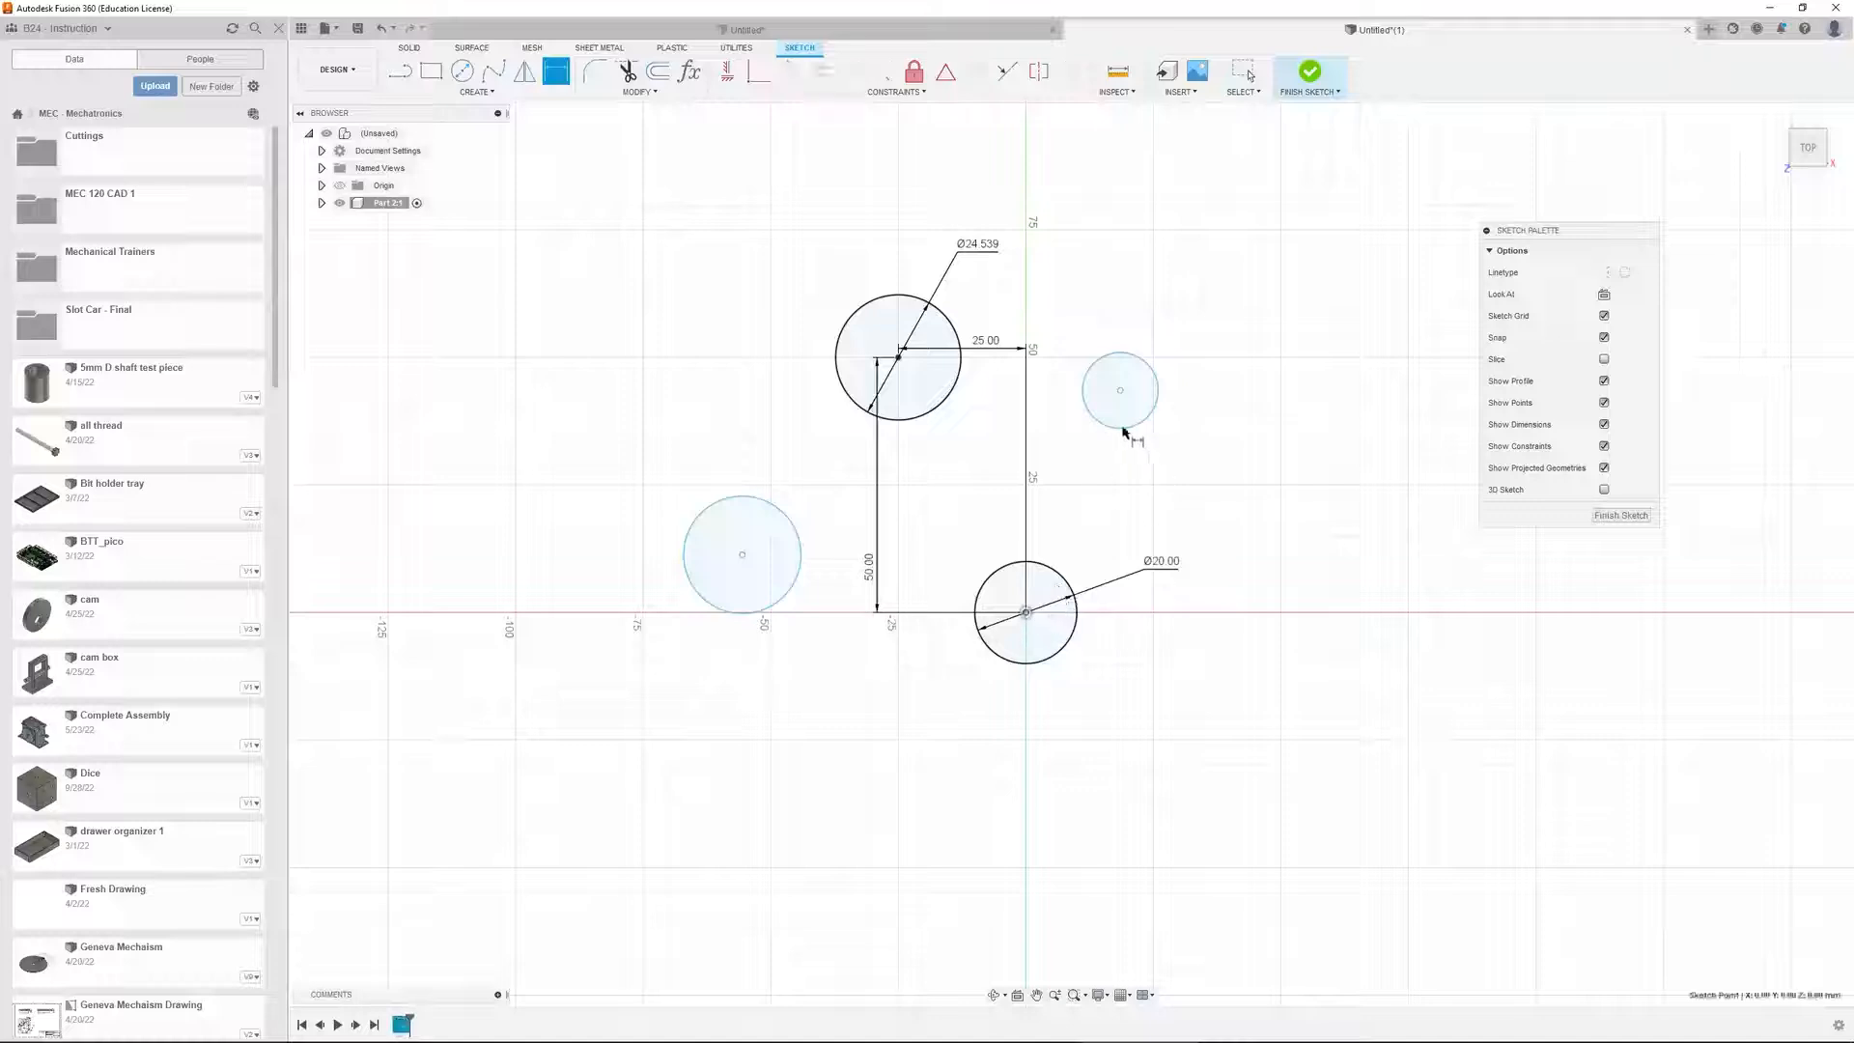
Dimension the horizontal distance between the centers of the upper-left and upper-right circles
click(1121, 390)
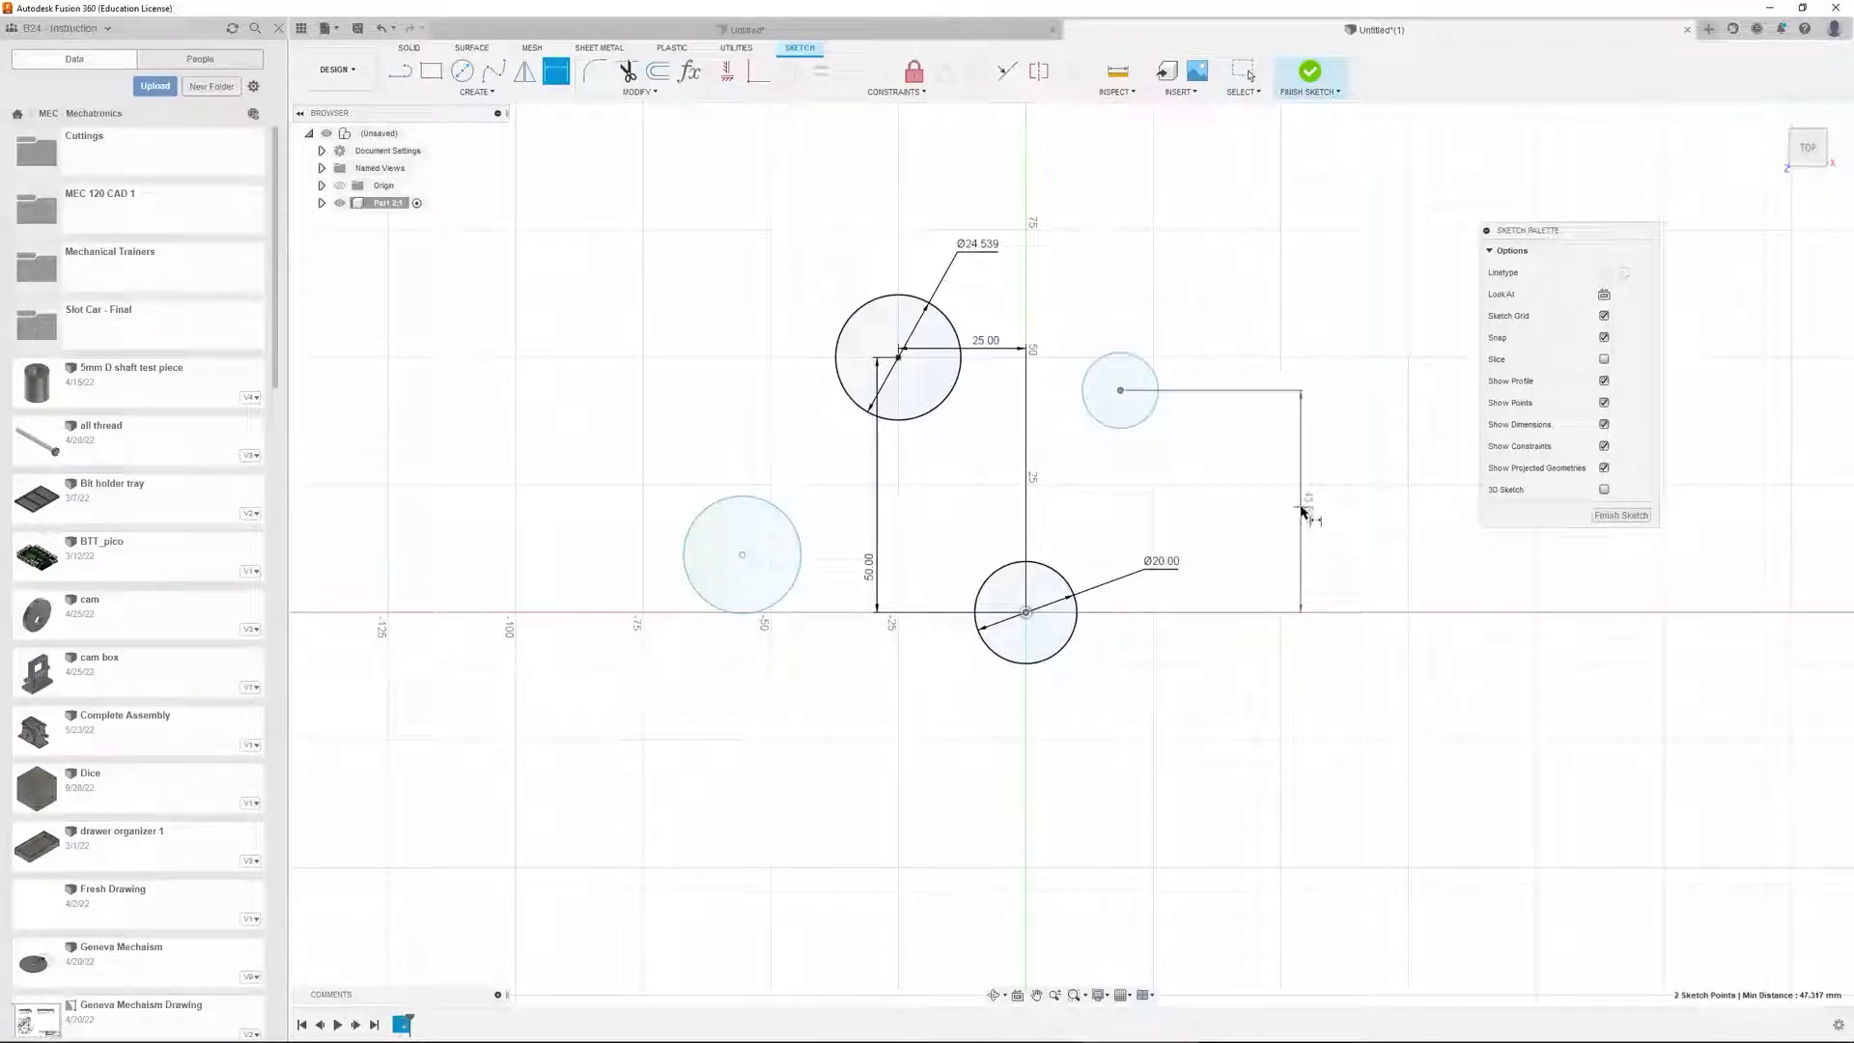
key(Escape)
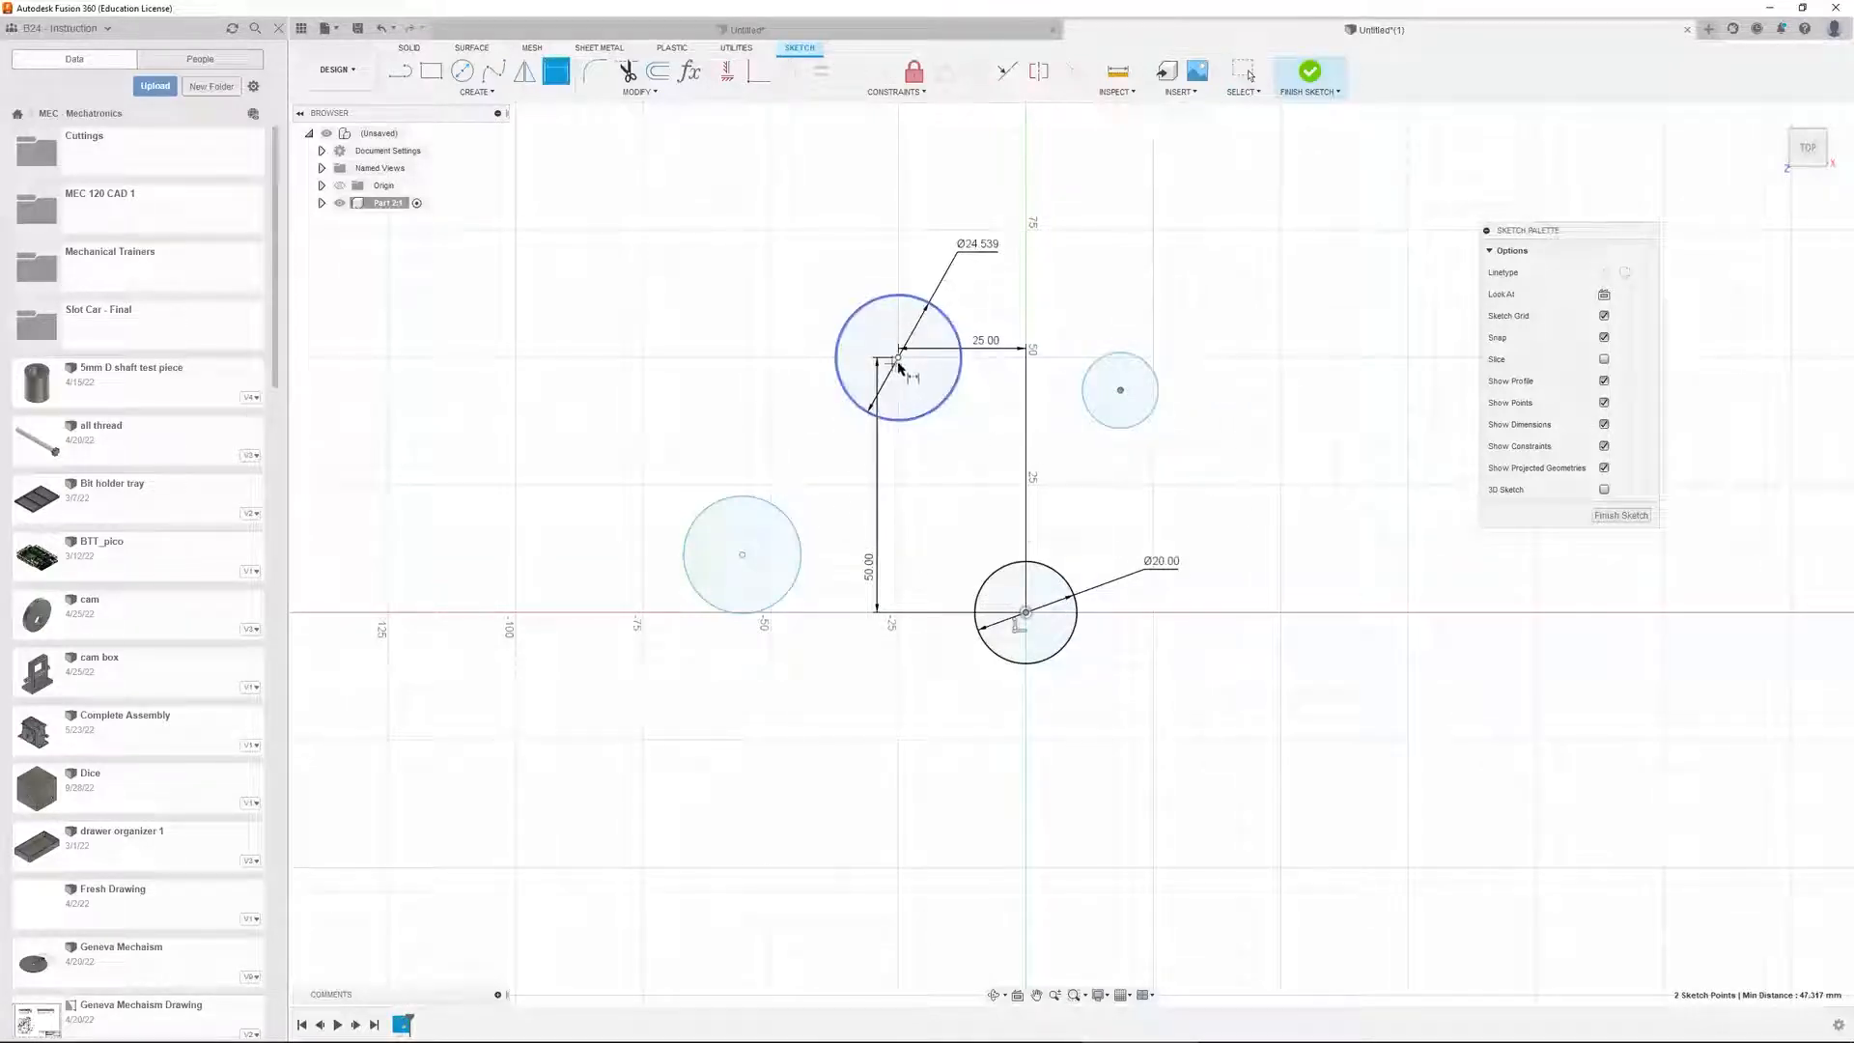
key(d)
click(898, 357)
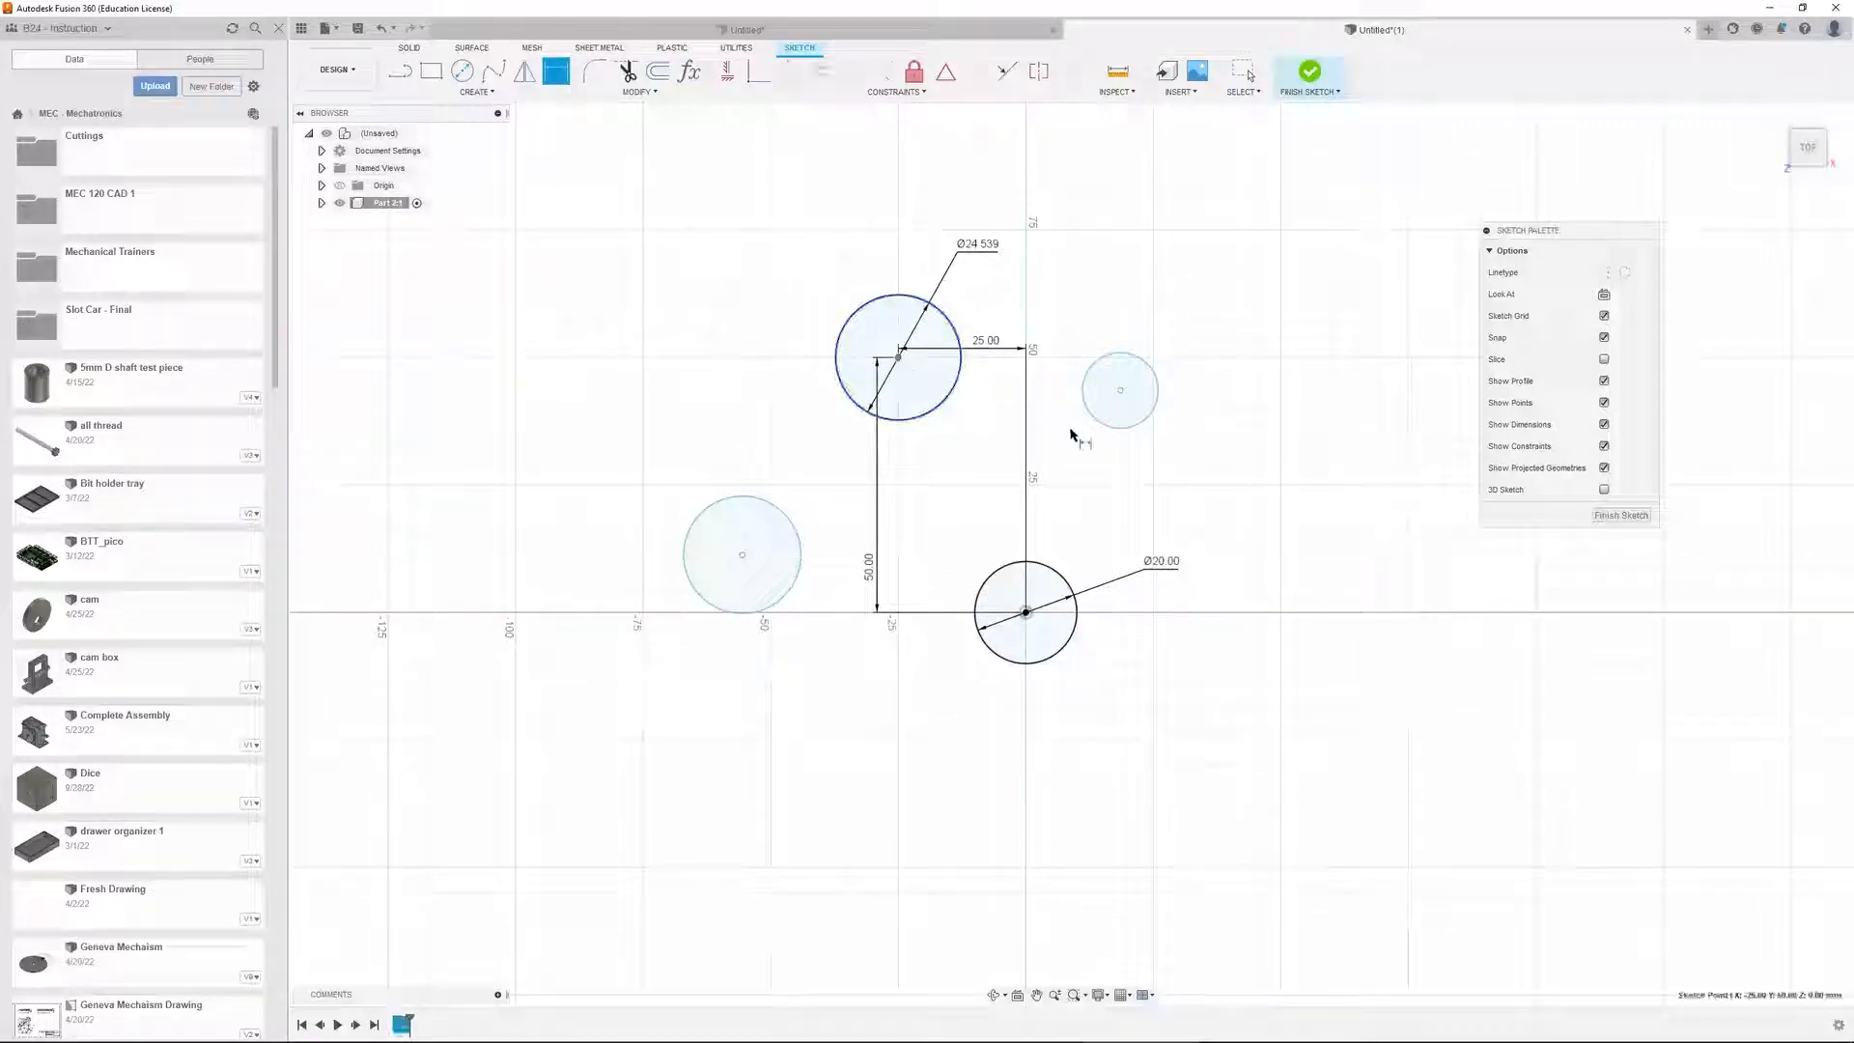
click(1120, 390)
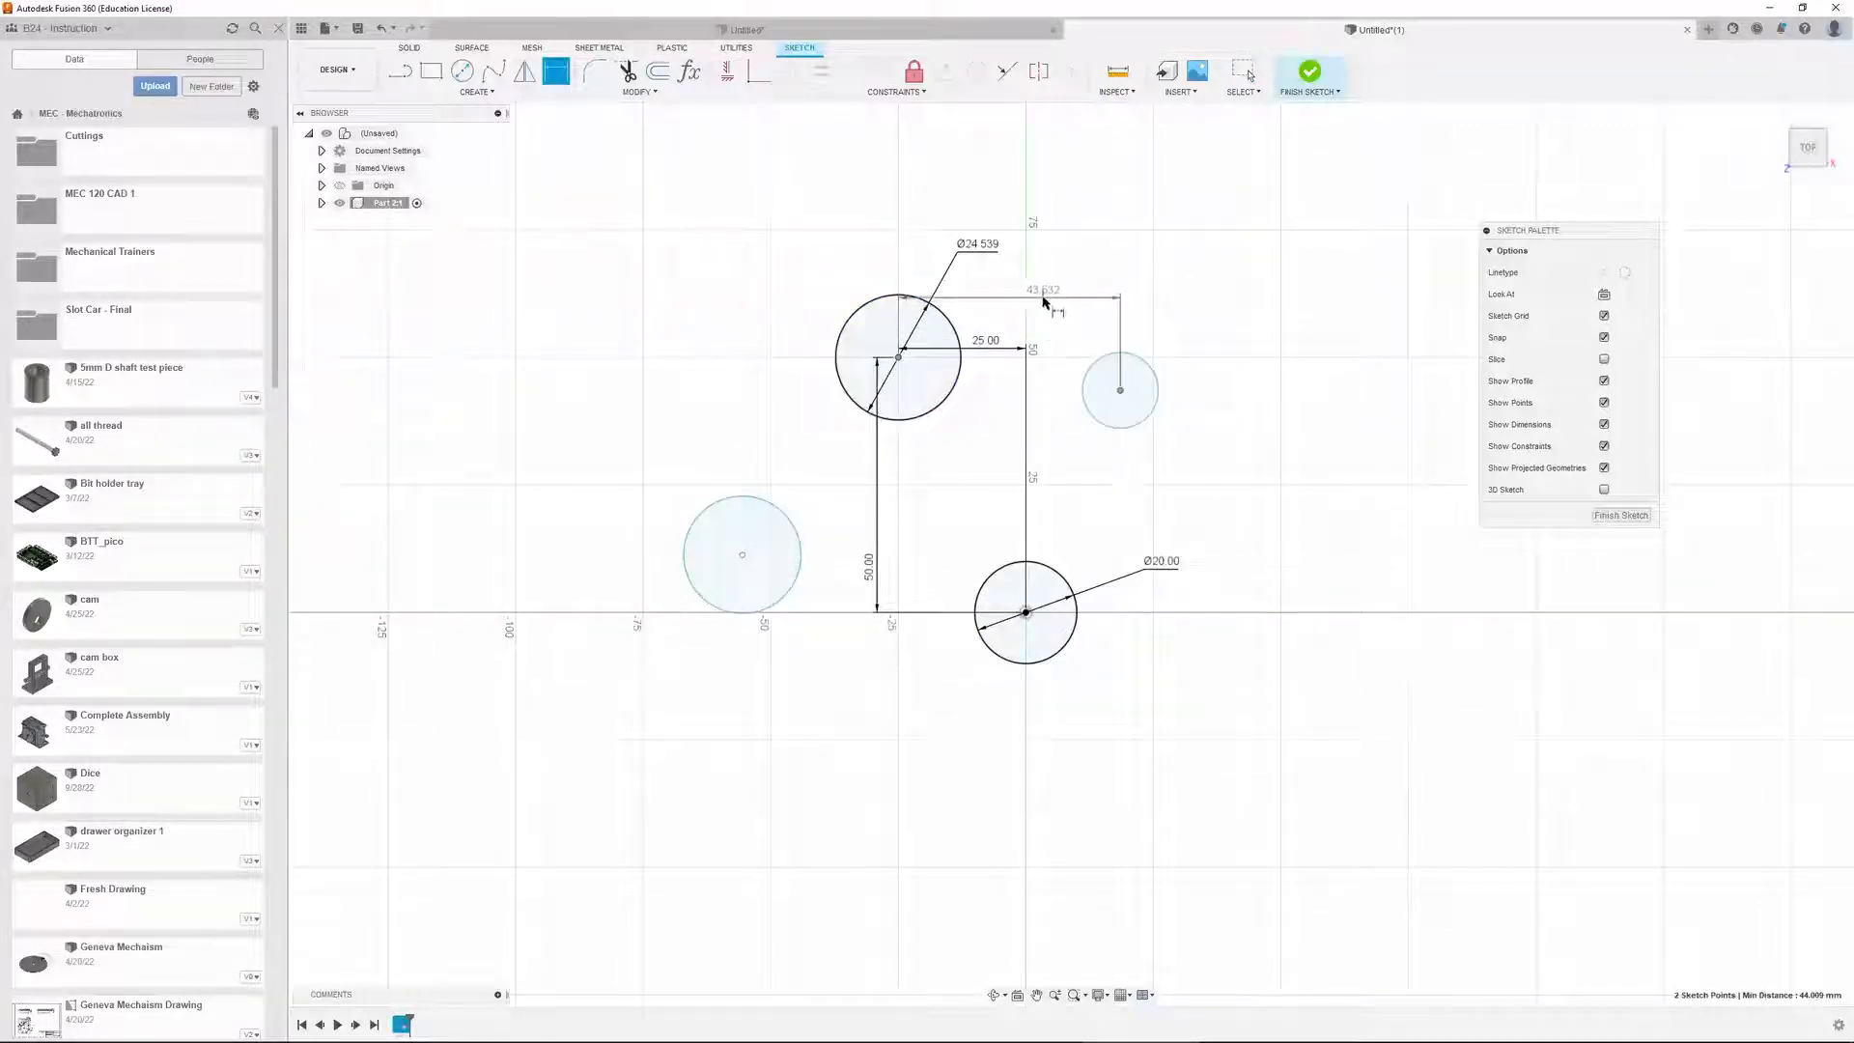
click(1058, 301)
key(Return)
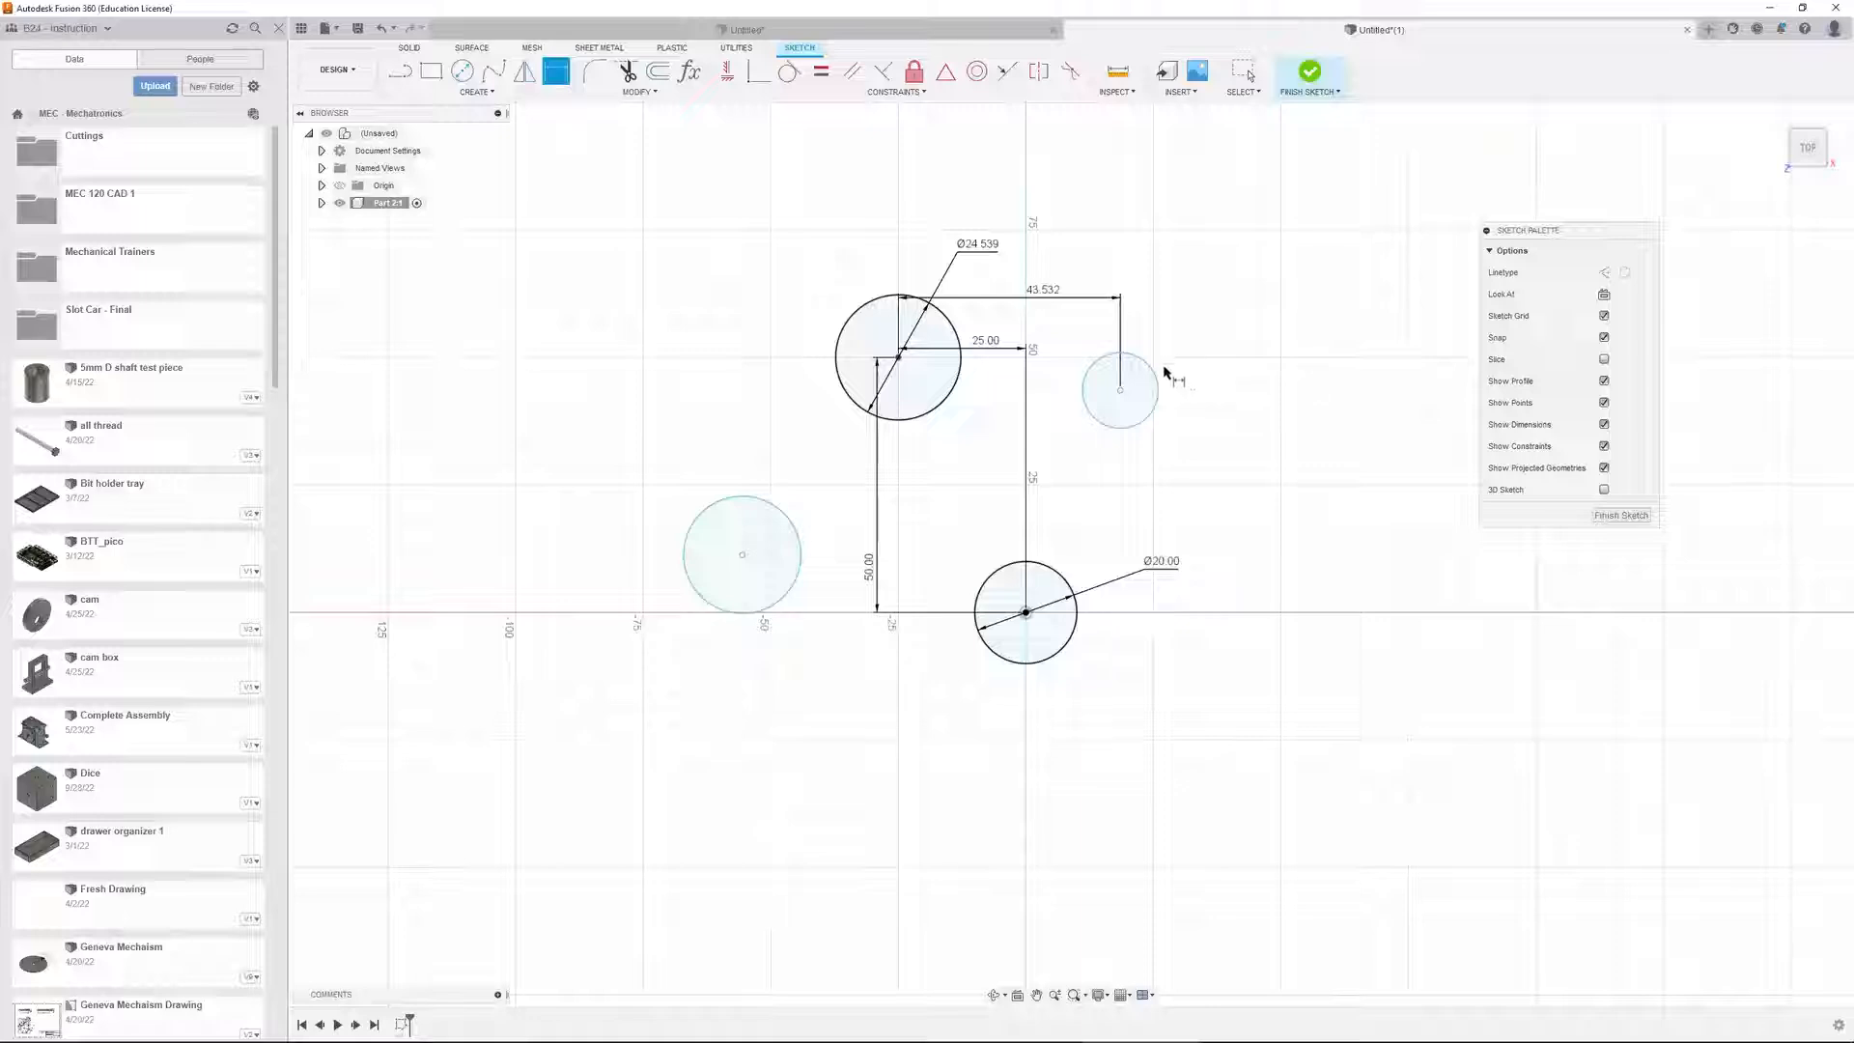
Dimension the upper-right circle's diameter and the vertical distance from the origin to its center
click(1157, 381)
click(1199, 335)
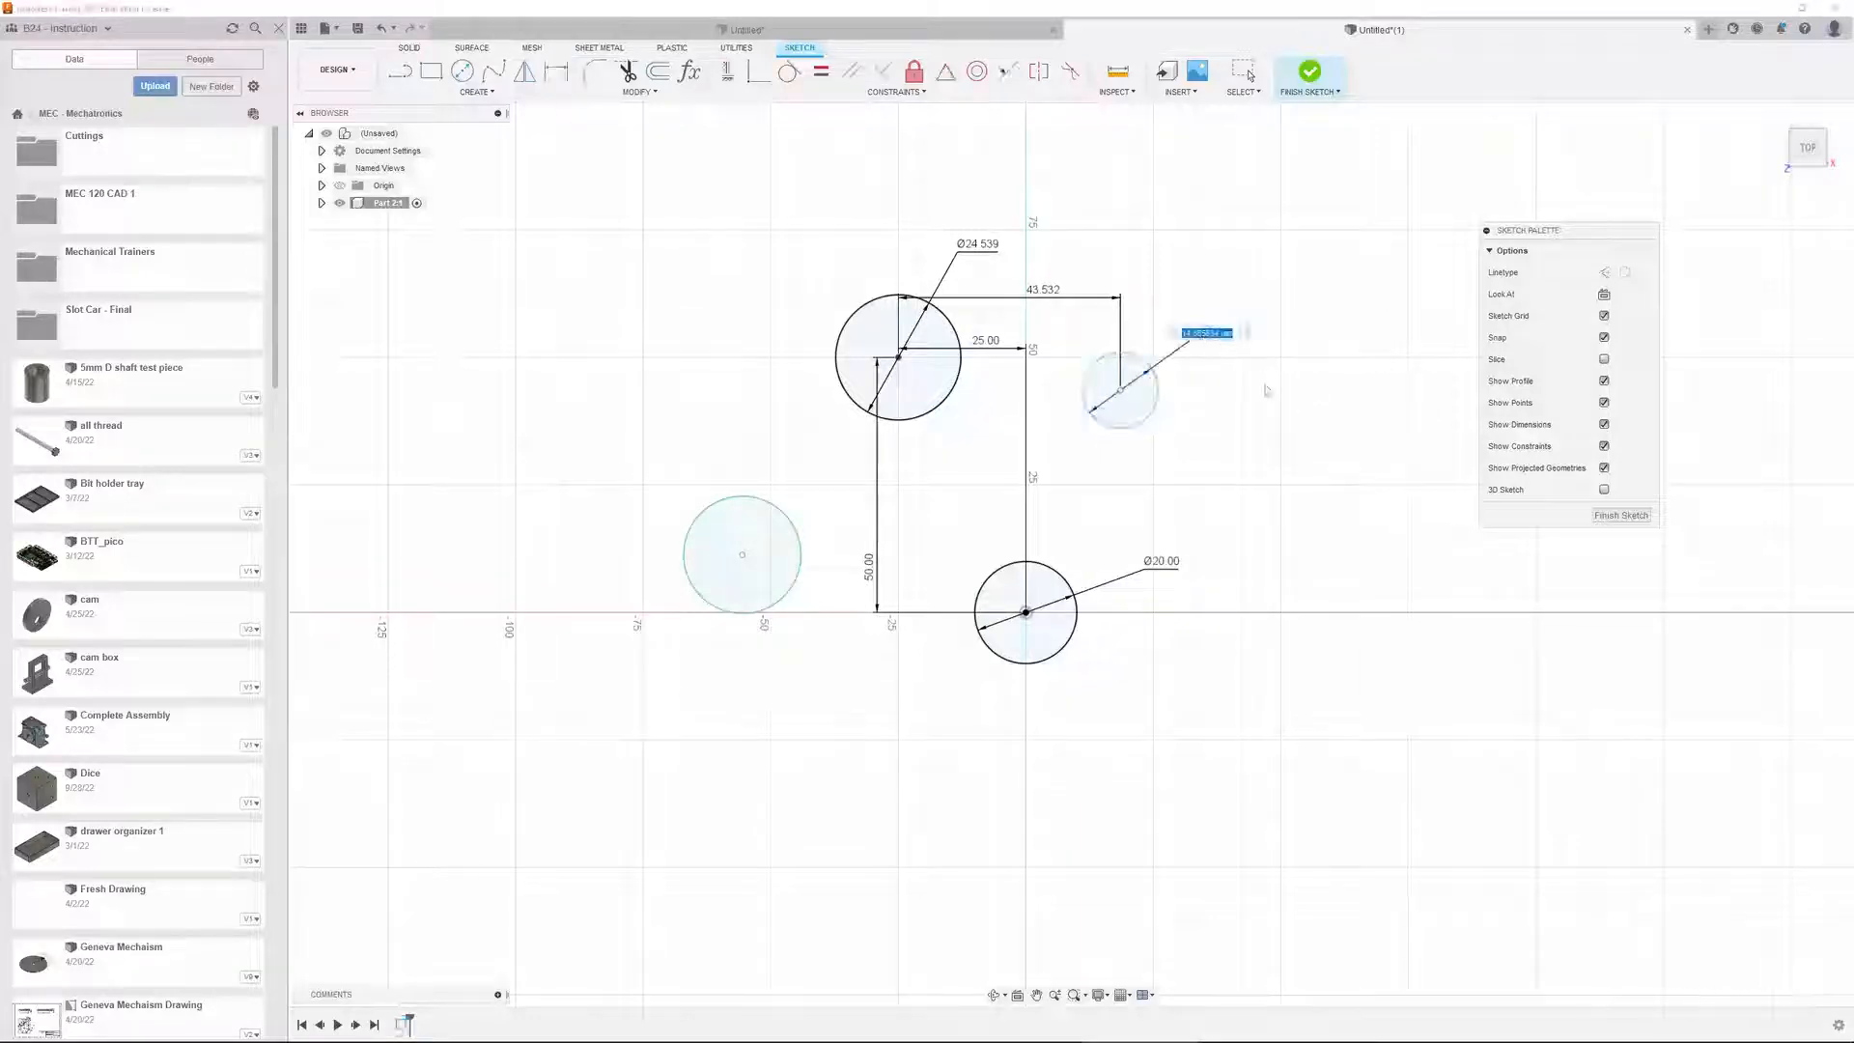
key(Return)
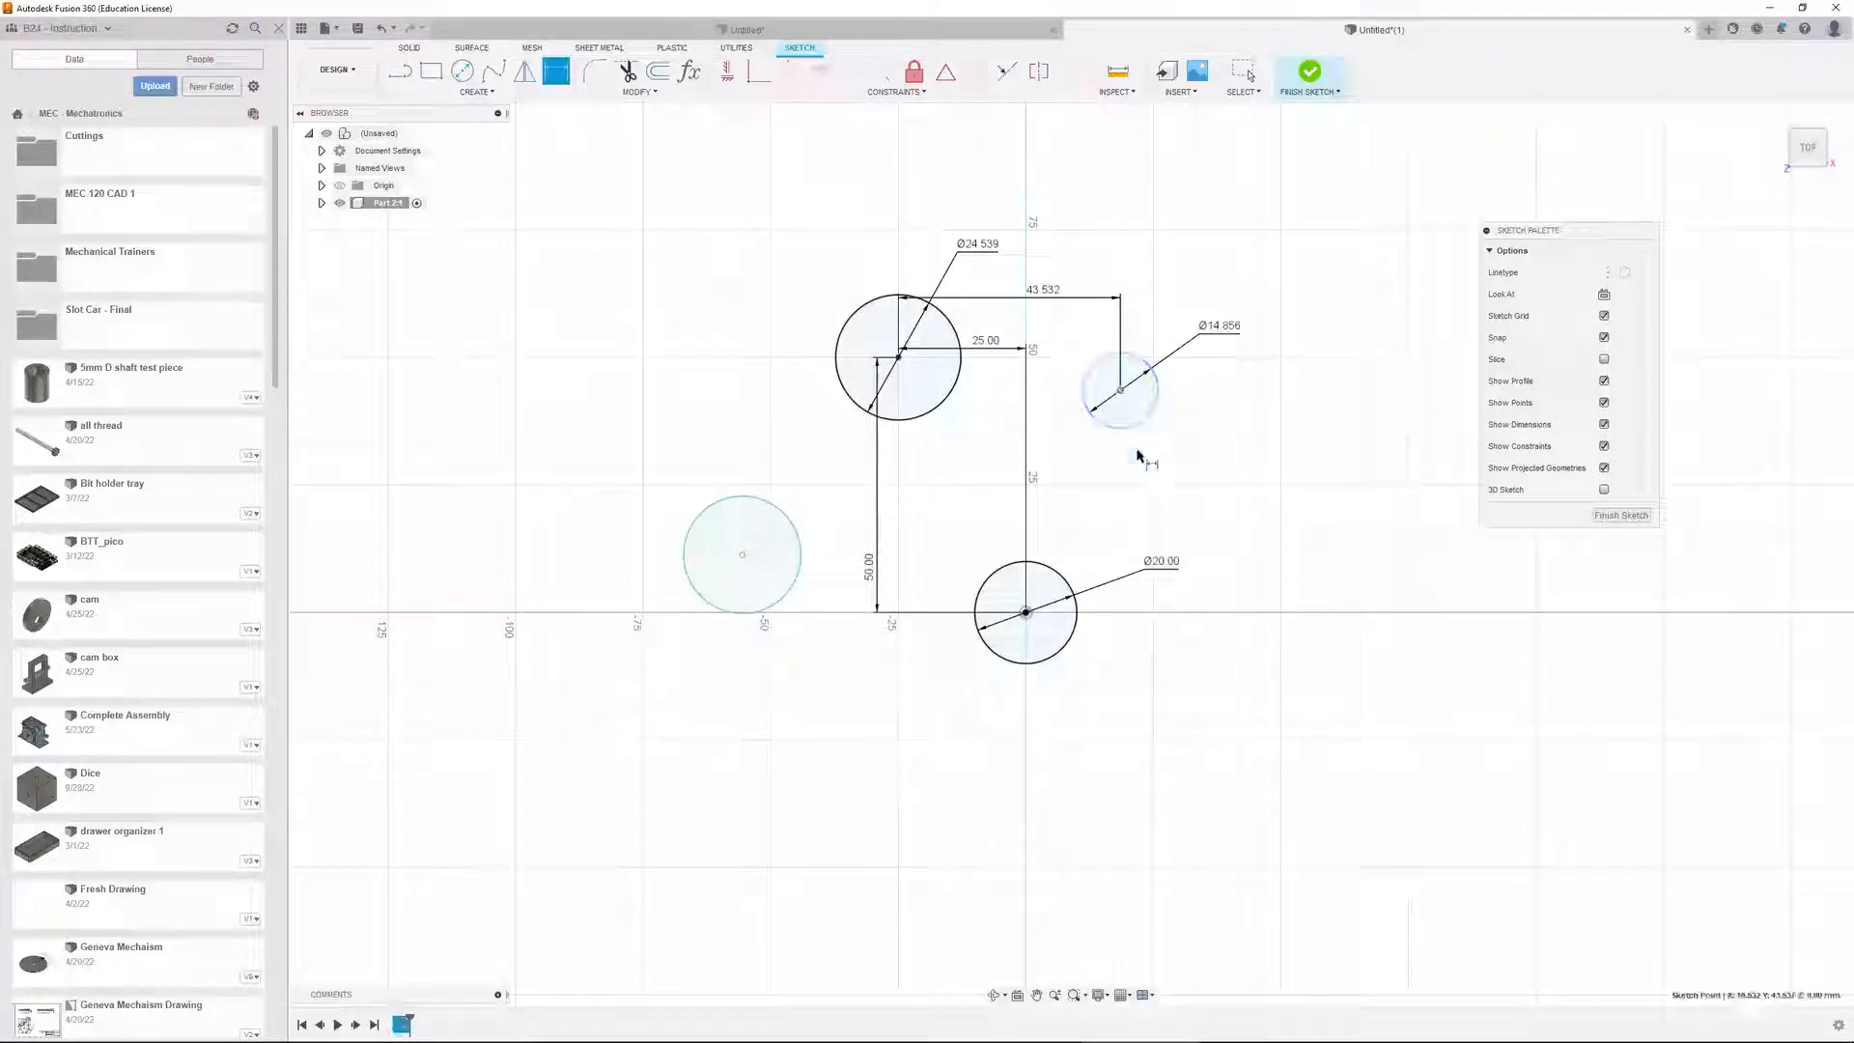
click(1025, 612)
click(1120, 390)
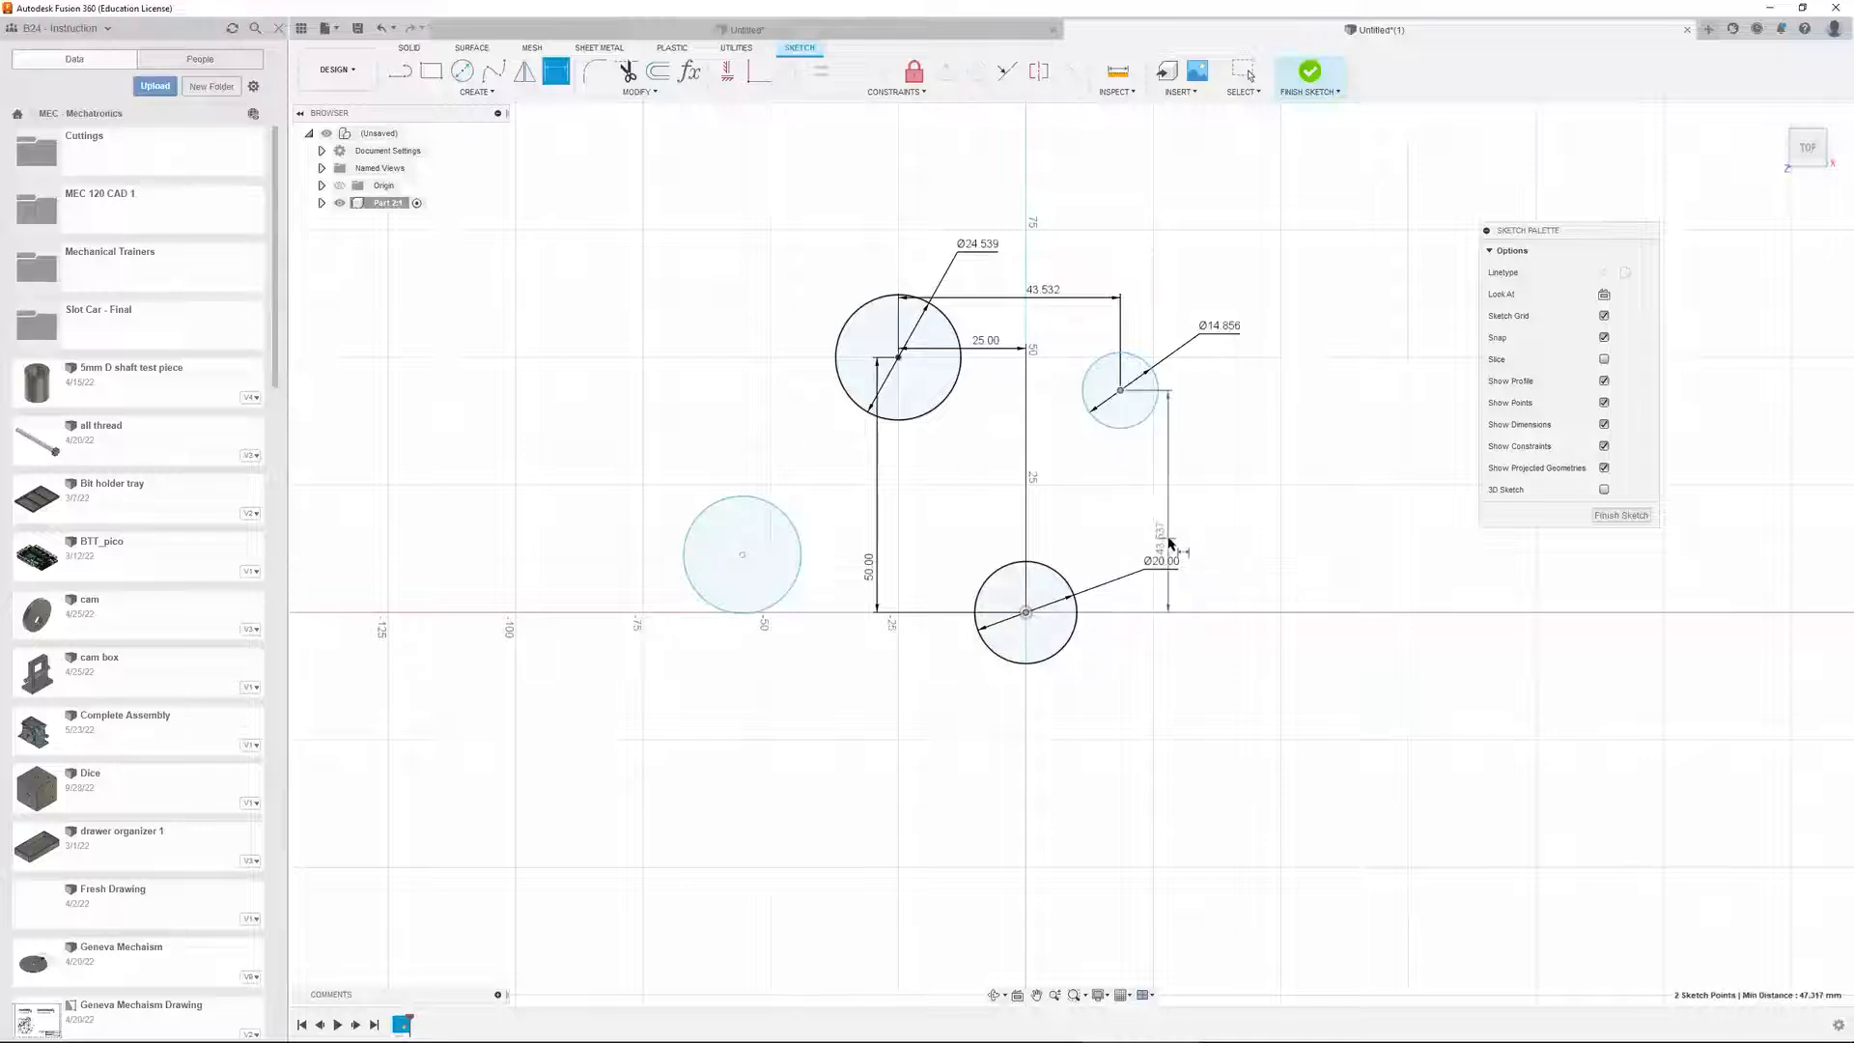
click(1225, 536)
key(Return)
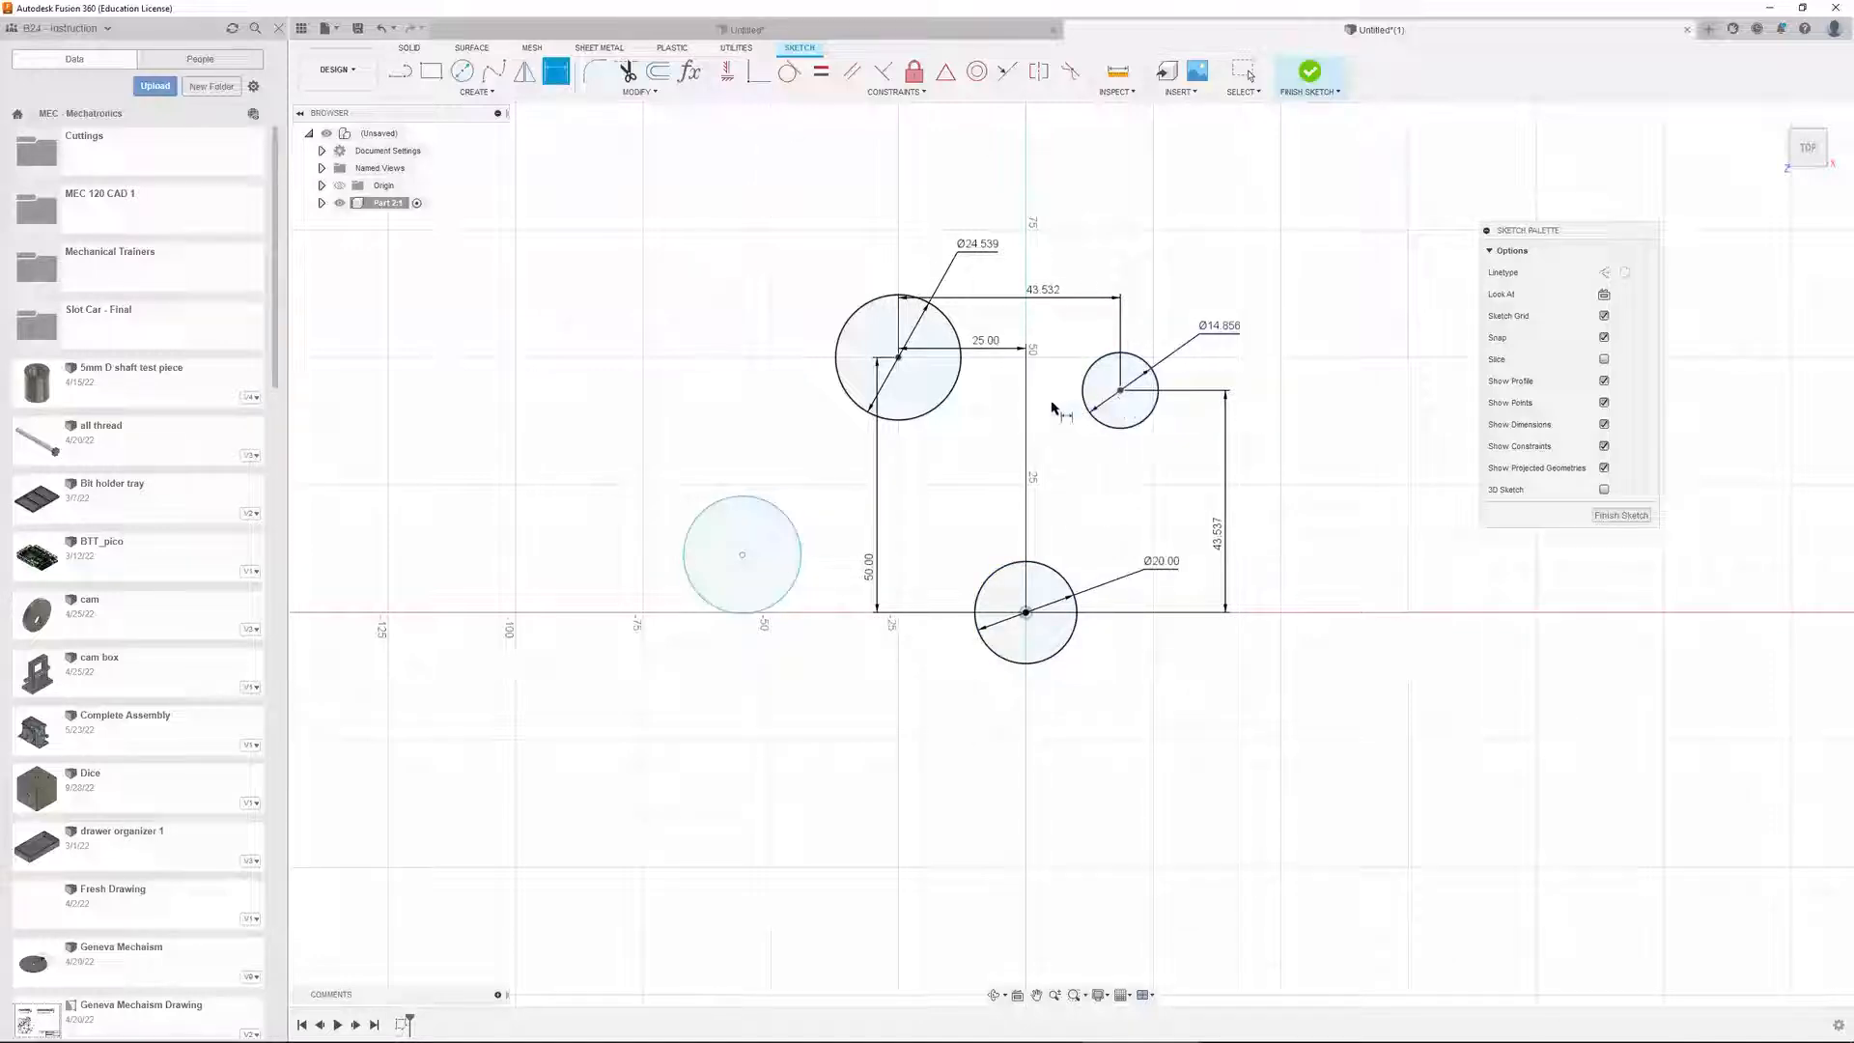
Dimension the diameter of the leftmost circle as 20 mm
click(737, 512)
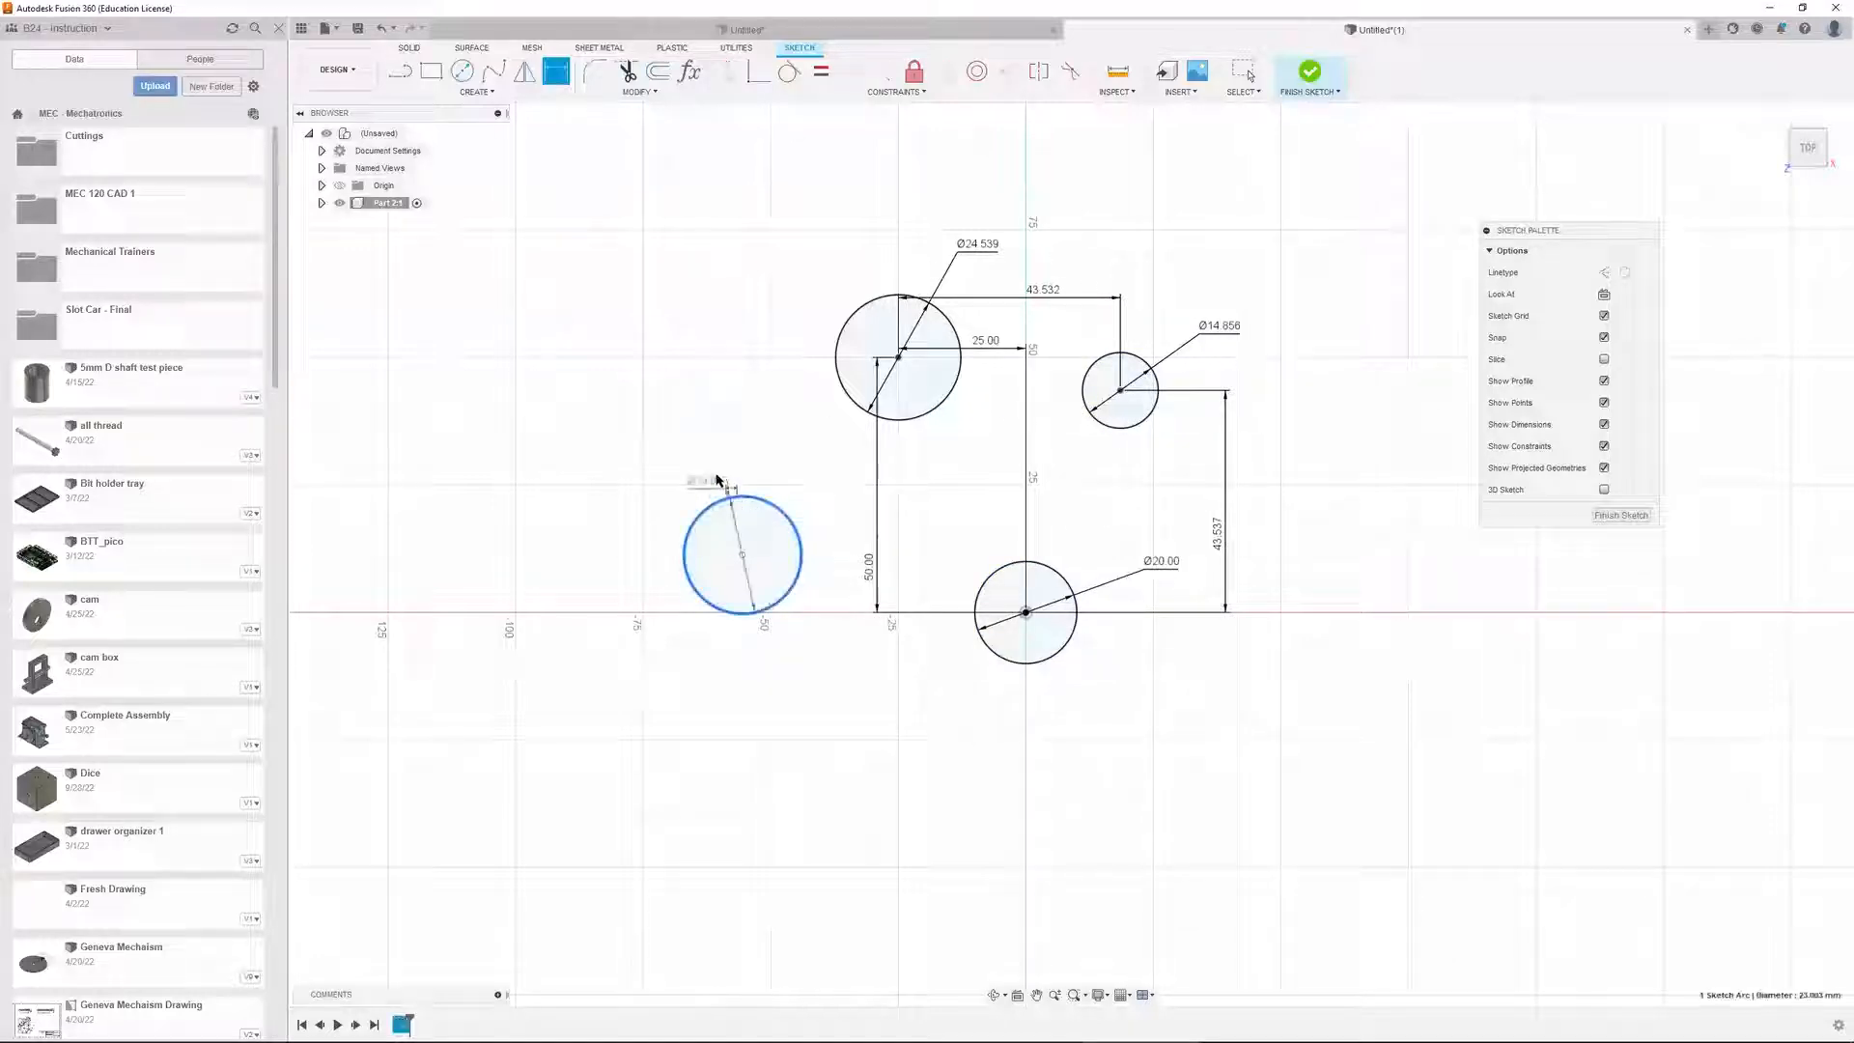
click(676, 419)
text(20)
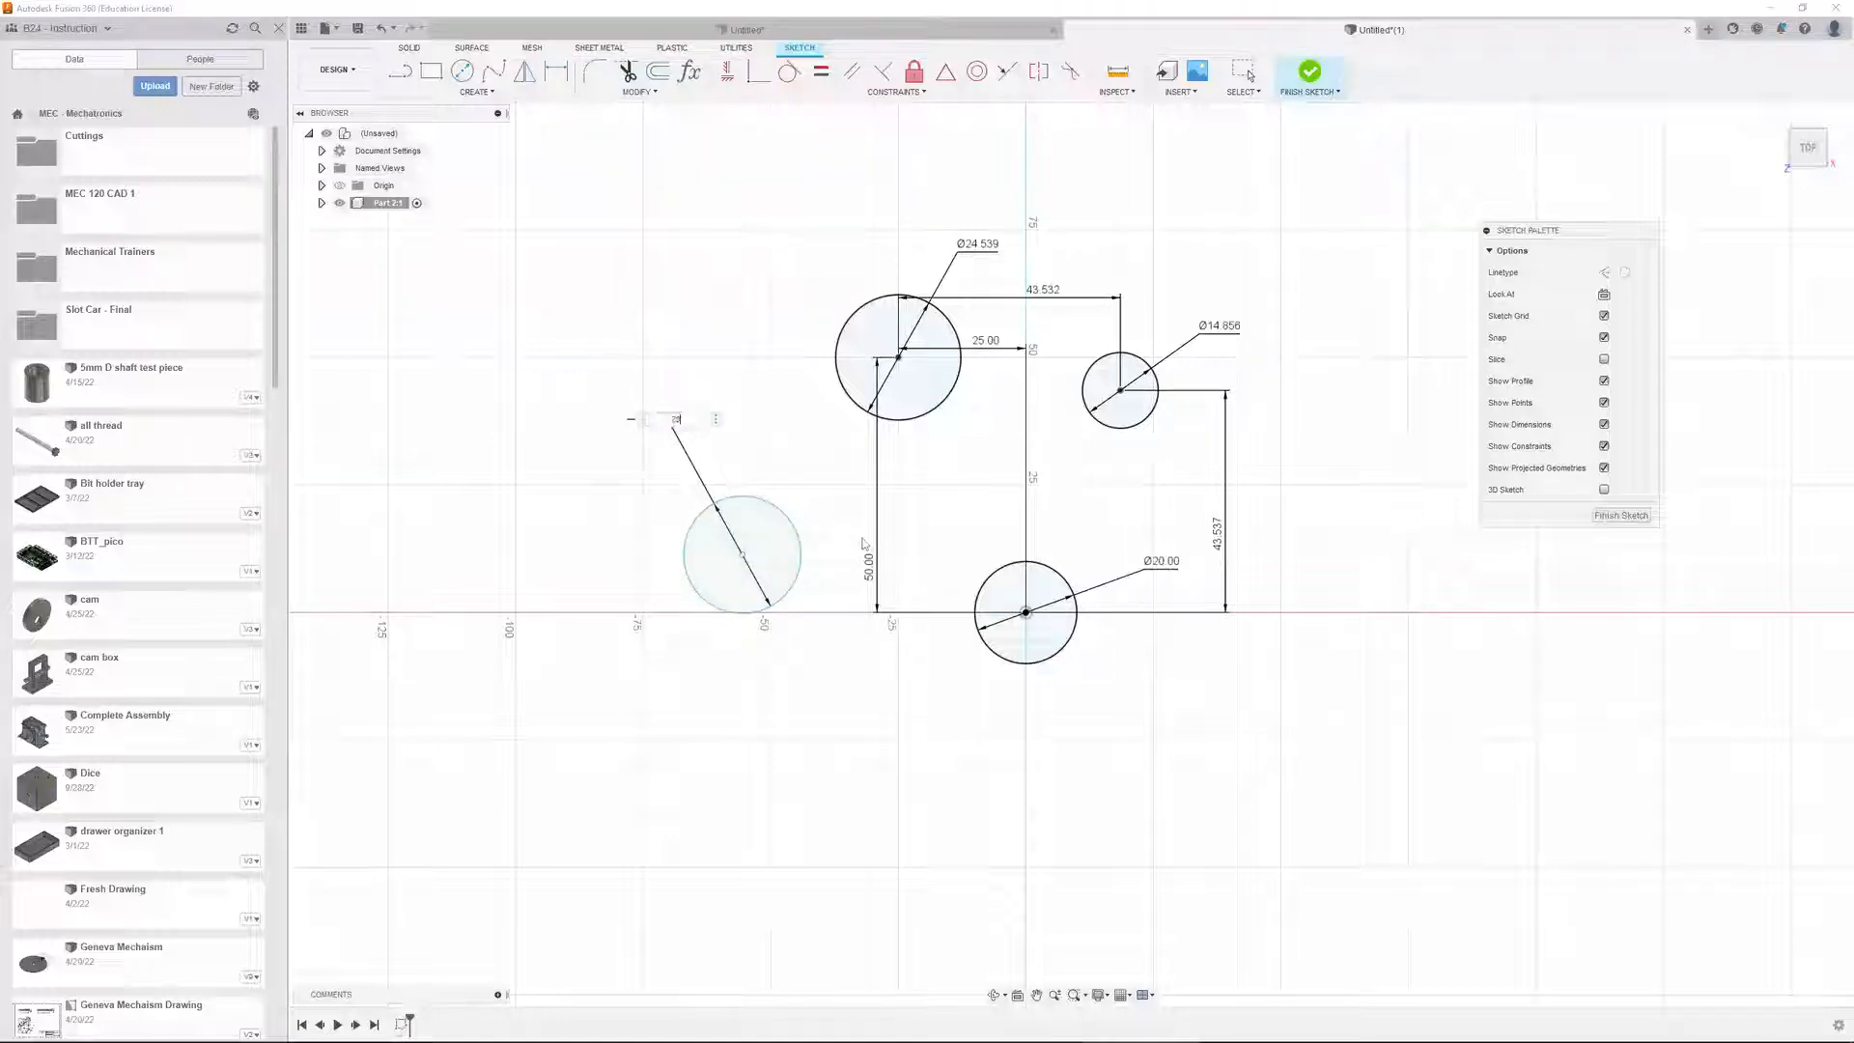
key(Return)
key(Escape)
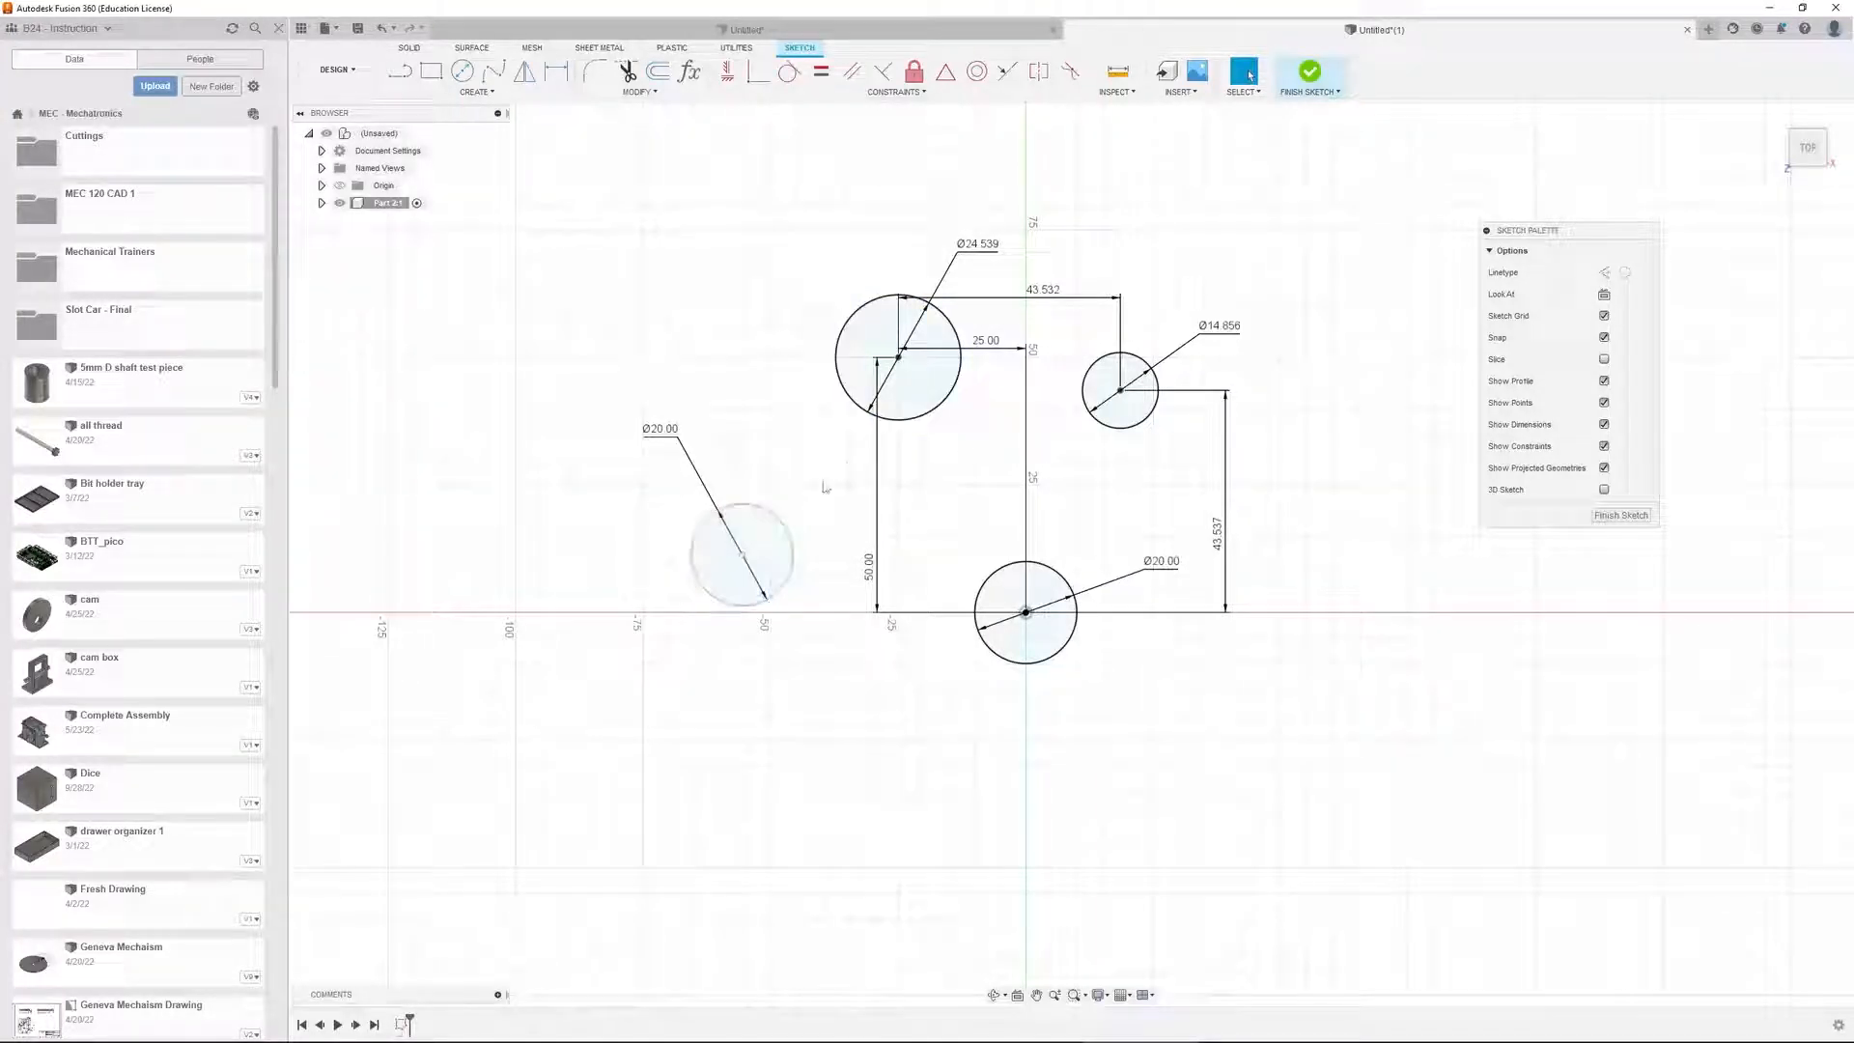
Dimension the vertical distance between the centers of the upper-left circle and the leftmost circle
key(d)
click(942, 402)
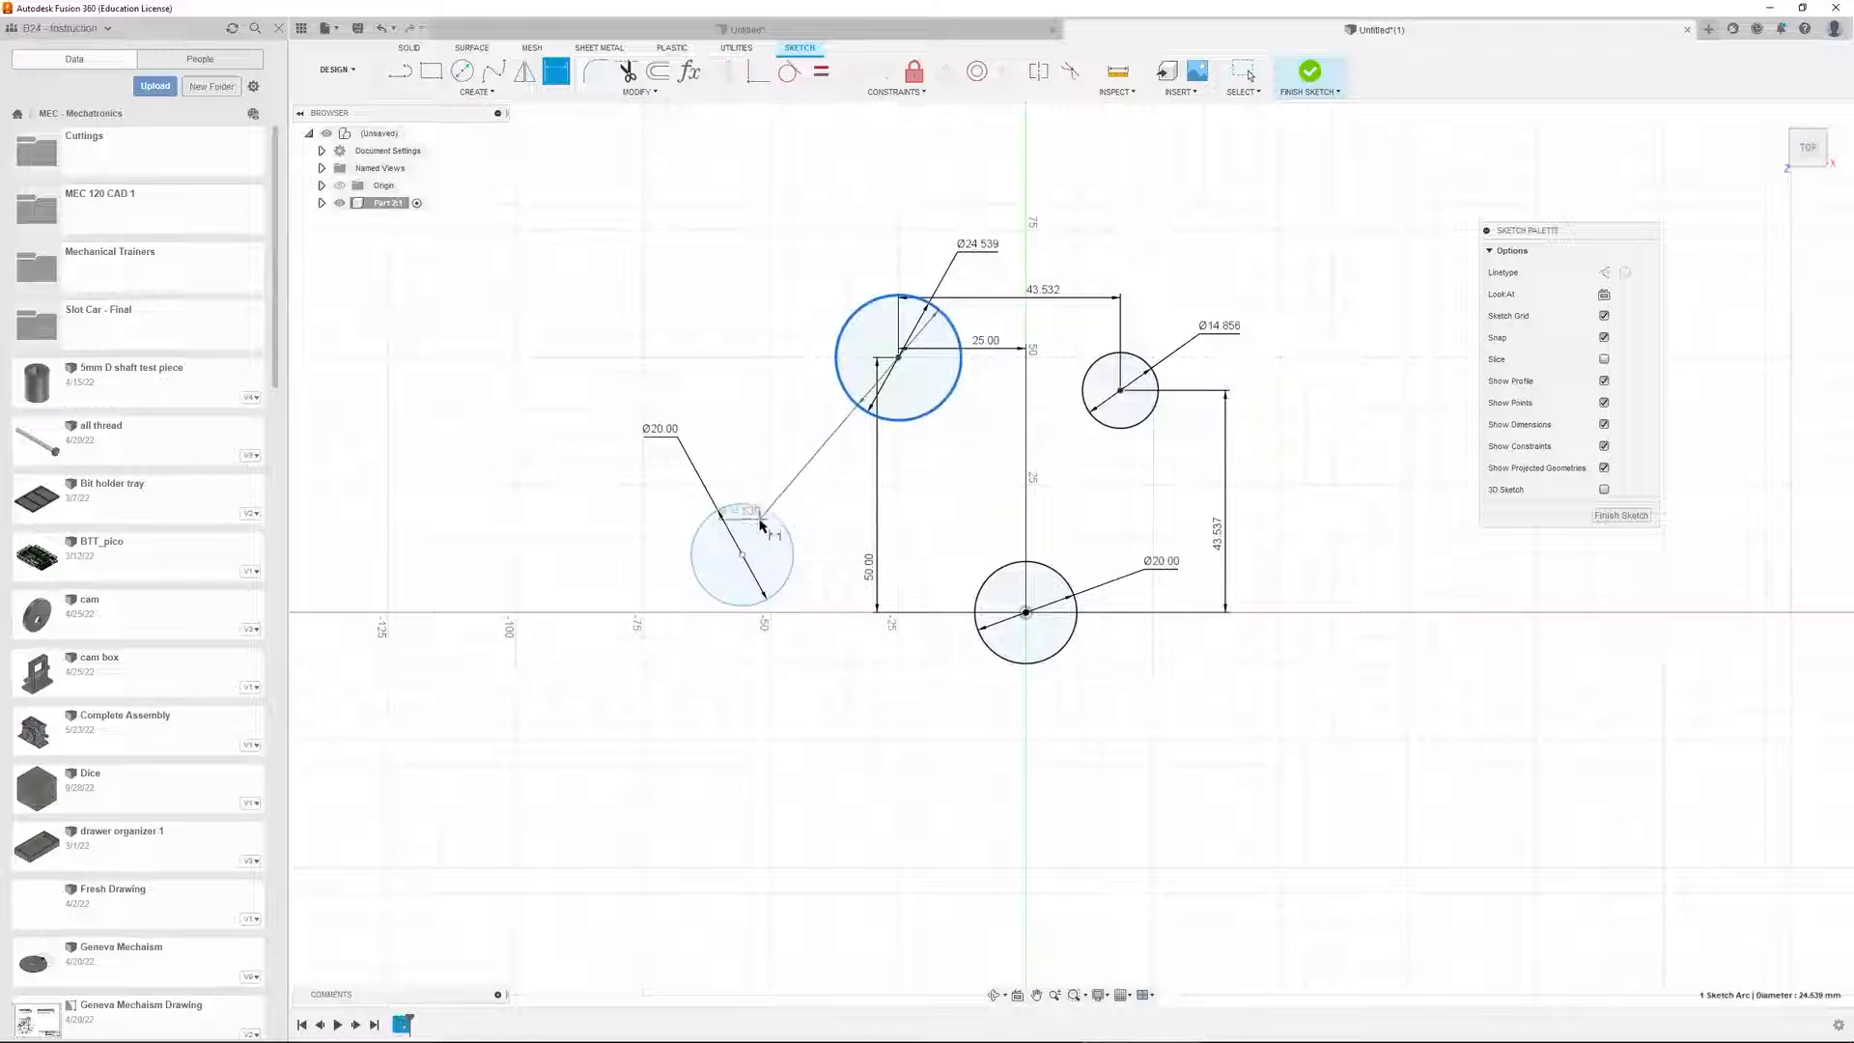
click(770, 517)
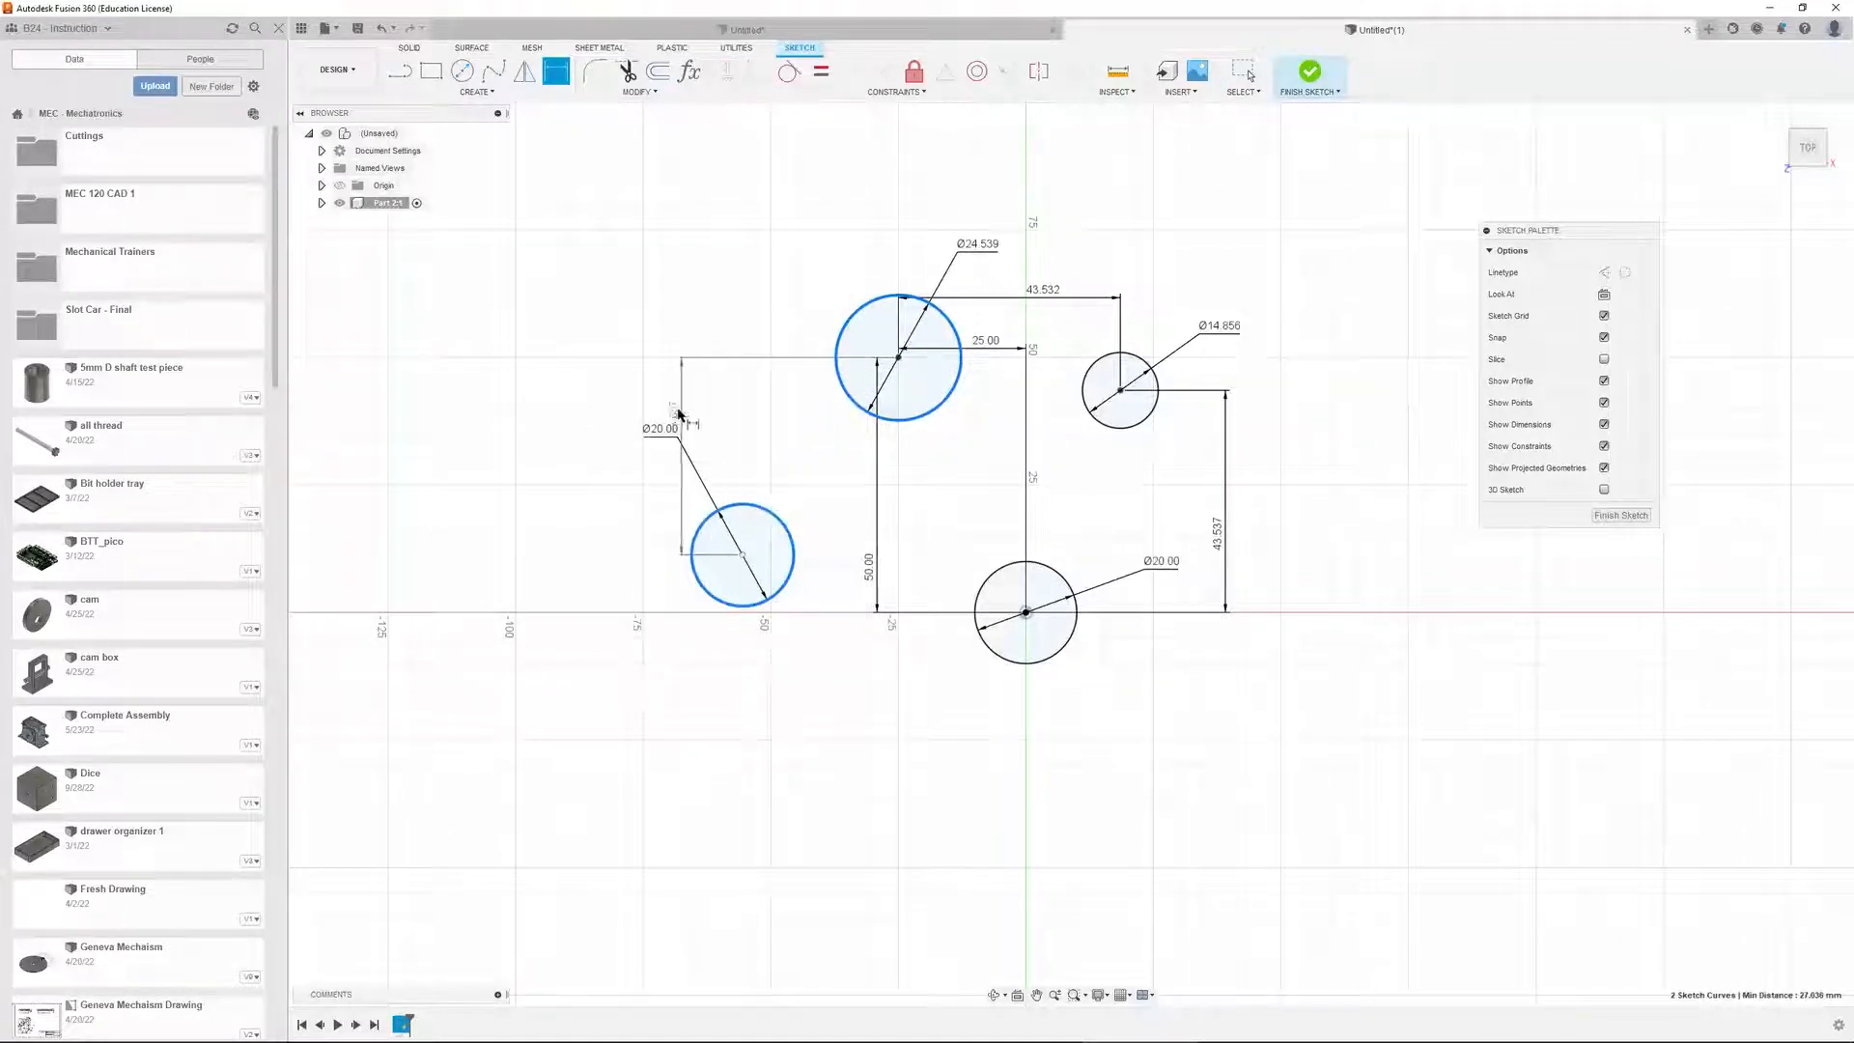
click(567, 450)
key(Return)
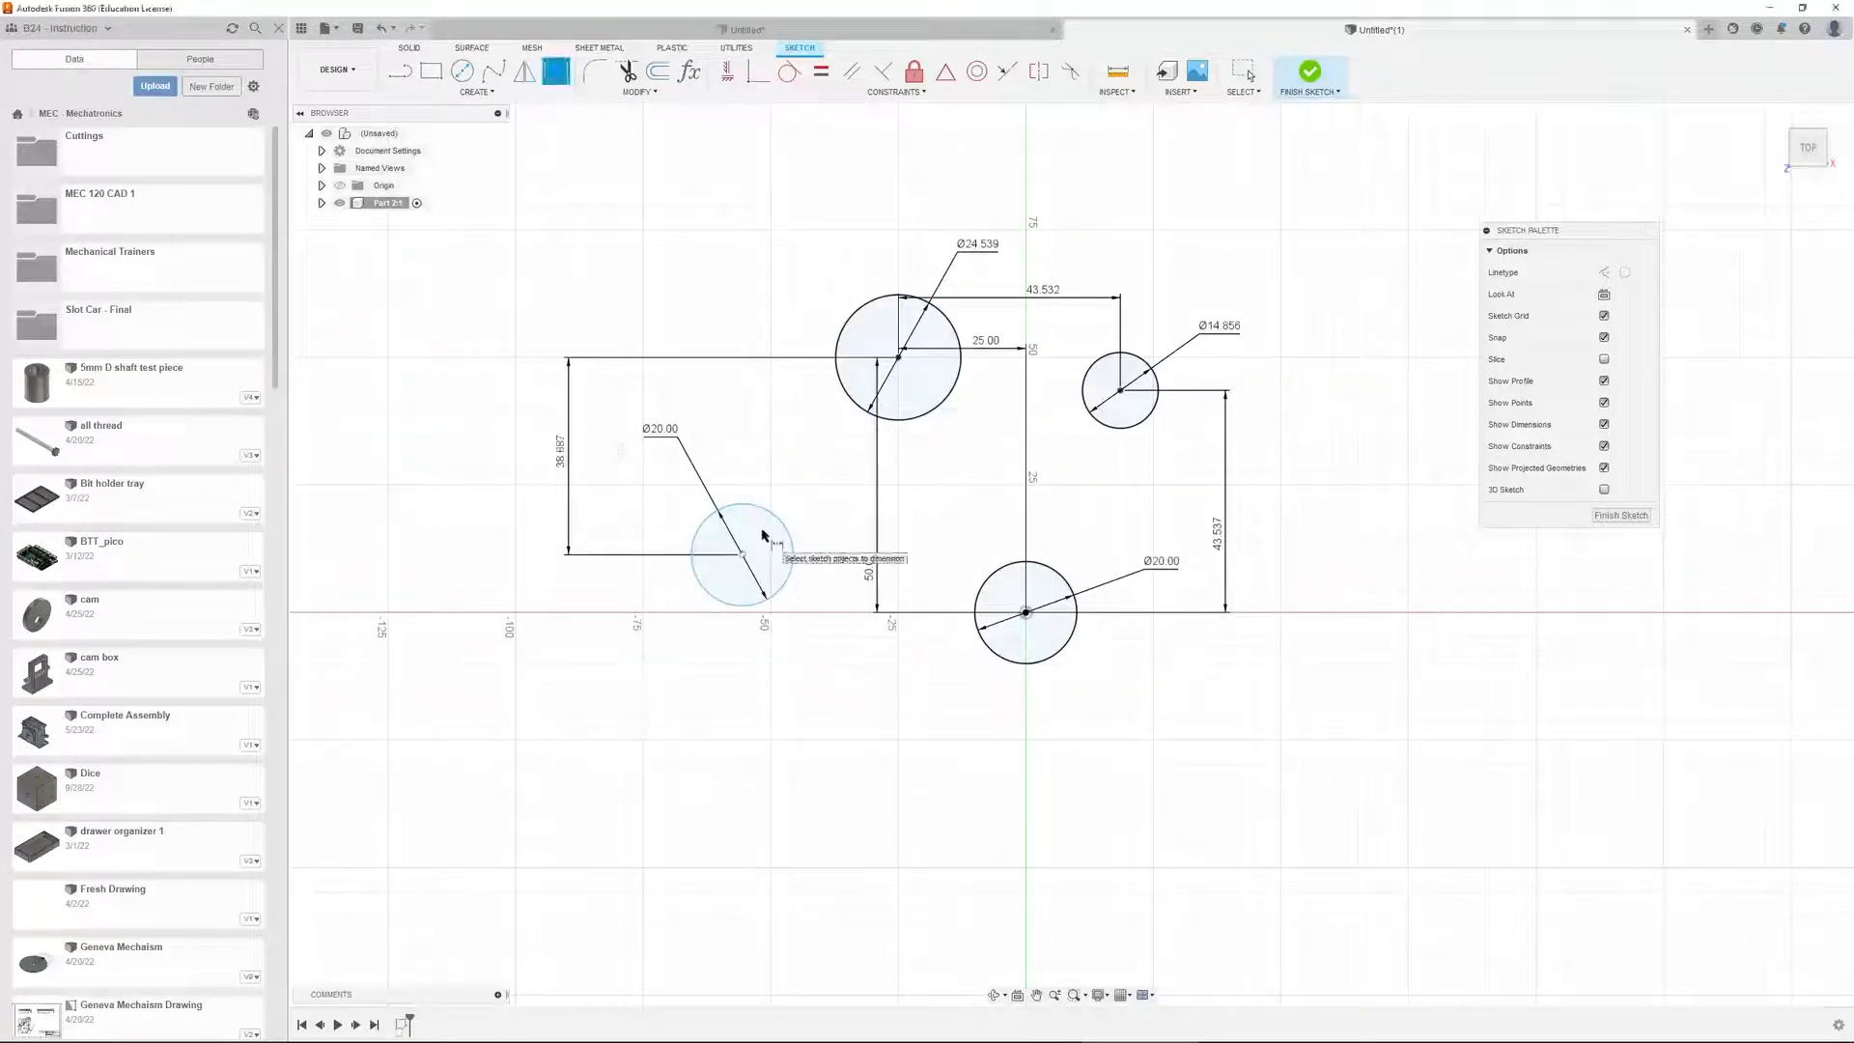
Dimension the horizontal distance between the centers of the leftmost and upper-right circles
click(791, 548)
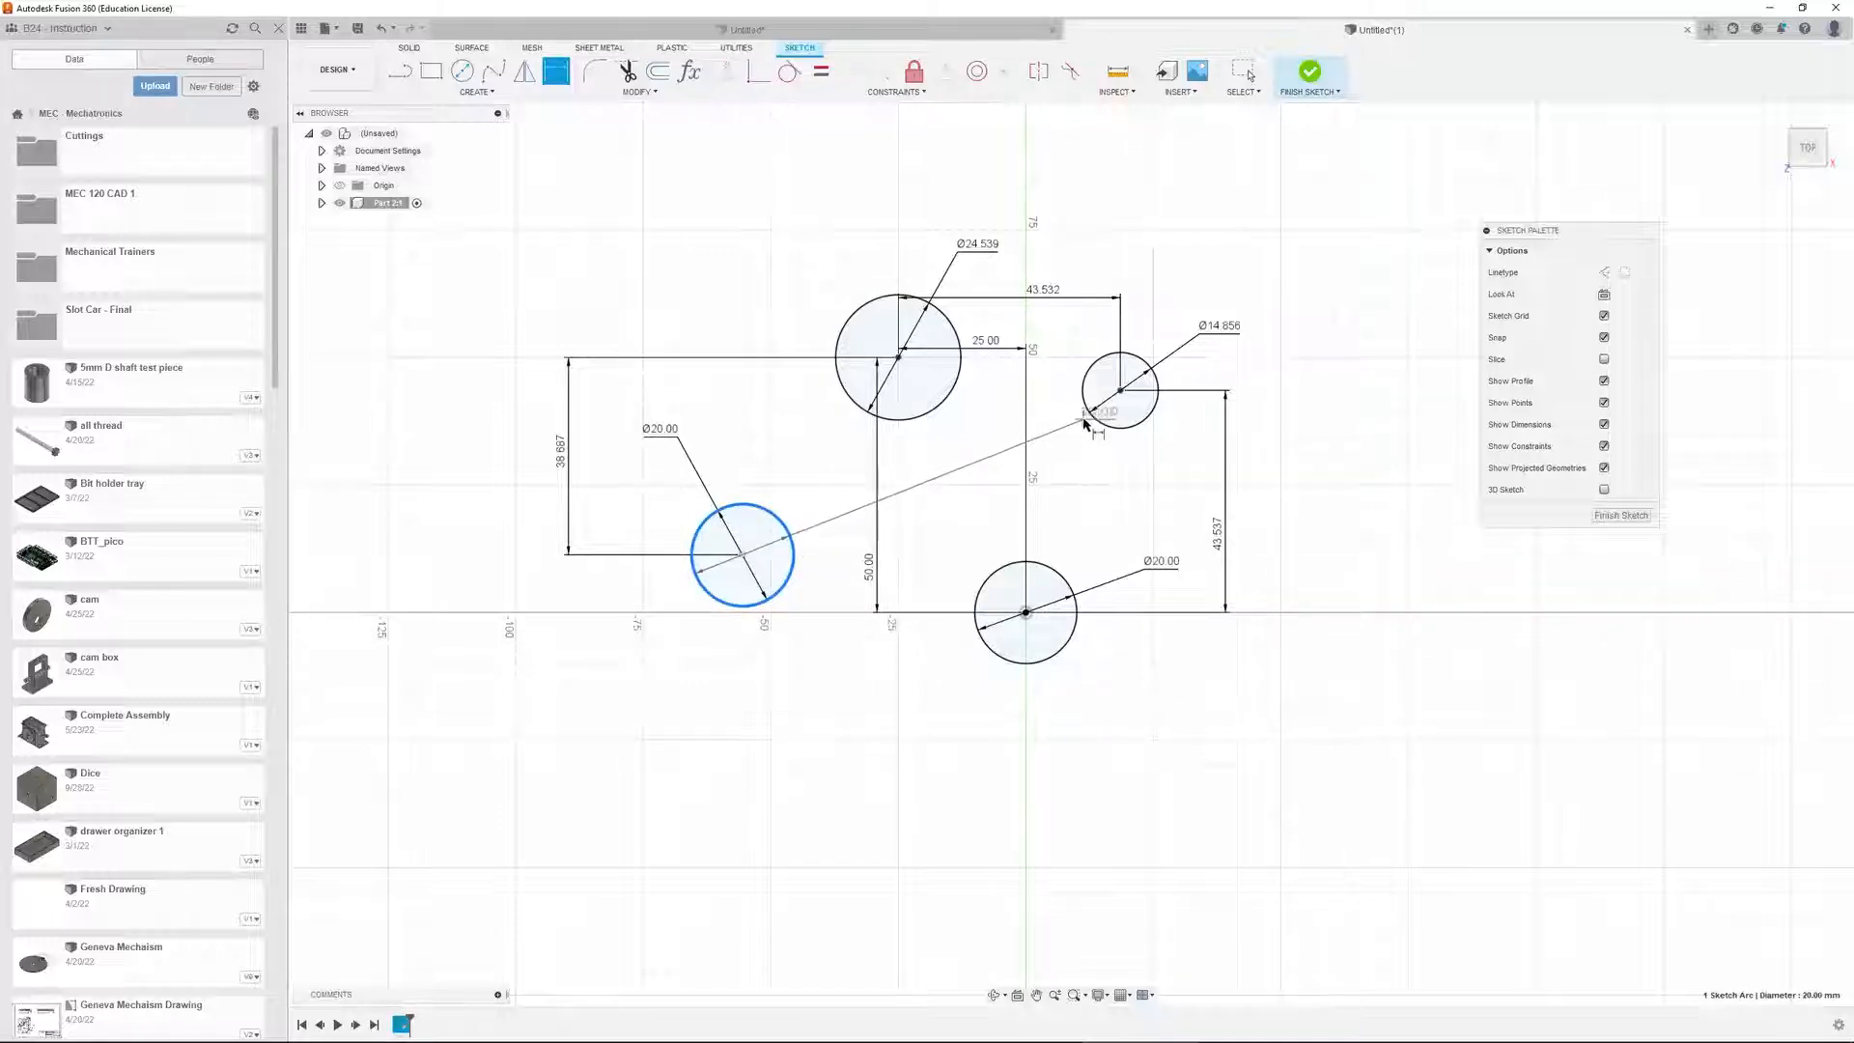
click(1094, 417)
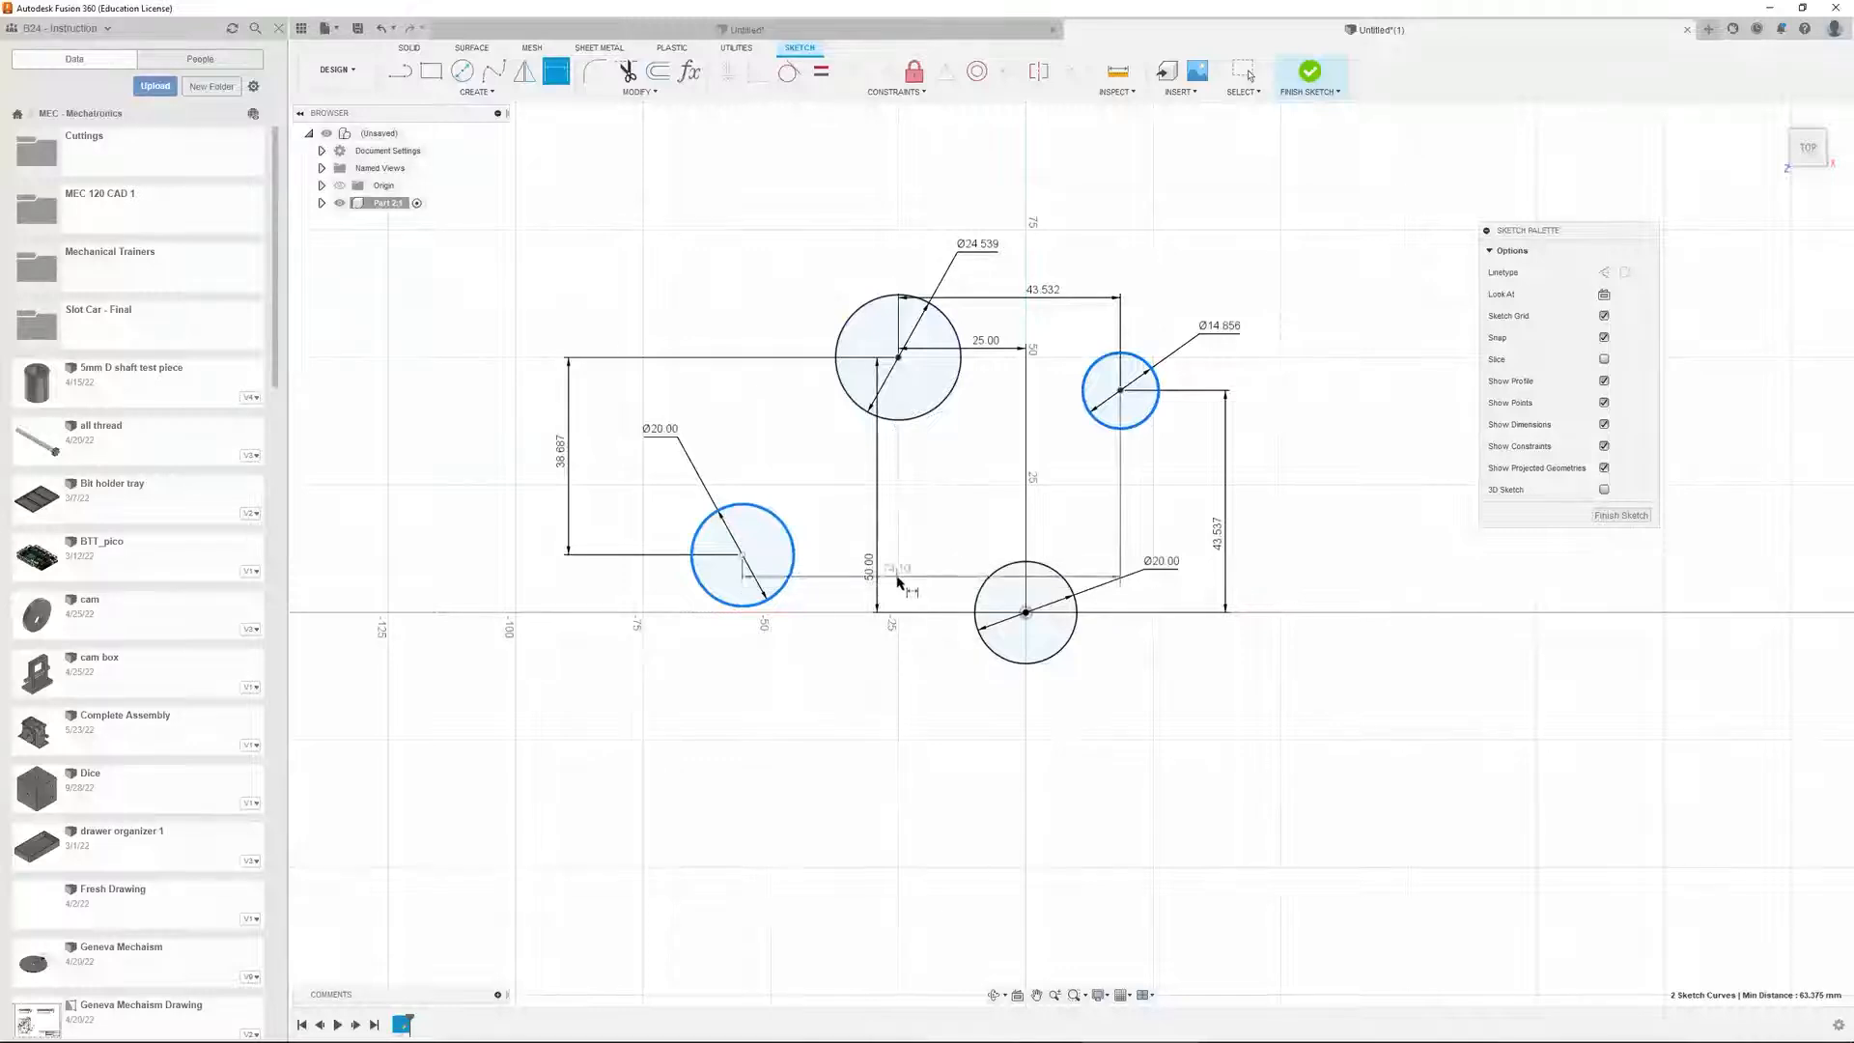
click(867, 734)
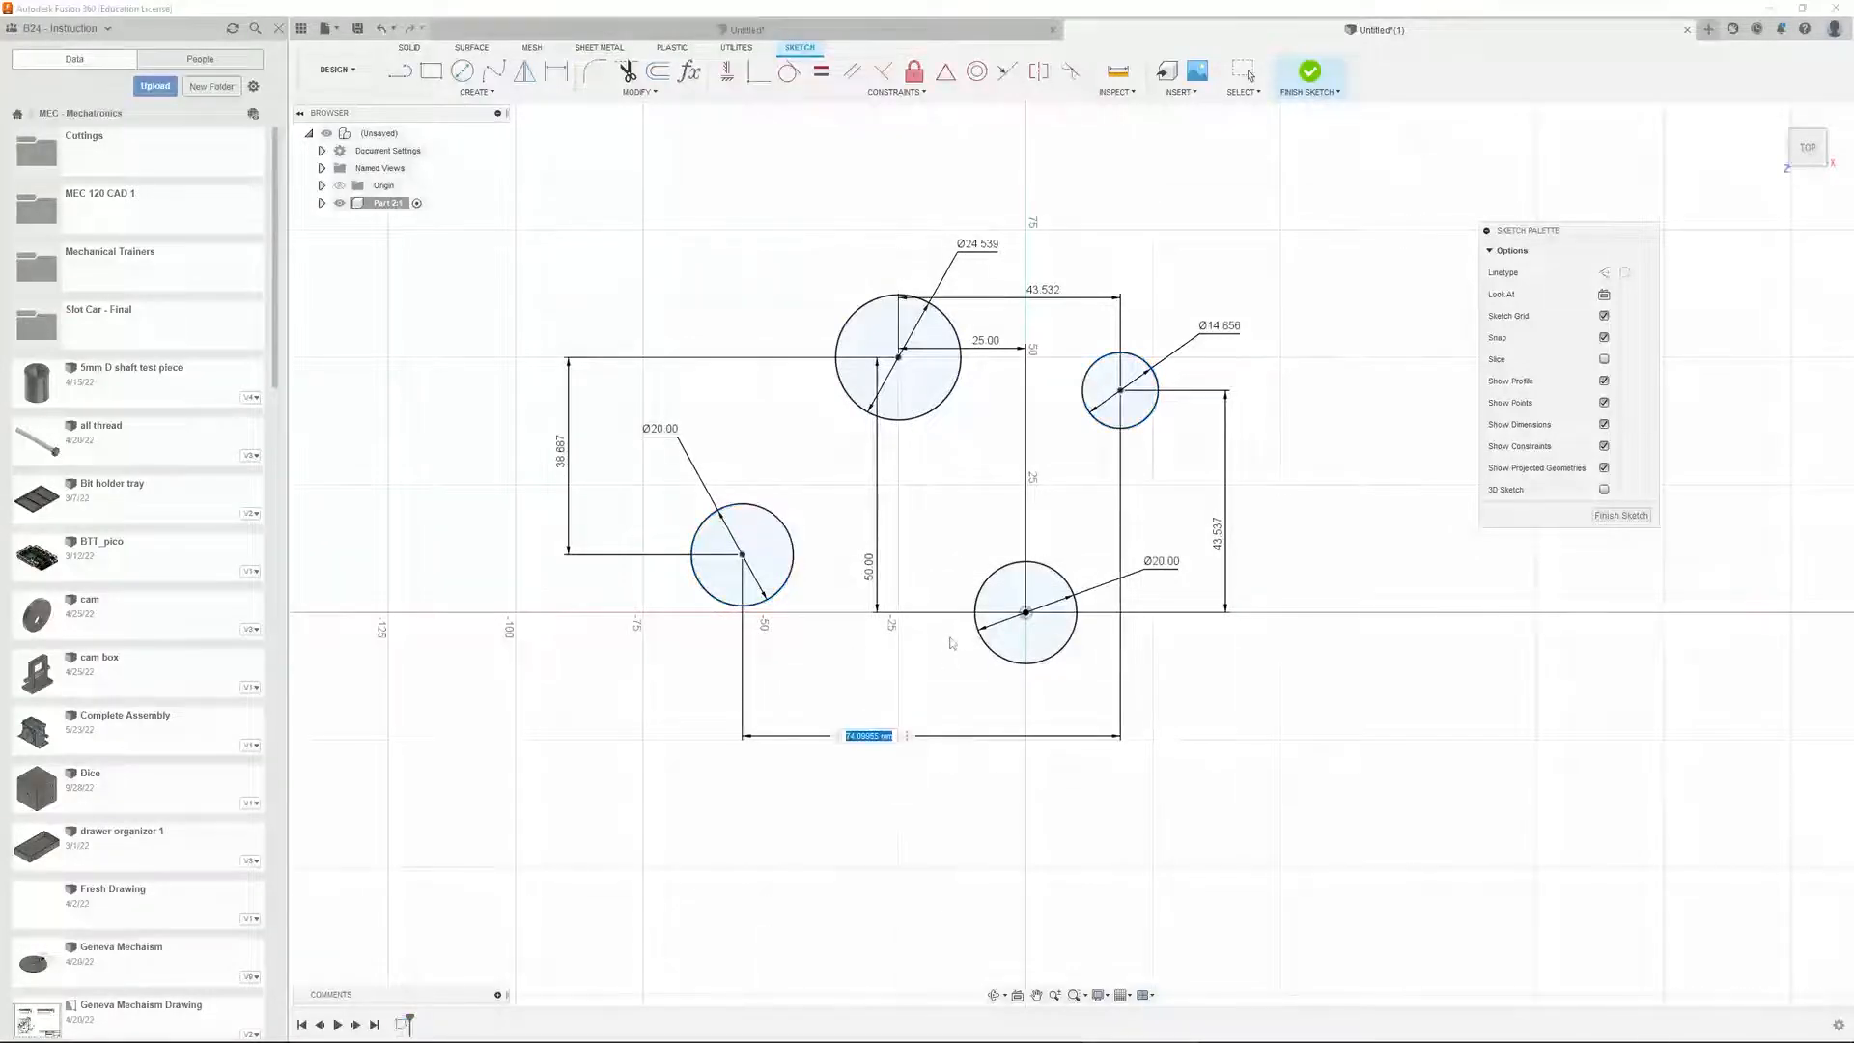
key(Return)
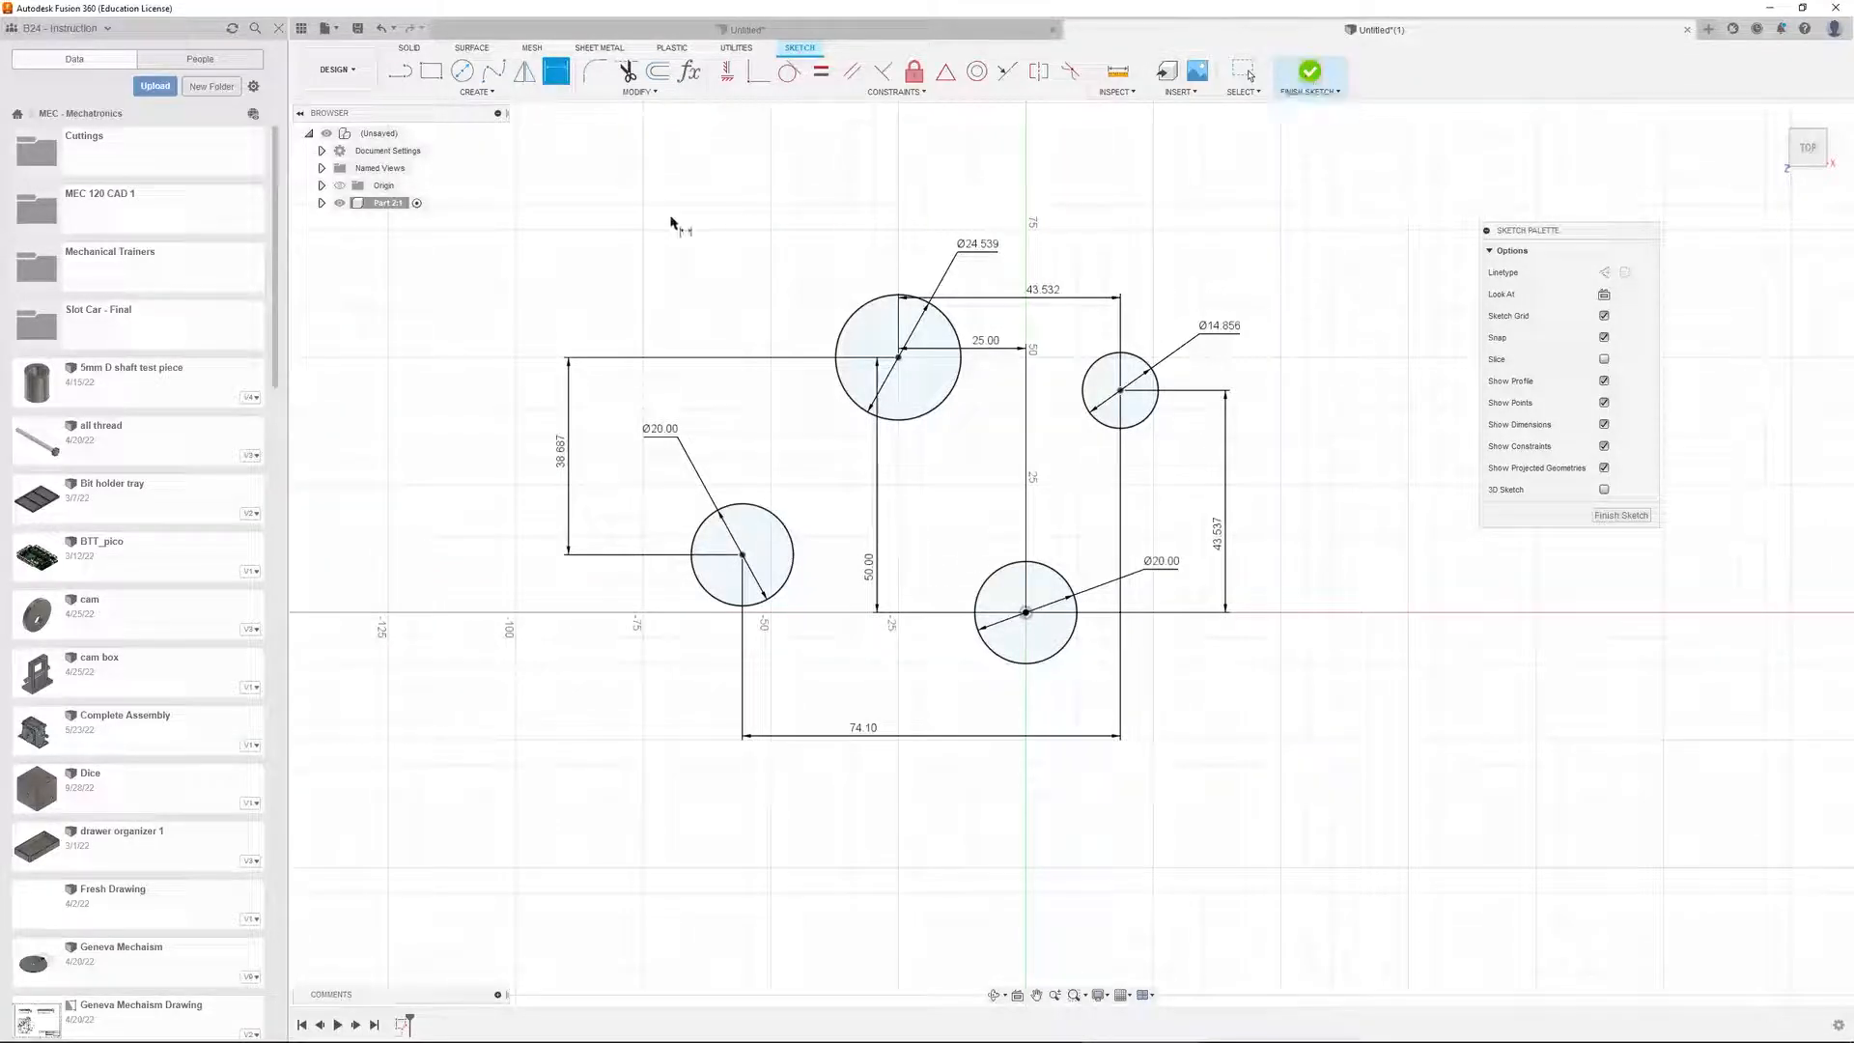
Delete all four circles together with their dimensions from the sketch
key(Escape)
mouse_move(512, 205)
mouse_down()
mouse_move(1292, 780)
mouse_move(1293, 760)
mouse_up()
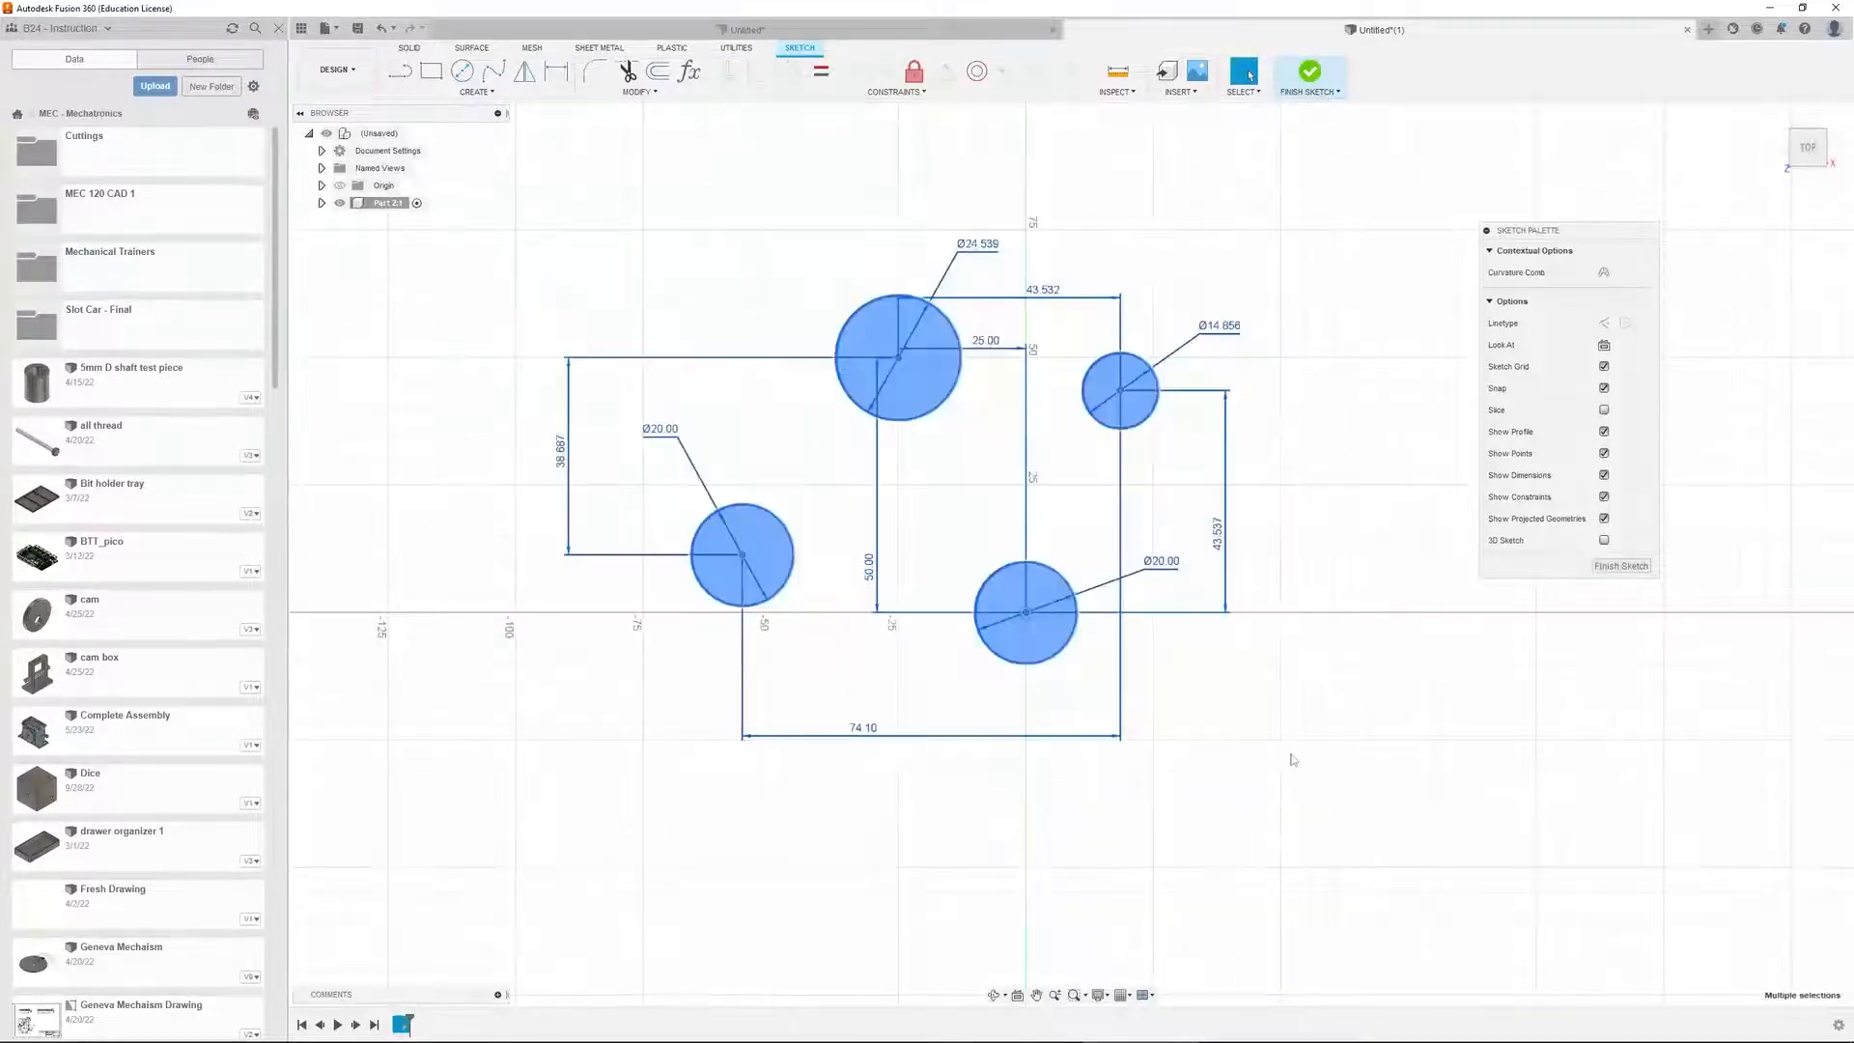
key(Delete)
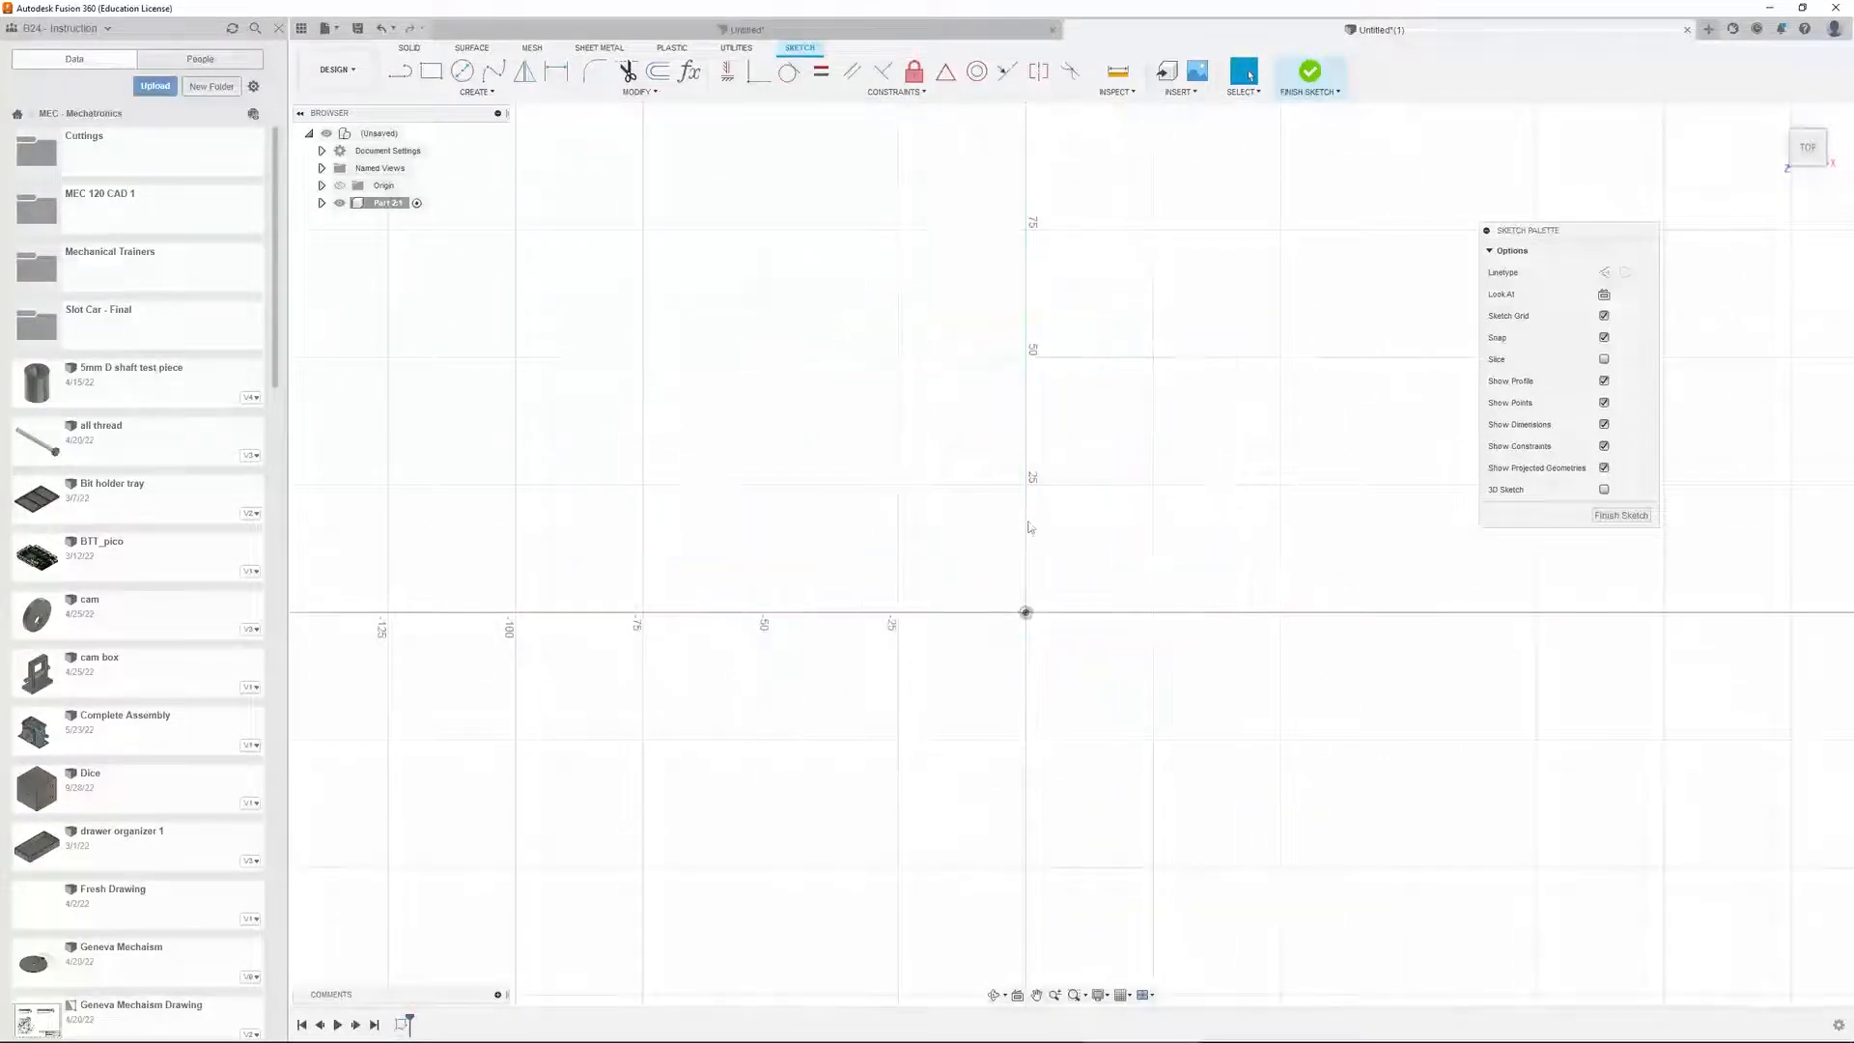
Sketch two separate lines from the origin: a vertical one about 75 mm long upward and a shorter horizontal one along the positive axis
key(l)
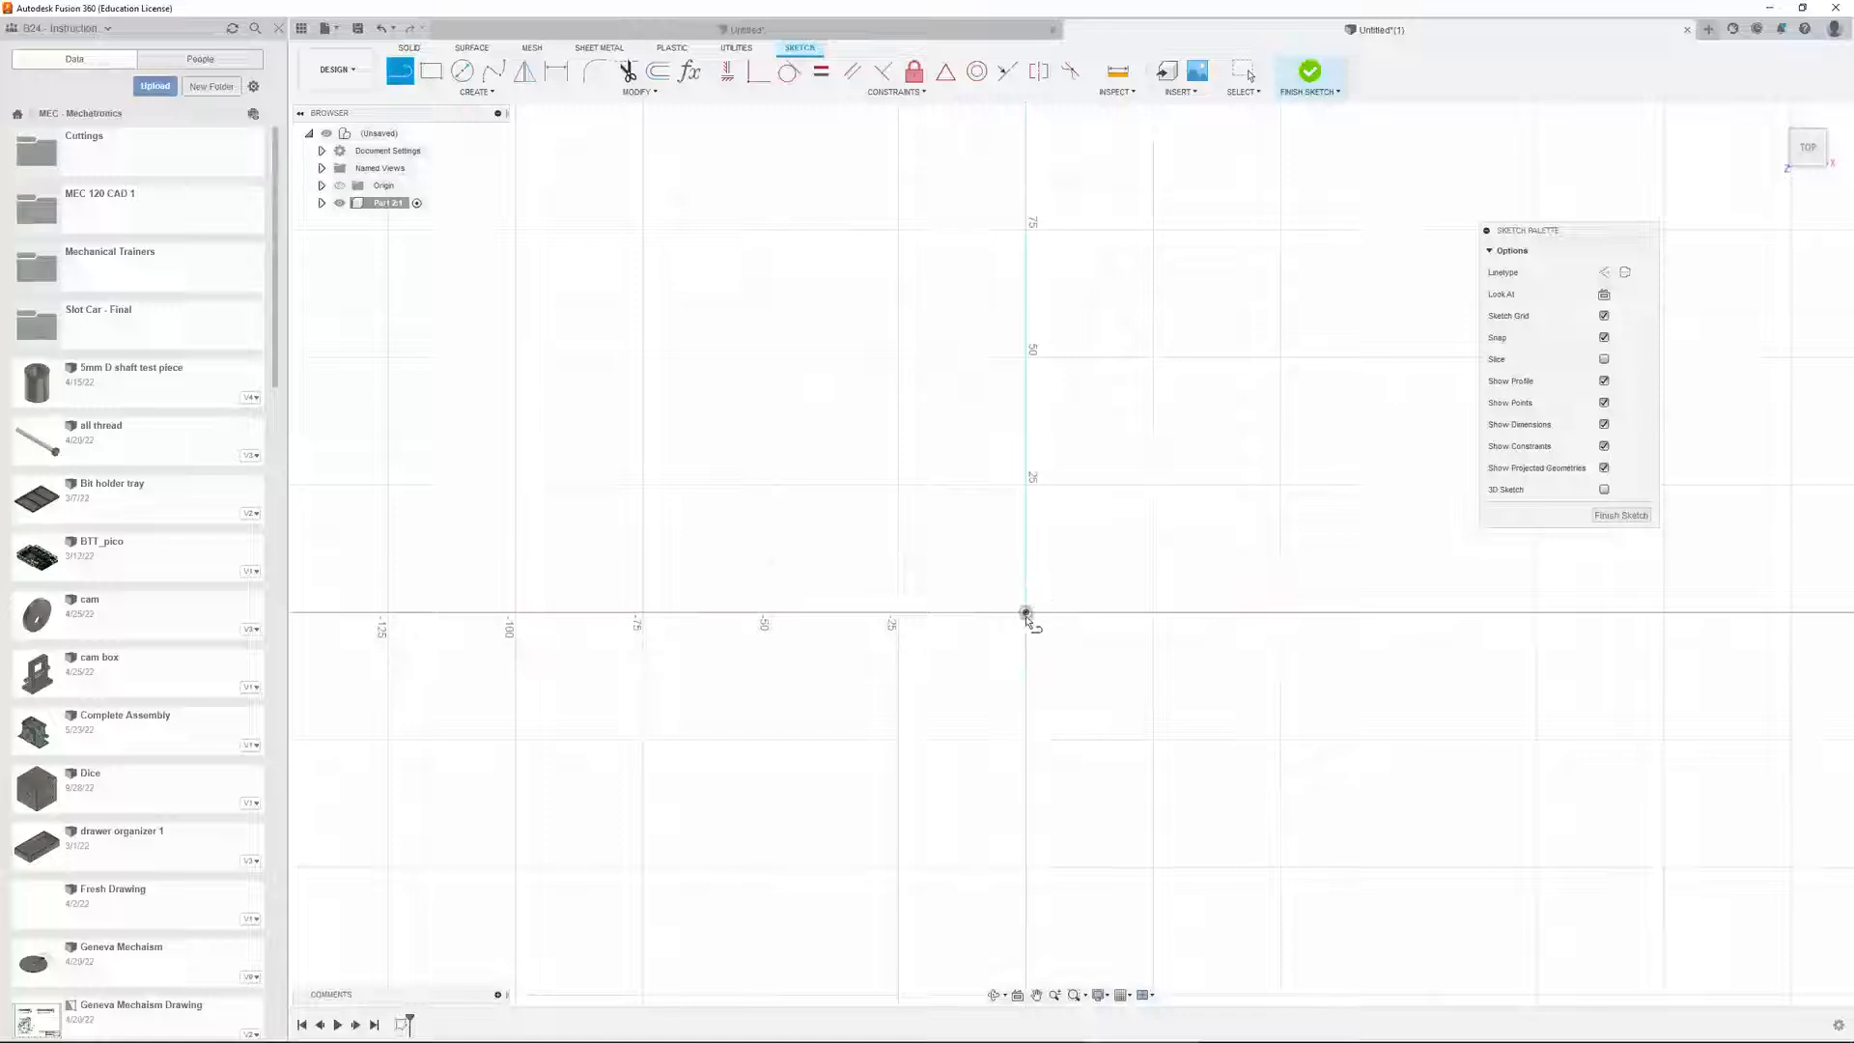
click(1025, 612)
click(1027, 230)
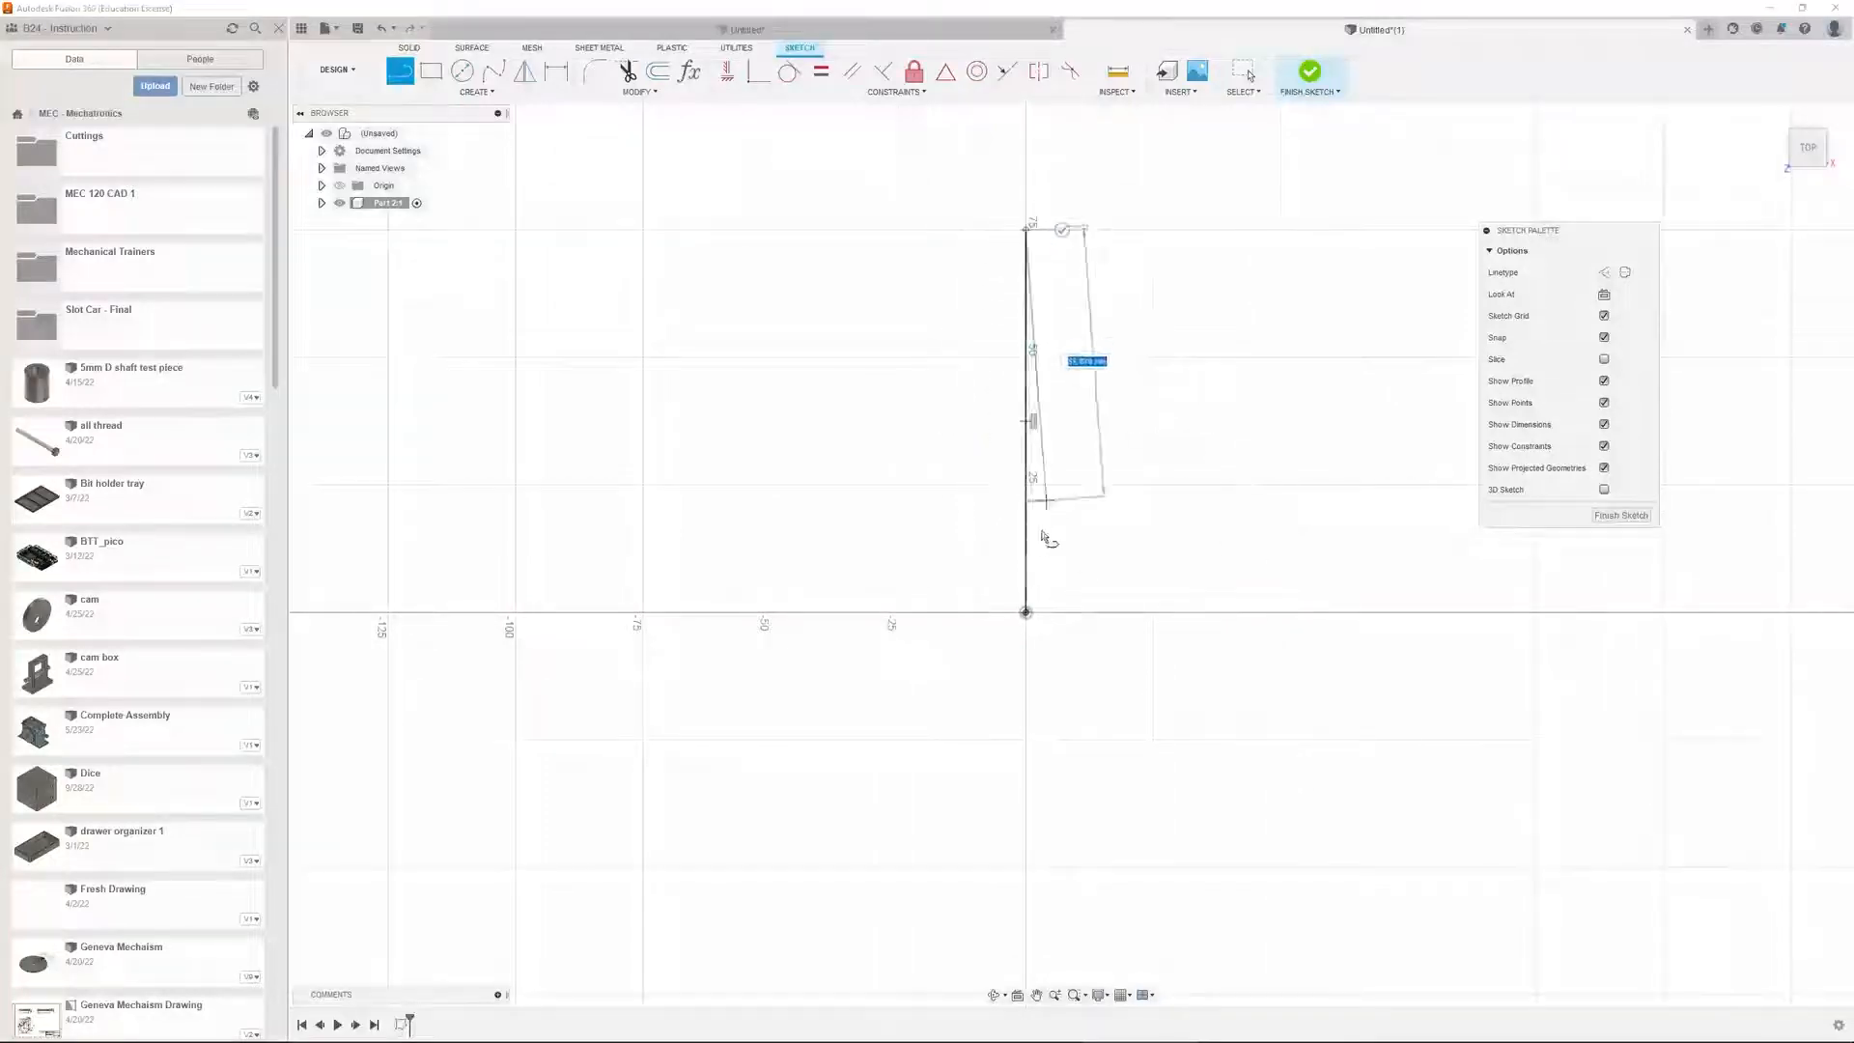
key(Escape)
key(l)
click(1026, 612)
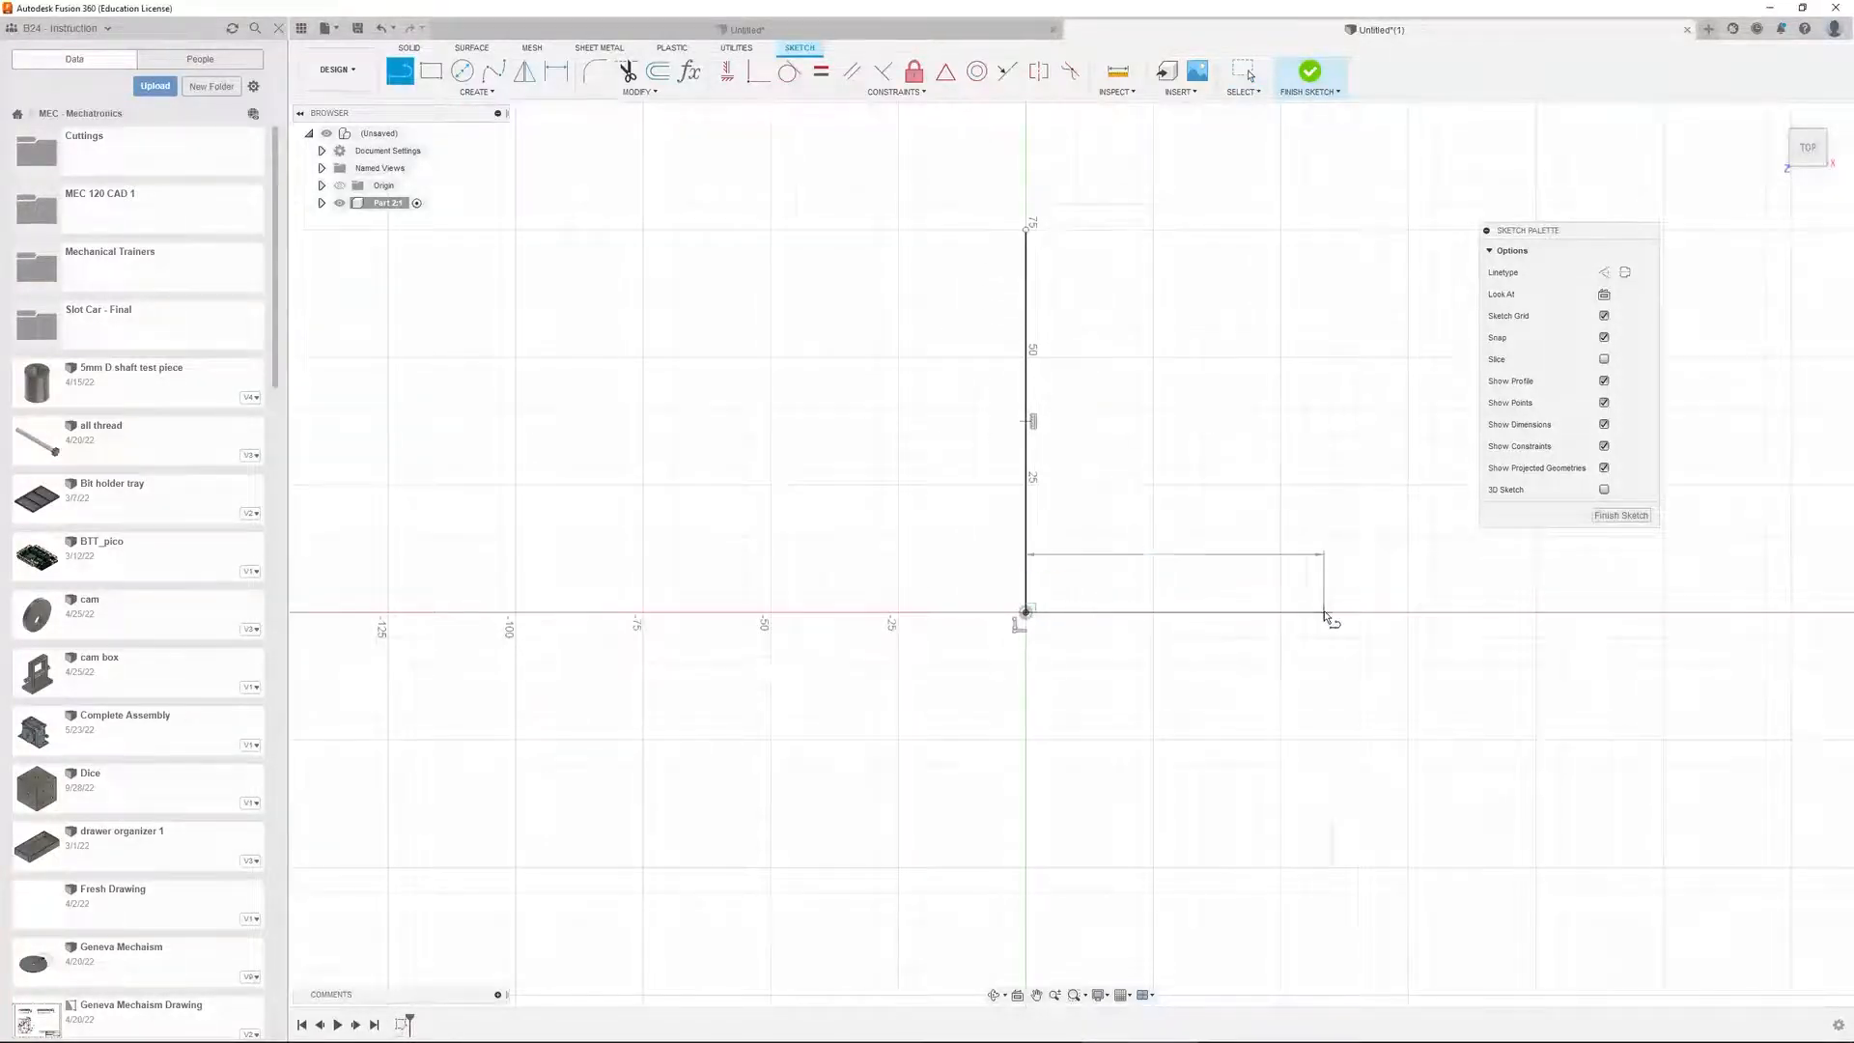
click(1324, 612)
key(Escape)
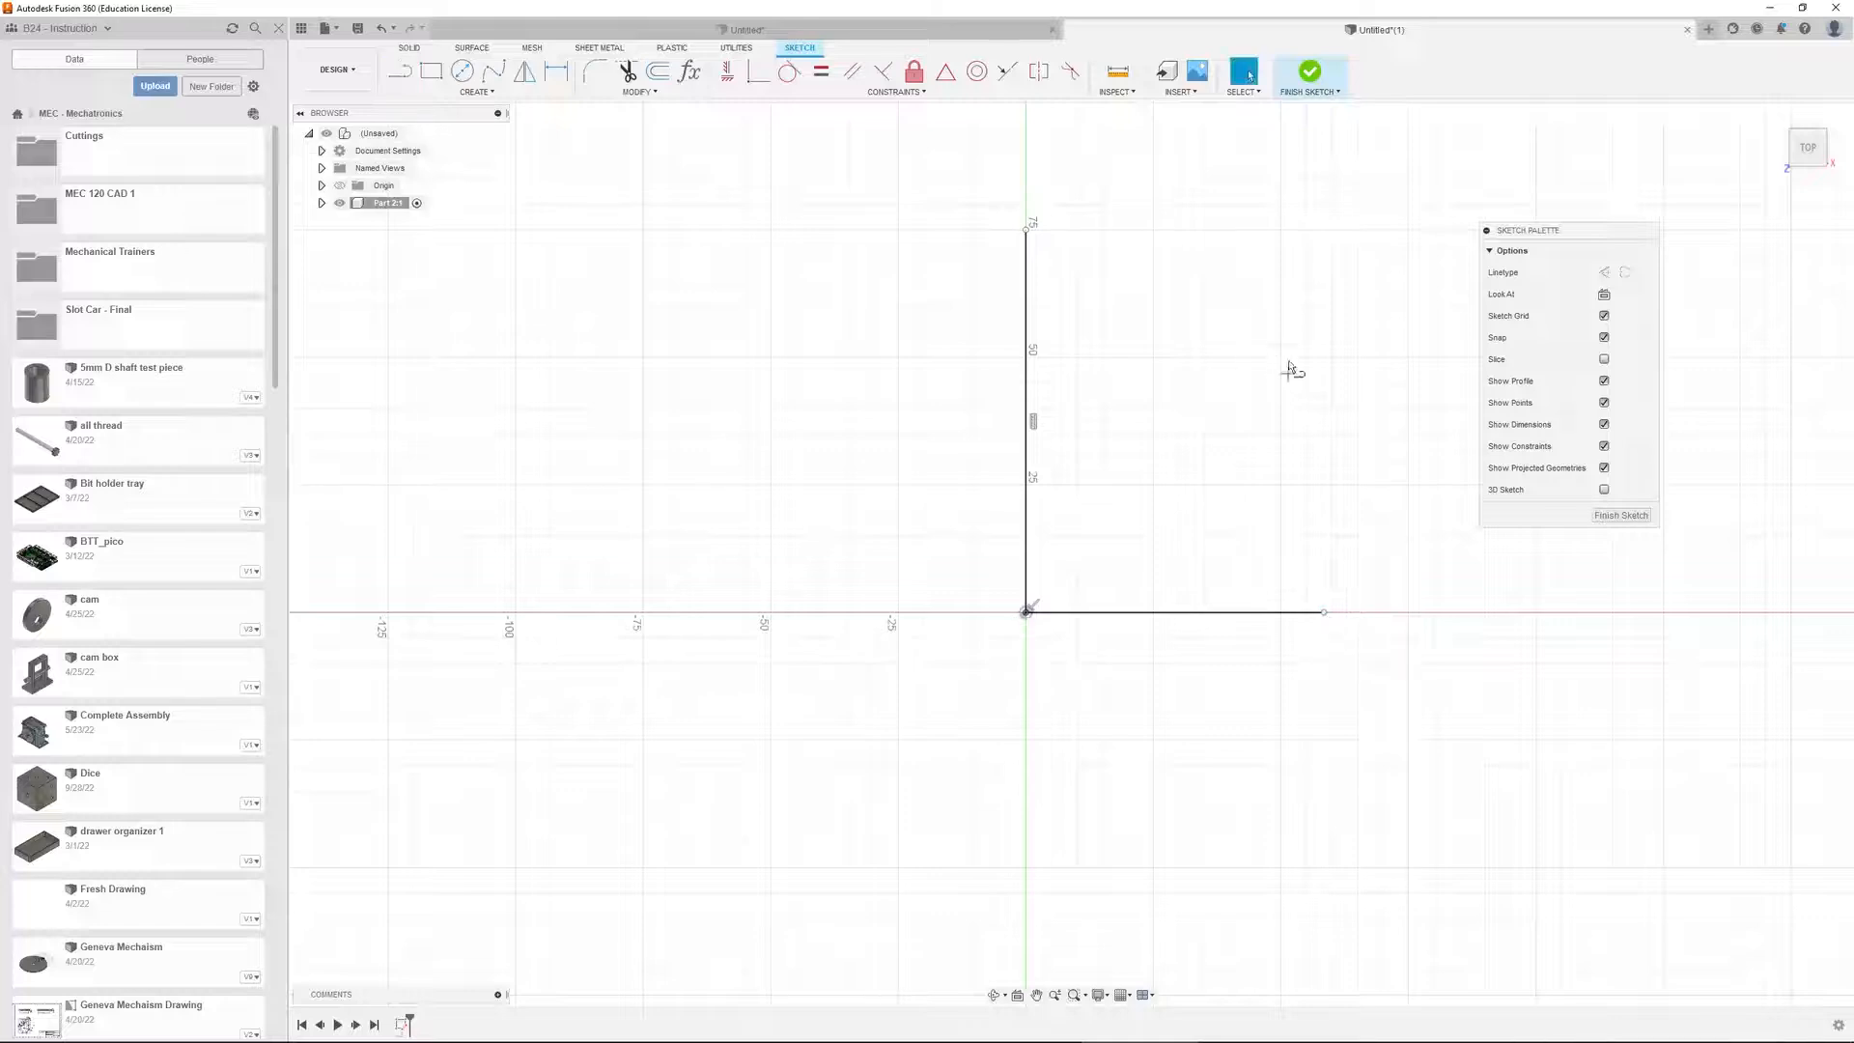
Sketch a free-standing slanted line about 31 mm long, sloping down and away from the vertical line, above the horizontal line
key(l)
click(1239, 302)
click(1338, 423)
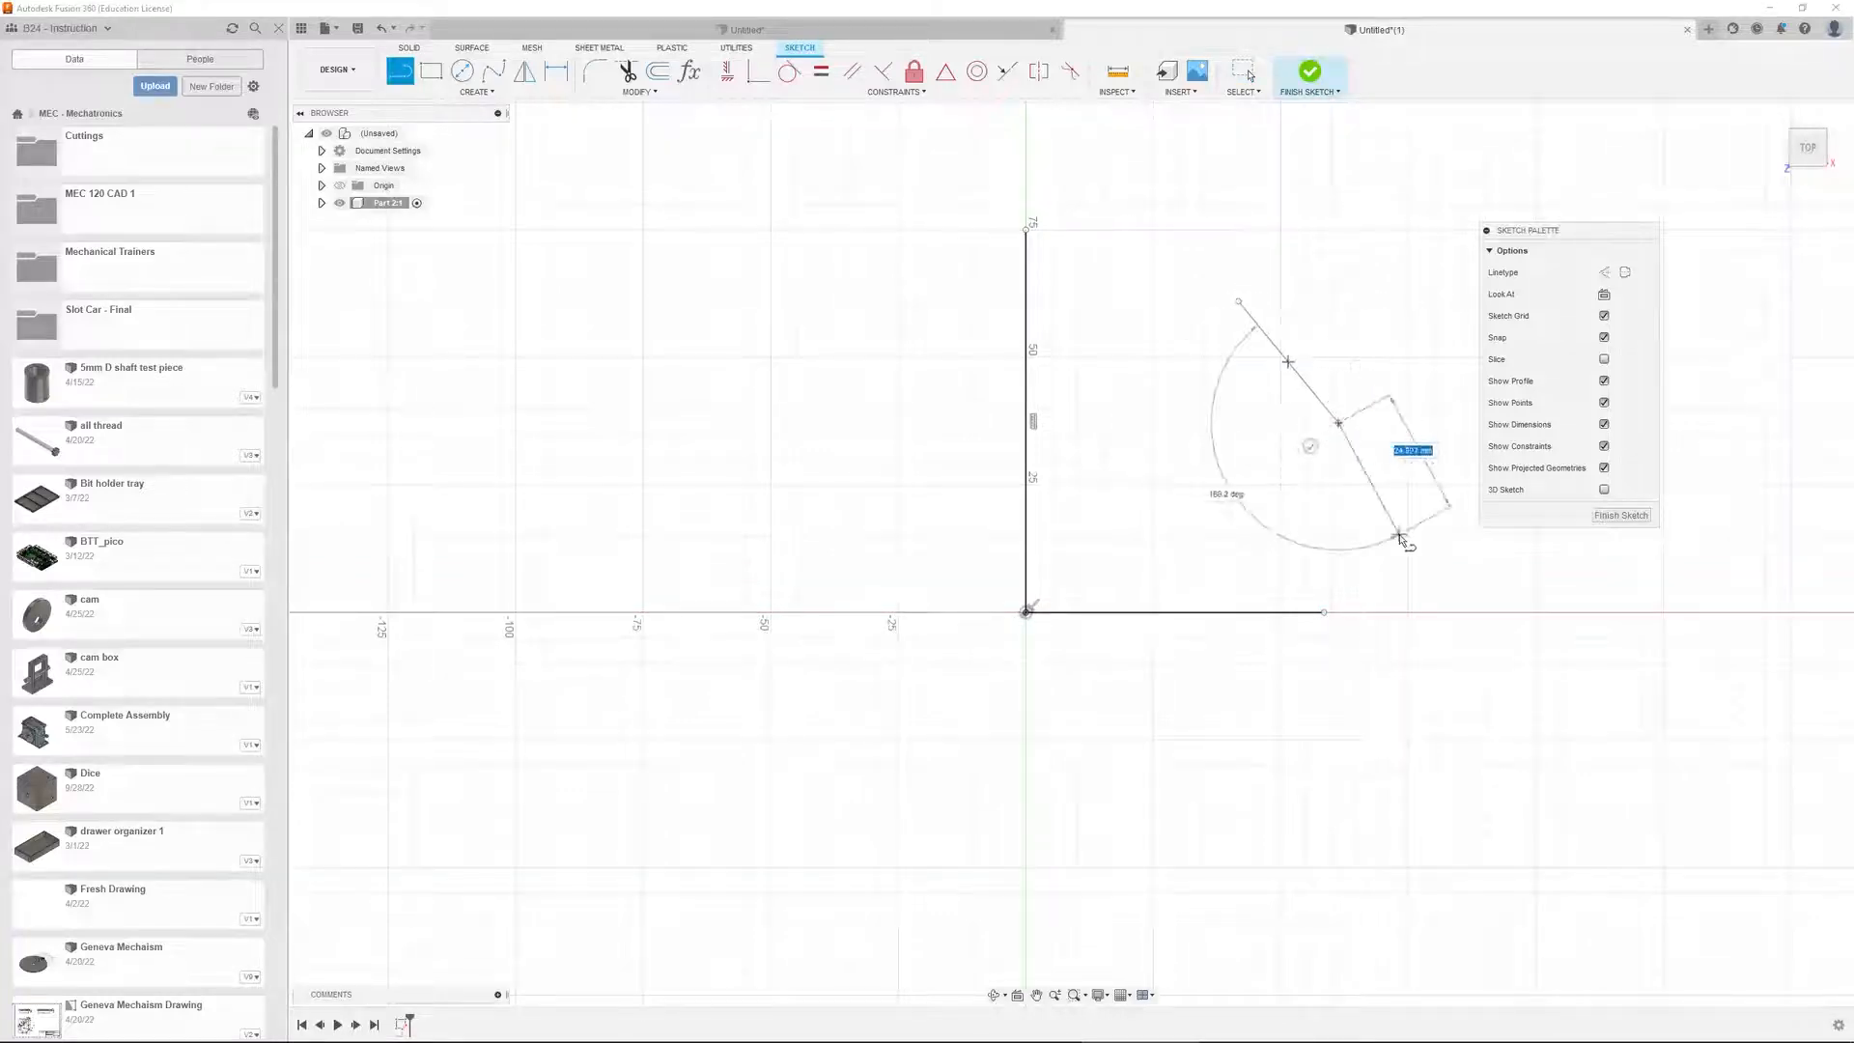
key(Escape)
Dimension the perpendicular distance from the origin to the slanted line, and the slanted line's own length
key(d)
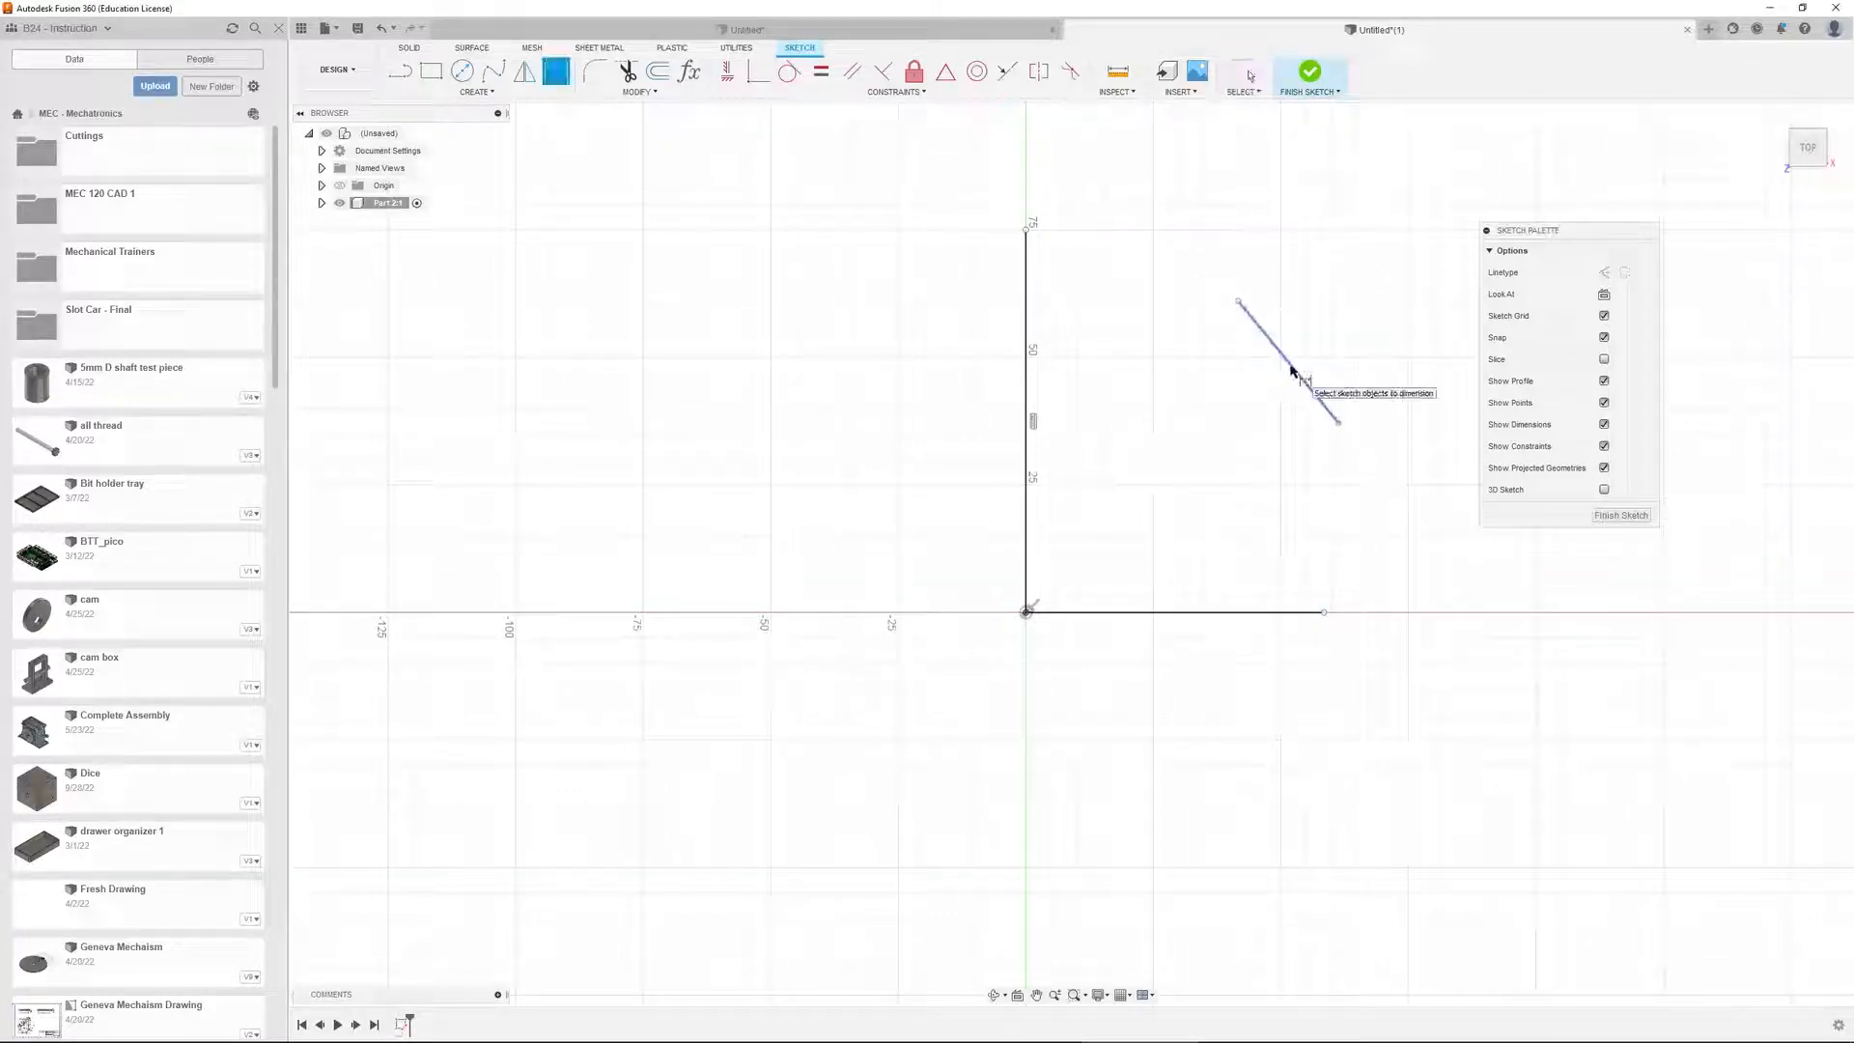
click(1303, 386)
click(1026, 612)
click(1365, 649)
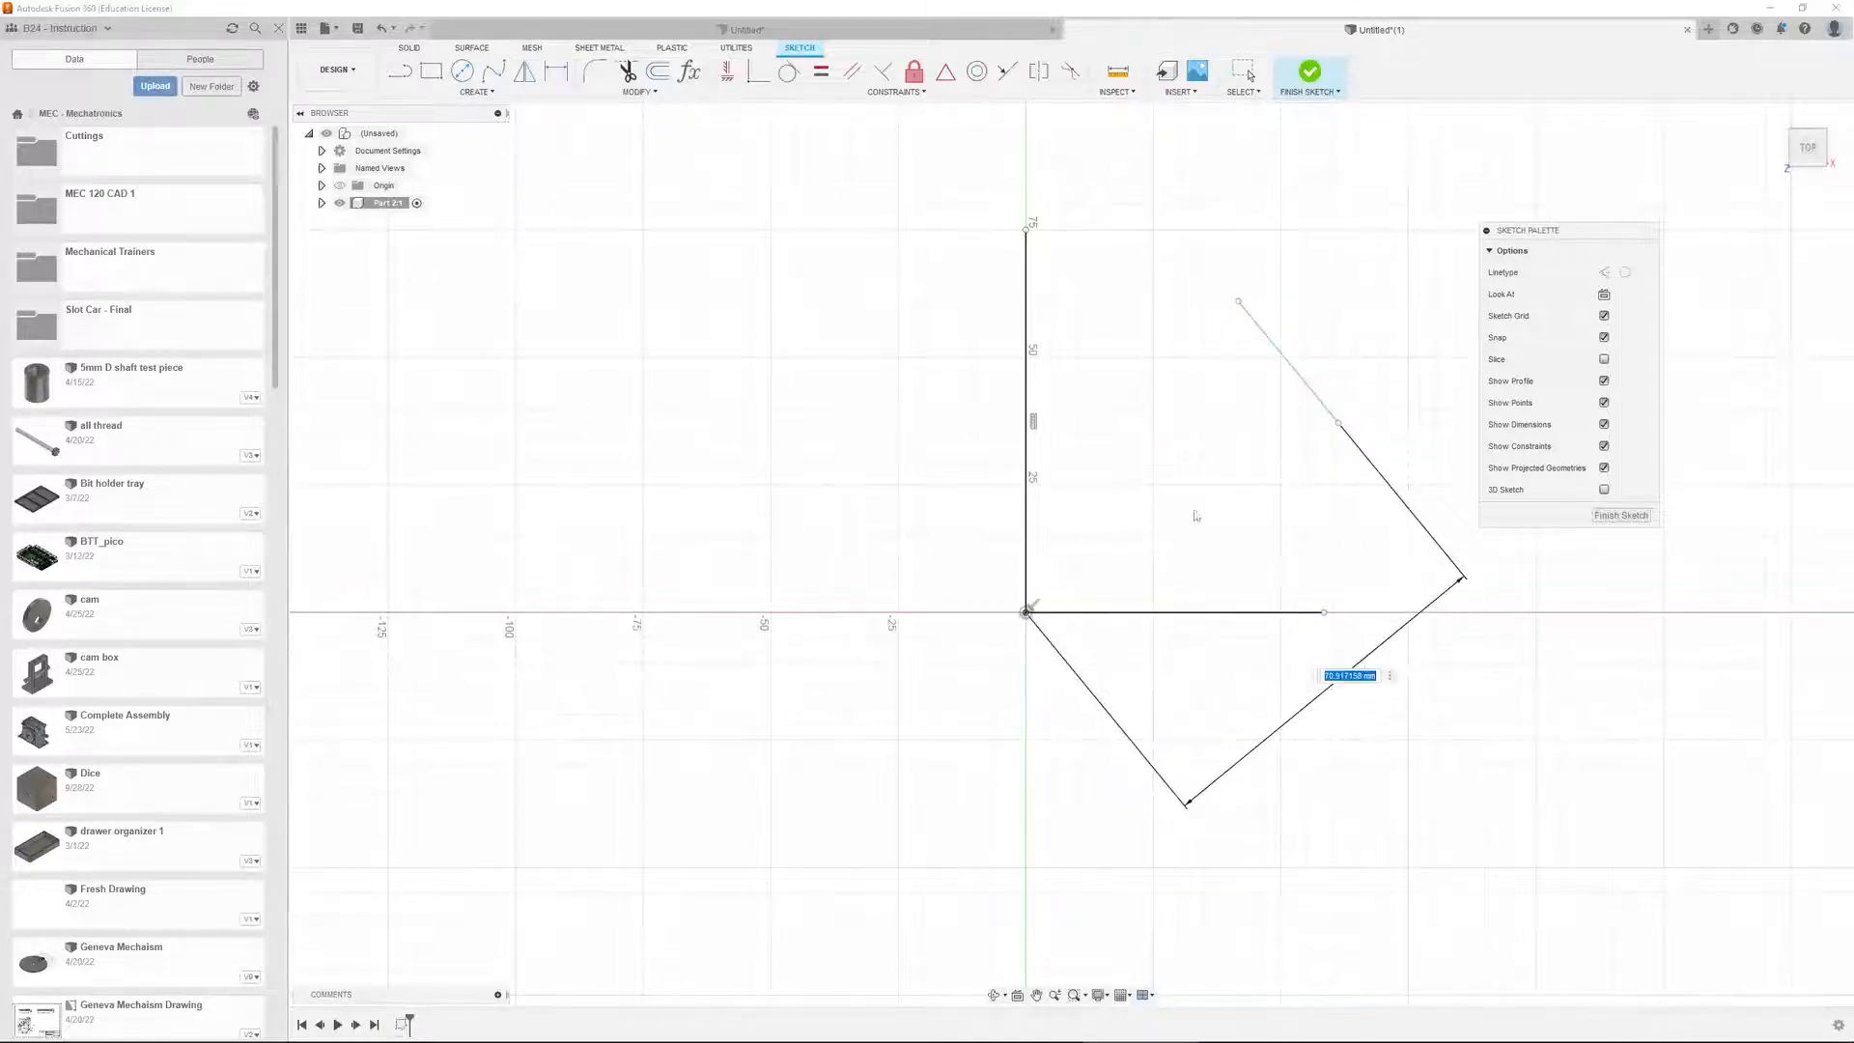
key(Return)
click(1275, 345)
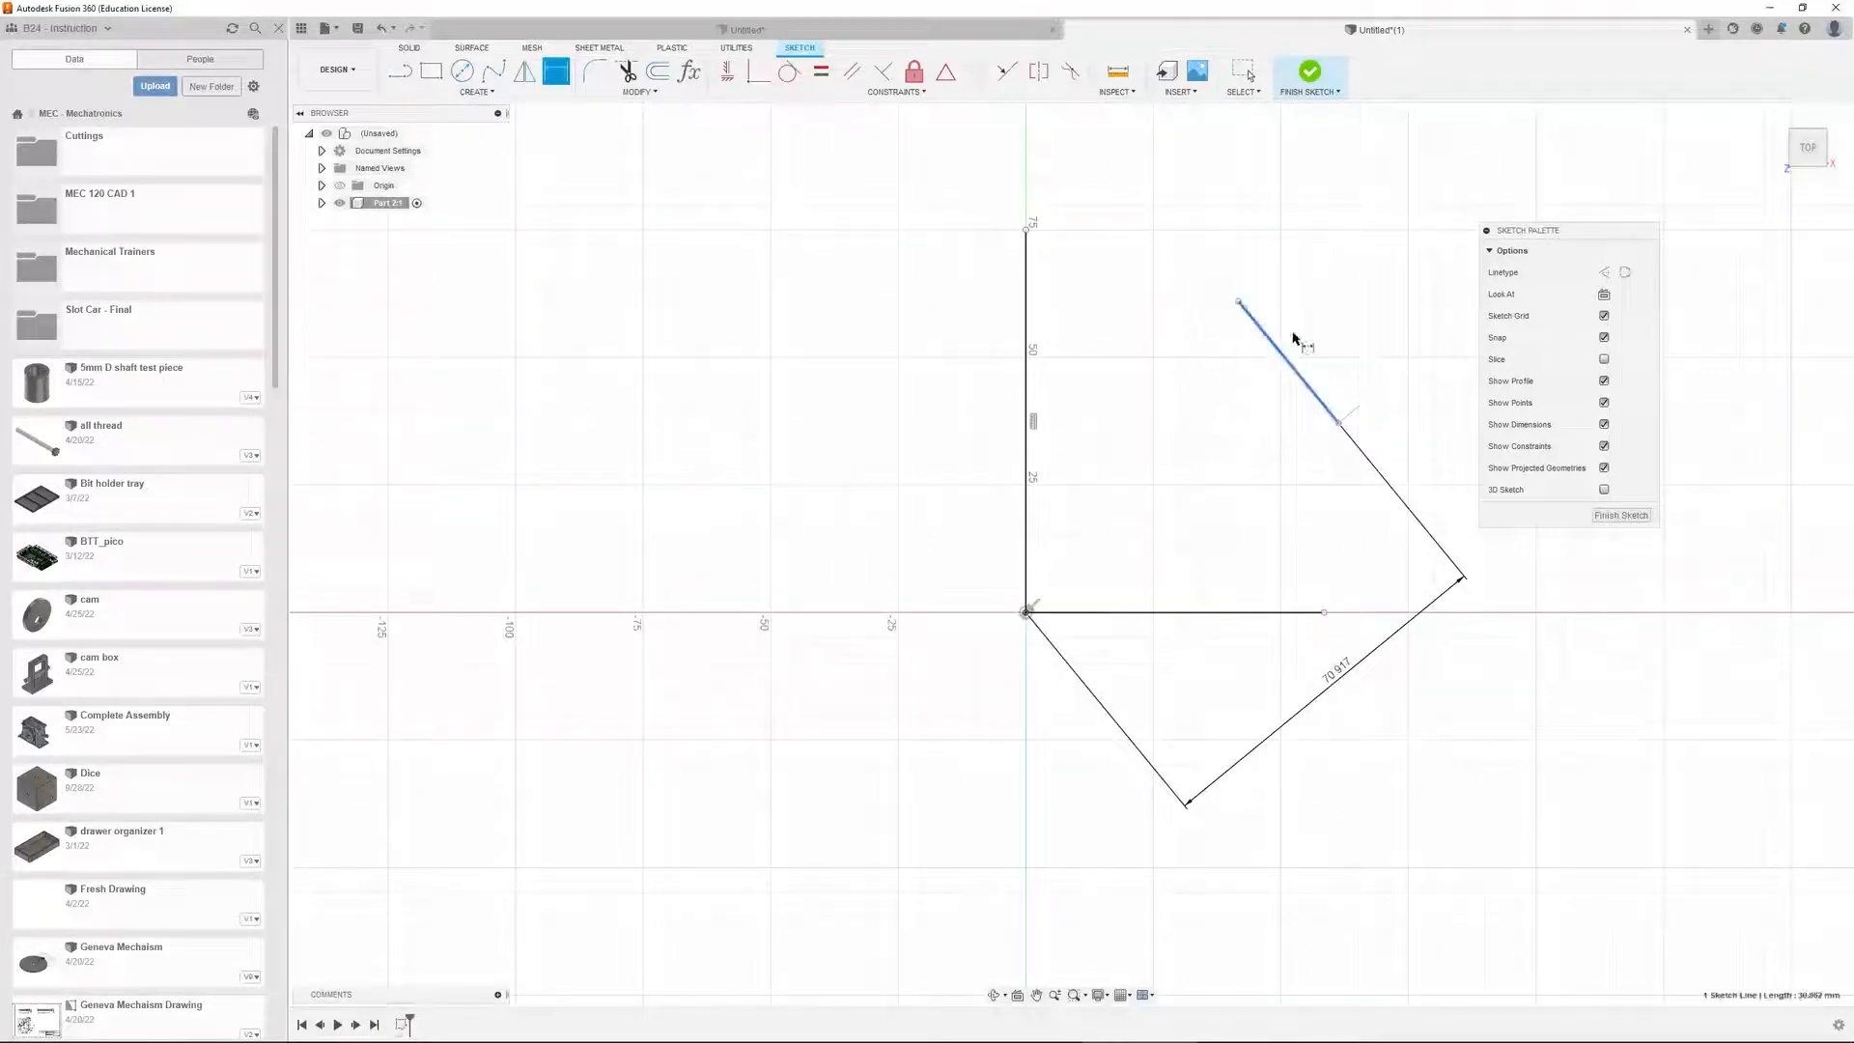
click(1332, 314)
key(Return)
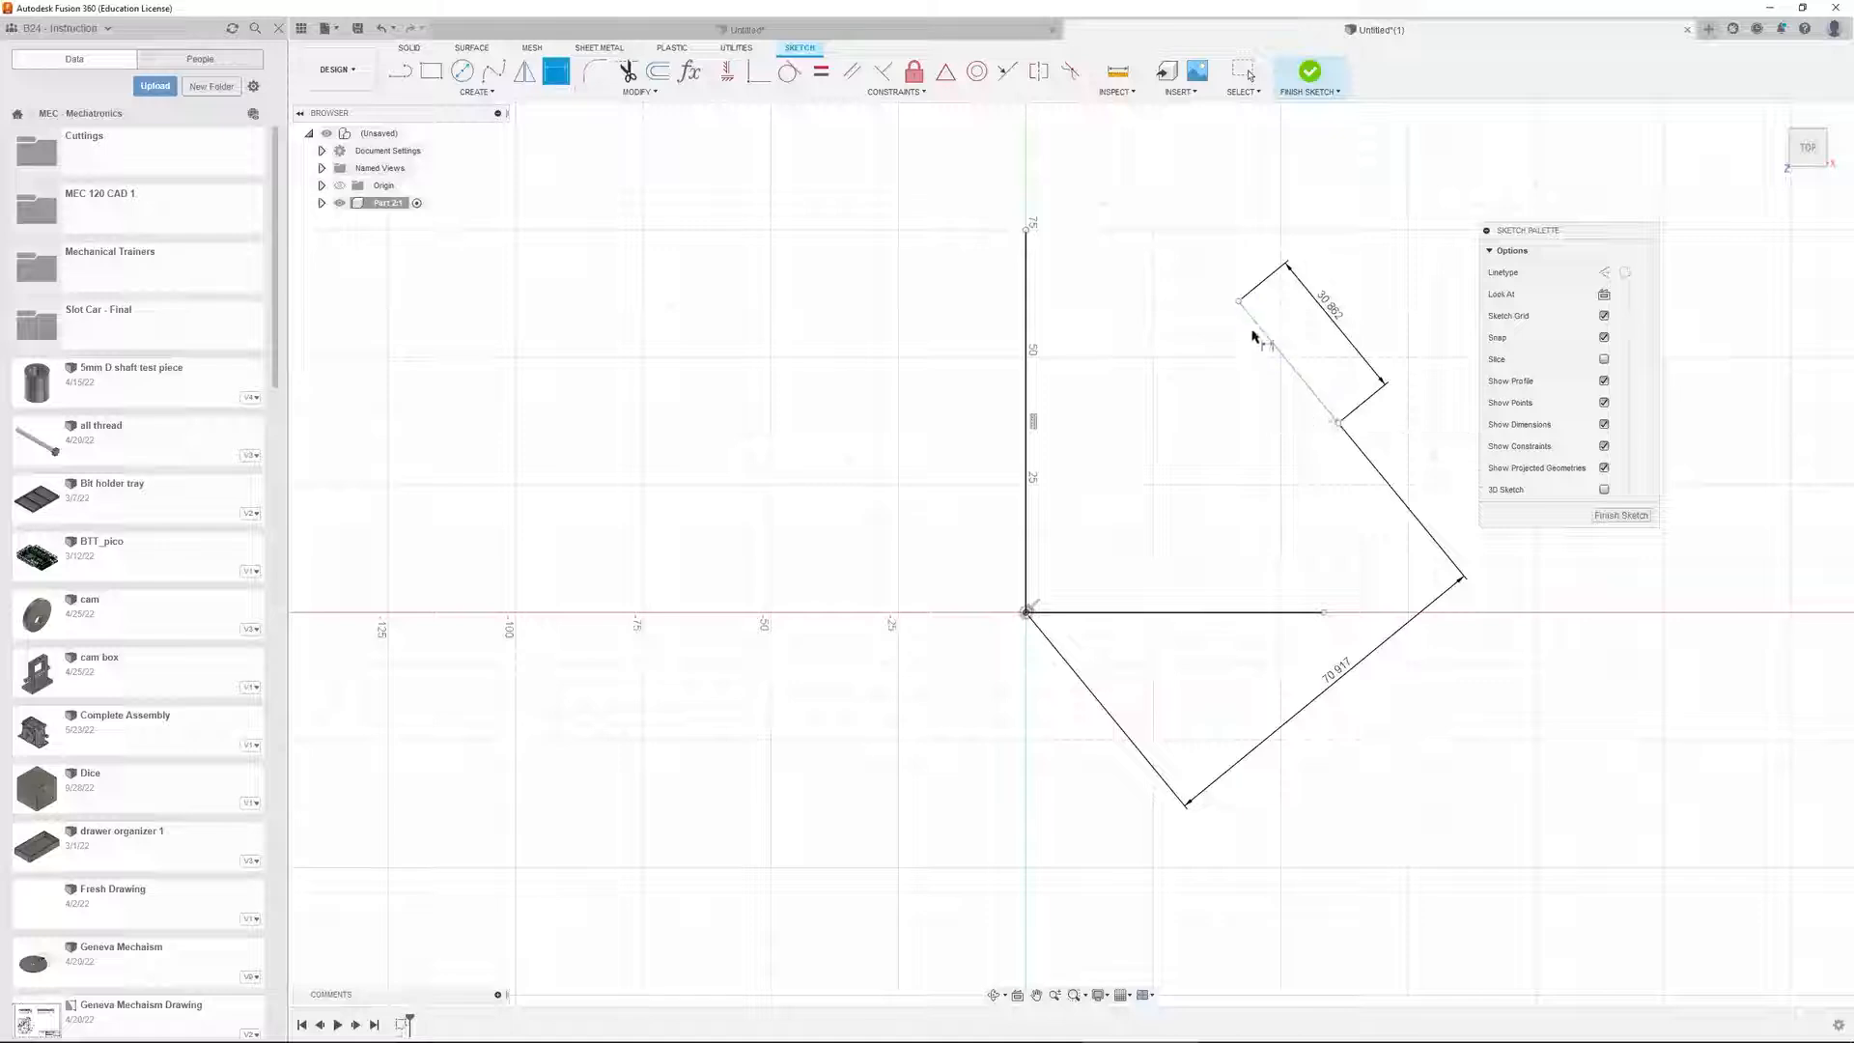
Dimension the horizontal distance from the vertical line to the slanted line's upper endpoint
click(1027, 312)
click(1239, 300)
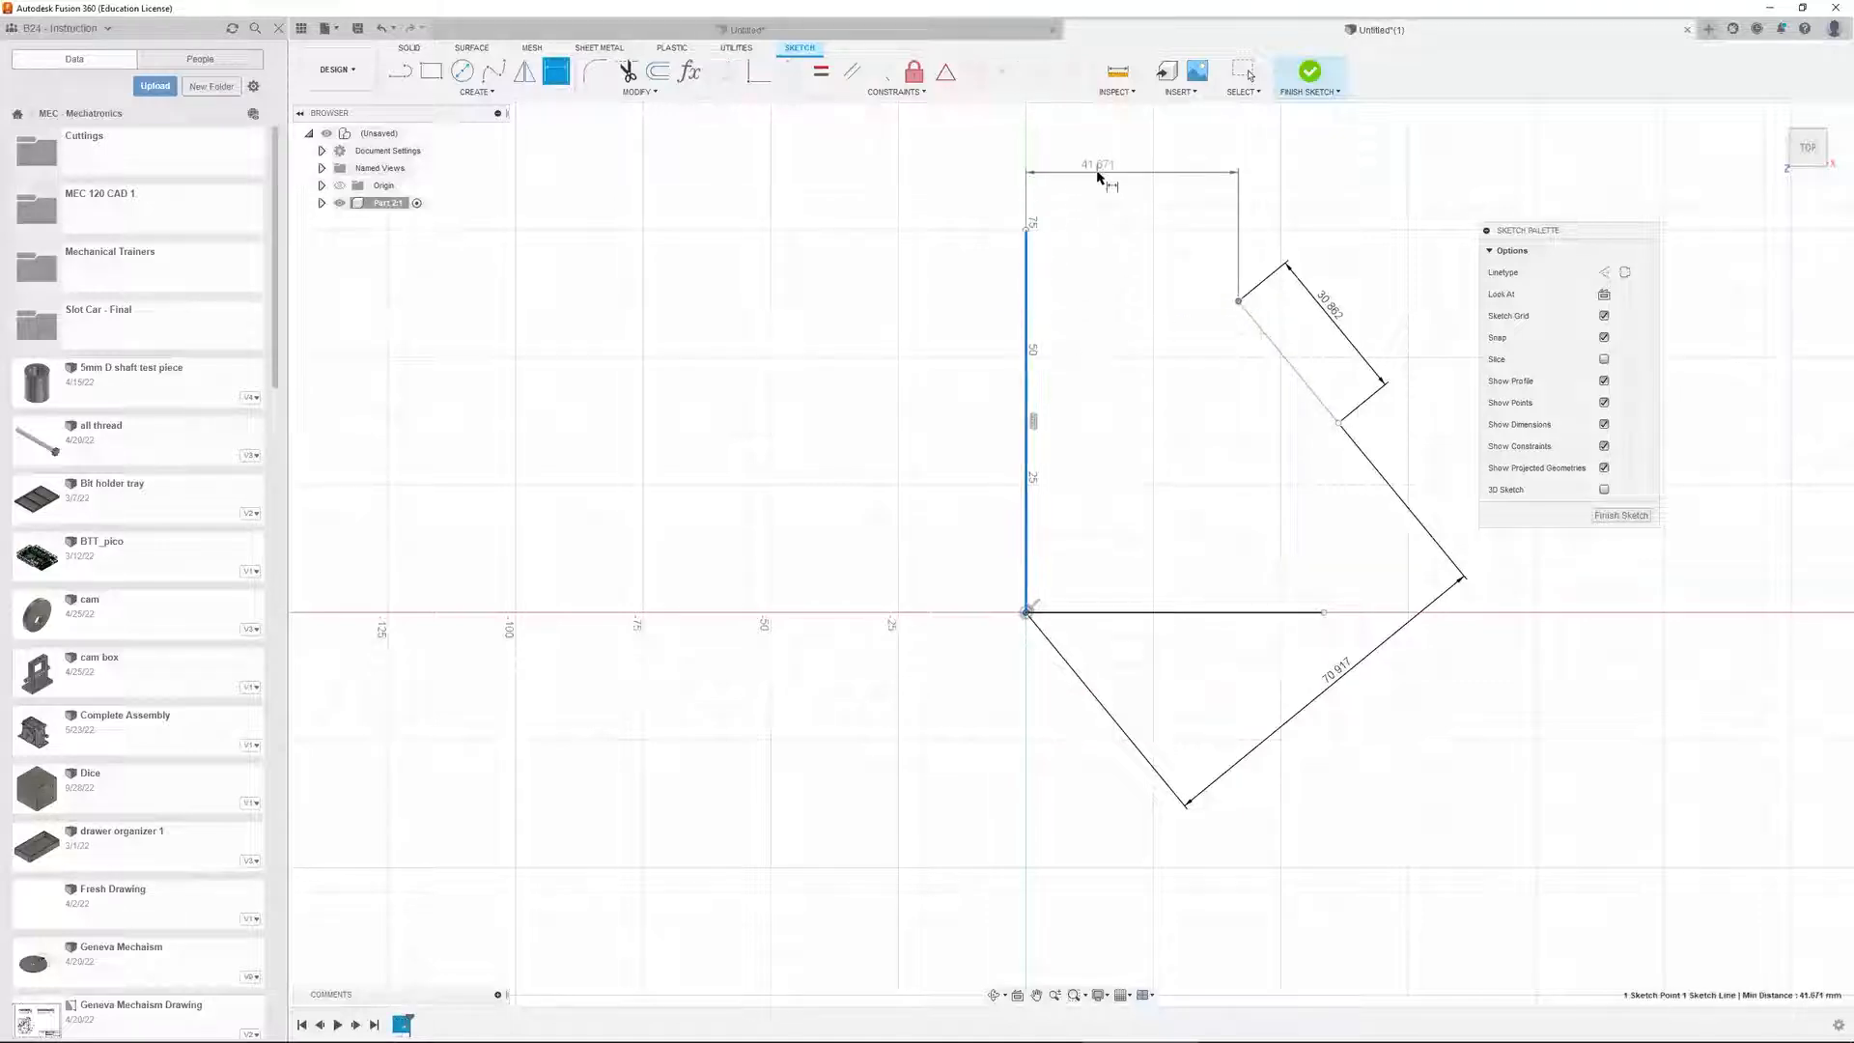
click(1101, 173)
key(Return)
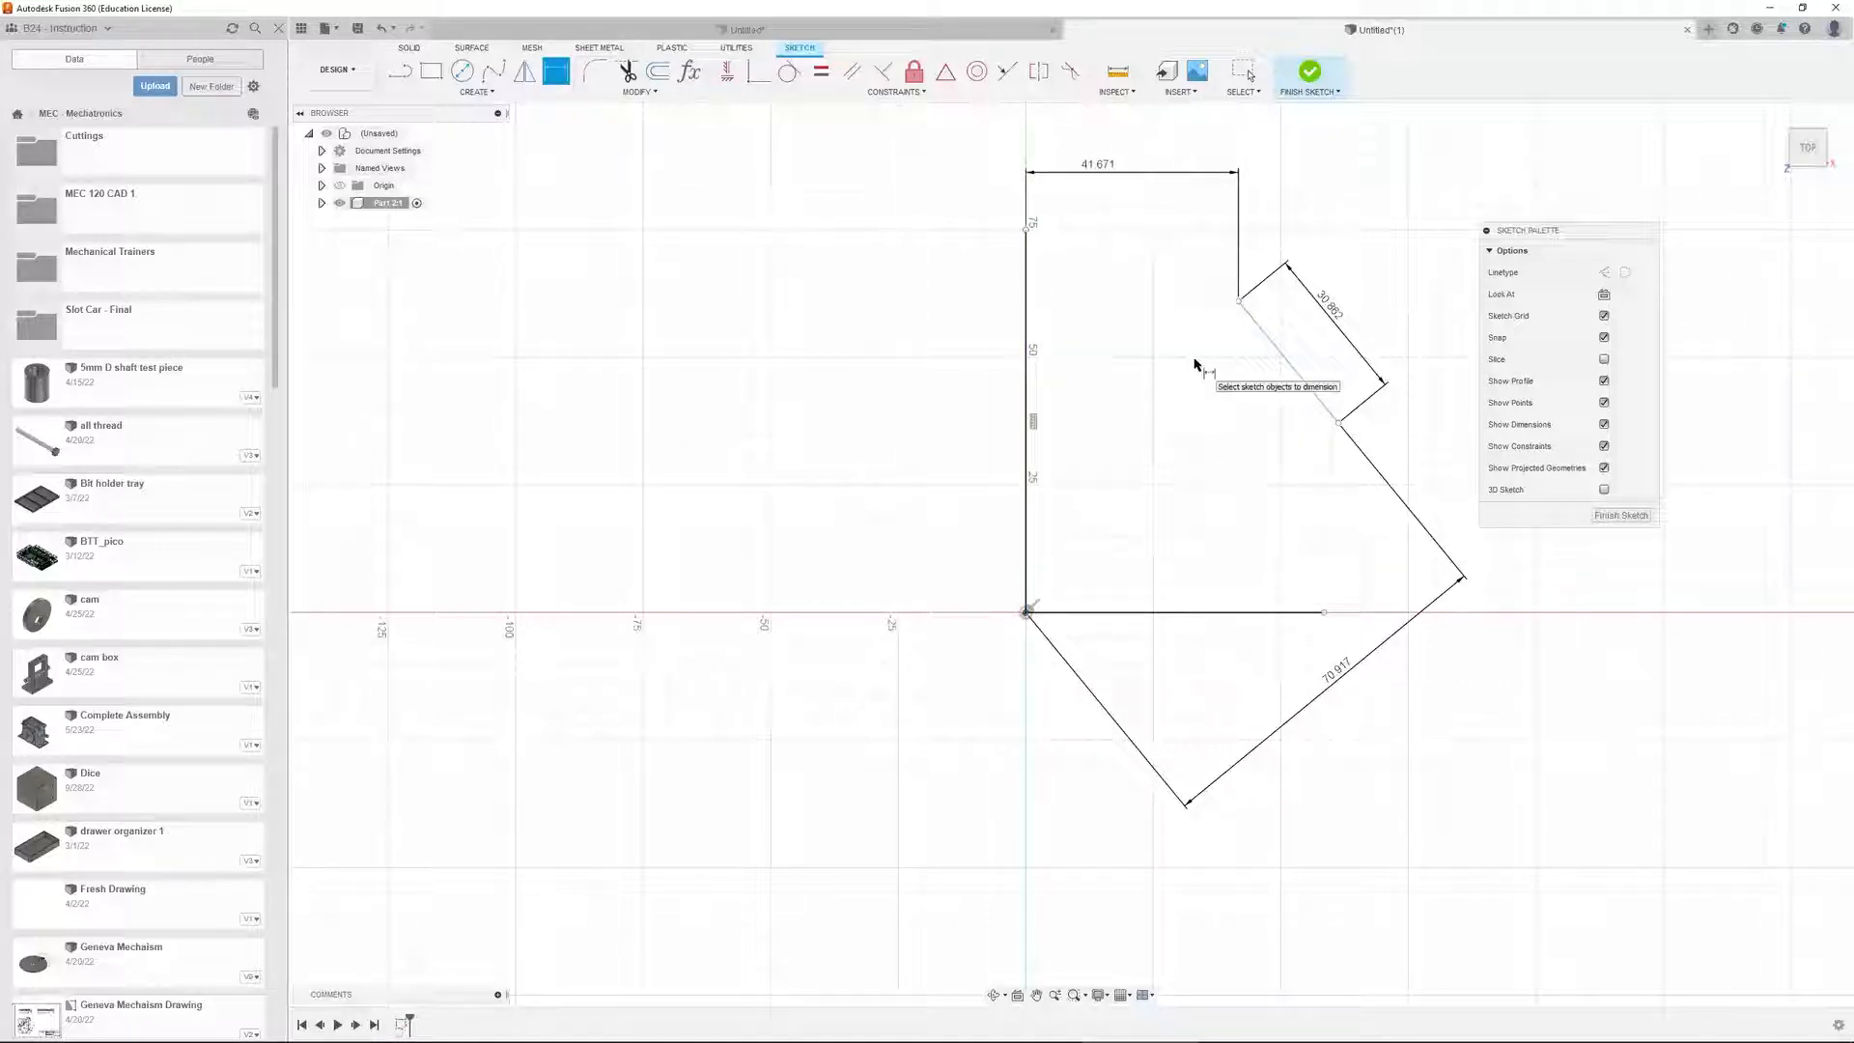
Dimension the angle between the slanted line and the horizontal line, and move the angle dimension closer to the slanted line's extension
click(1290, 369)
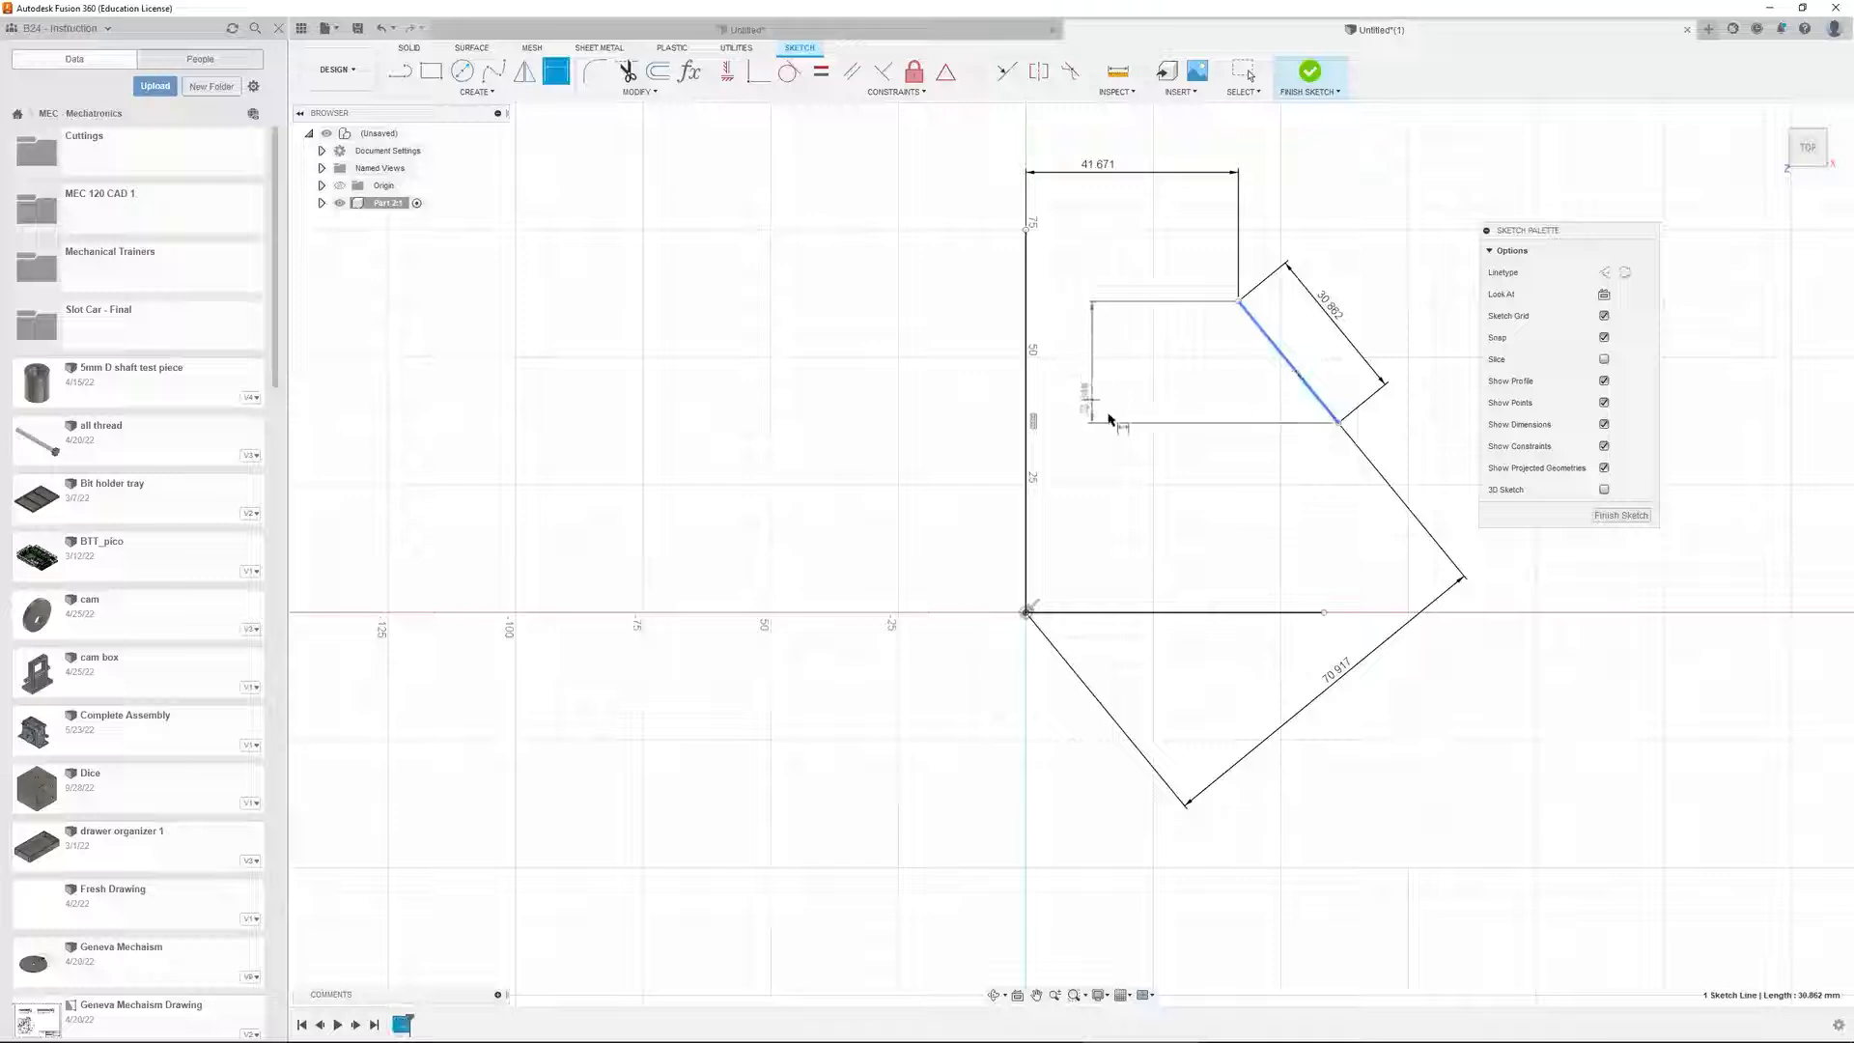
click(1196, 608)
click(1221, 521)
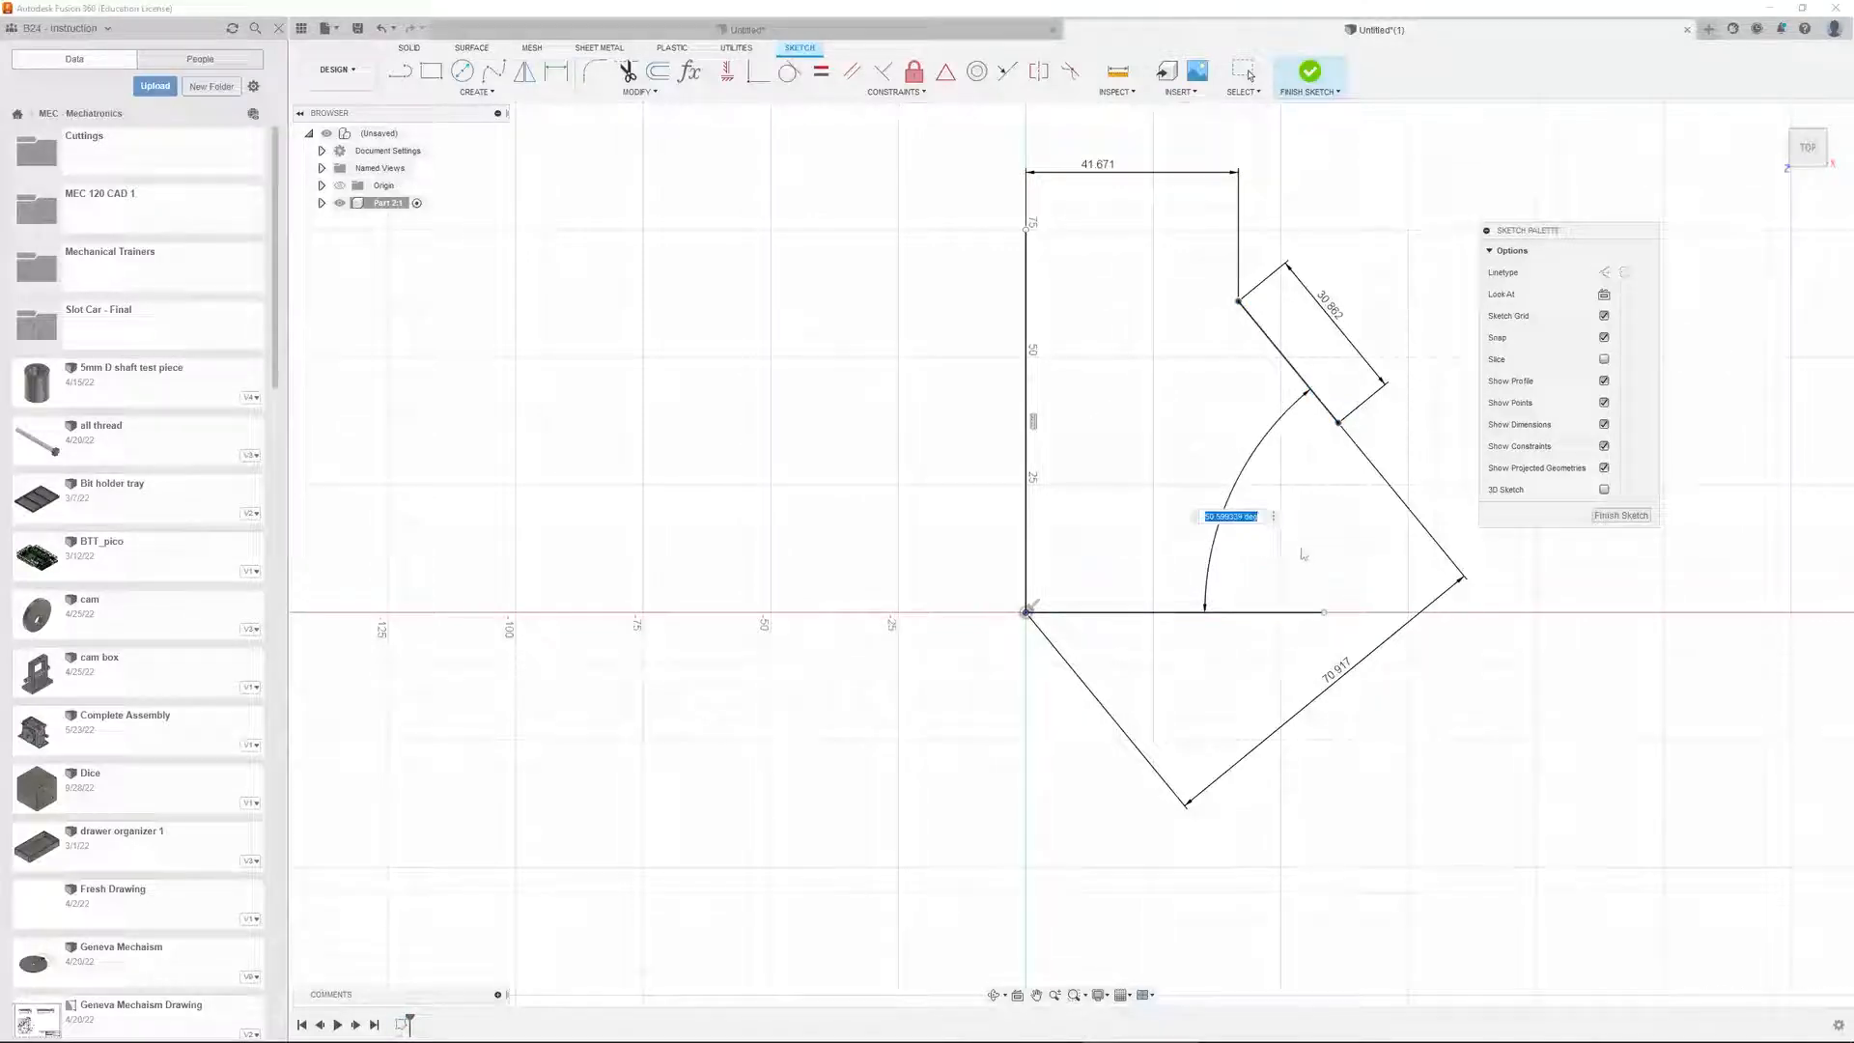
key(Return)
click(1246, 72)
drag(1233, 492, 1349, 533)
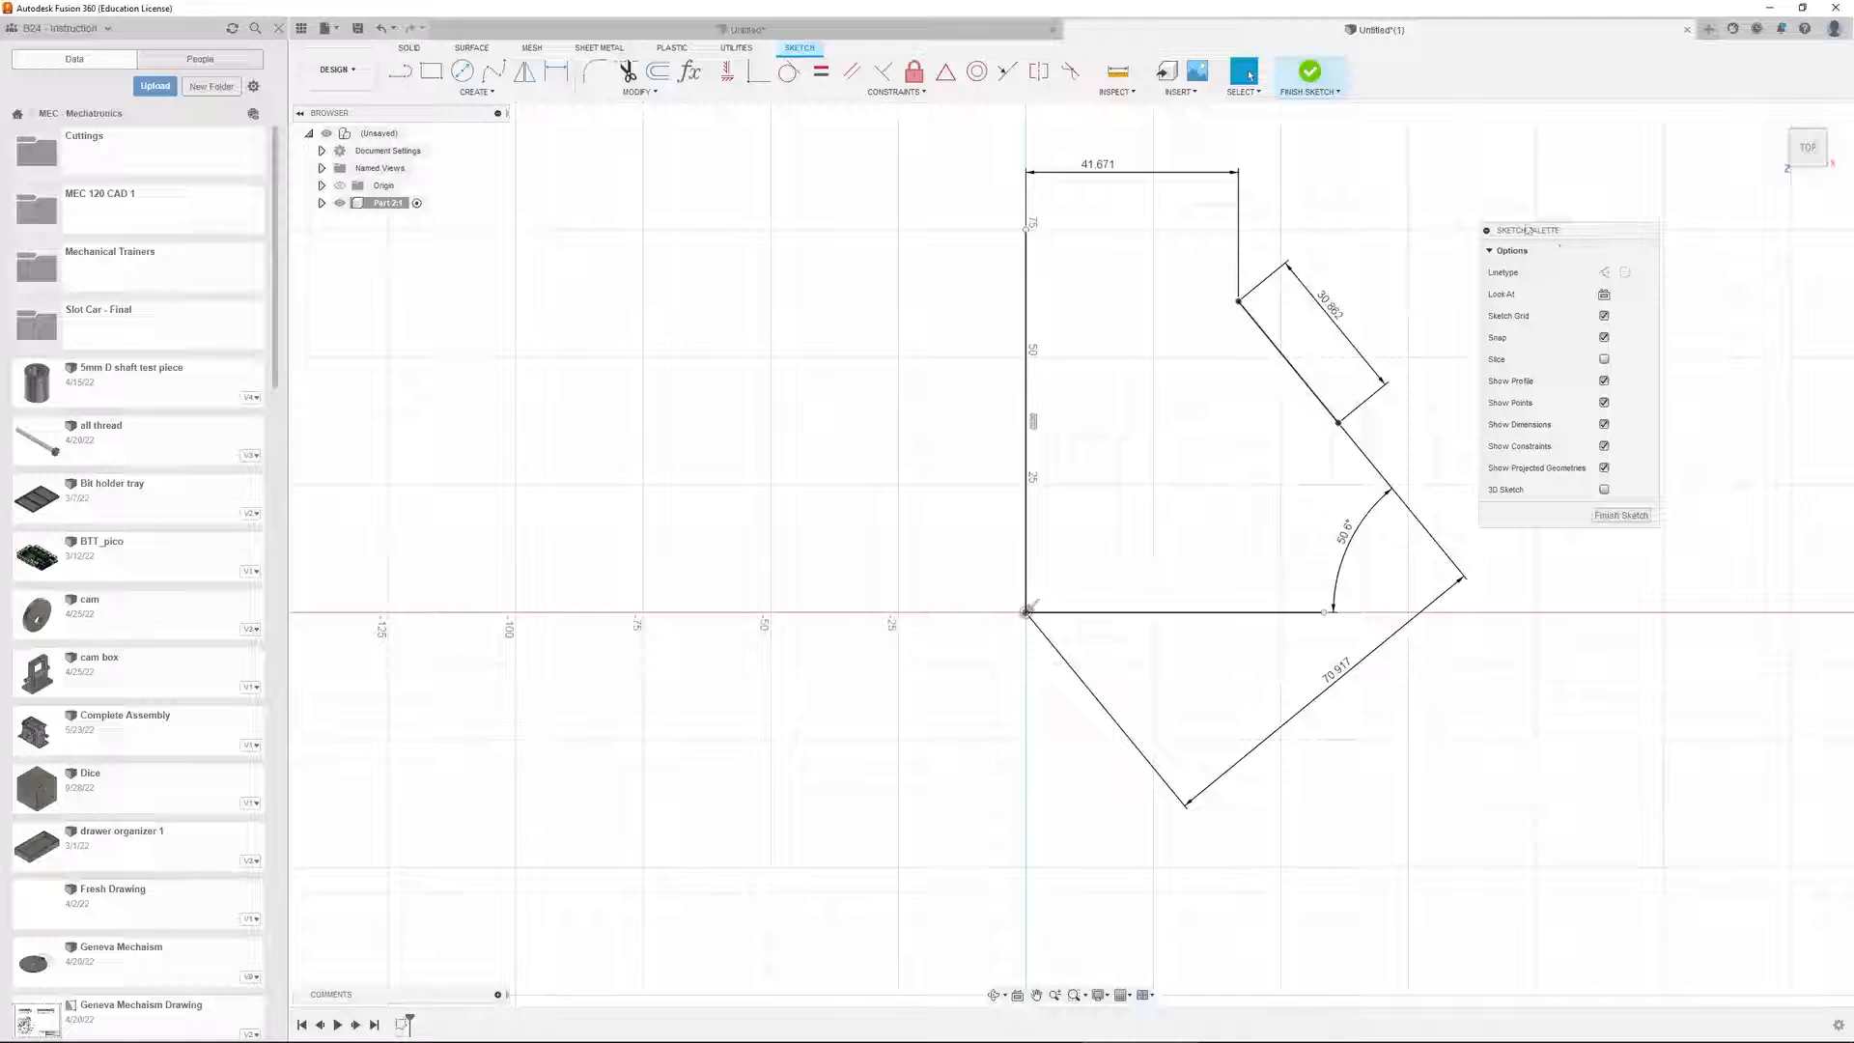
Draw a two-point circle from the origin to a point about 50 mm along the negative horizontal axis
click(461, 70)
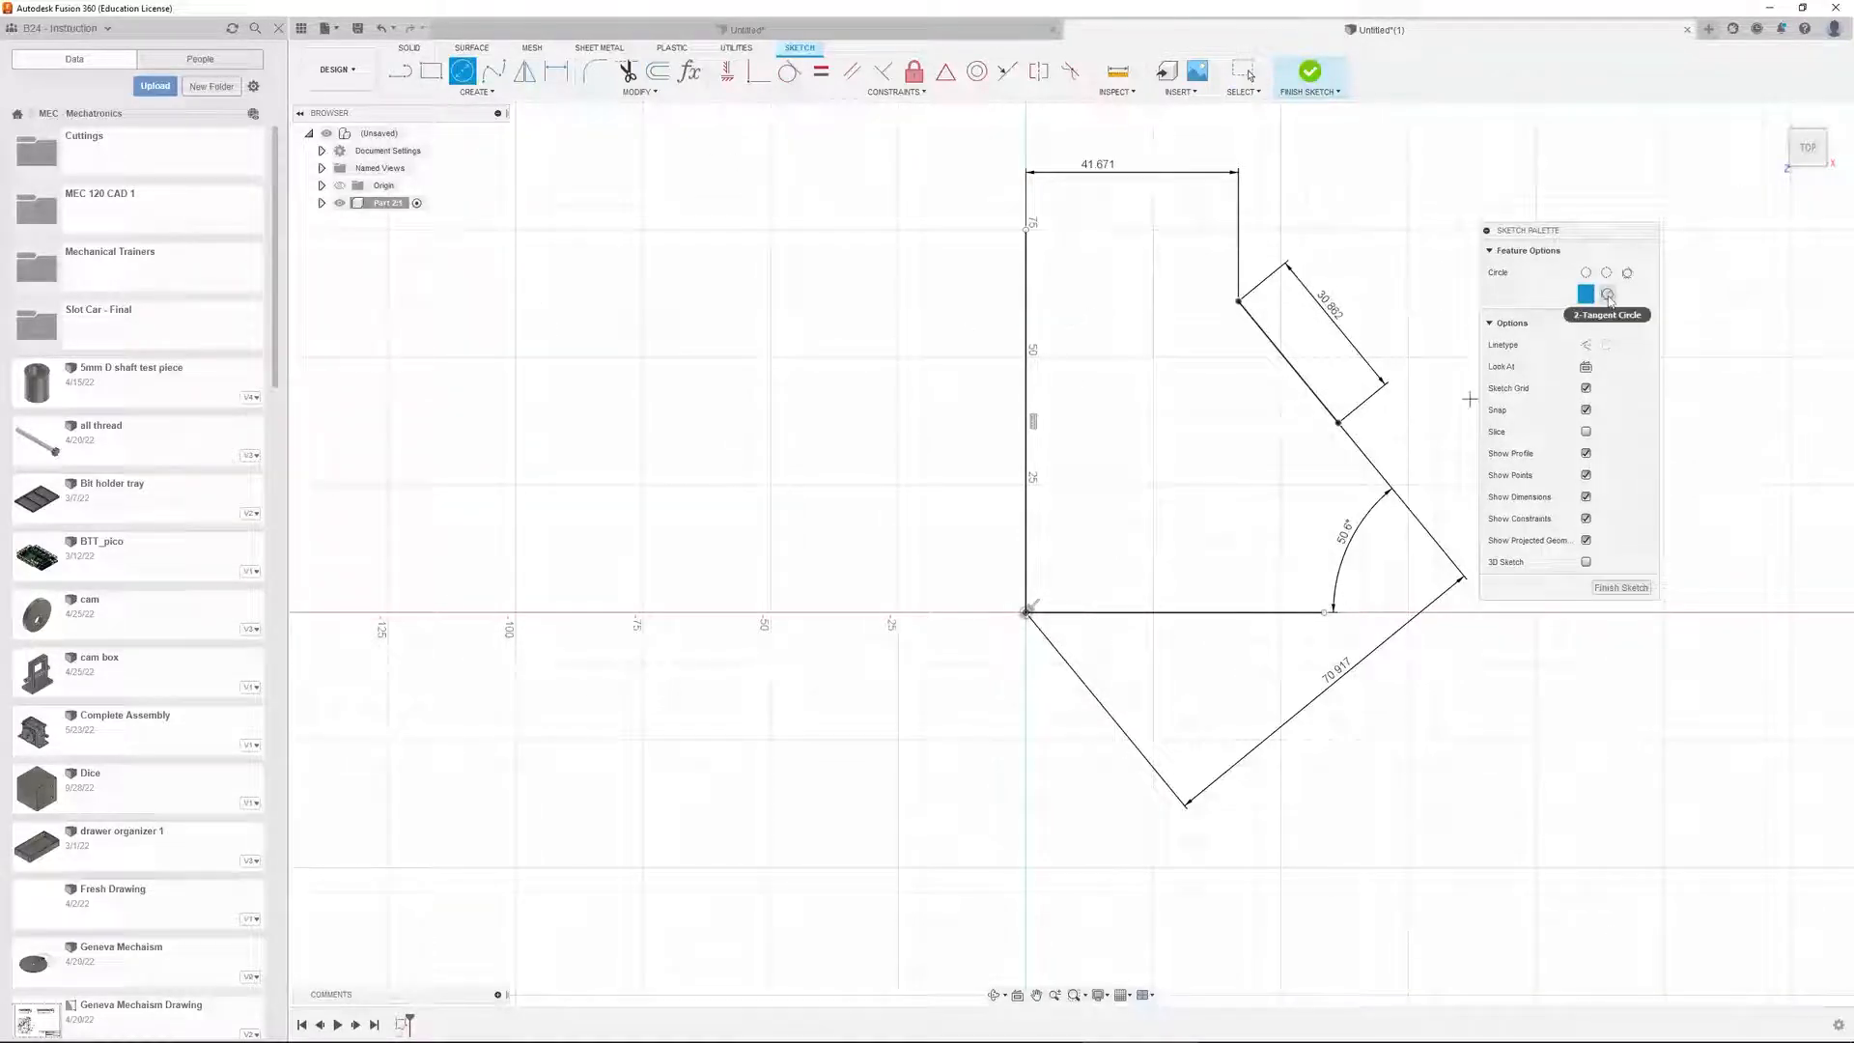
click(1585, 273)
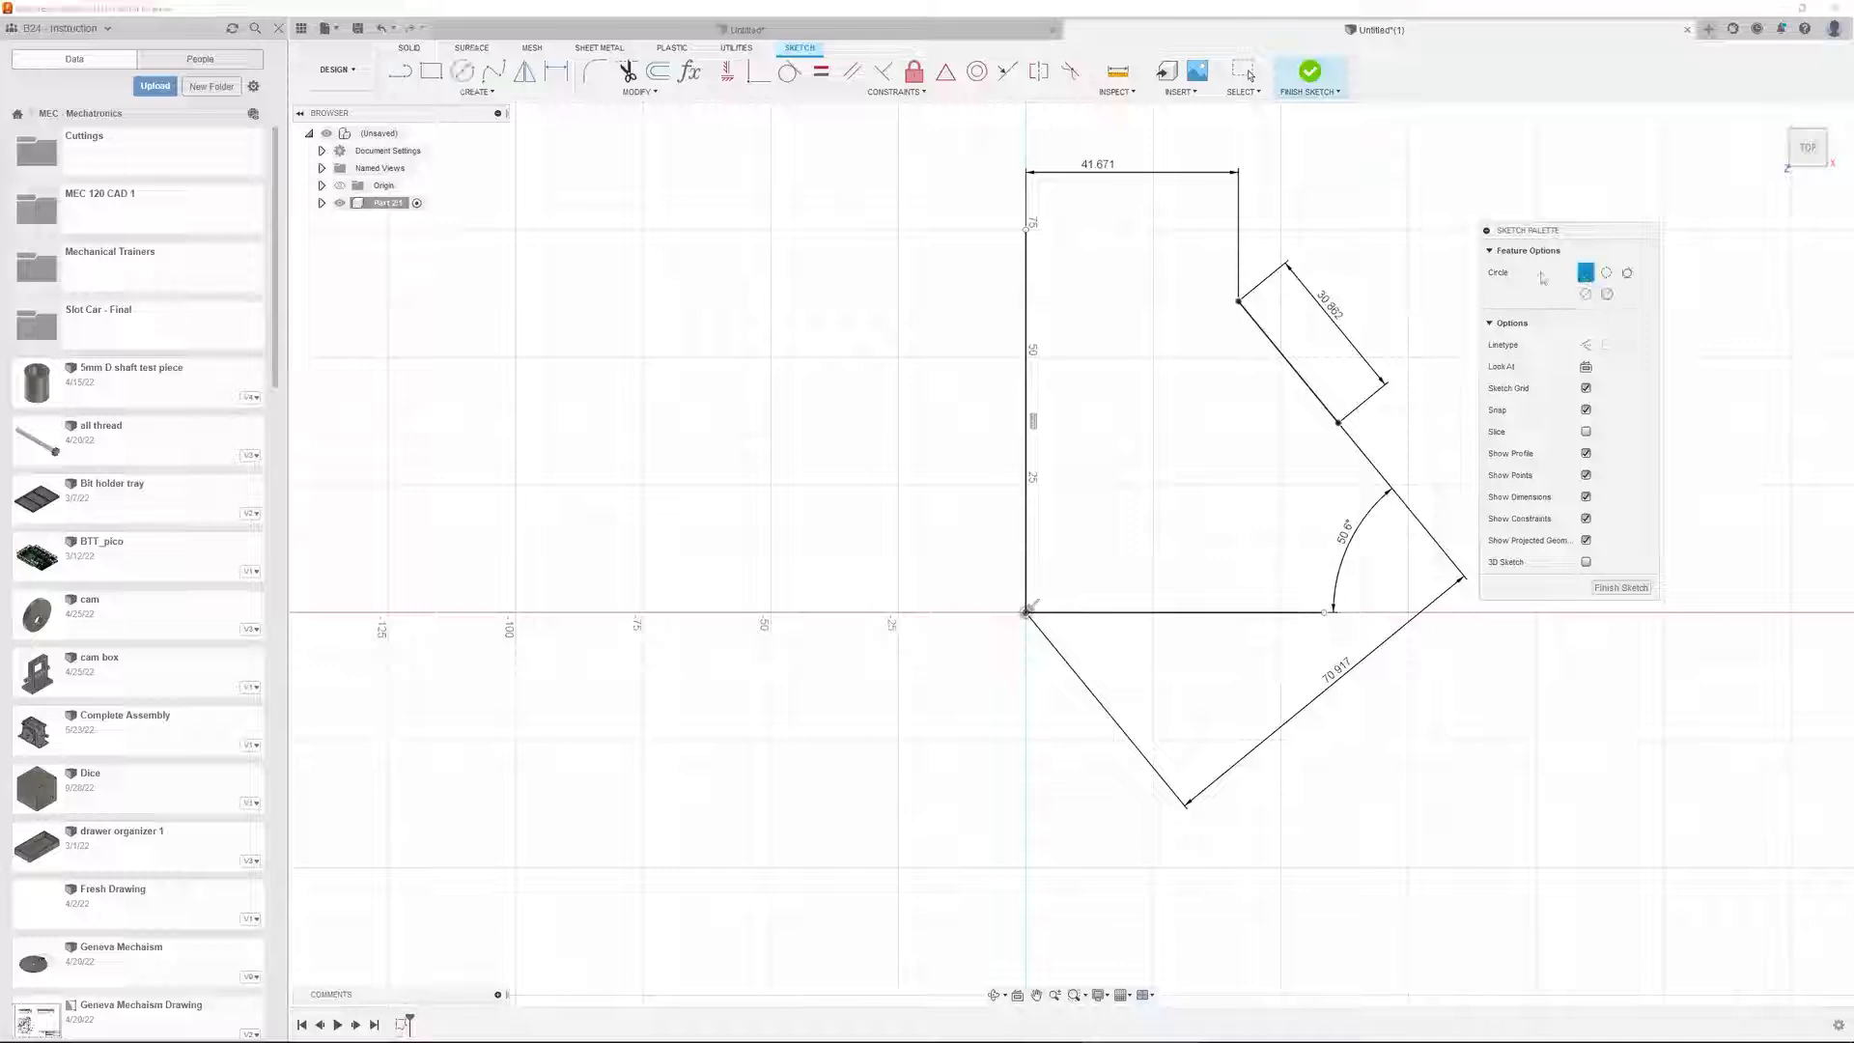
click(1025, 612)
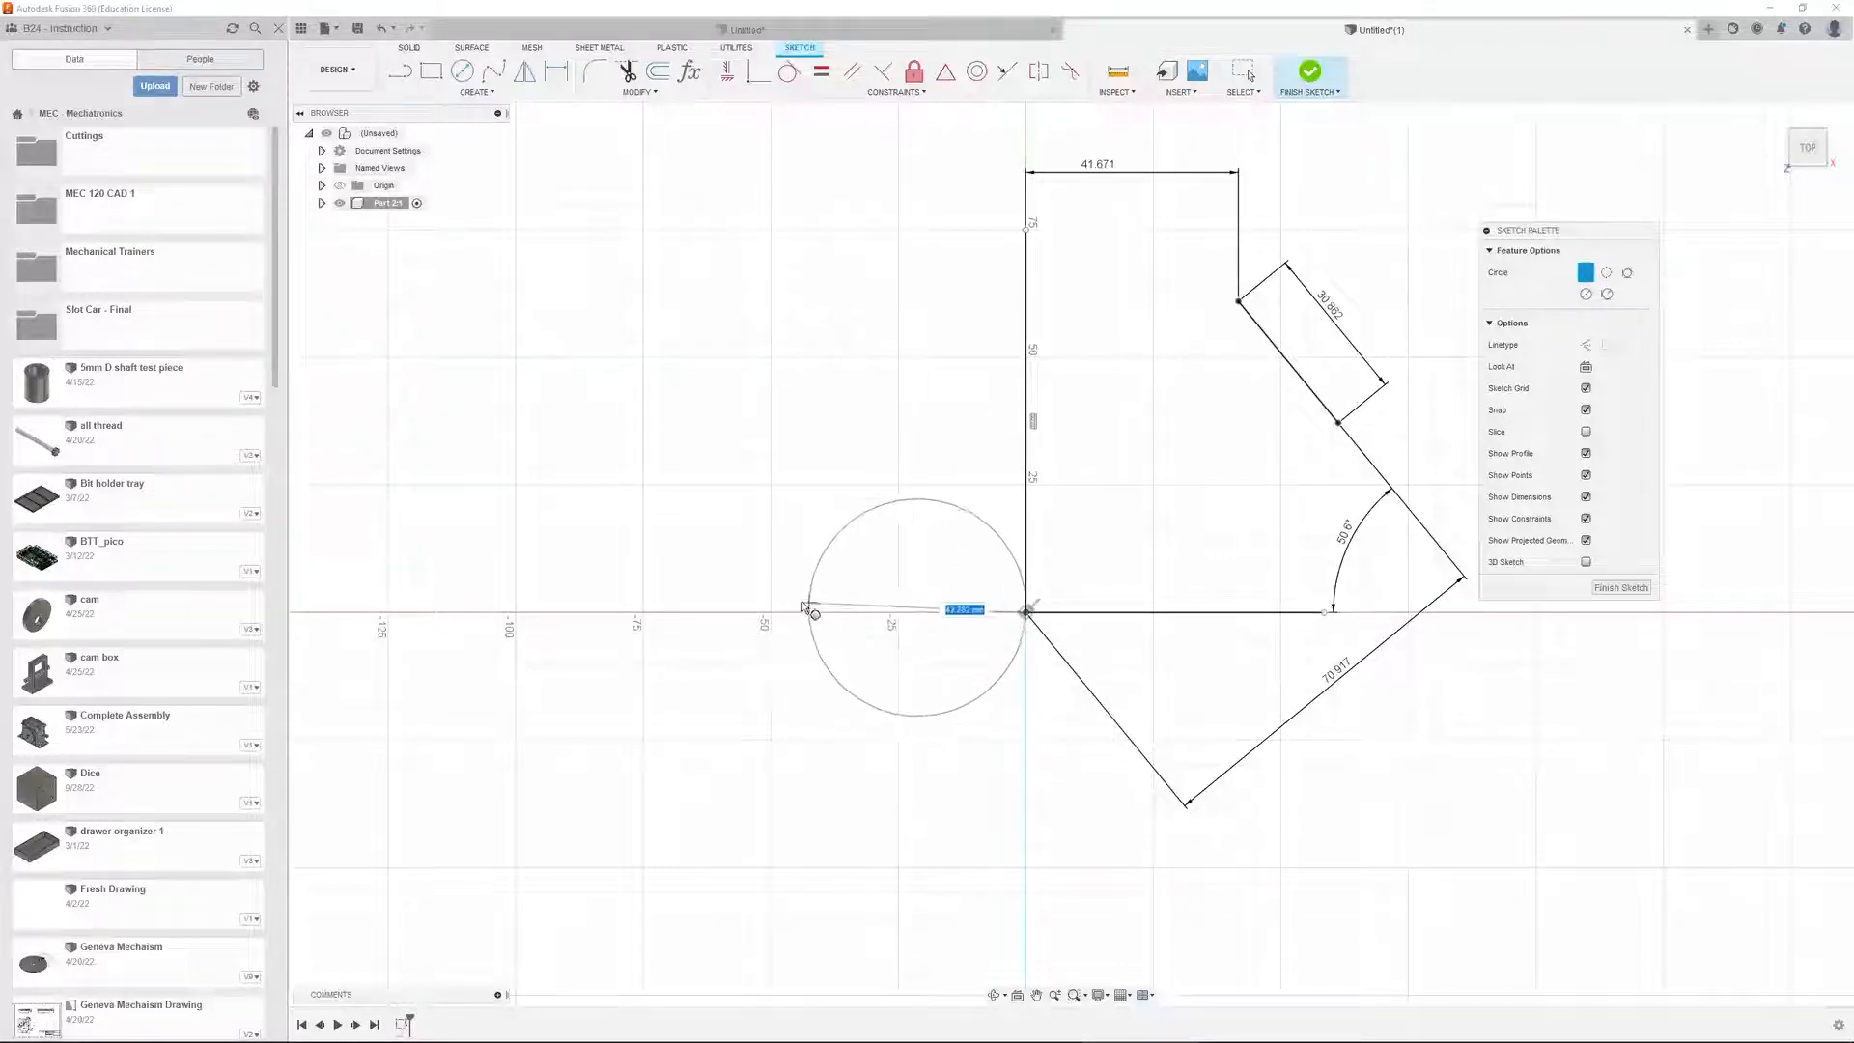
click(763, 612)
key(Escape)
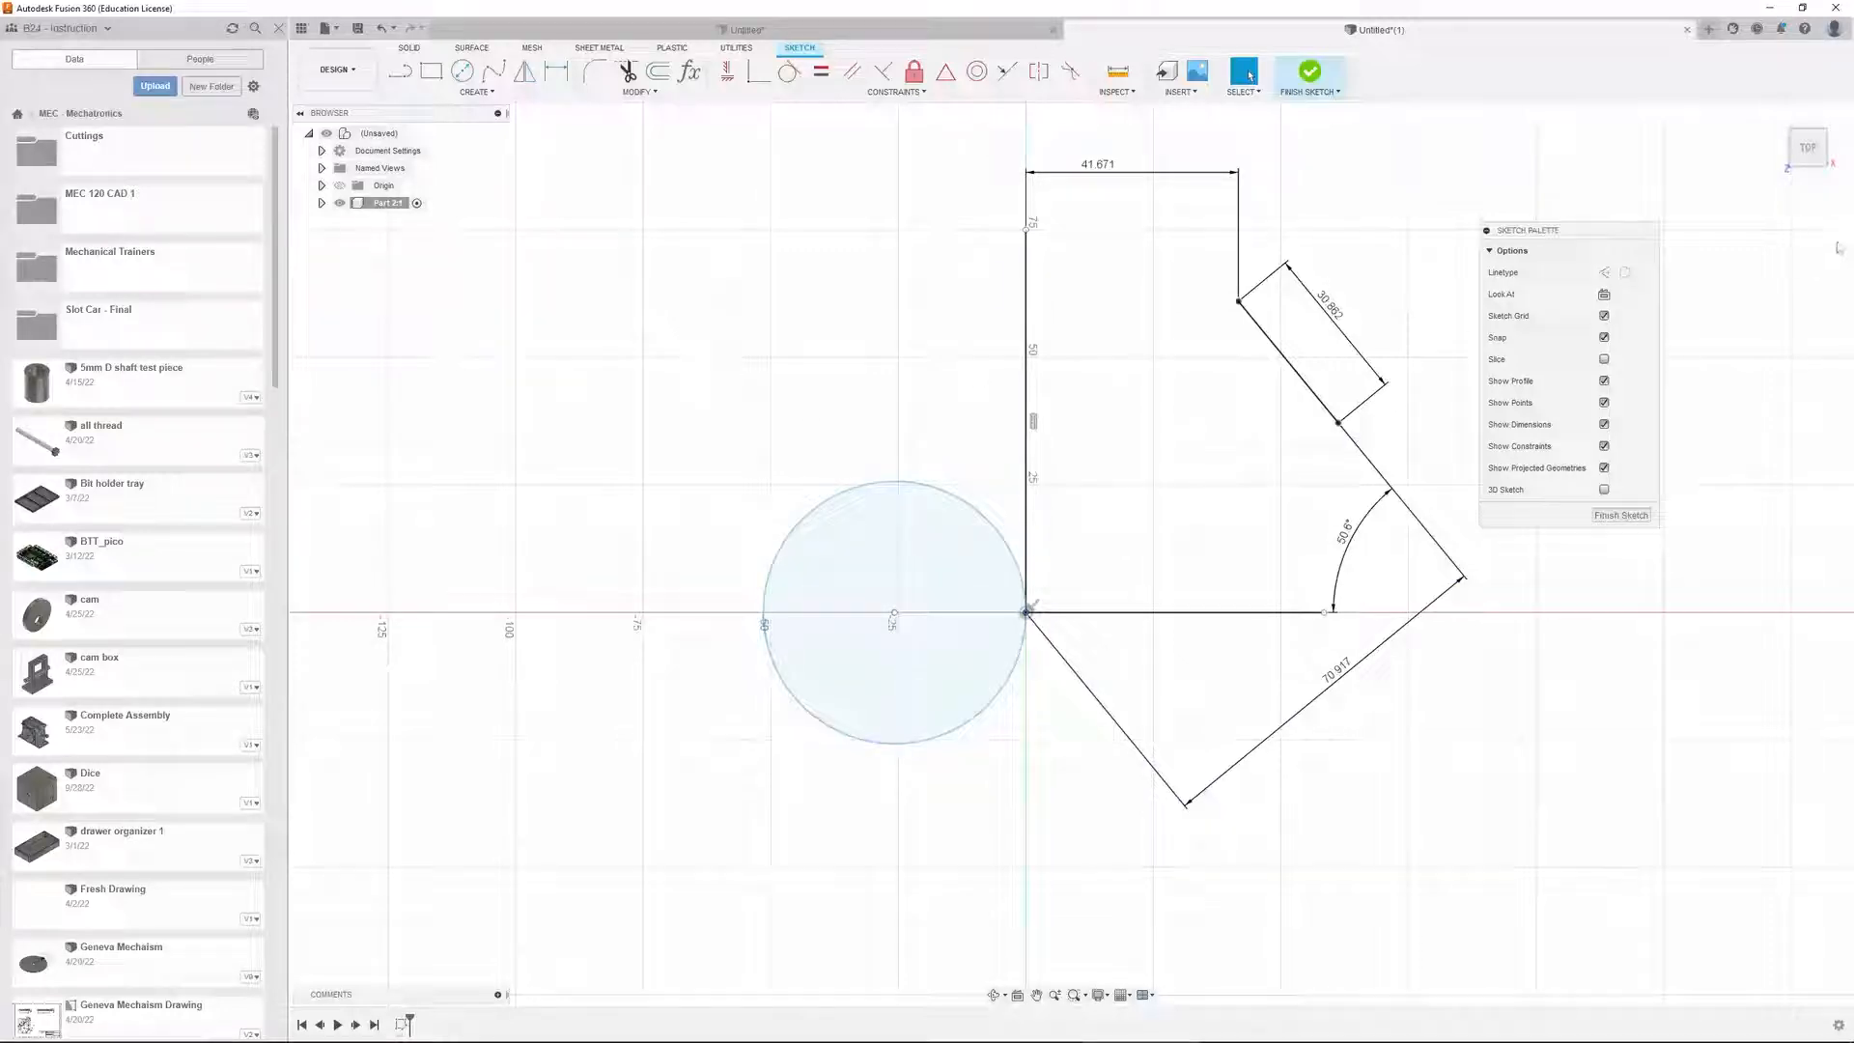
Draw a small two-point circle above and to the left of the circle touching the origin
key(c)
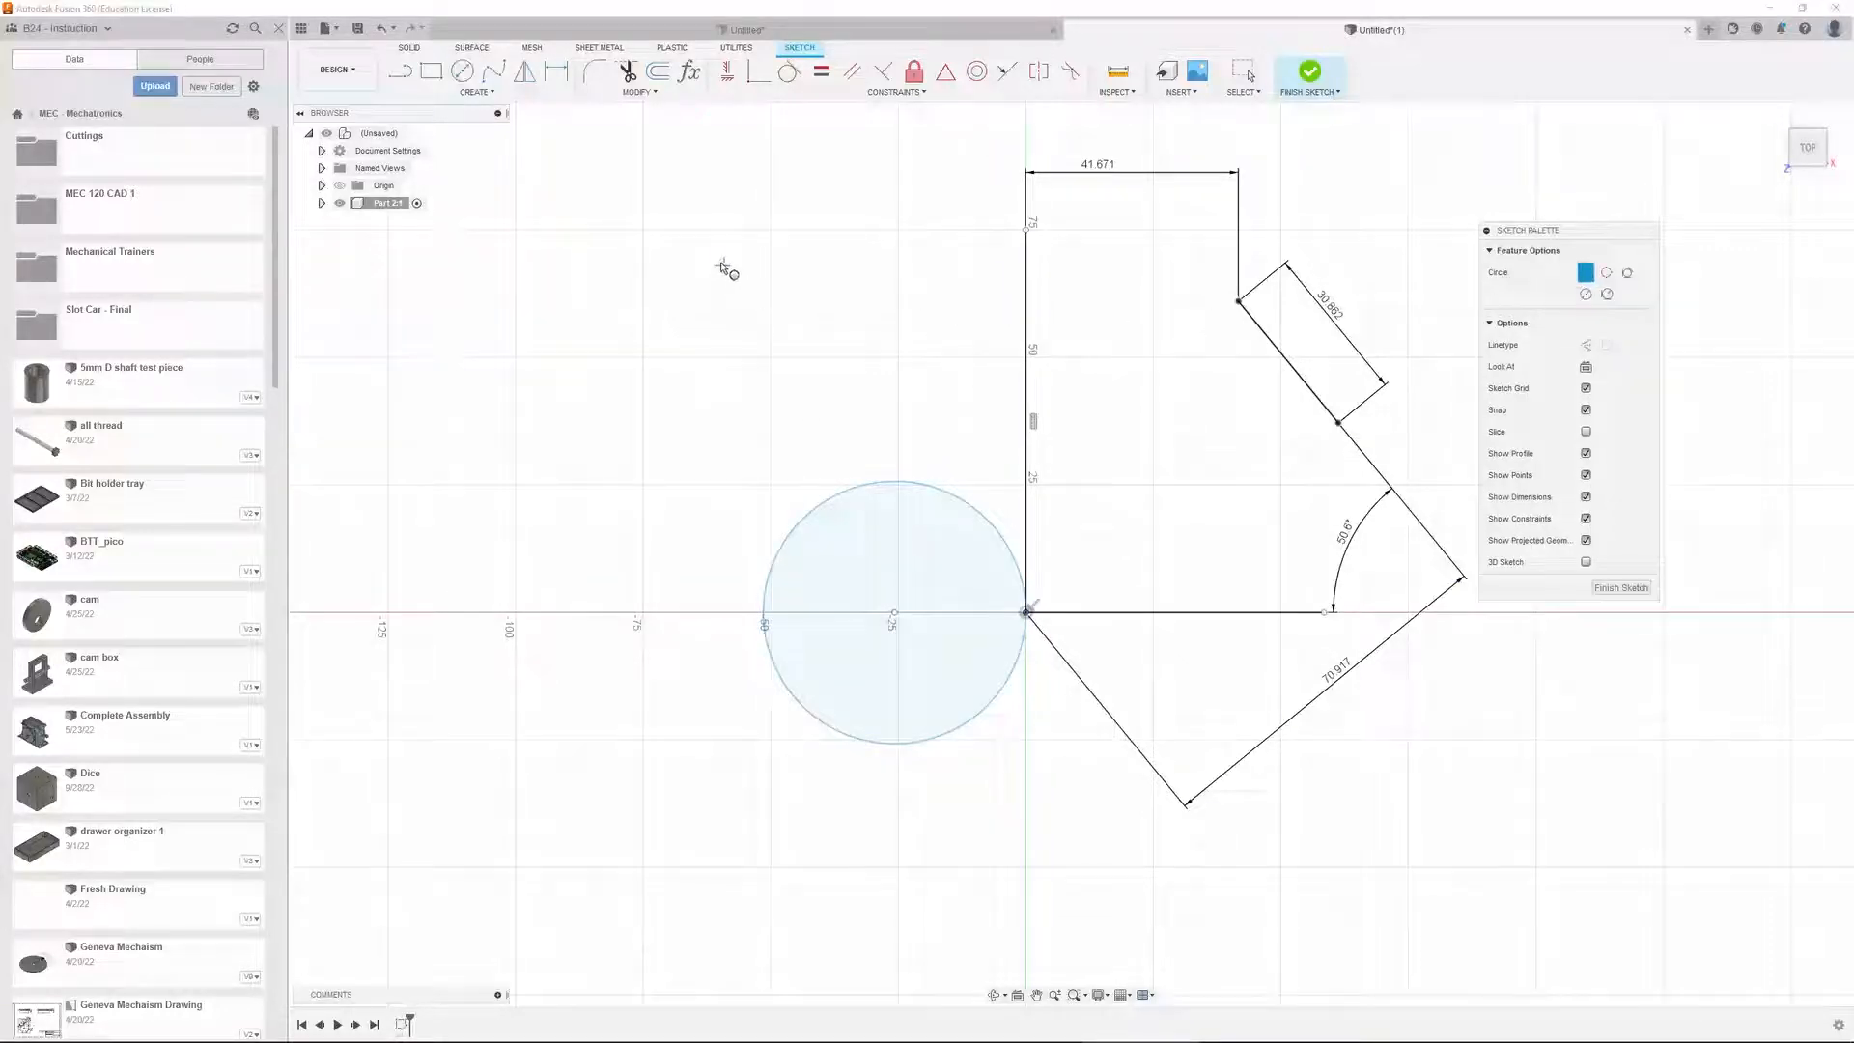
click(702, 299)
click(685, 346)
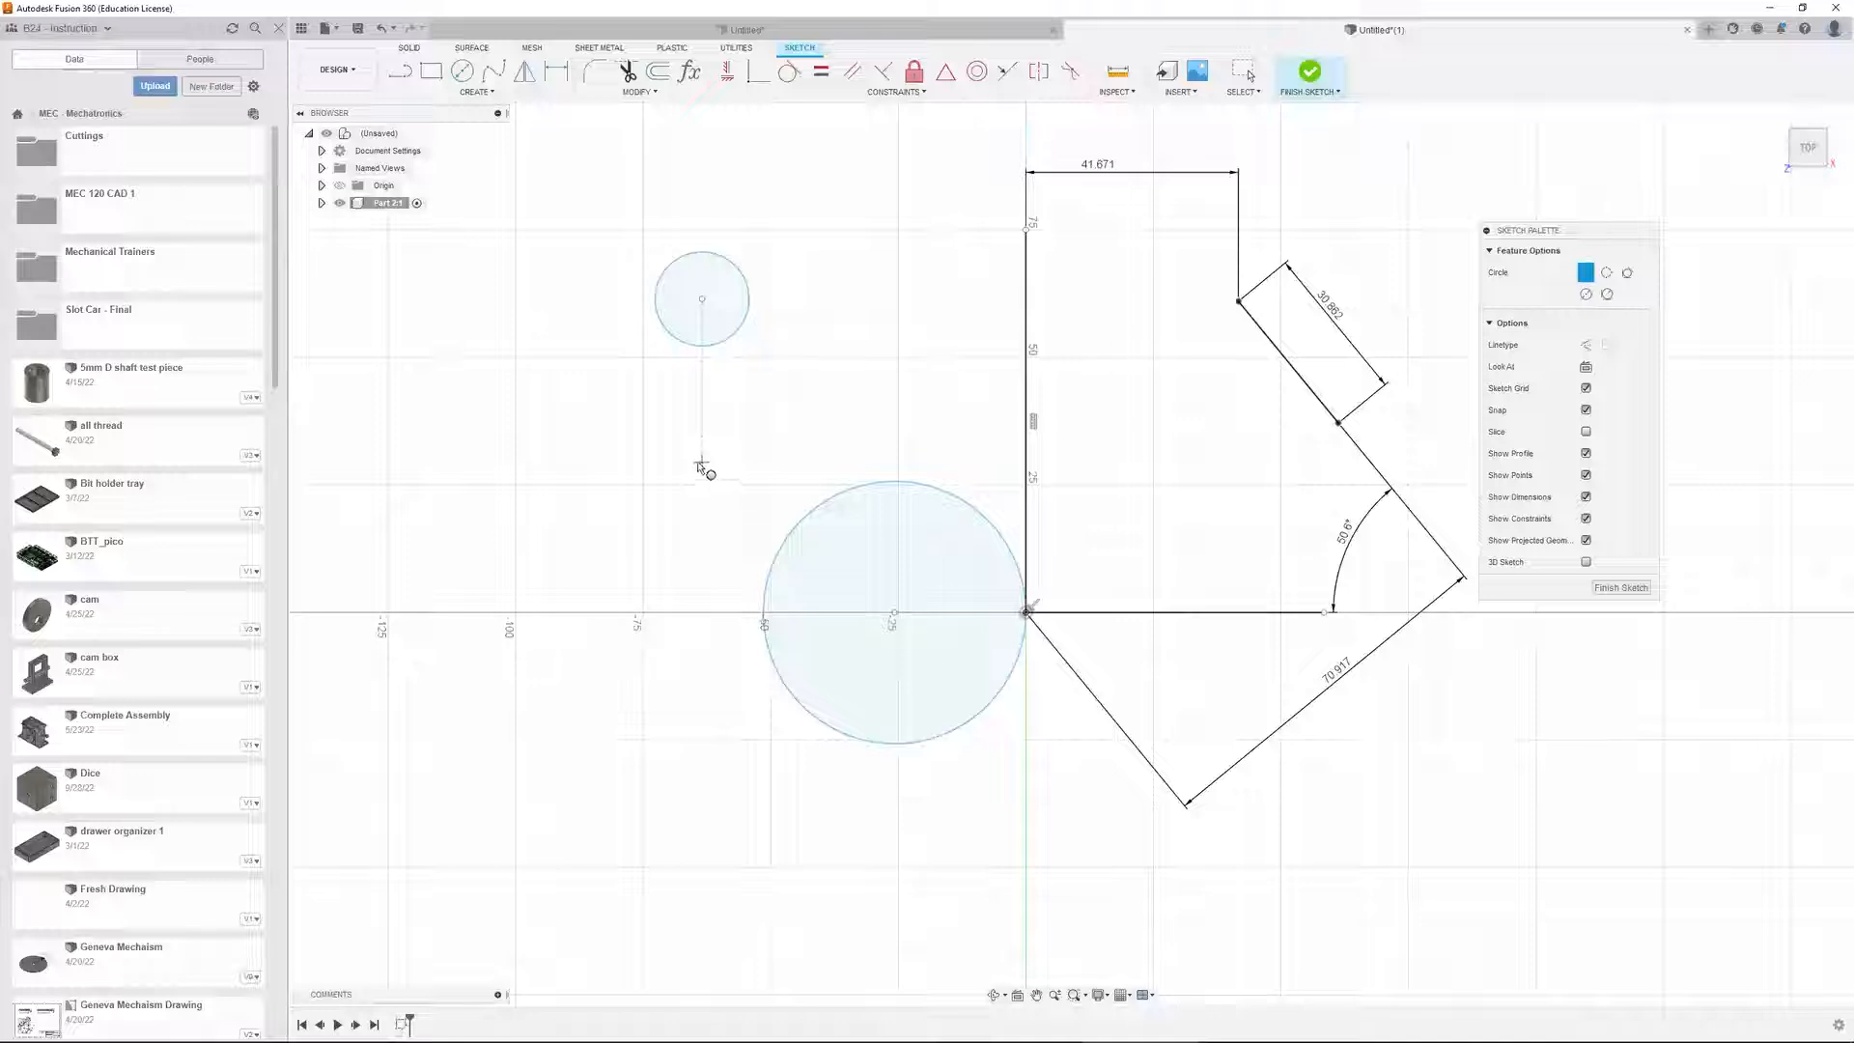
key(Escape)
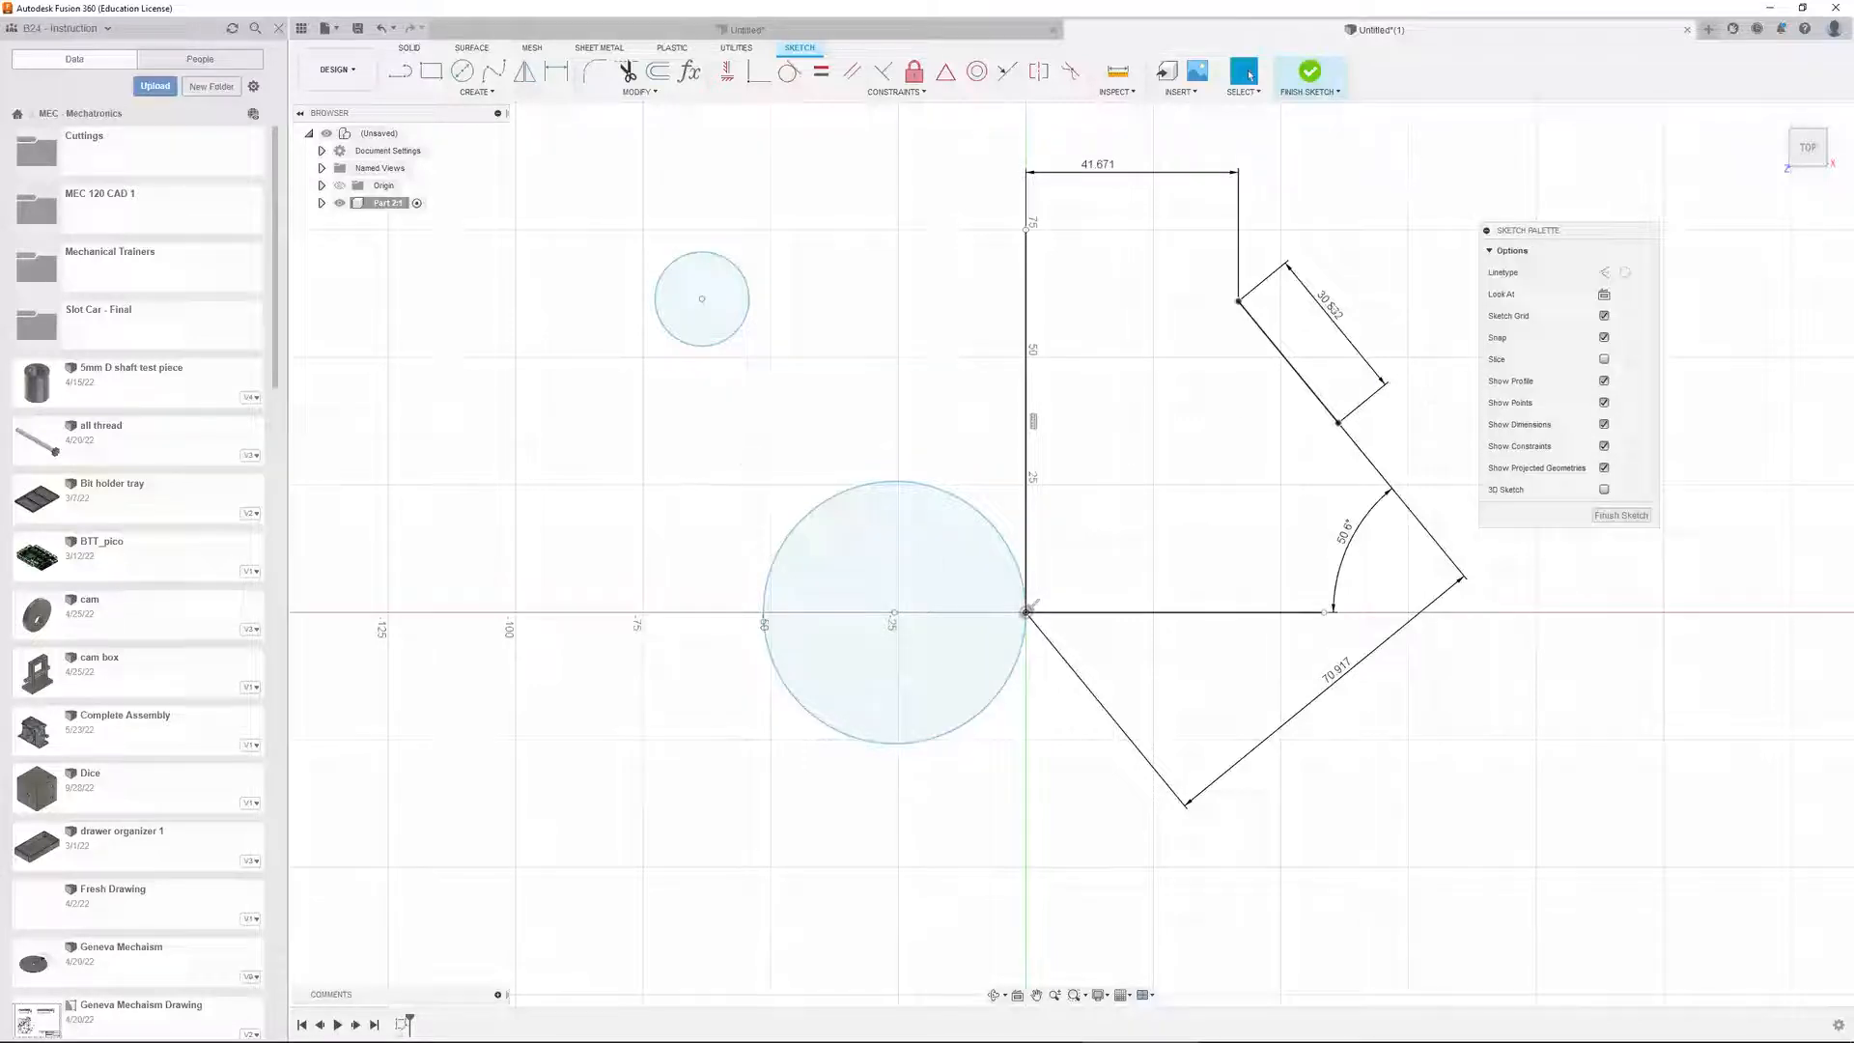
Draw a large center-diameter circle between the small circle and the vertical line, overlapping the circle that touches the origin
key(c)
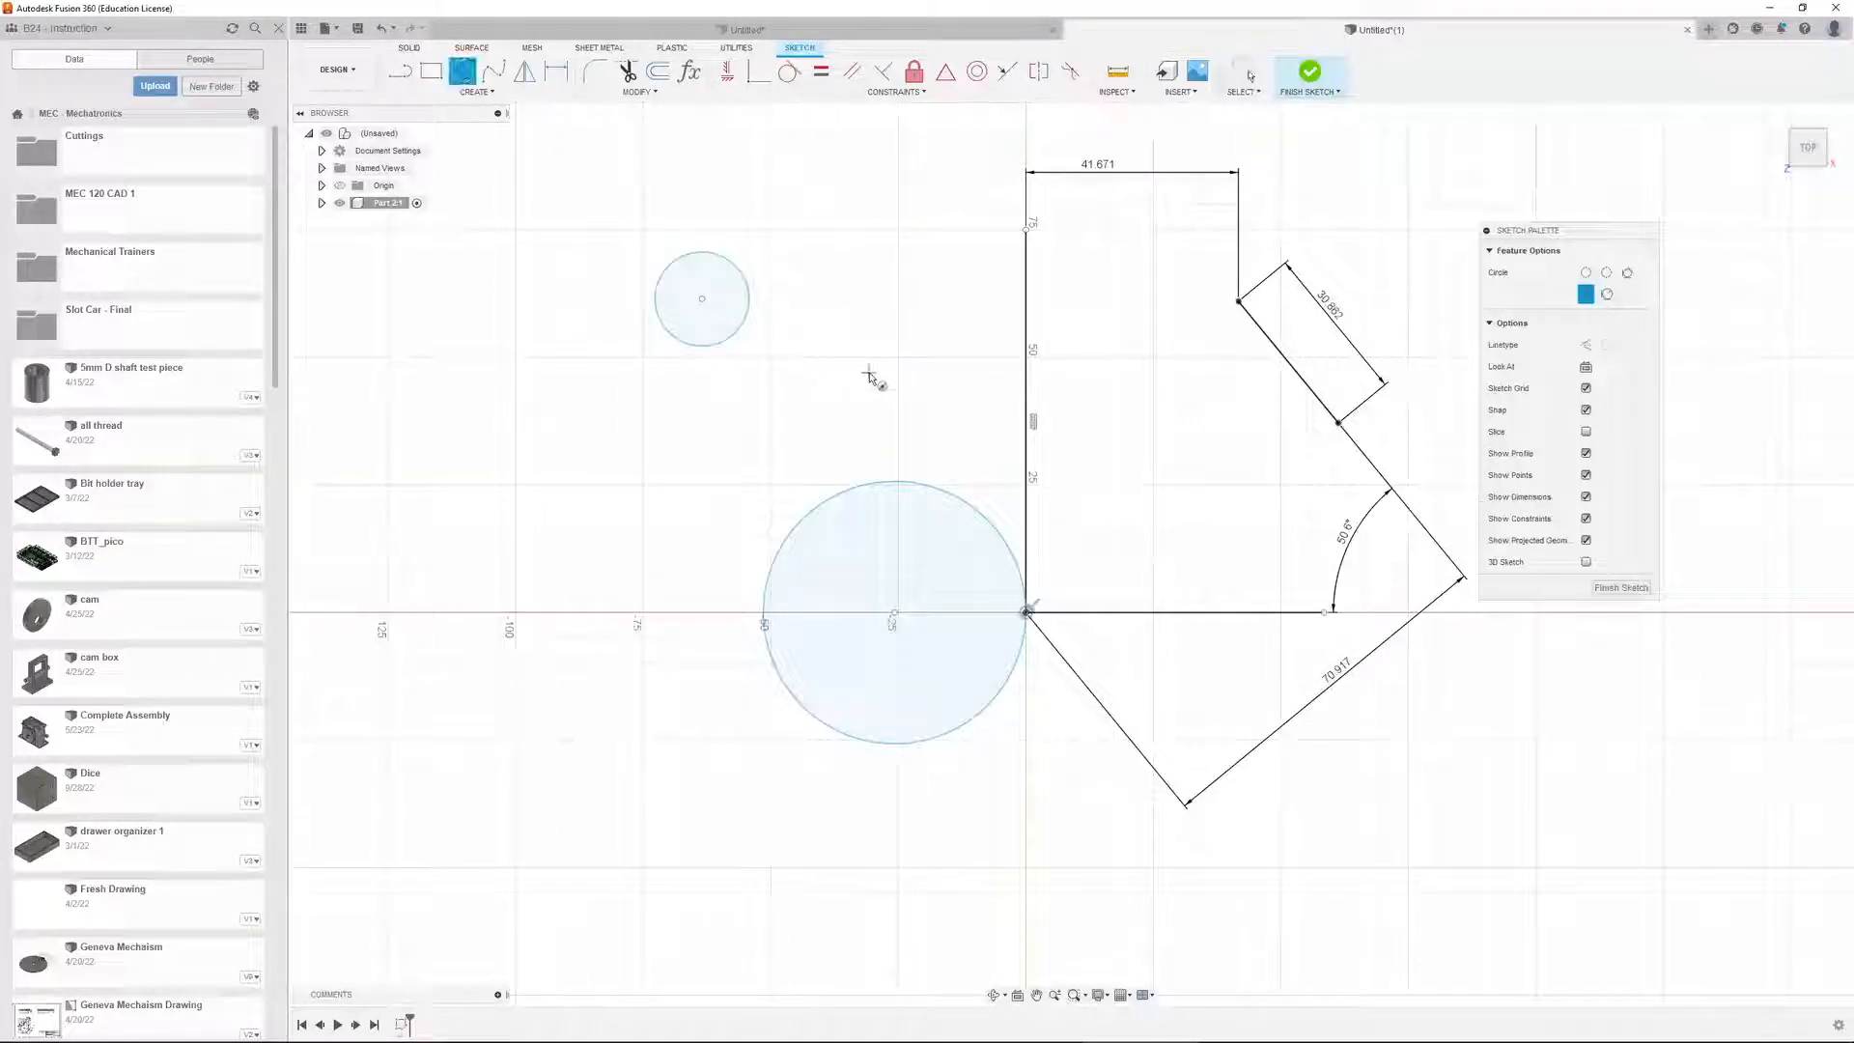
click(869, 373)
click(731, 375)
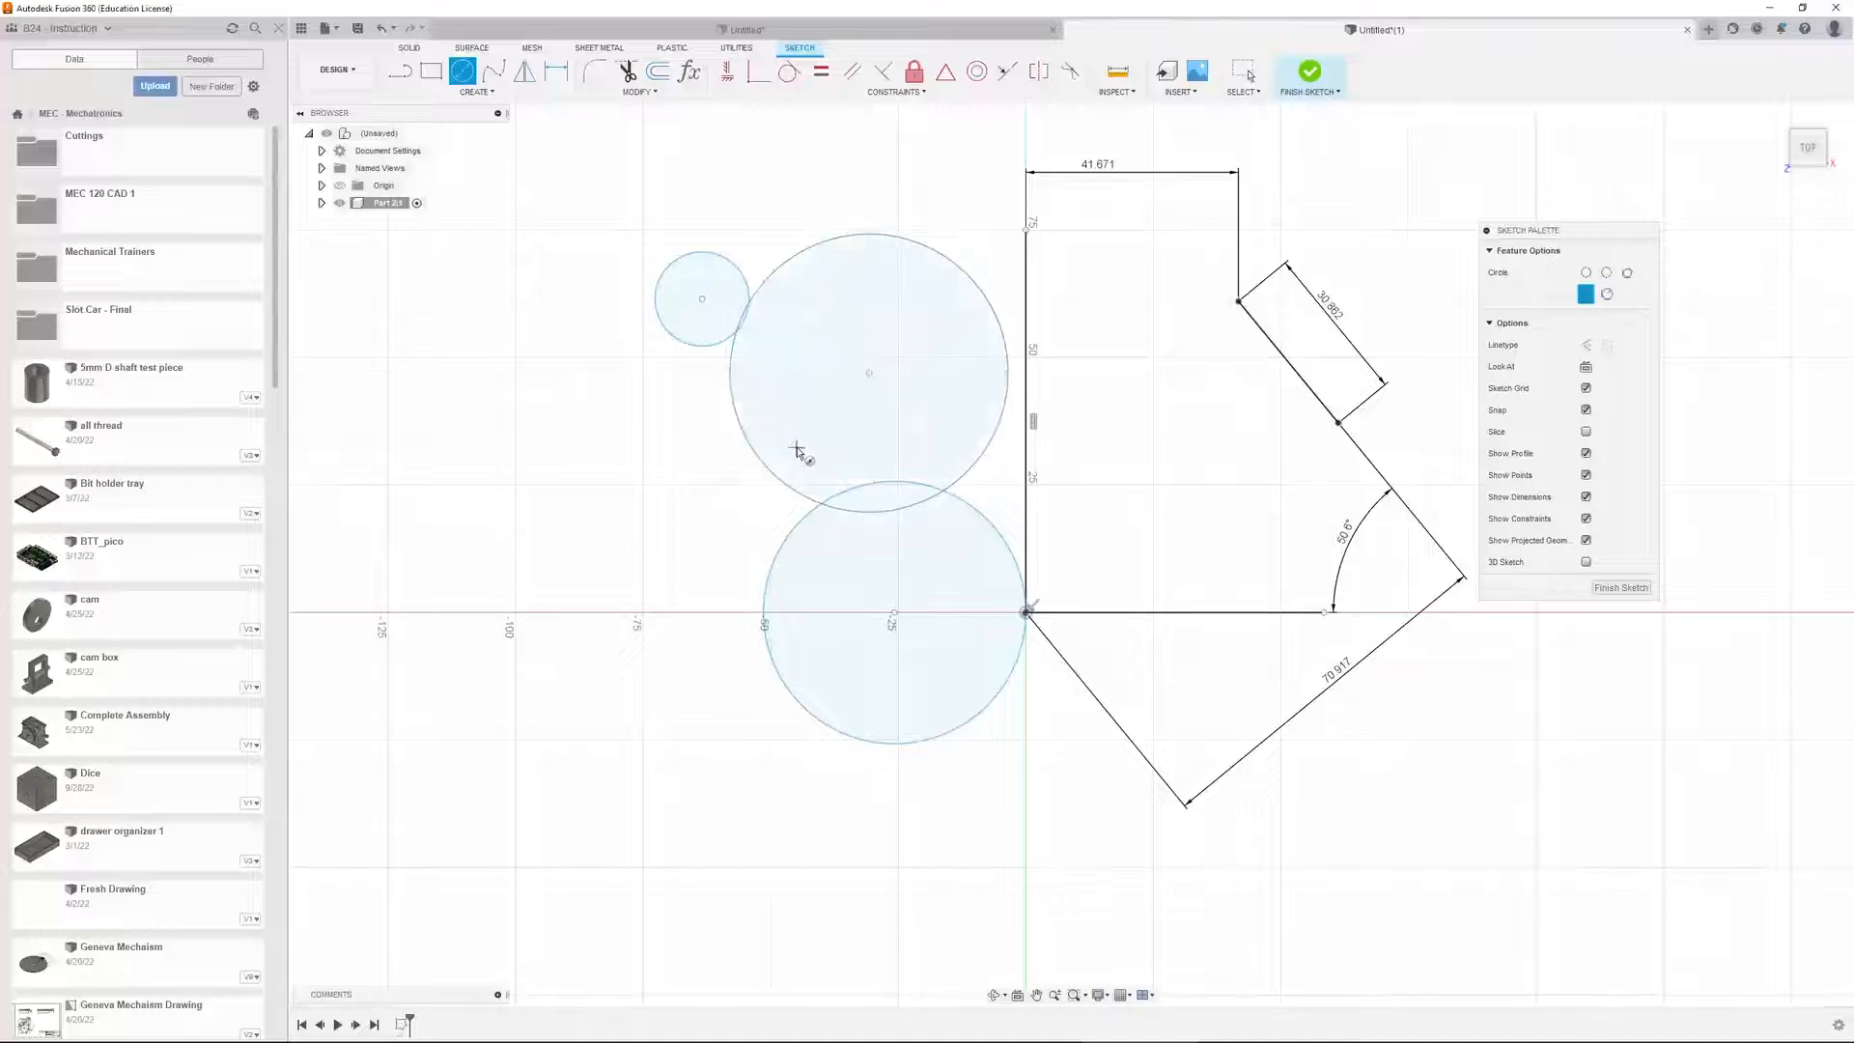
key(Escape)
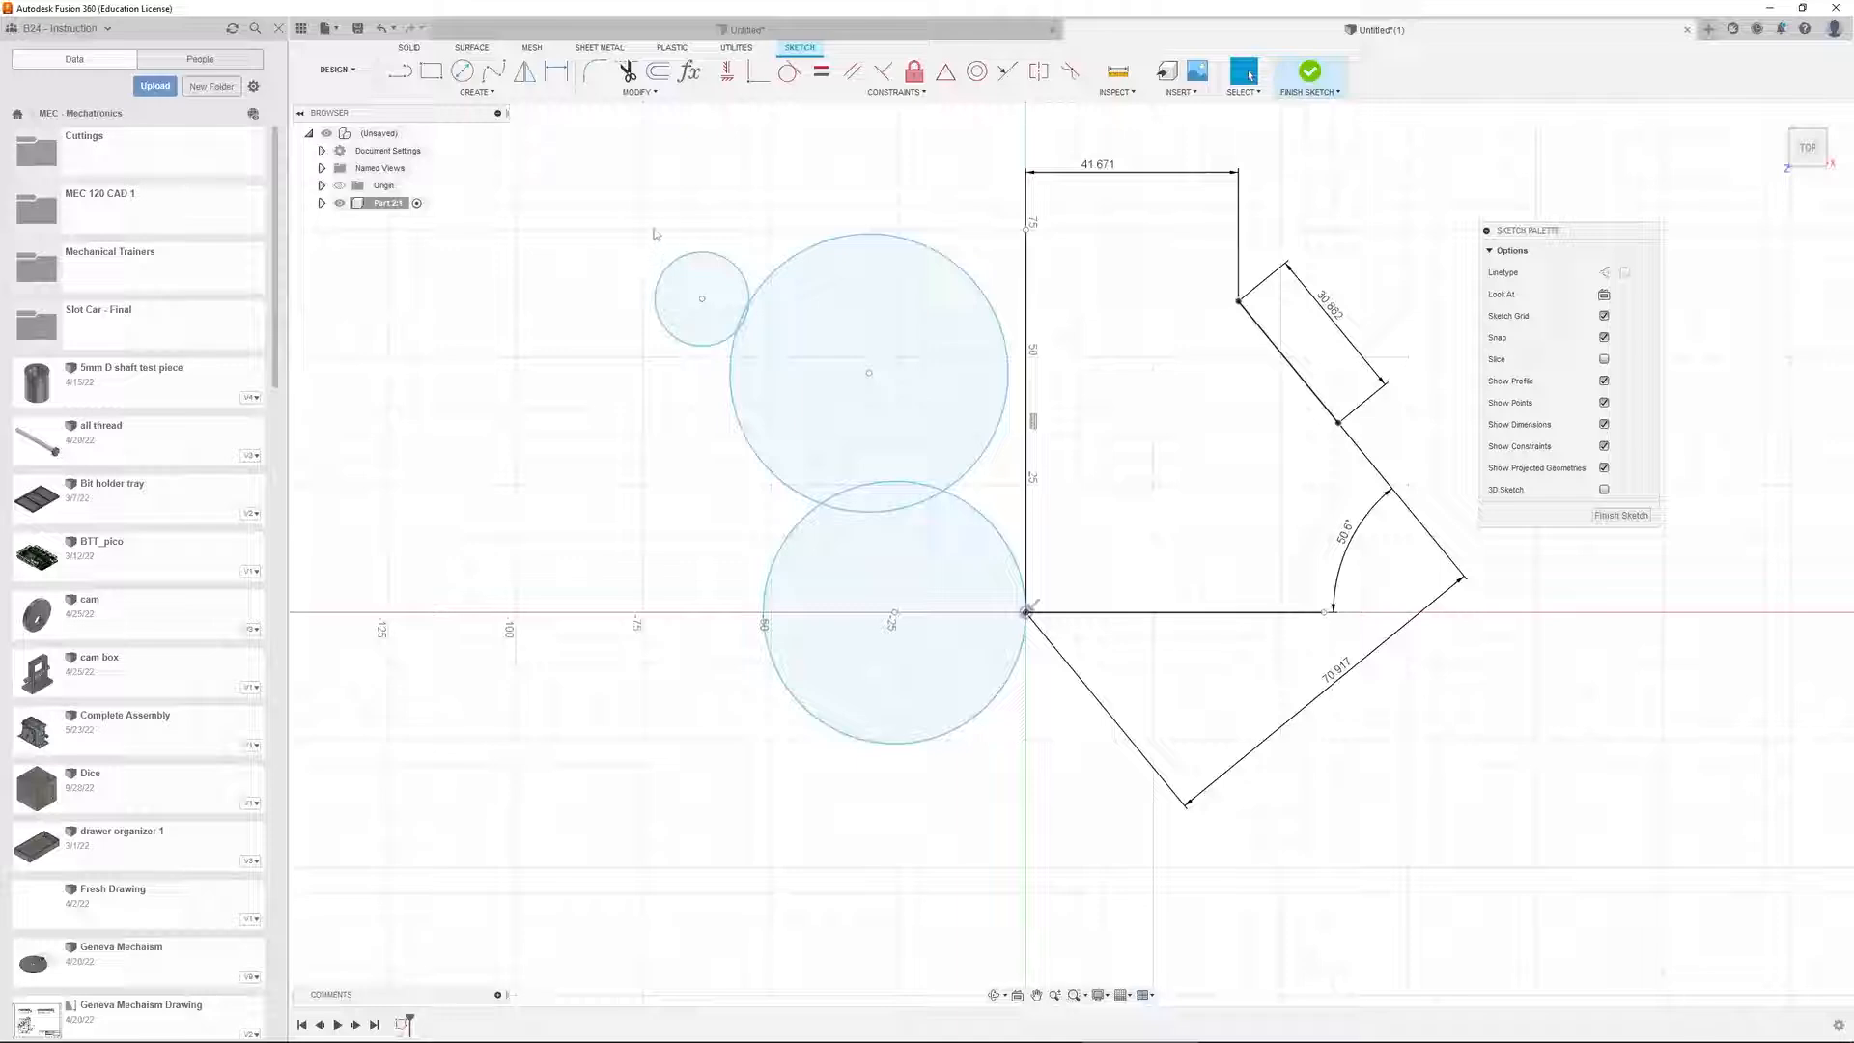
Delete all three circles, keeping the lines and their dimensions
drag(619, 194, 959, 682)
drag(1018, 780, 1017, 779)
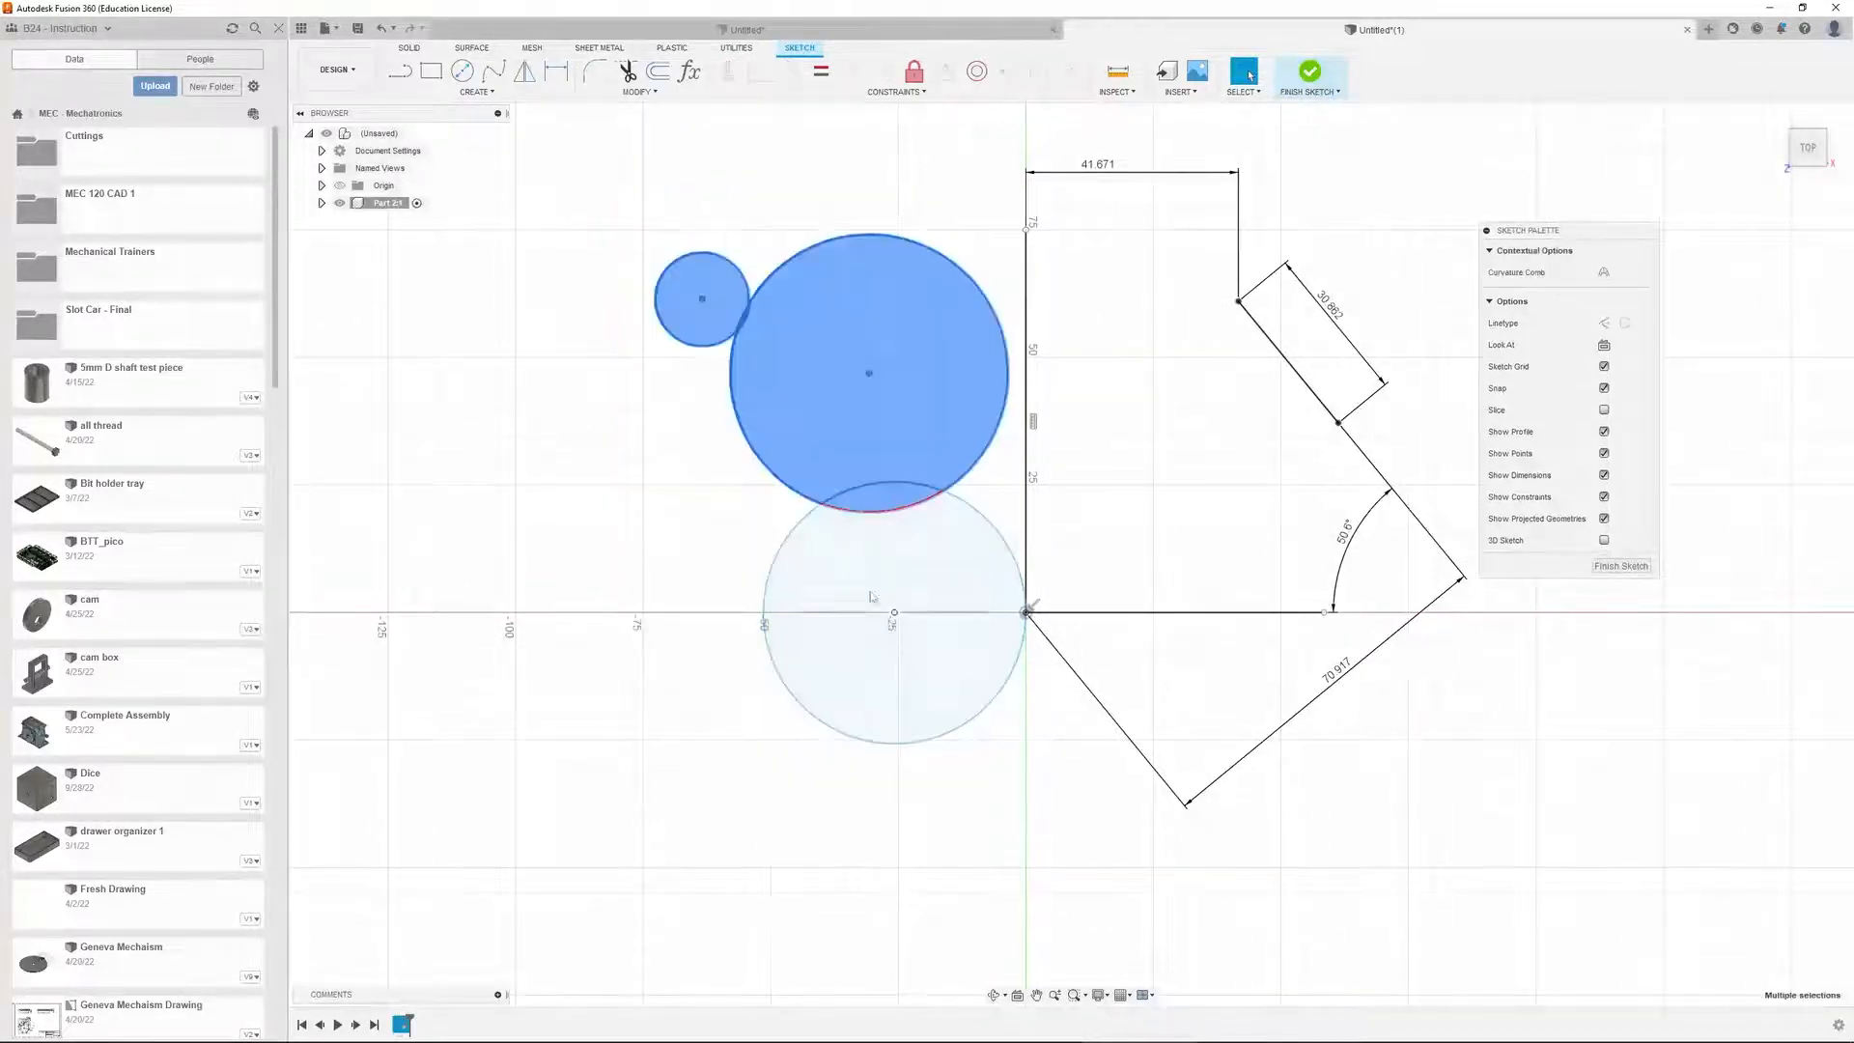
key(Delete)
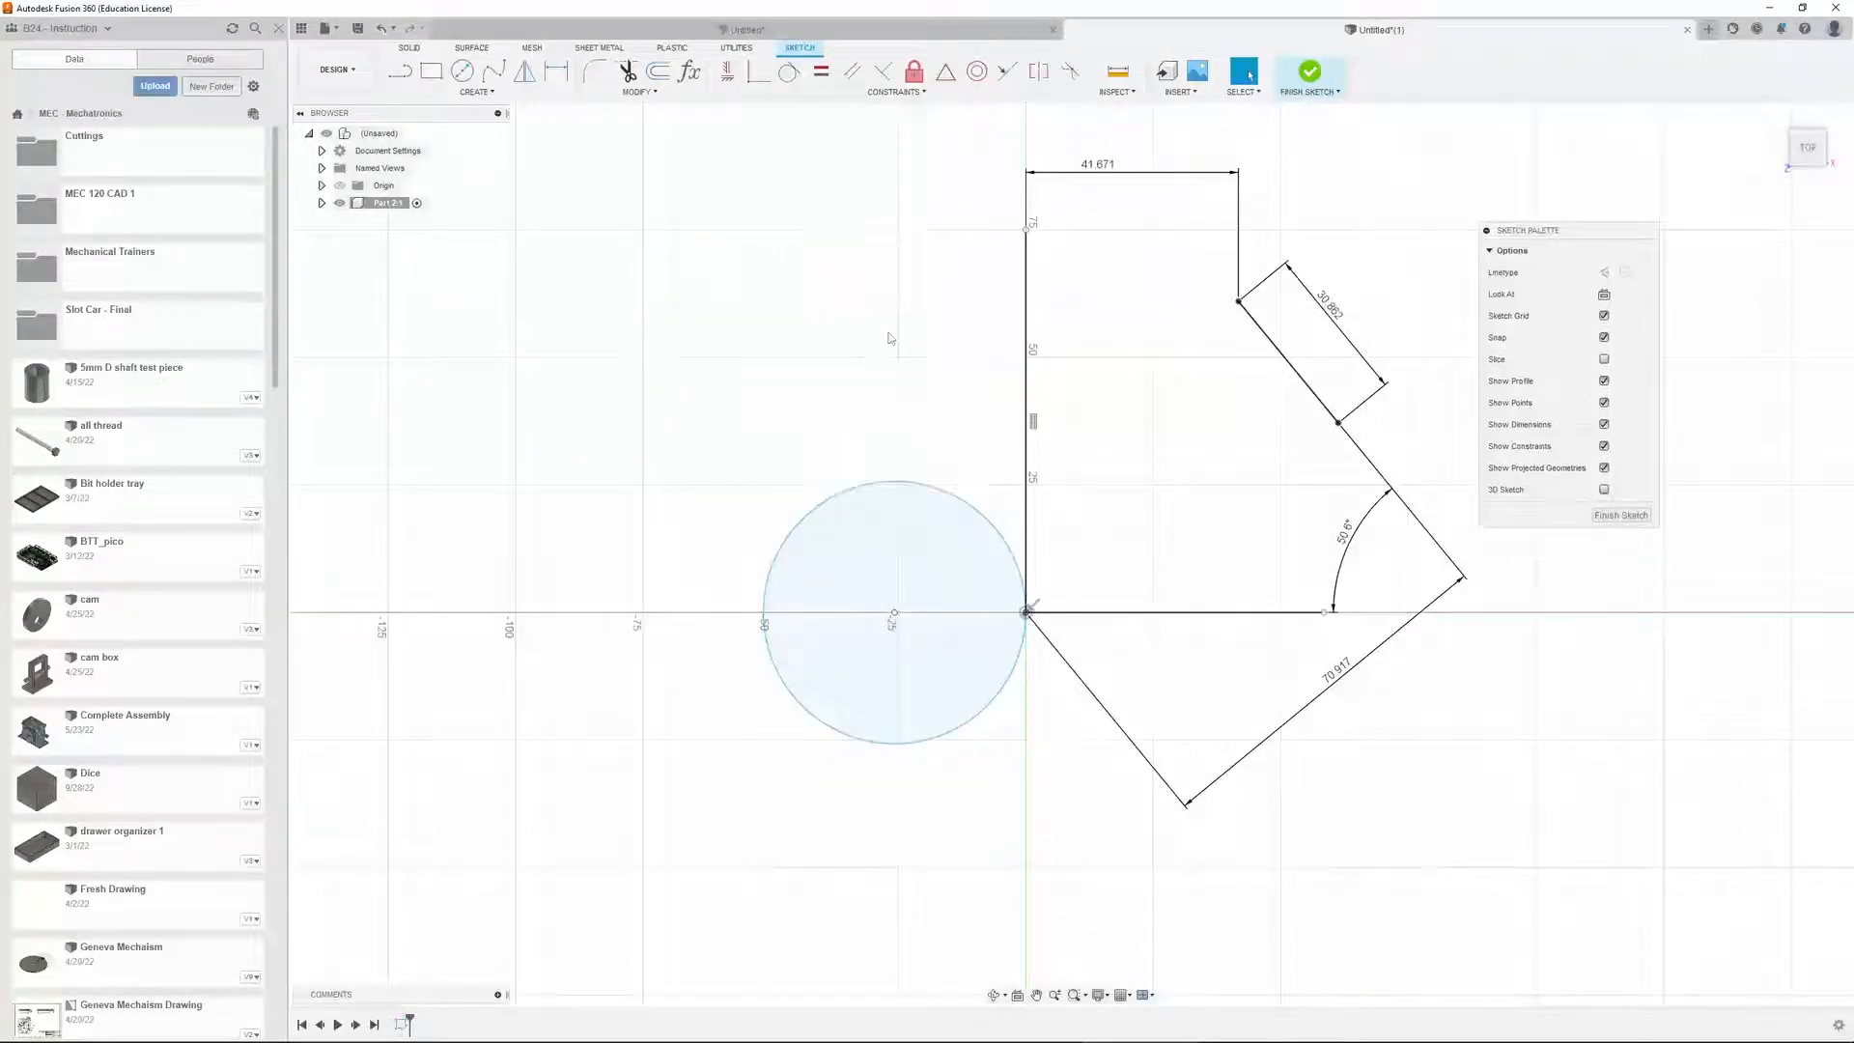
click(942, 487)
key(Delete)
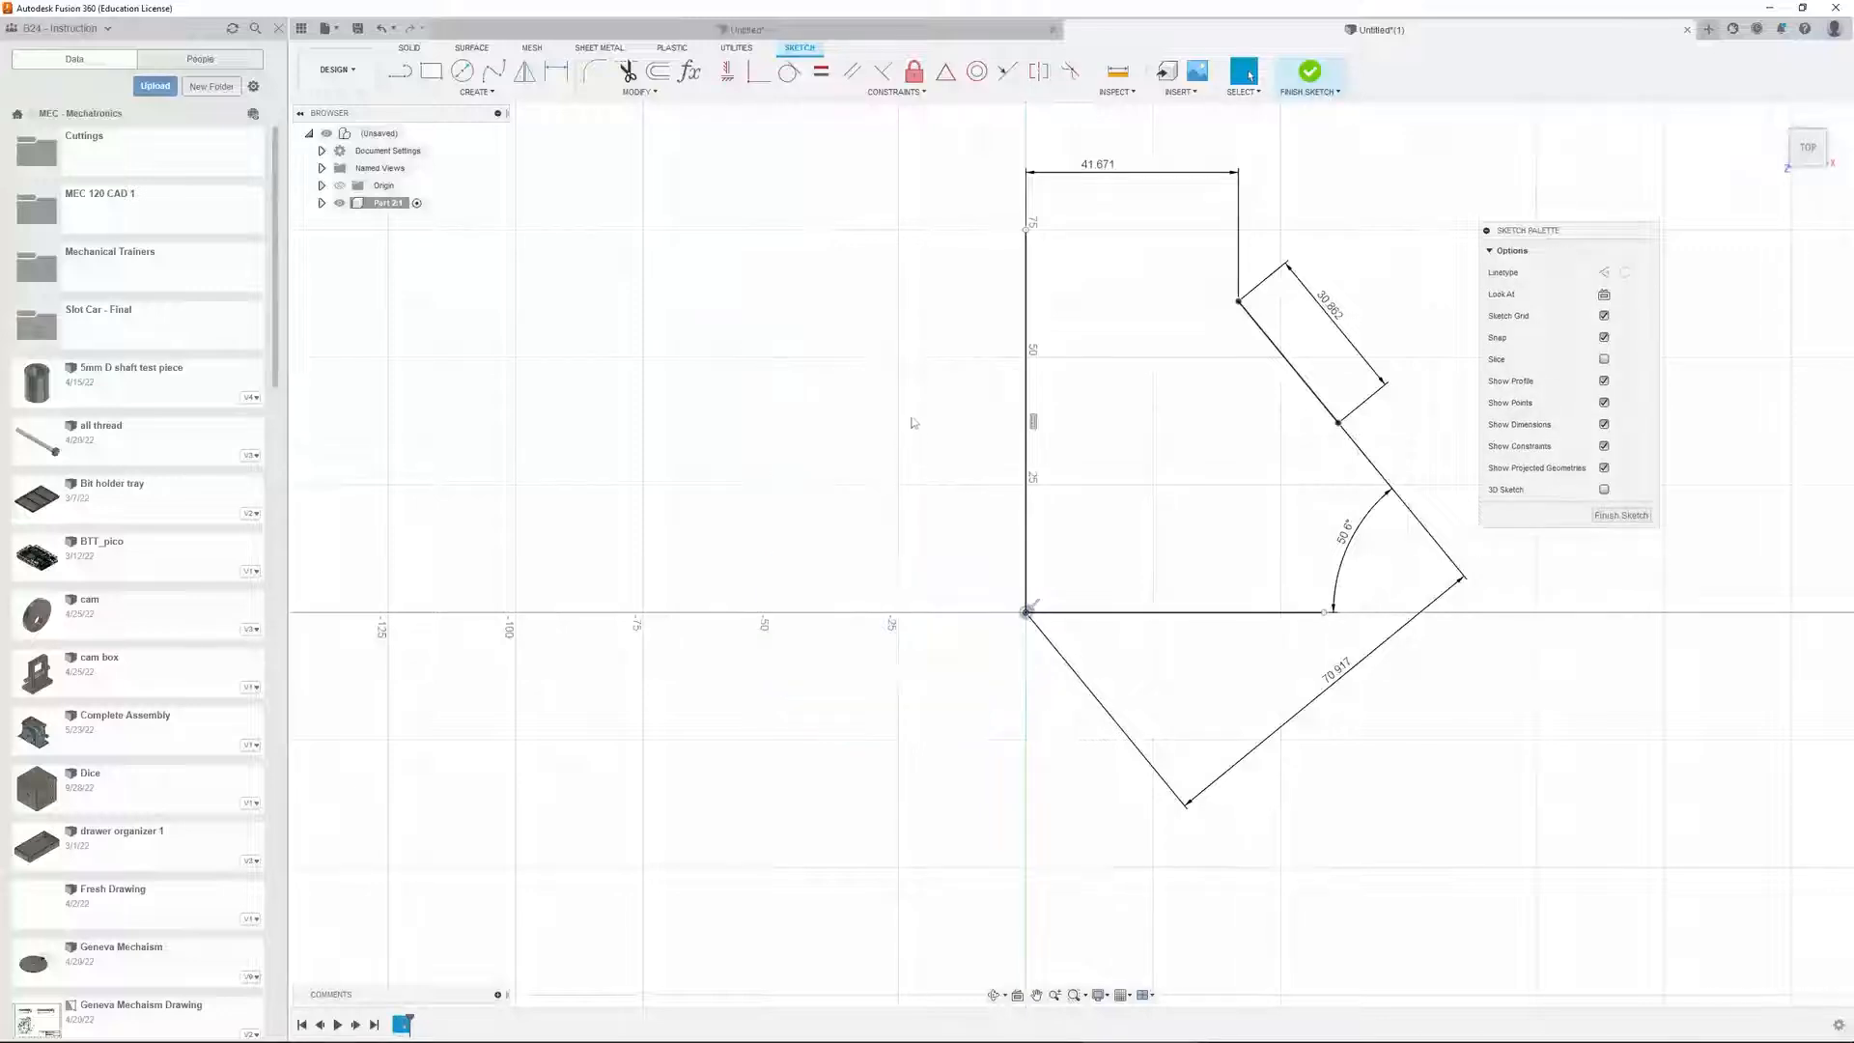
Draw a three-point circle through the 100 mm and 75 mm marks of the negative horizontal axis and a point above it, and delete it
key(c)
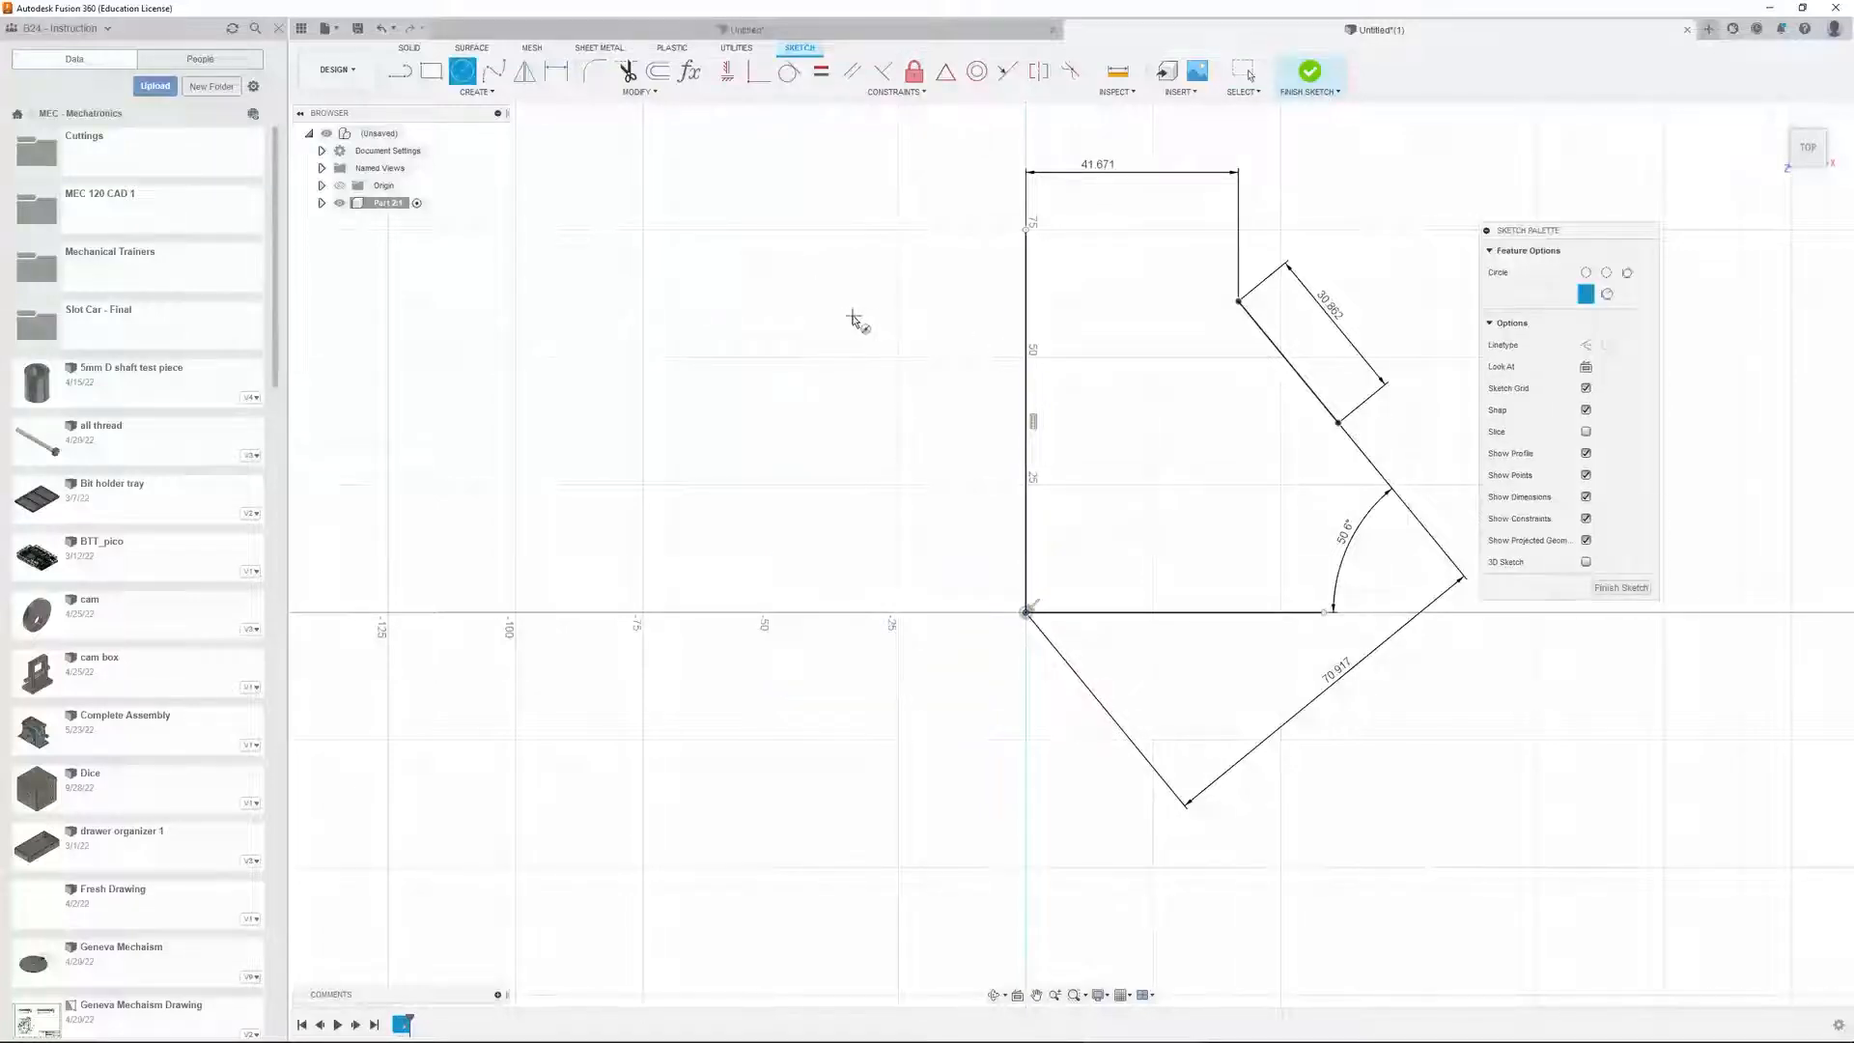
click(1607, 272)
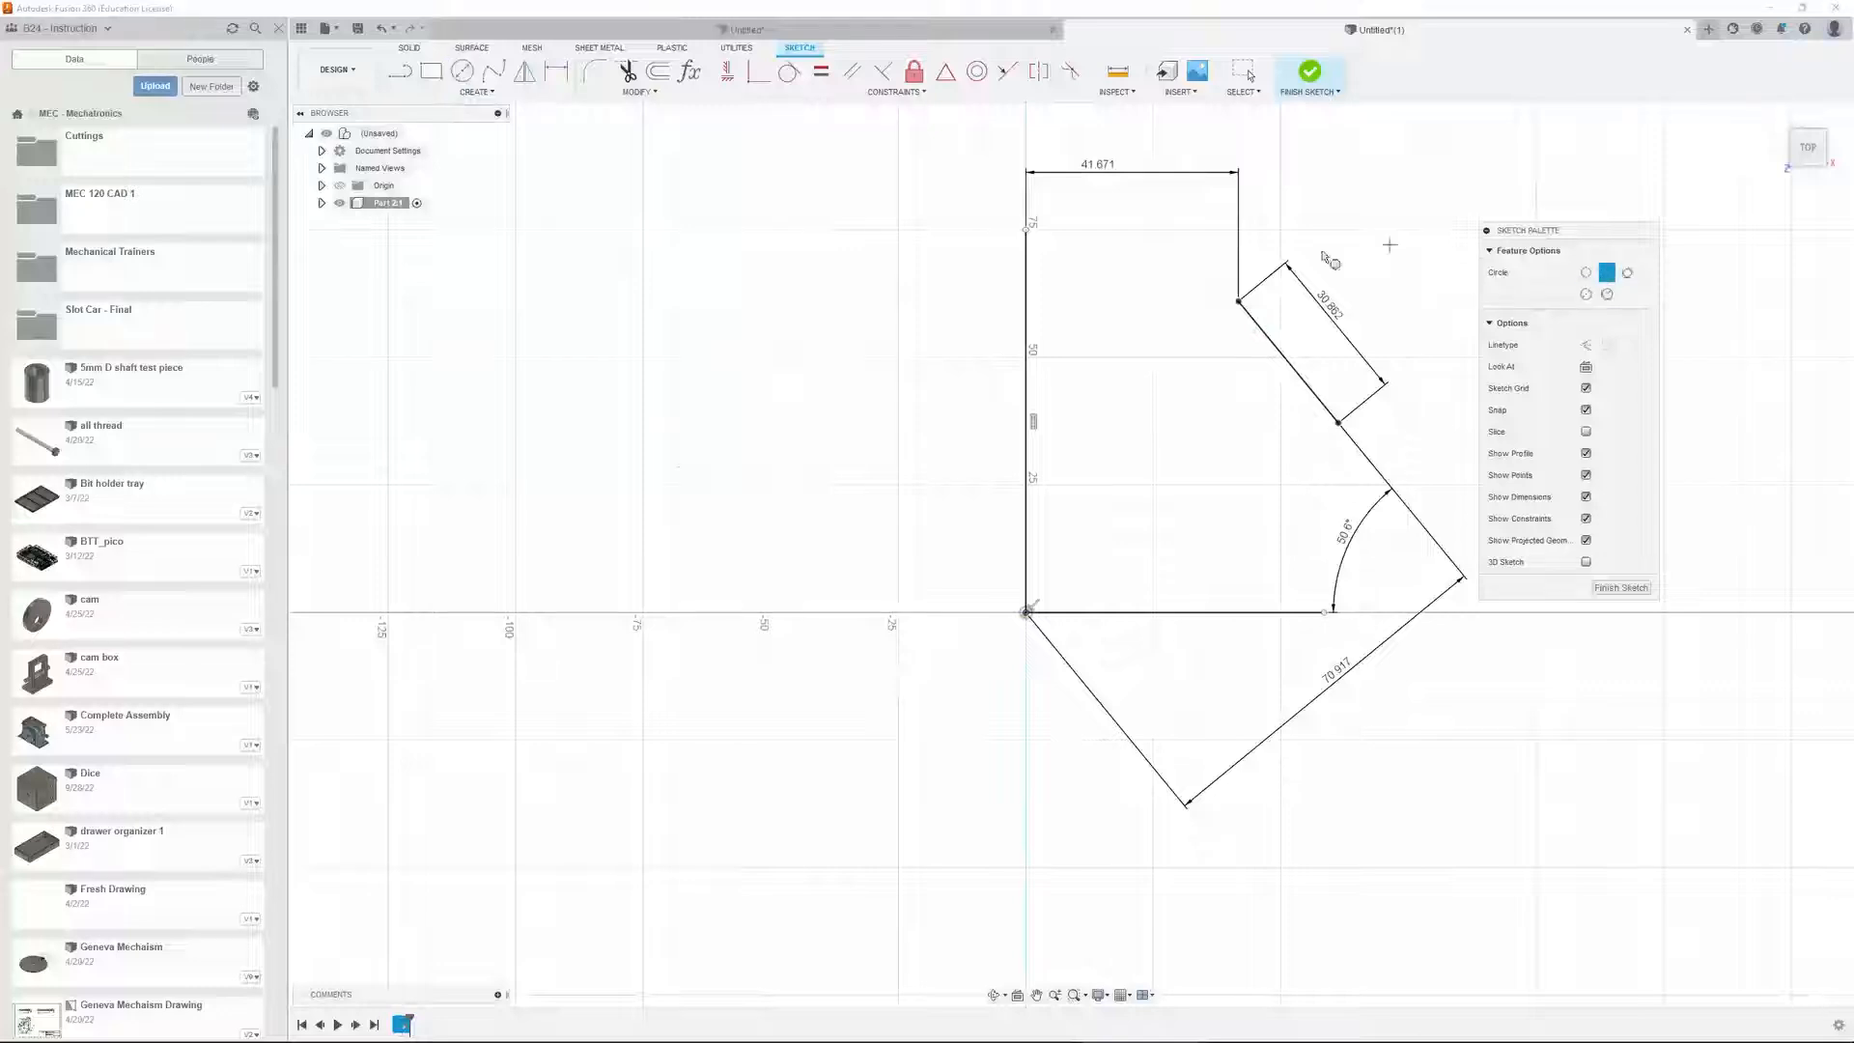
click(517, 613)
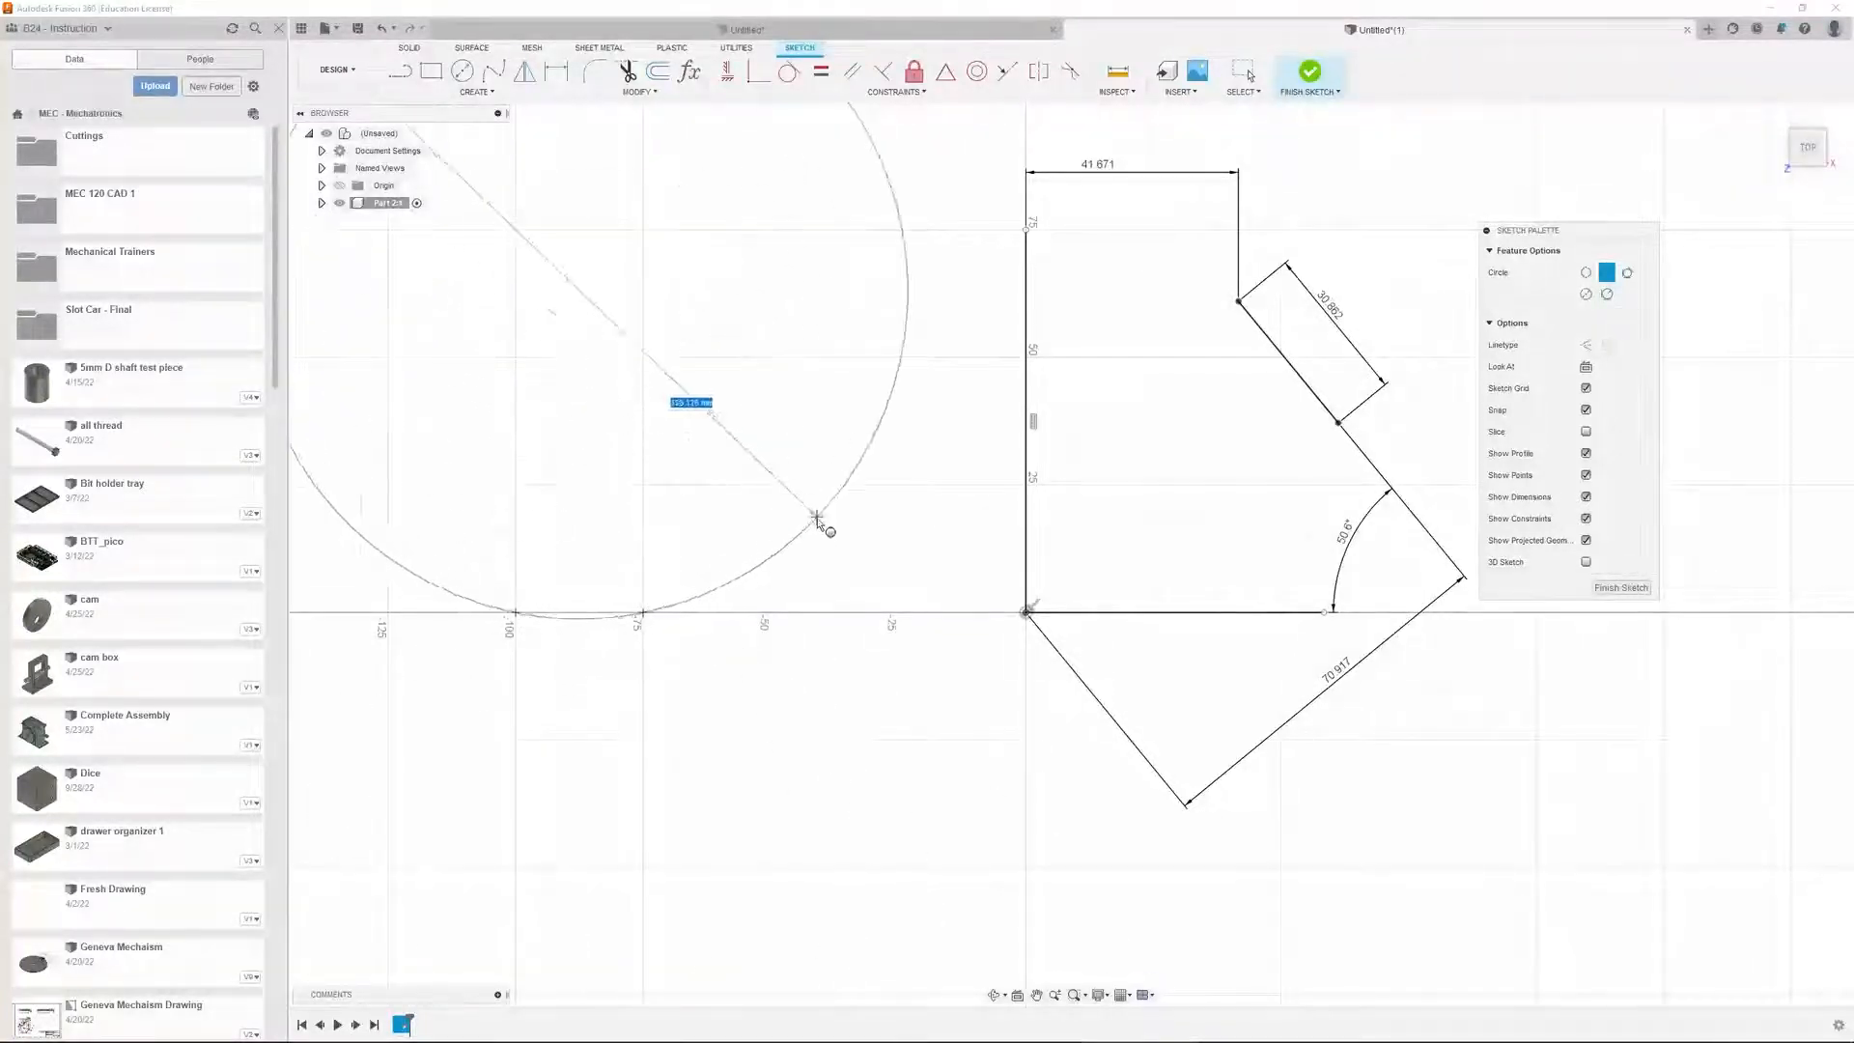
click(732, 471)
key(Escape)
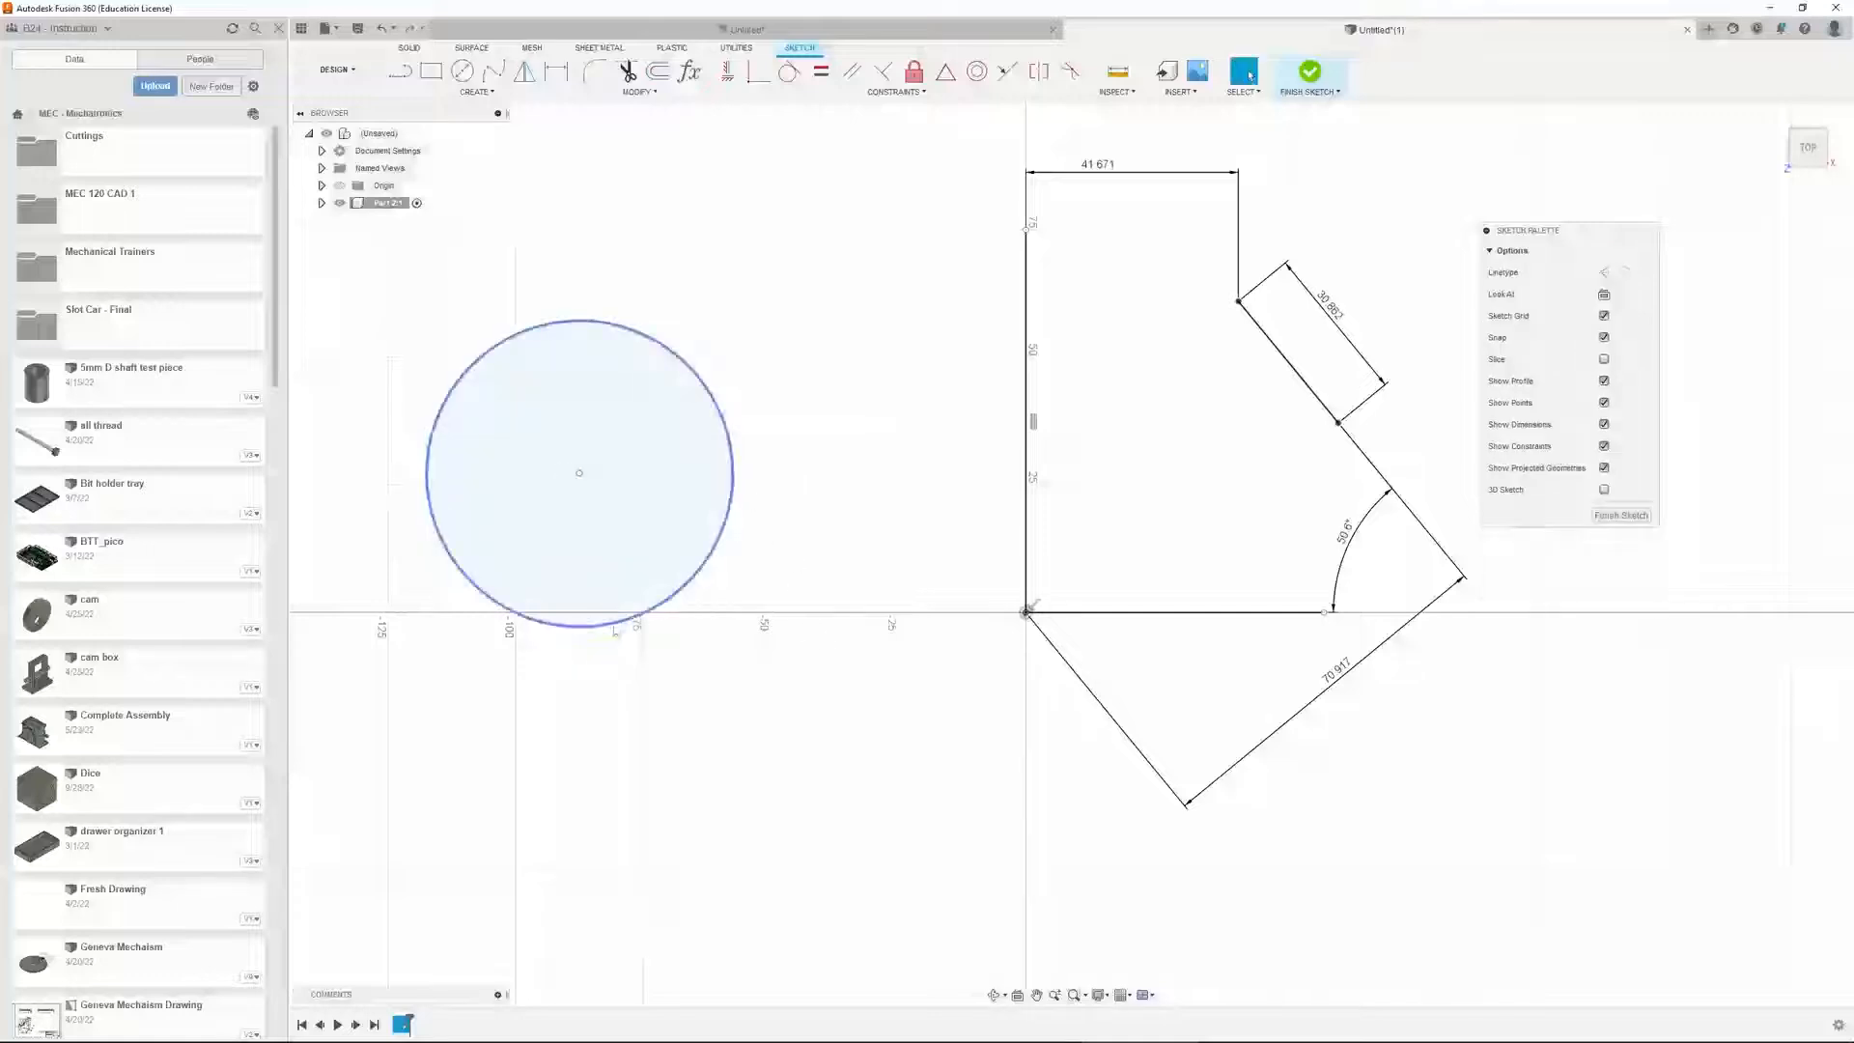
click(735, 473)
key(Delete)
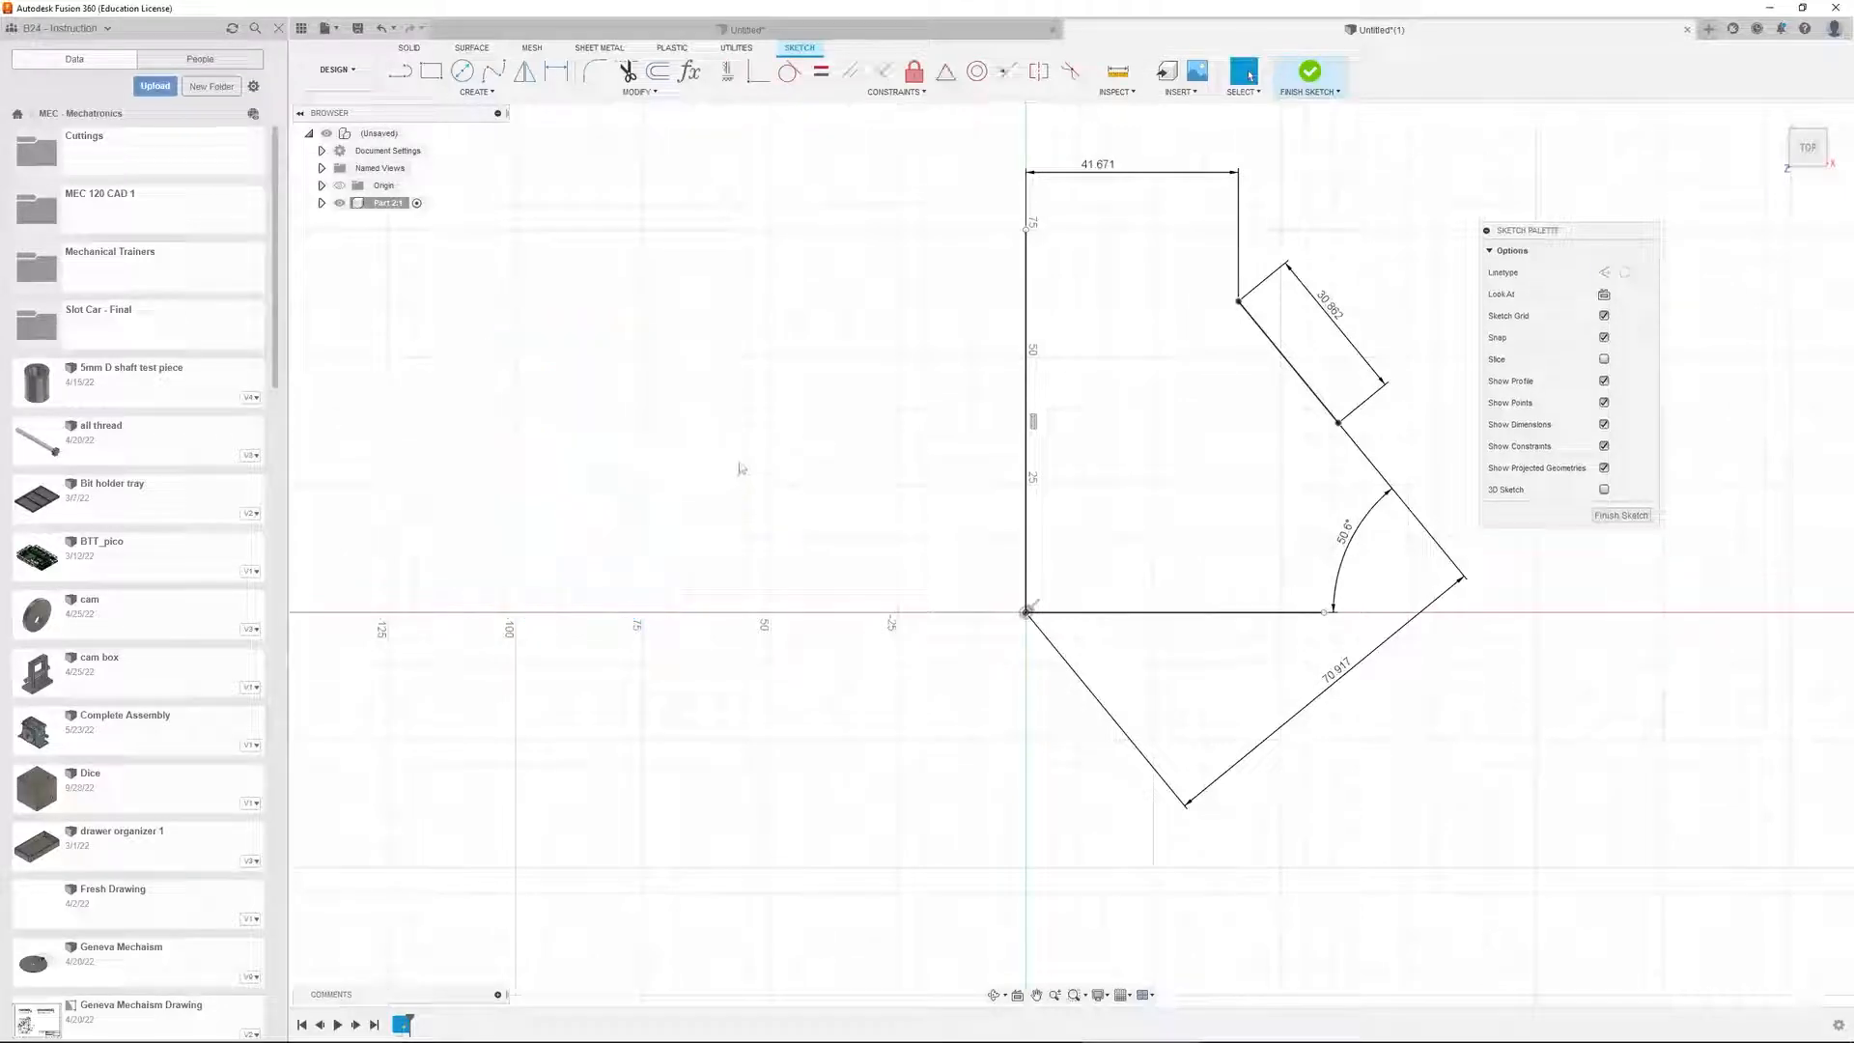
Draw a two-tangent circle about 51 mm in diameter touching the vertical and horizontal lines that meet at the origin
key(c)
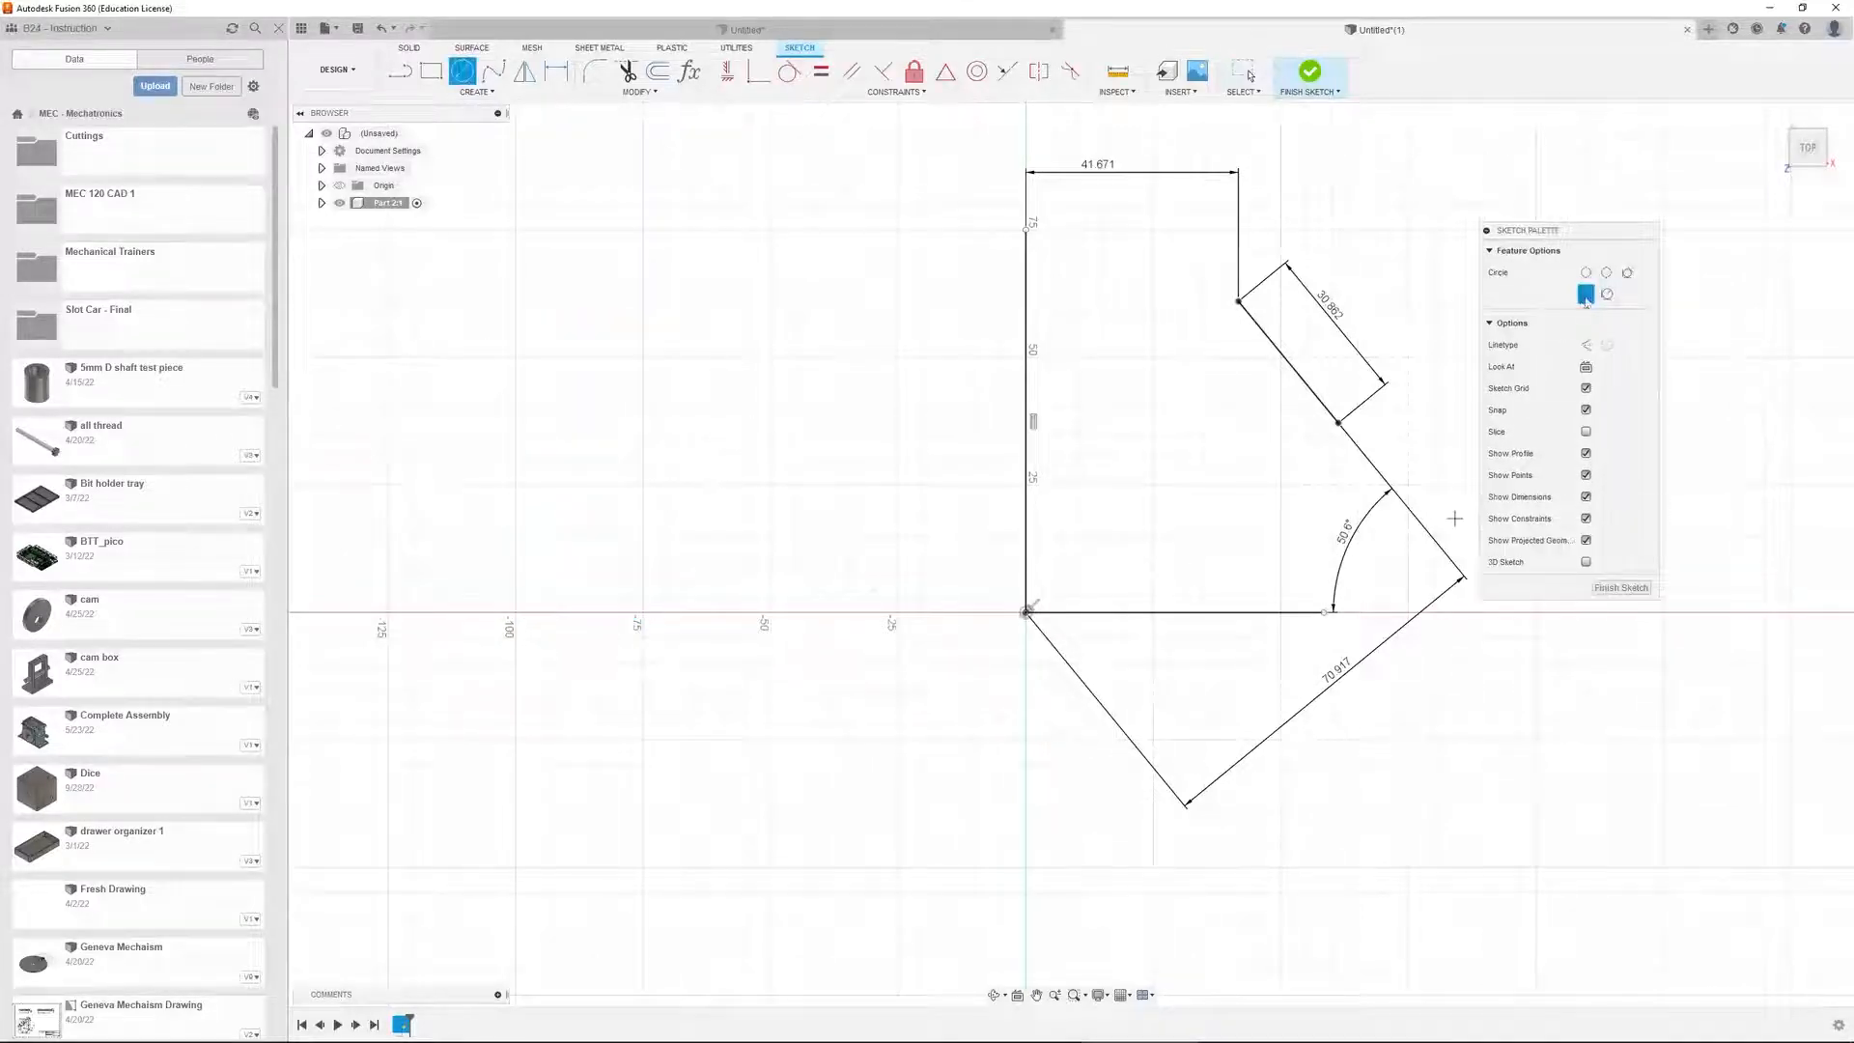
click(1607, 294)
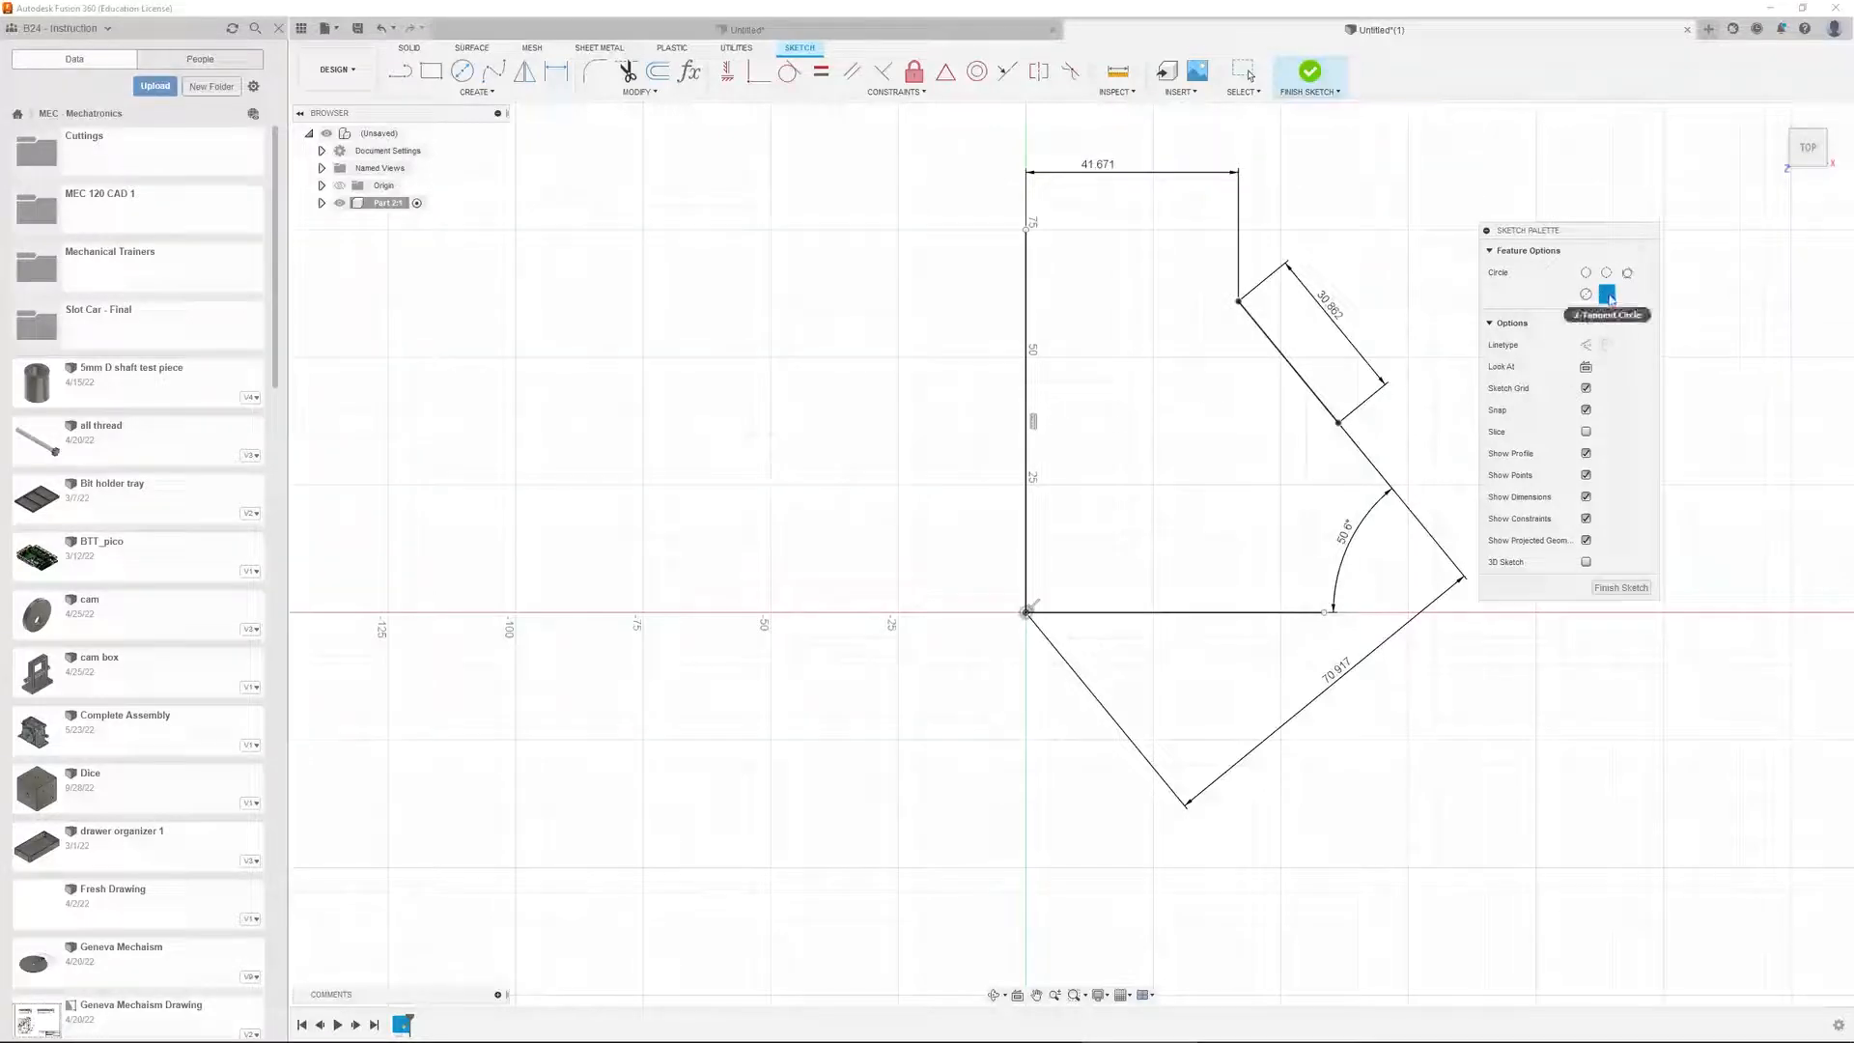
click(1032, 454)
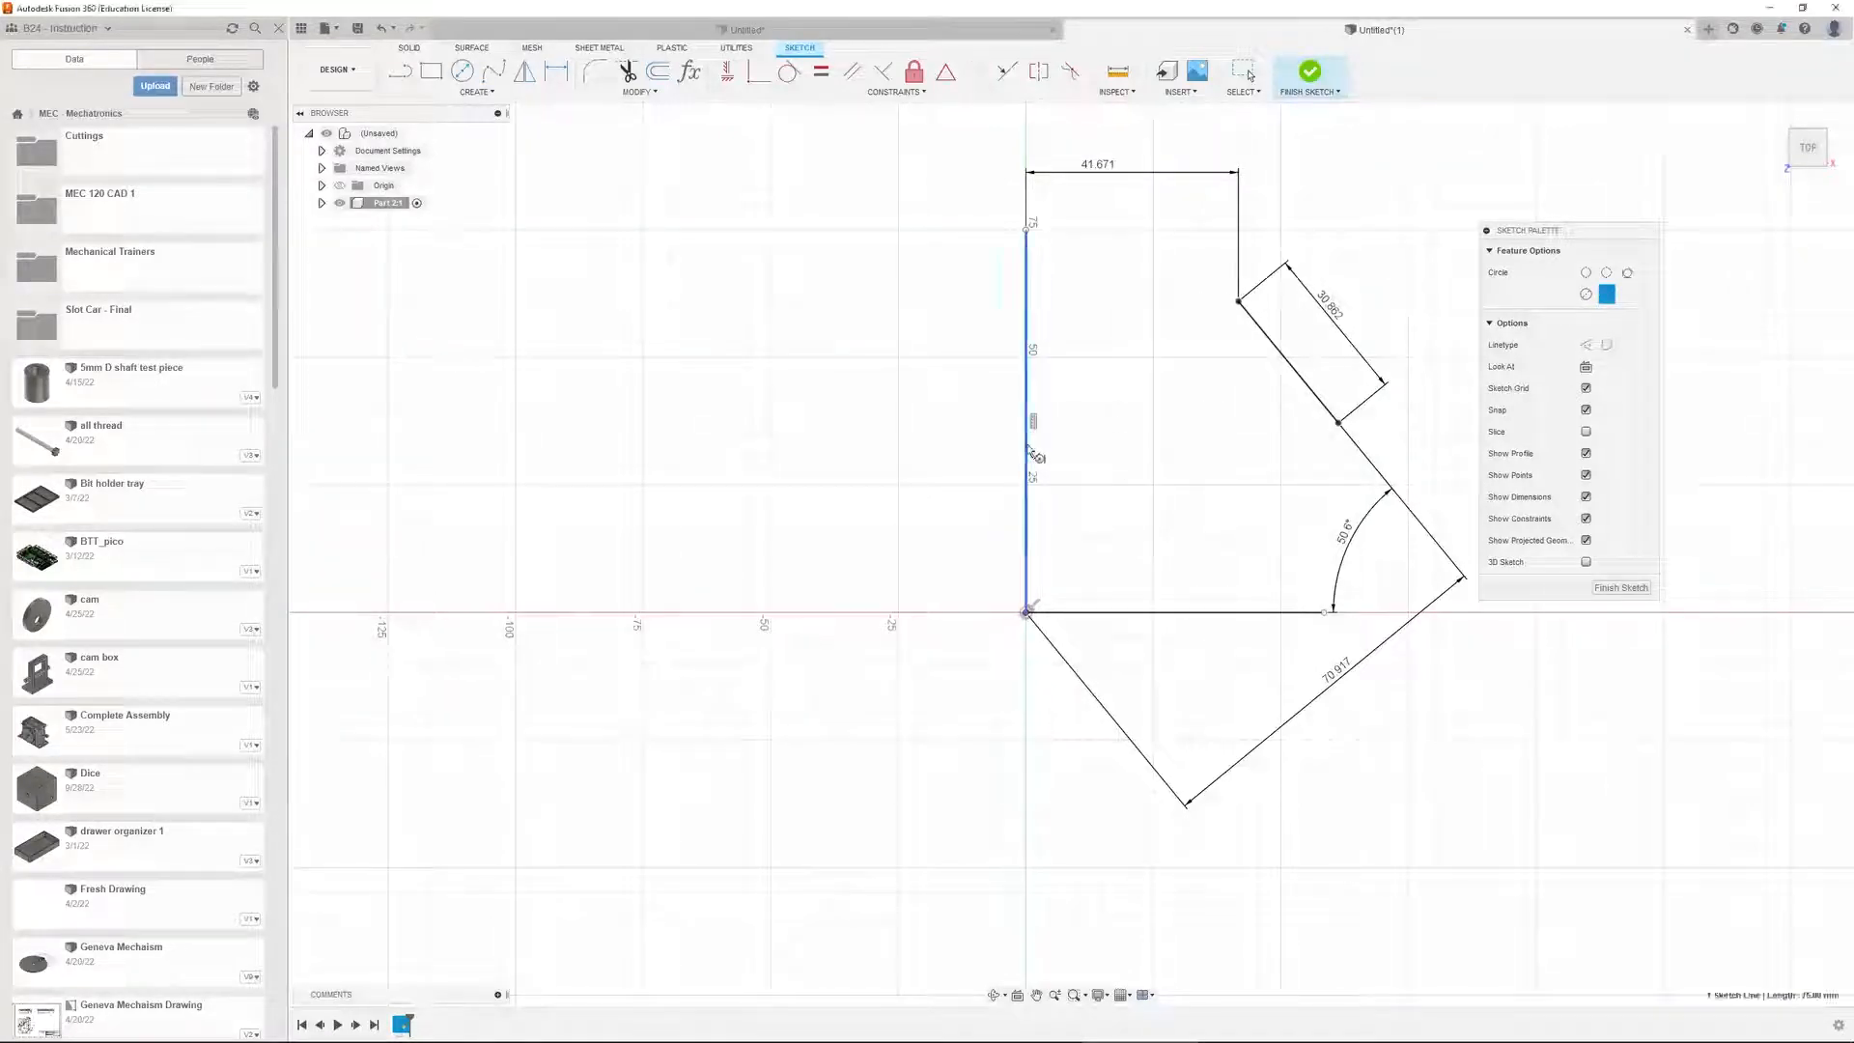
click(1154, 612)
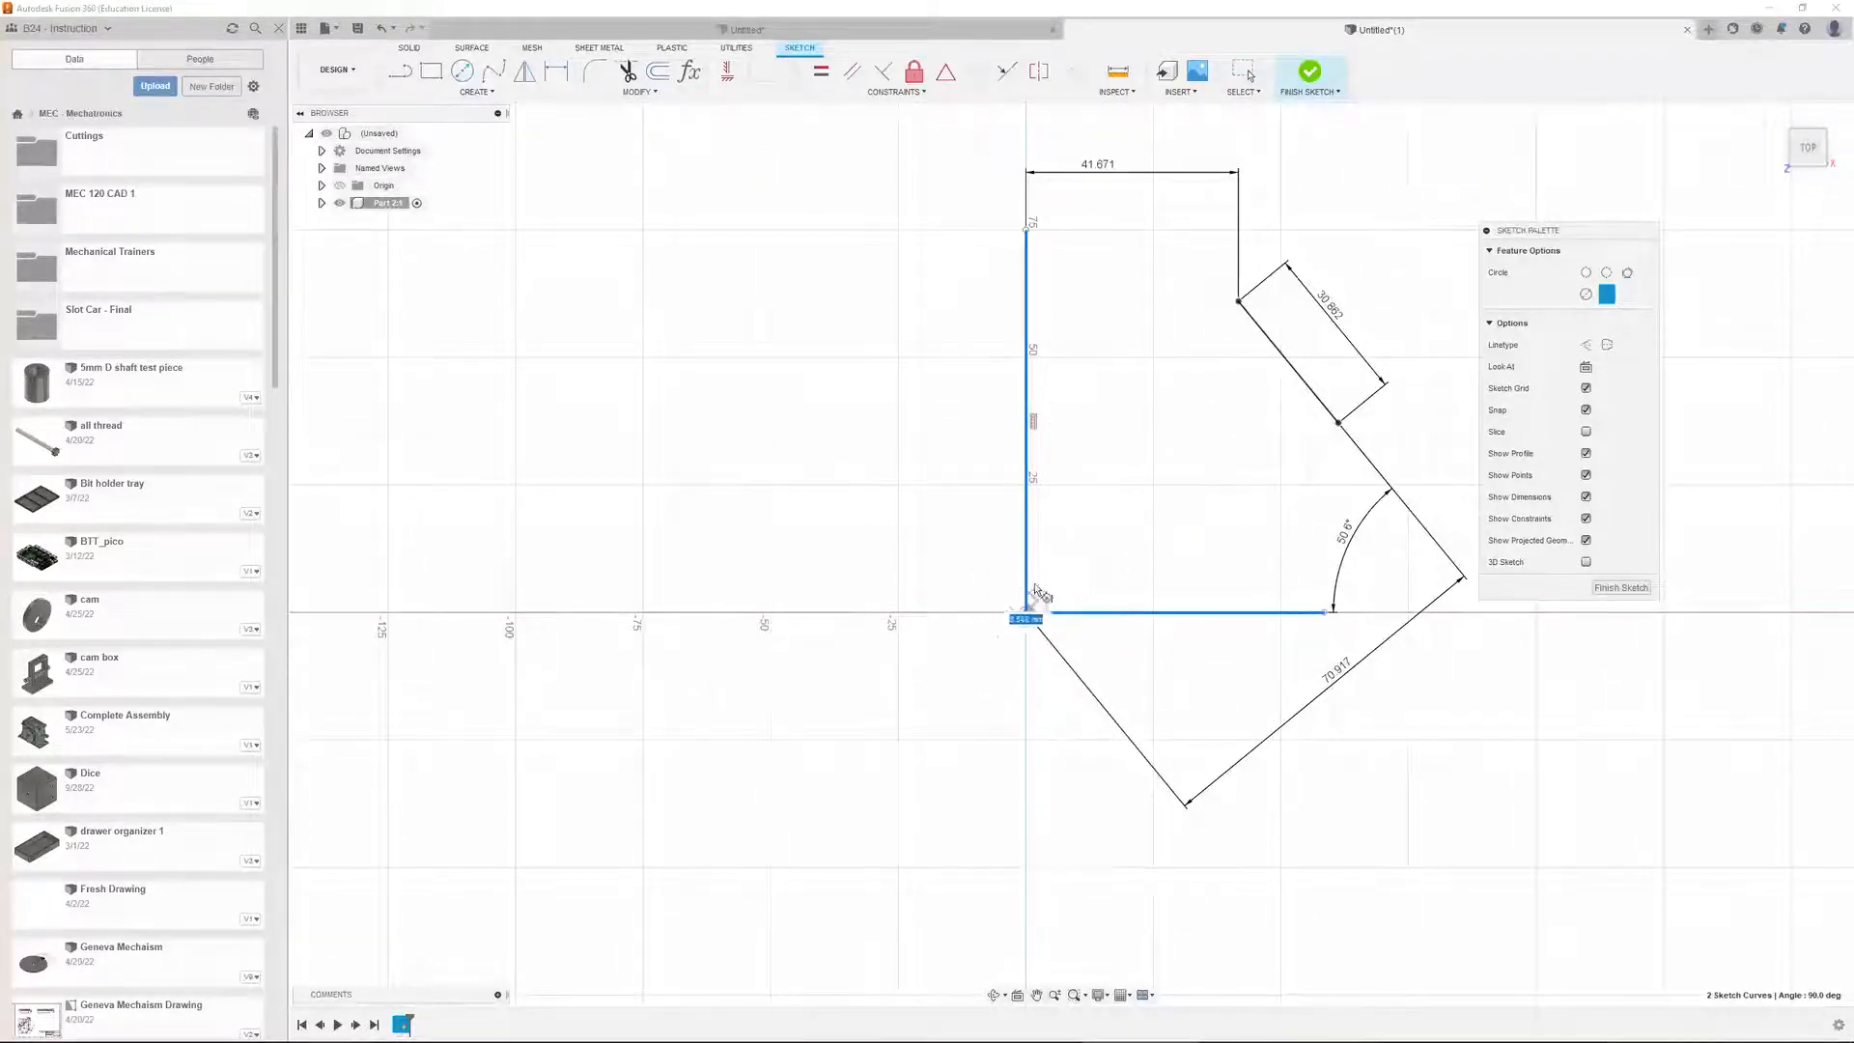
click(1162, 481)
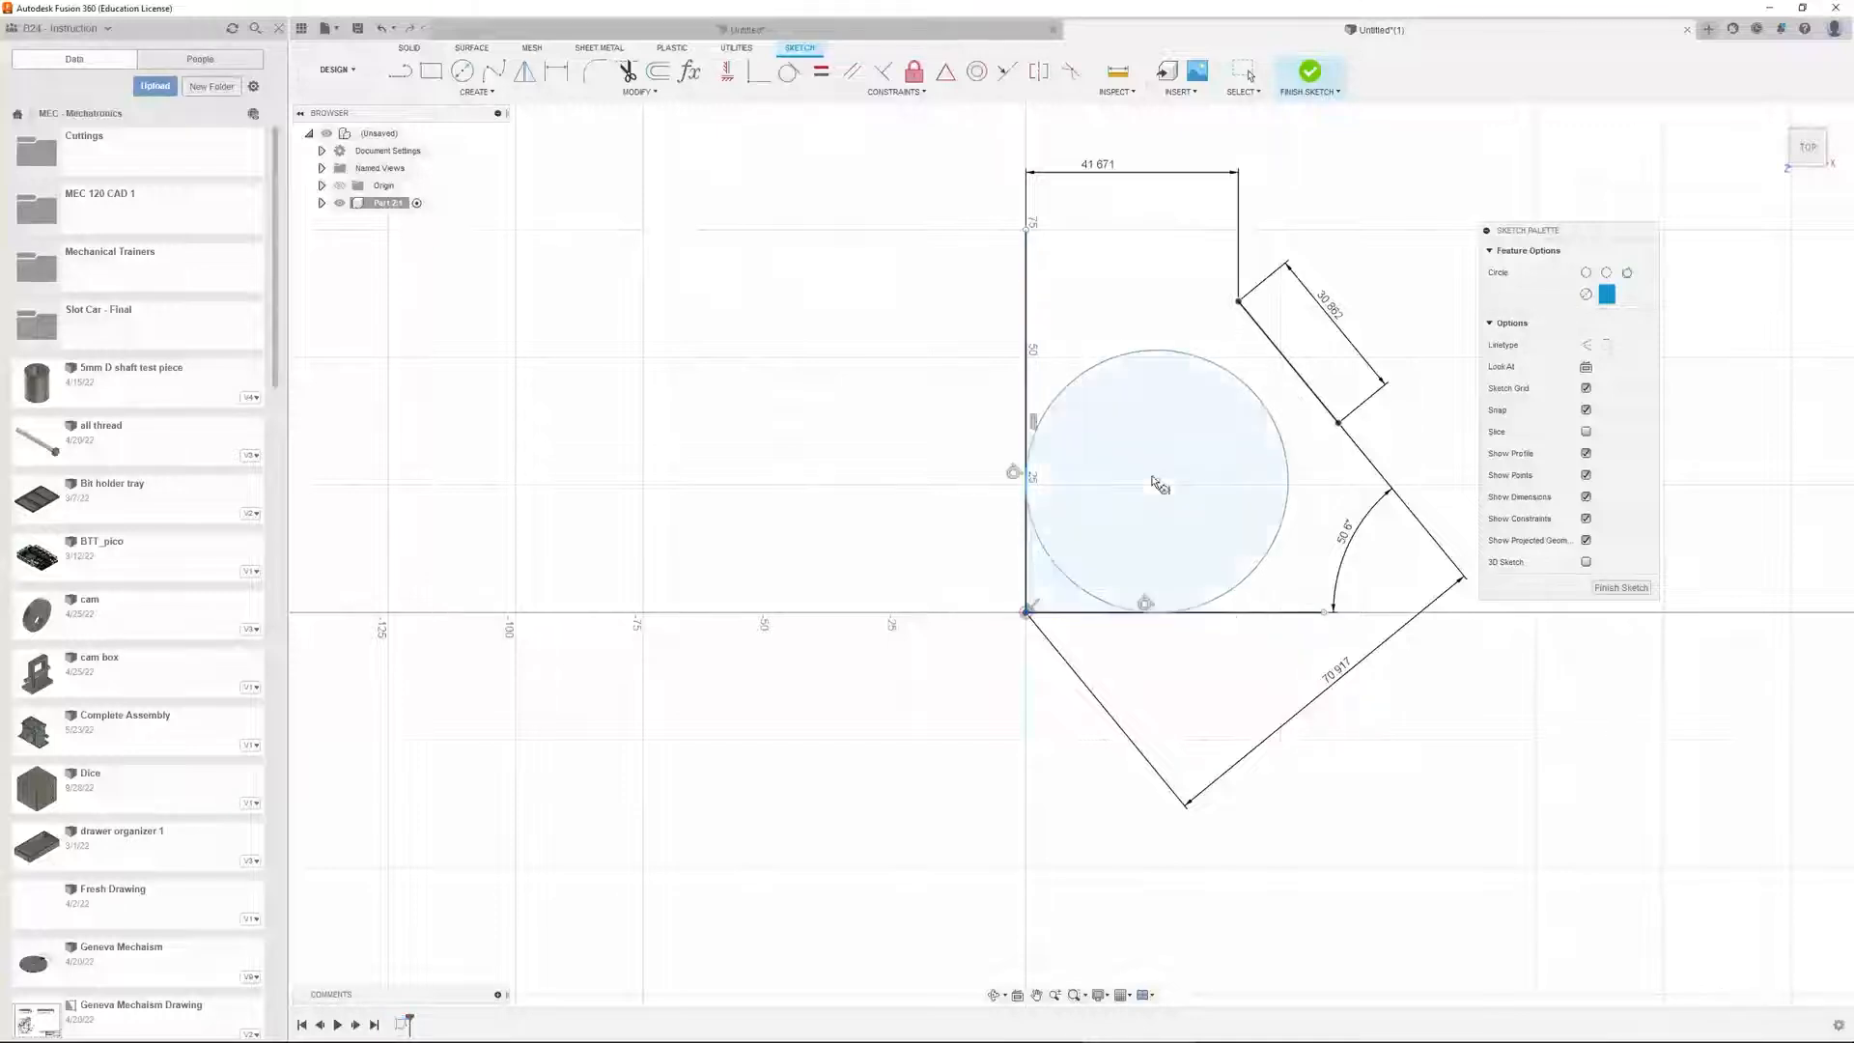
Add a diameter dimension to the two-tangent circle and delete that dimension again
key(d)
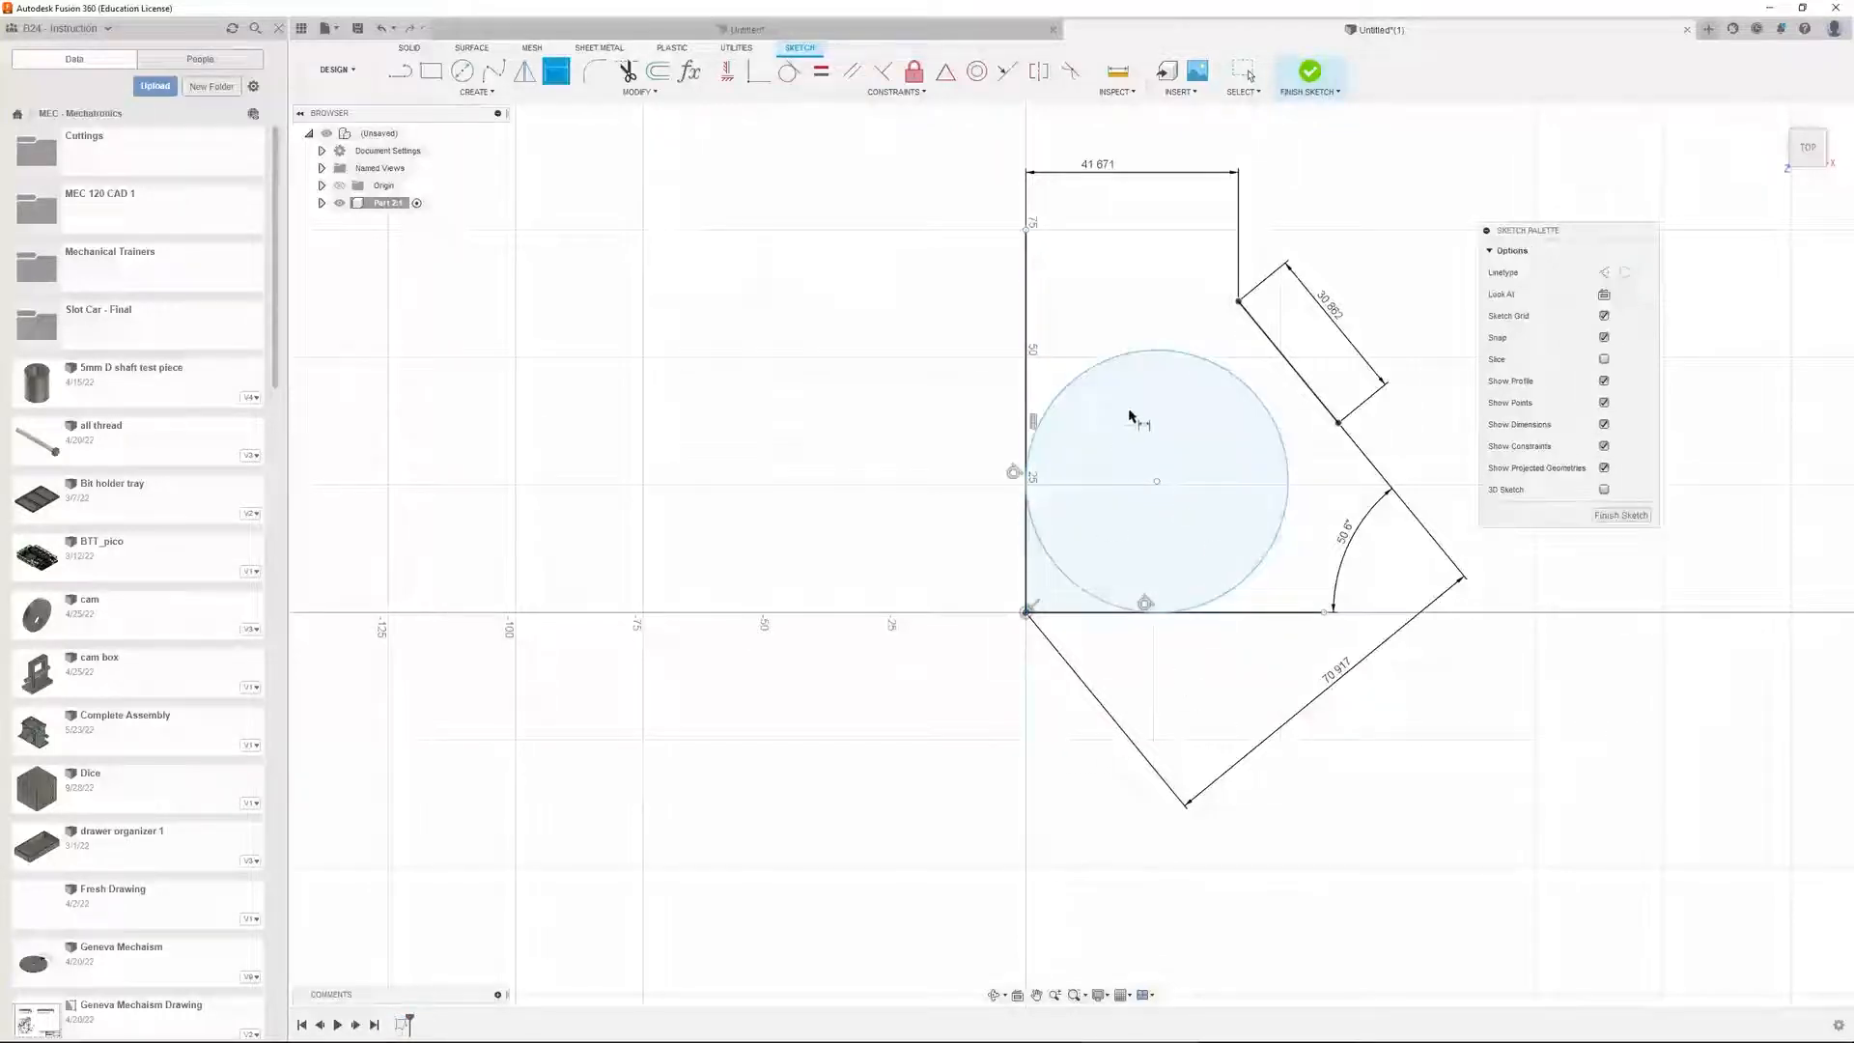
click(1162, 352)
click(1156, 314)
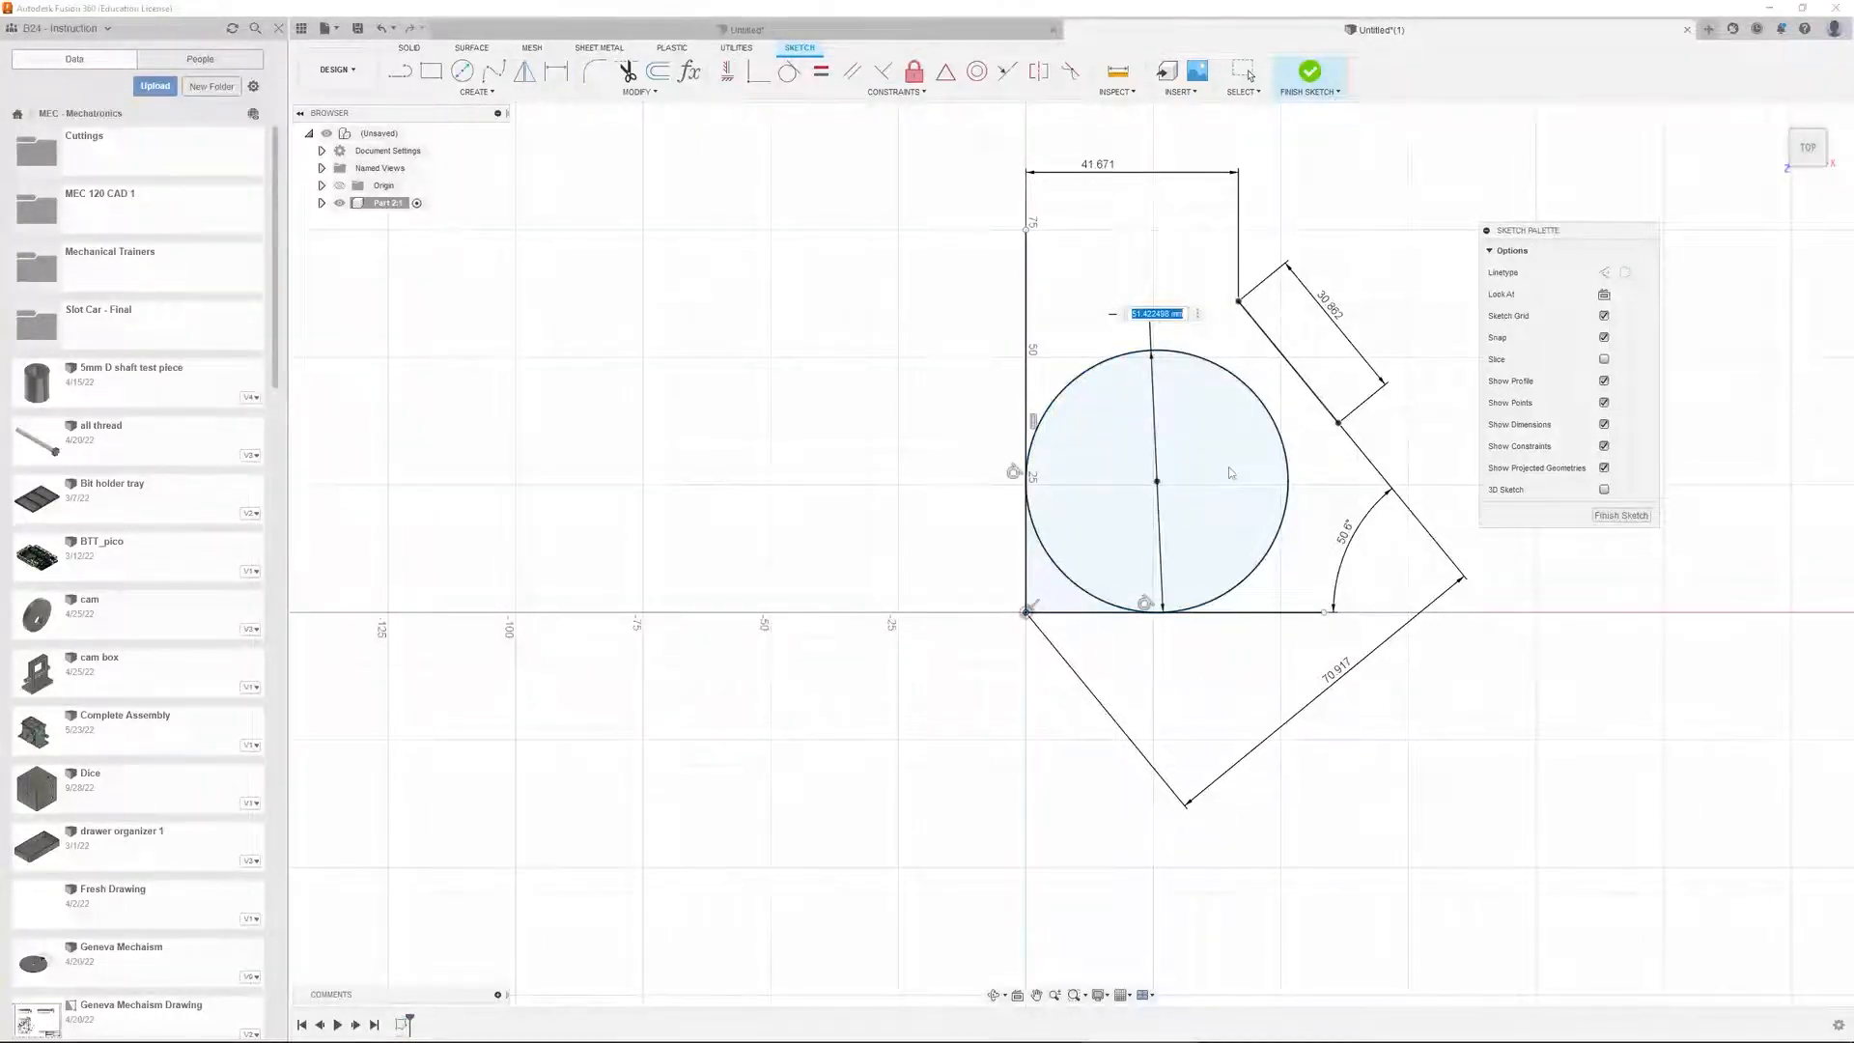
key(Return)
key(Escape)
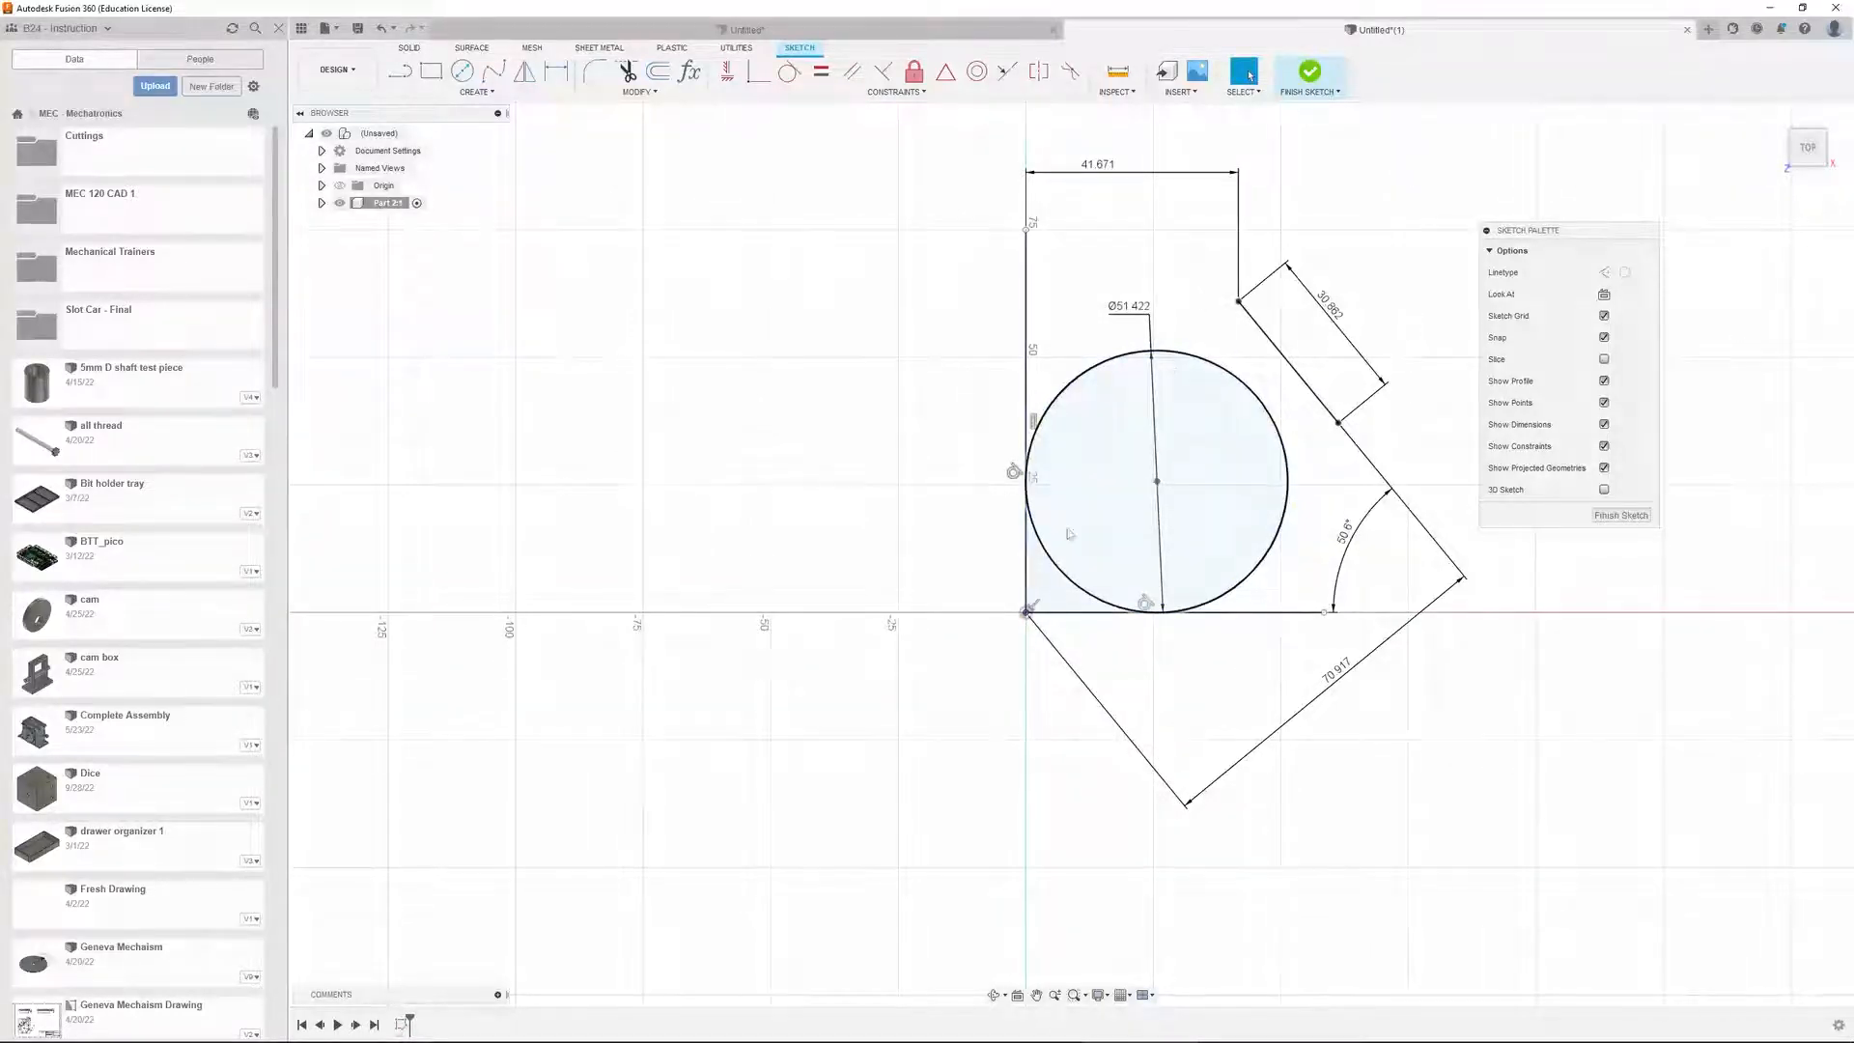
click(1154, 379)
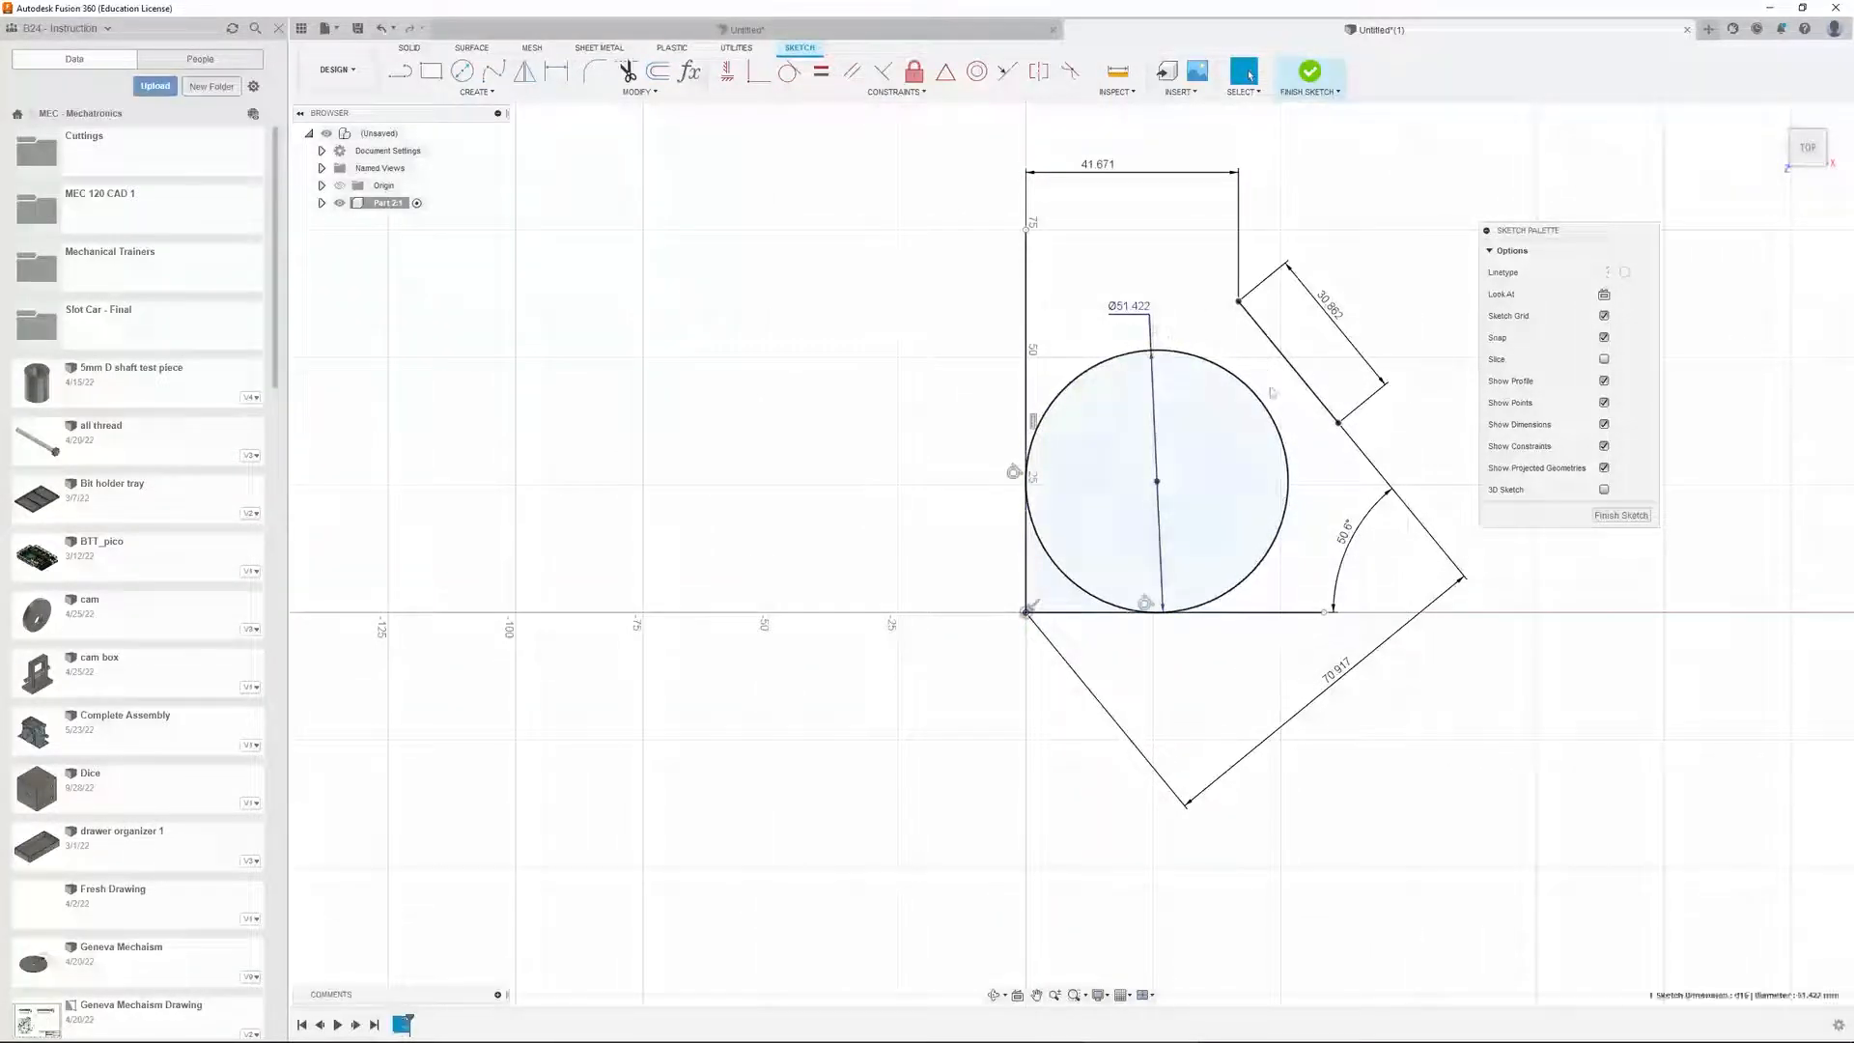
key(Delete)
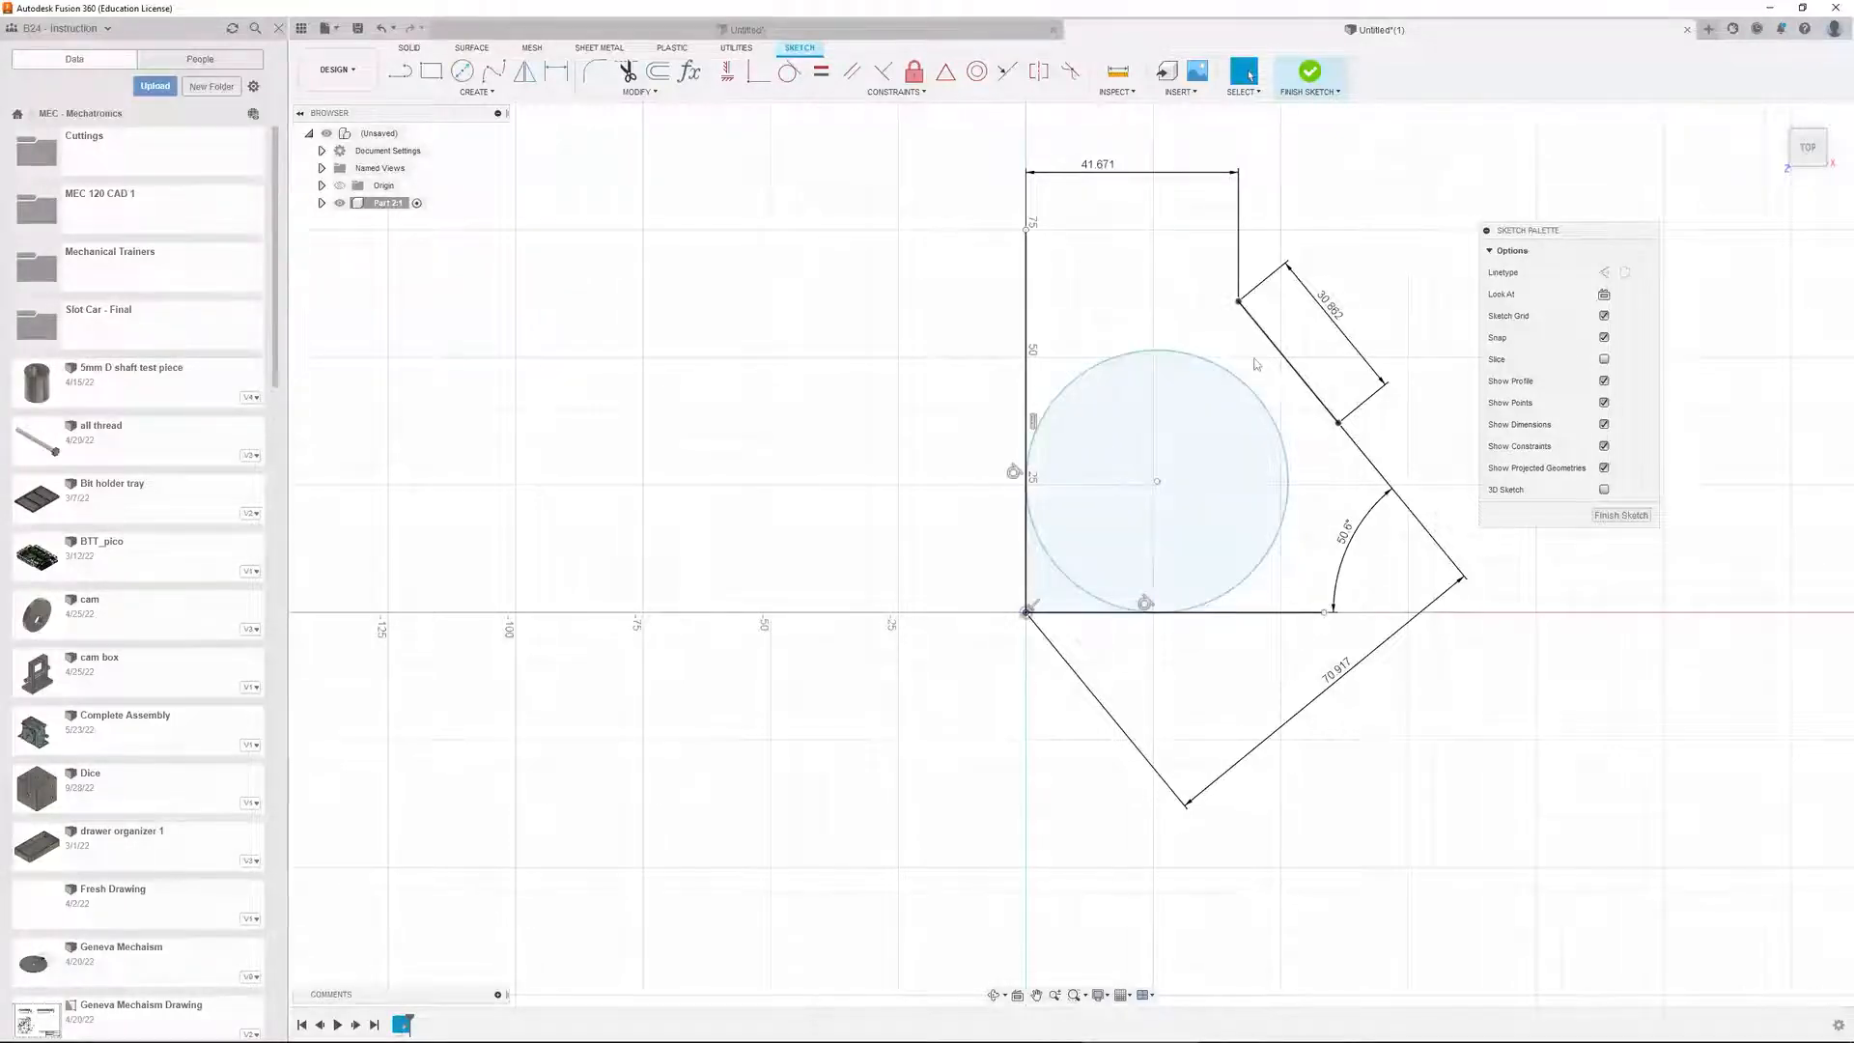
Delete the two-tangent circle, keeping the surrounding lines and their dimensions
key(c)
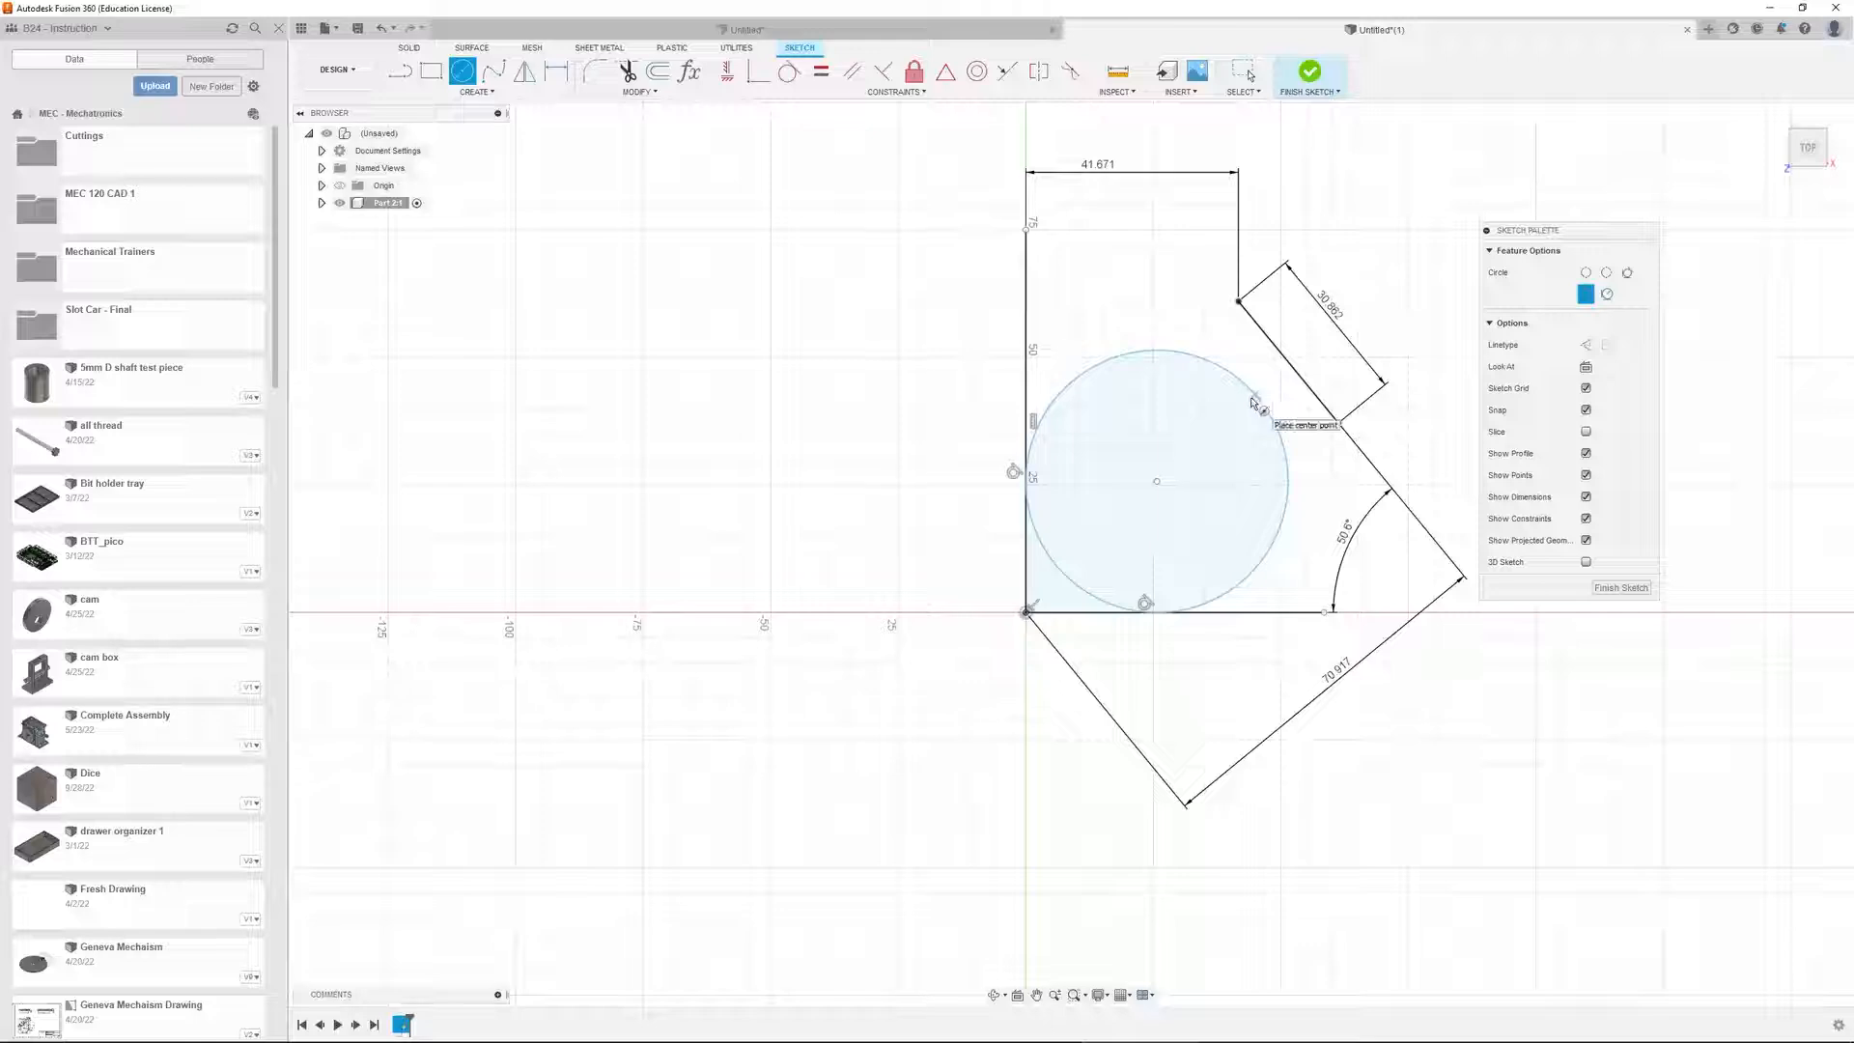
key(Escape)
click(1218, 375)
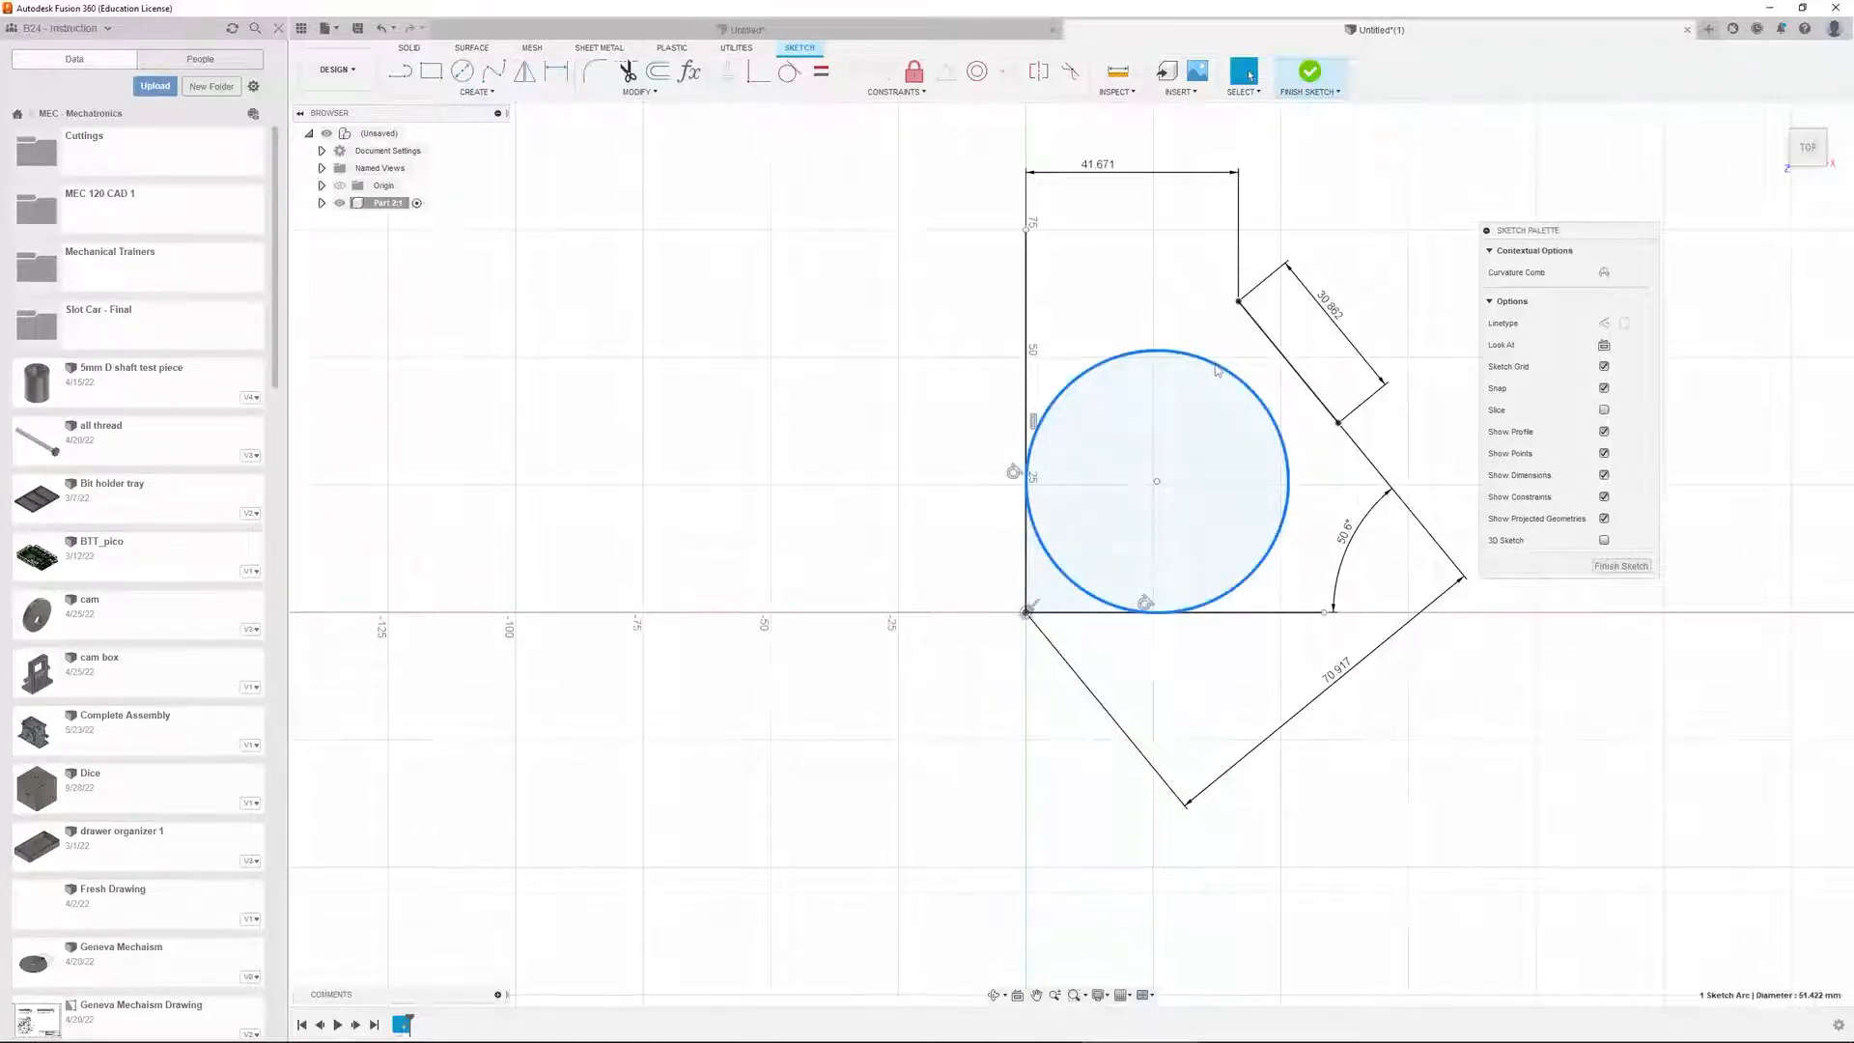
key(Delete)
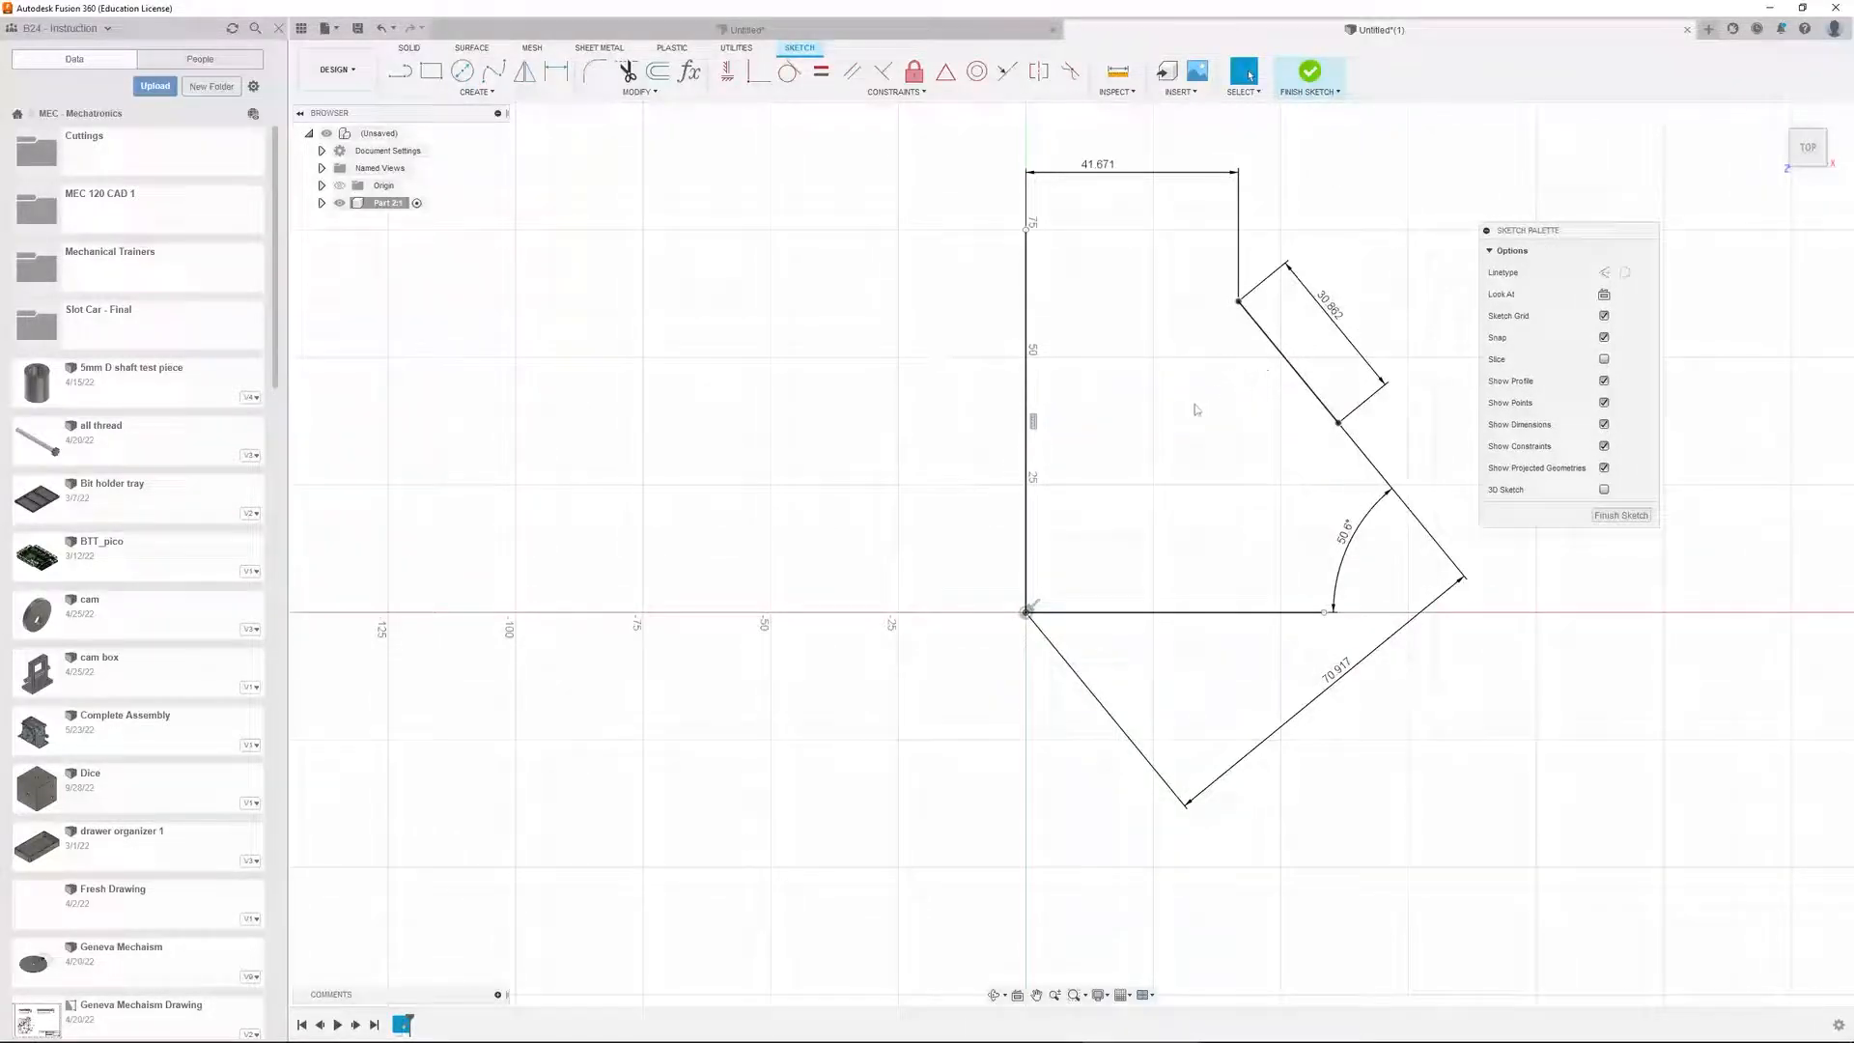
Draw a three-tangent circle touching the vertical line, the horizontal line and the short sloped line
key(c)
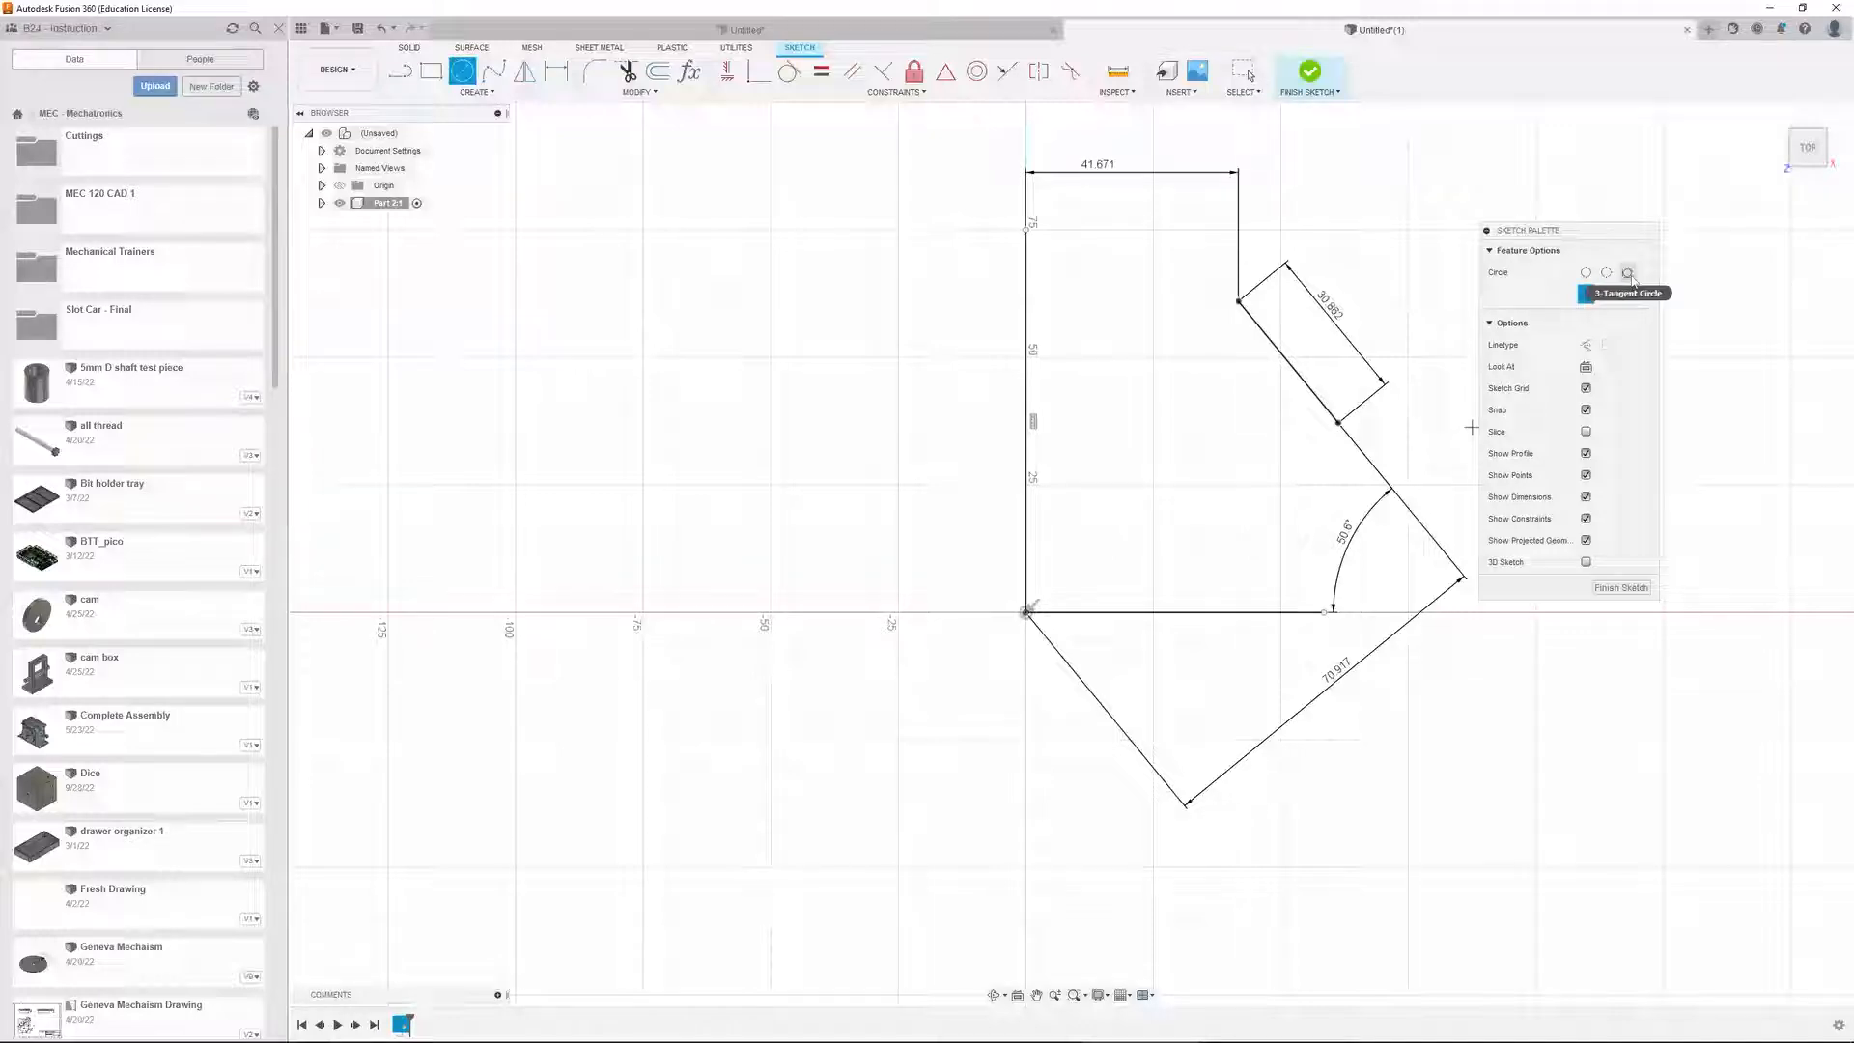
click(1628, 274)
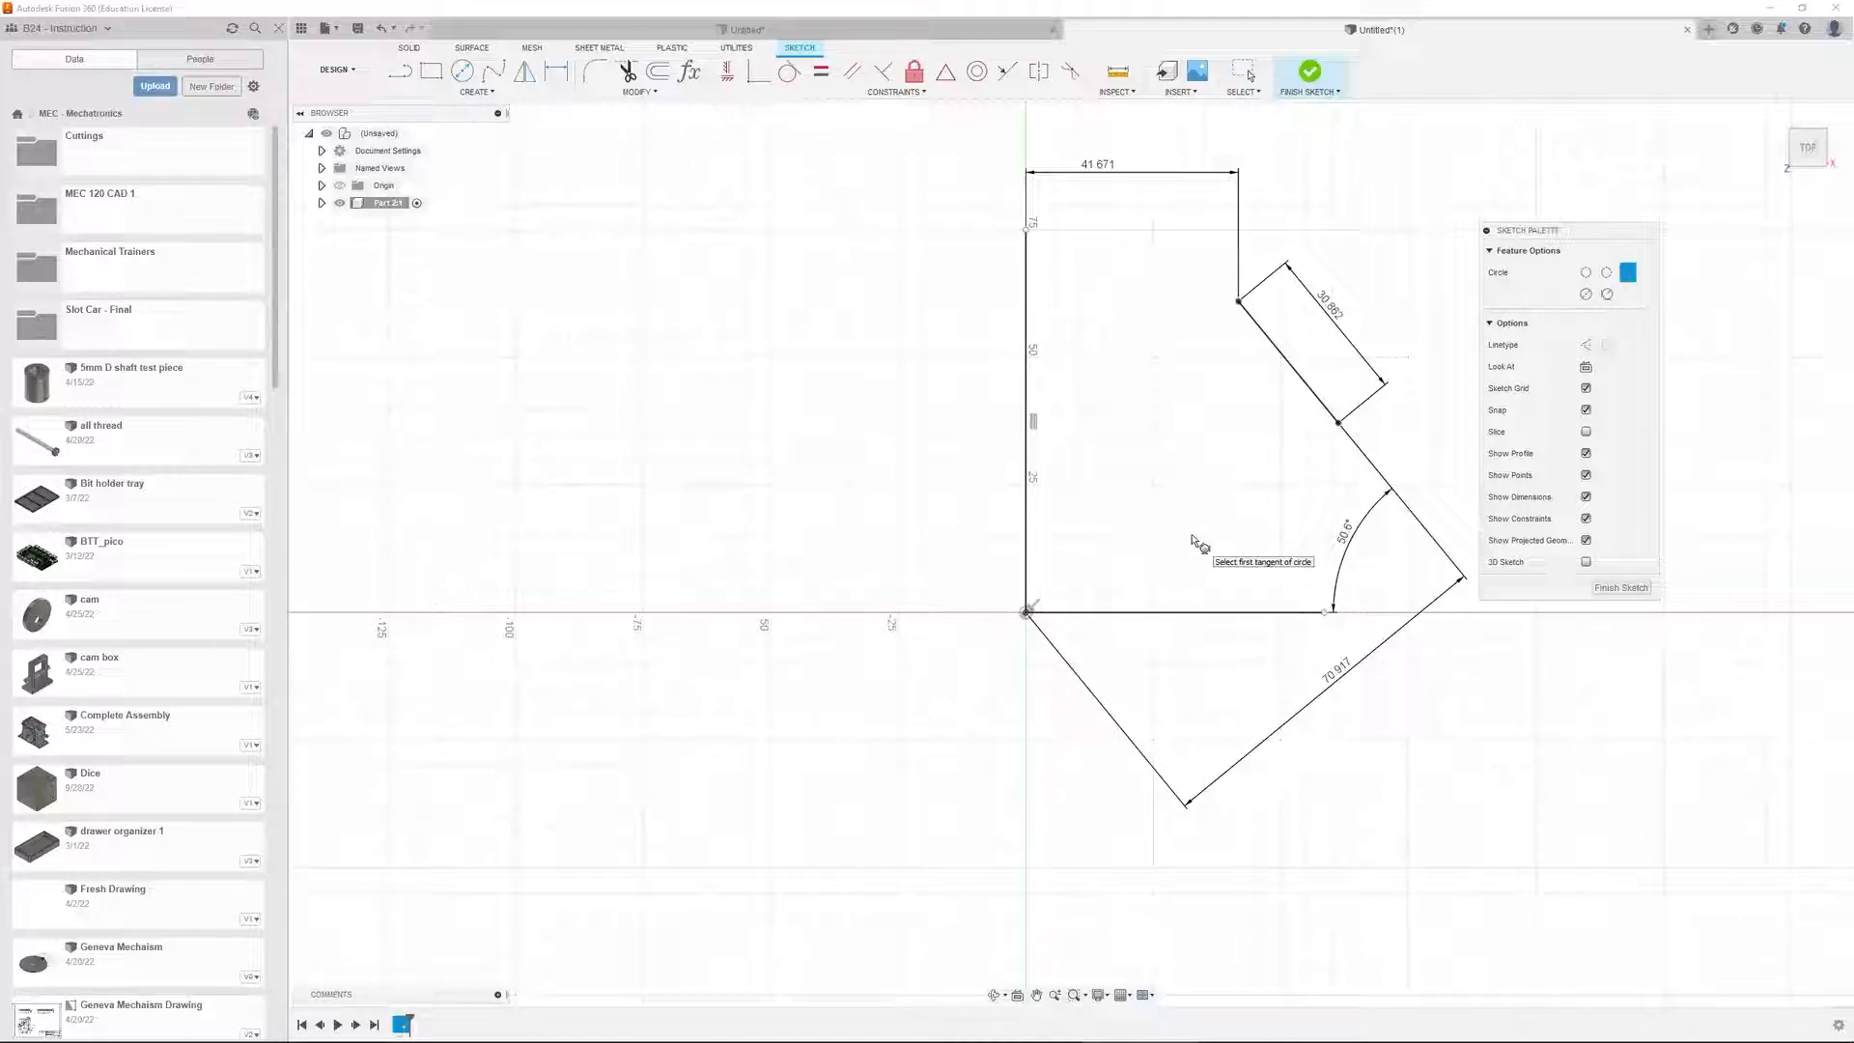
click(1026, 395)
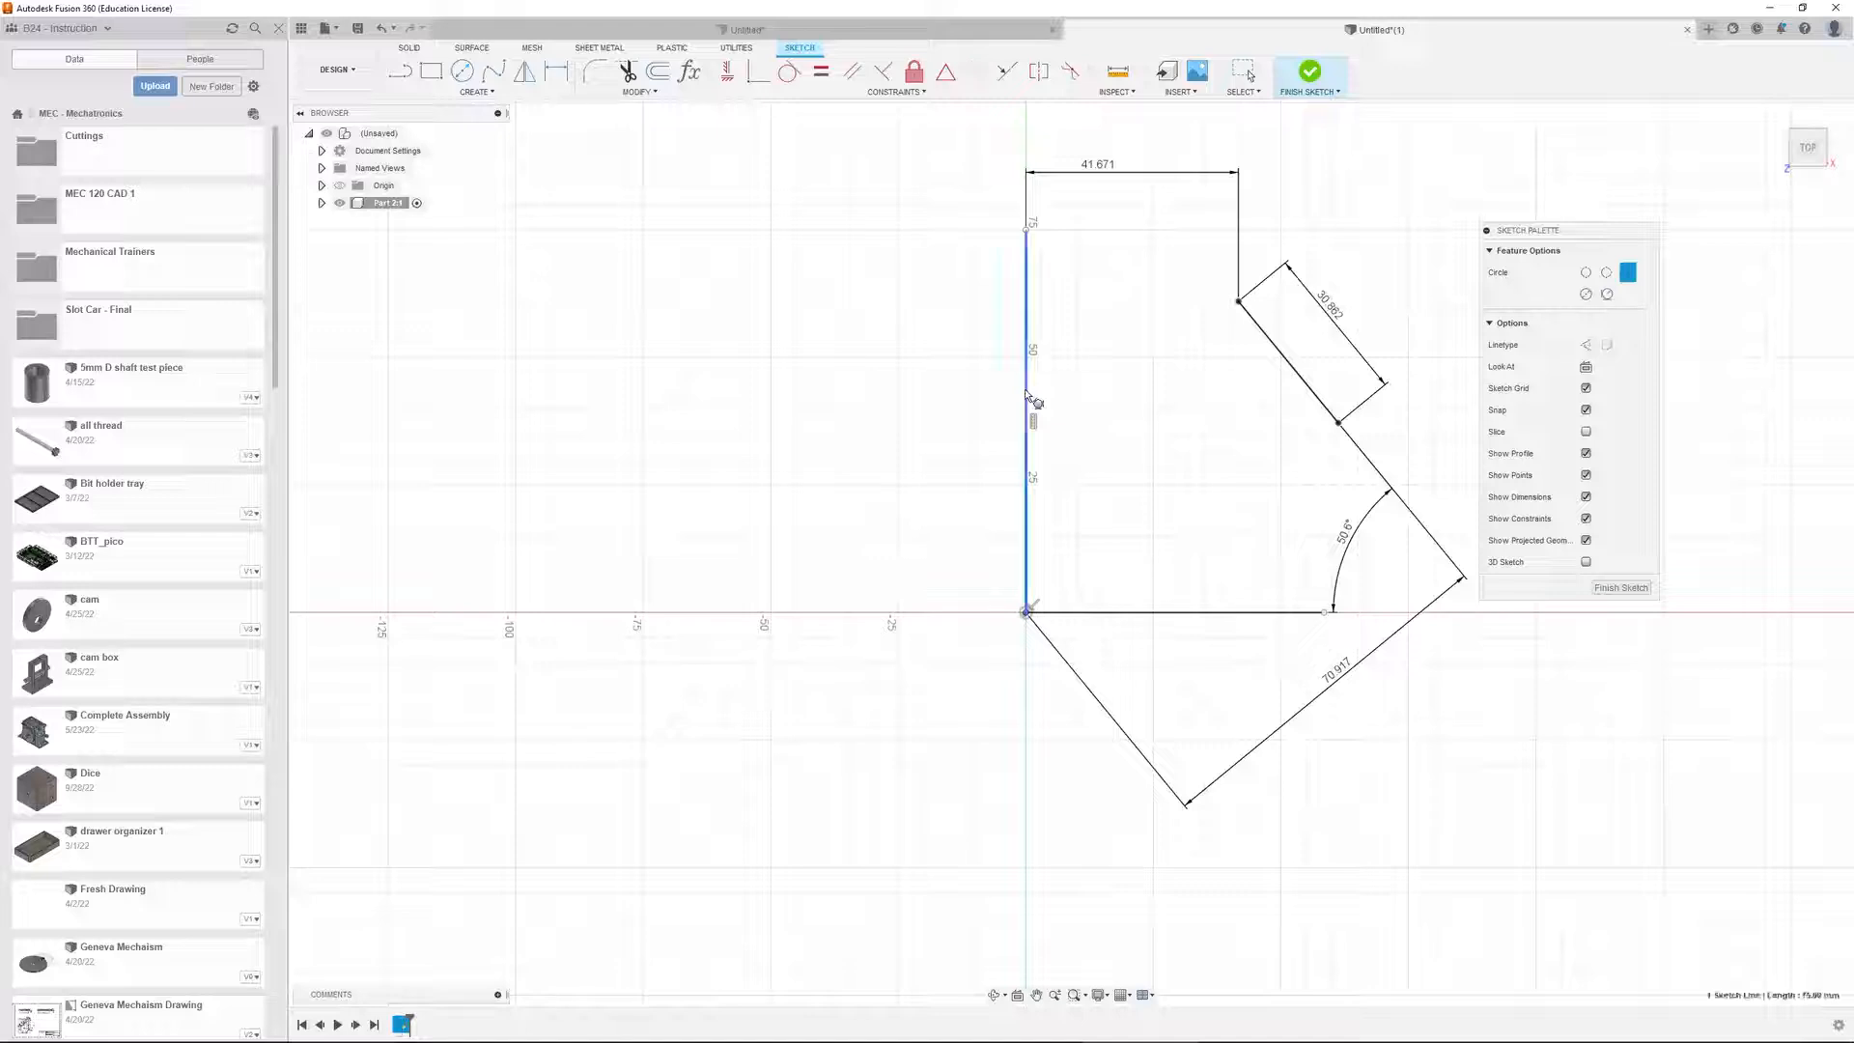
click(1181, 613)
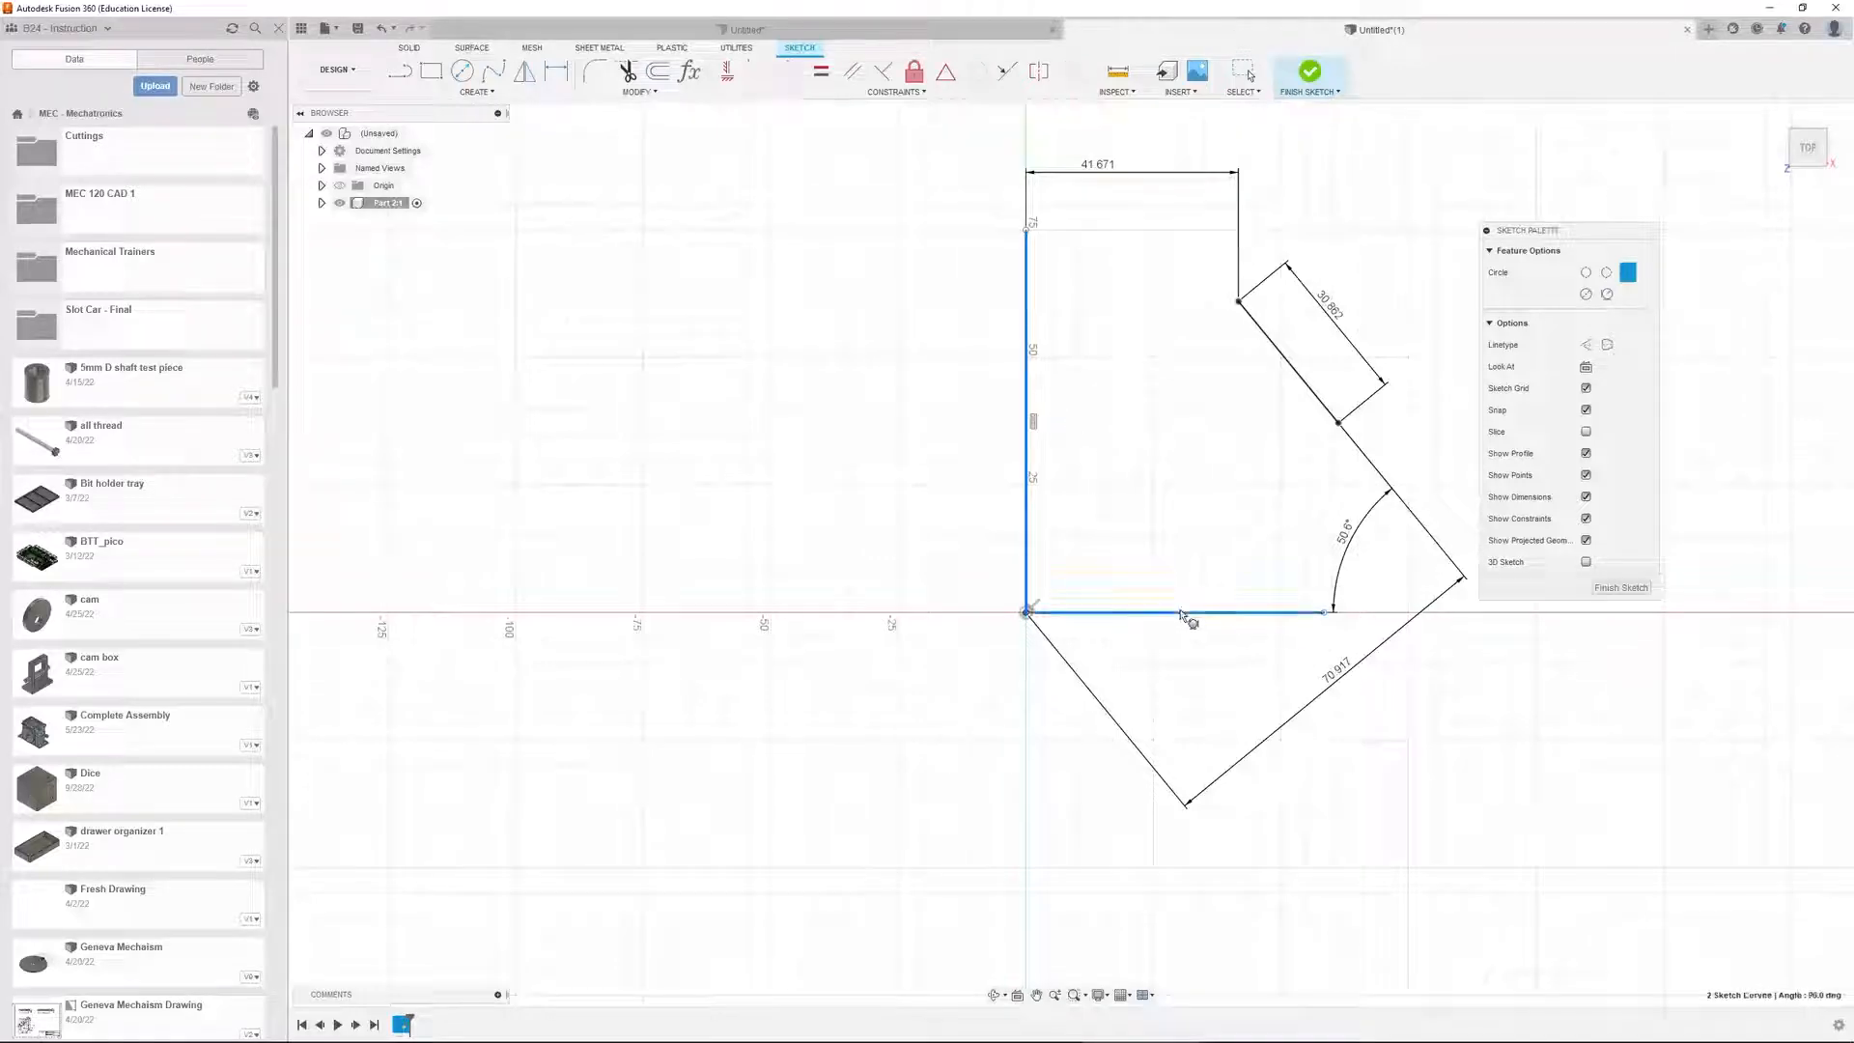
click(1294, 369)
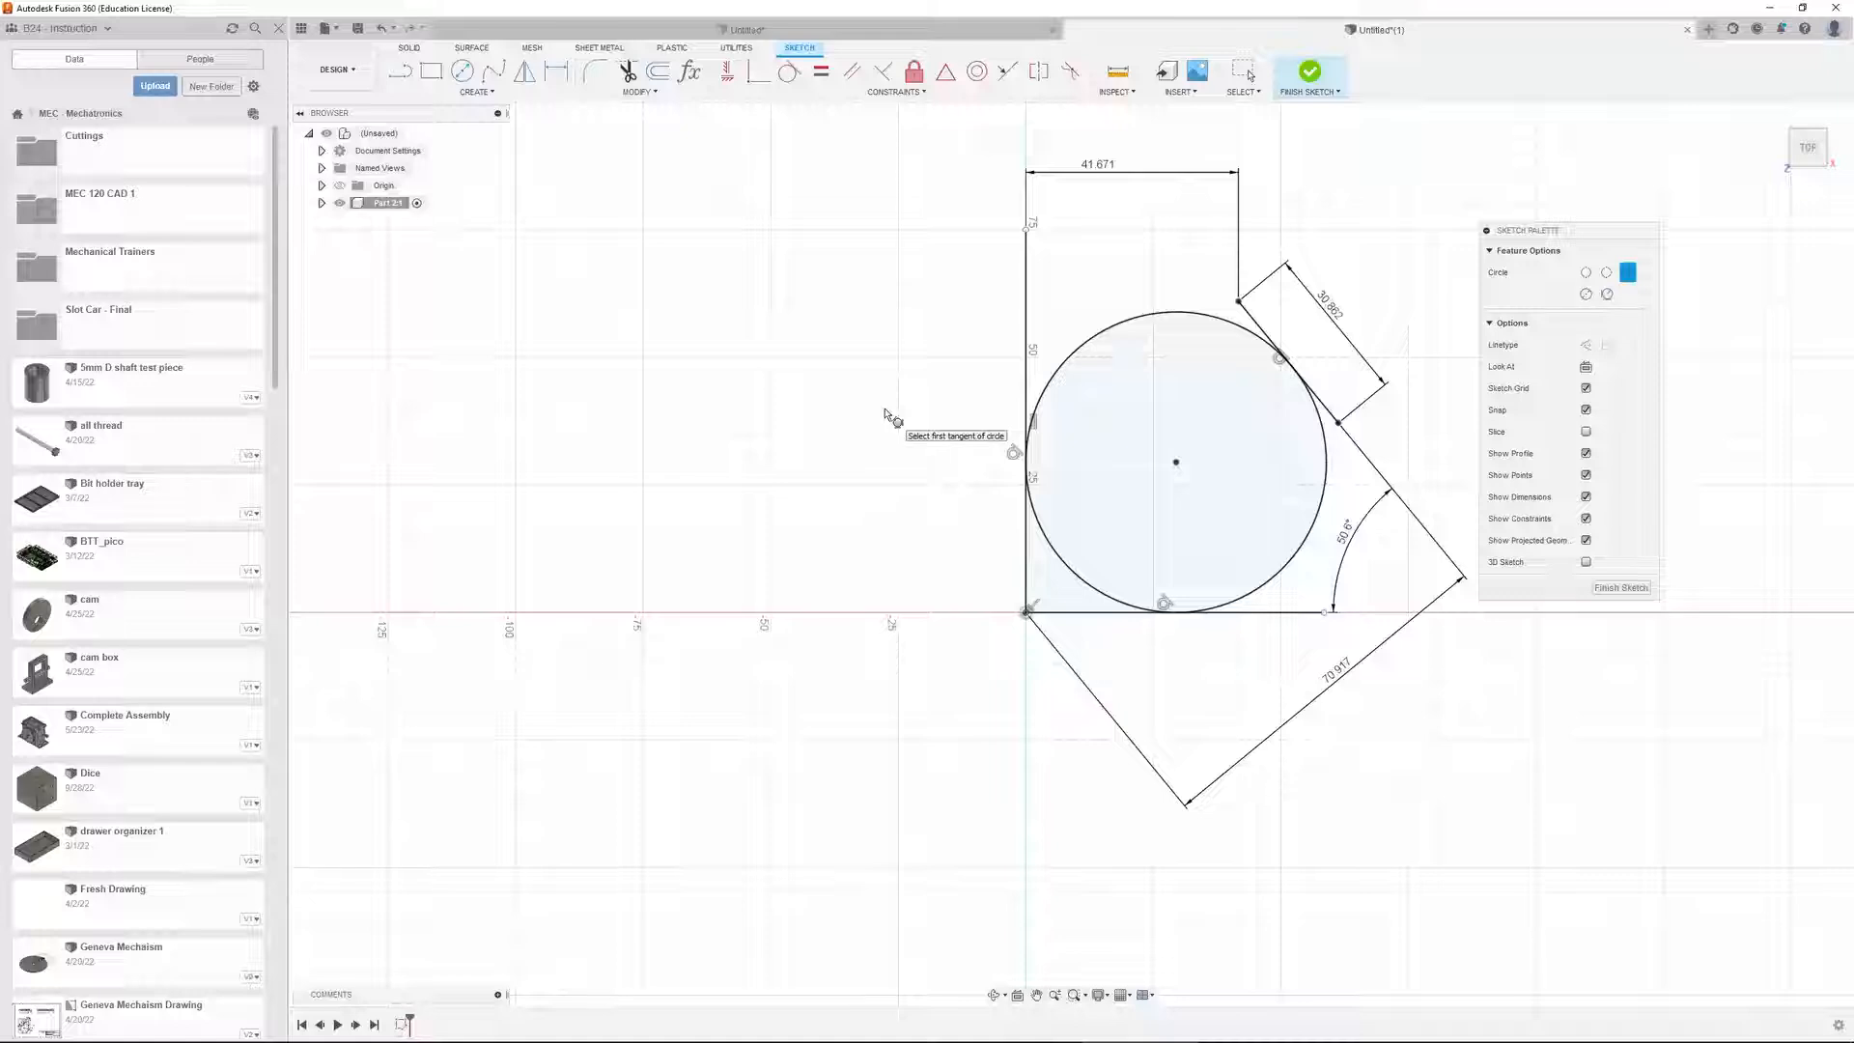
key(Escape)
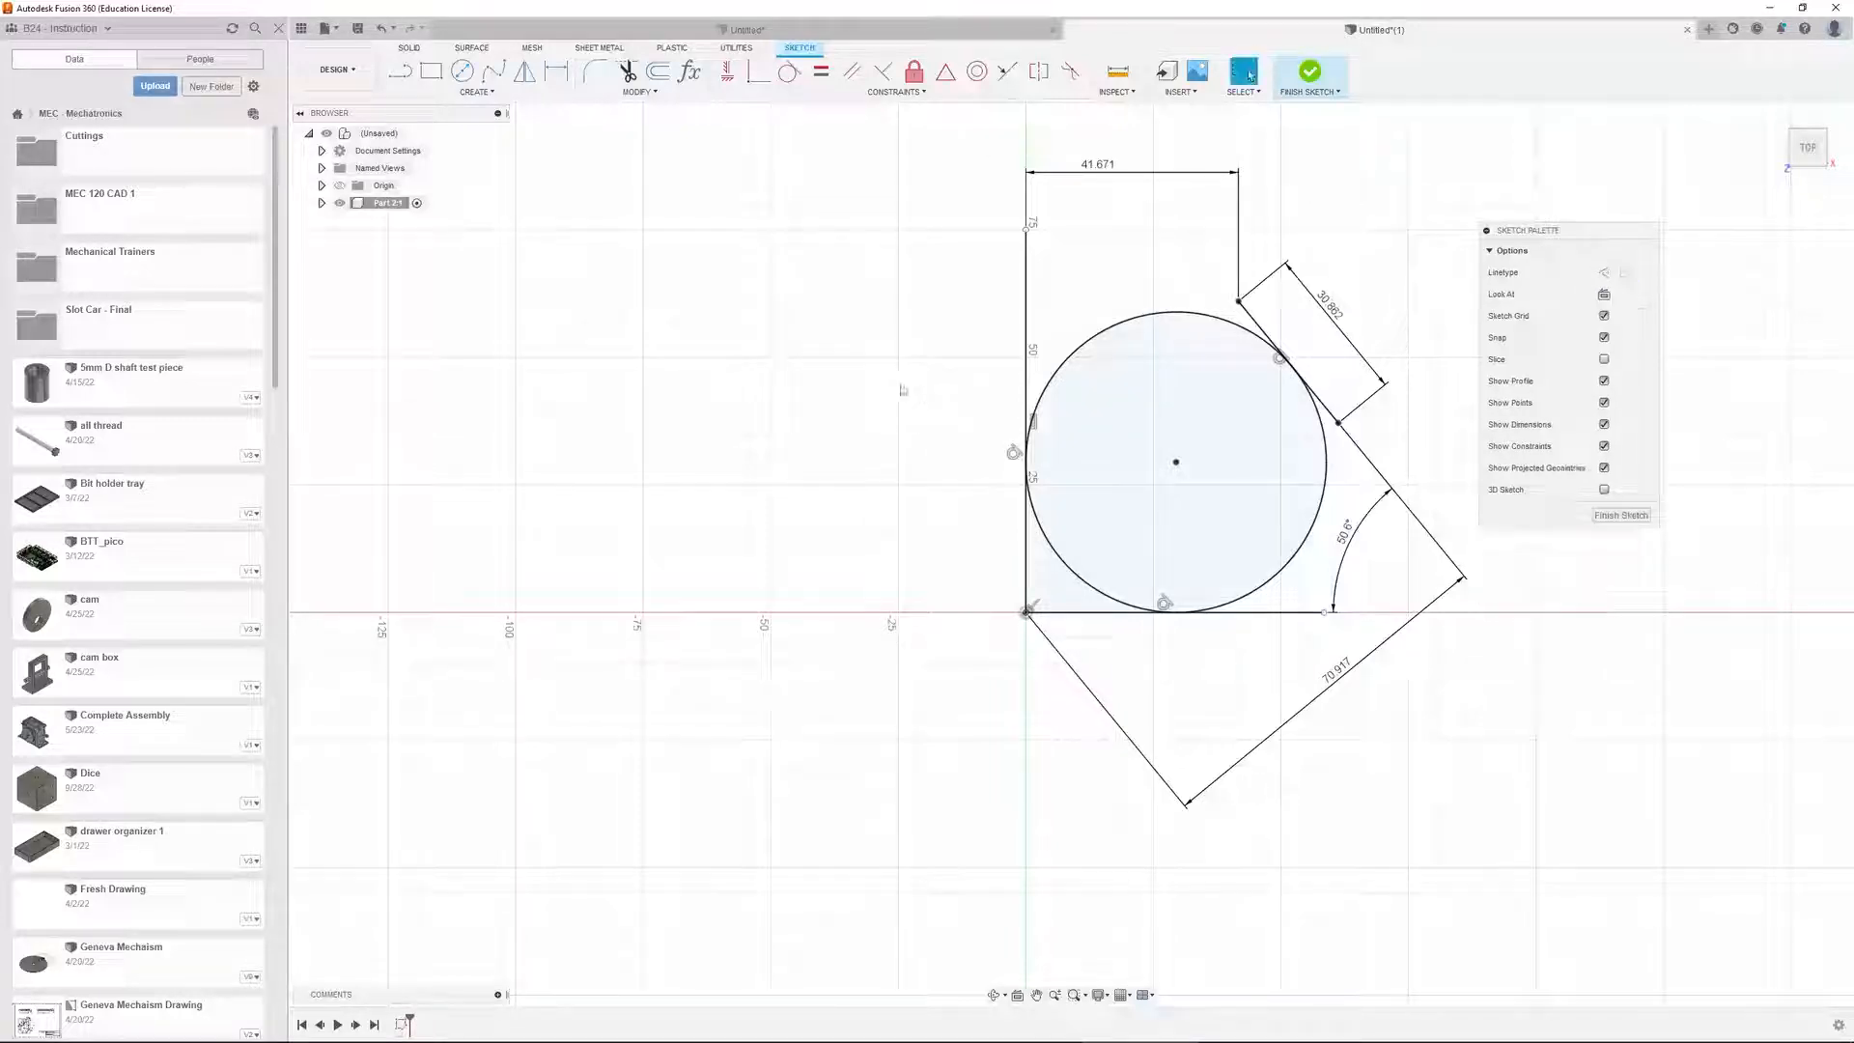
Delete the circle and all lines and dimensions so that the sketch is empty
drag(857, 145, 1427, 749)
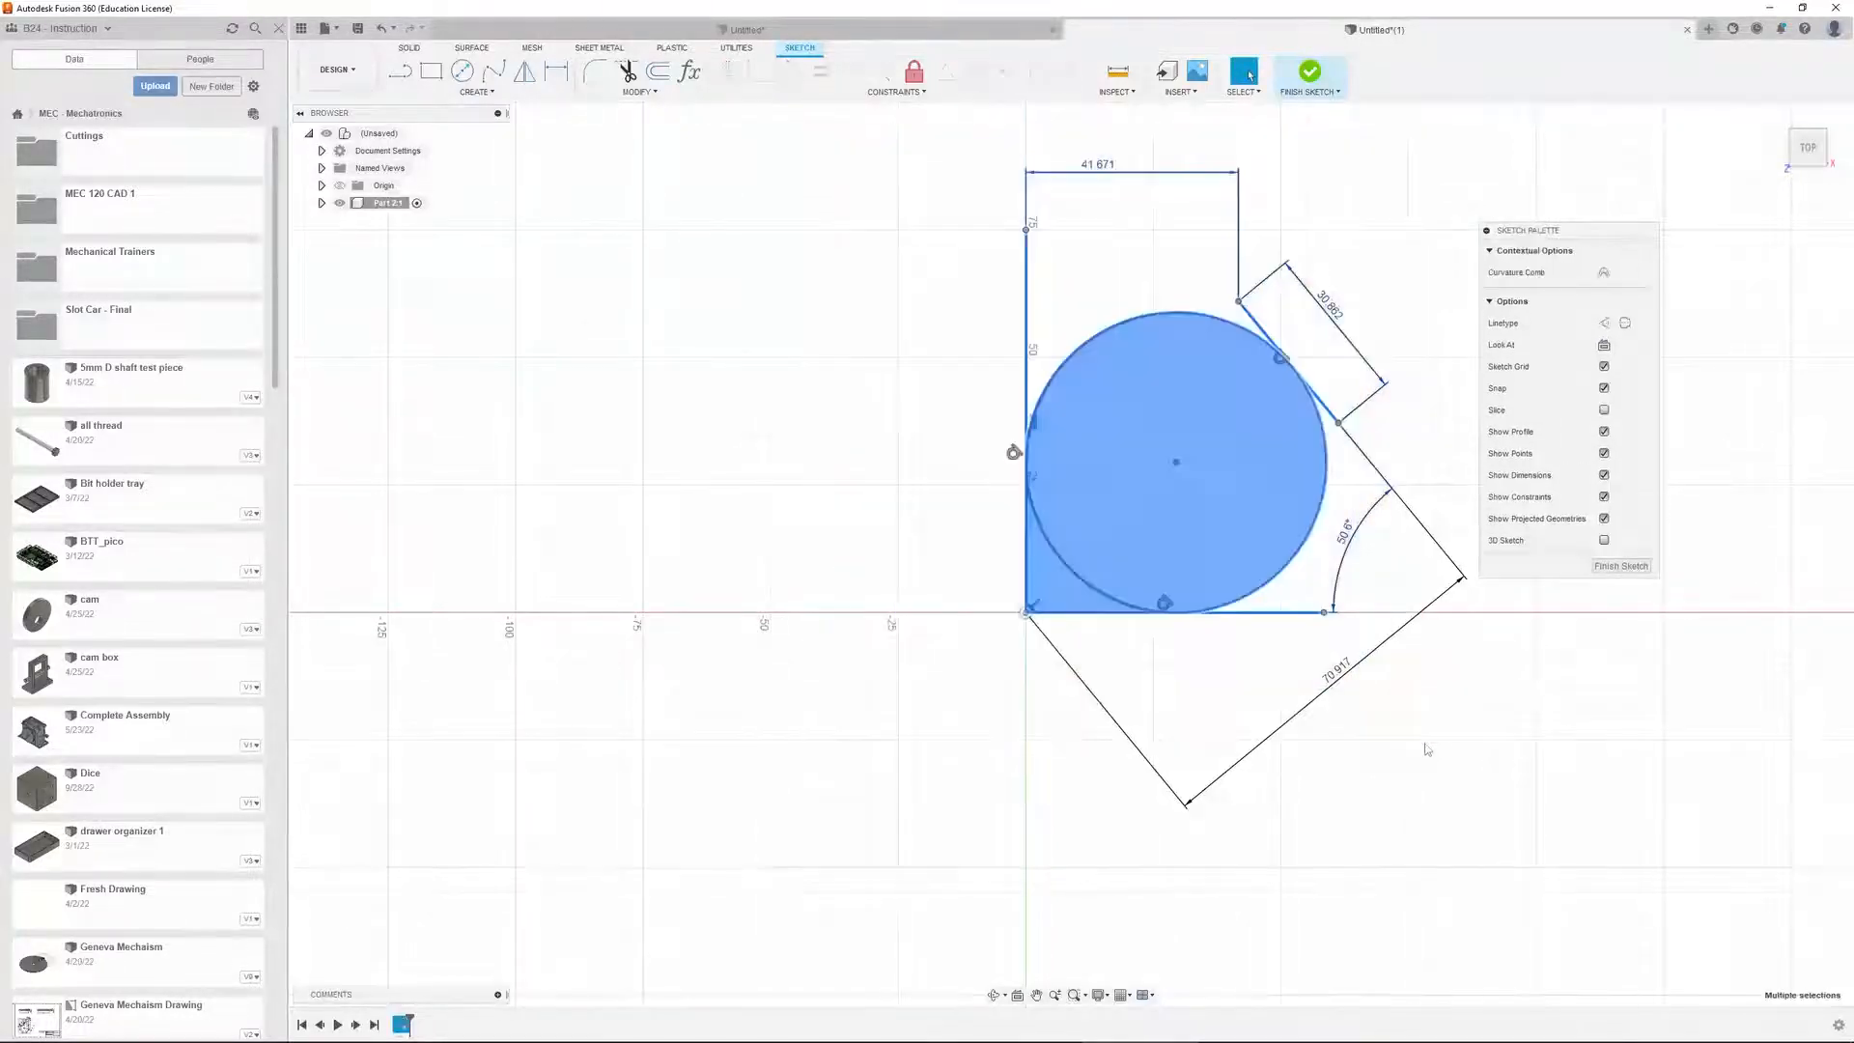
key(Delete)
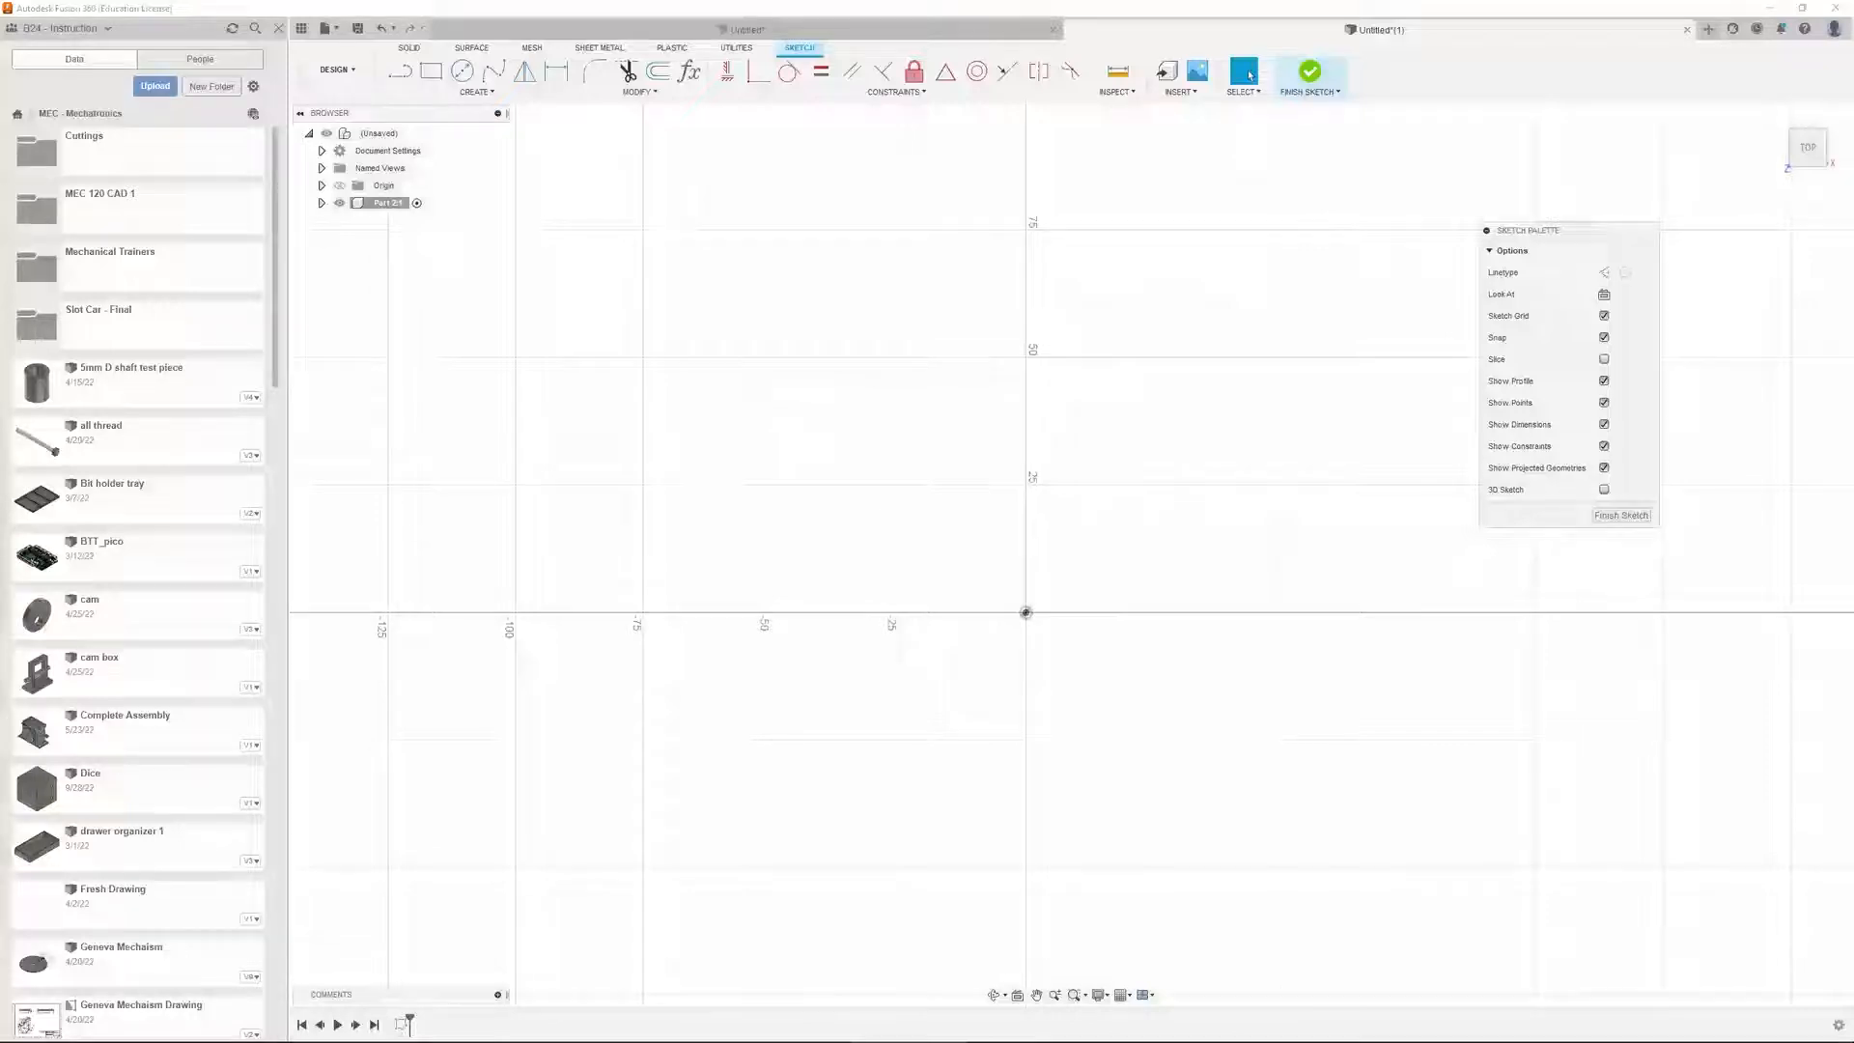
drag(1596, 235, 1406, 258)
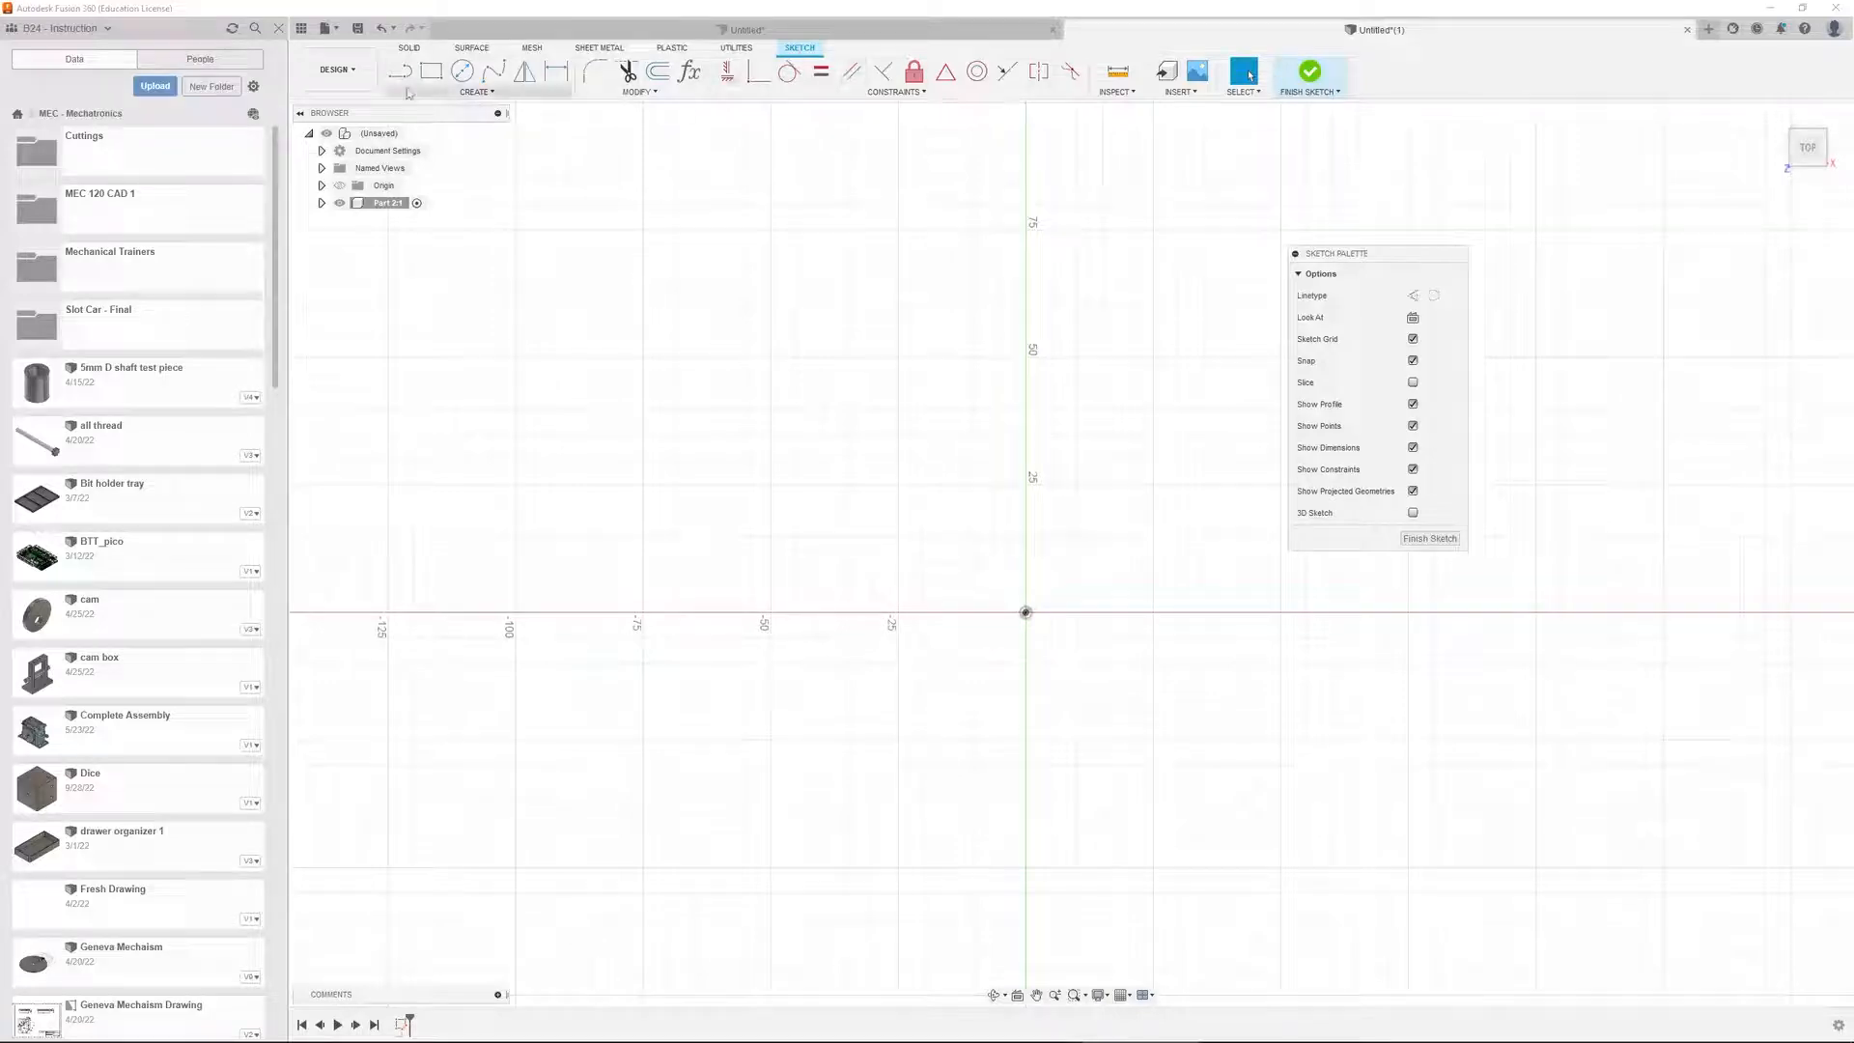
drag(1394, 259, 1585, 214)
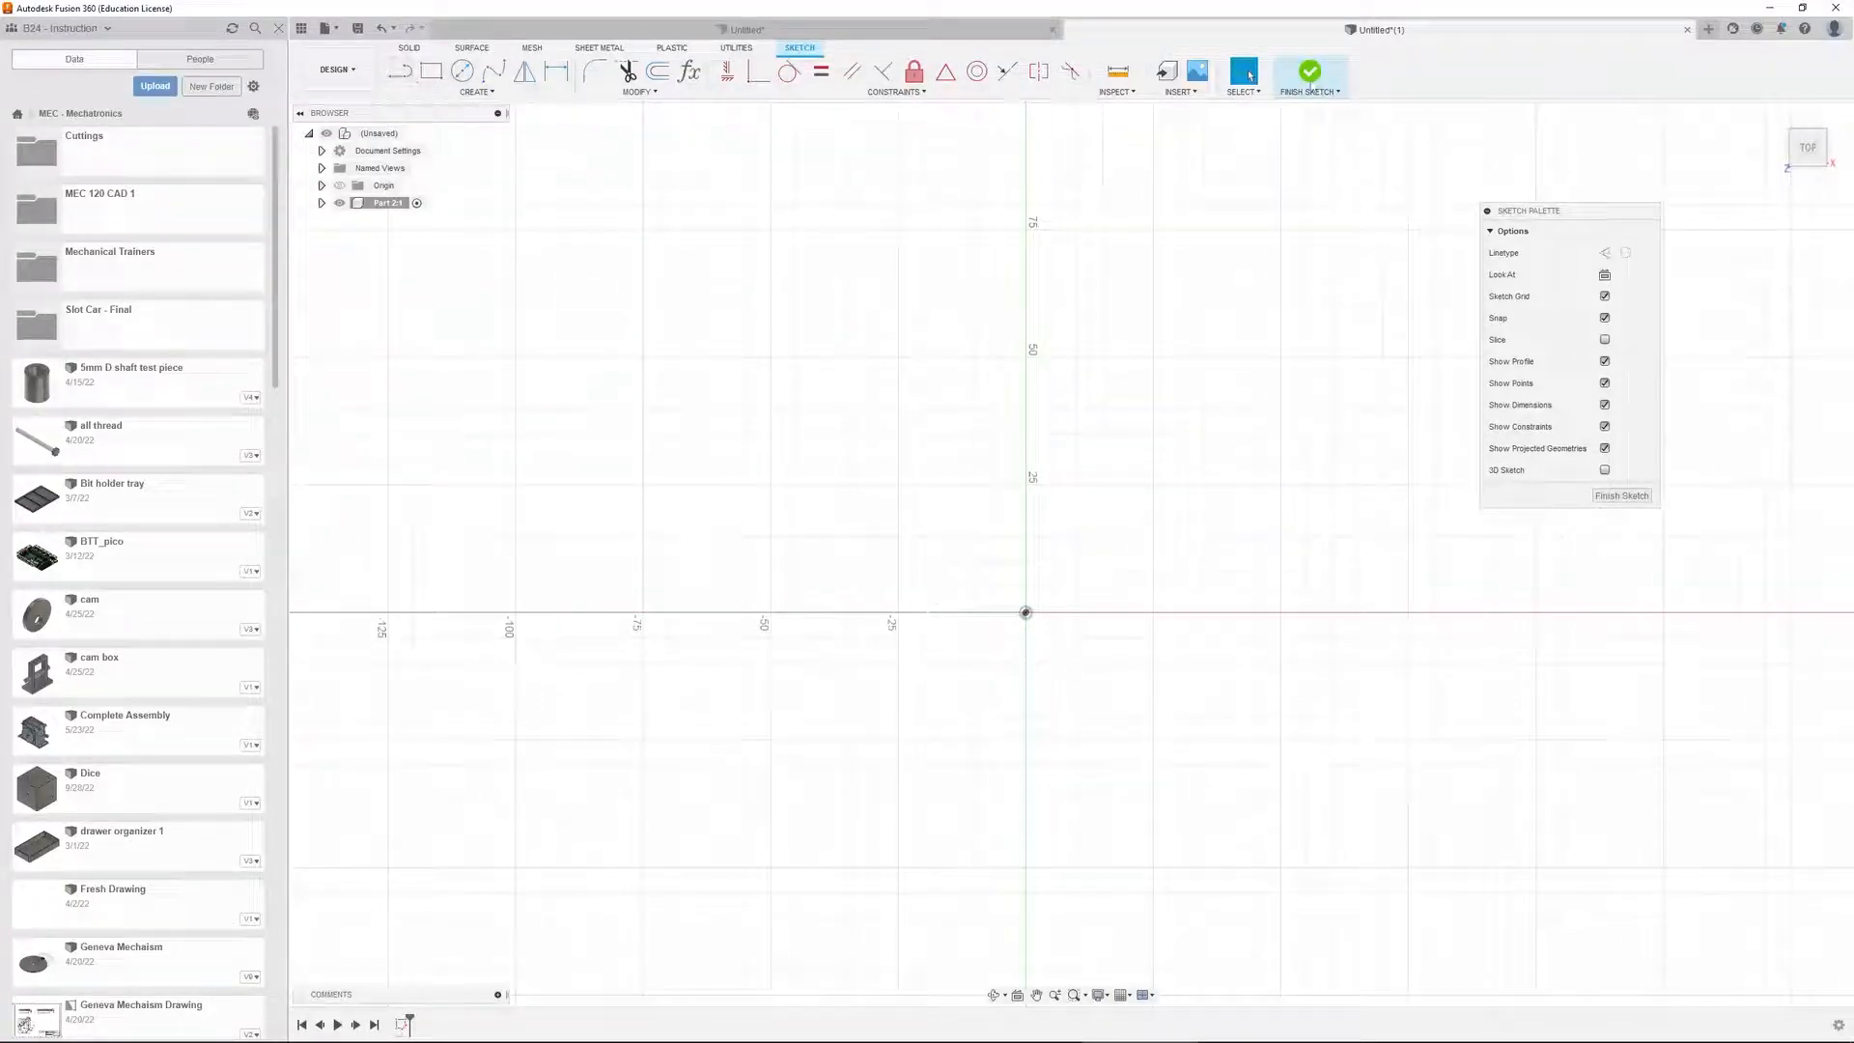
click(445, 97)
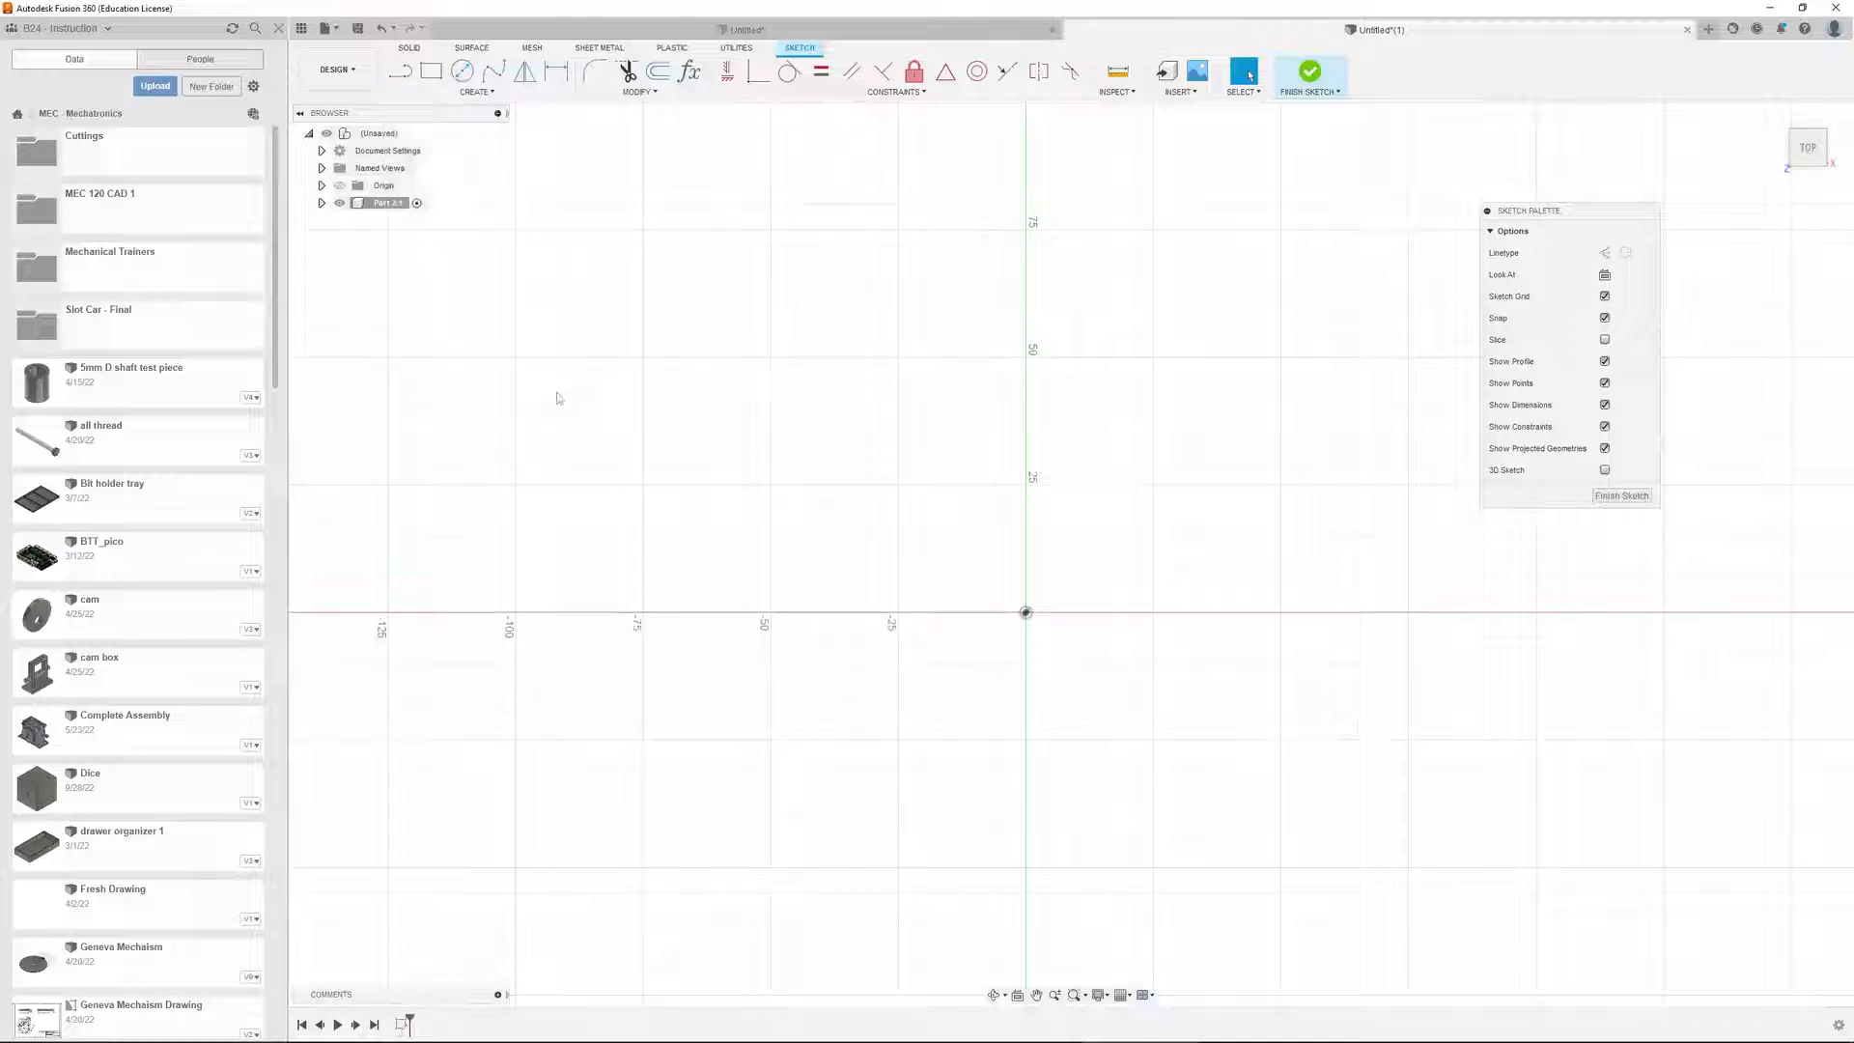
Draw a vertical construction line about 75 mm long upward from the origin, and turn the construction linetype off
key(l)
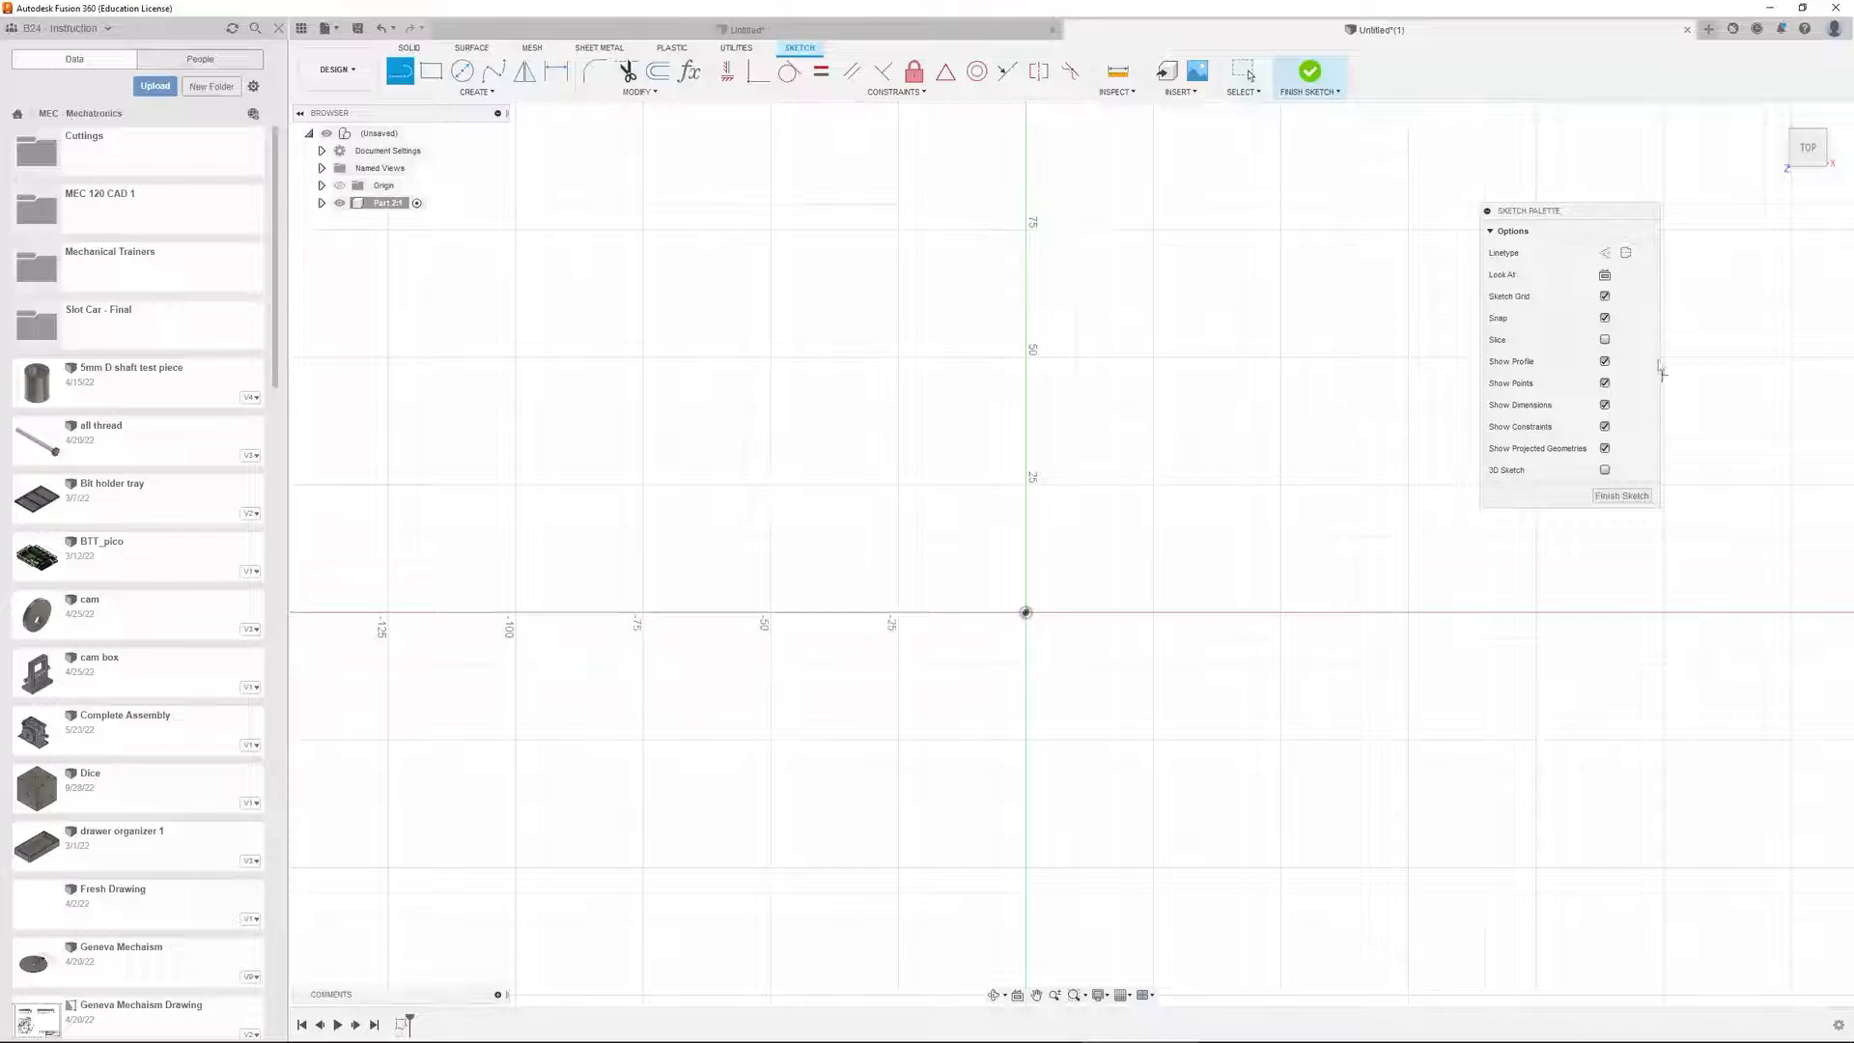
click(1605, 253)
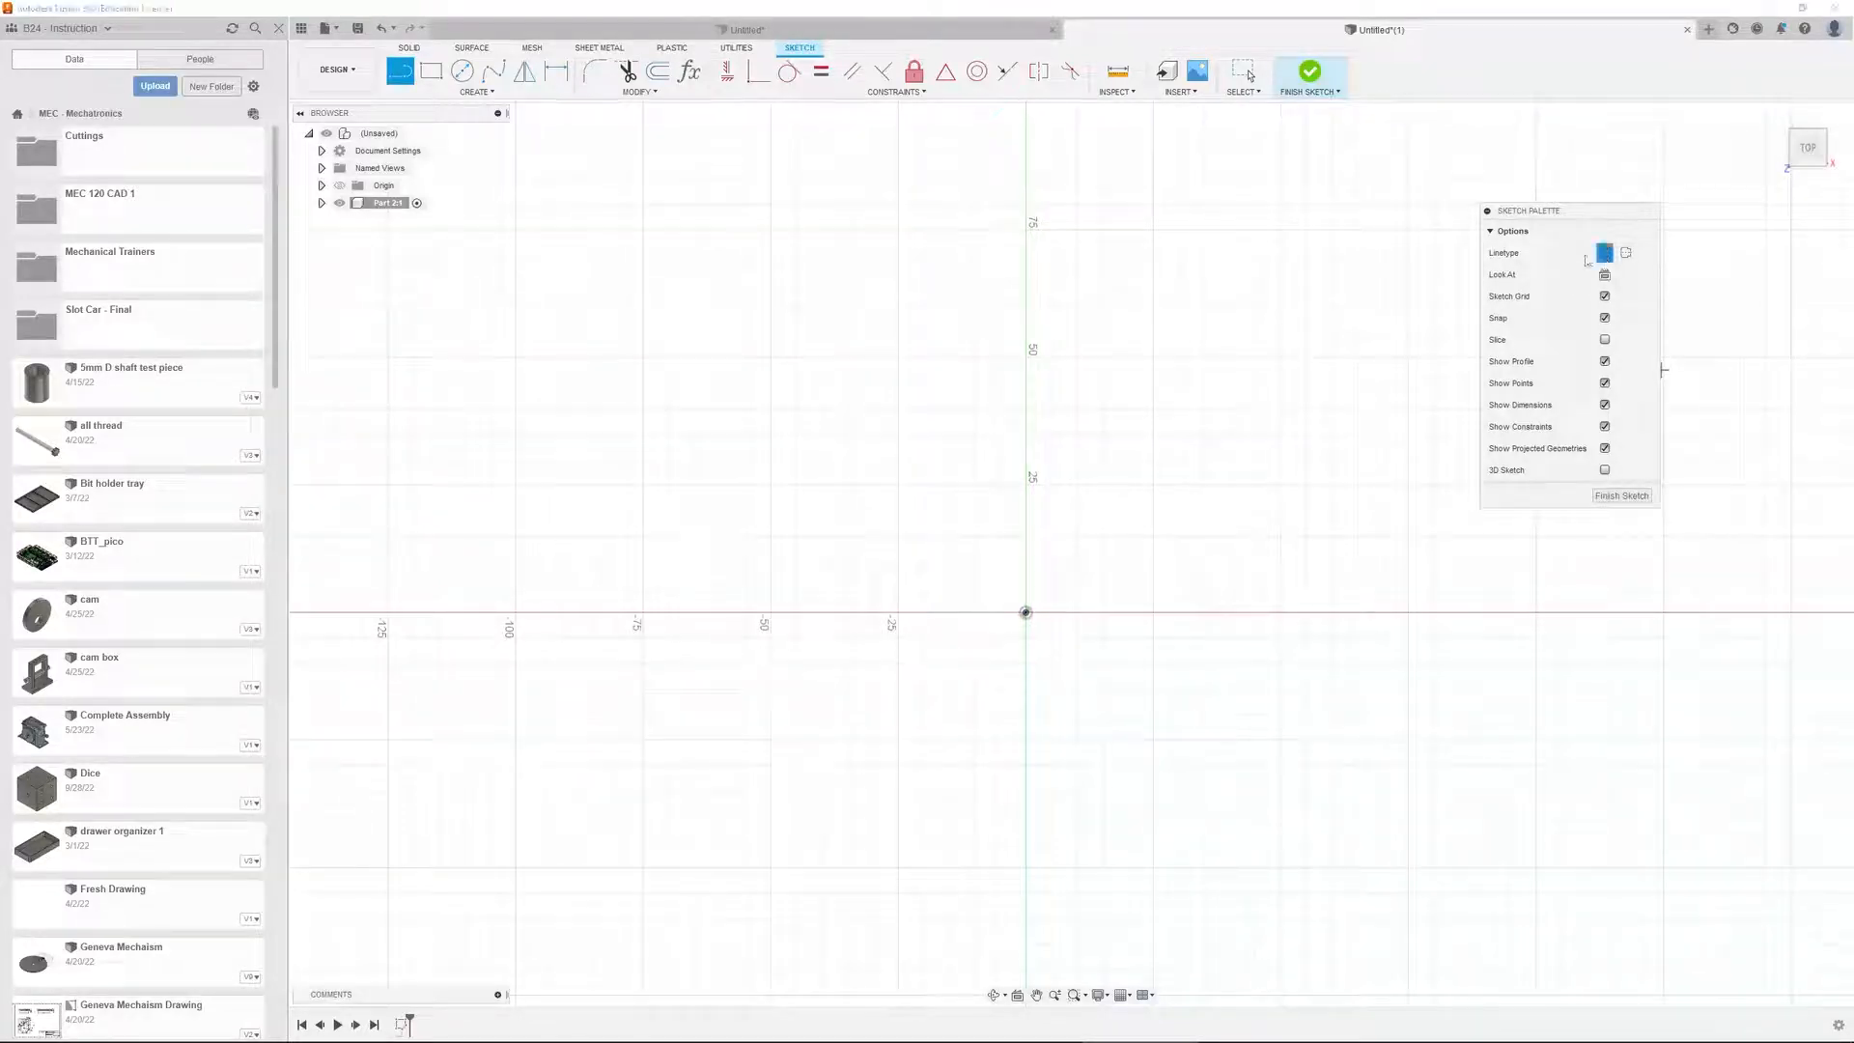
click(1026, 612)
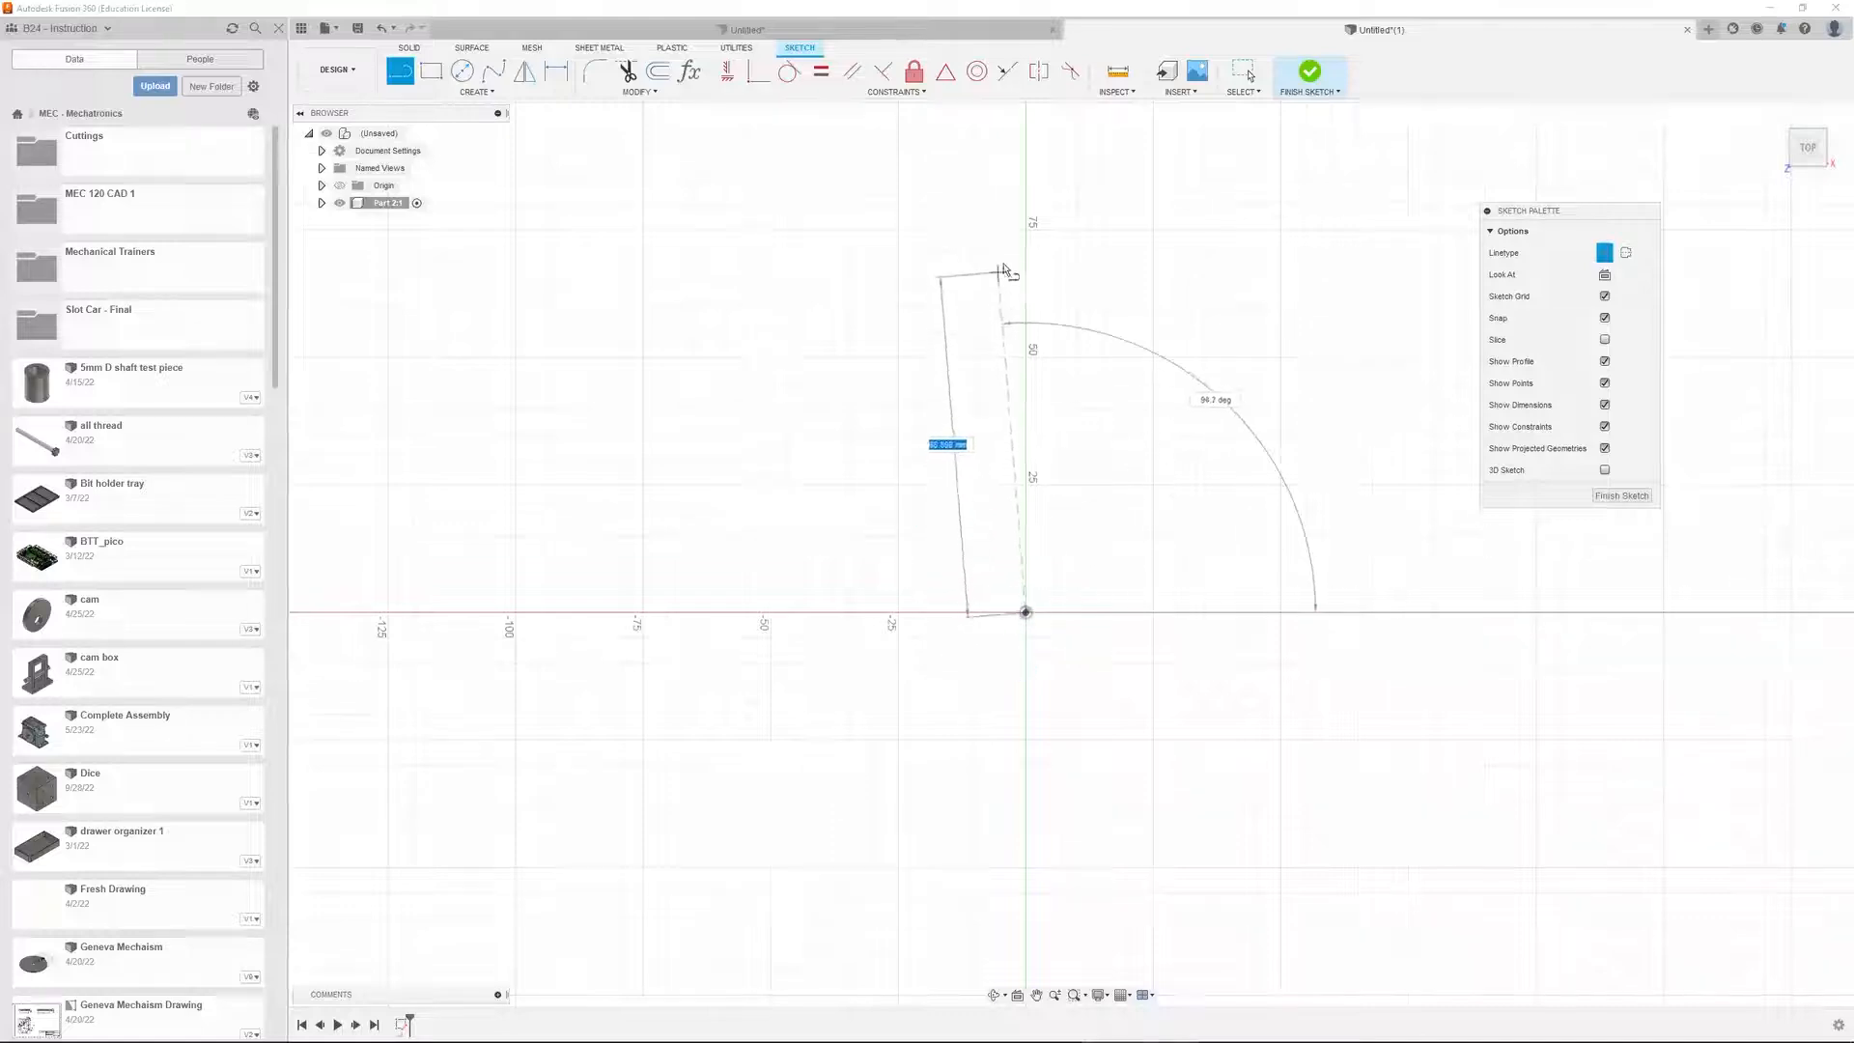
click(1028, 230)
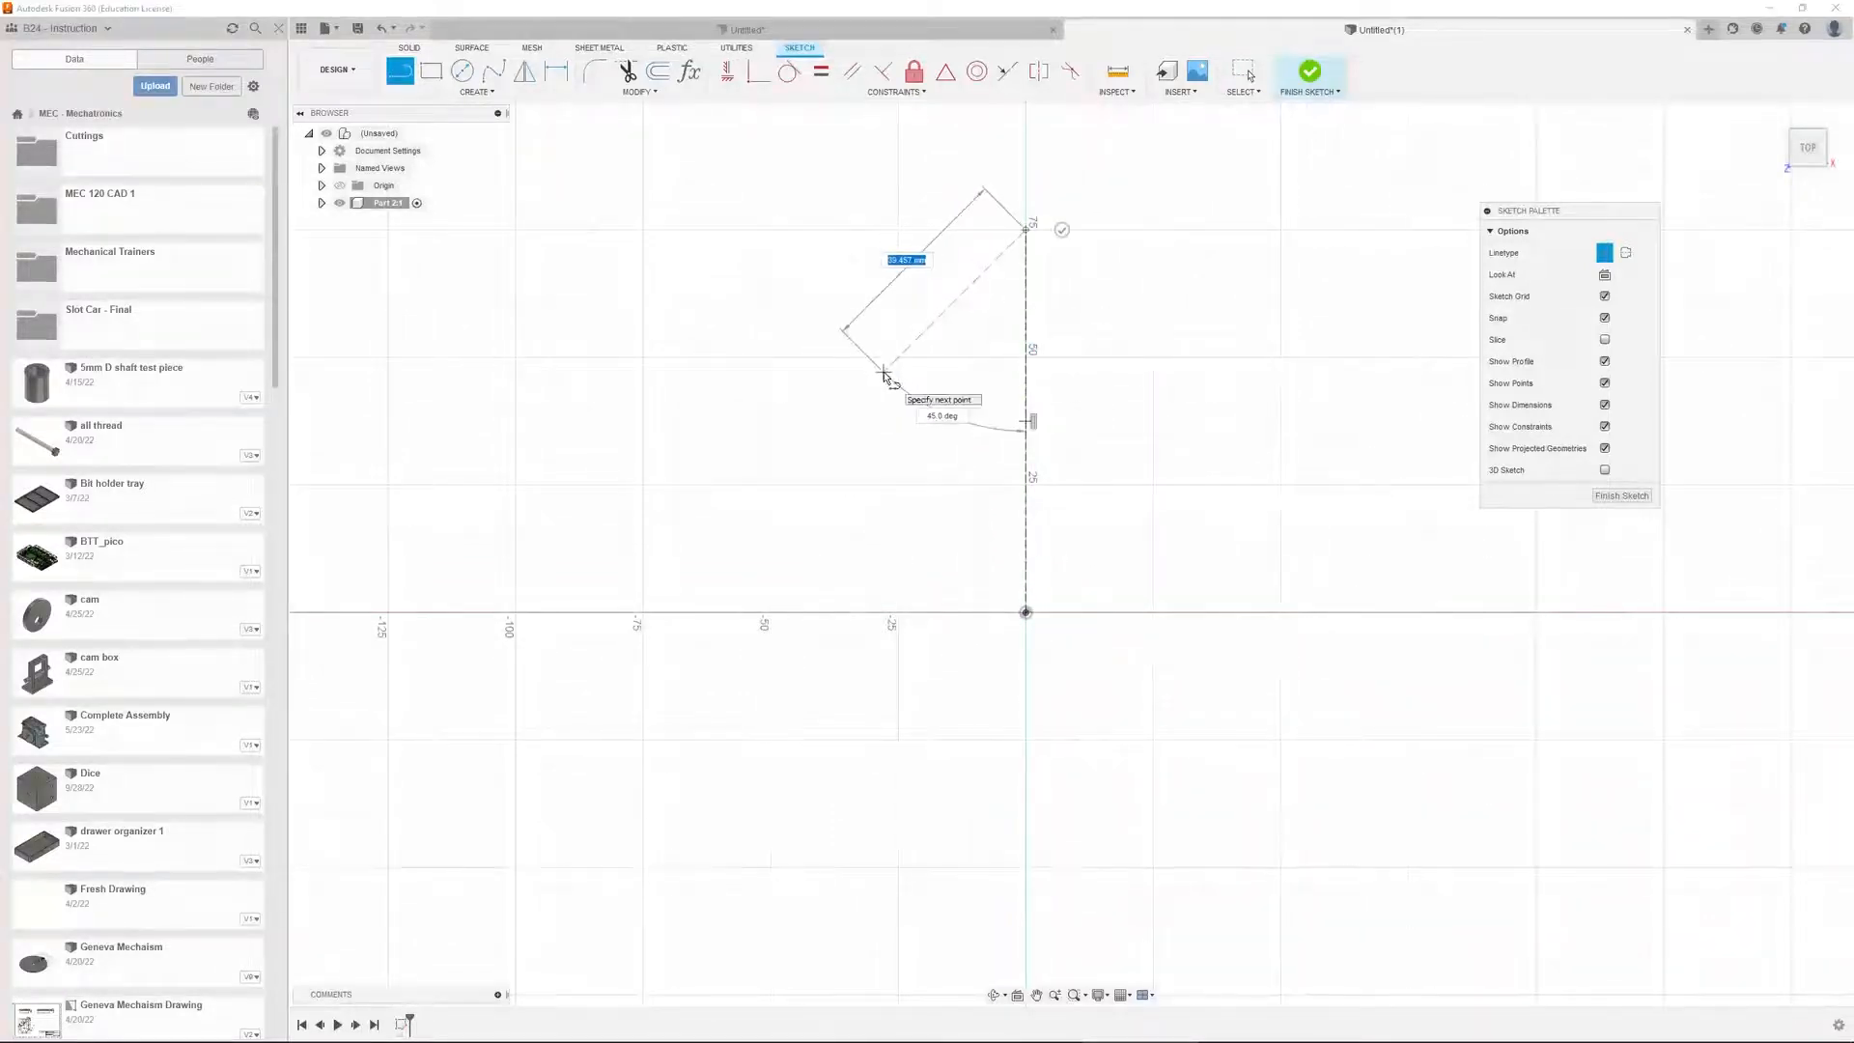
key(Escape)
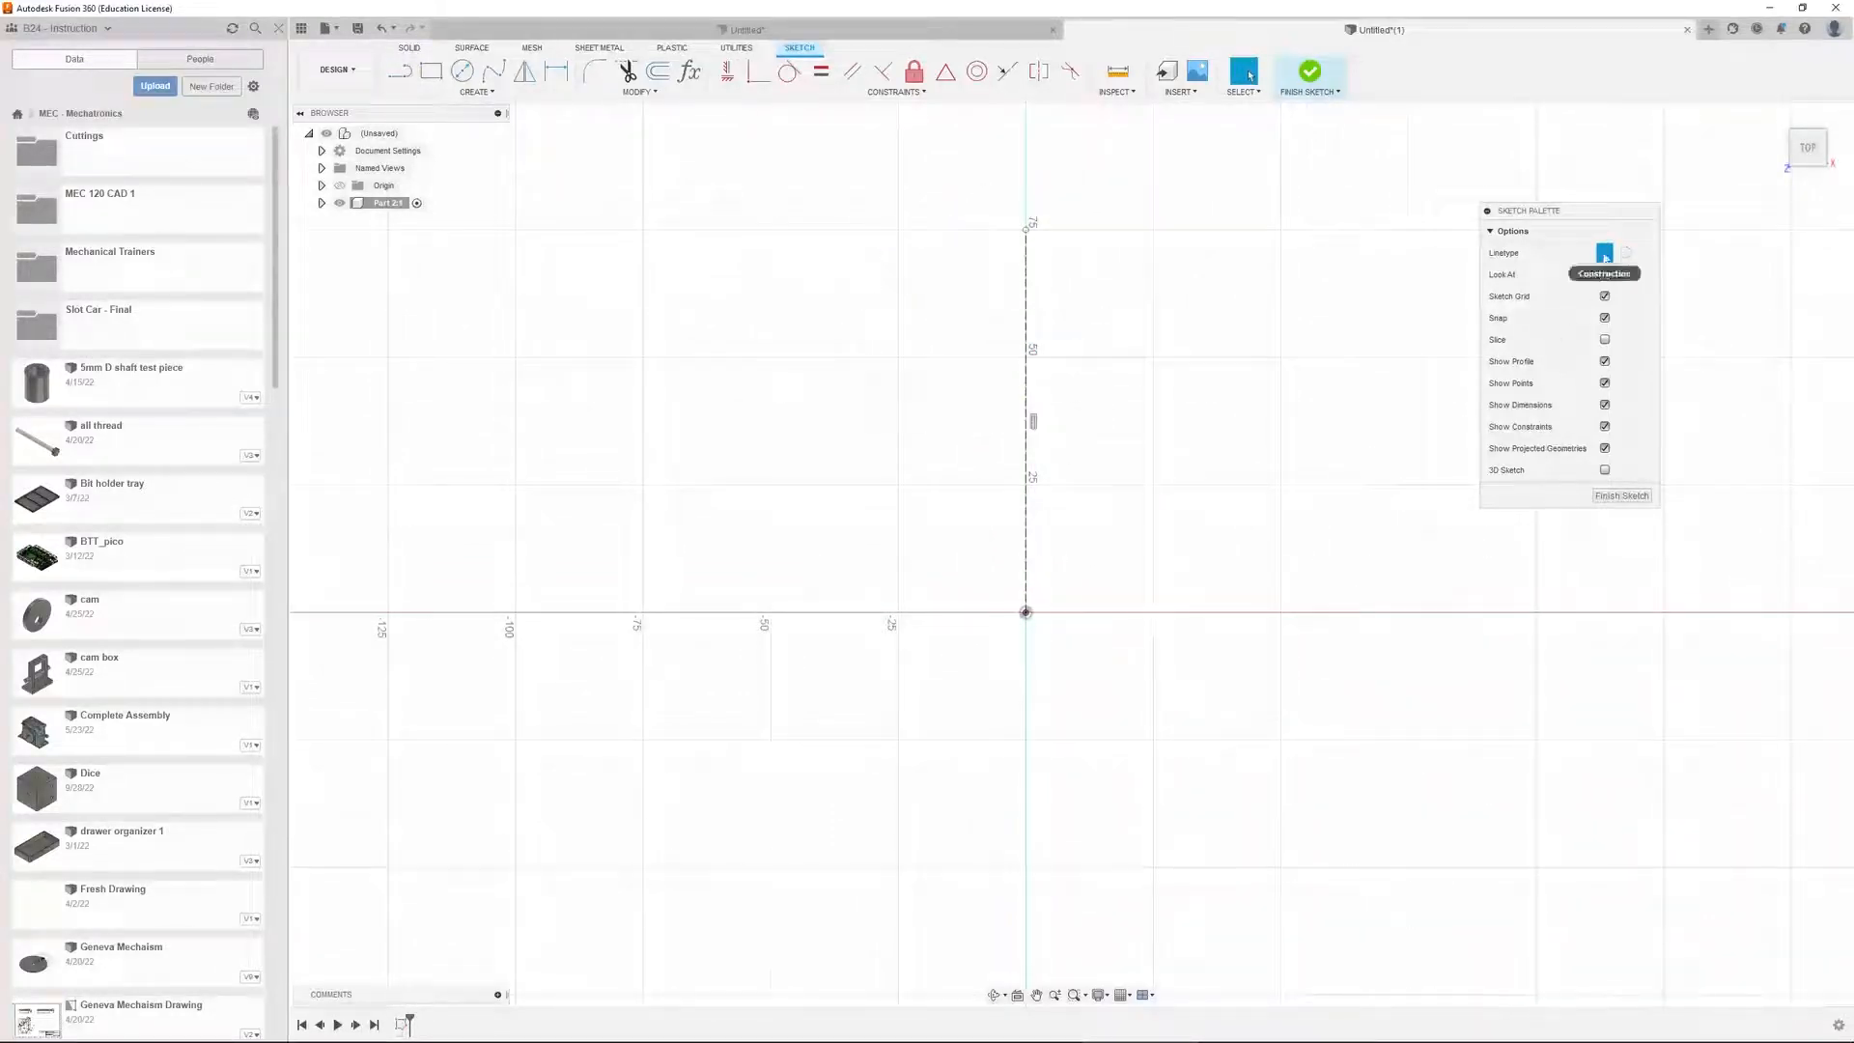
click(1605, 253)
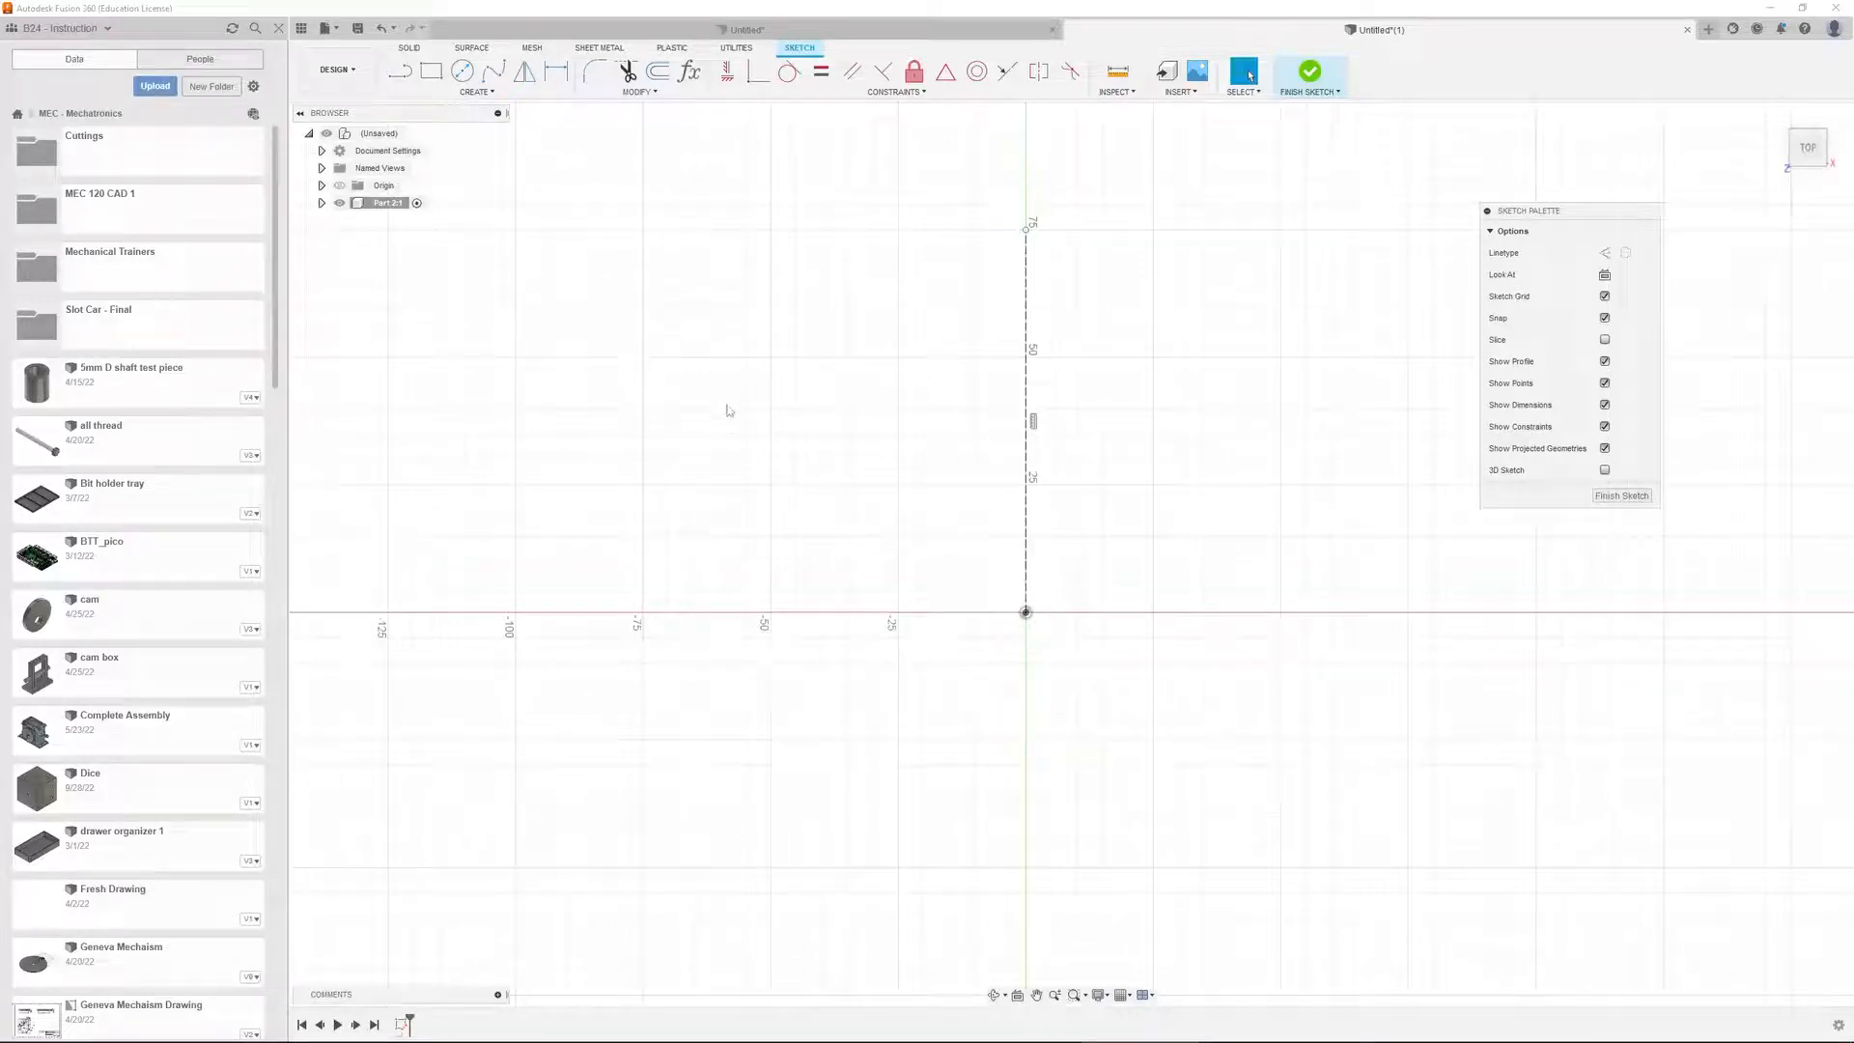
Draw a rectangle about 10 mm wide and 25 mm high to the left of the vertical construction line
key(r)
click(720, 307)
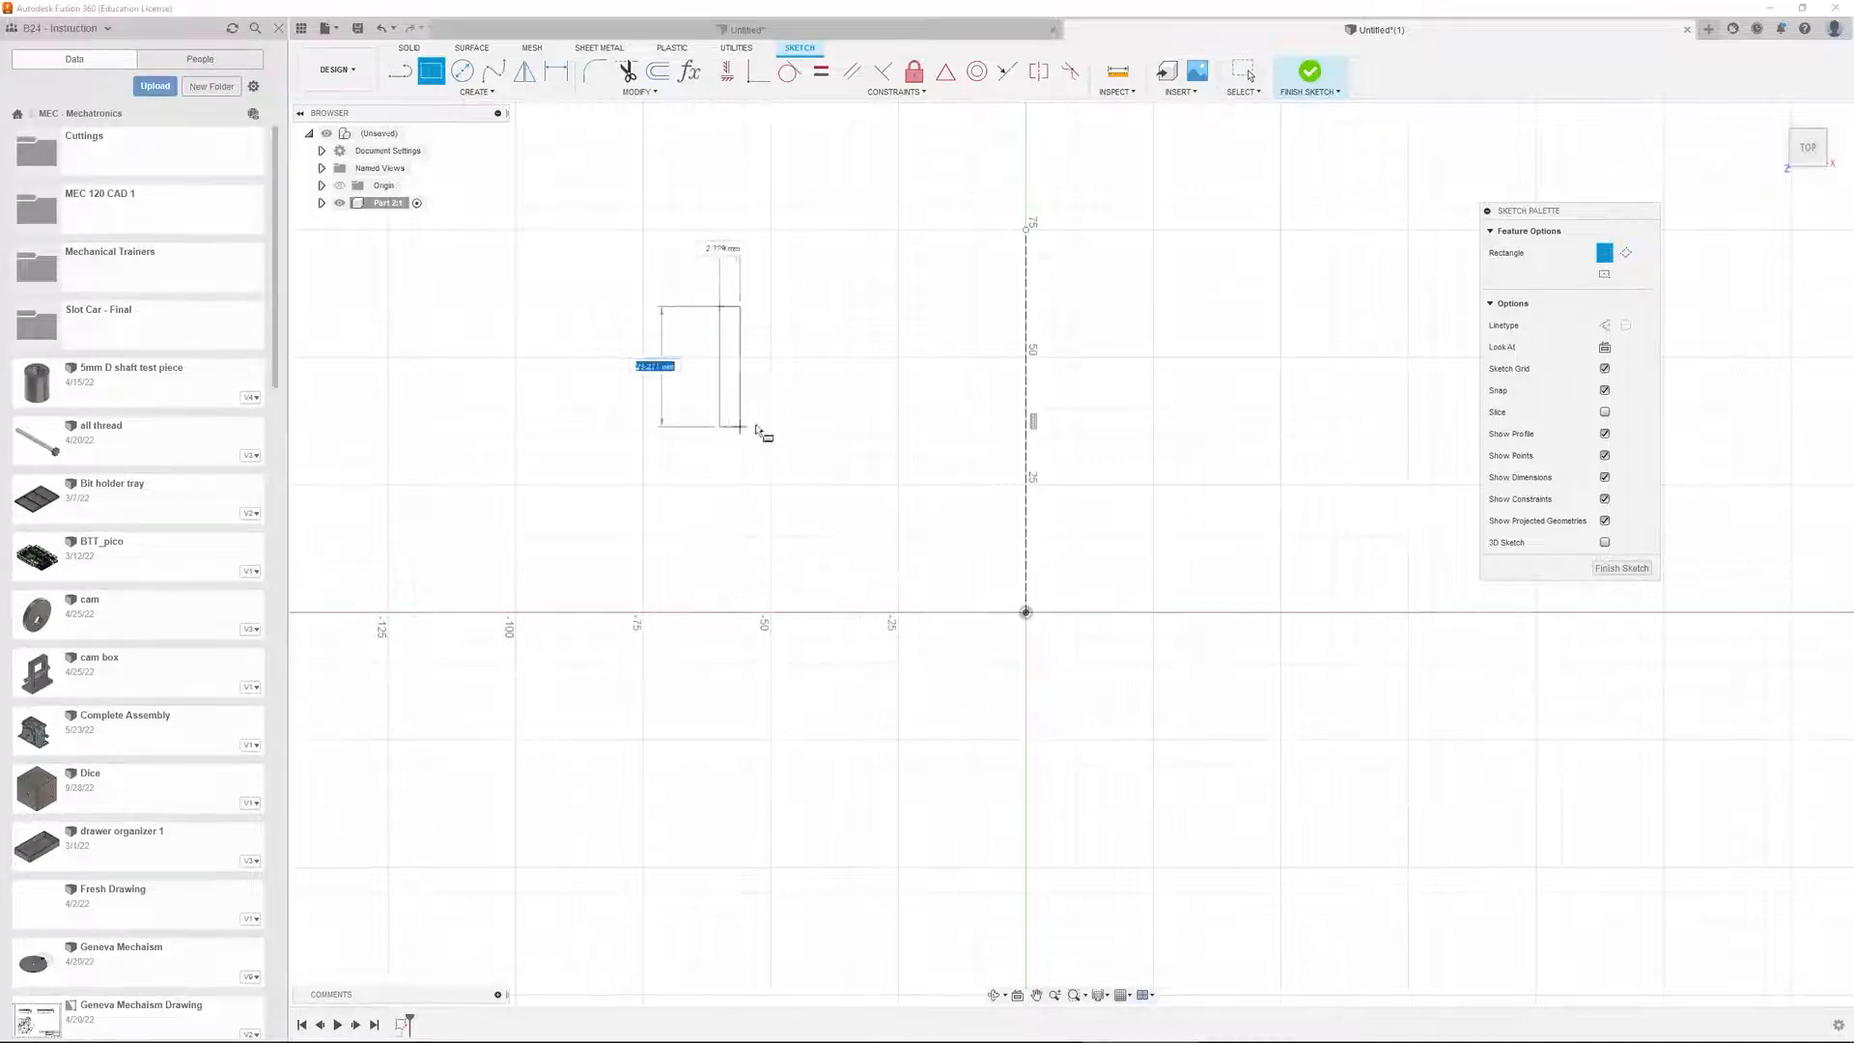
click(770, 435)
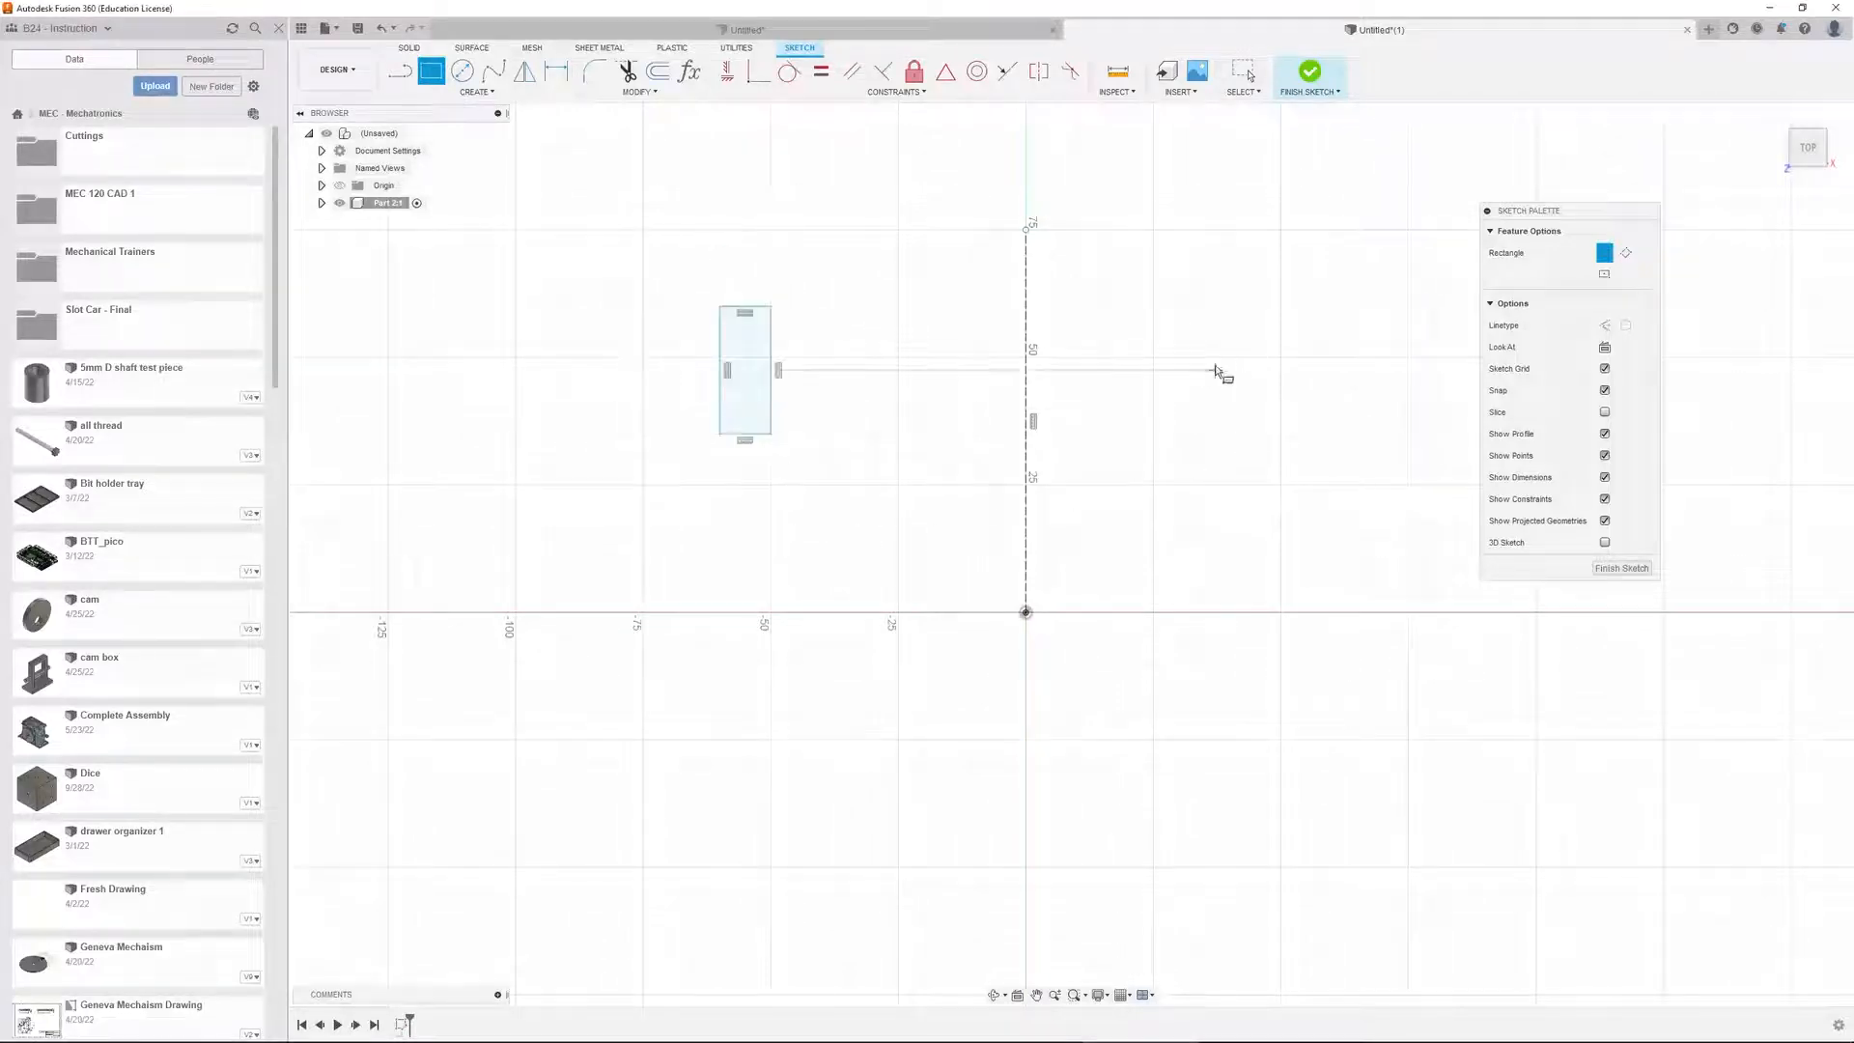
Try a second rectangle on the other side of the construction line, stretch its upper edge upward, and delete it
click(1214, 370)
click(1273, 479)
key(Escape)
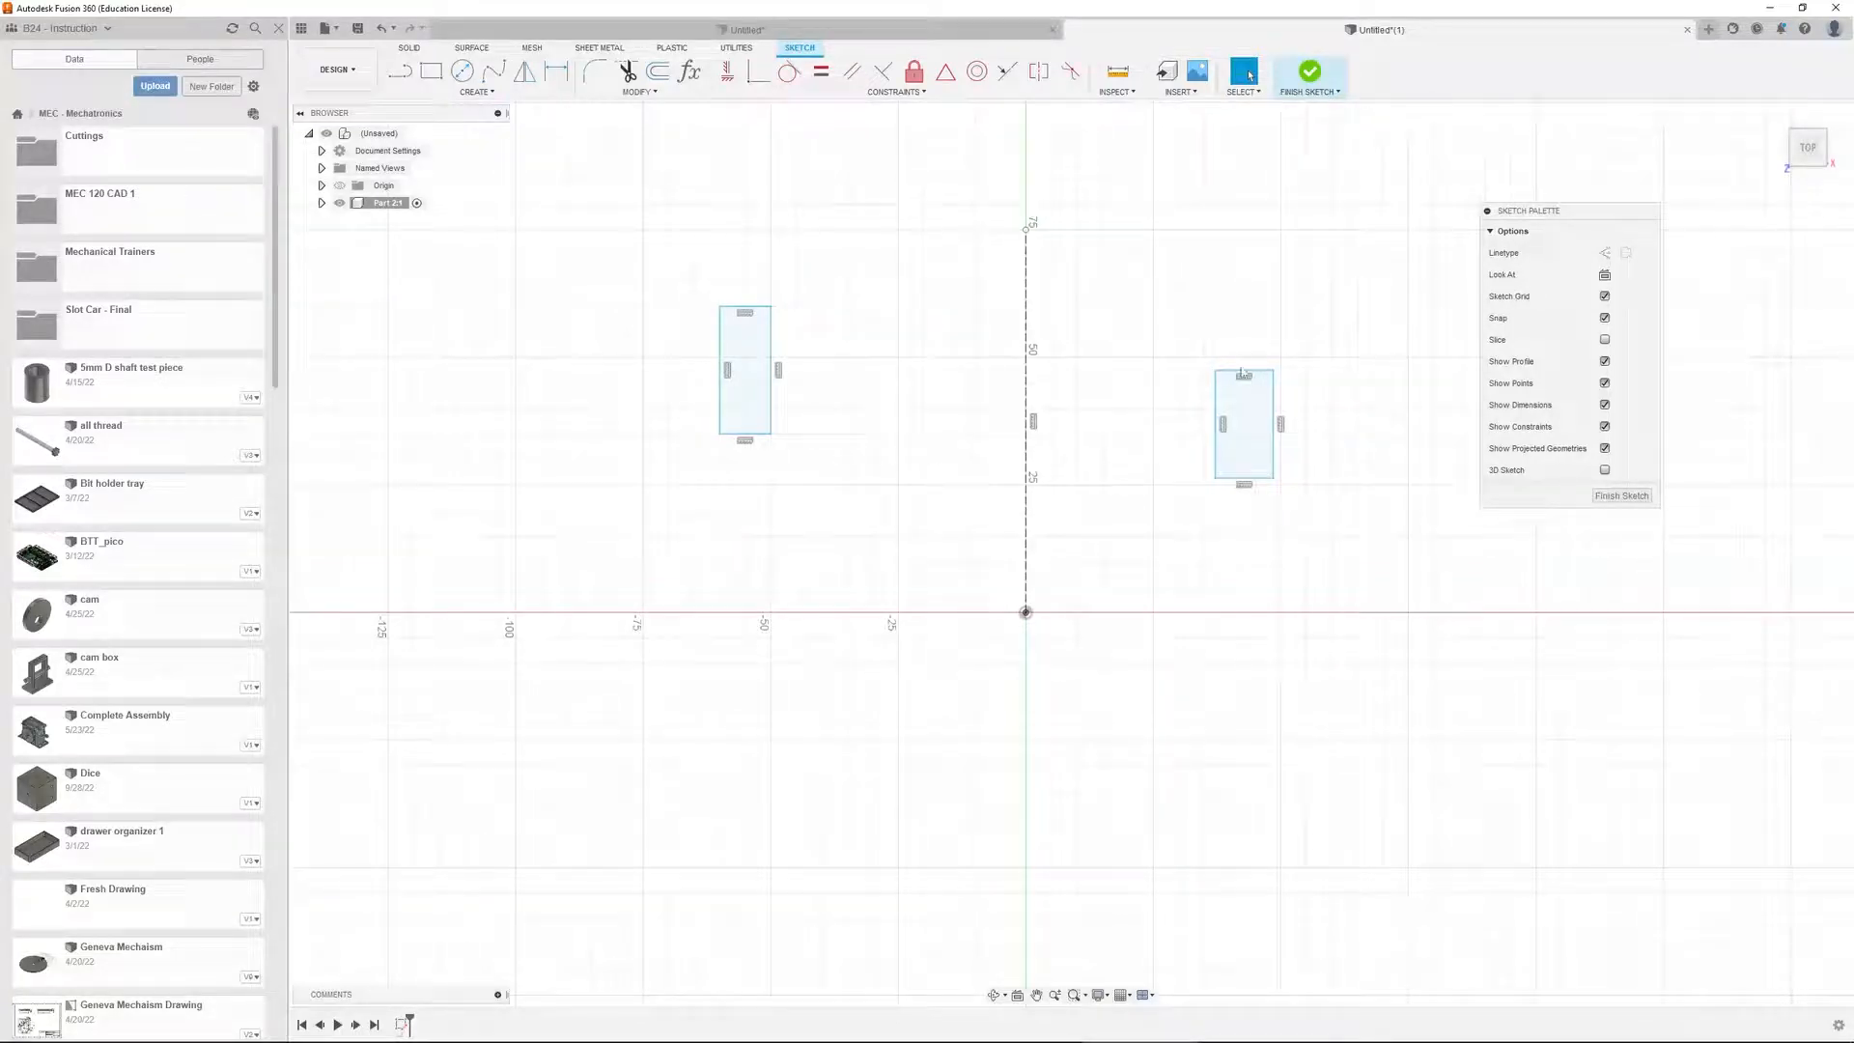
mouse_move(1242, 371)
mouse_down()
mouse_move(1242, 320)
mouse_move(1226, 339)
mouse_up()
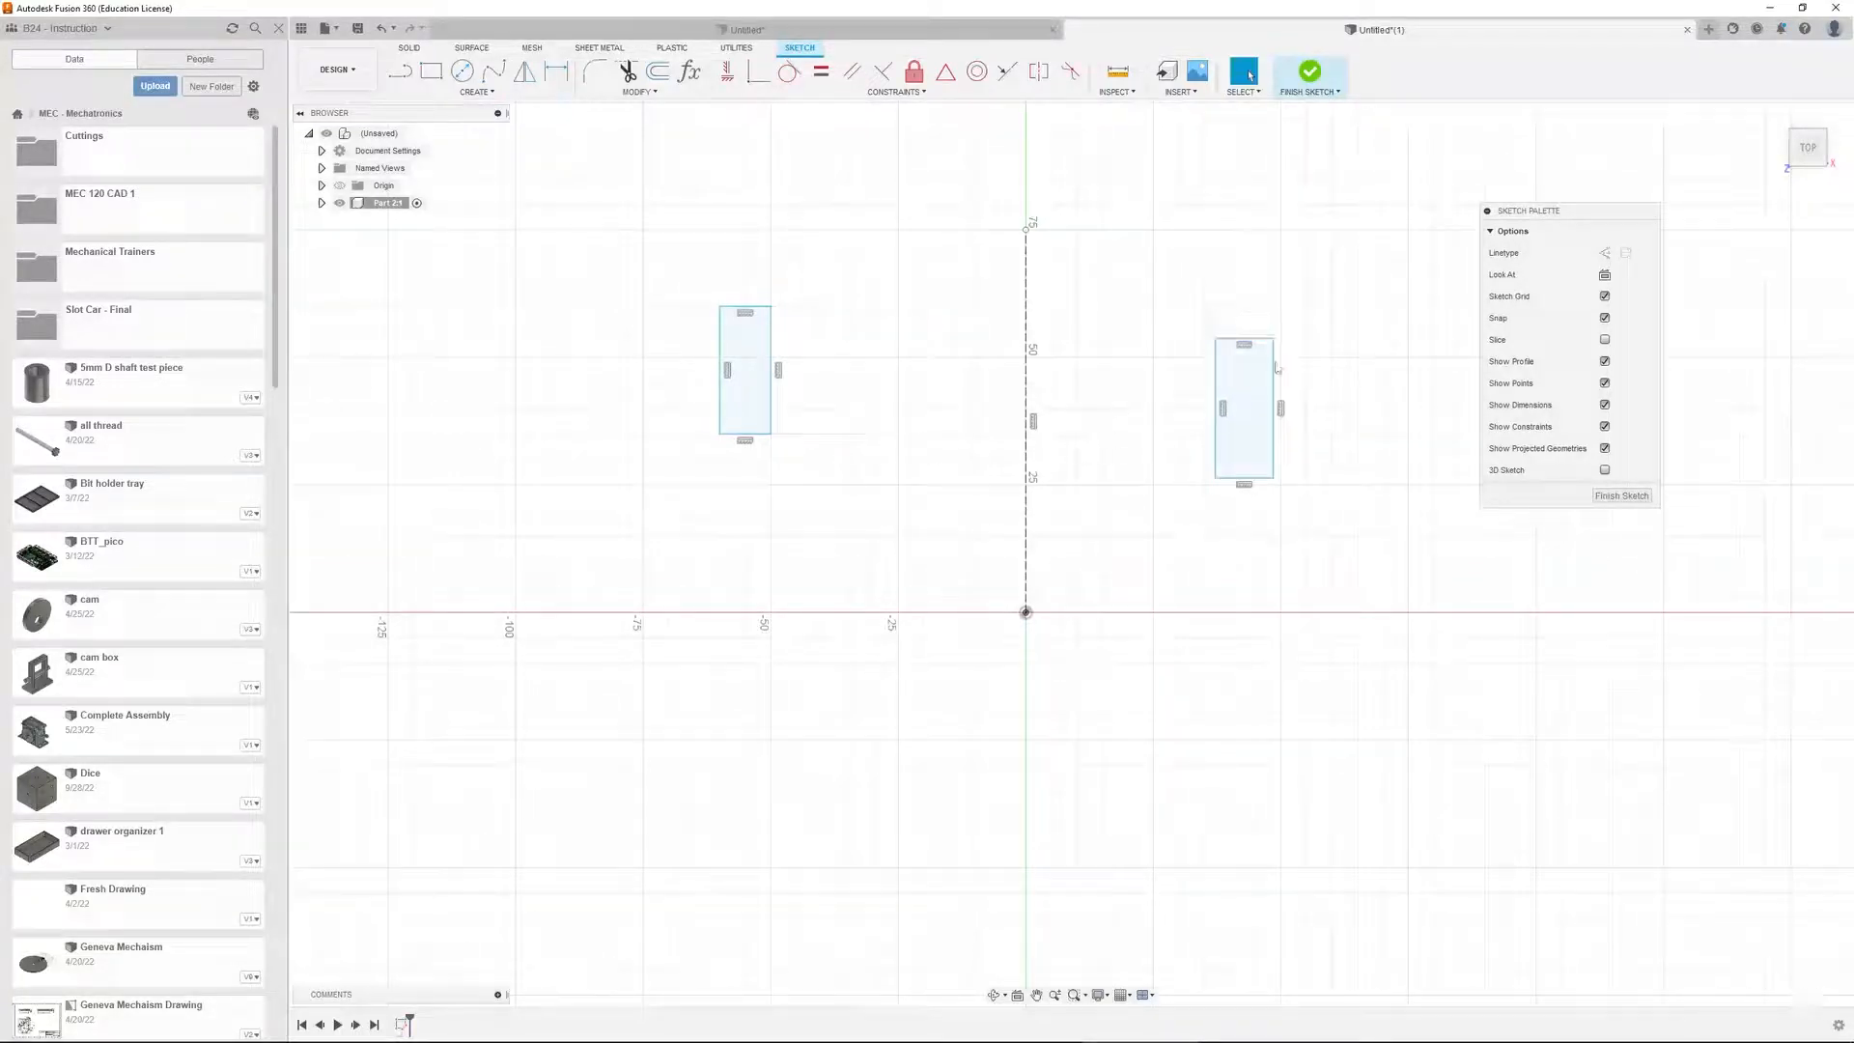
drag(1153, 281, 1300, 506)
key(Delete)
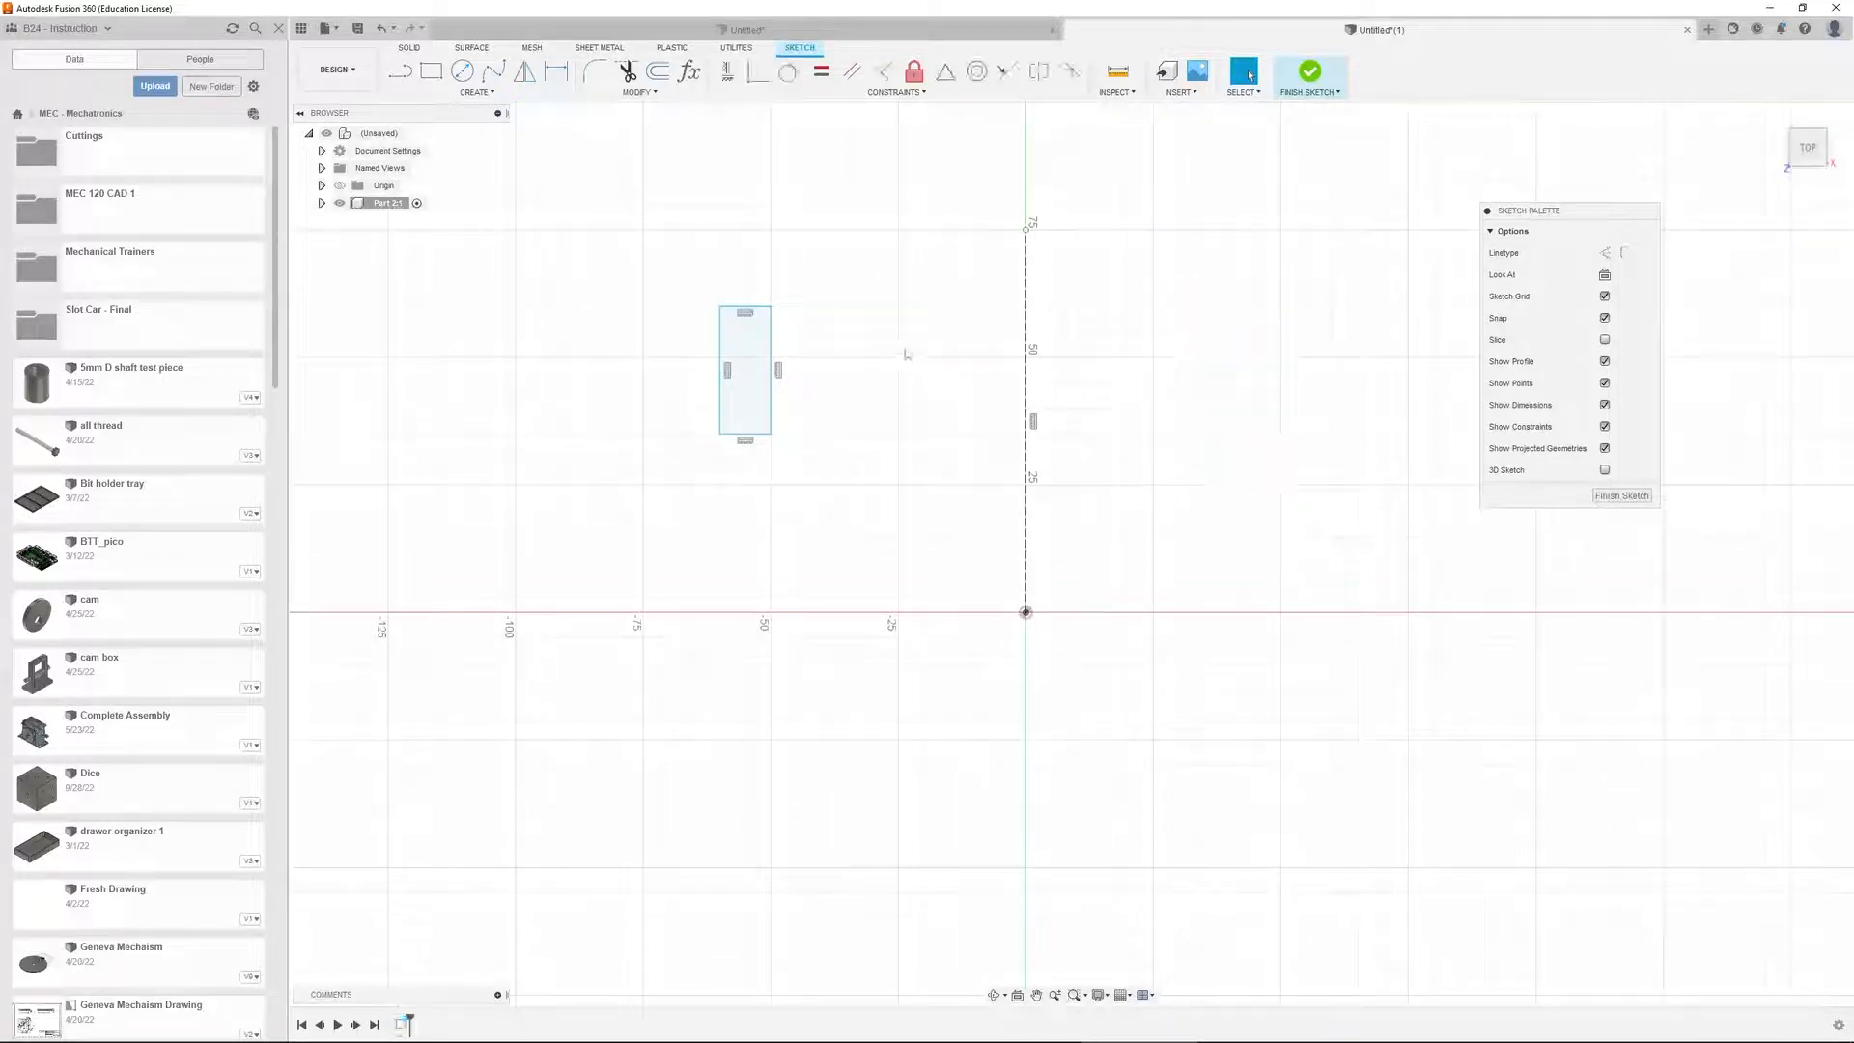
Dimension the rectangle's width and height, accepting the drawn size
key(d)
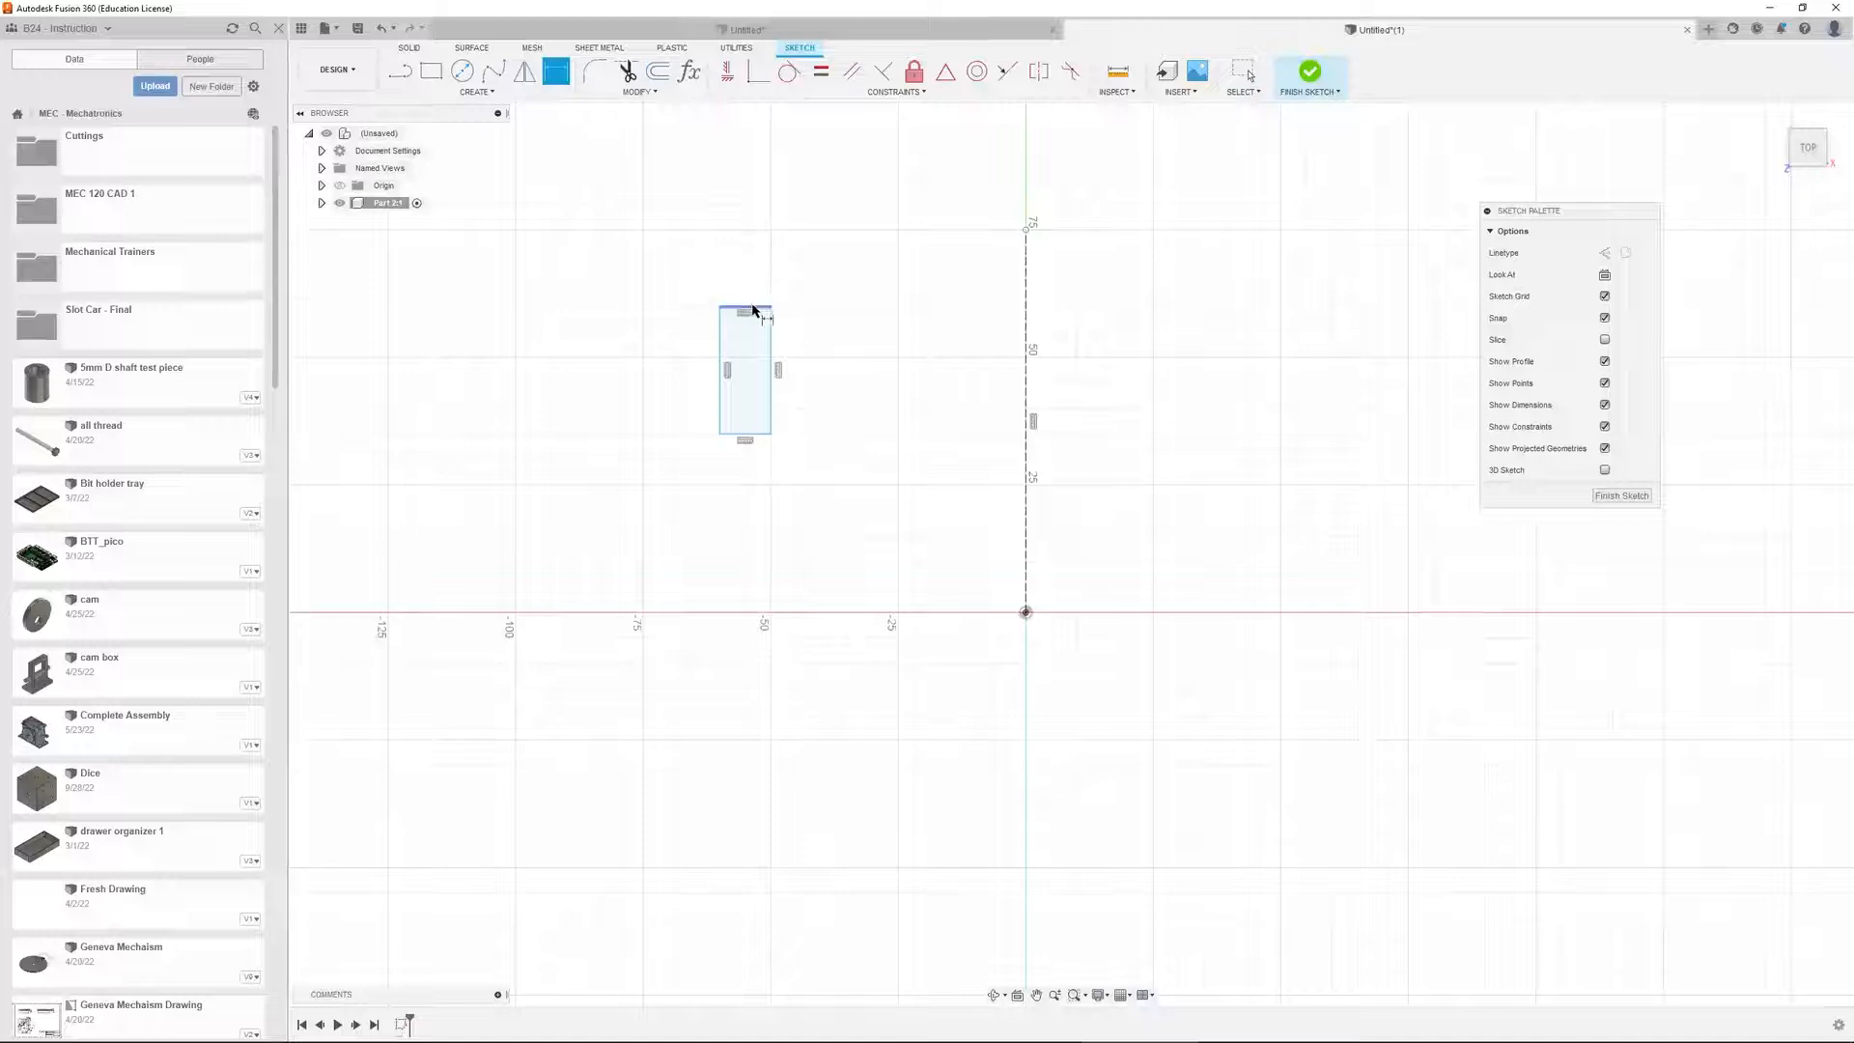
click(753, 309)
click(745, 277)
key(Return)
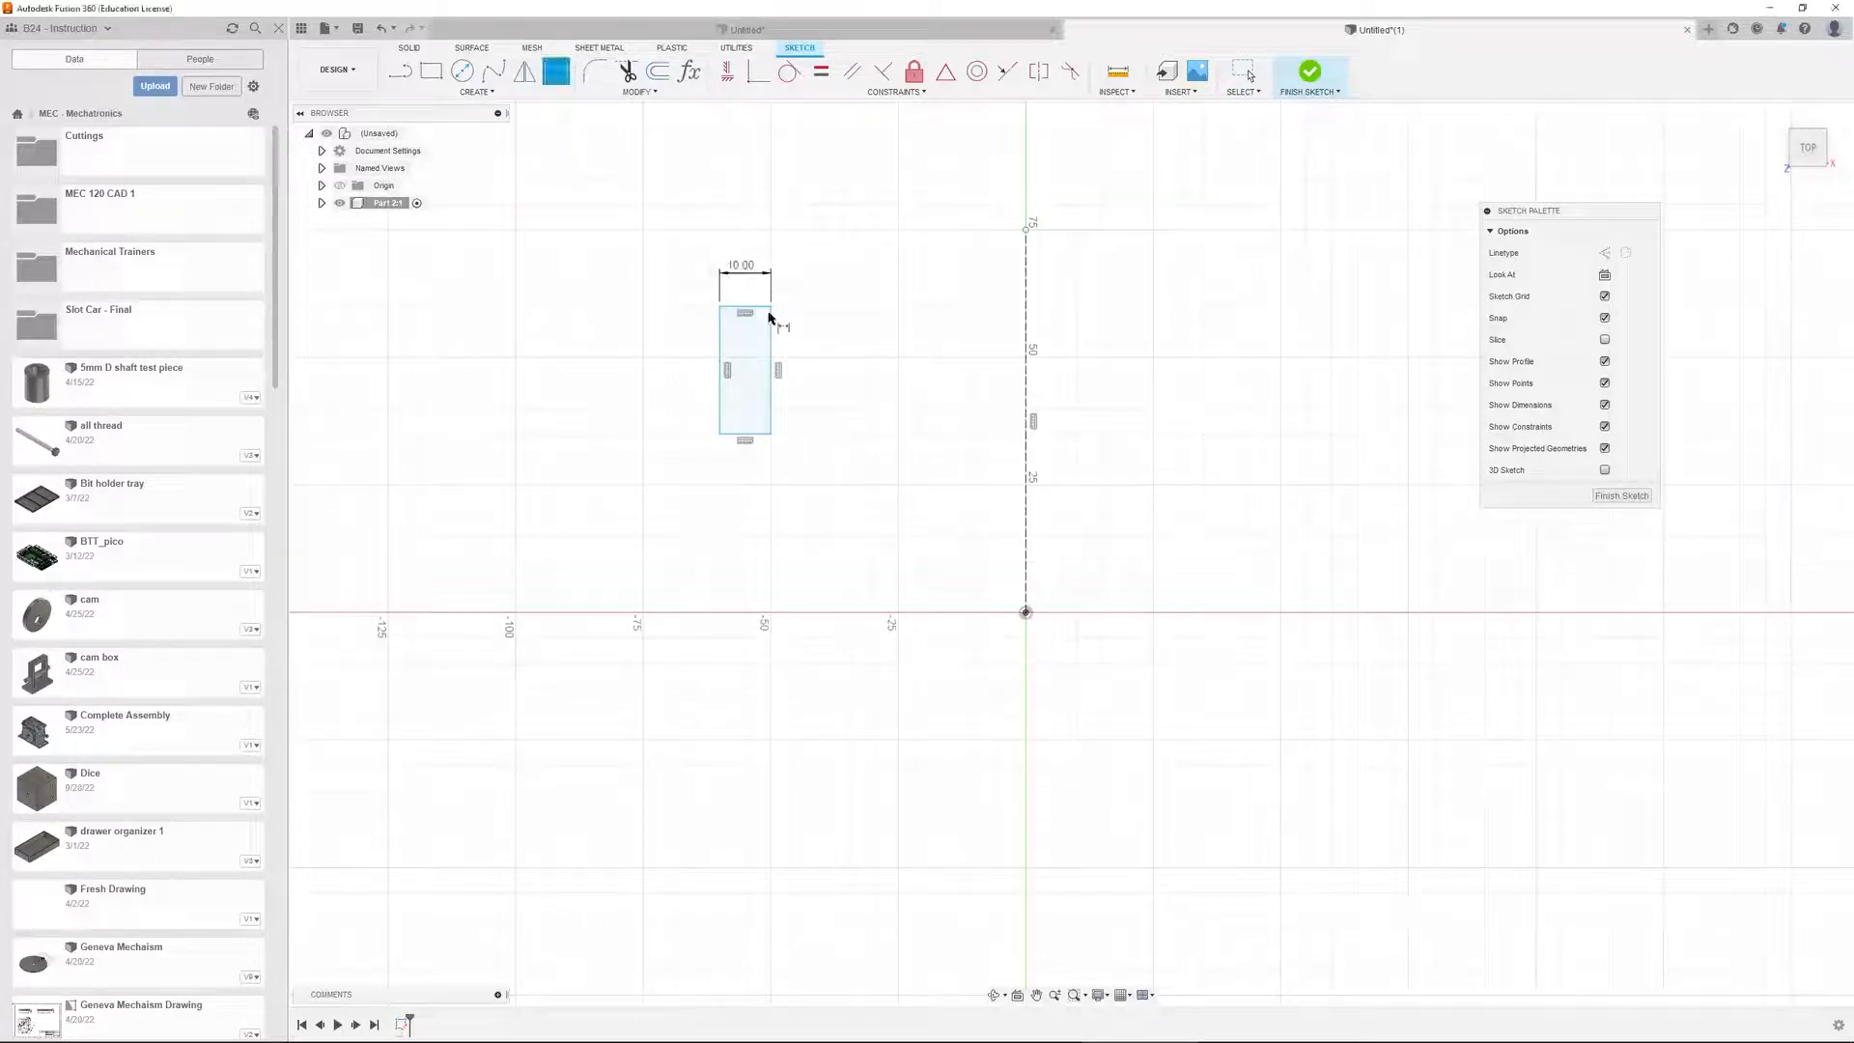
click(721, 333)
click(663, 358)
key(Return)
Locate the rectangle from the origin by dimensioning the height of its lower edge and the horizontal distance of its inner edge
click(760, 435)
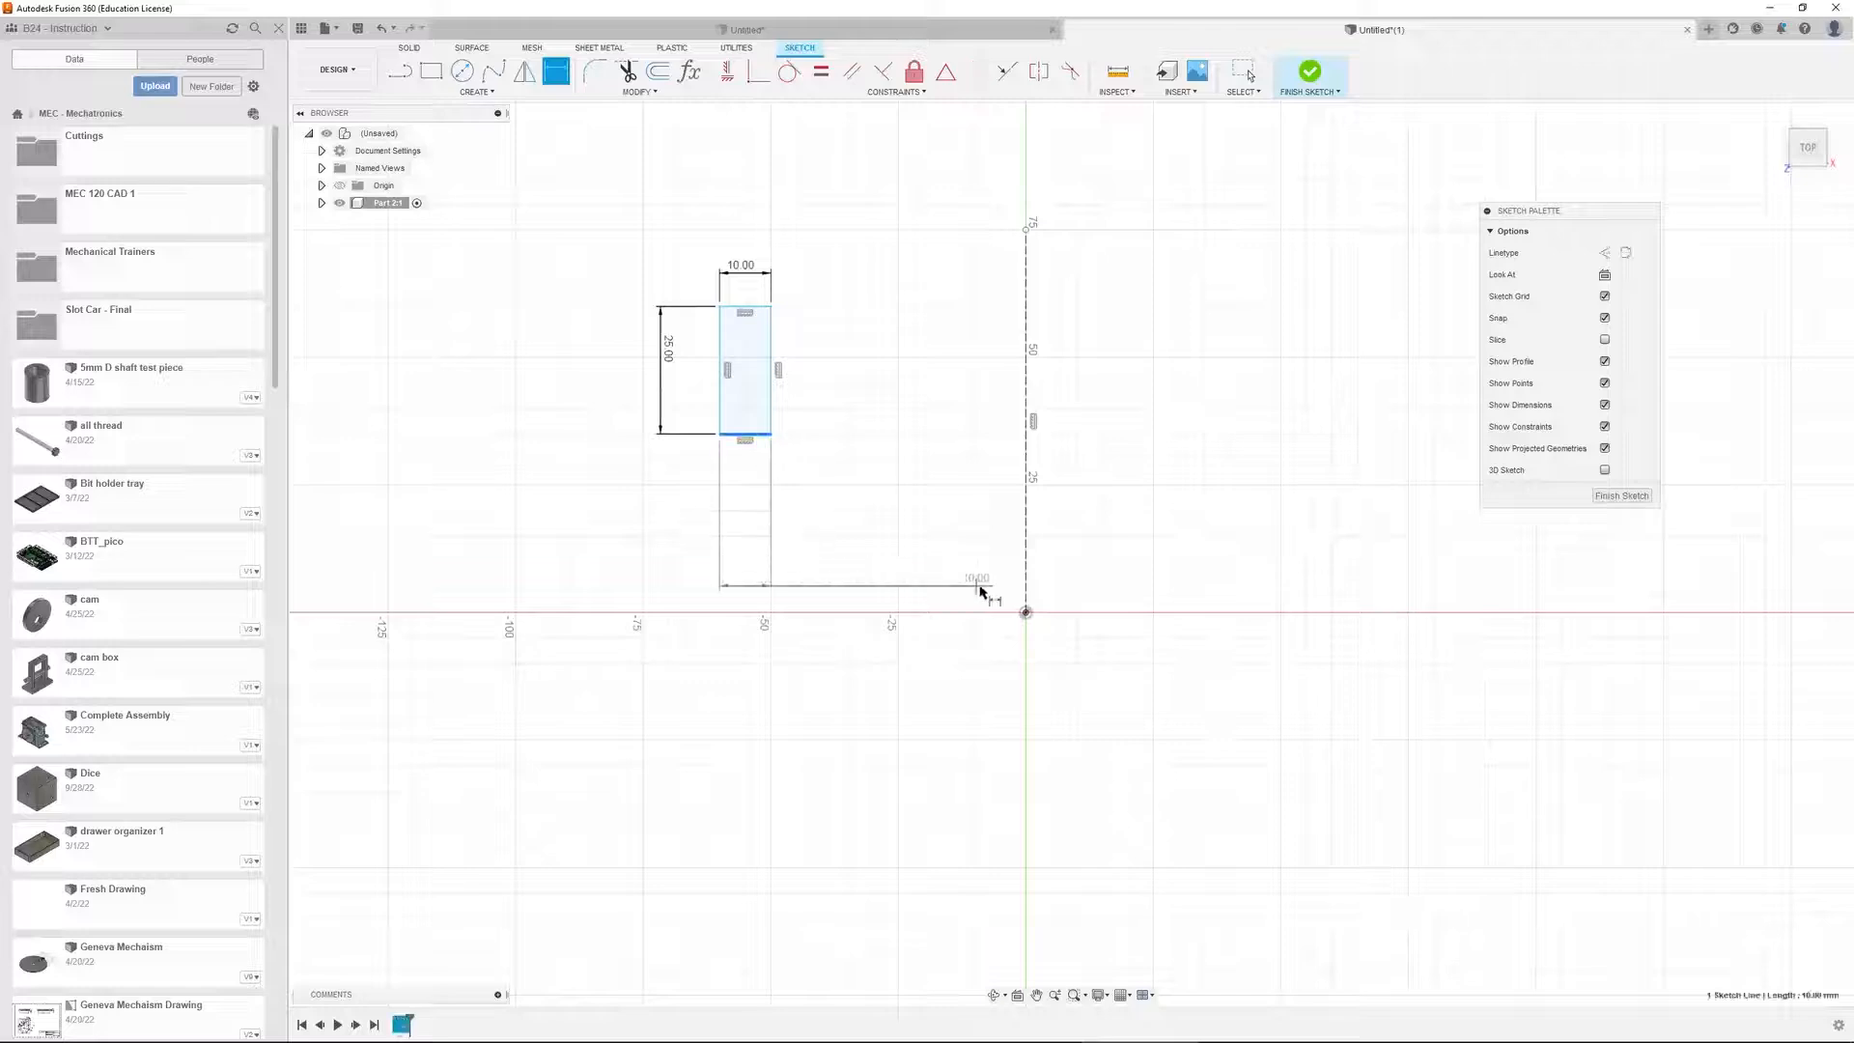
click(1025, 613)
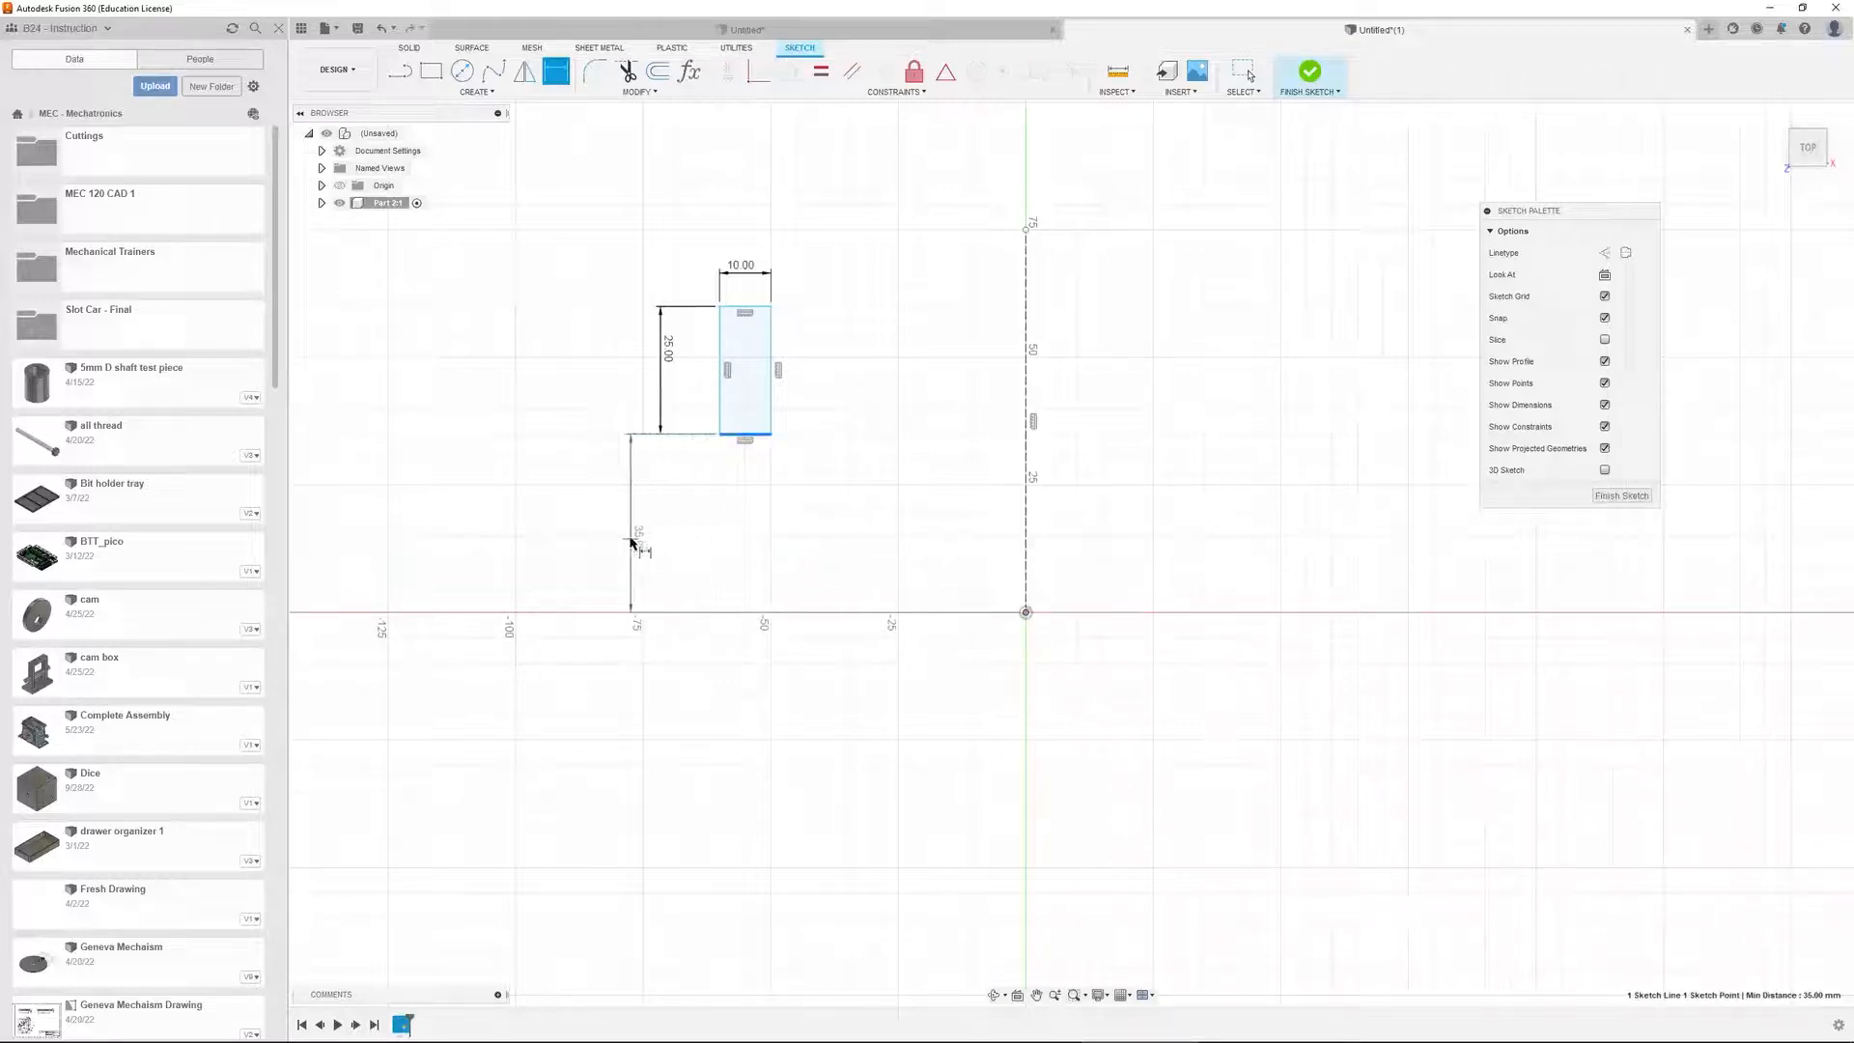
click(595, 537)
key(Return)
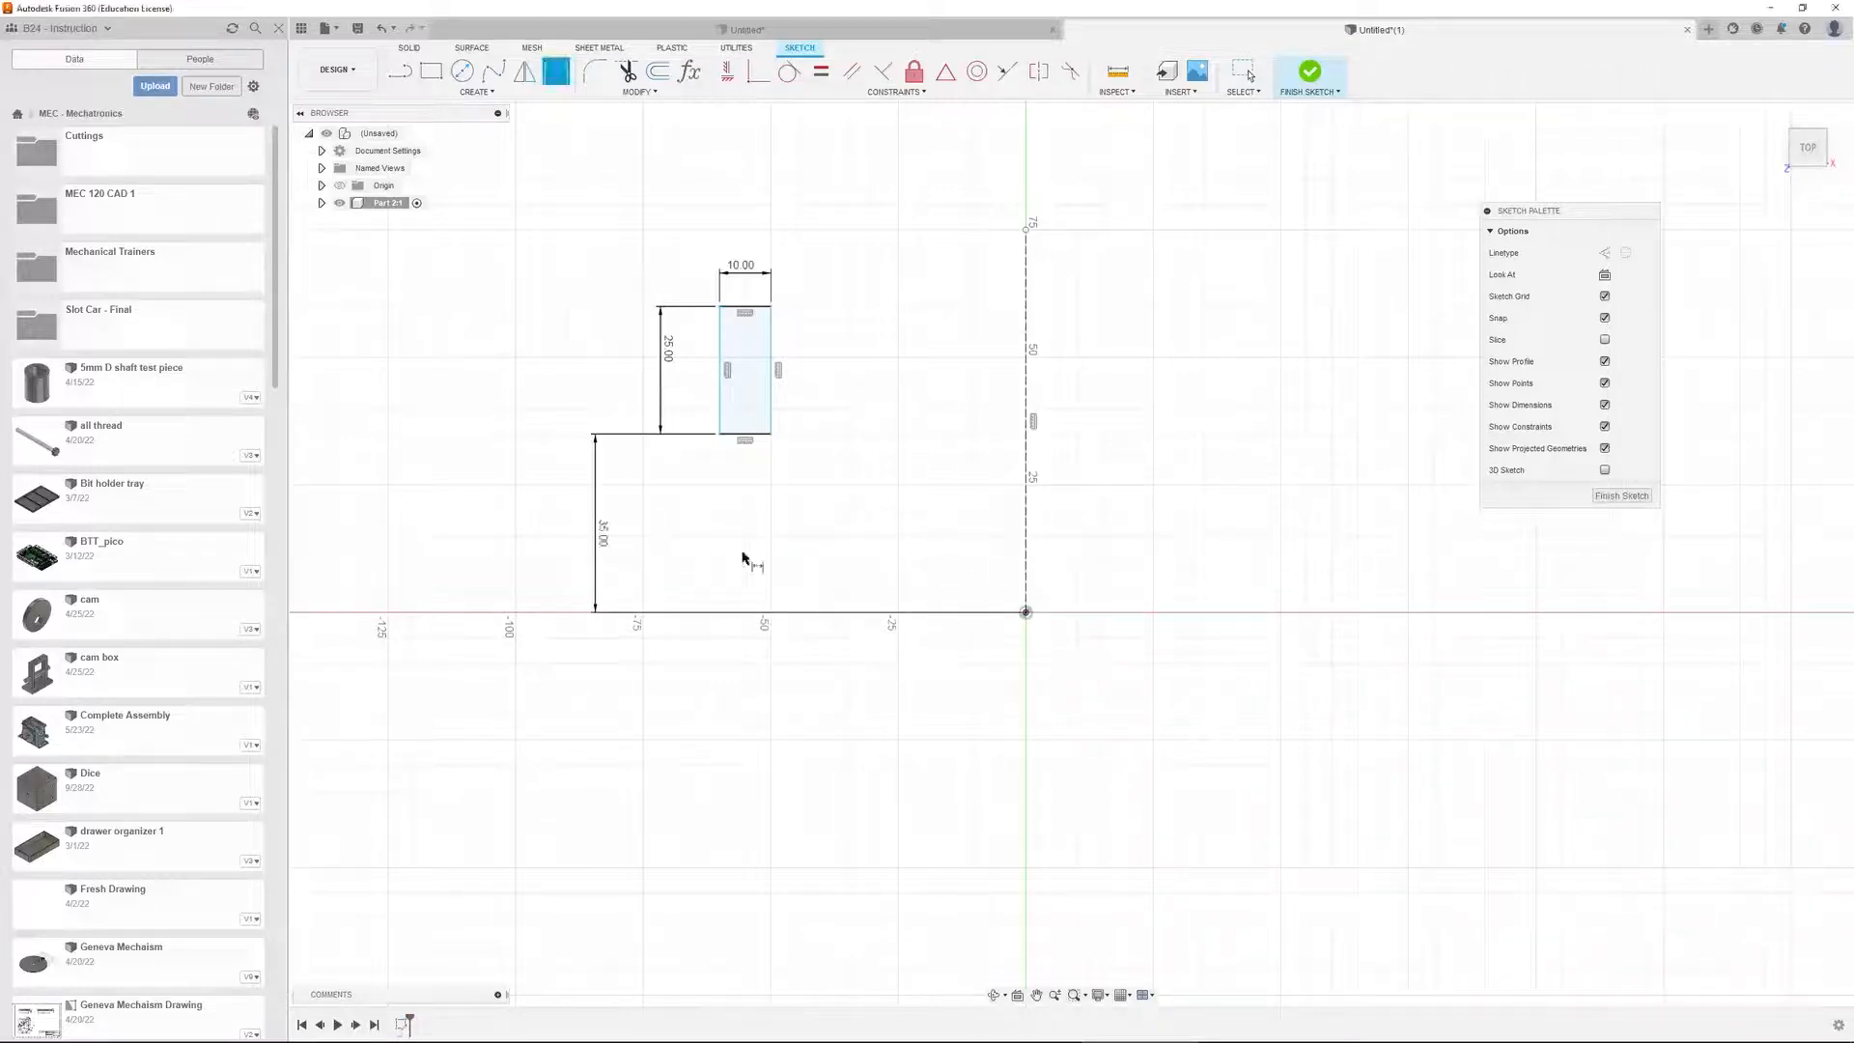
click(769, 394)
click(1026, 612)
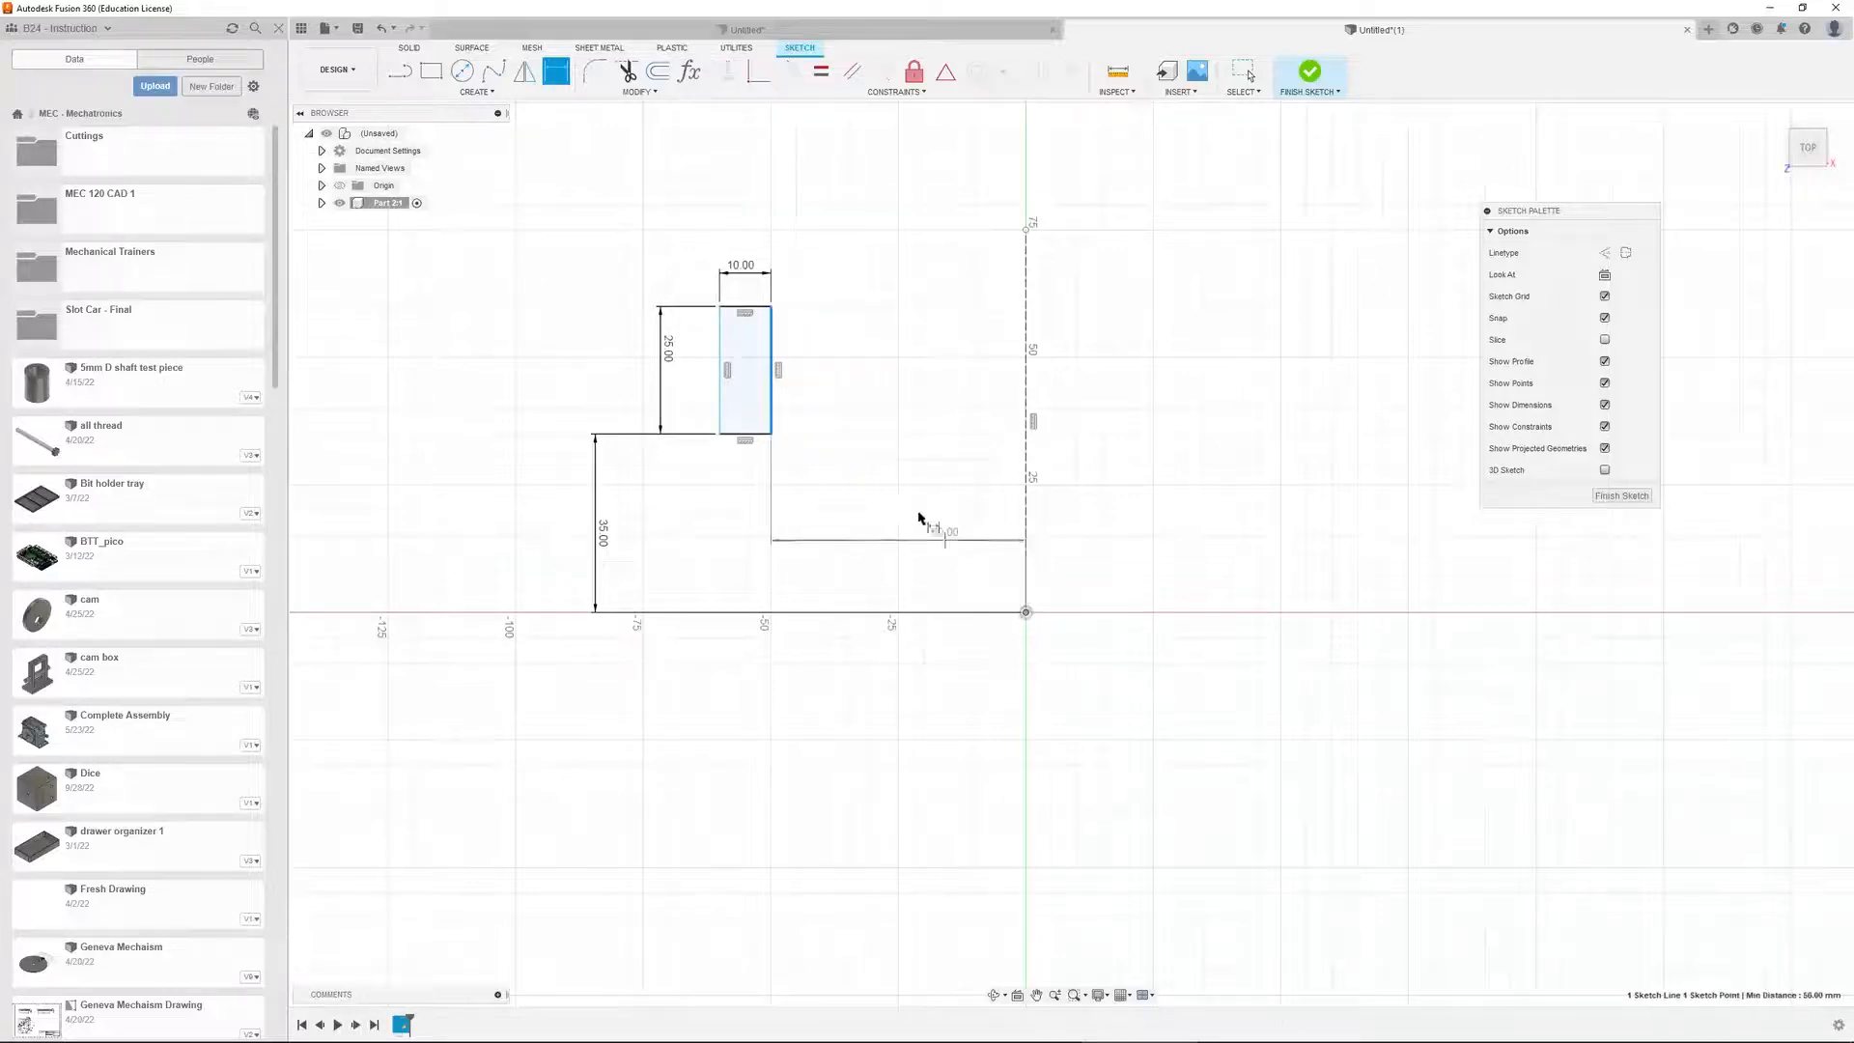
click(840, 444)
key(Return)
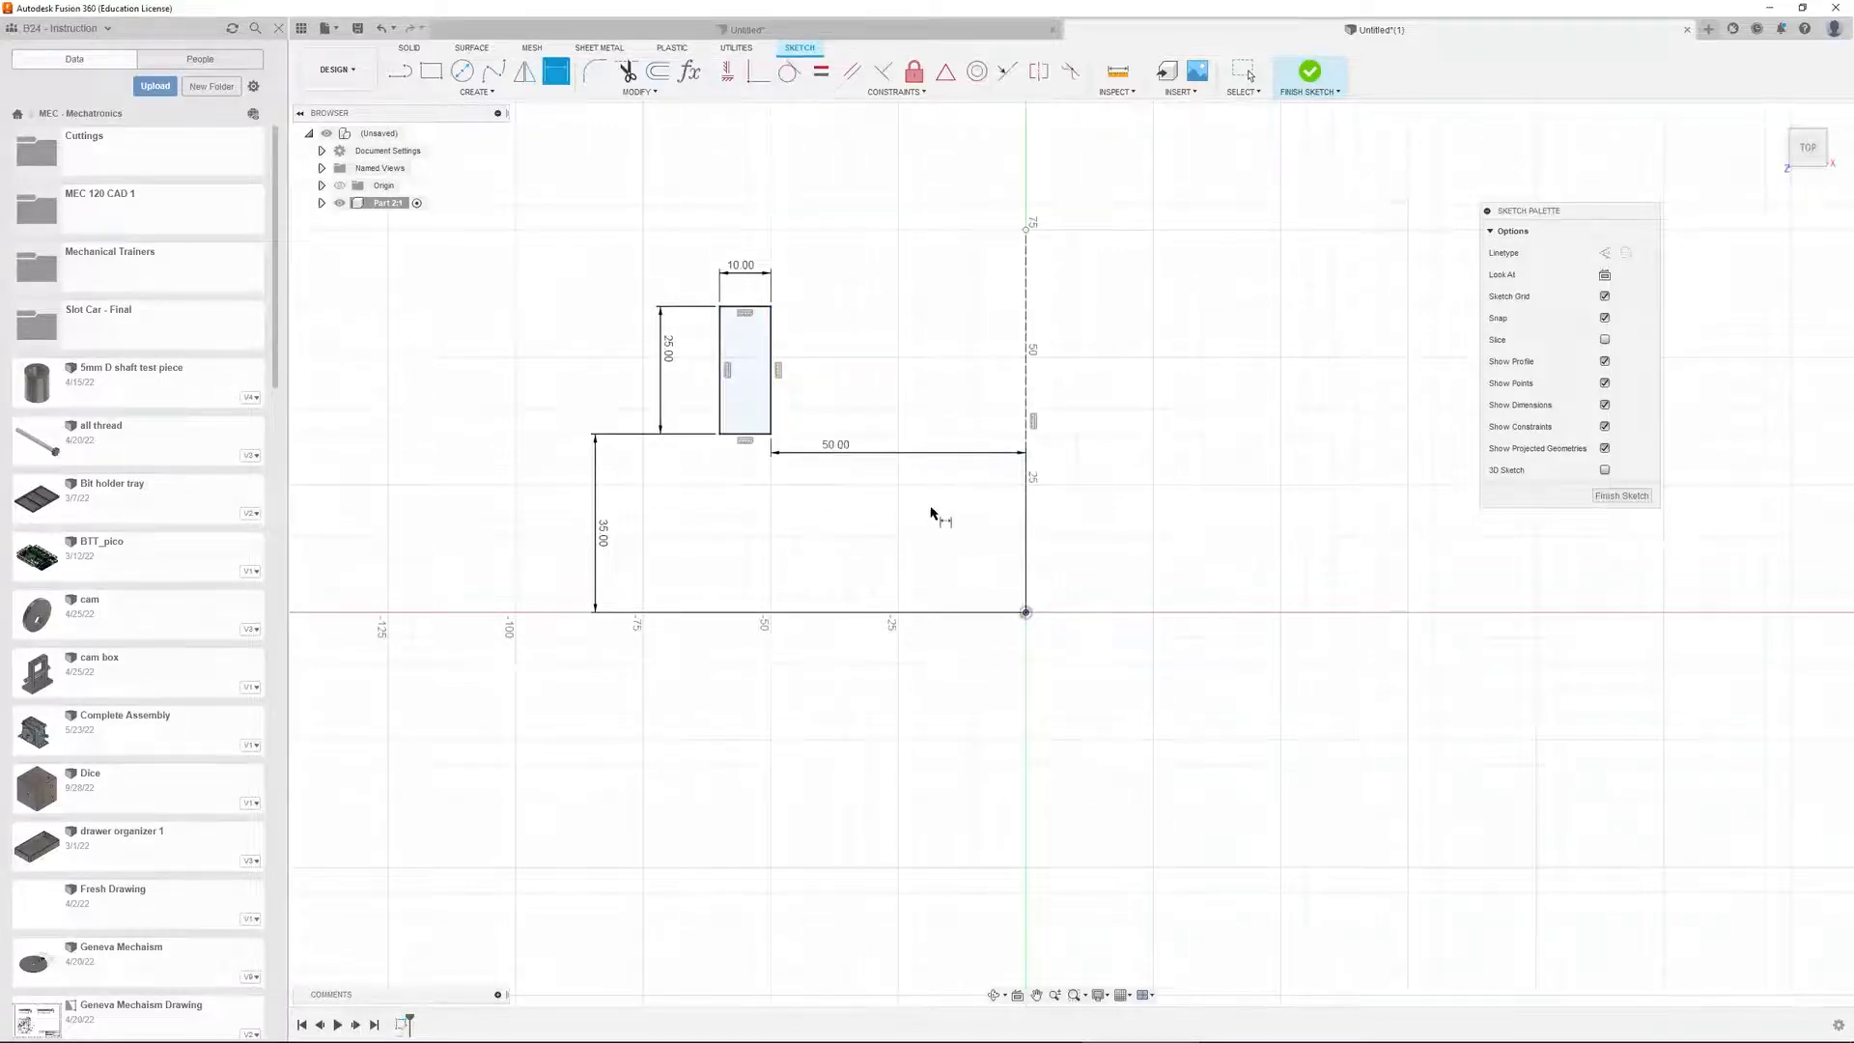
key(Escape)
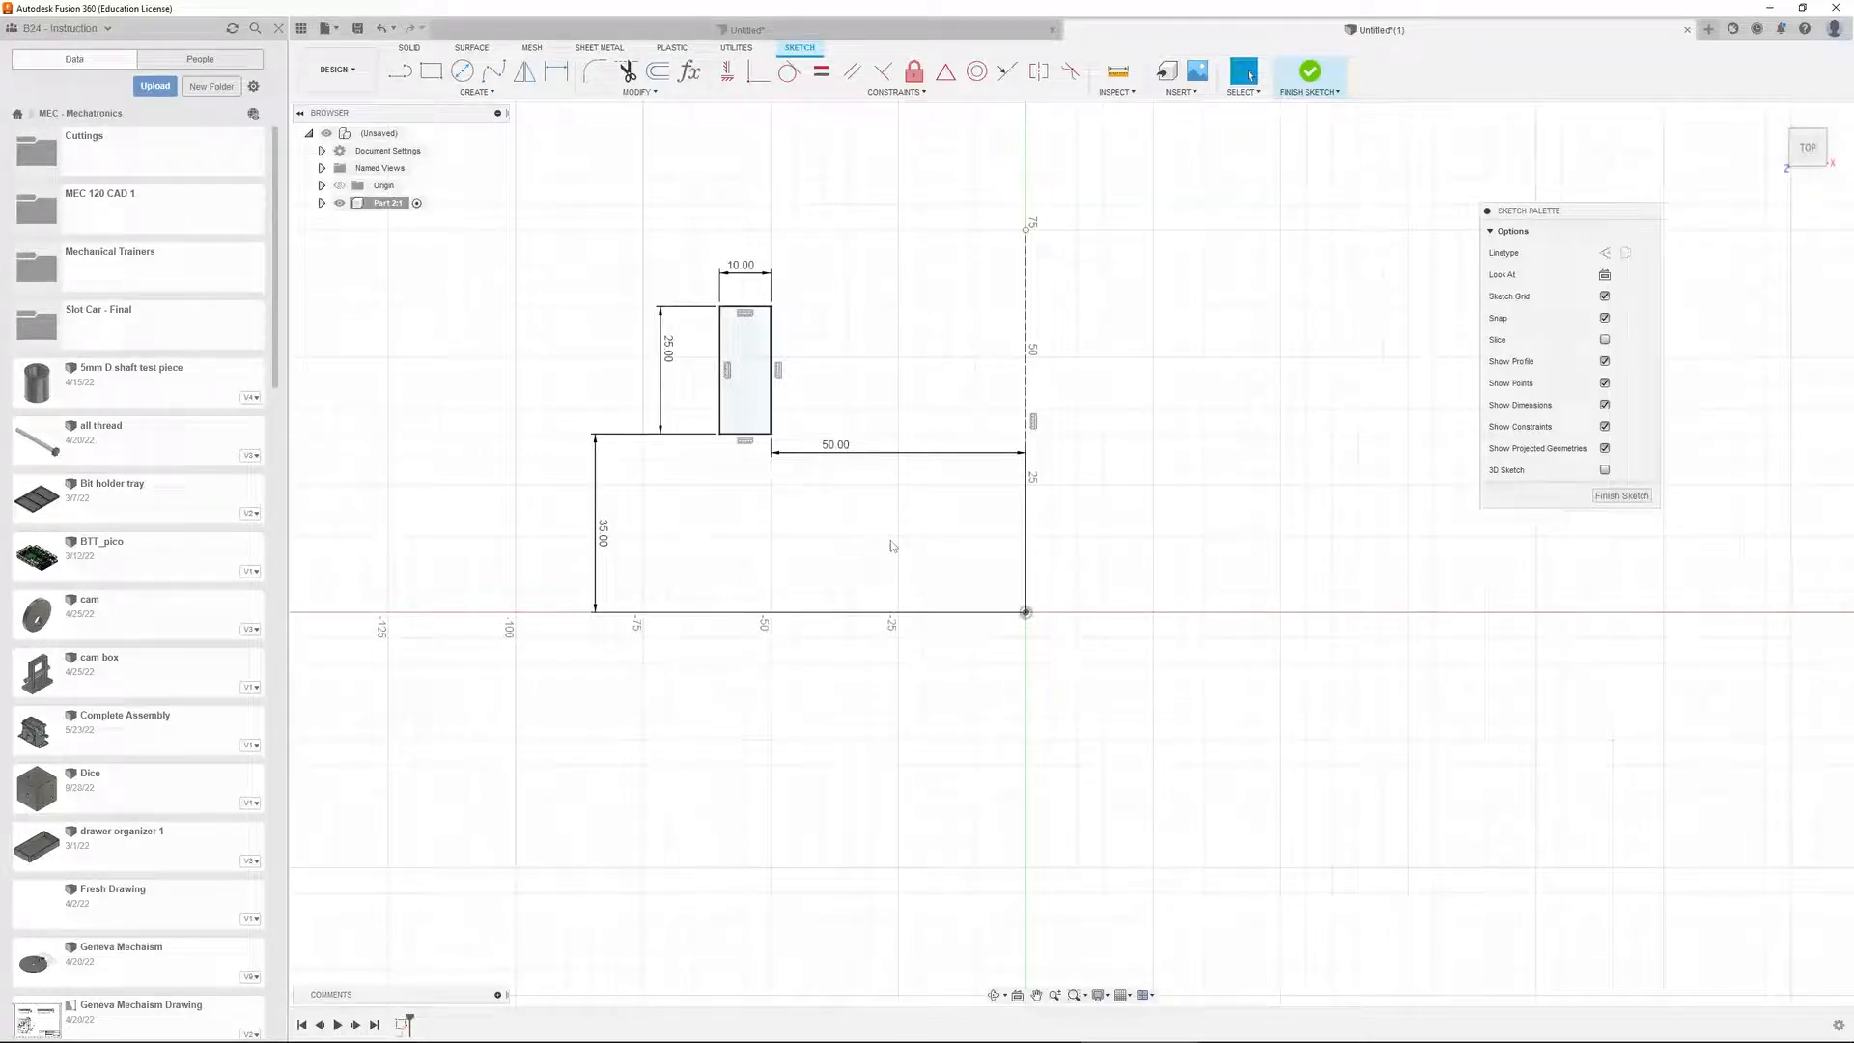
Mirror the rectangle's four sides across the vertical construction line
click(528, 72)
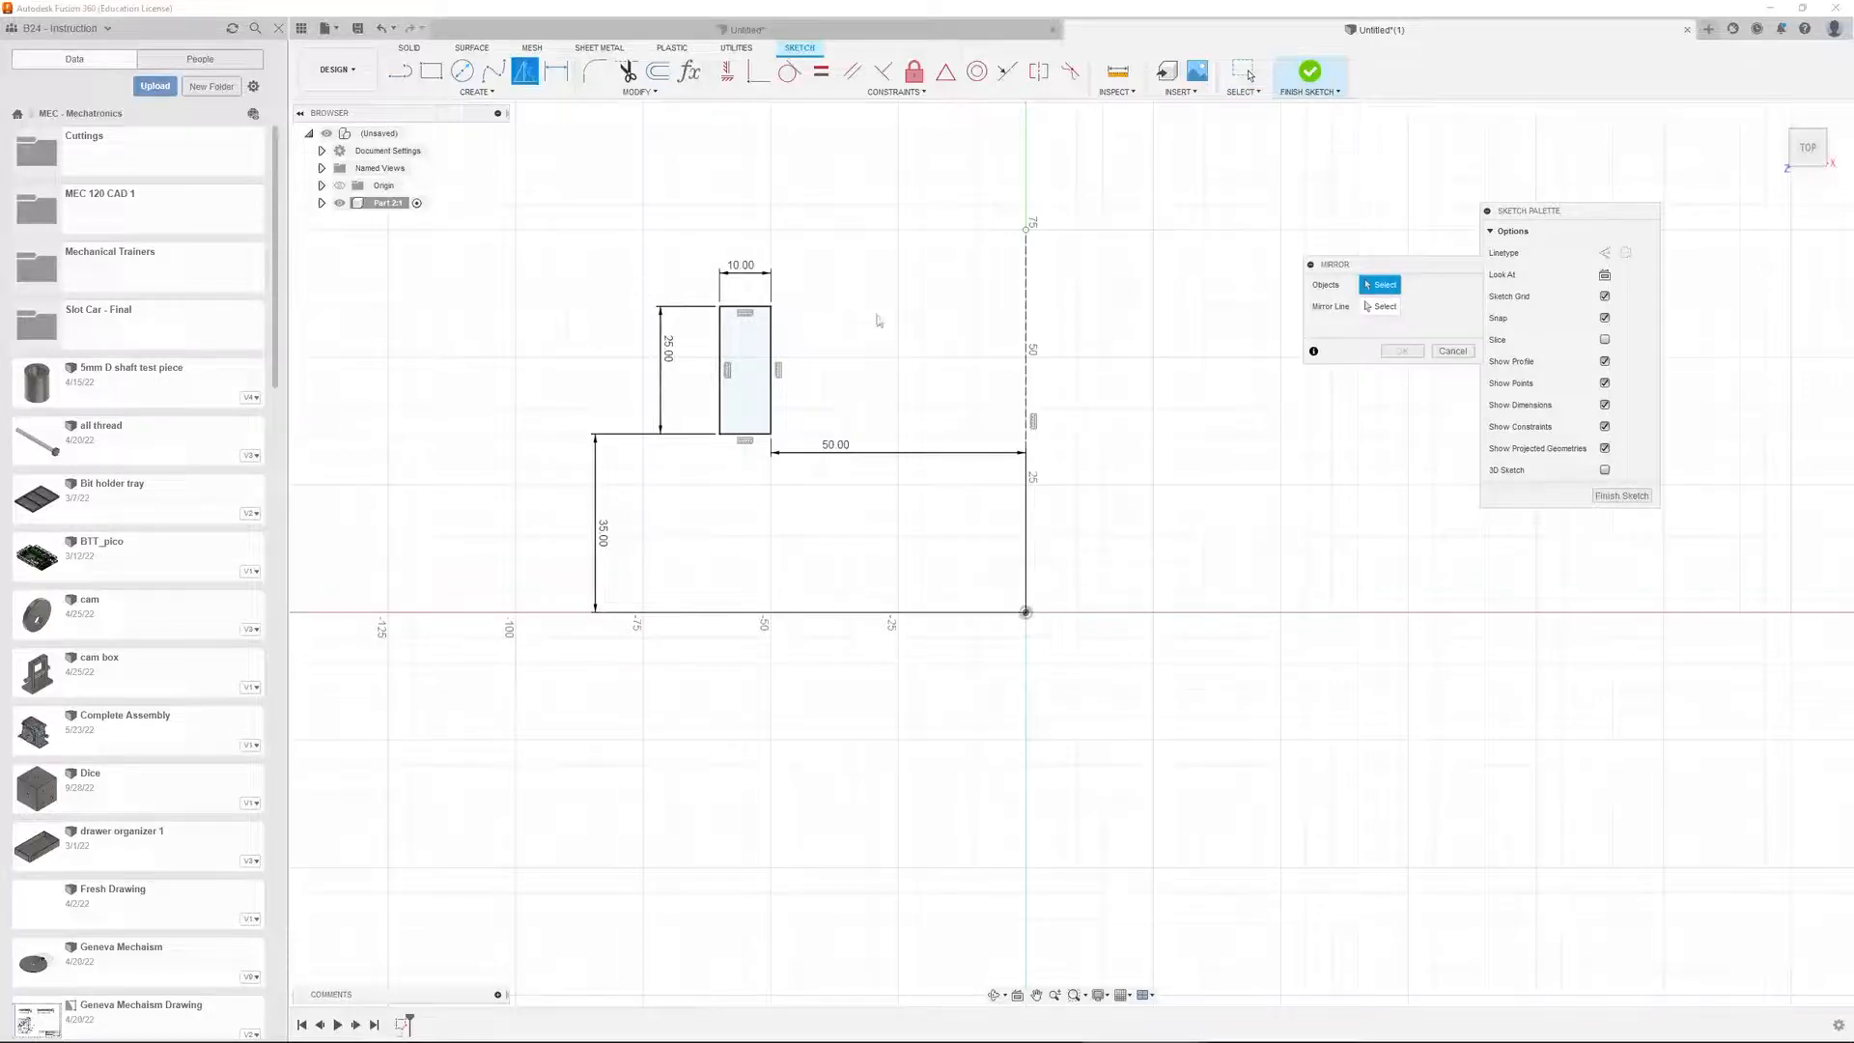
drag(1431, 276, 1257, 270)
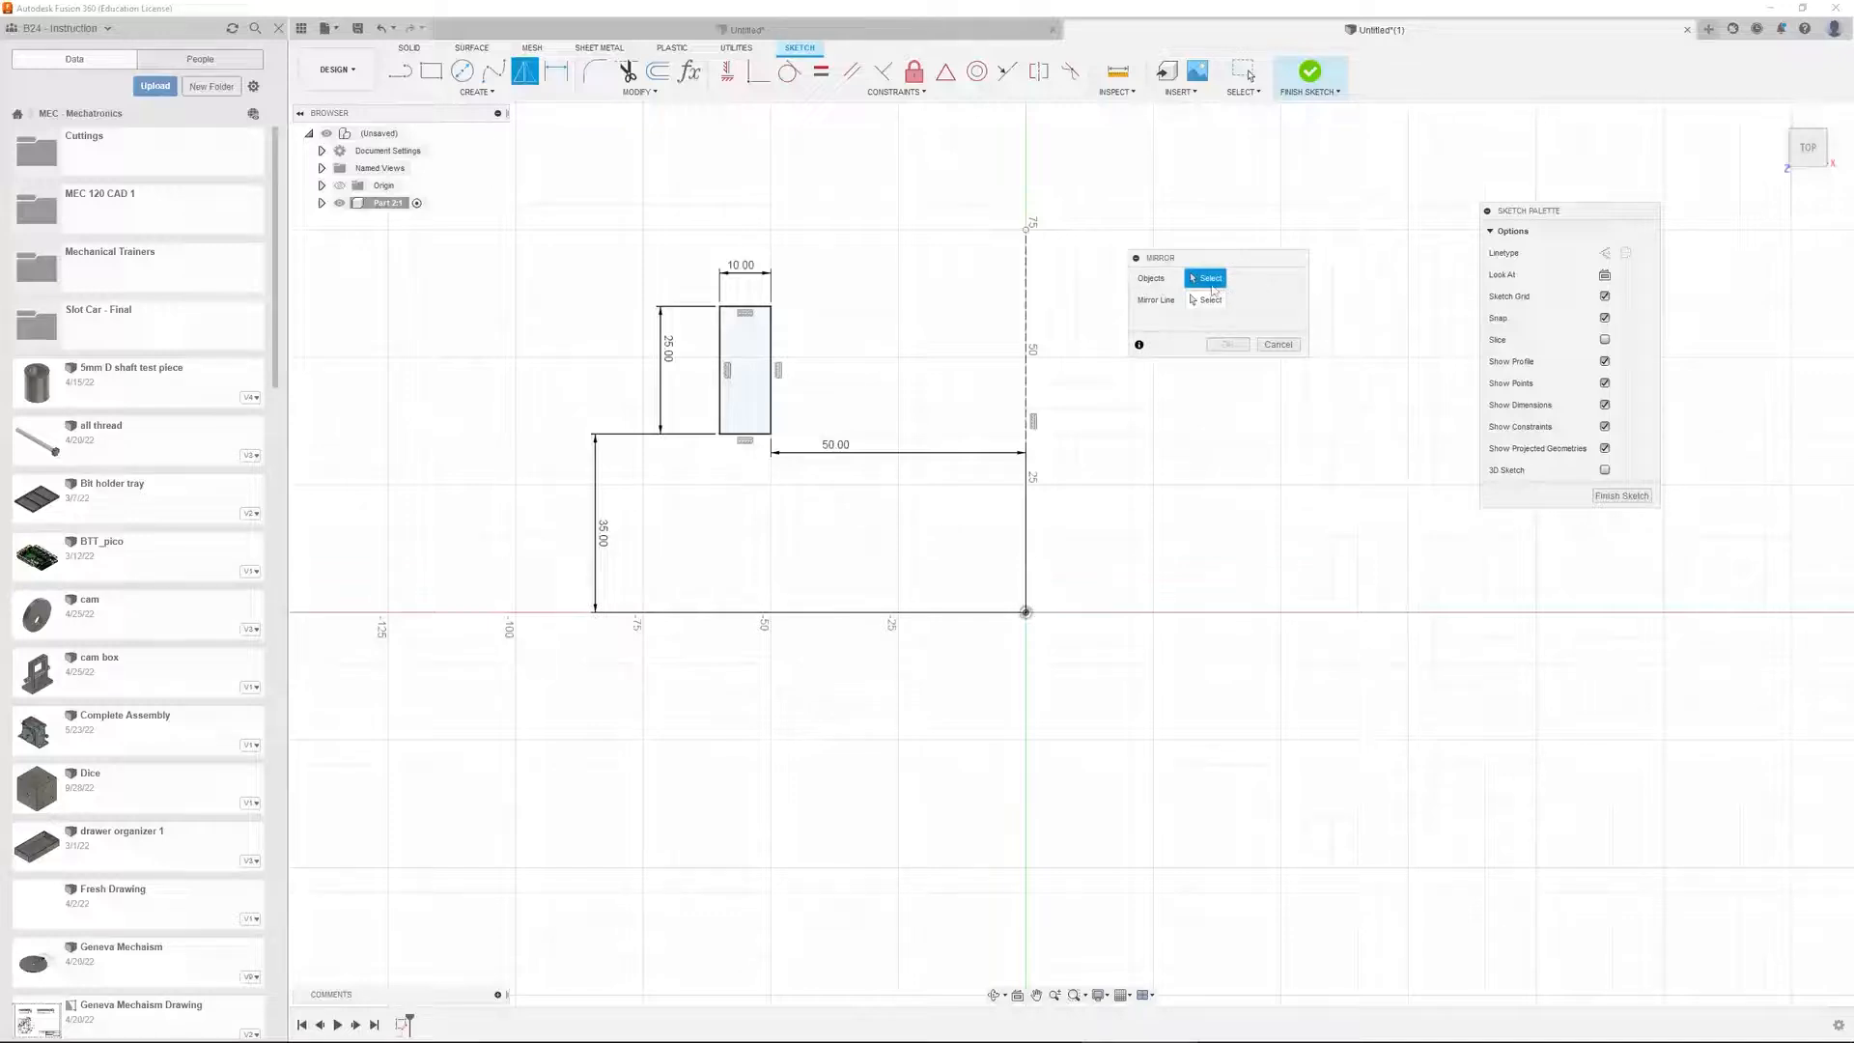
click(771, 338)
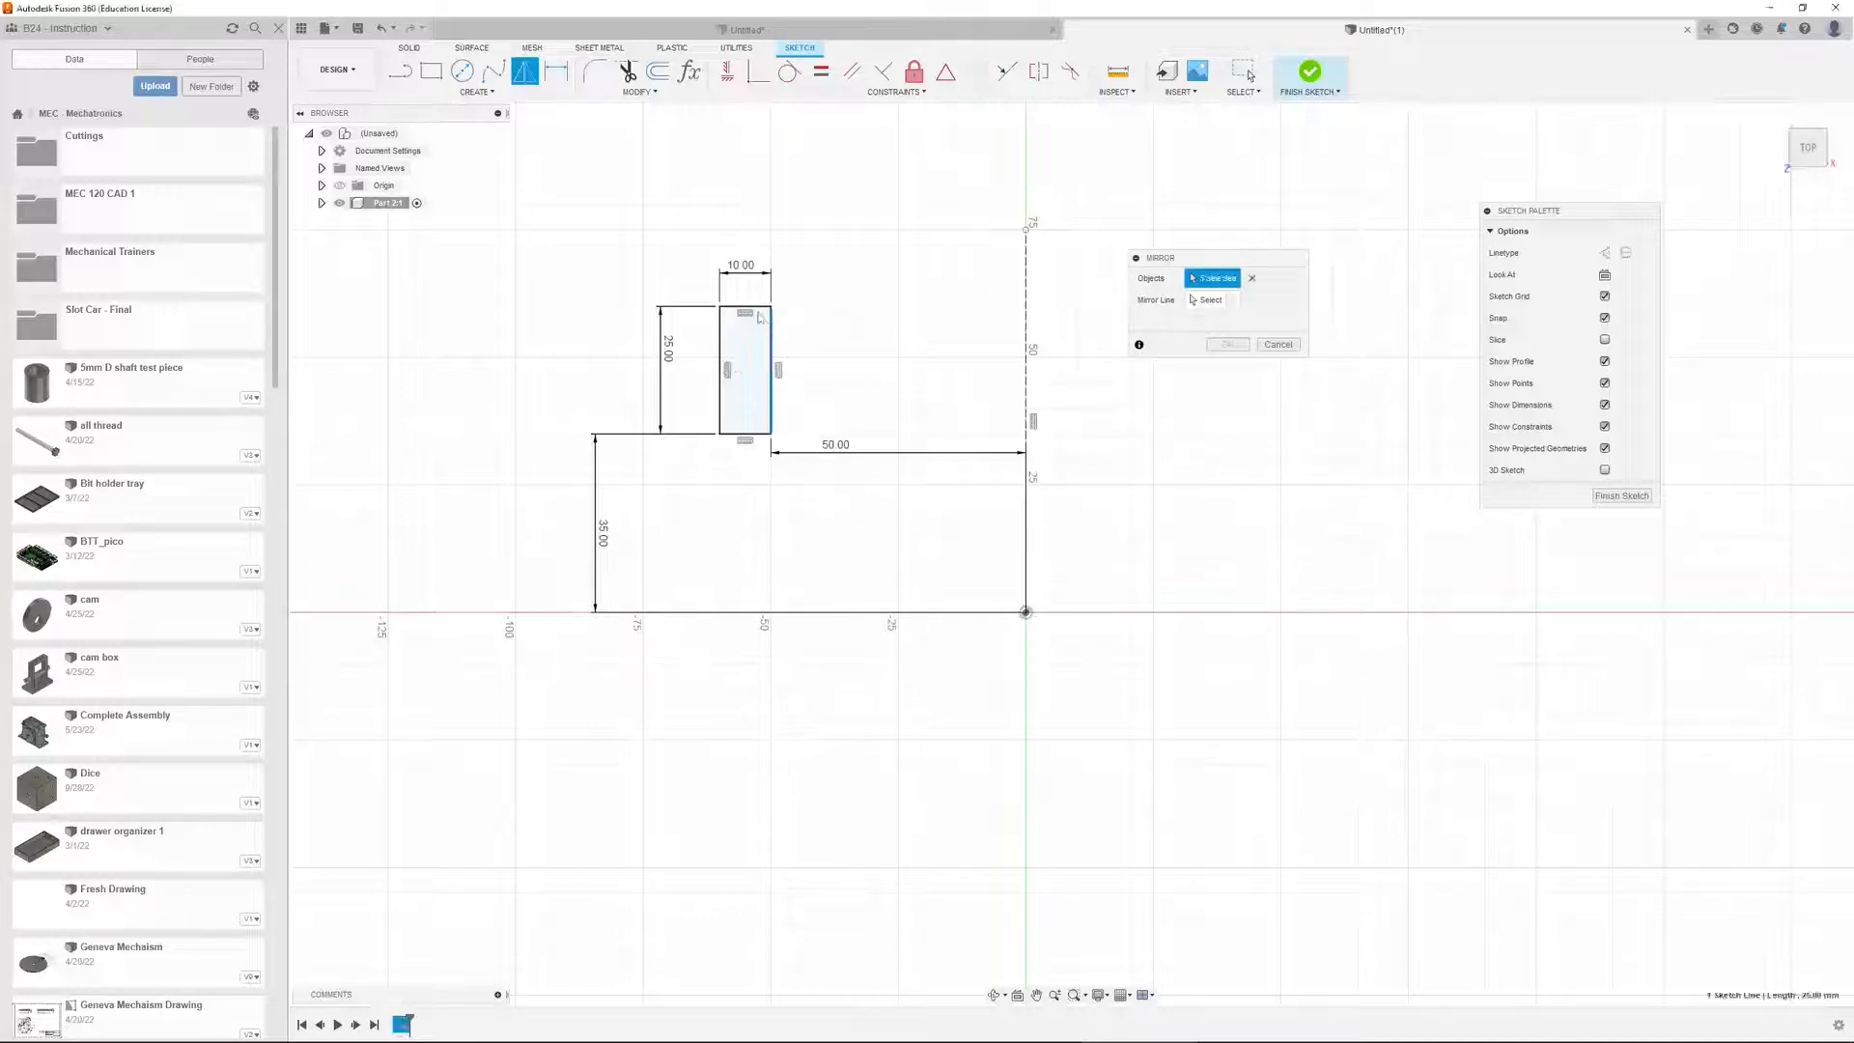
click(758, 310)
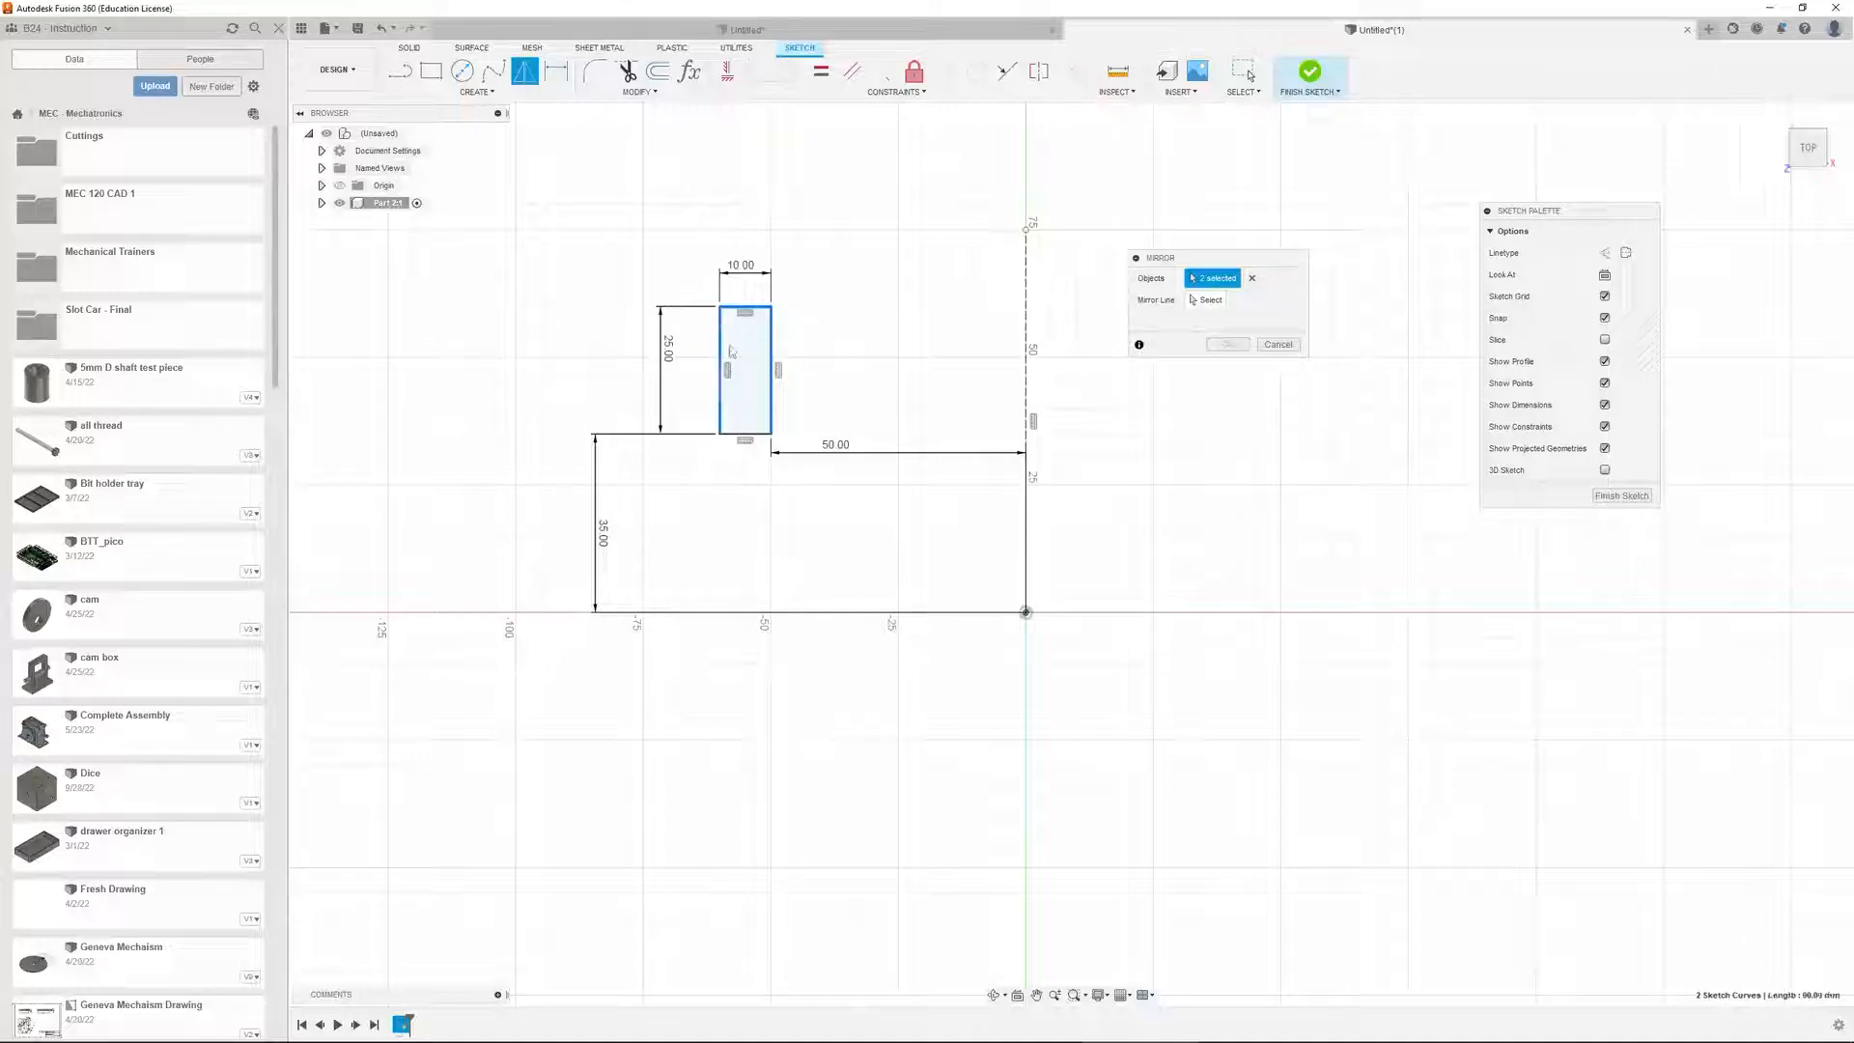
click(757, 436)
click(1206, 300)
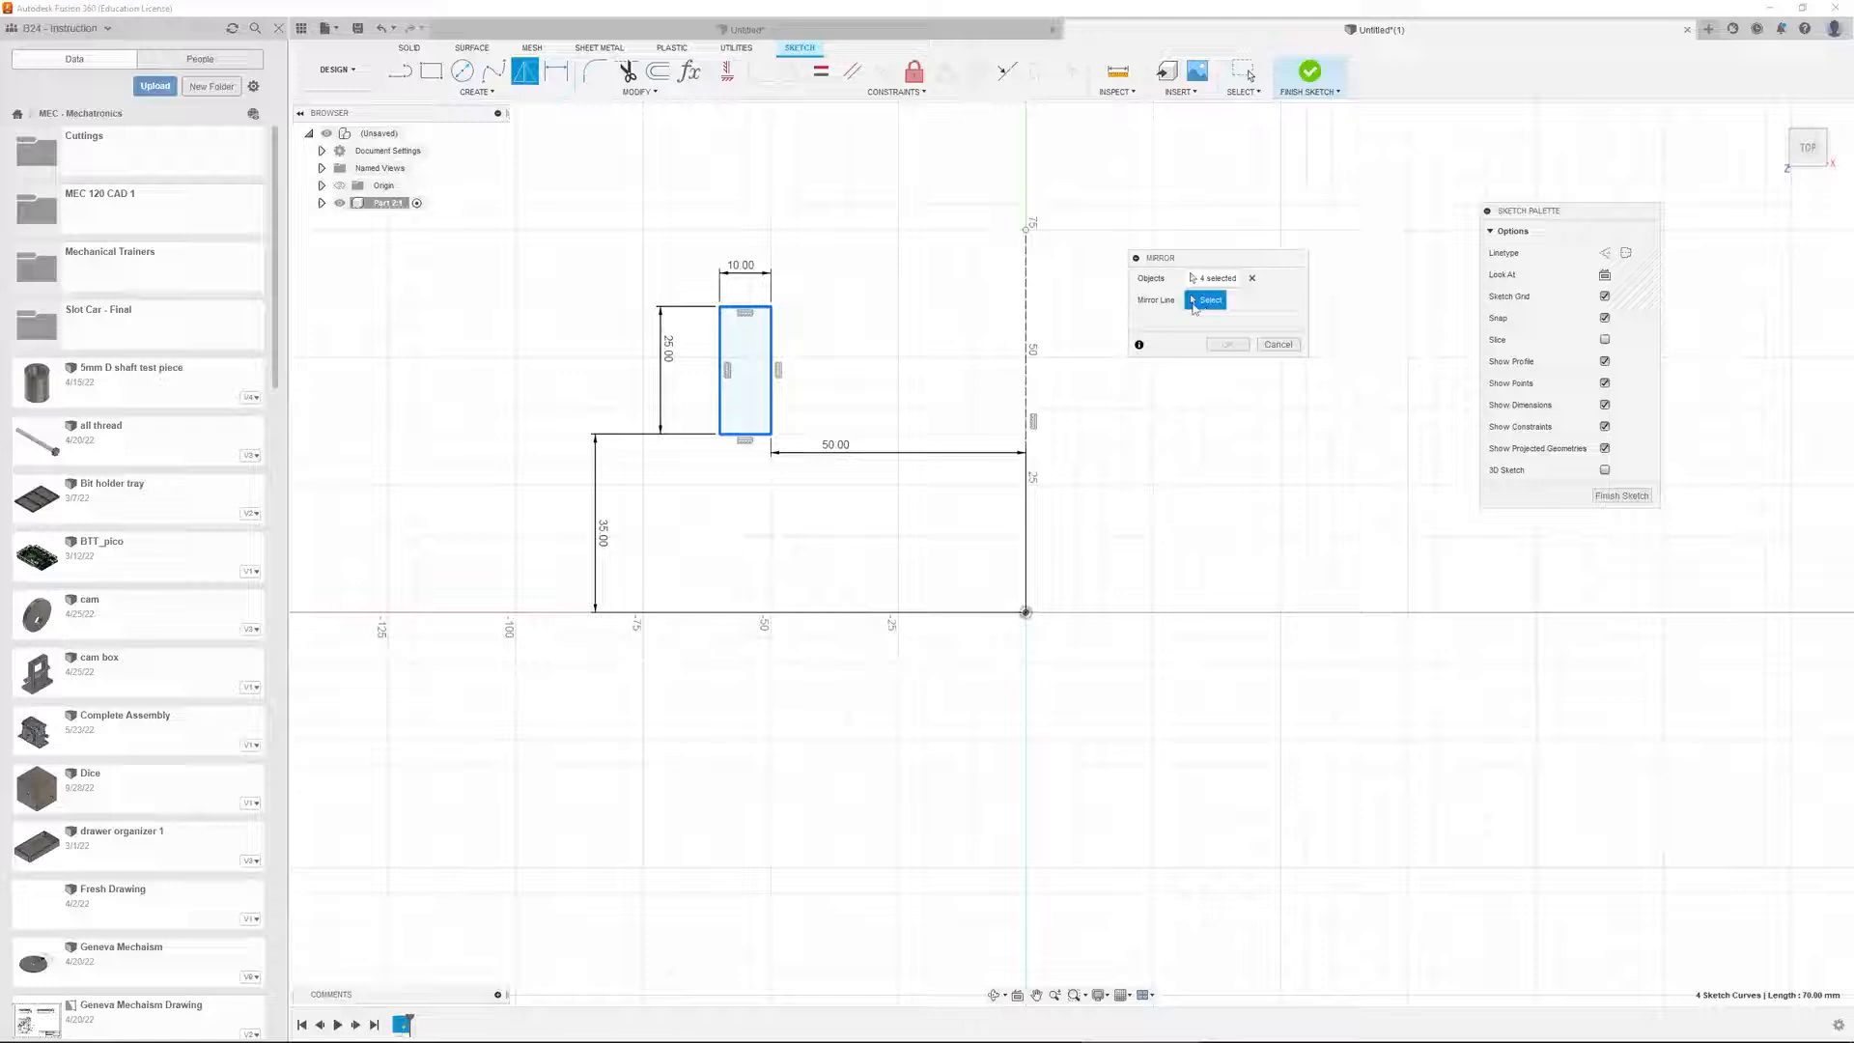
right_click(955, 330)
click(993, 206)
click(1026, 298)
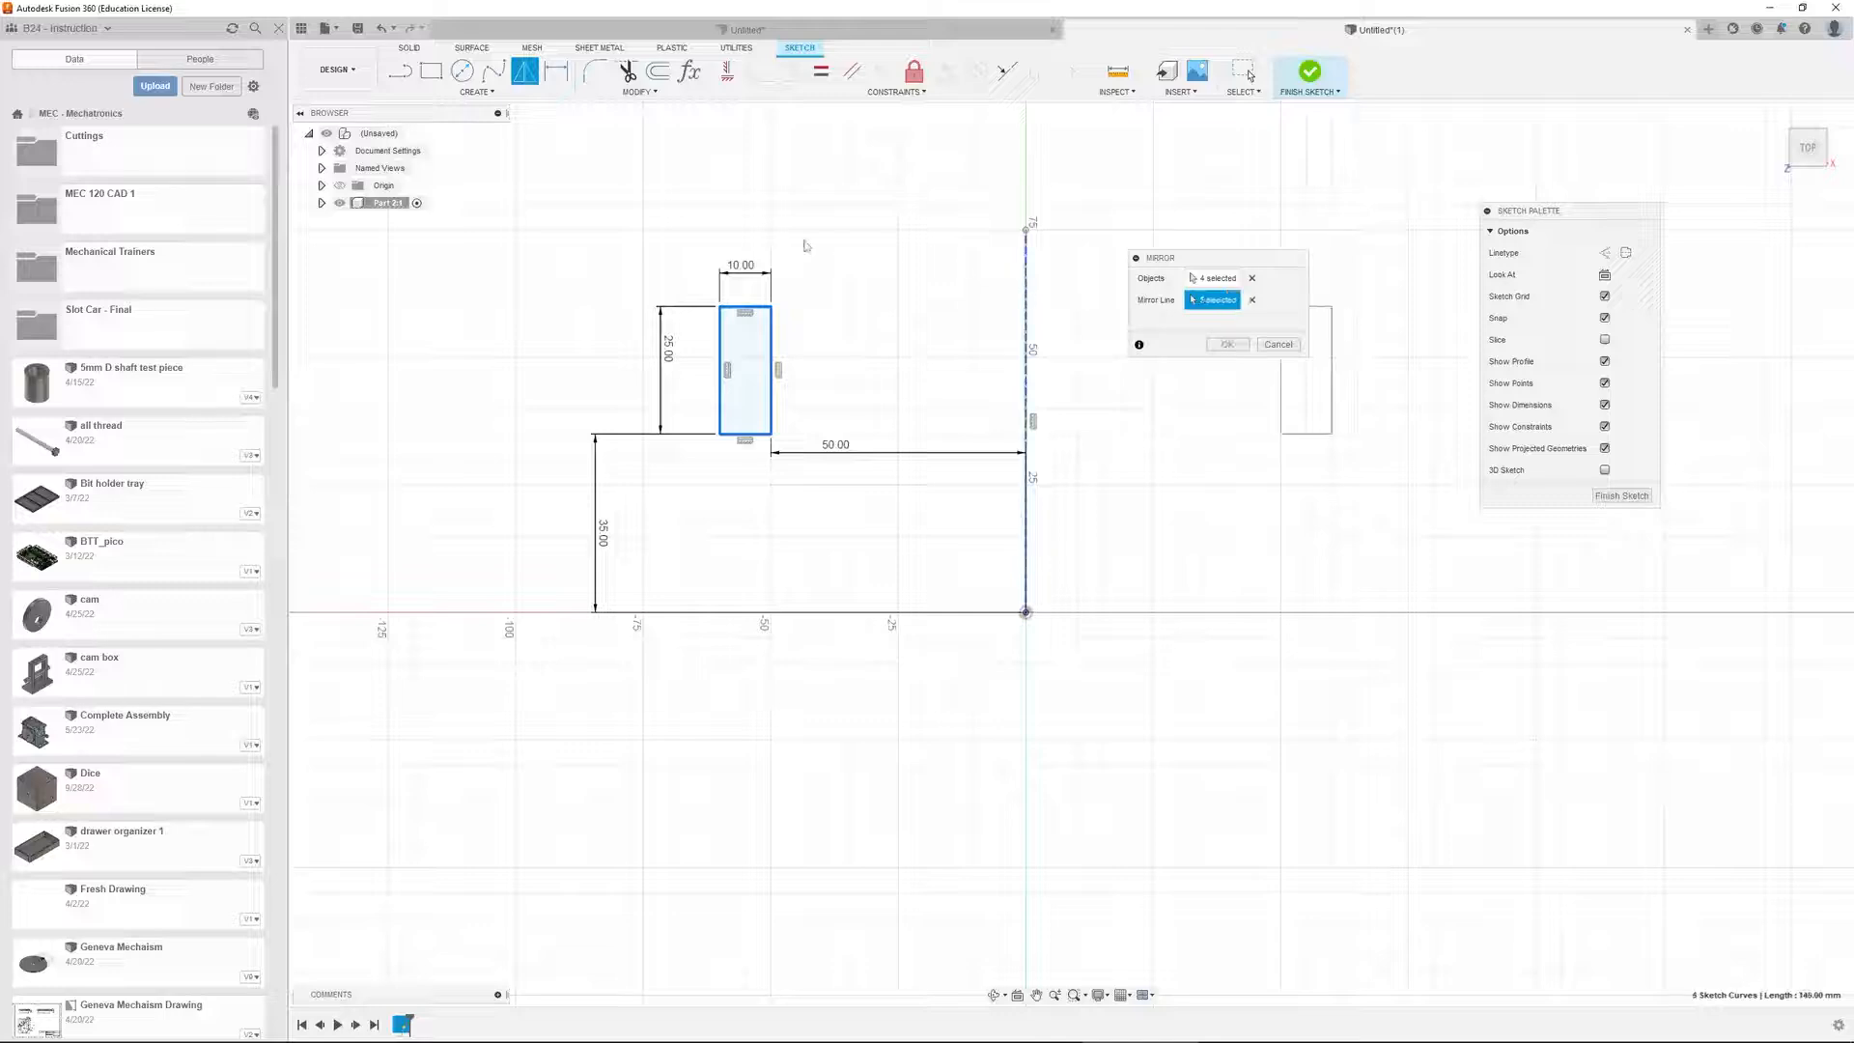
drag(1169, 258, 833, 203)
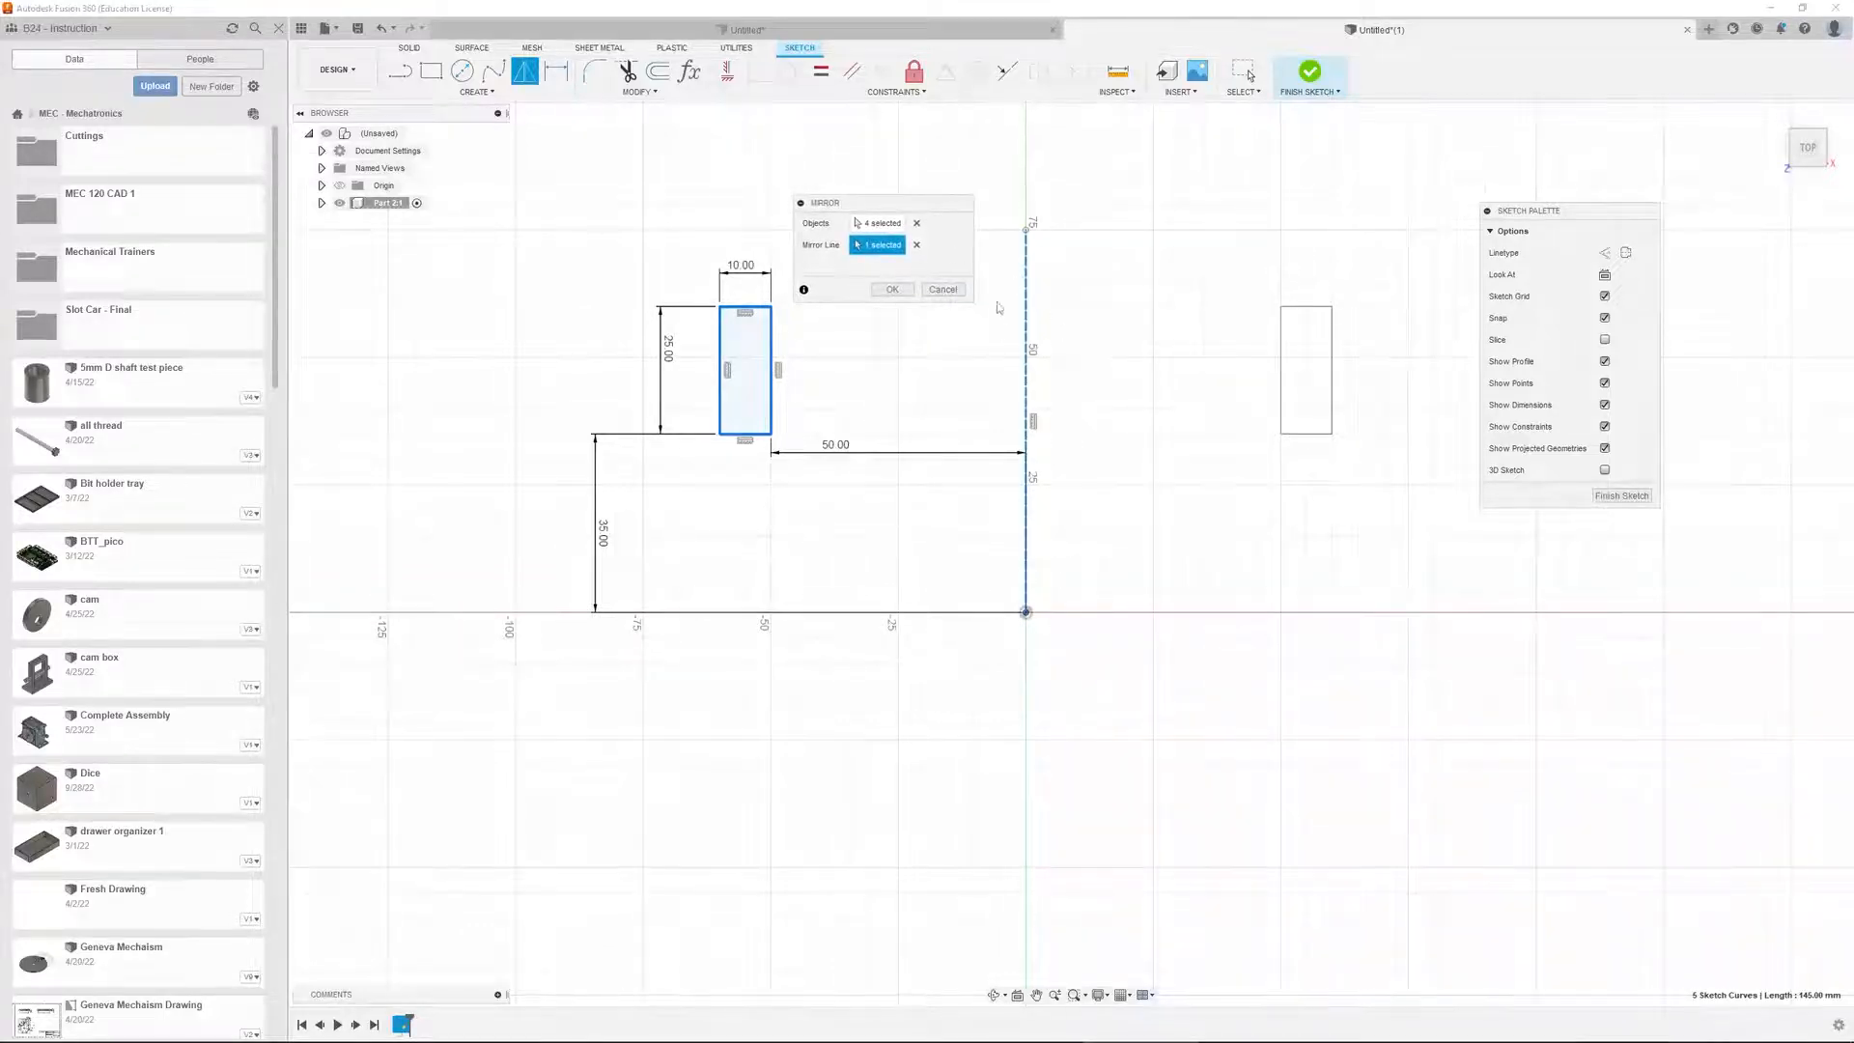
click(893, 290)
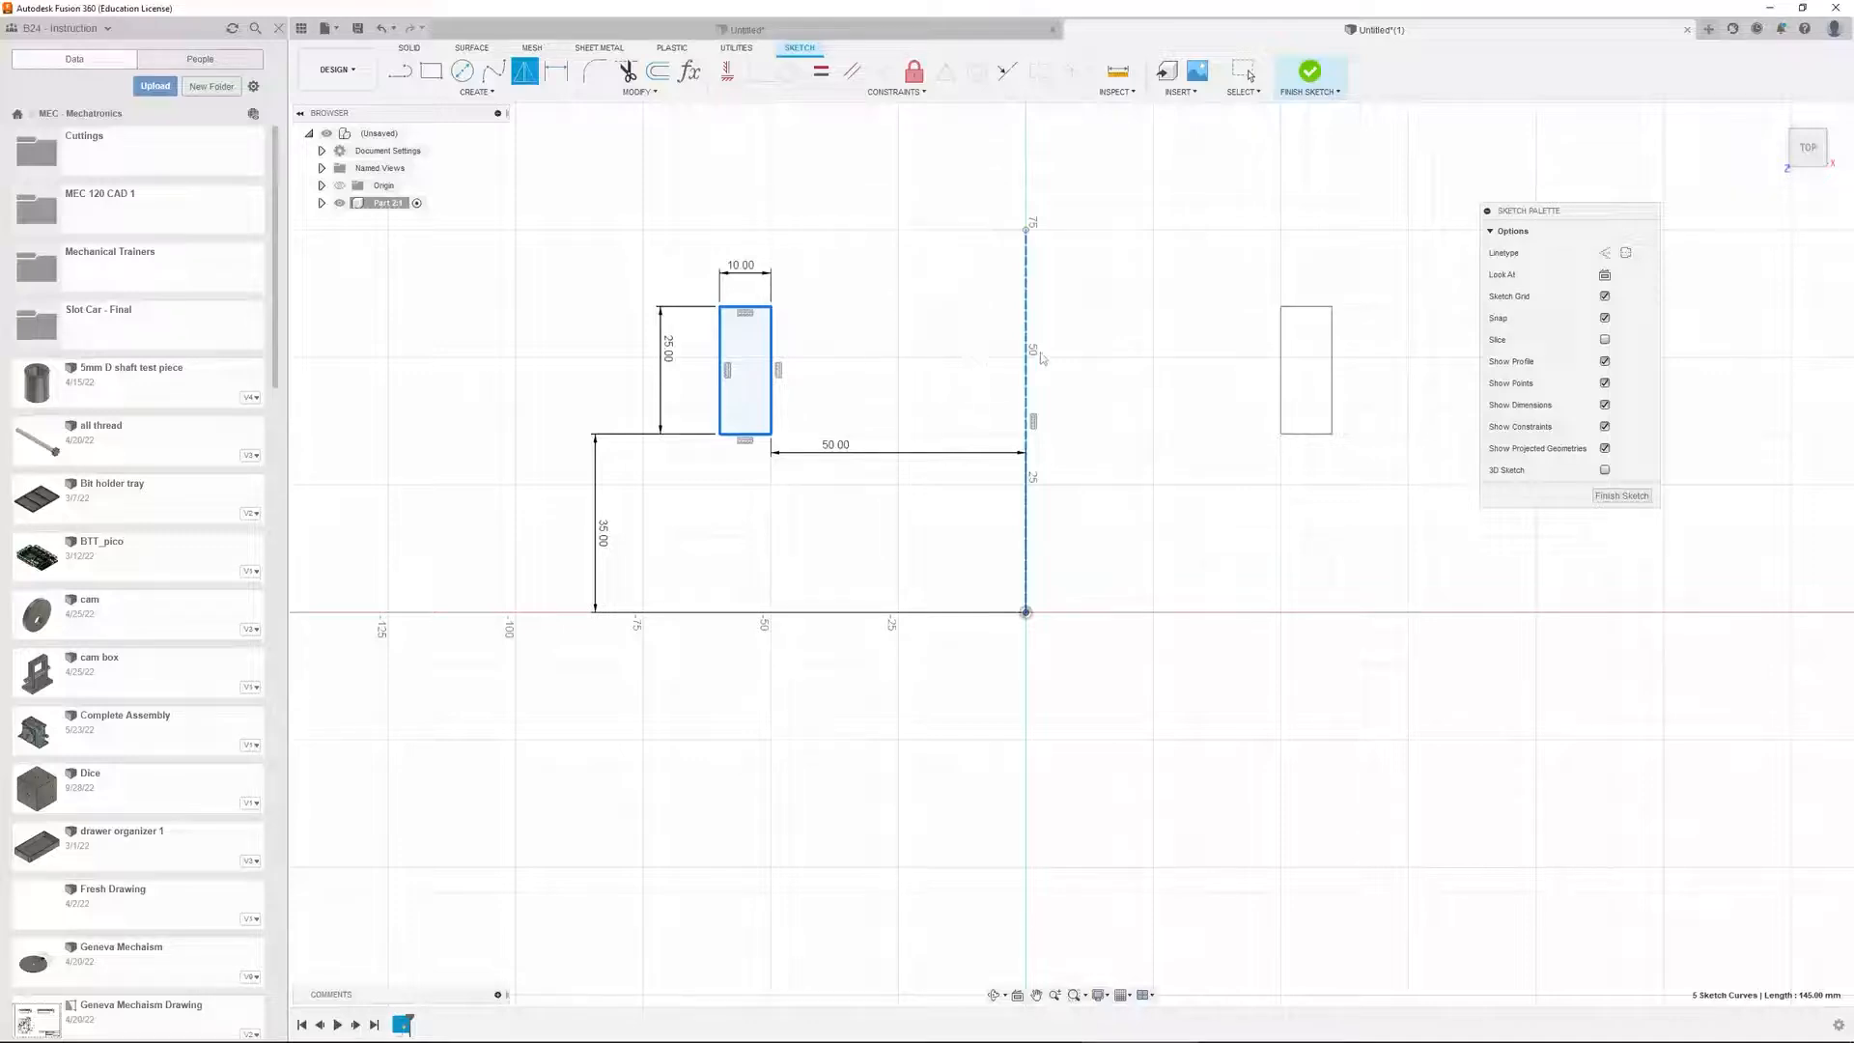
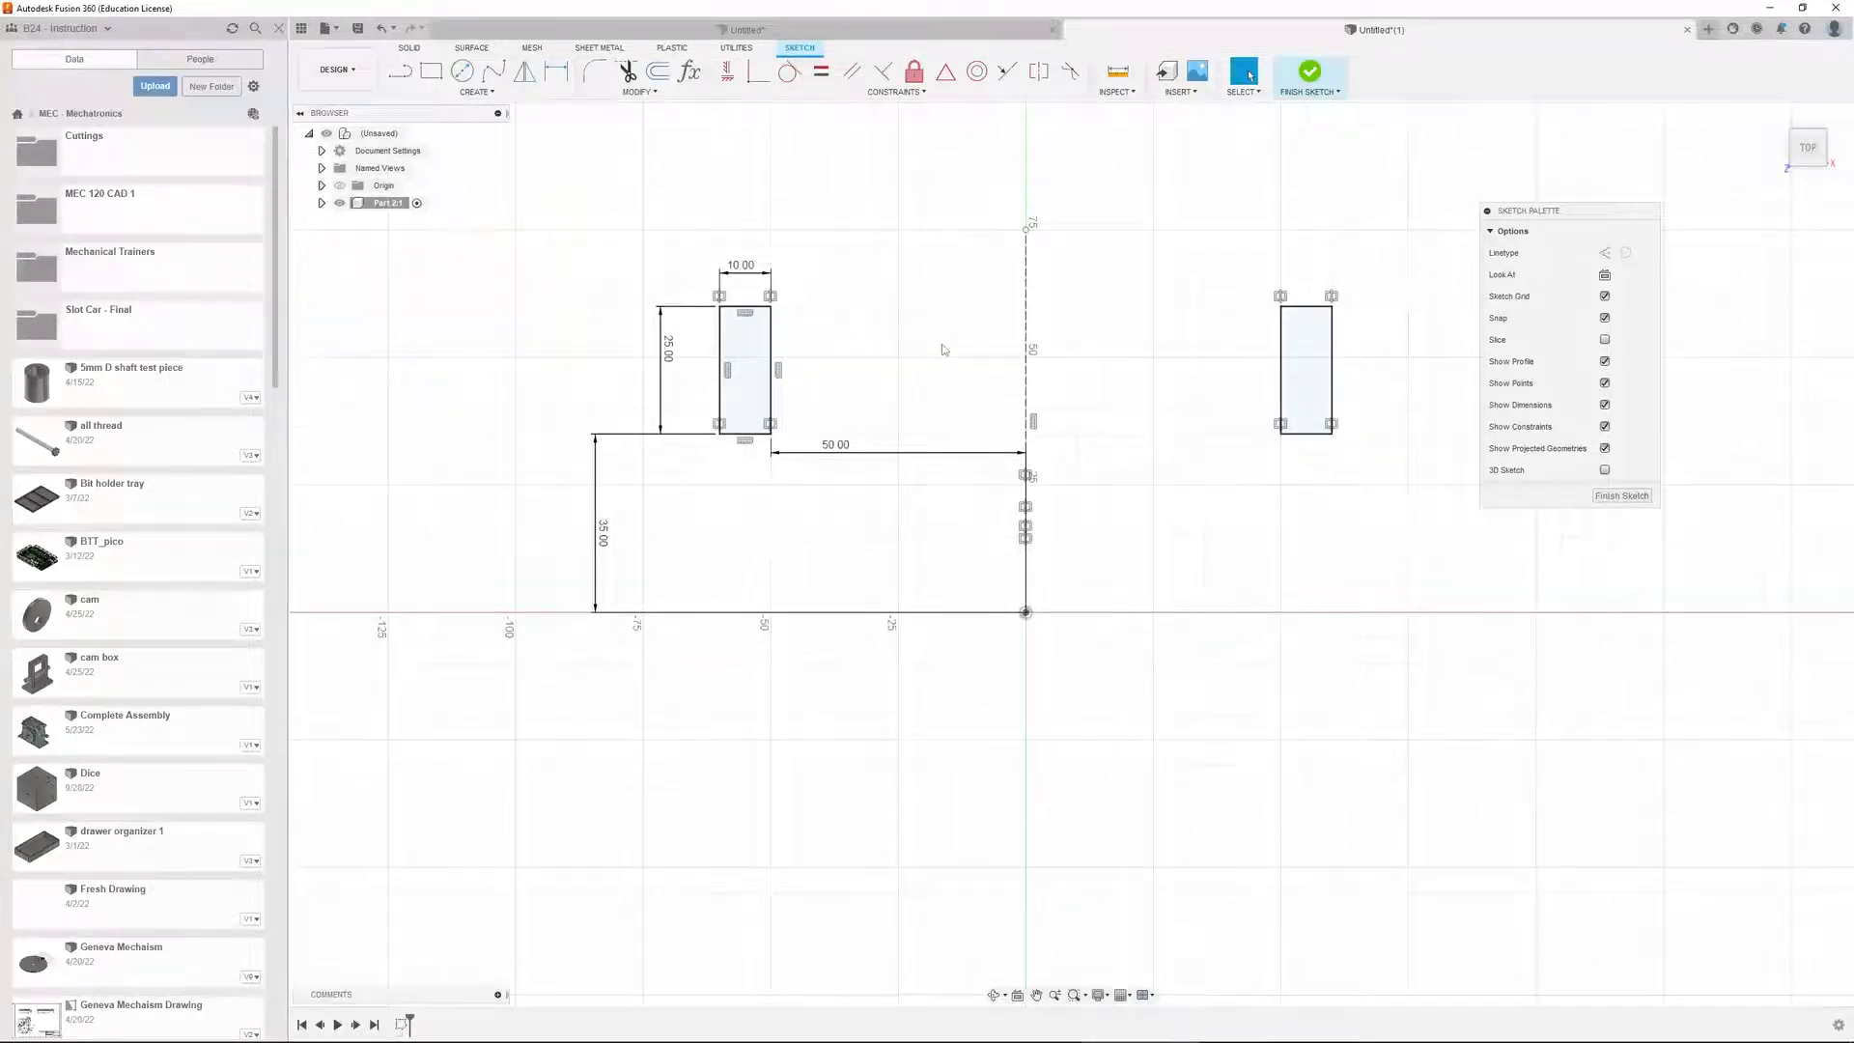
Measure the distance between the facing inner edges of the original and mirrored rectangles
click(1117, 71)
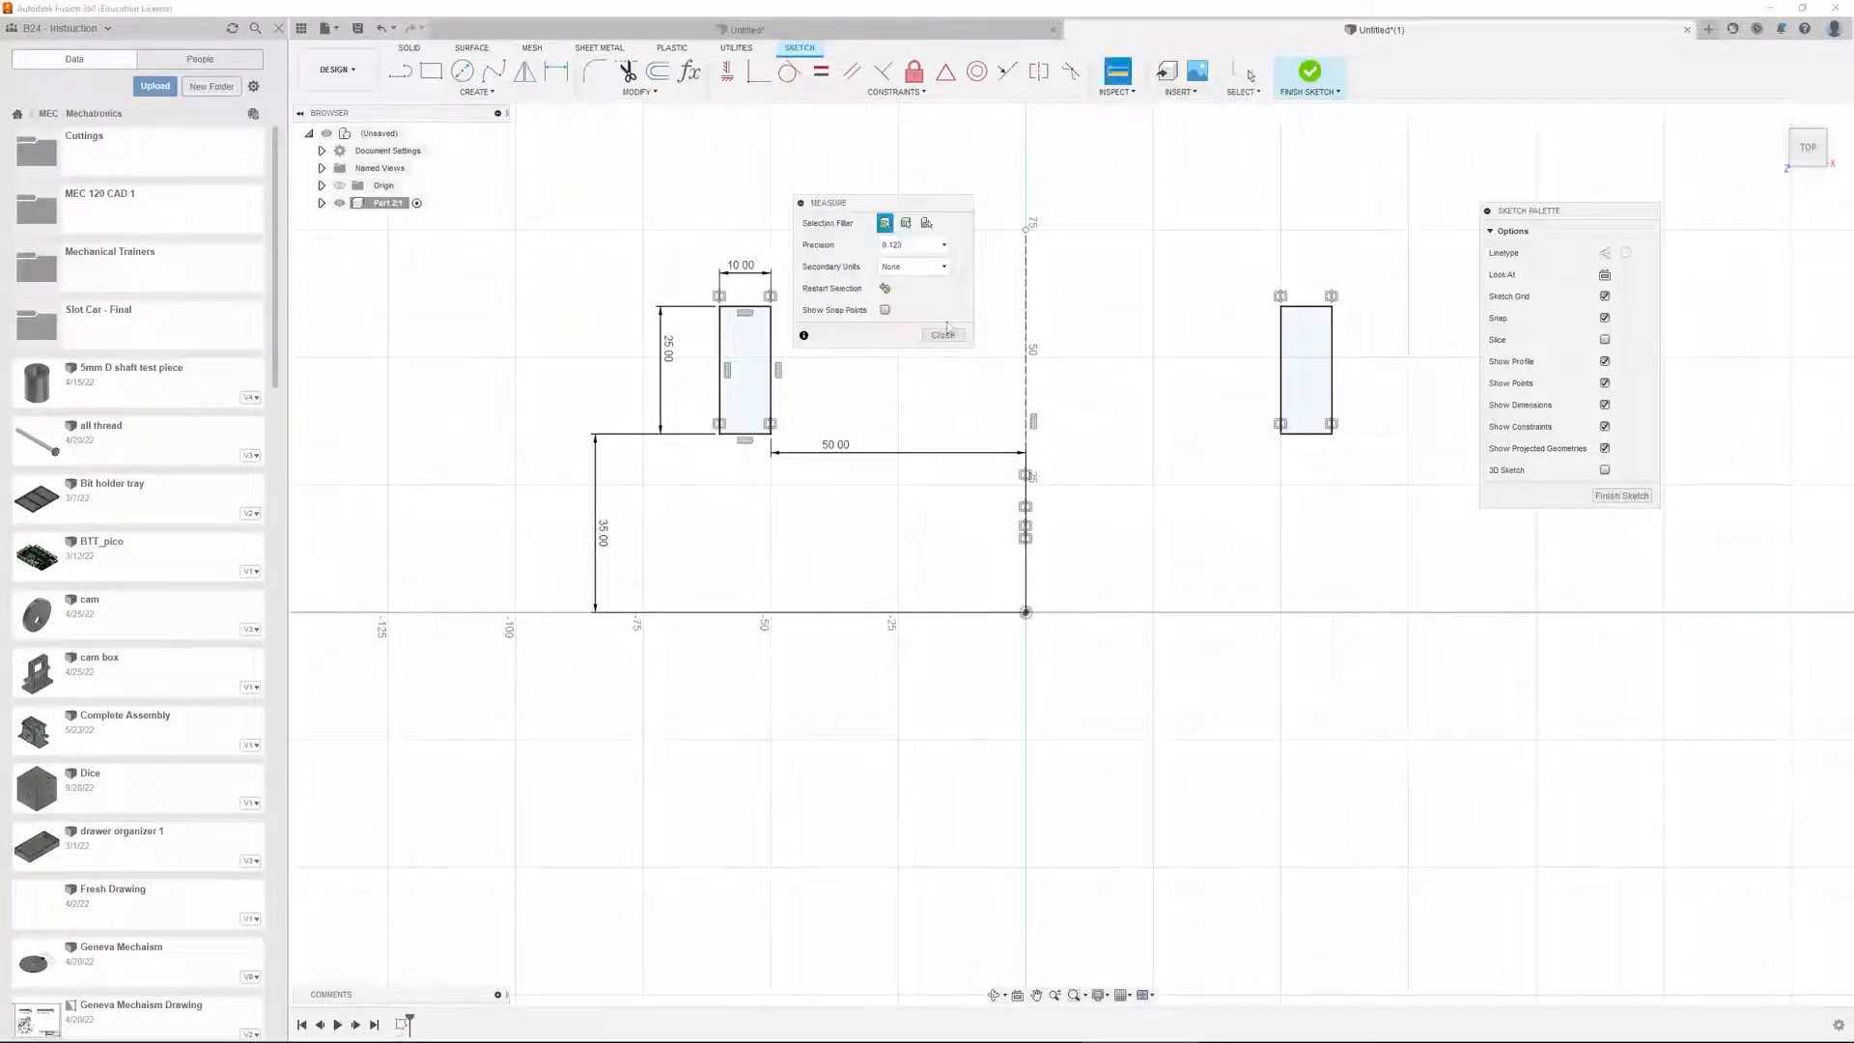
click(772, 372)
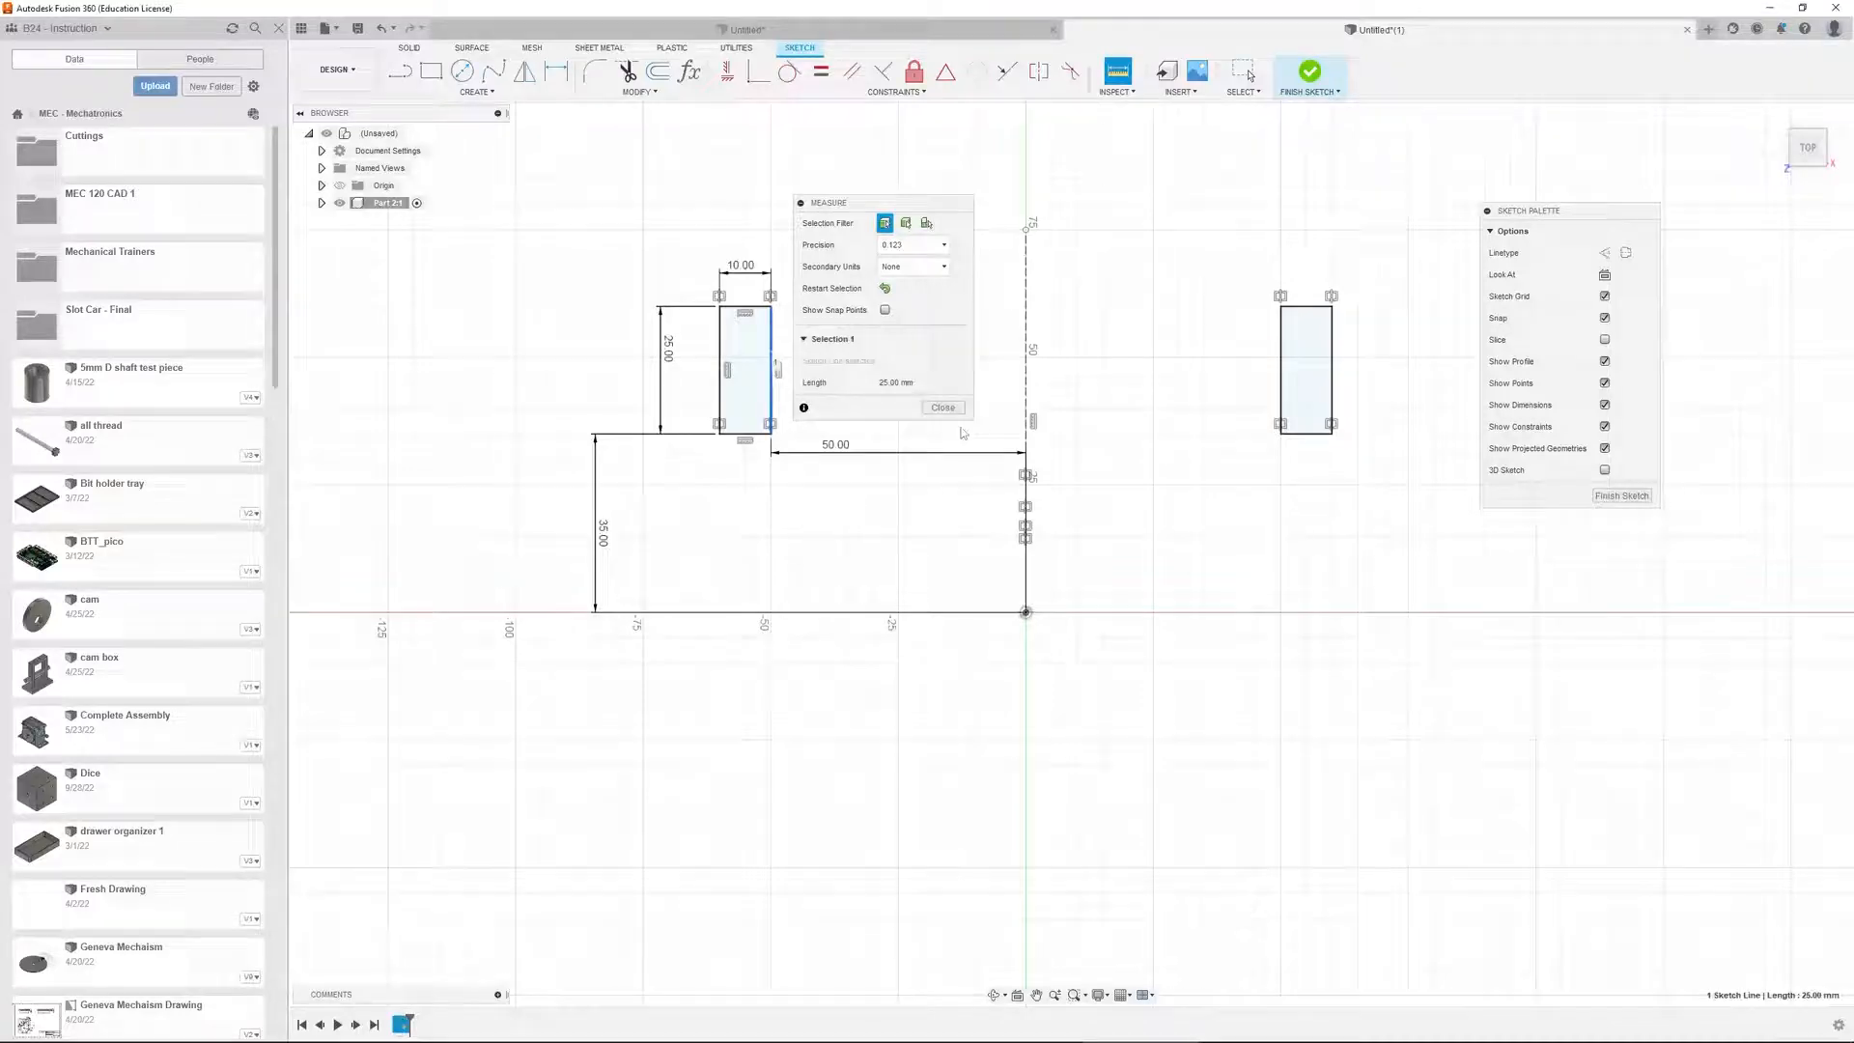
click(1280, 348)
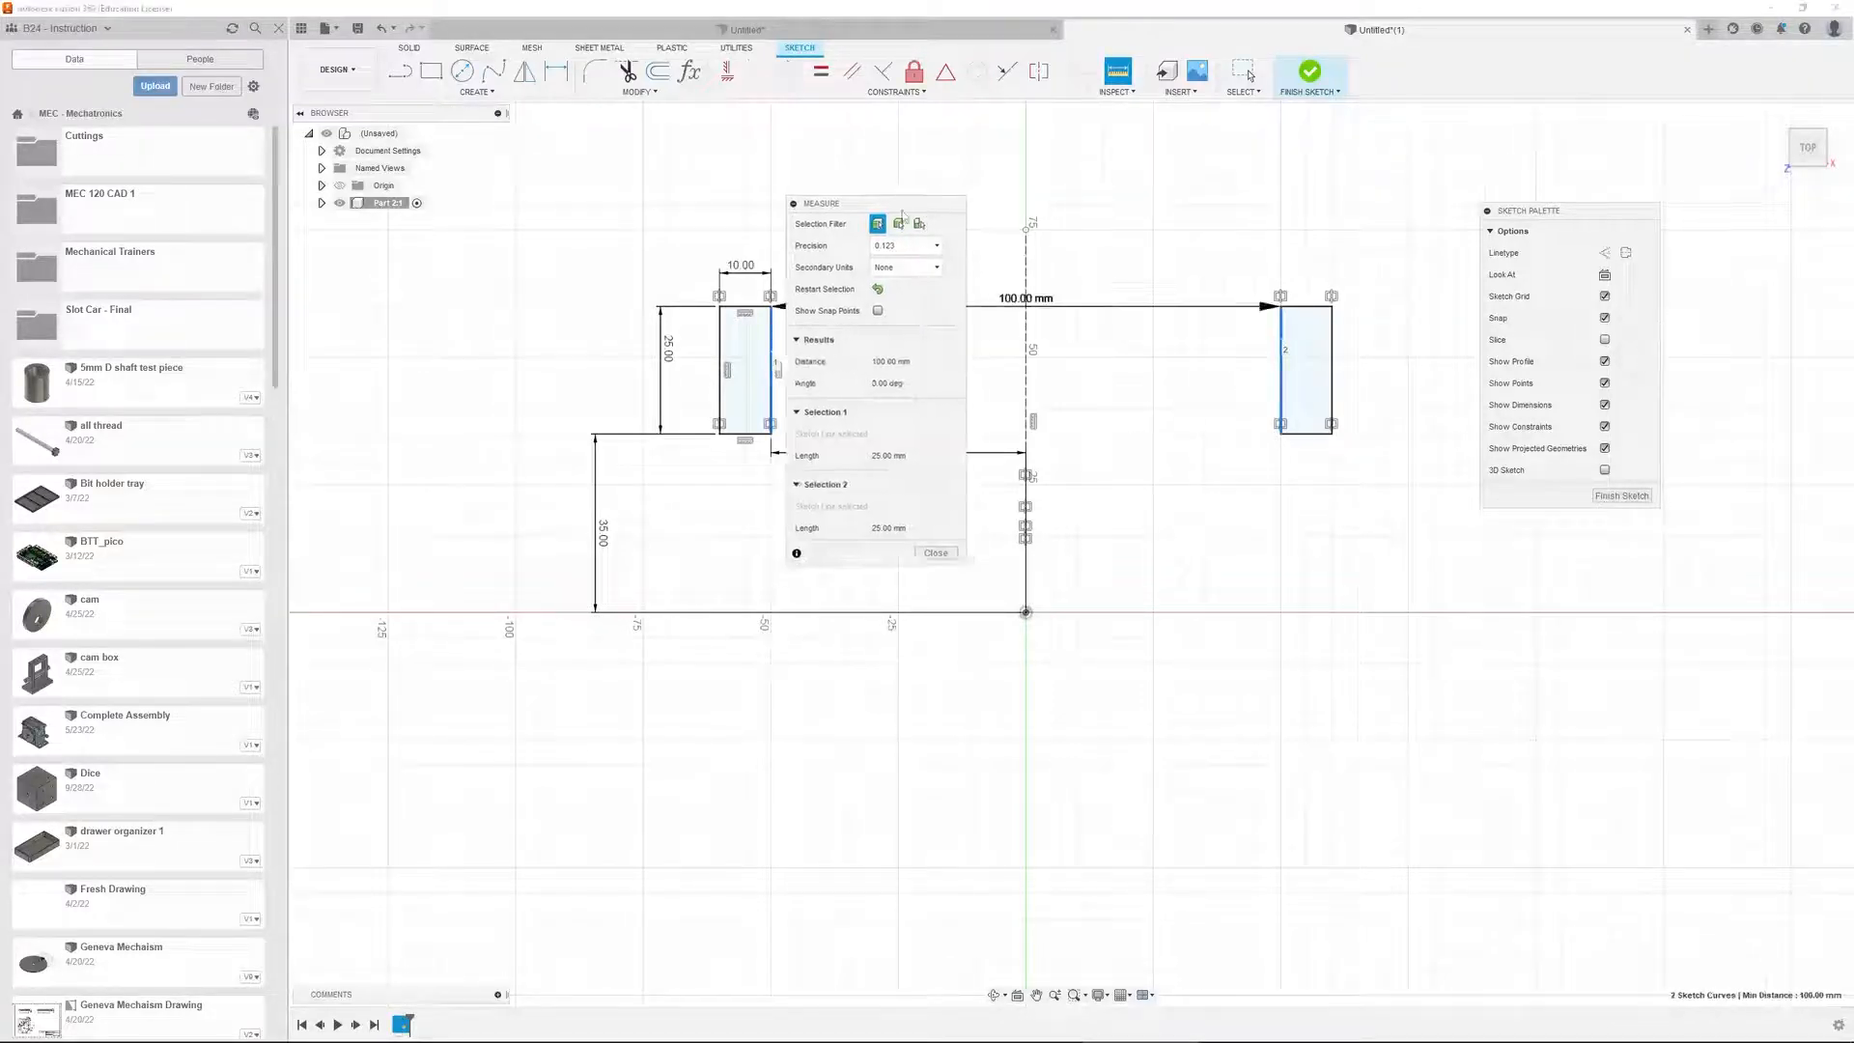
drag(936, 208, 1074, 475)
drag(1228, 459, 1228, 448)
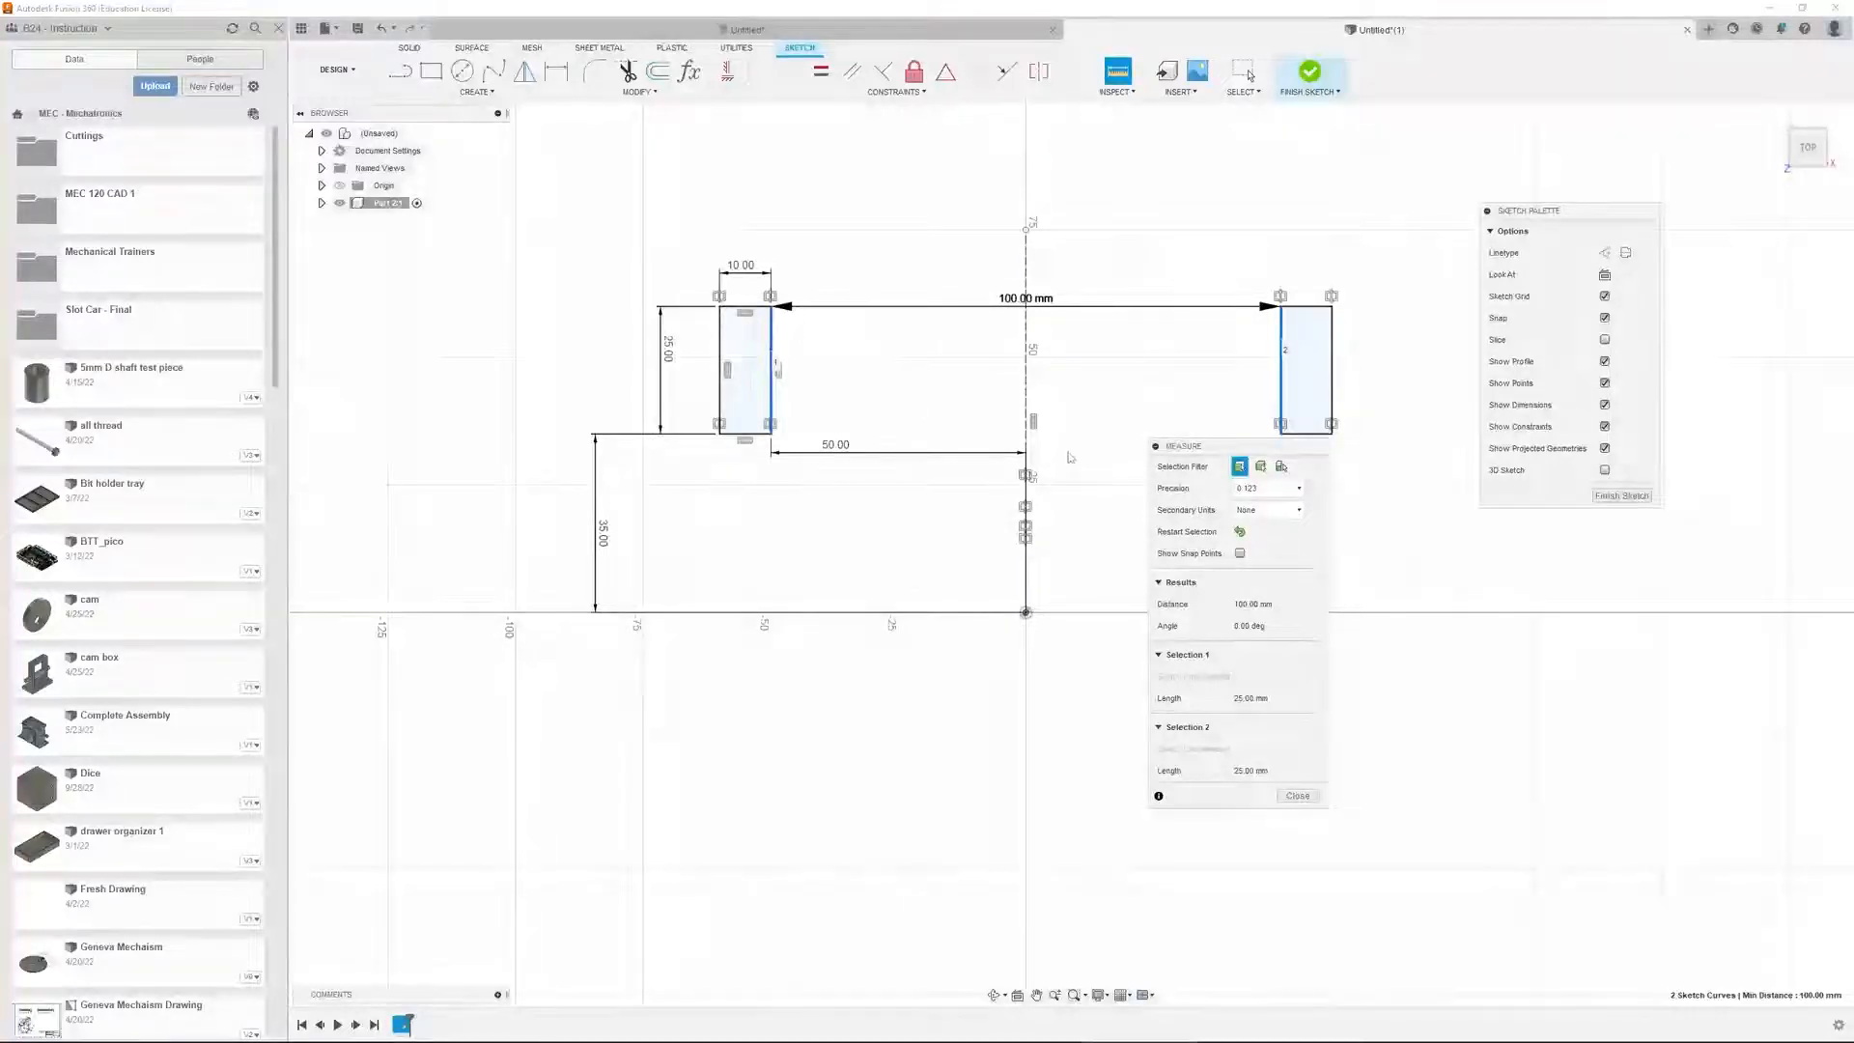
key(Escape)
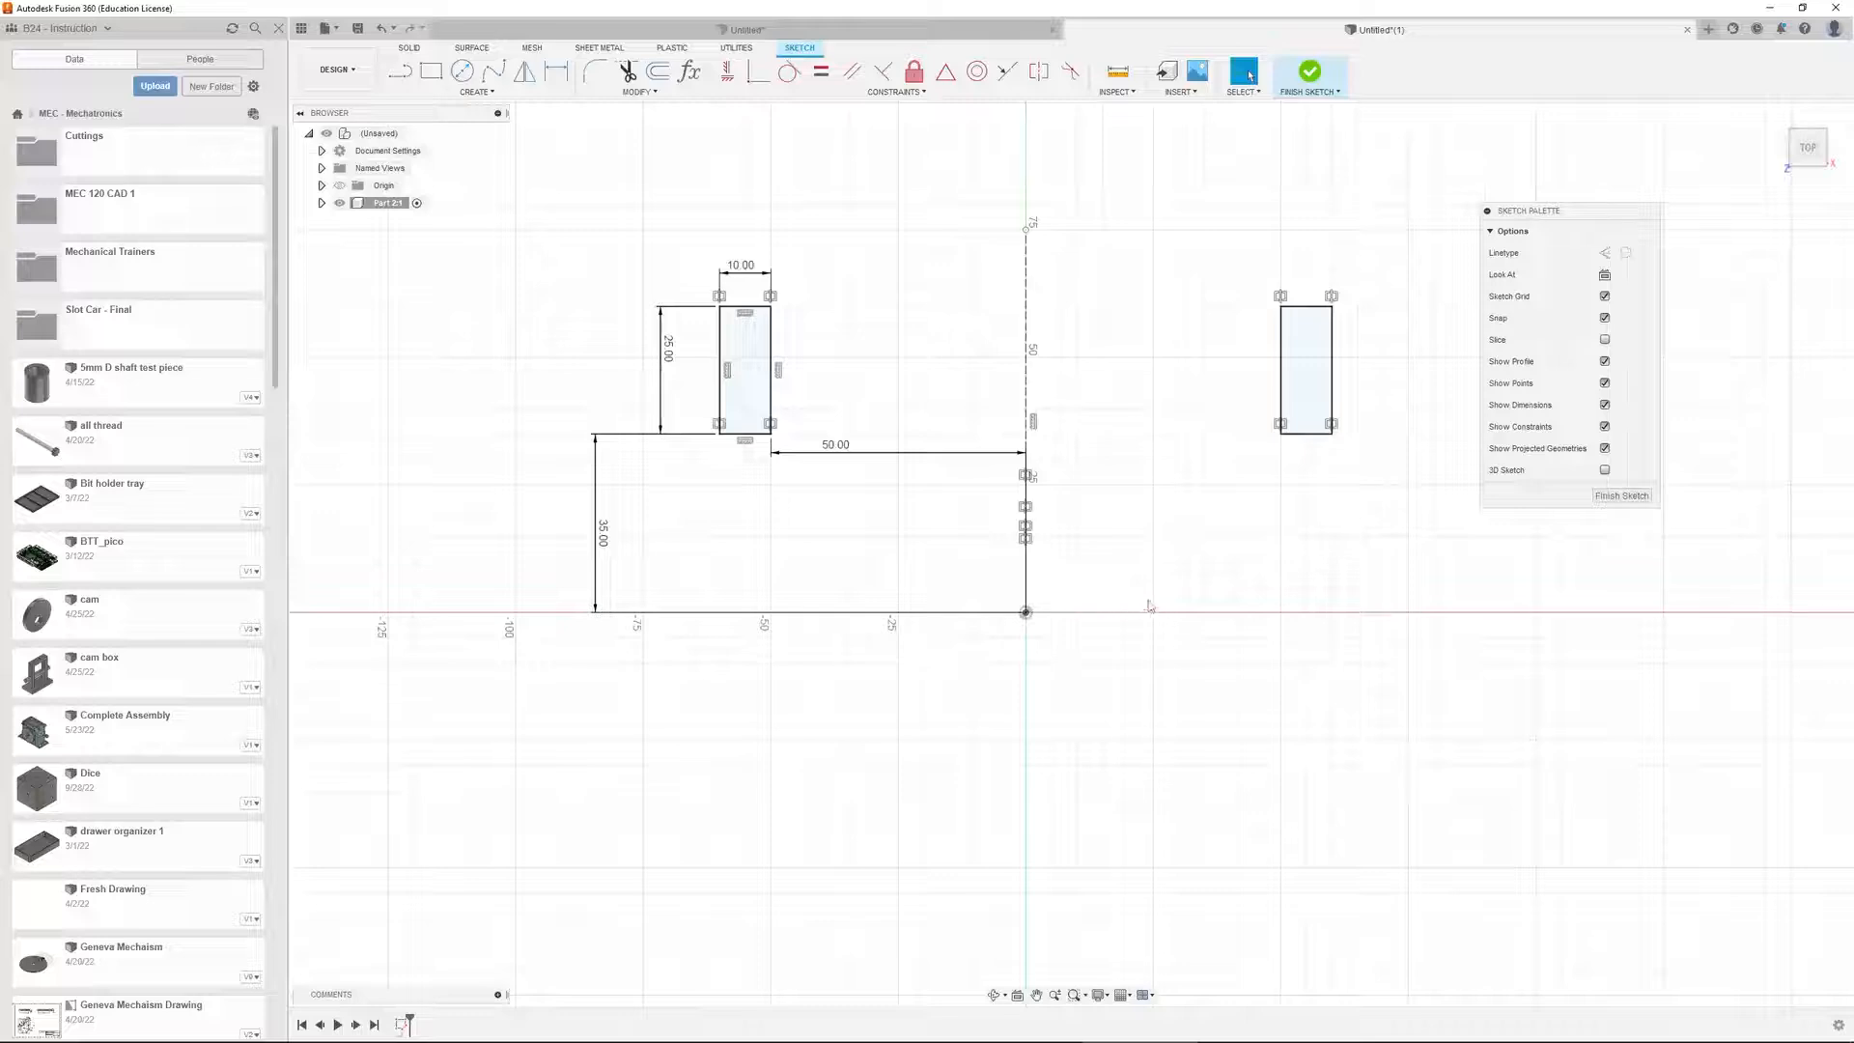
Delete both rectangles, the construction line and all dimensions to empty the sketch
drag(568, 216, 1391, 731)
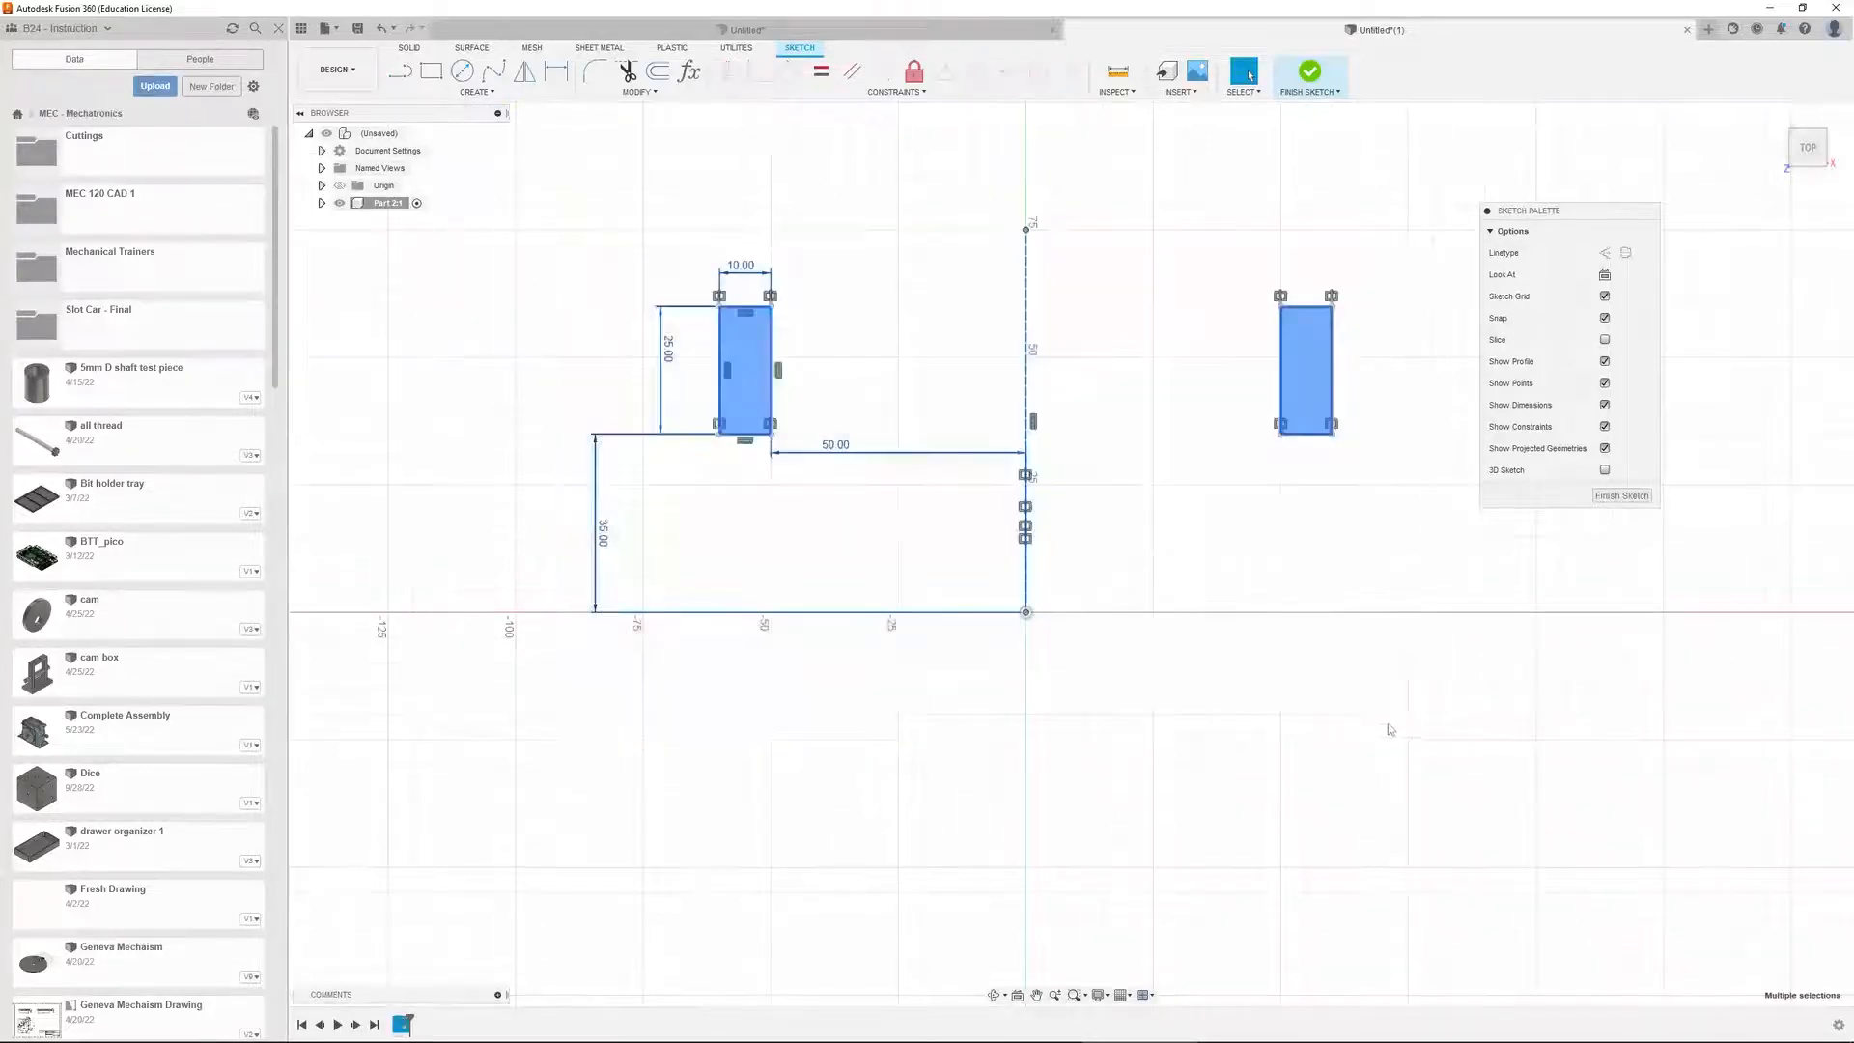
key(Delete)
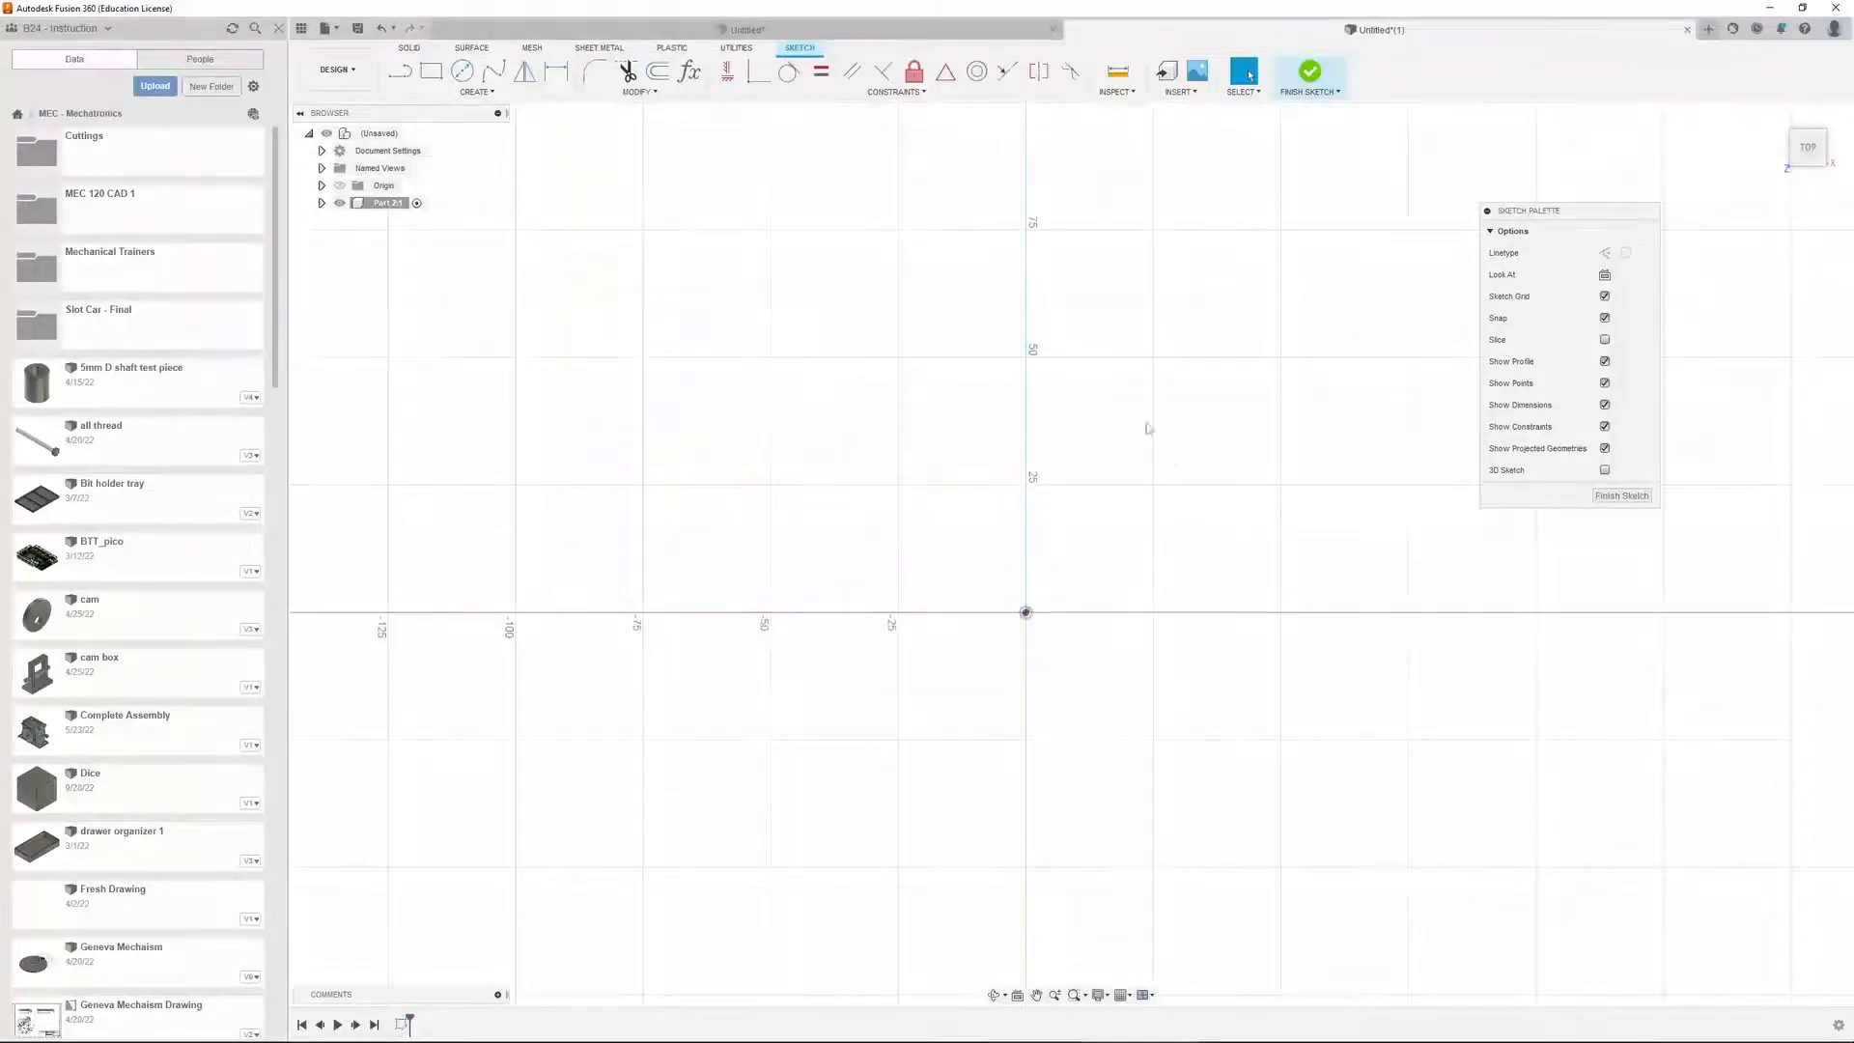
Draw a circle about 15 mm in diameter centered on the origin and convert it to construction geometry
click(471, 94)
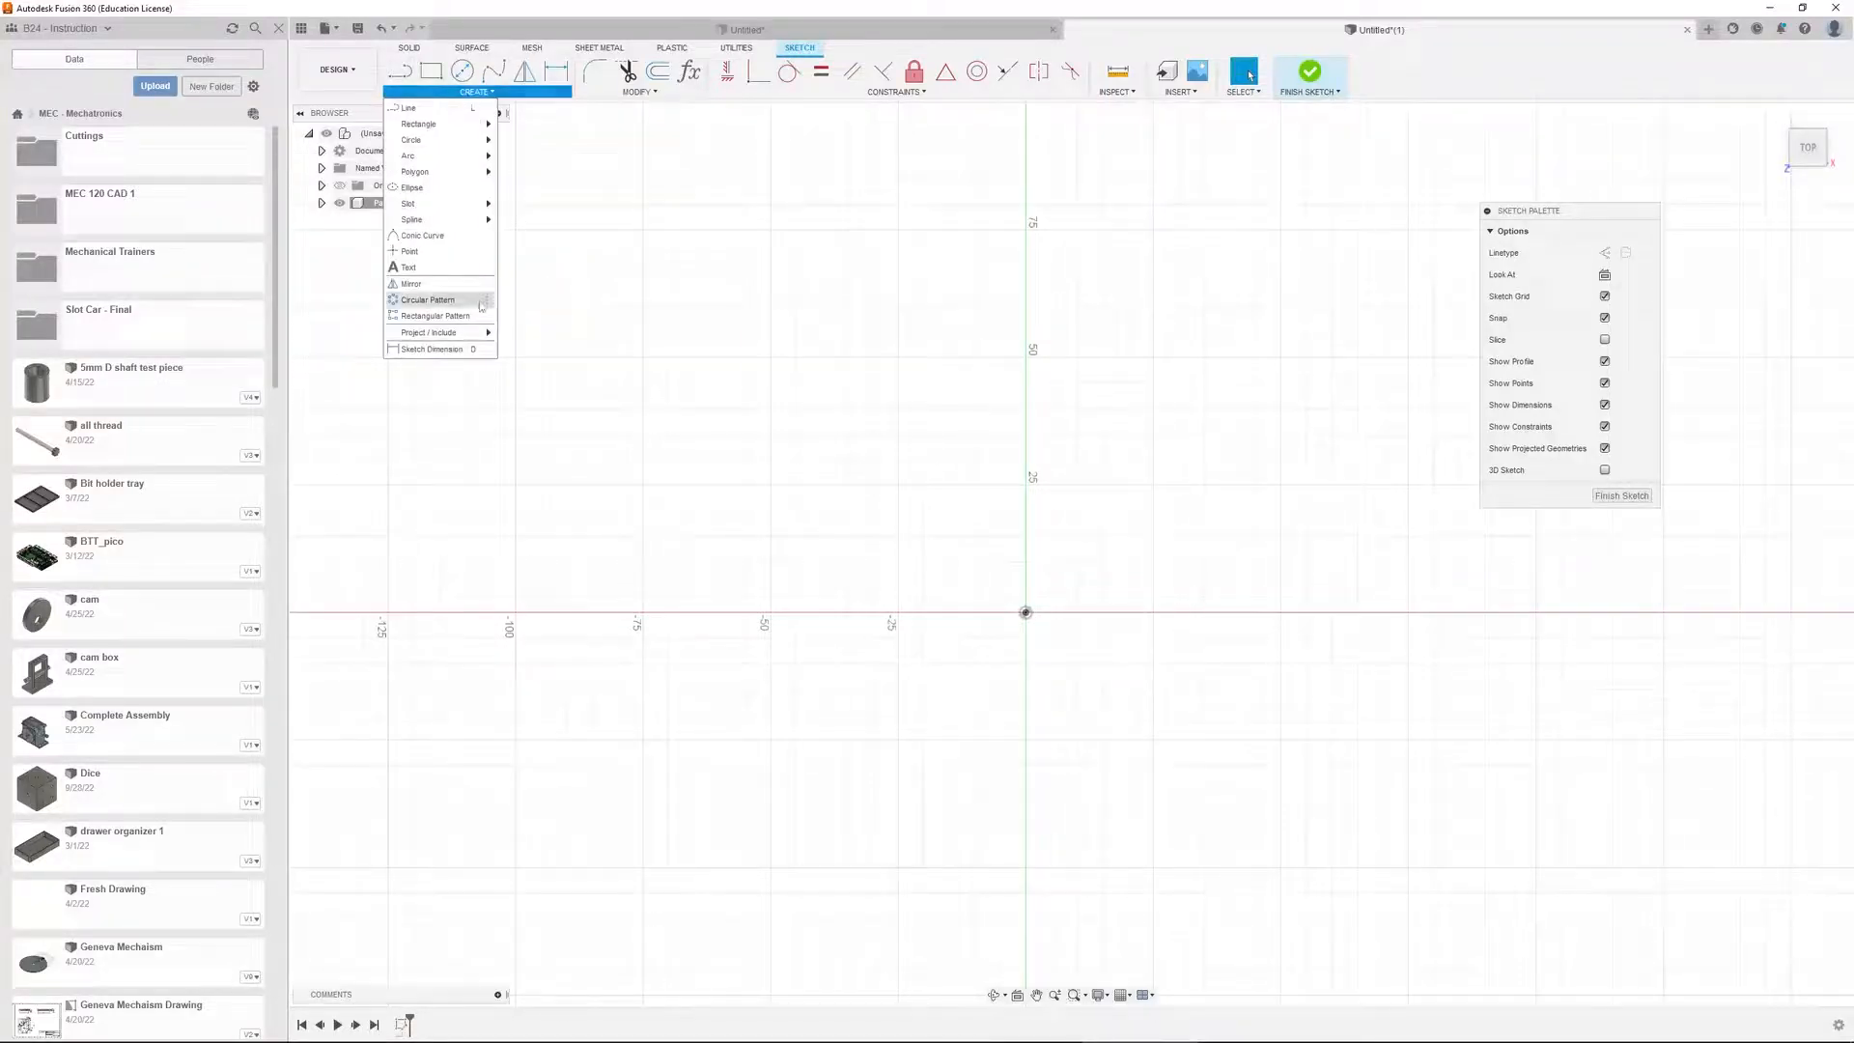
key(c)
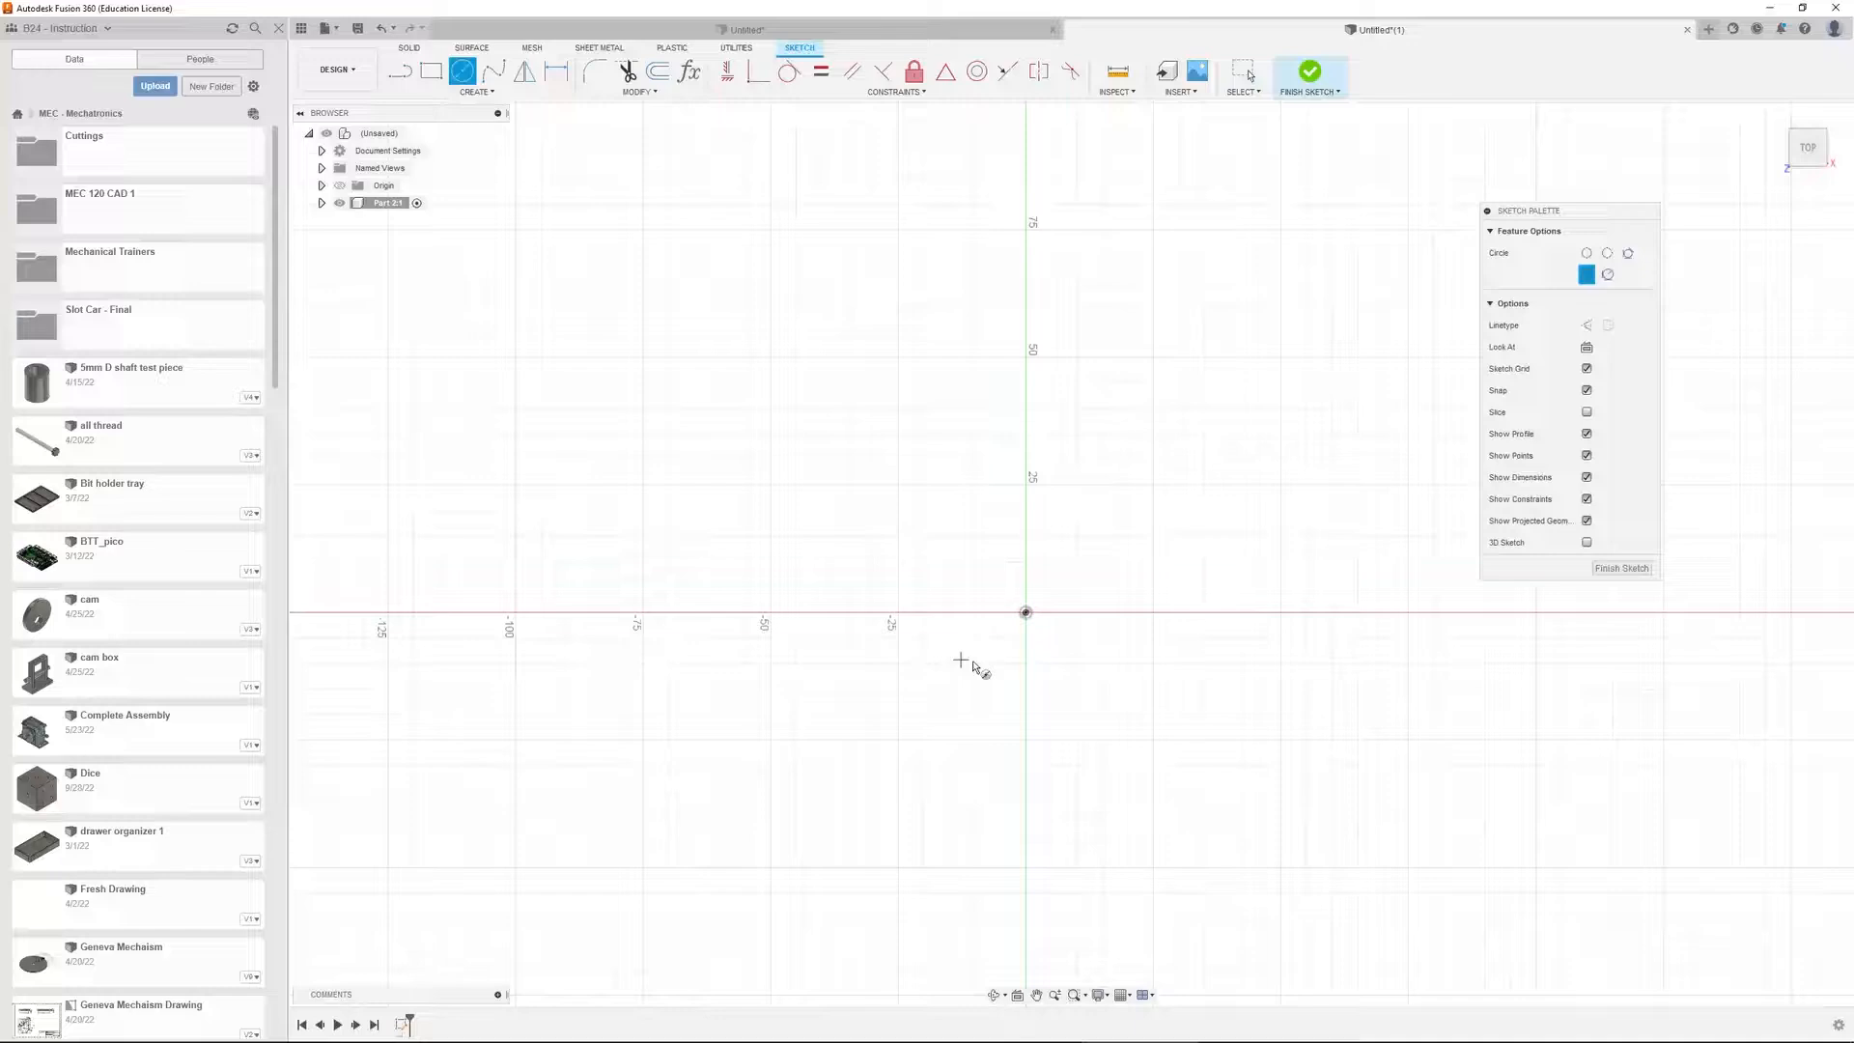
click(1026, 612)
text(15.204)
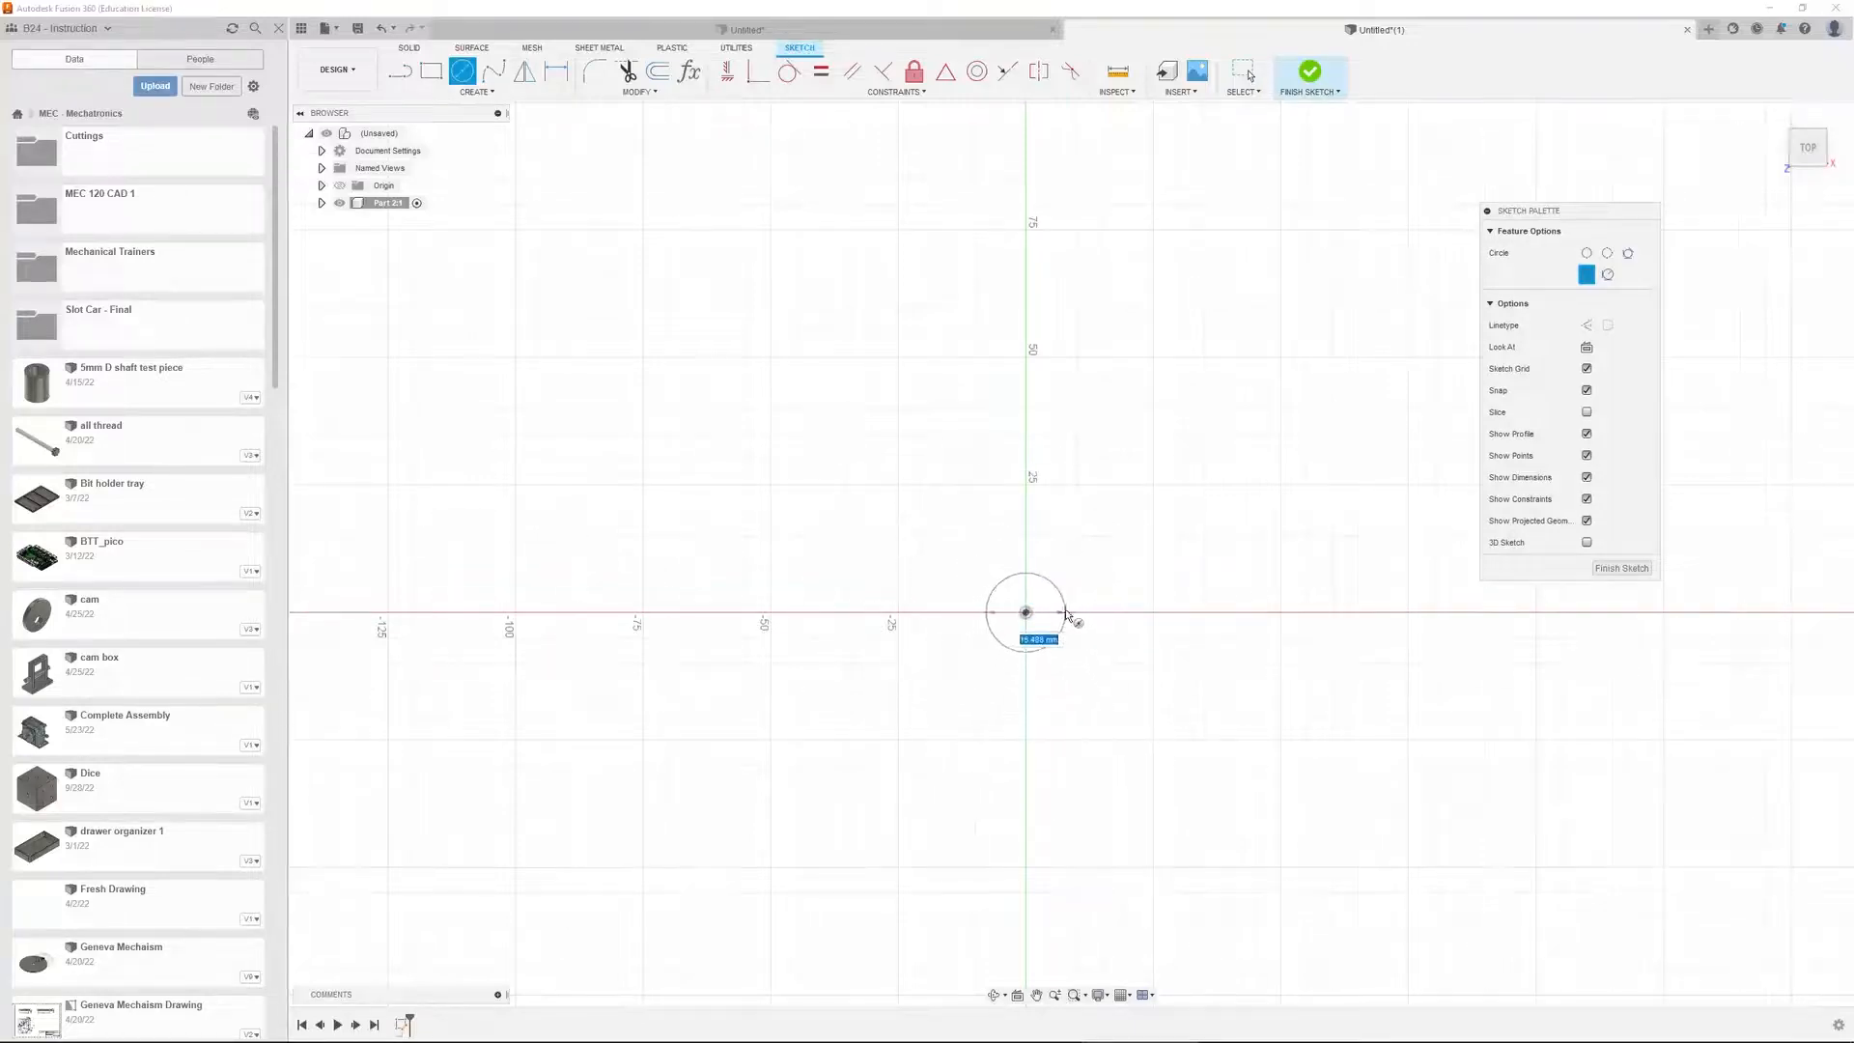
key(Return)
key(Escape)
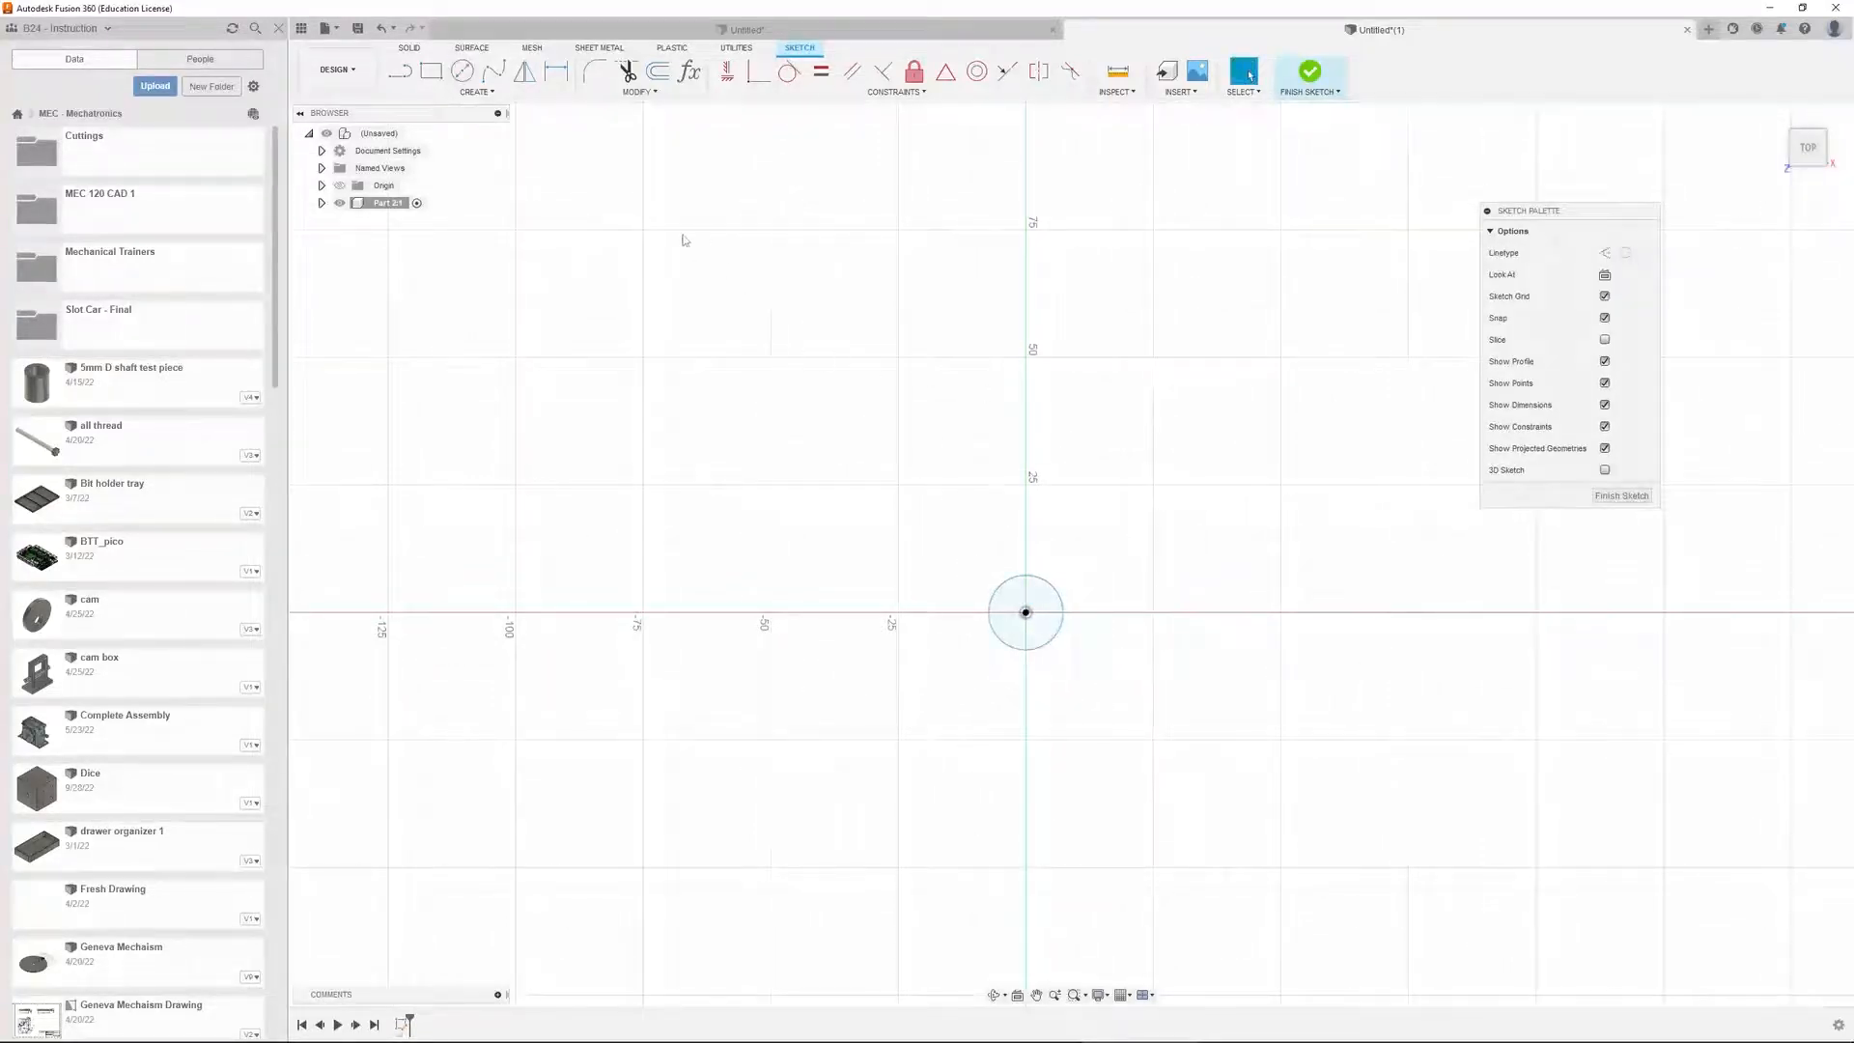
click(1037, 576)
key(x)
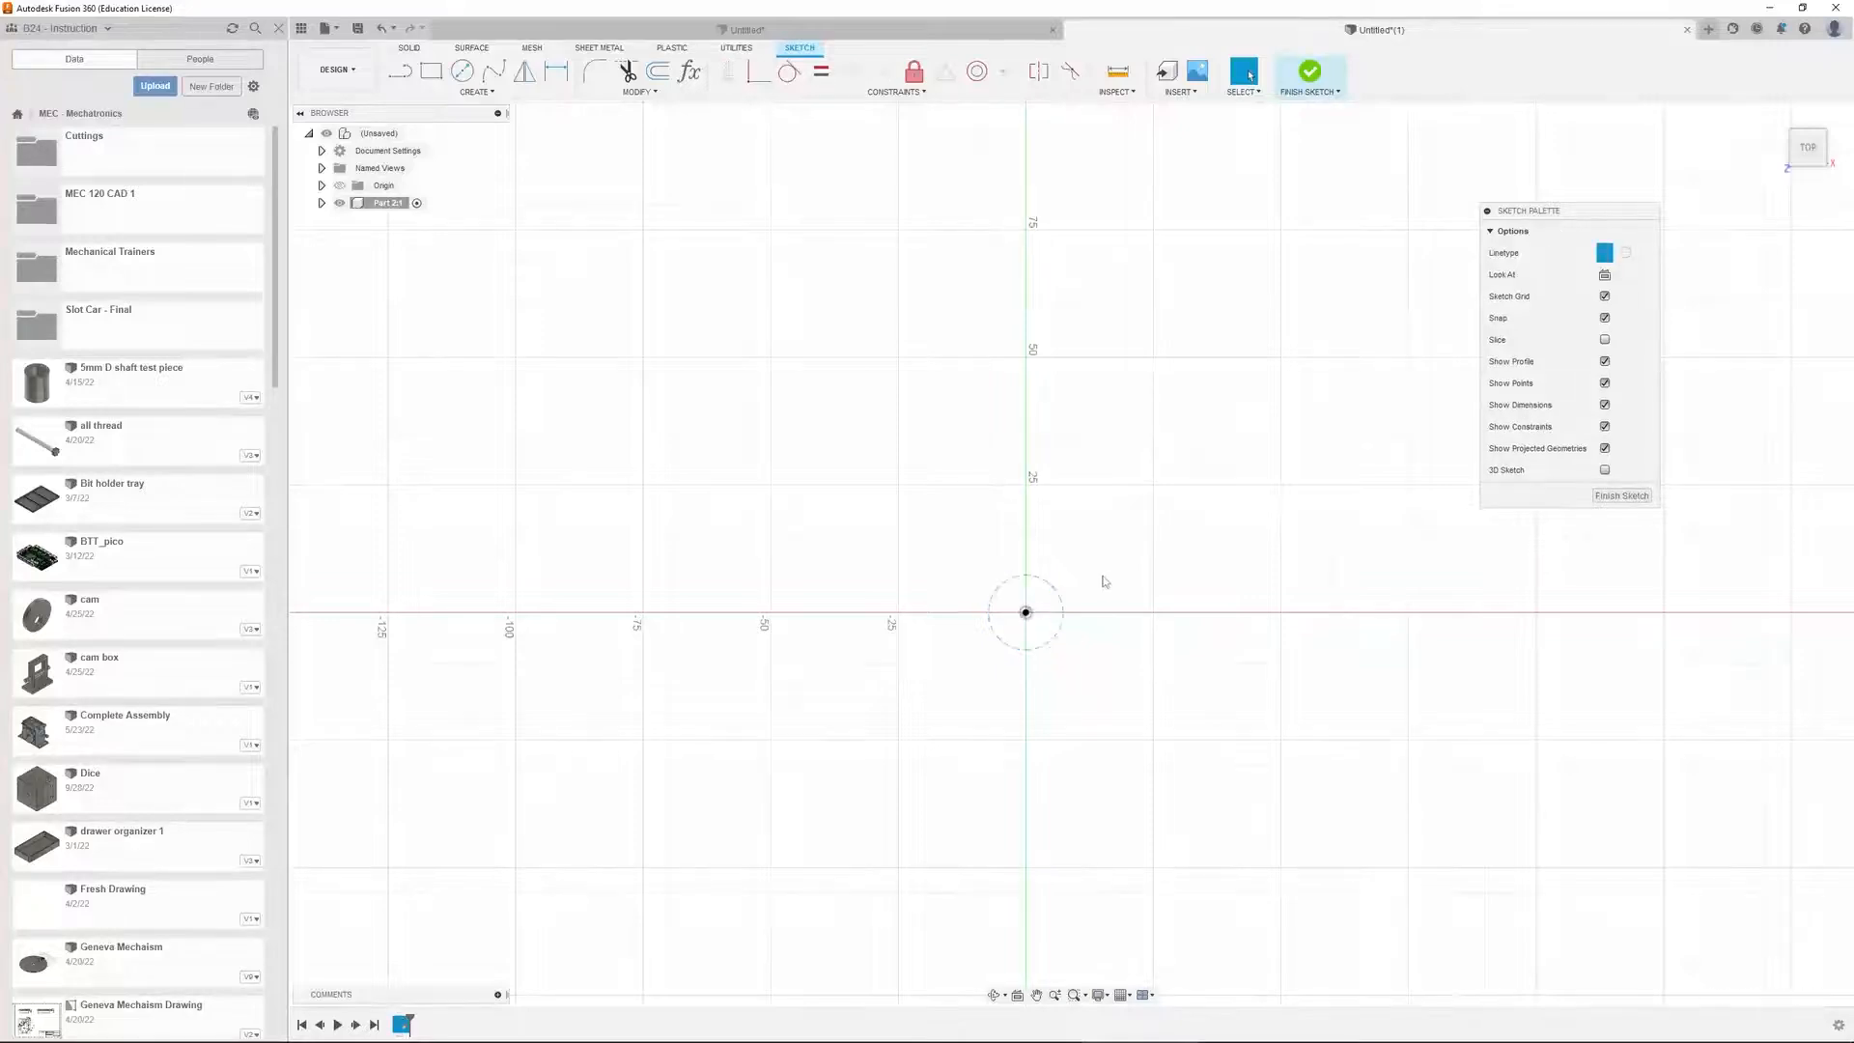
Dimension the construction circle's diameter as 2 mm
key(d)
click(1059, 591)
click(1091, 560)
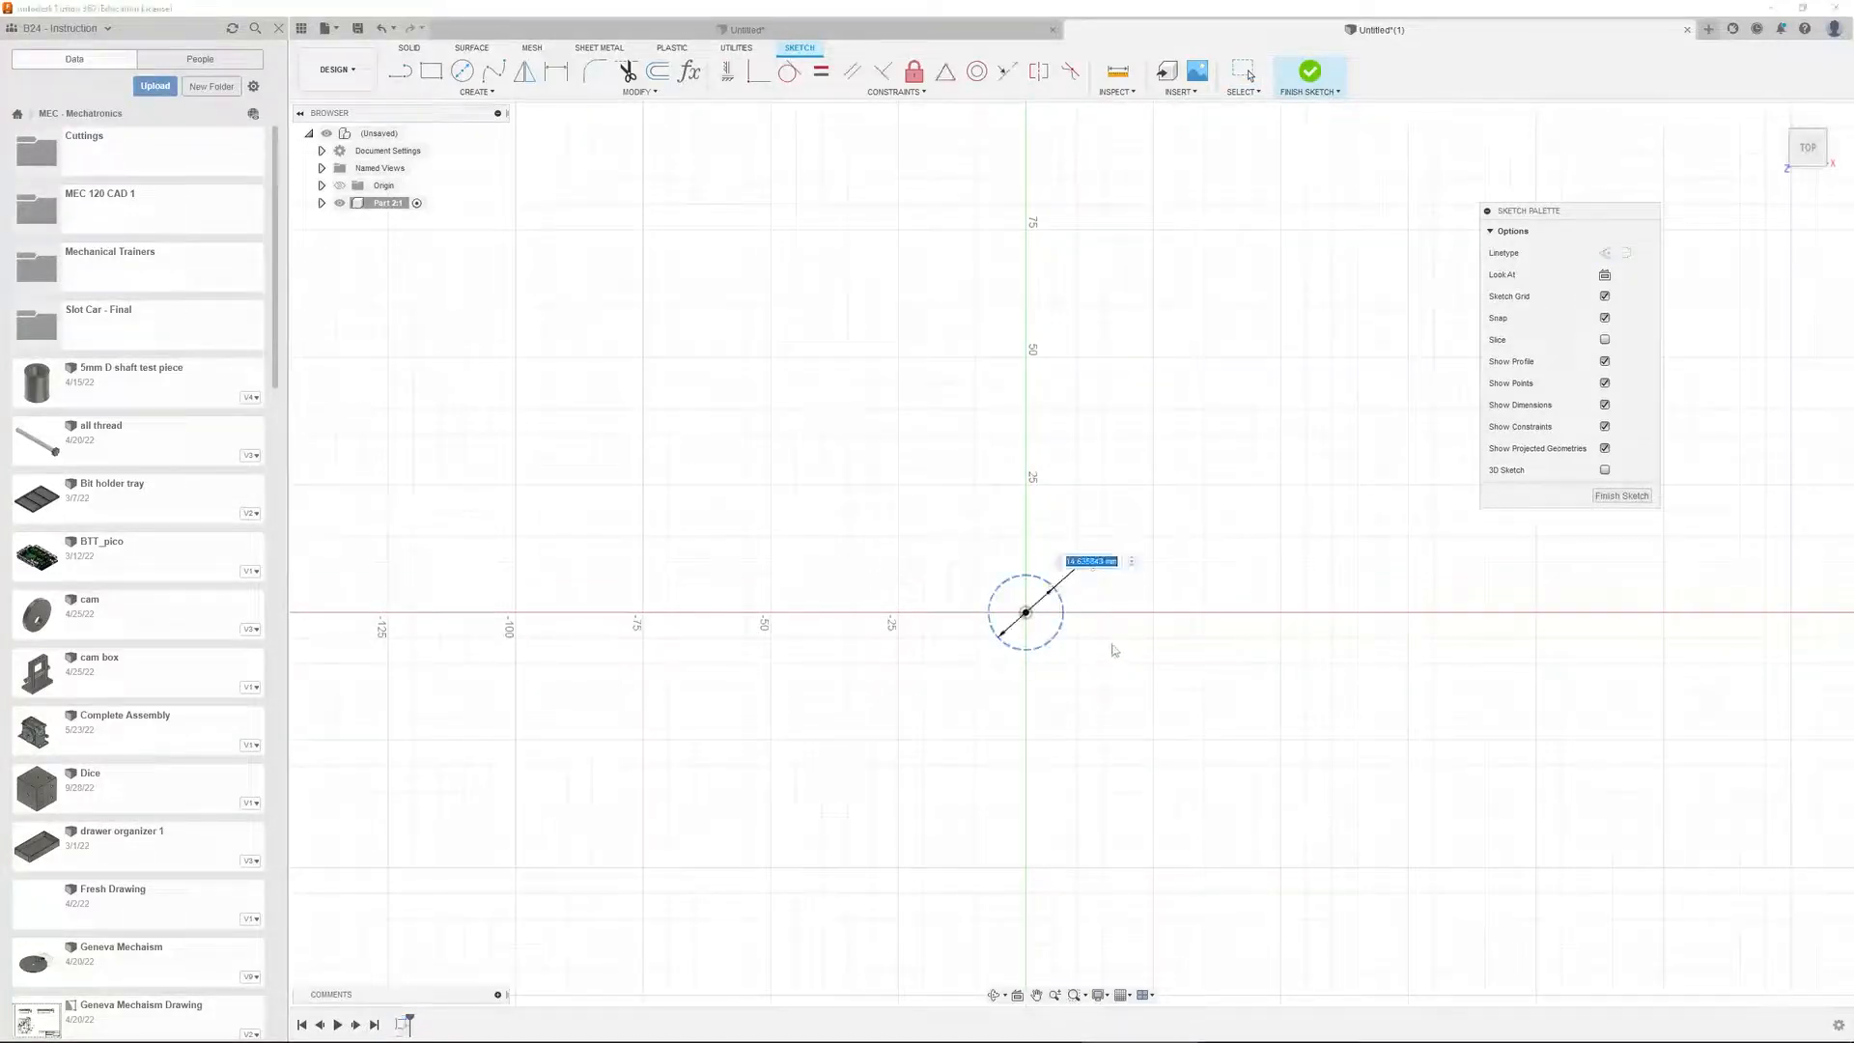
text(2)
key(Return)
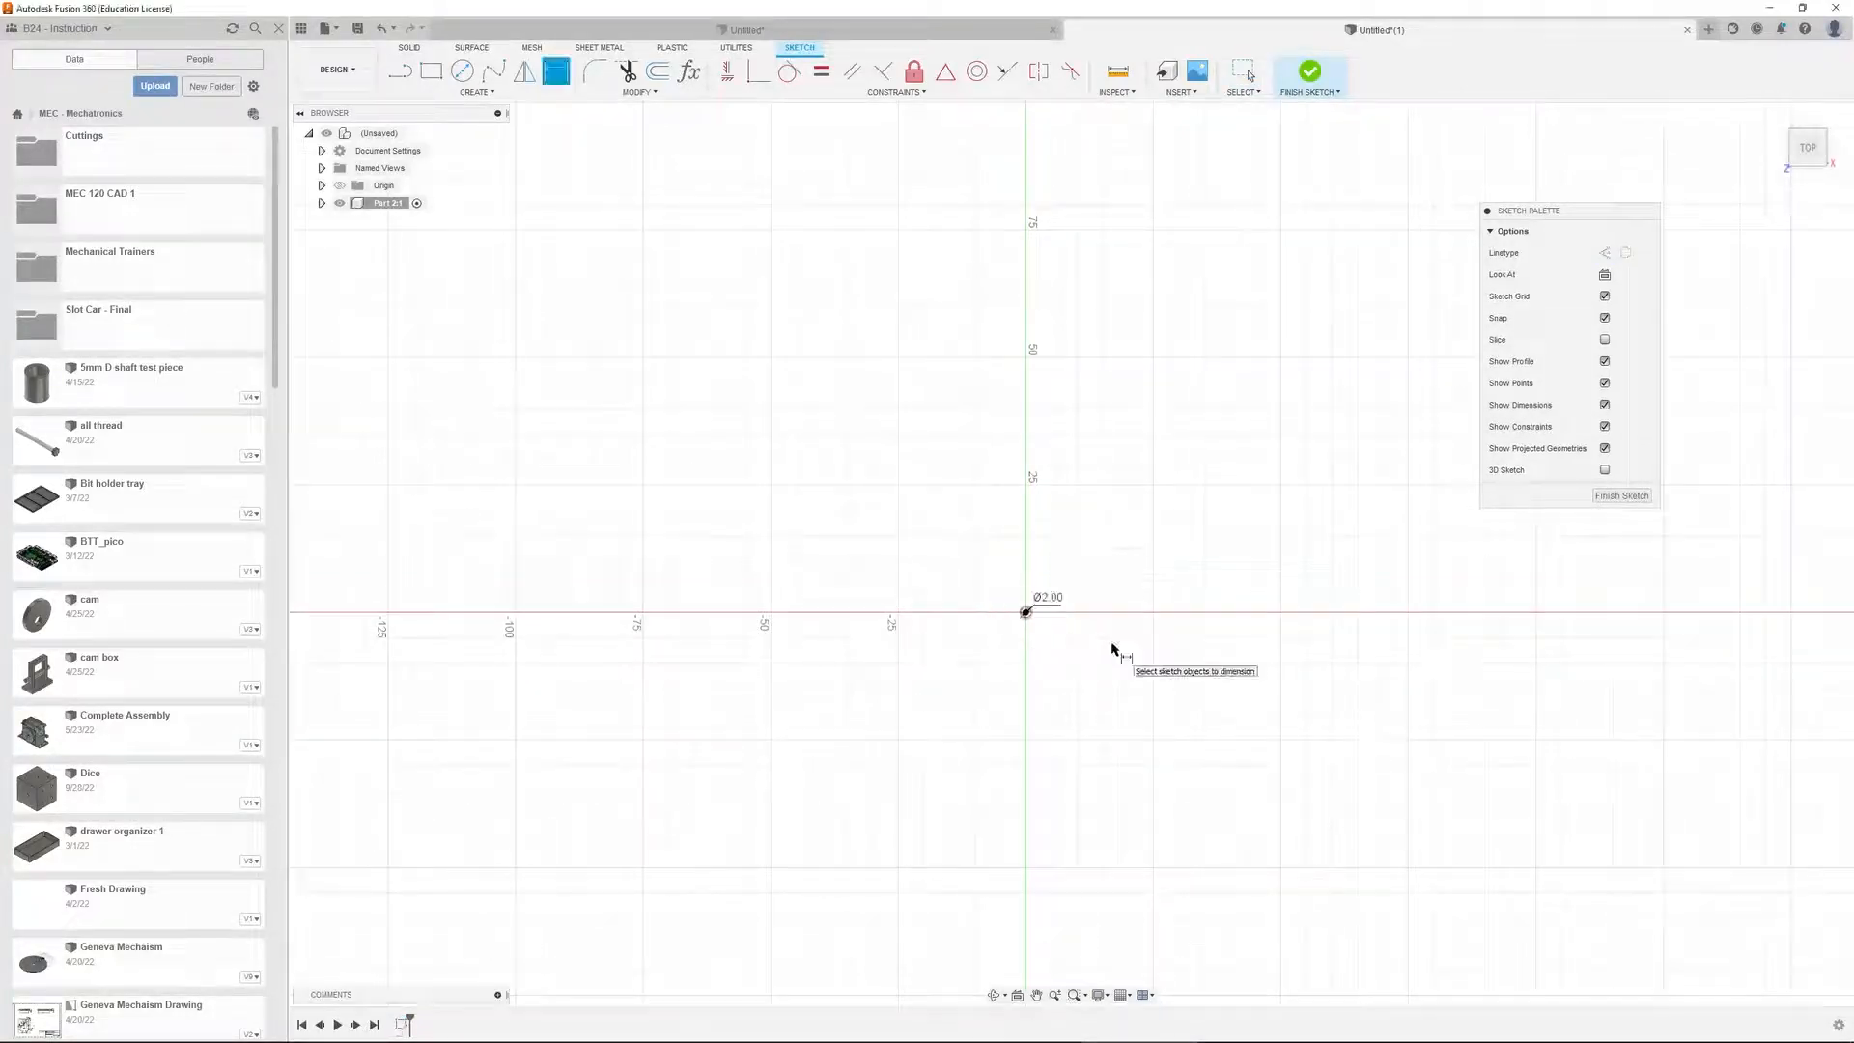
Set the construction circle's diameter to 15 mm and move its dimension label below the horizontal axis
double_click(1046, 599)
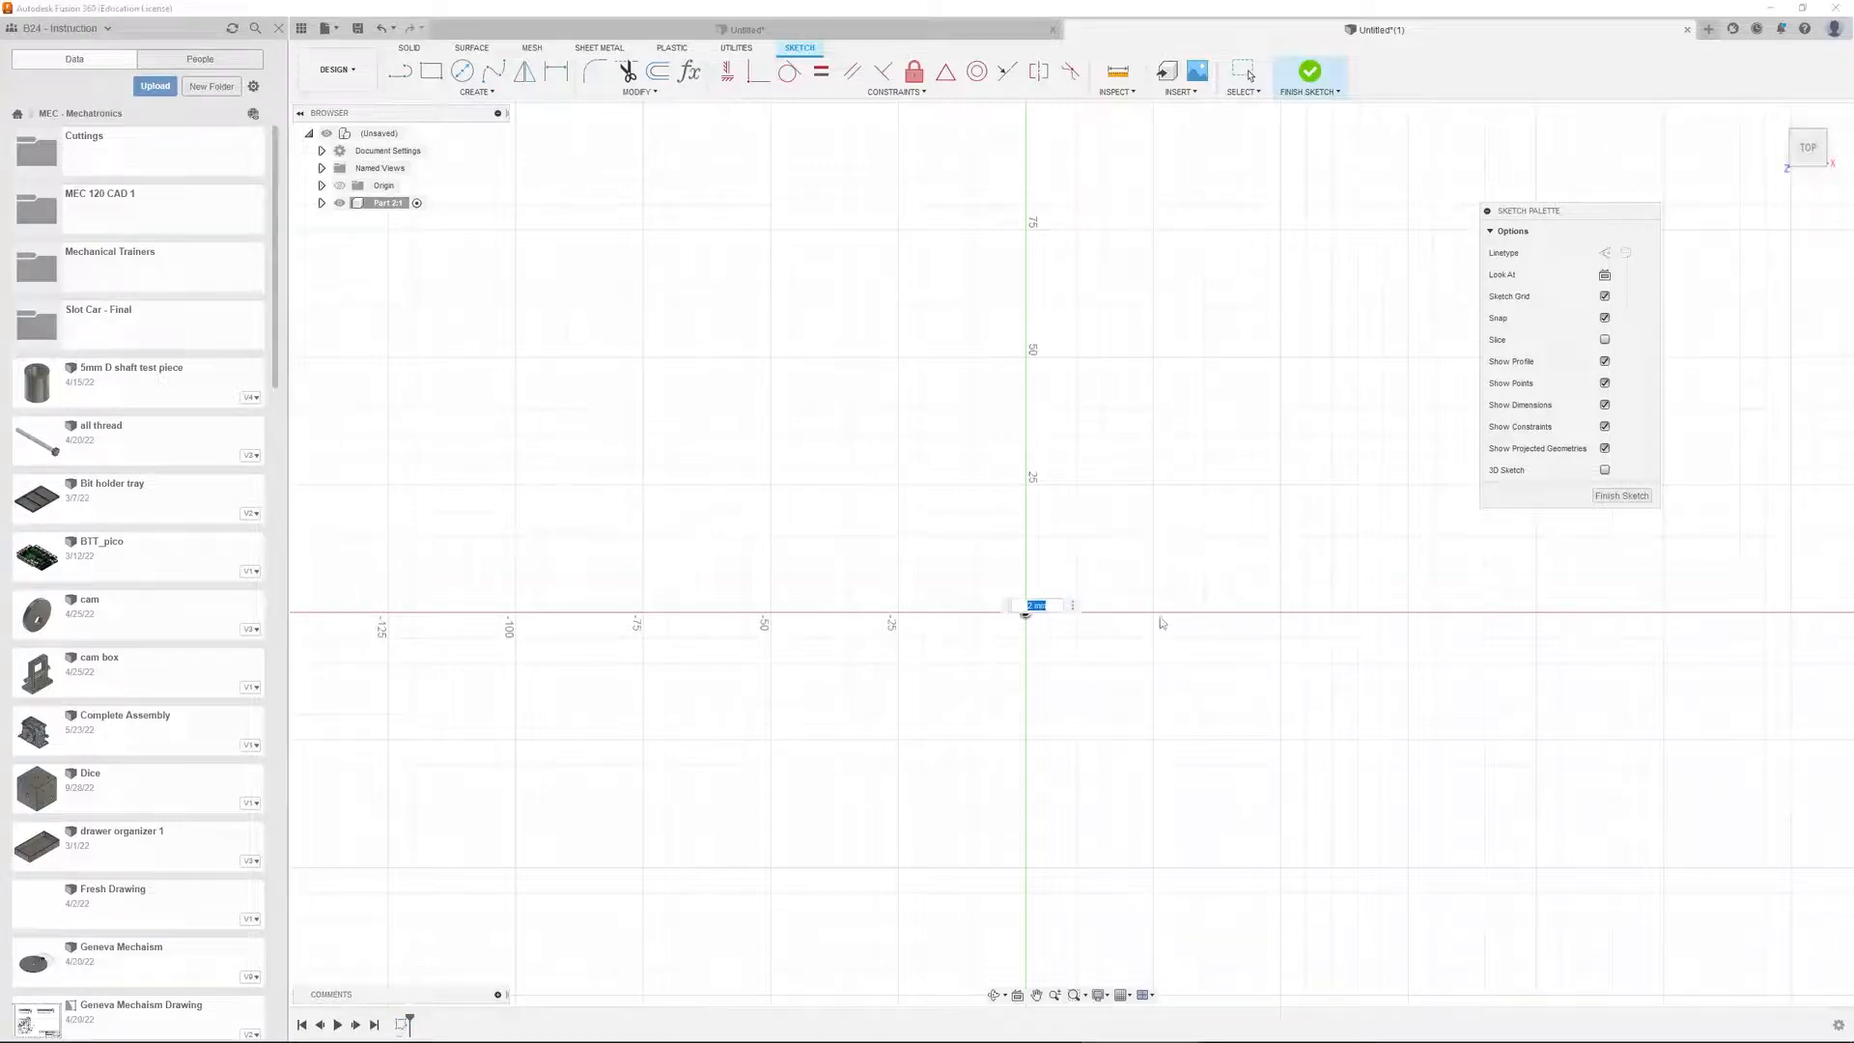
text(15)
key(Return)
key(Escape)
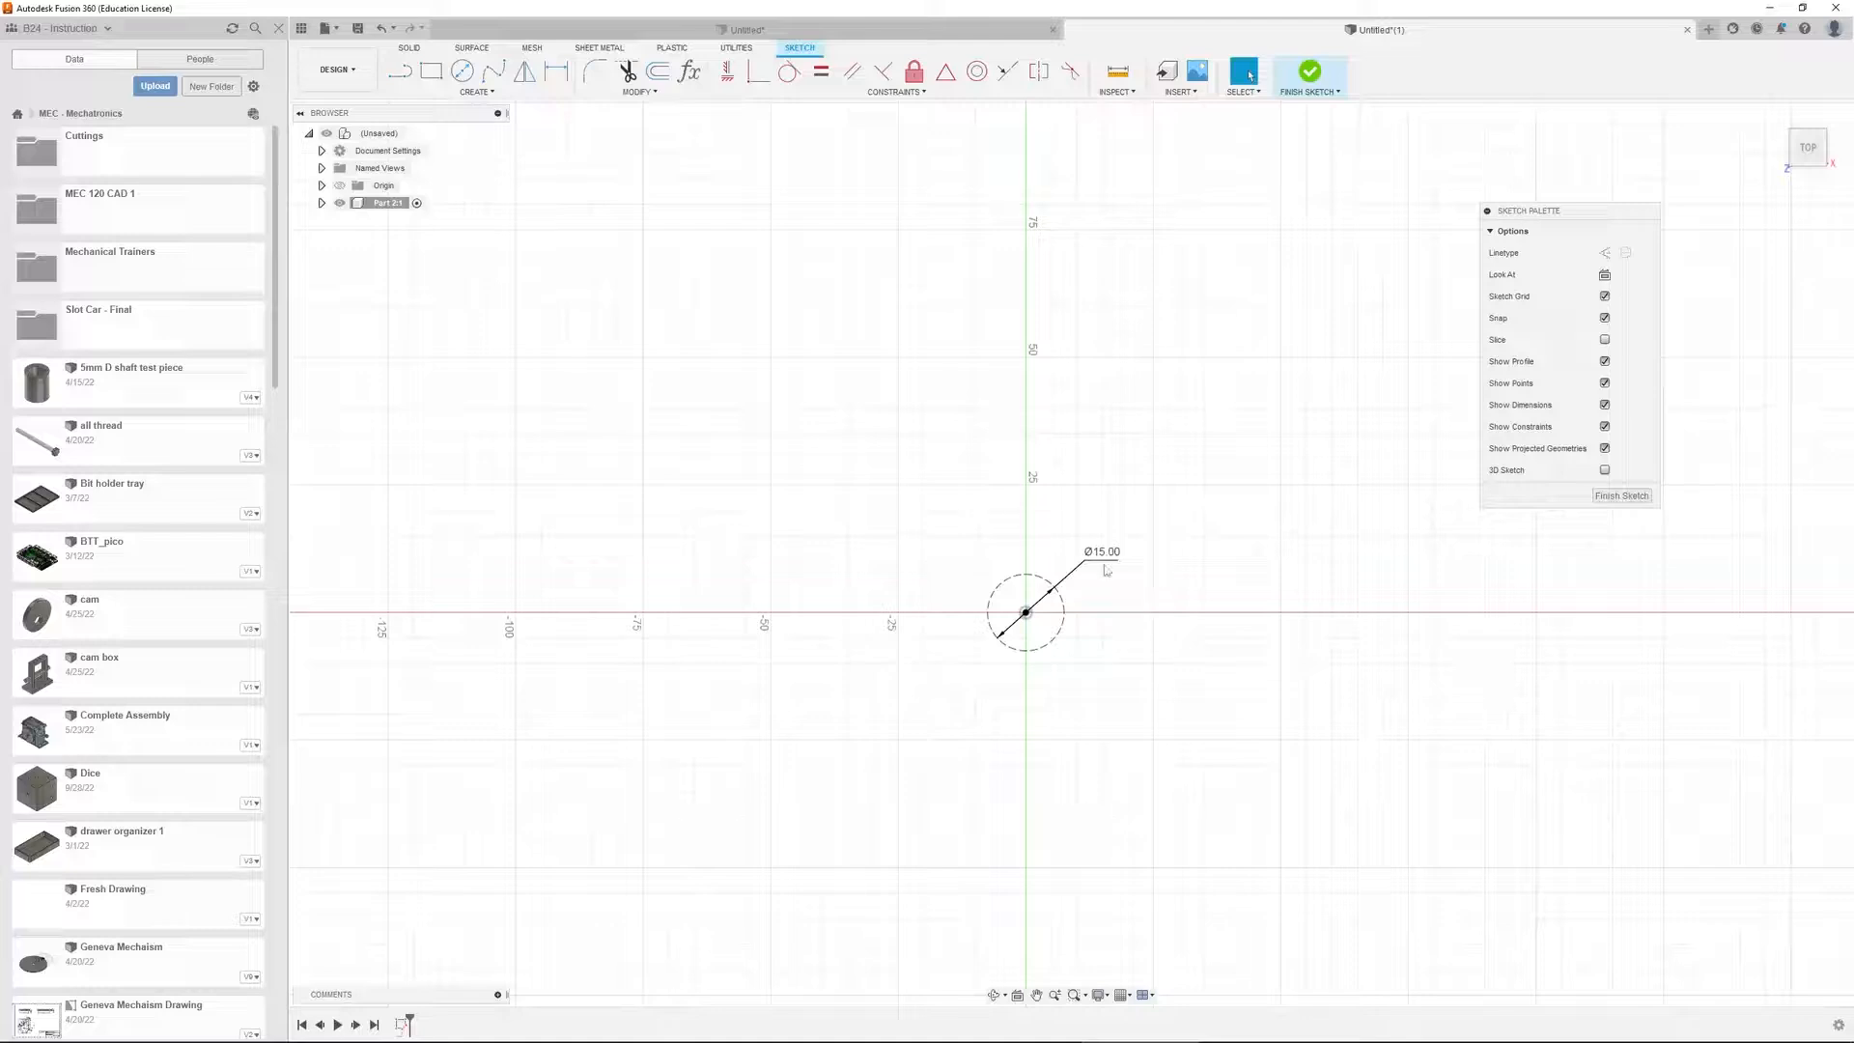
drag(1107, 570, 1103, 624)
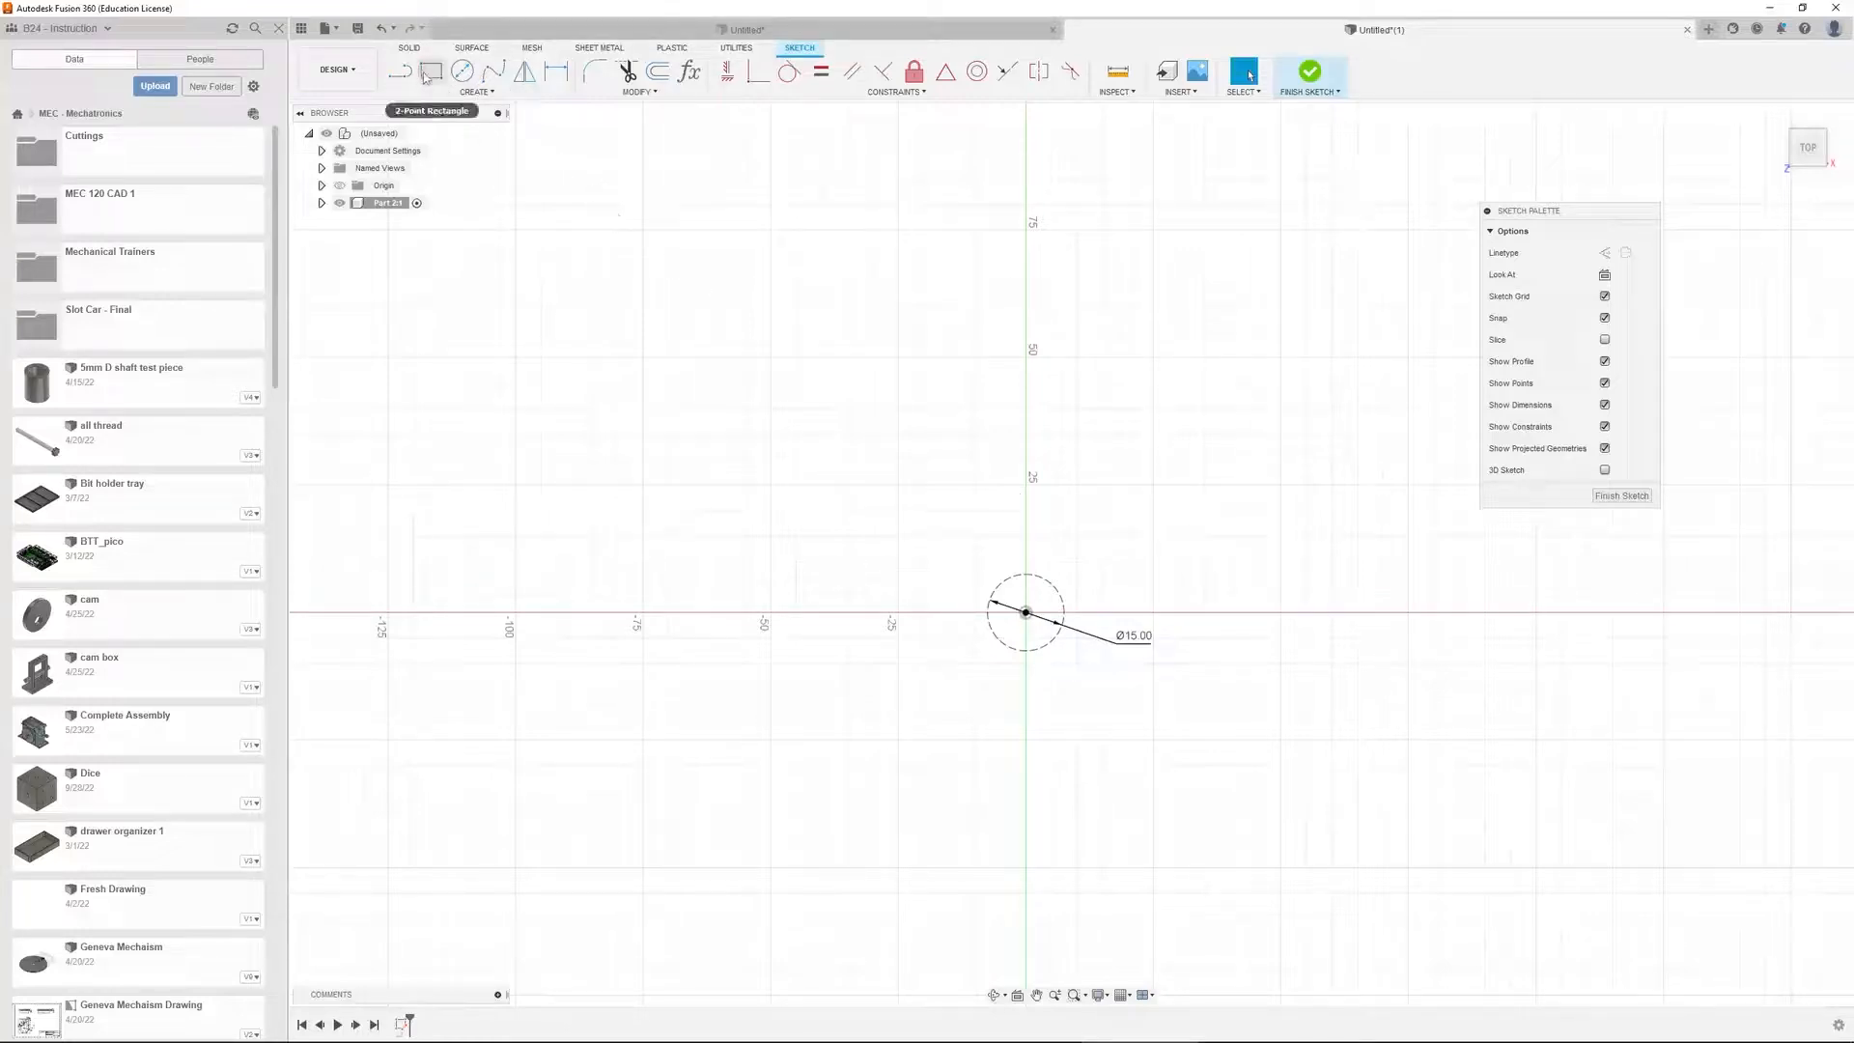
Draw a rectangle about 5 mm wide and 10 mm tall above the circle and move it onto the vertical axis
click(432, 75)
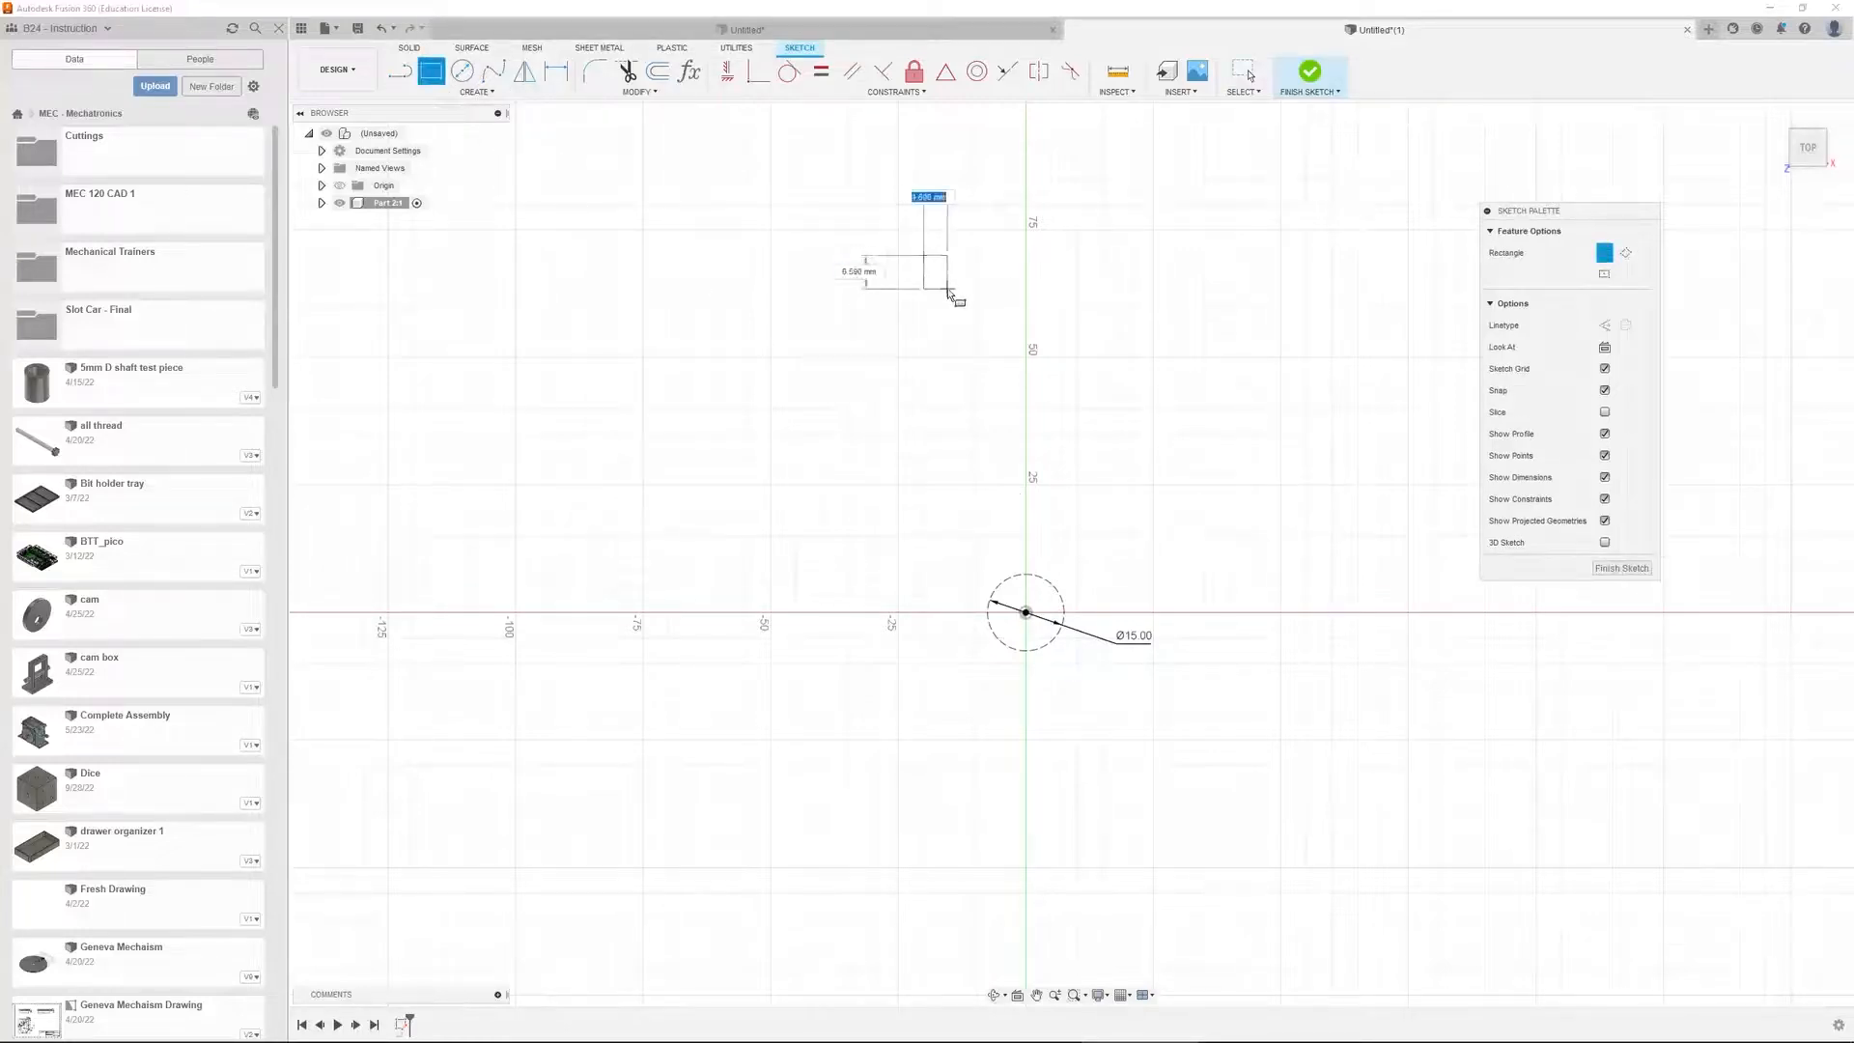
key(Escape)
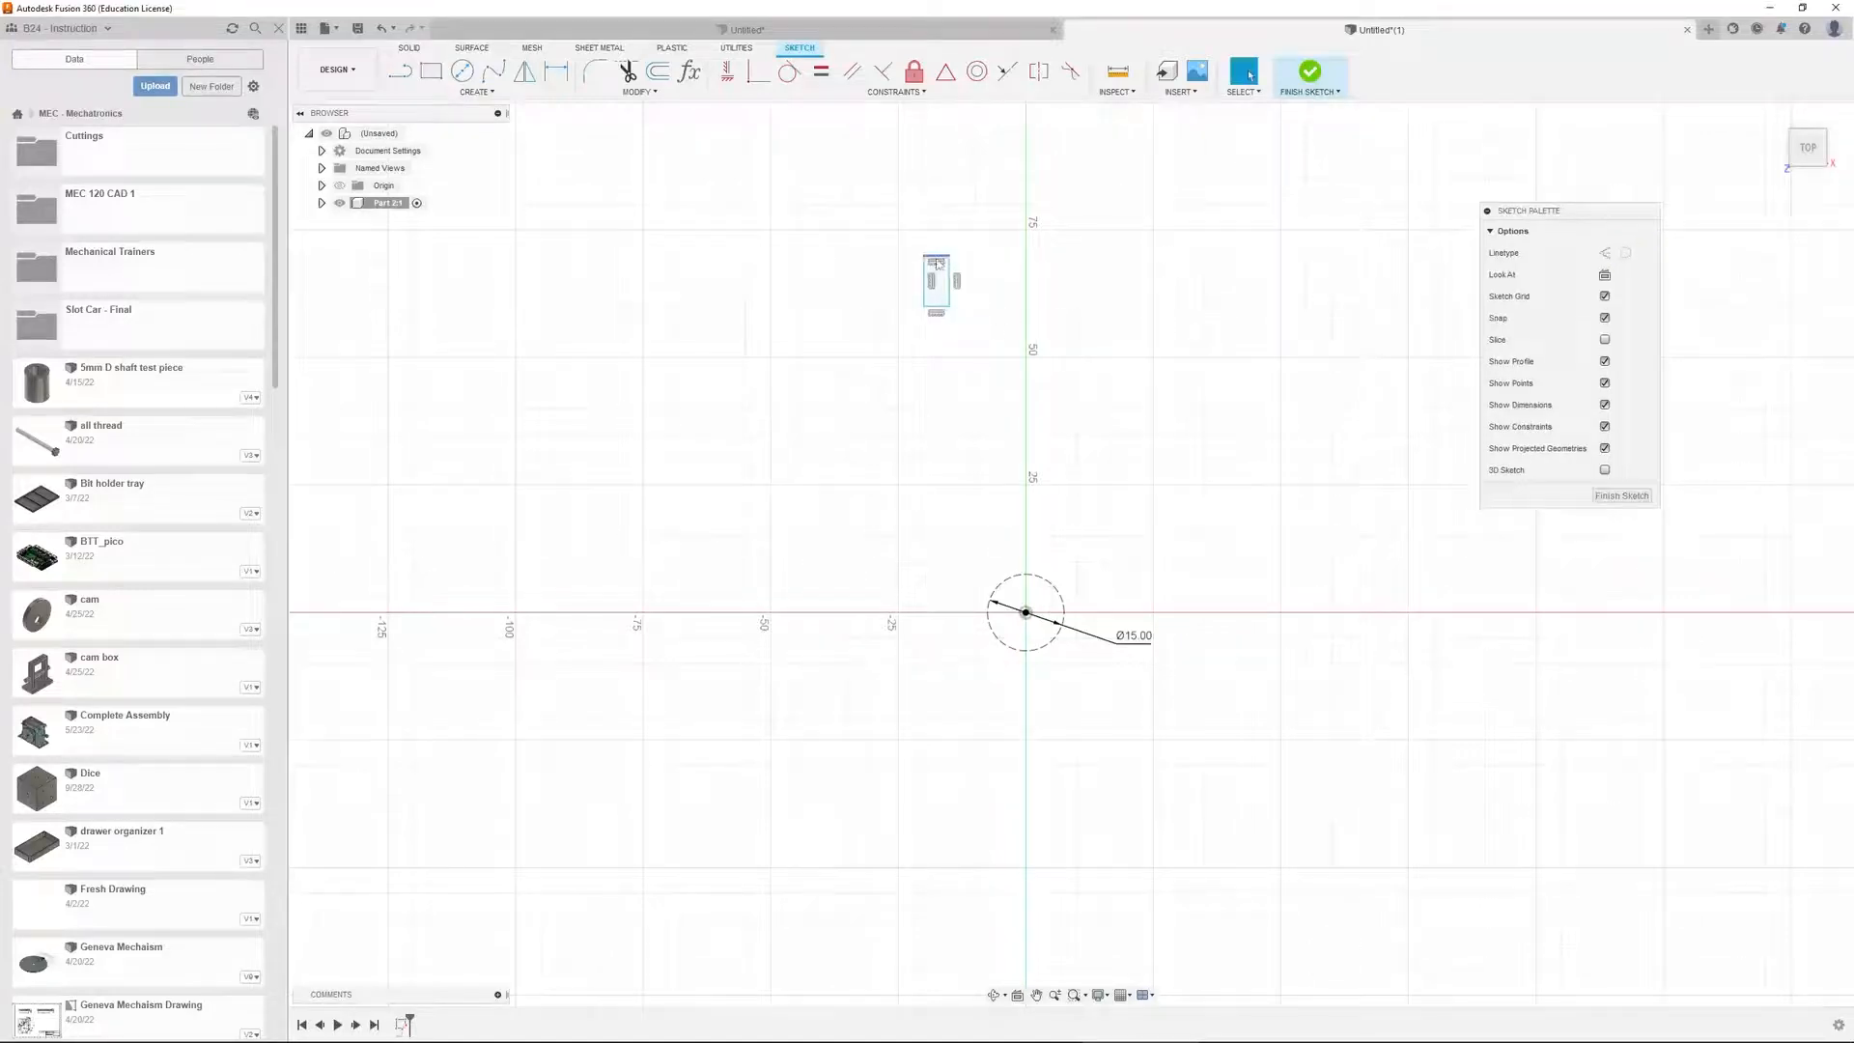
drag(897, 237, 982, 350)
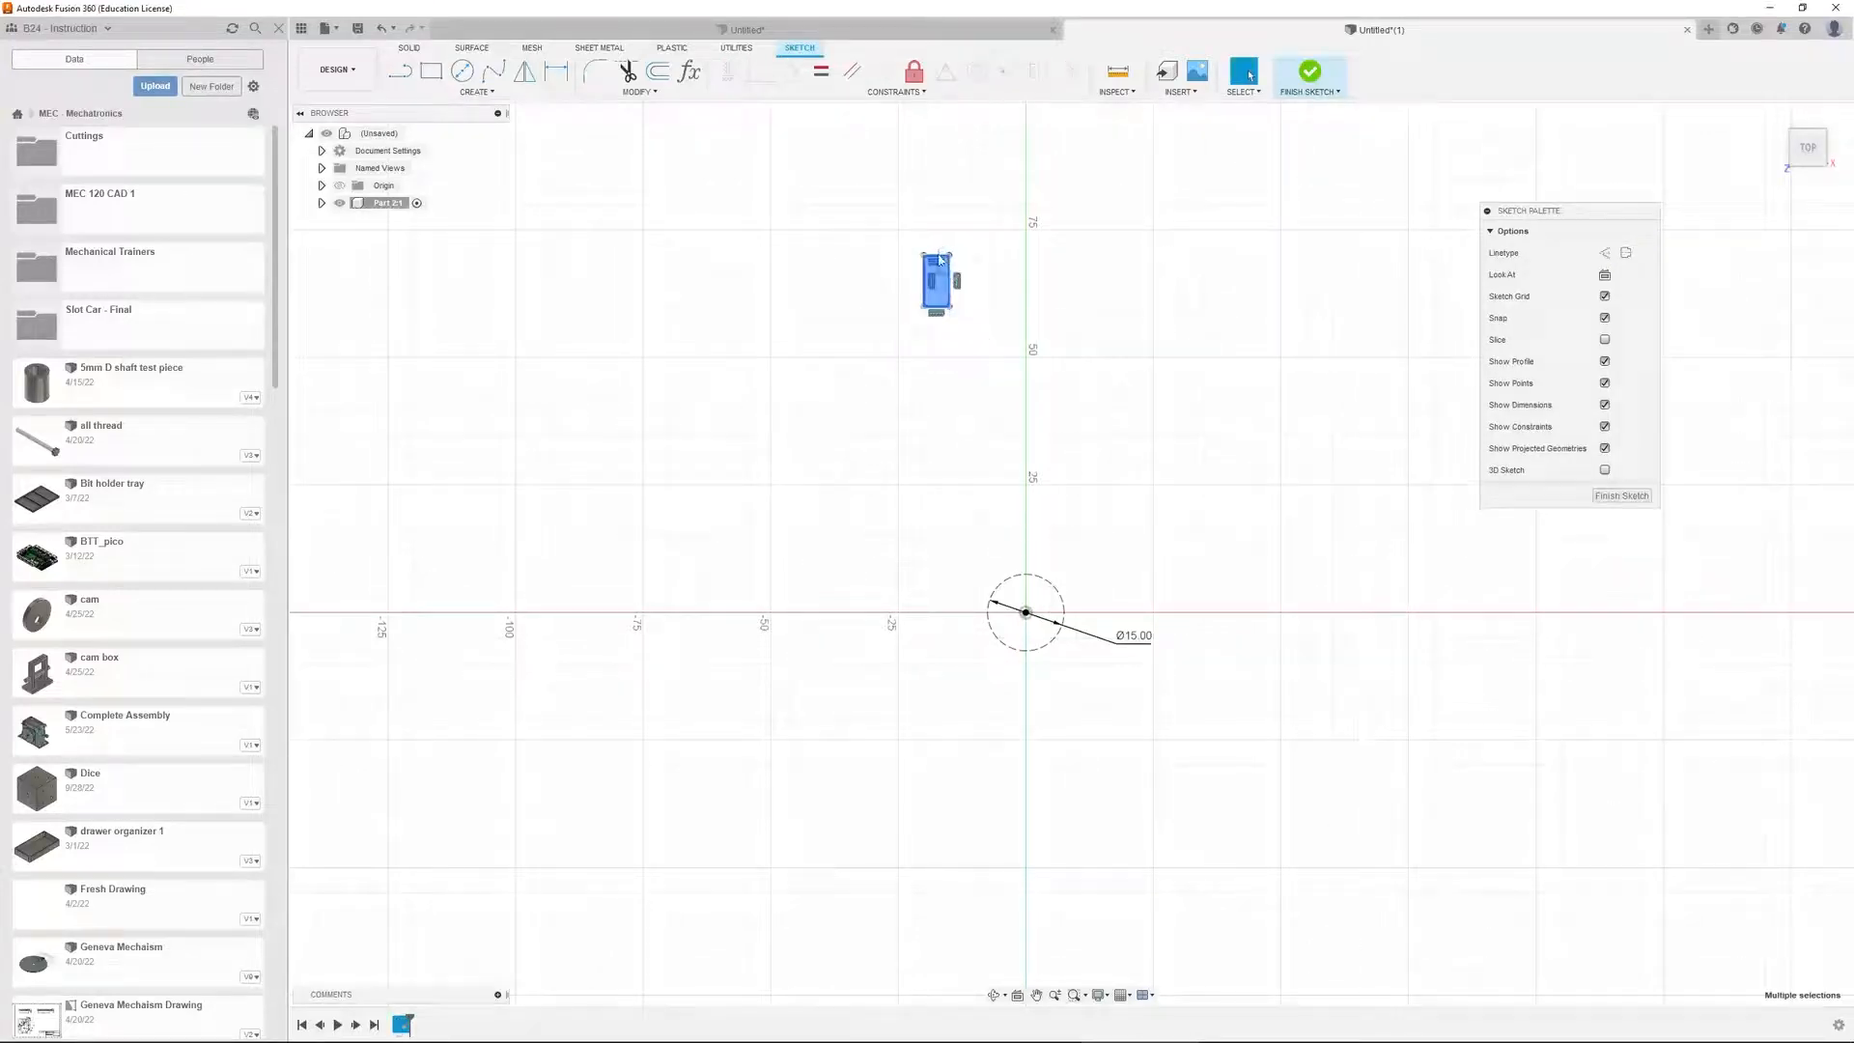
drag(939, 259, 1029, 288)
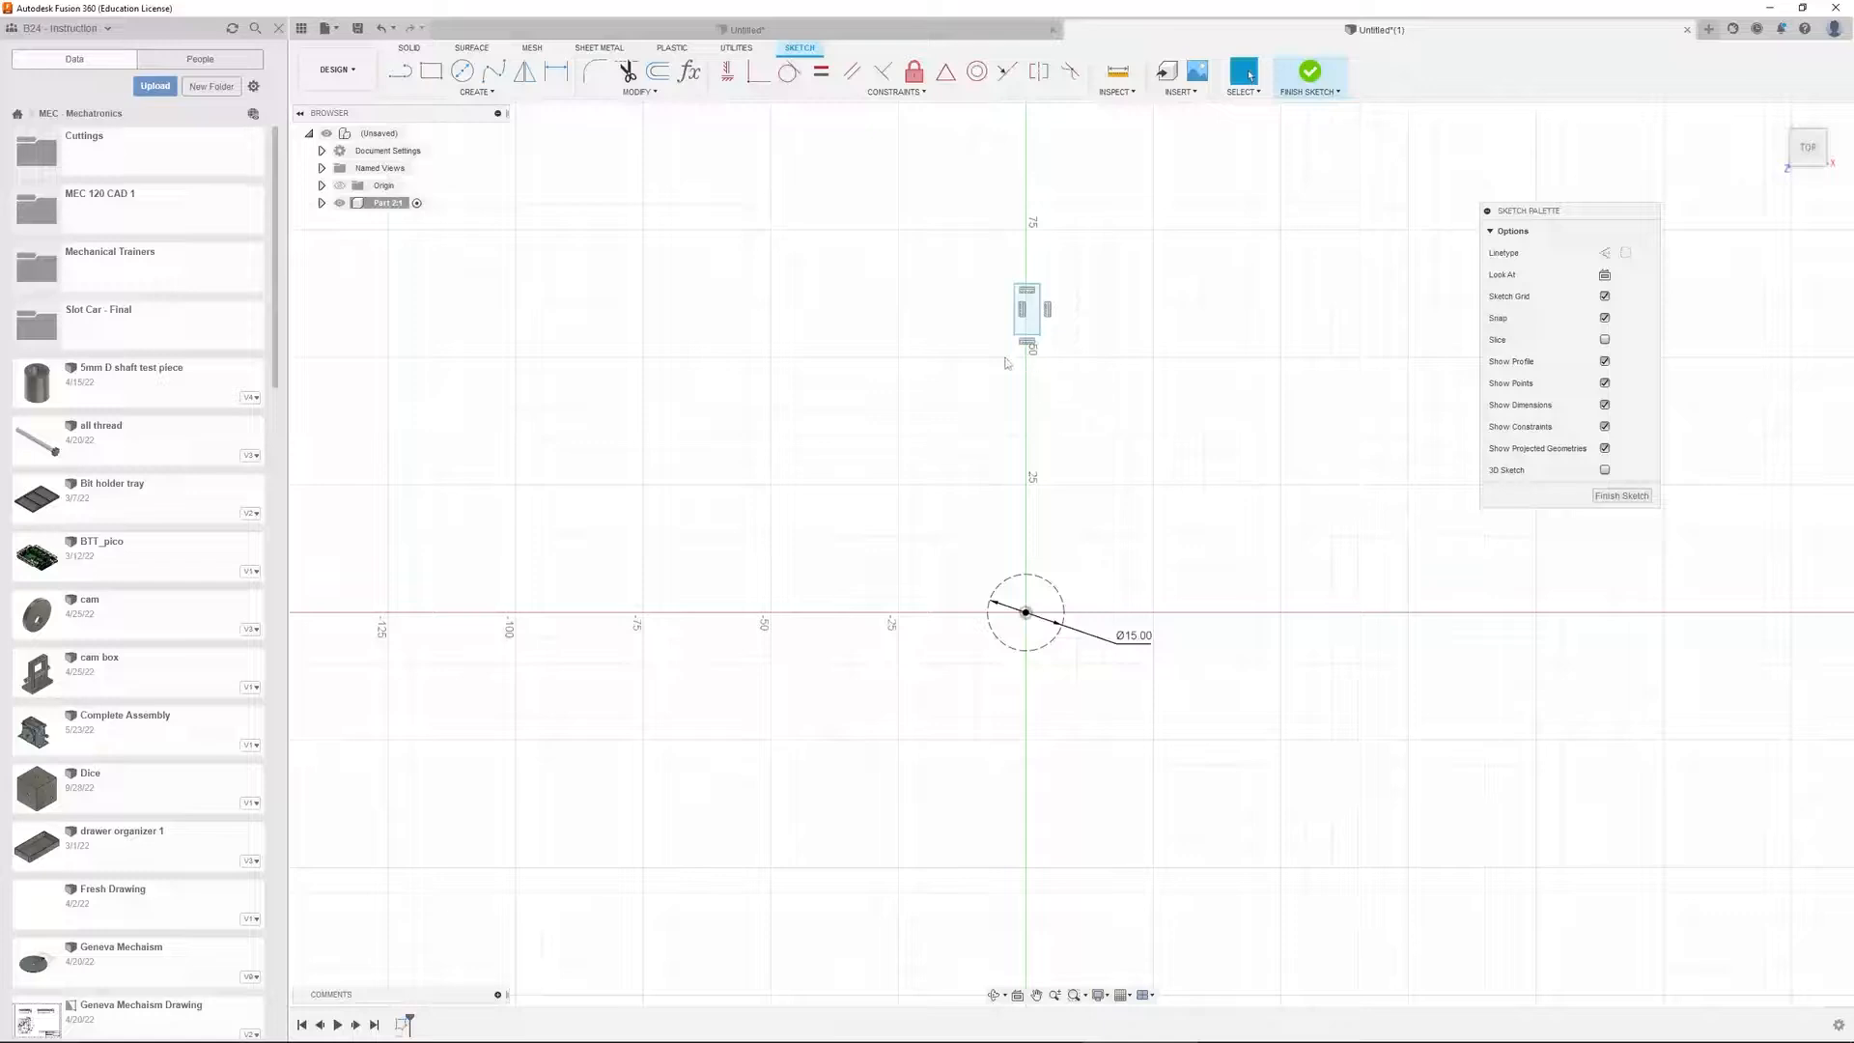
Draw a vertical construction line about 45 mm long from the origin up towards the rectangle
key(l)
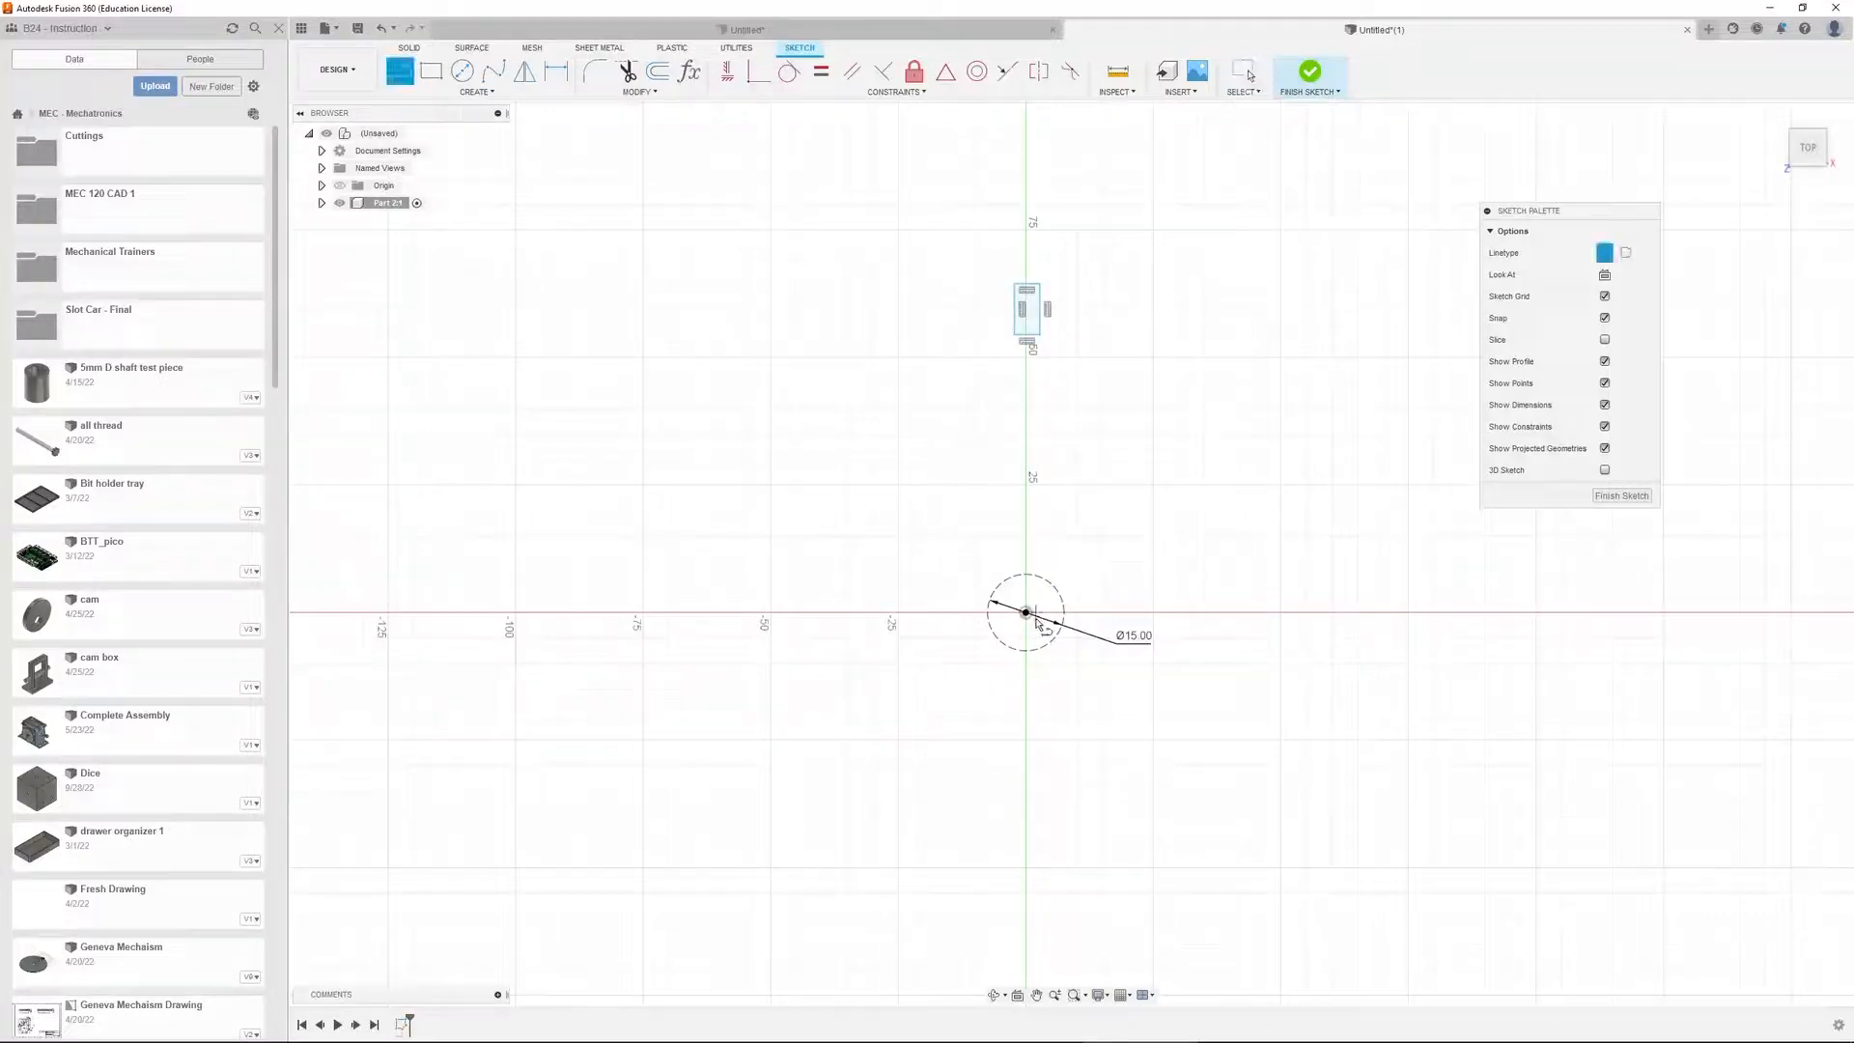
click(1026, 612)
click(1026, 384)
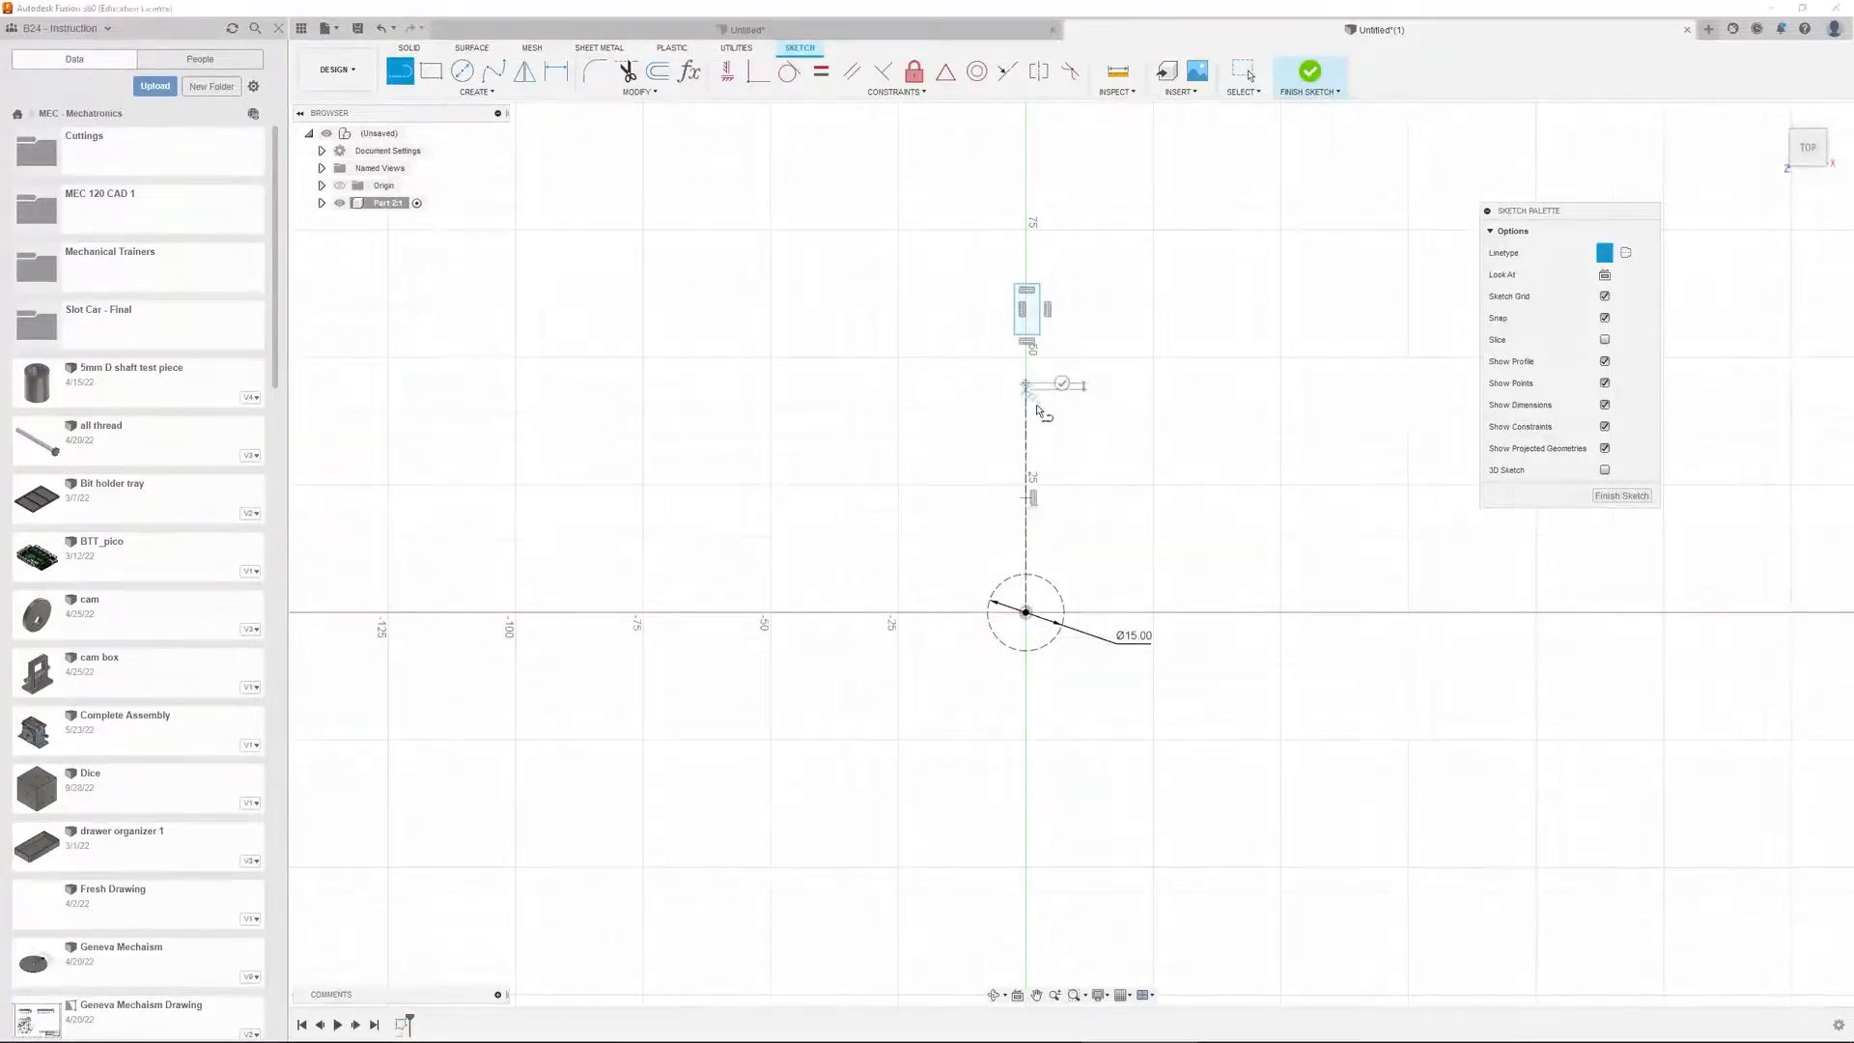
key(Escape)
Apply a Symmetry constraint to the rectangle's two vertical sides about the construction line
scroll(1064, 344, up, 2)
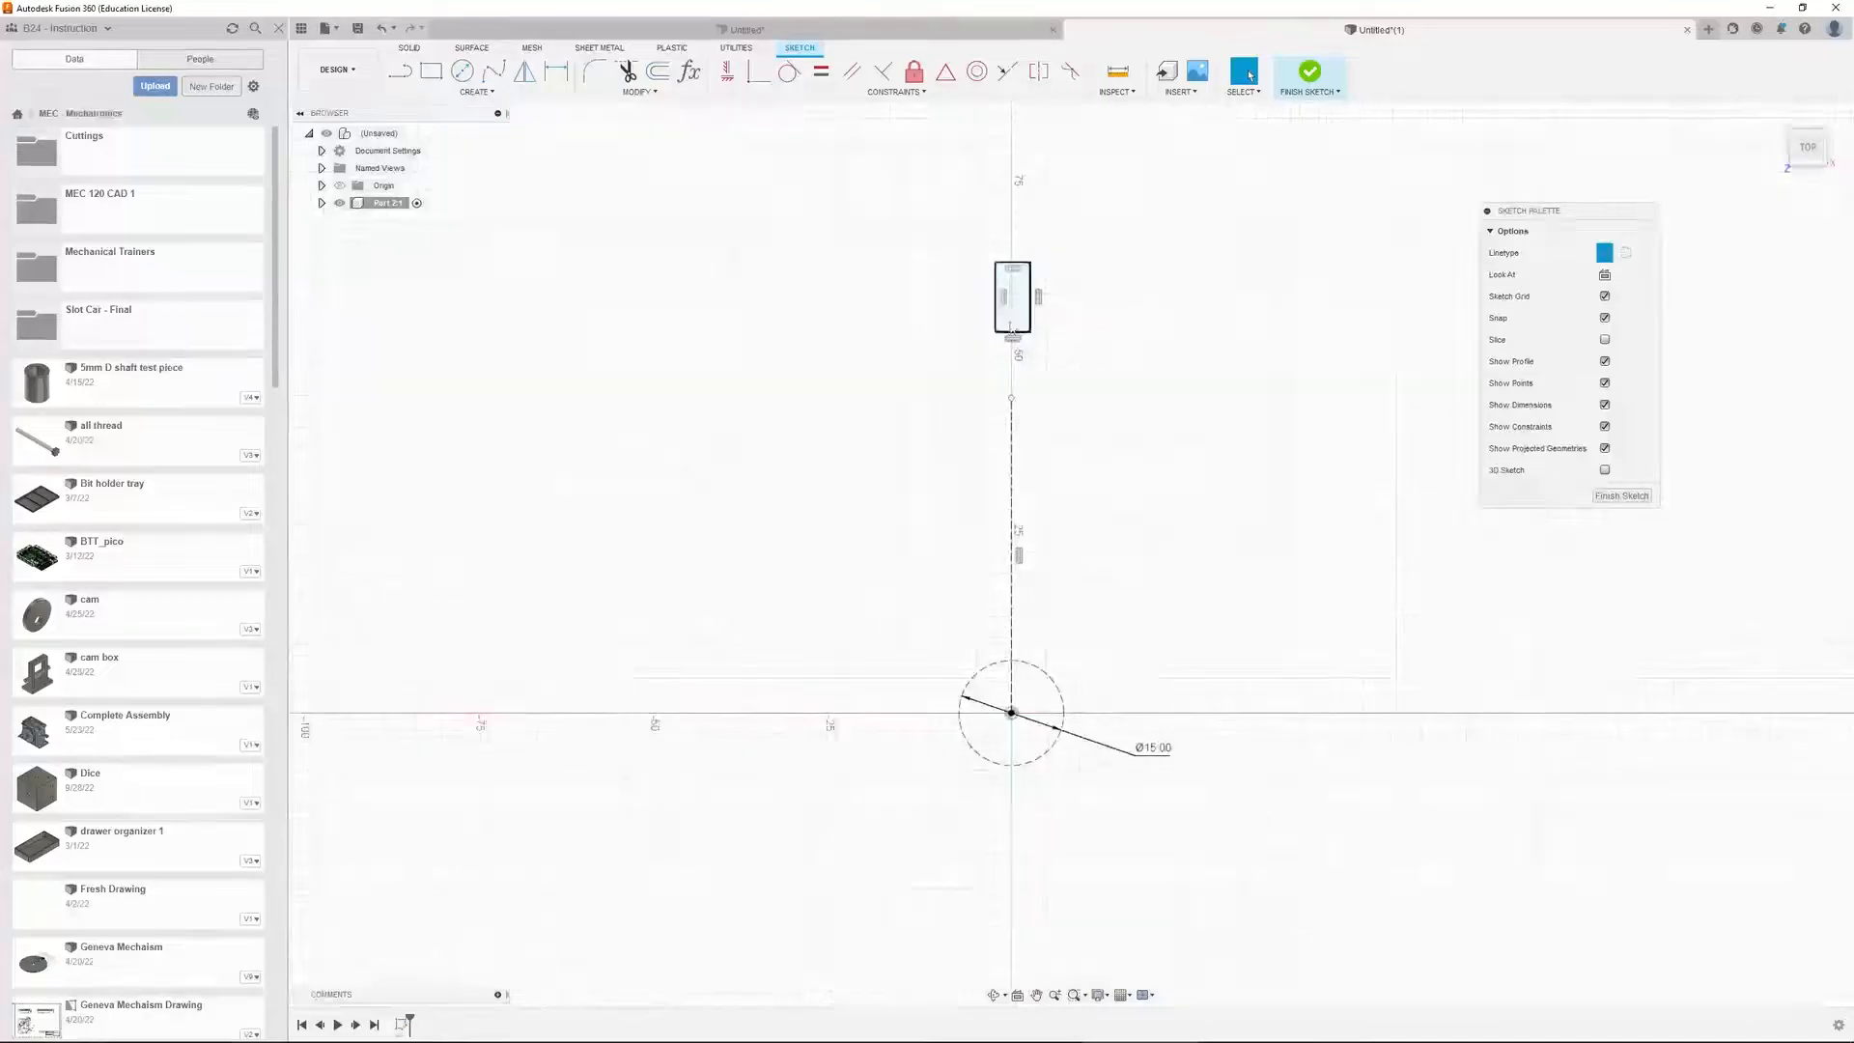
click(1022, 290)
click(1075, 279)
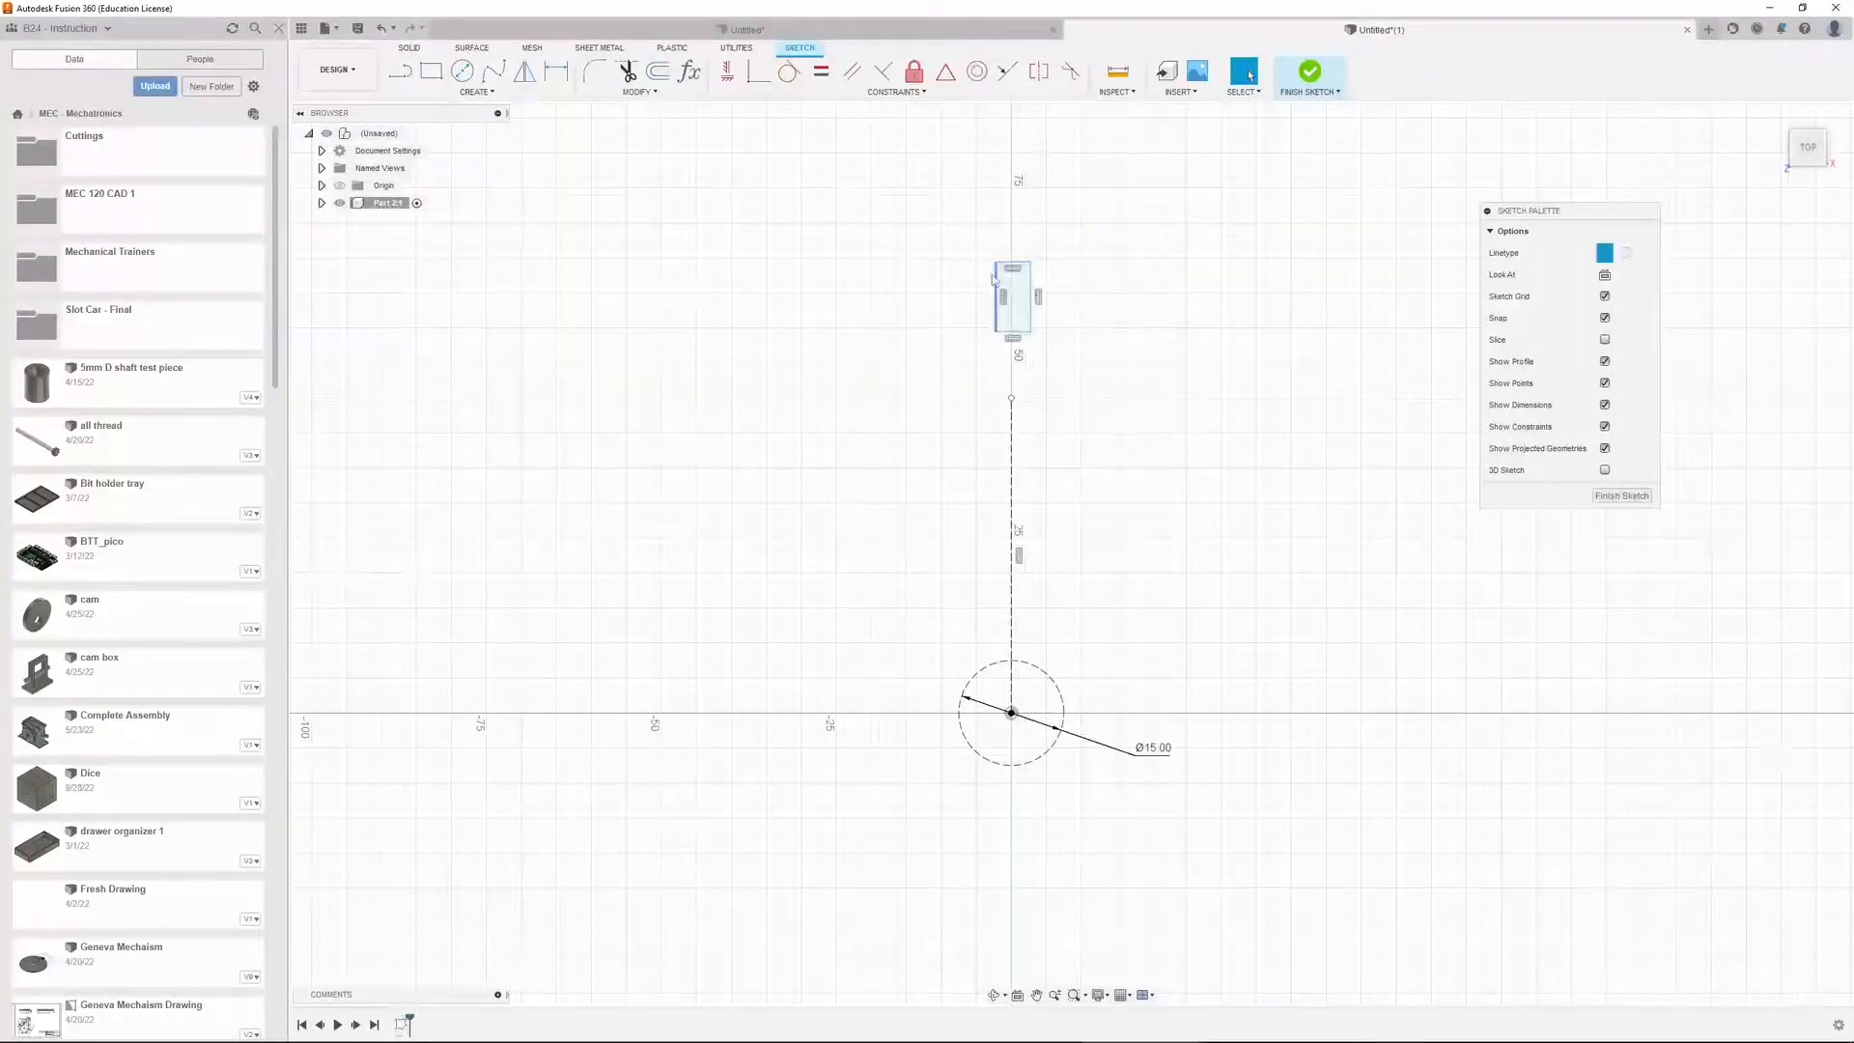
click(996, 280)
shift+click(1032, 282)
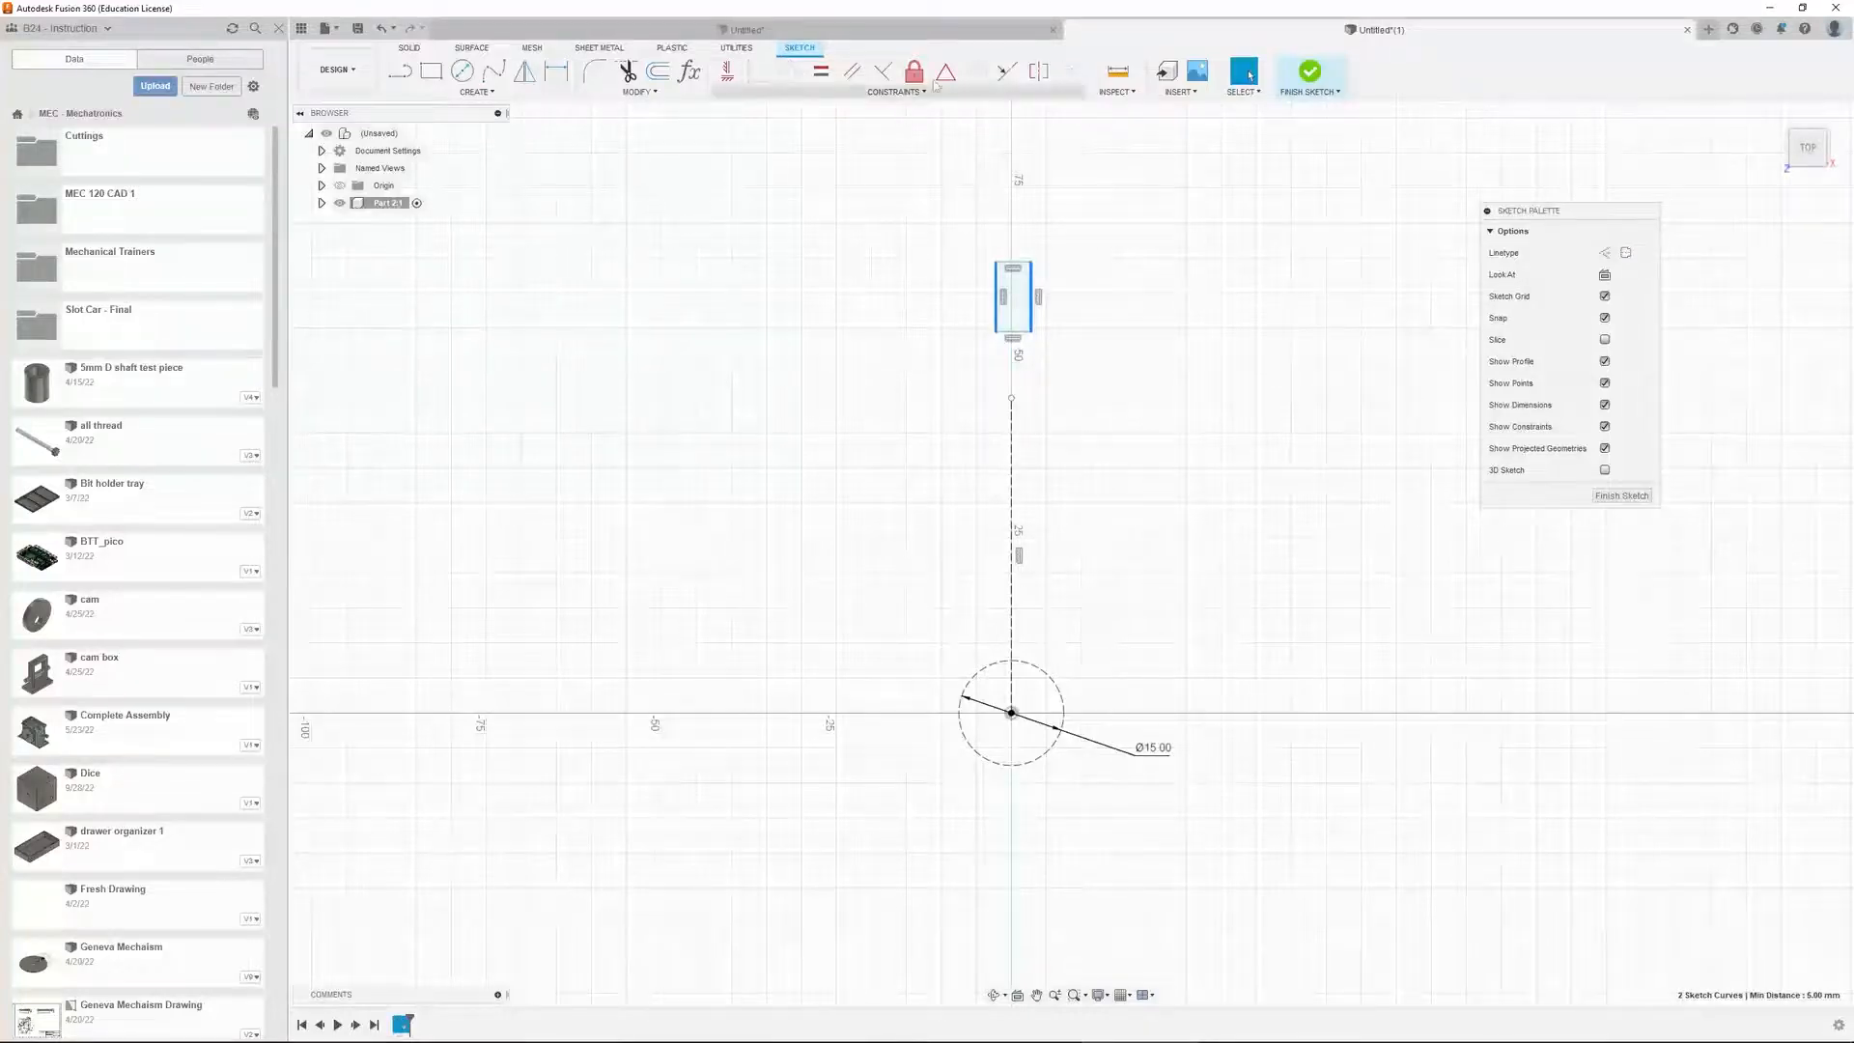
click(1042, 78)
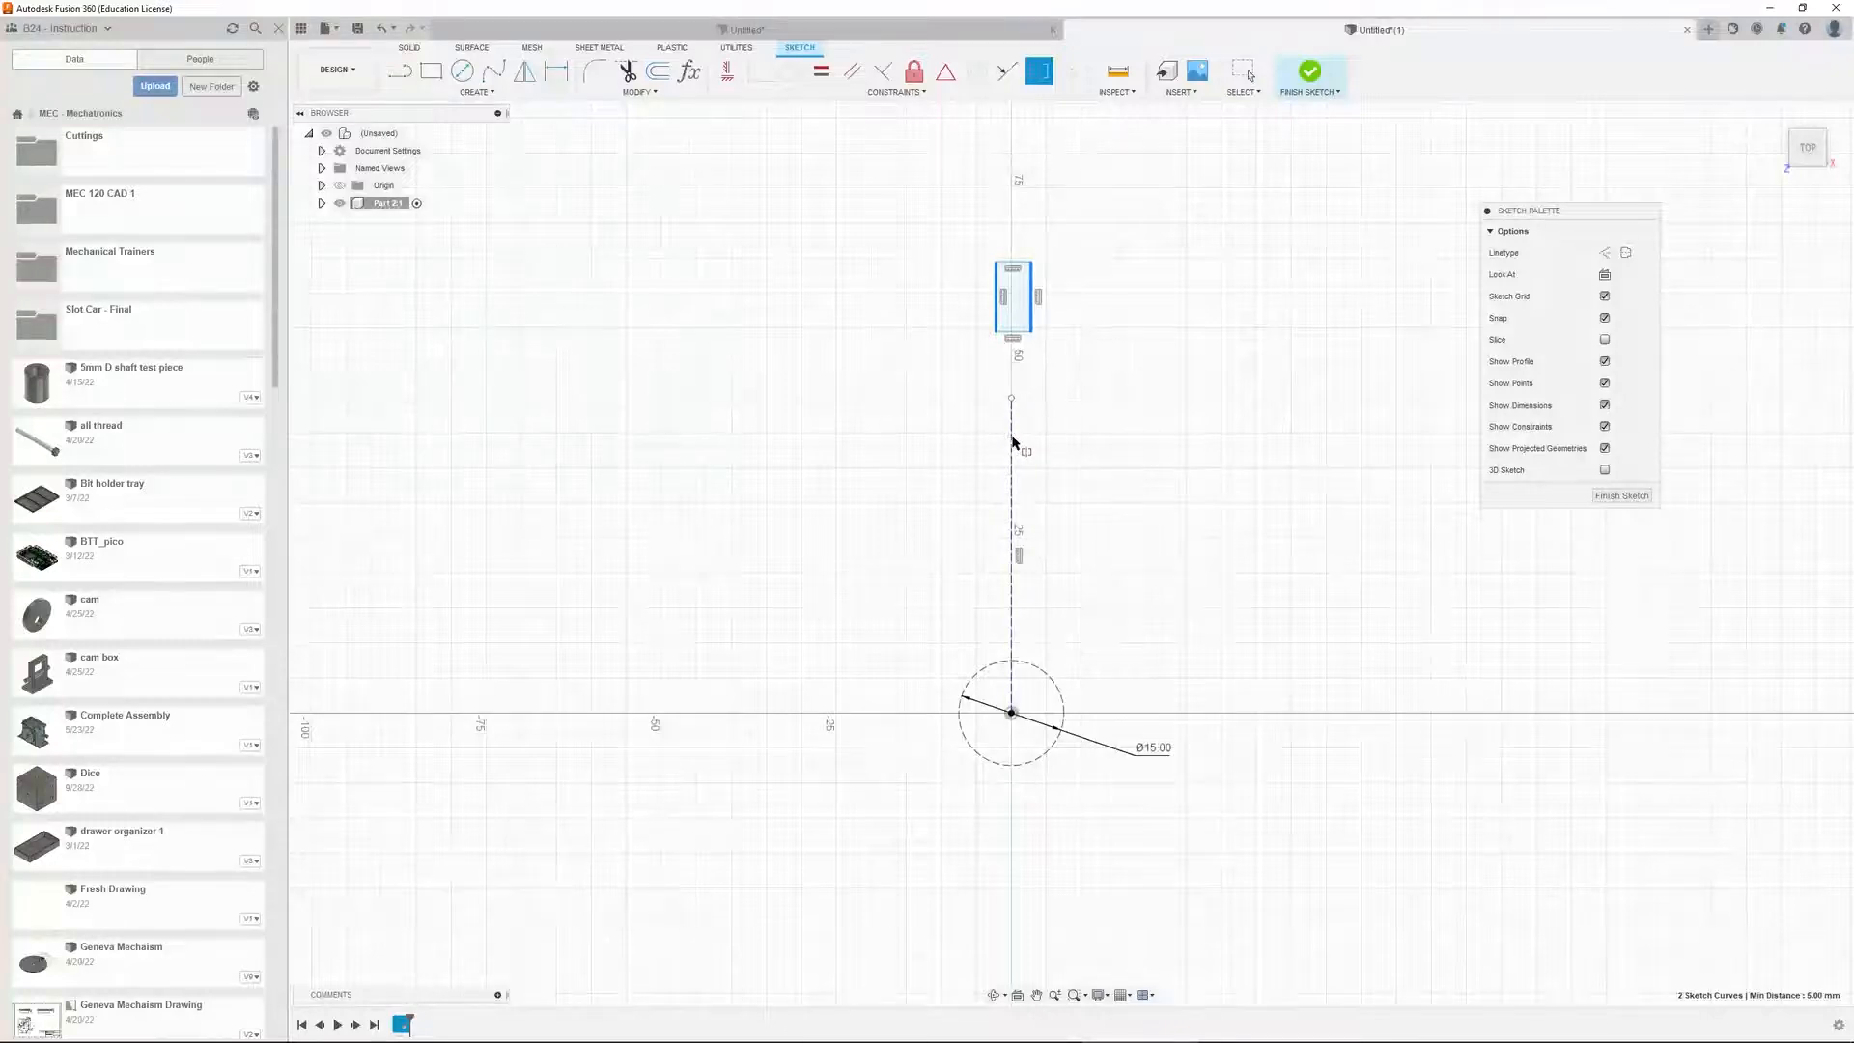
click(1013, 443)
key(Escape)
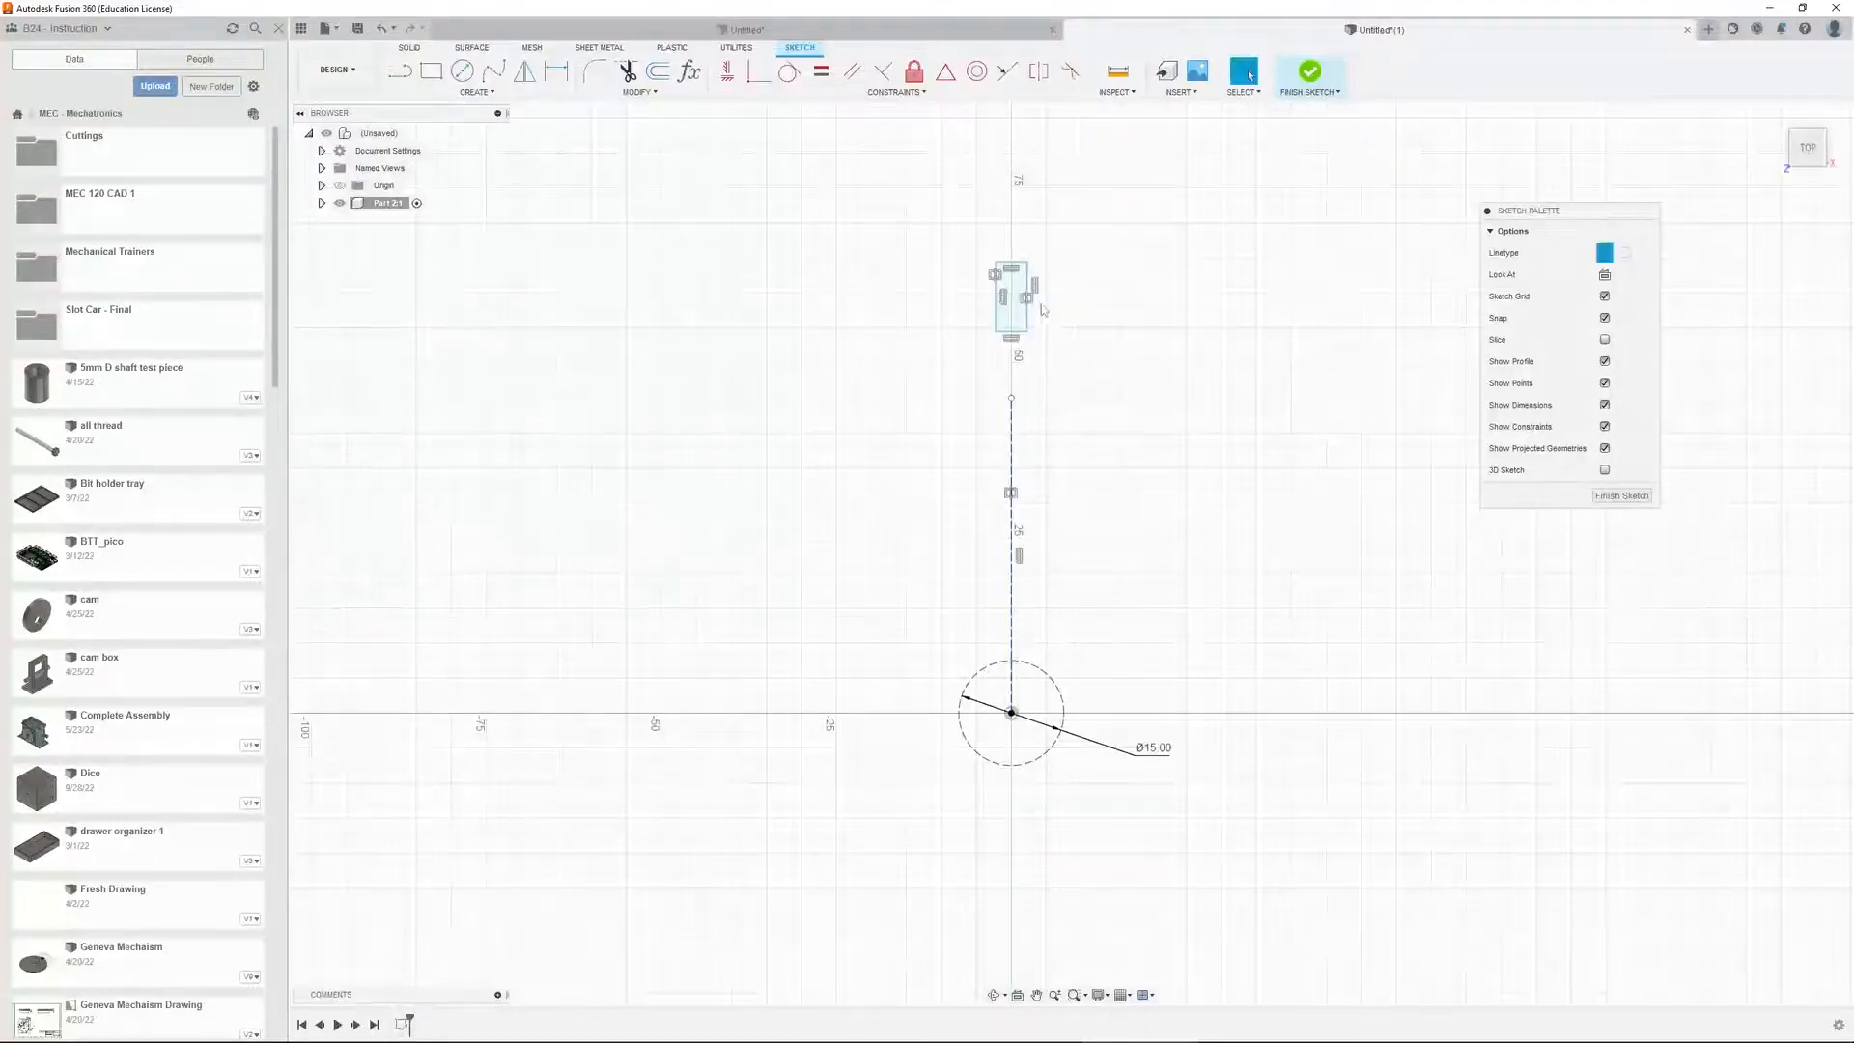
Dimension the rectangle's width and height, accepting the drawn sizes
key(d)
click(1017, 269)
click(1000, 224)
key(Return)
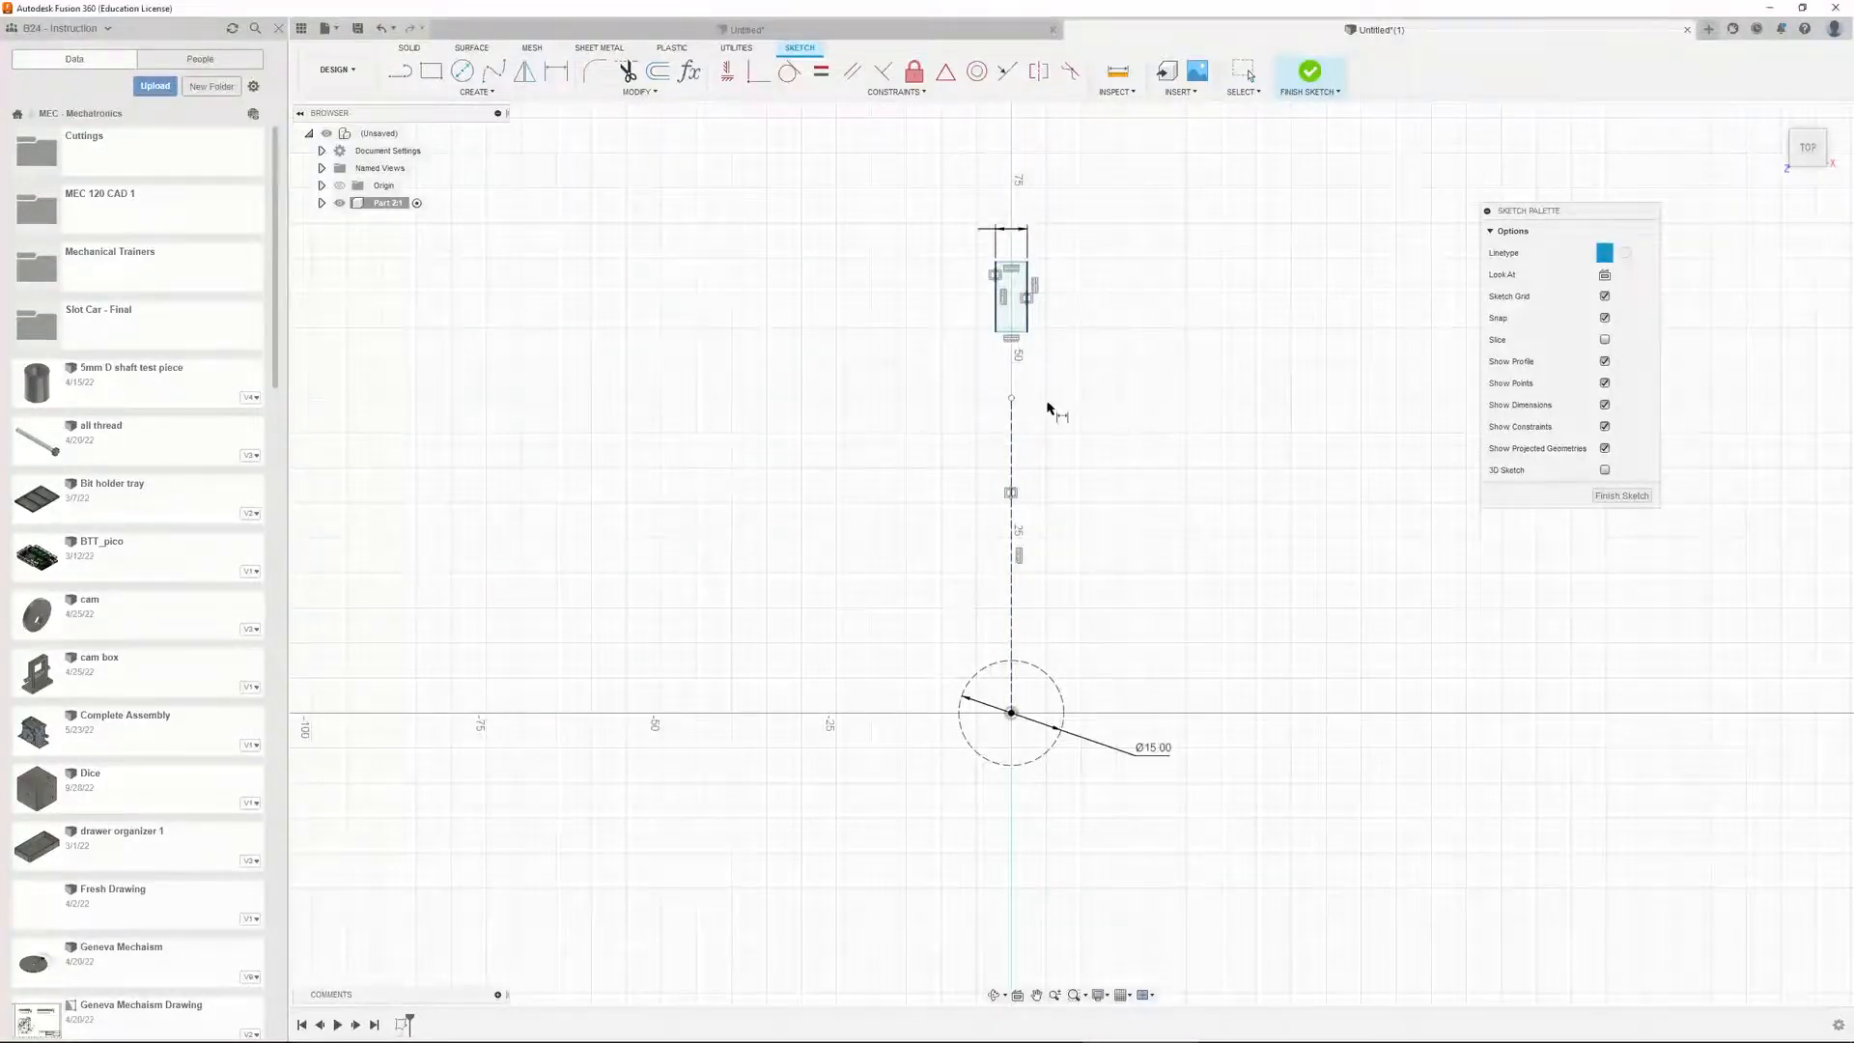
click(997, 299)
click(947, 303)
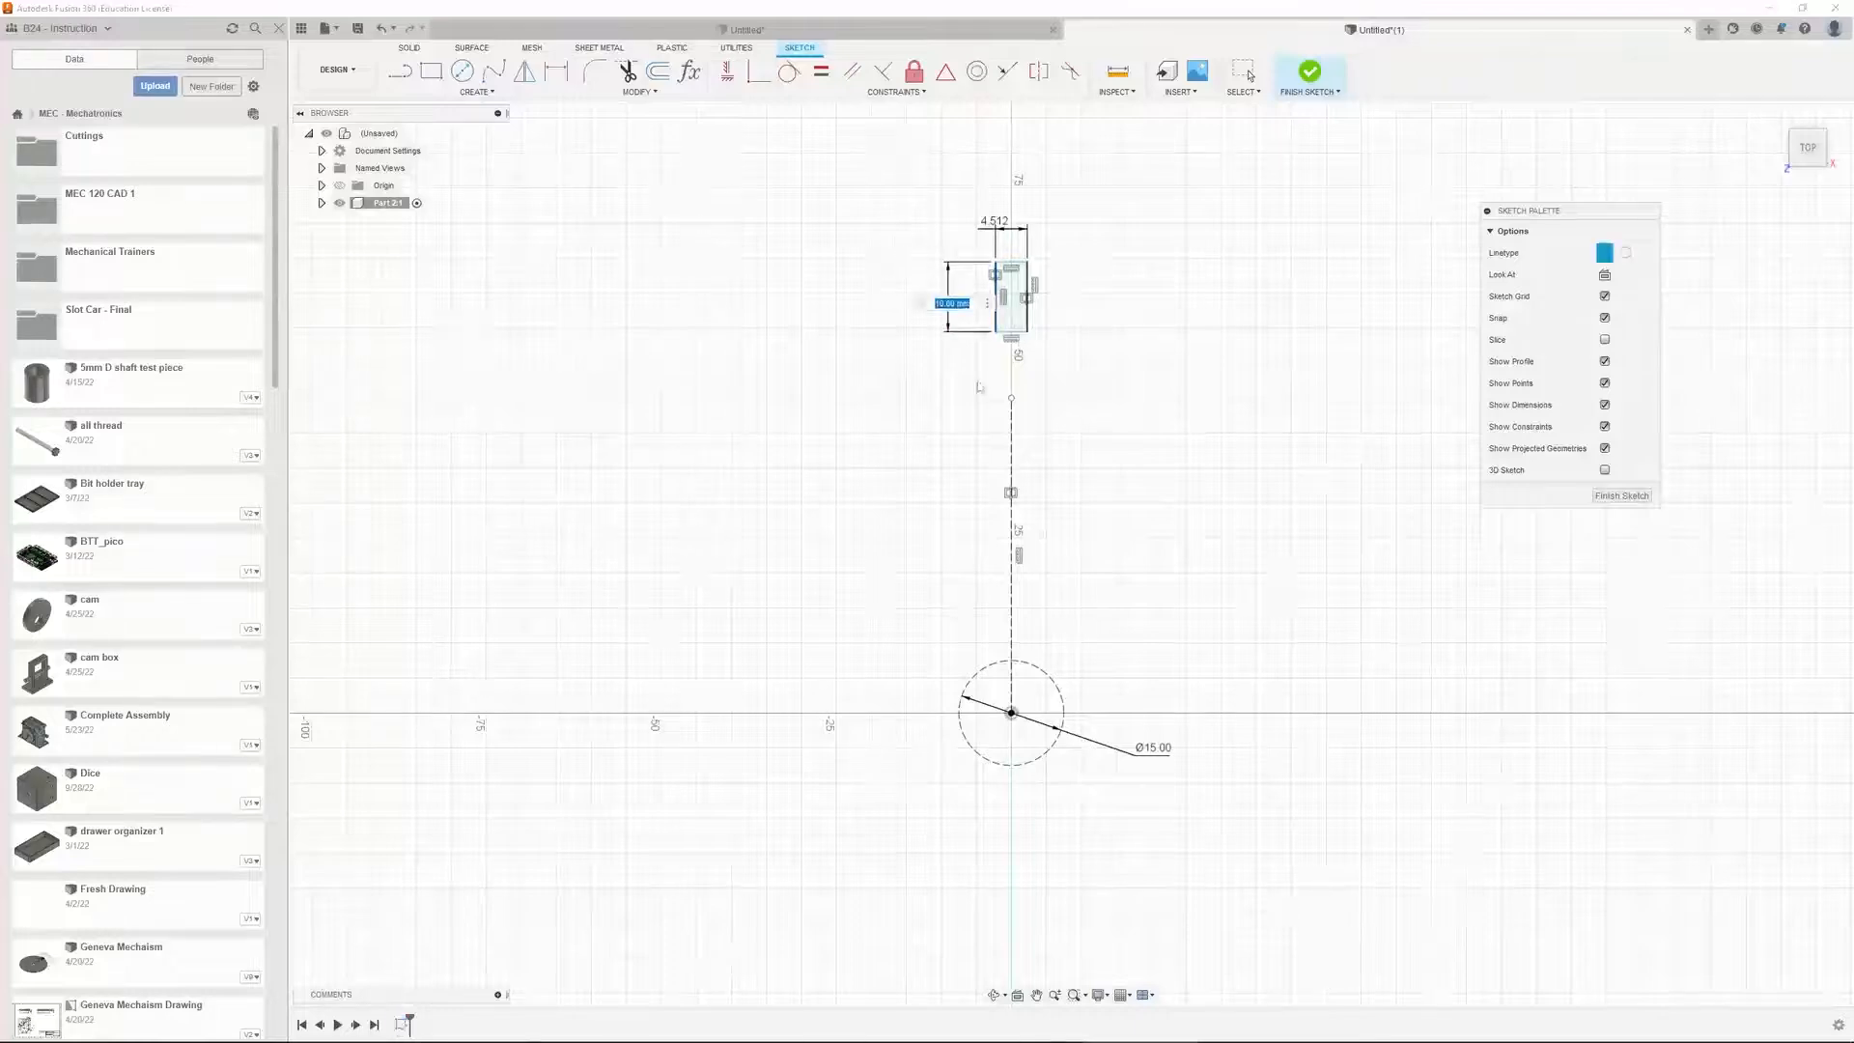
key(Return)
key(Escape)
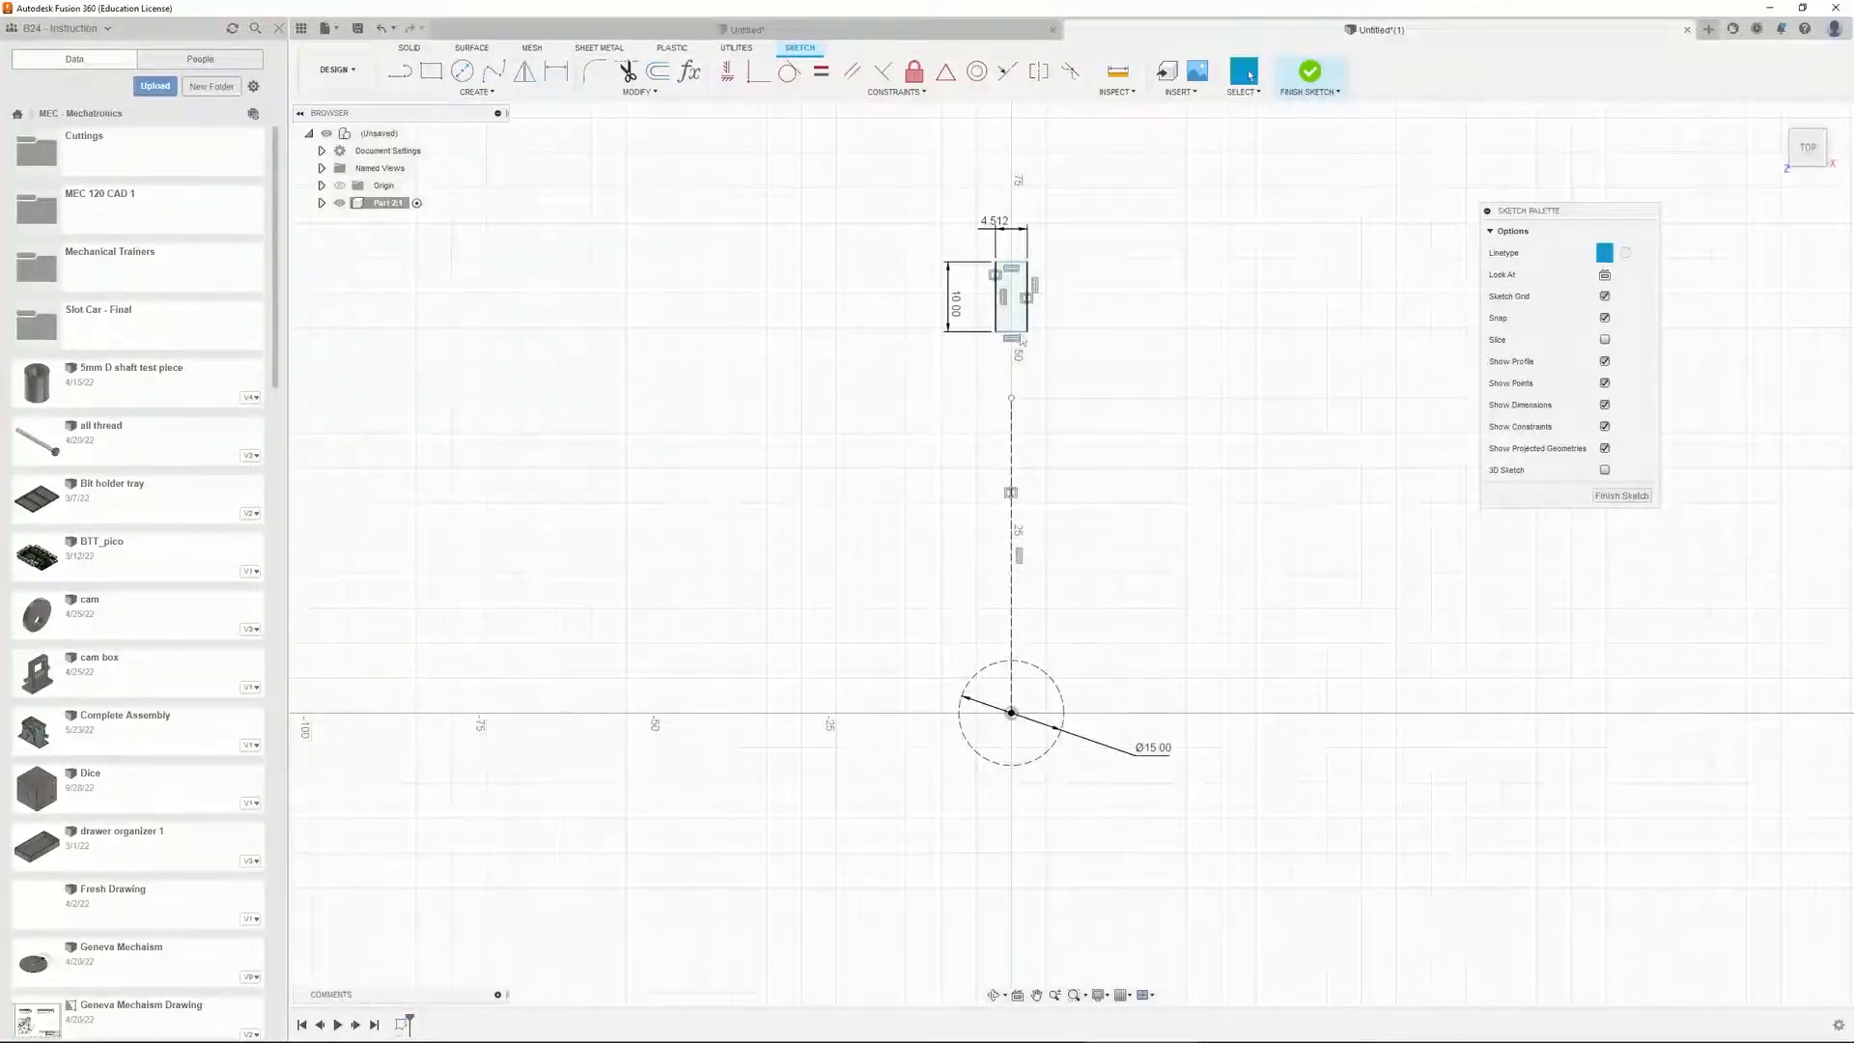
Make the construction line's upper endpoint coincident with the rectangle's lower side
key(d)
key(Escape)
double_click(1014, 332)
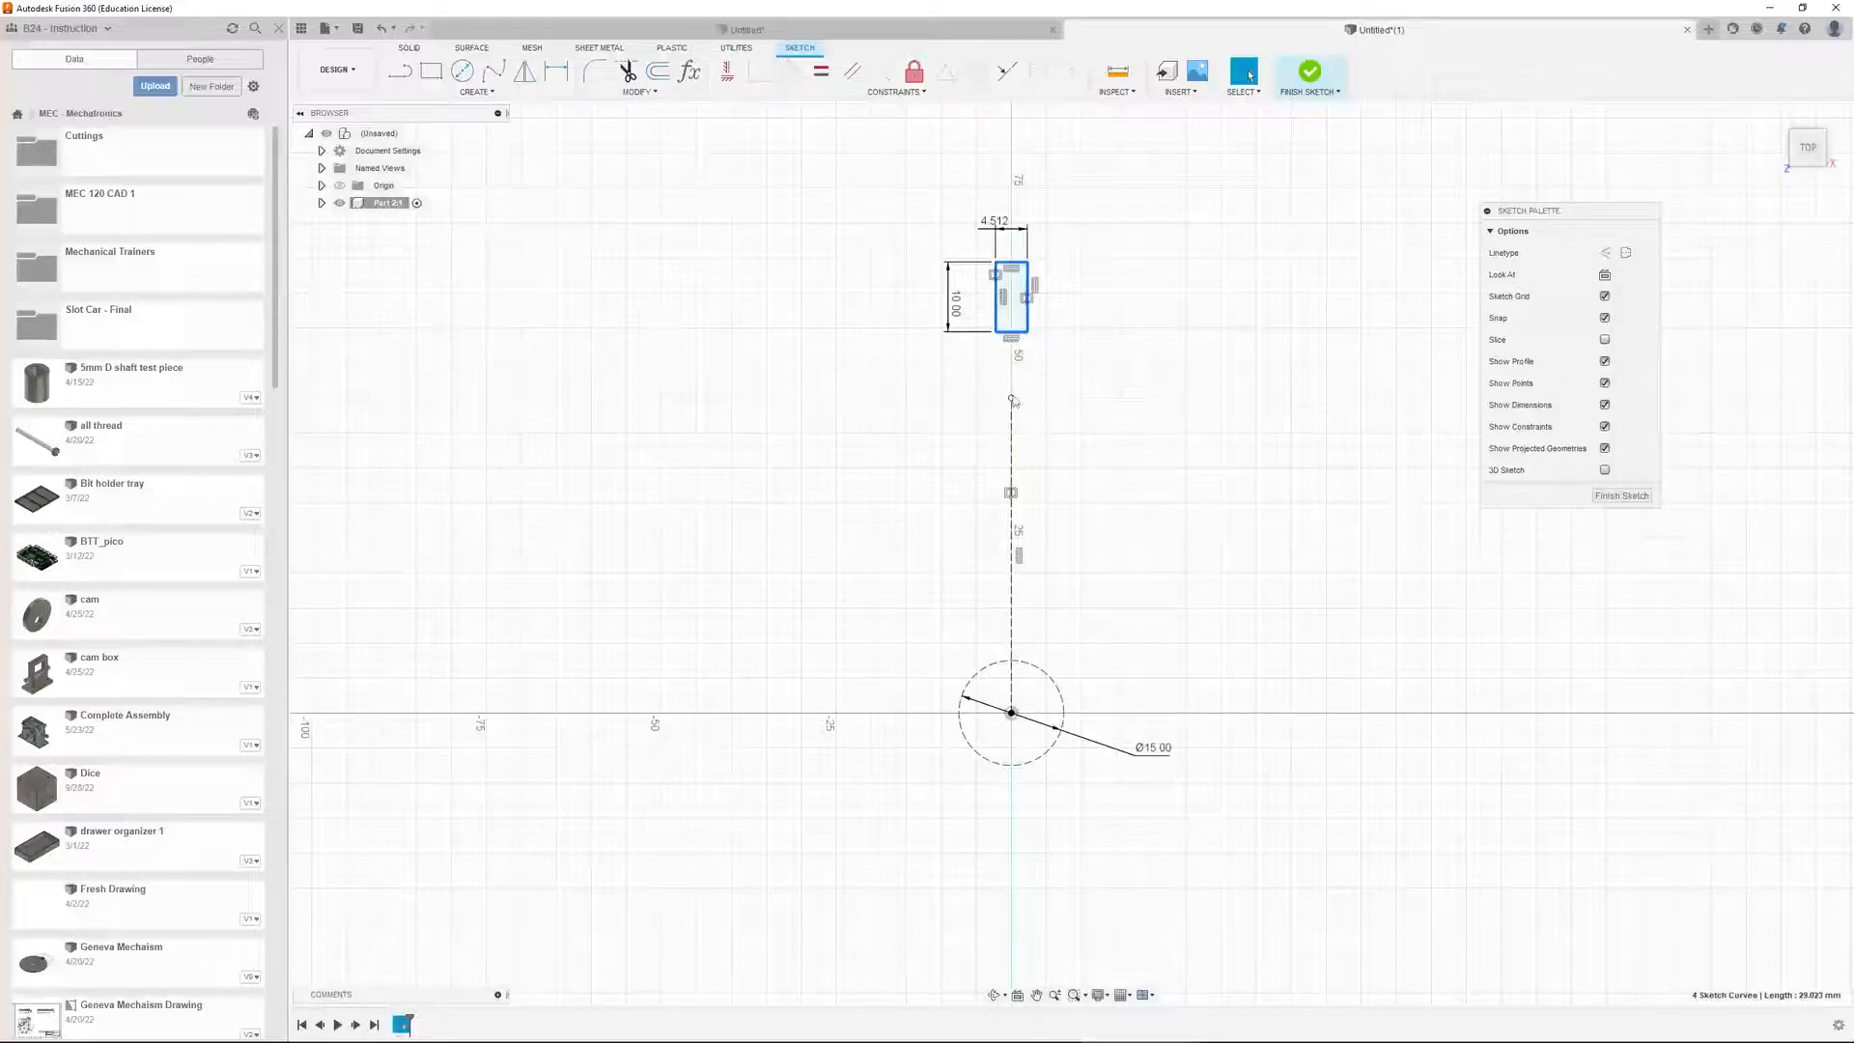
click(1012, 332)
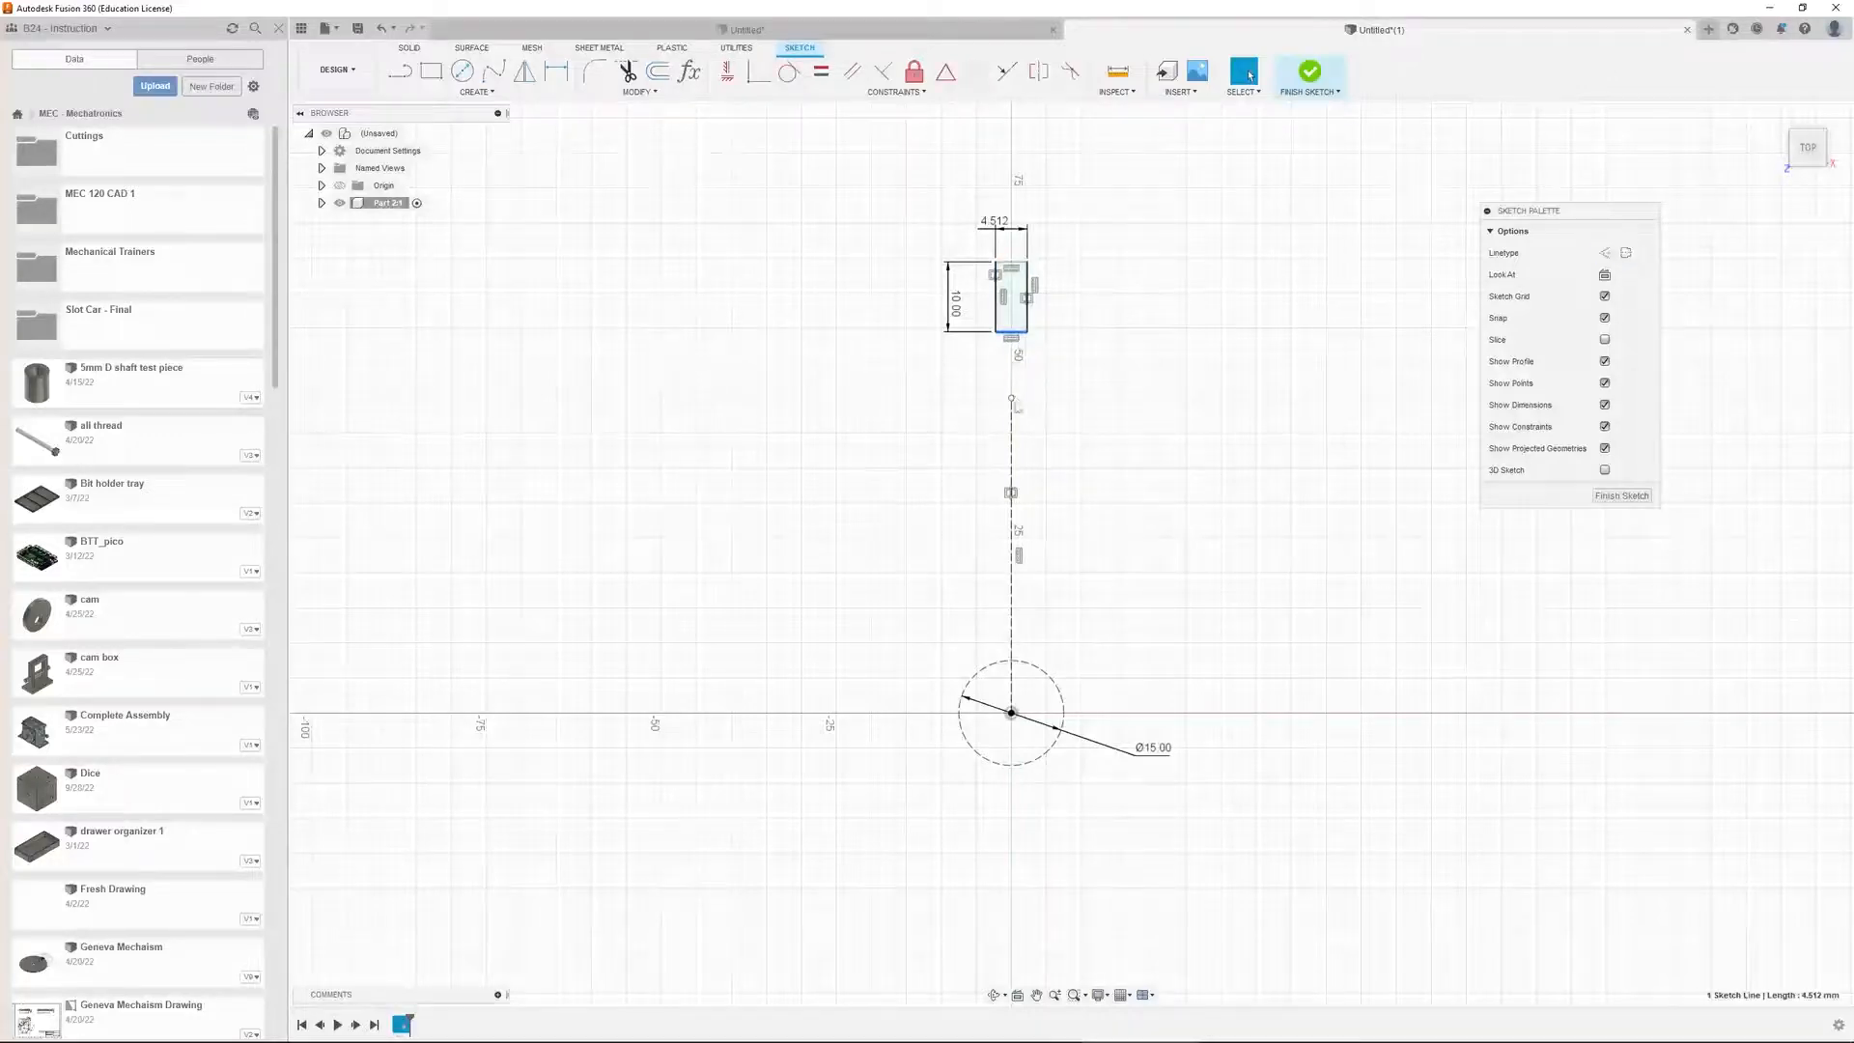
shift+click(1012, 399)
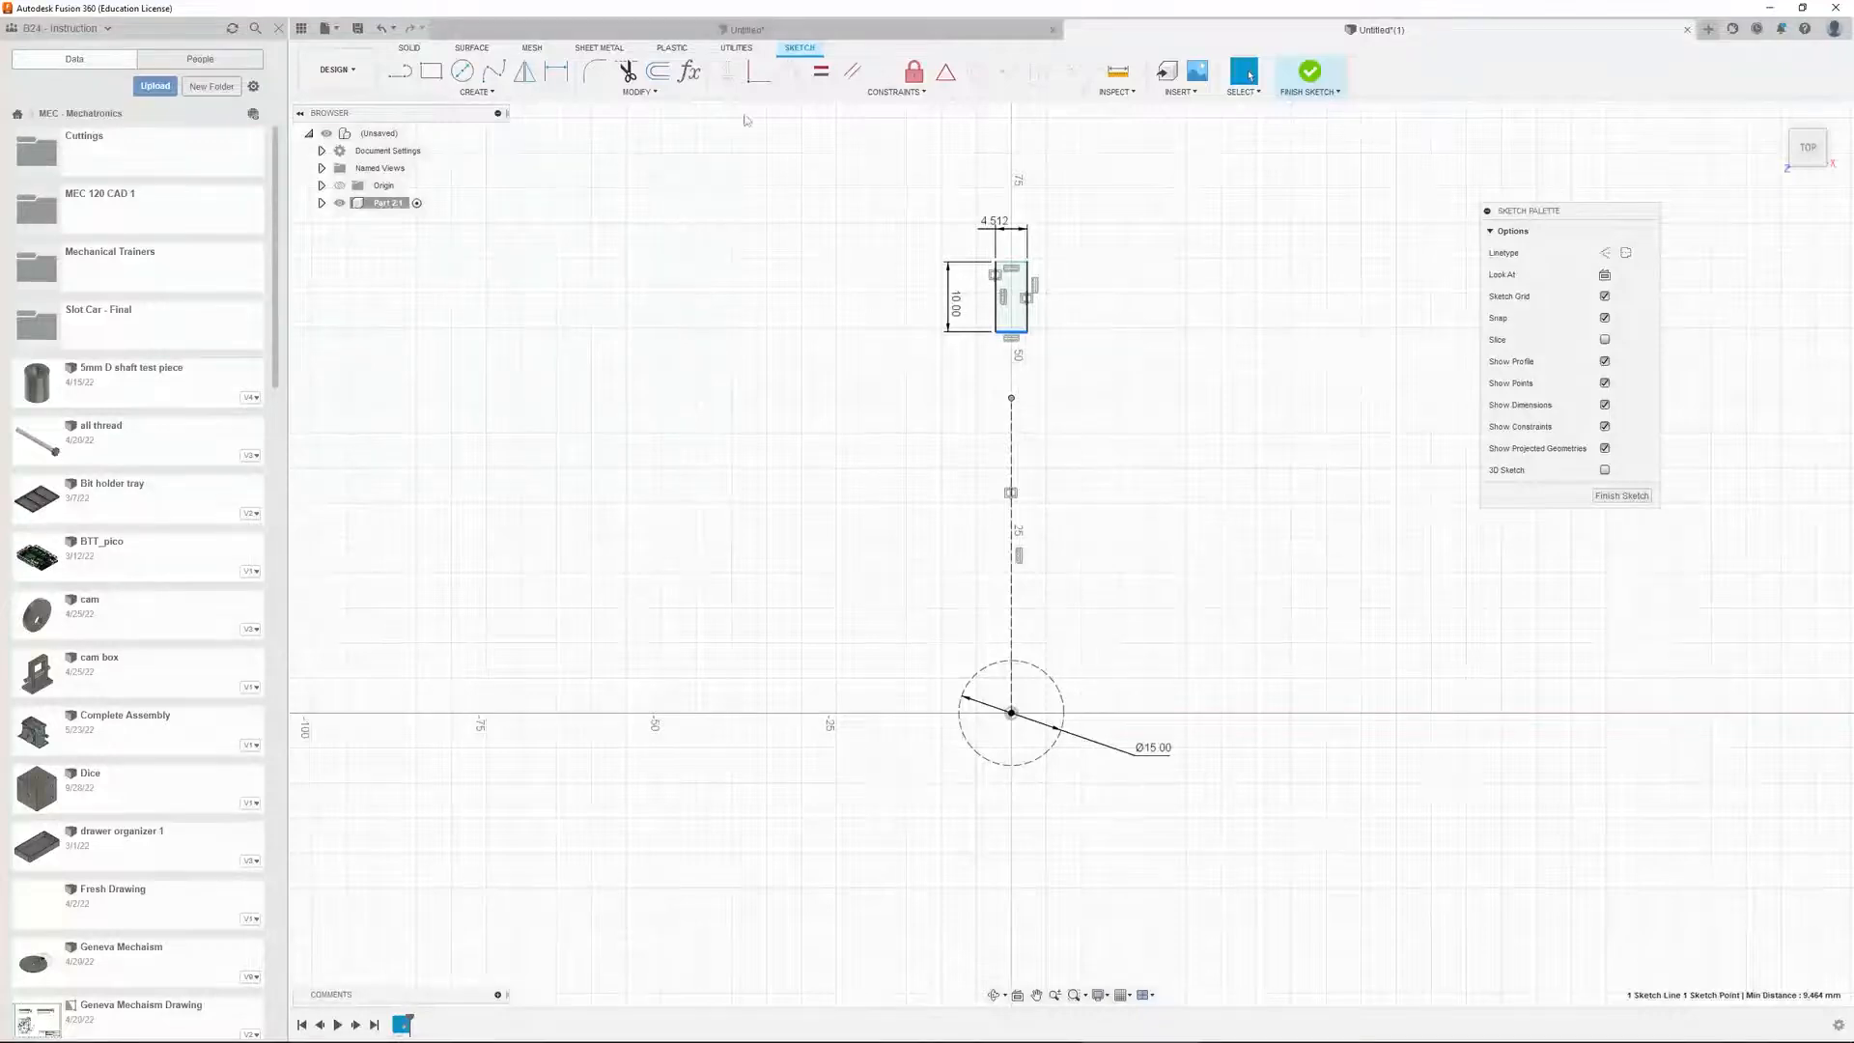
click(759, 71)
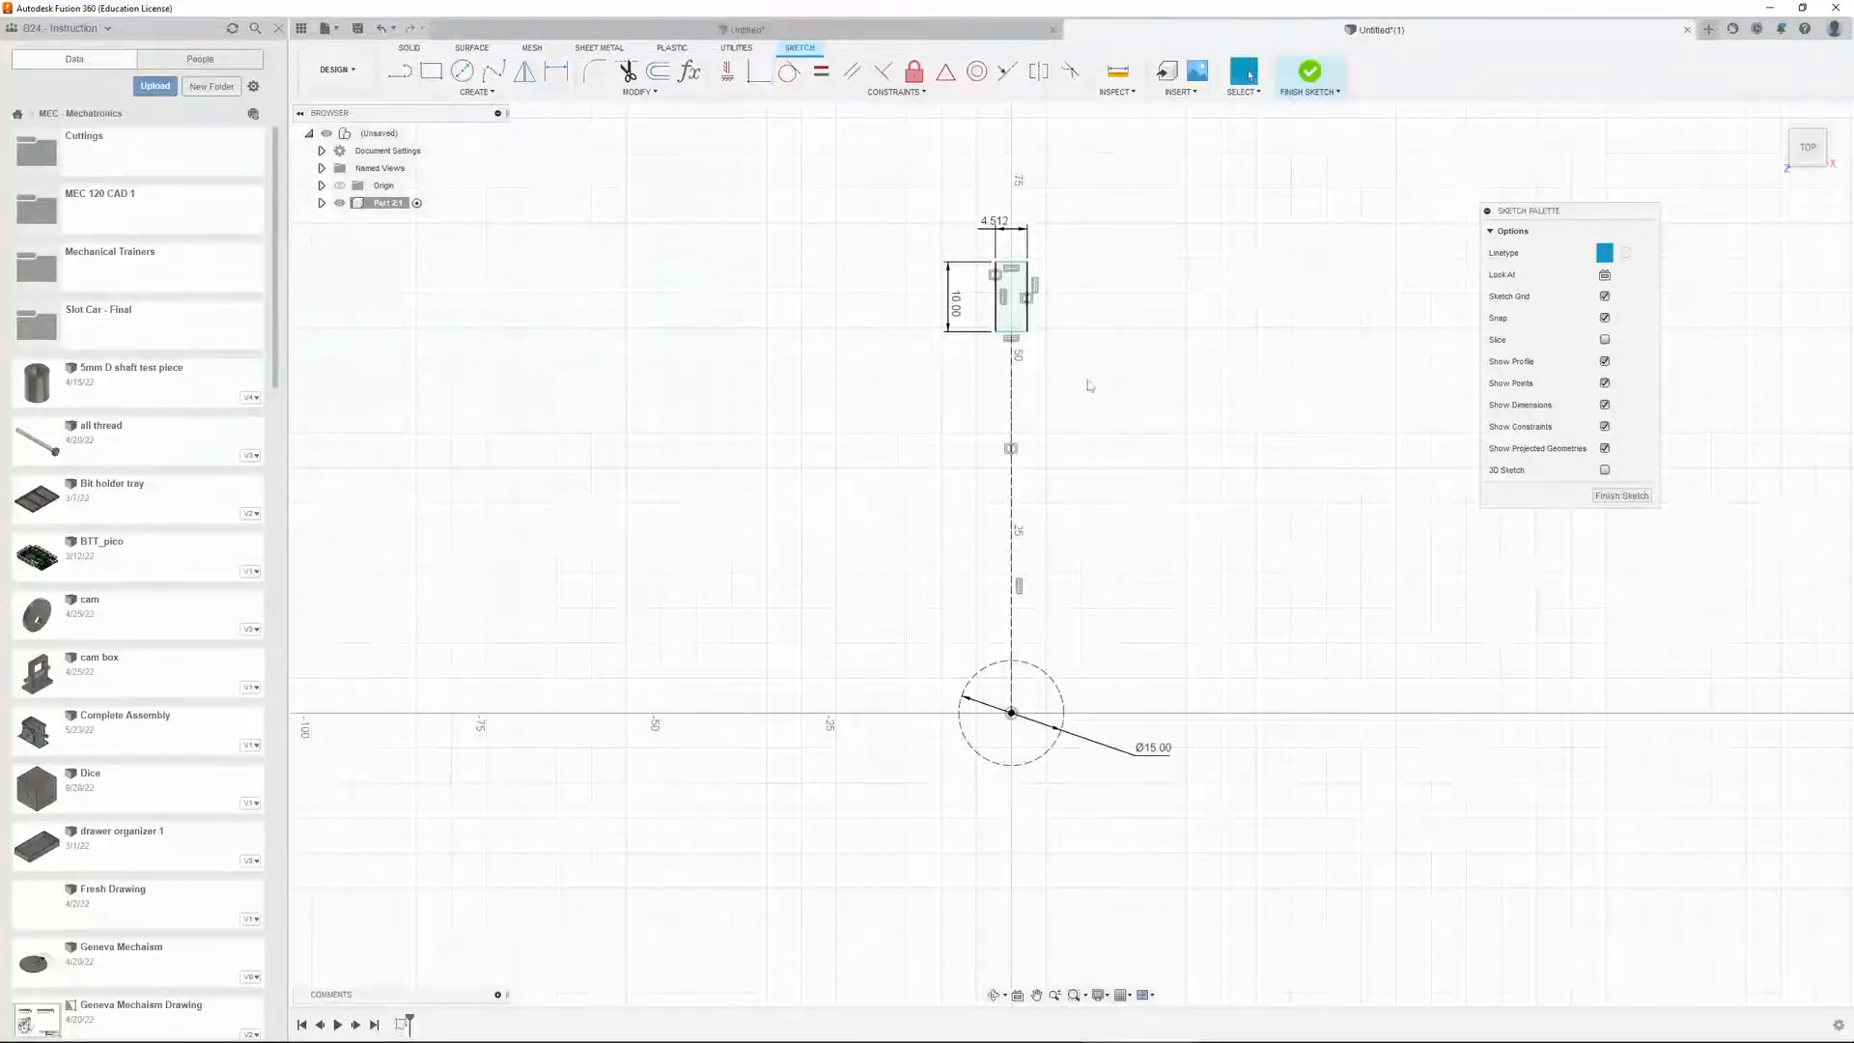
Dimension the construction line's length from the origin to the rectangle, accepting the current value
key(d)
click(1012, 413)
click(1066, 406)
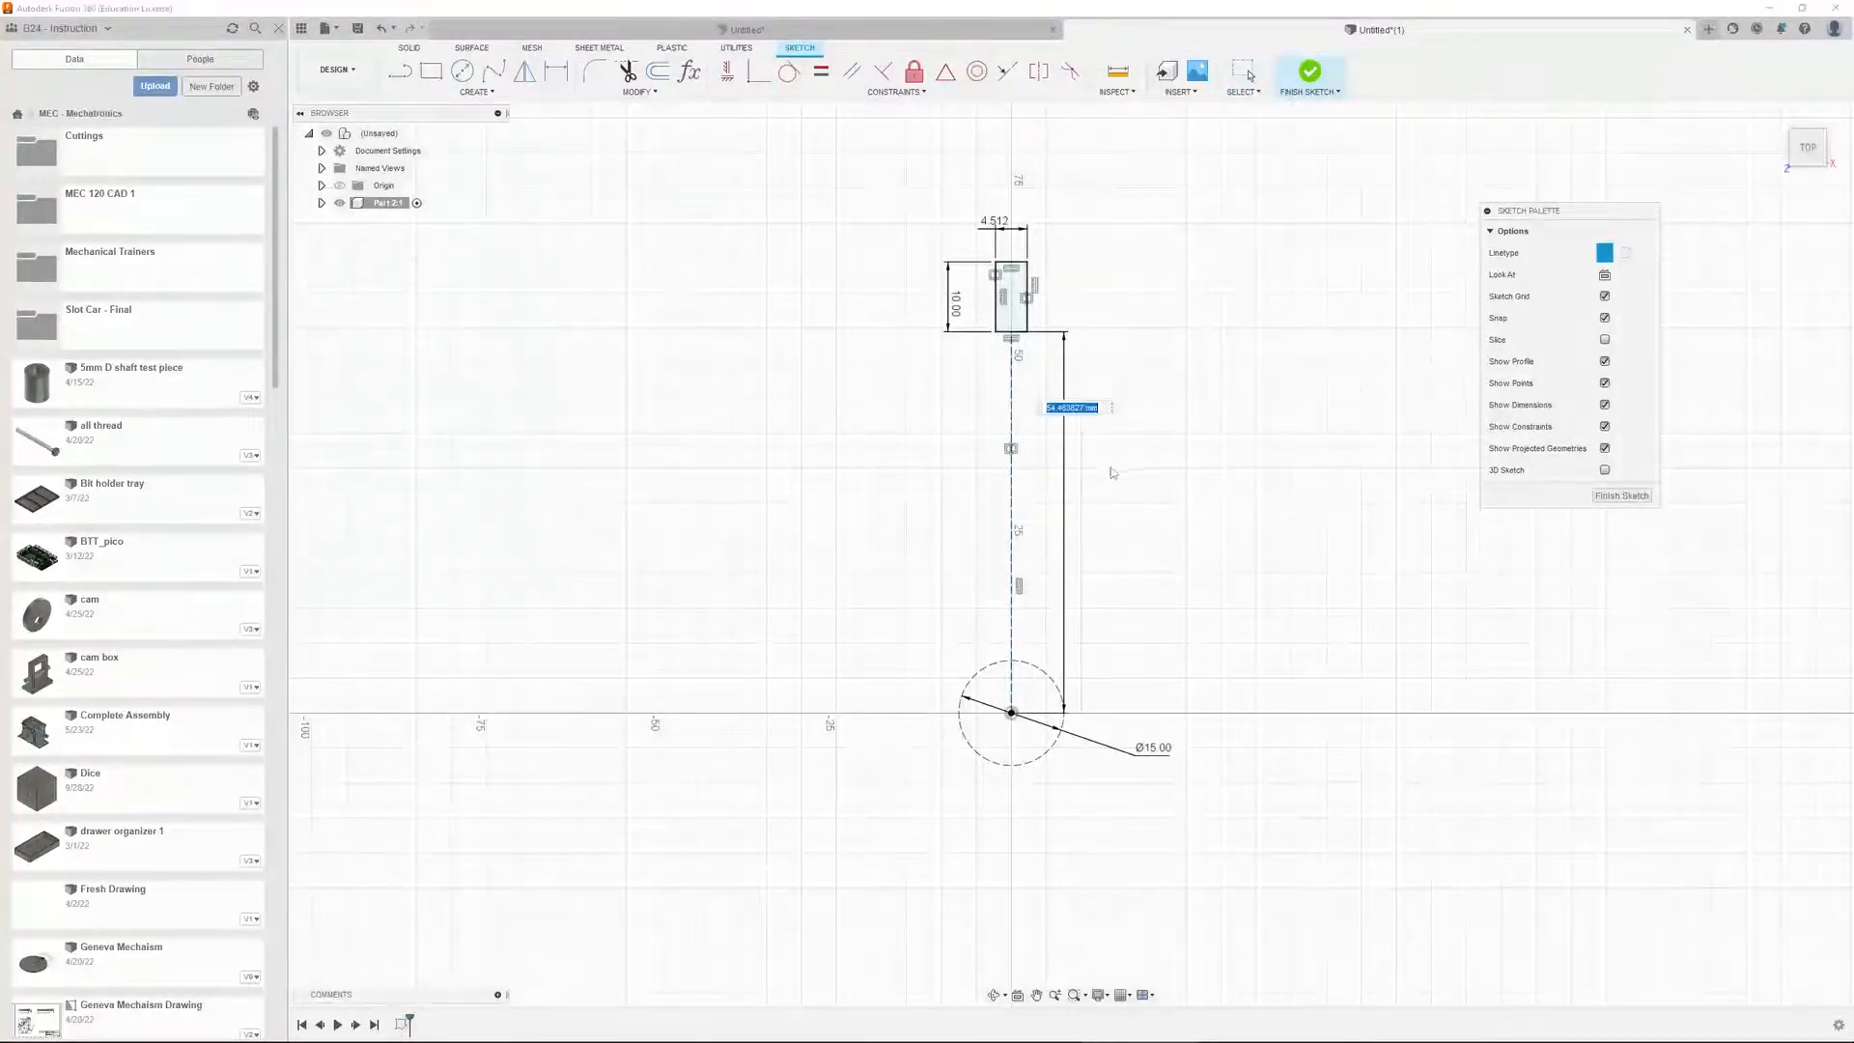
key(Return)
key(Escape)
scroll(1214, 359, up, 3)
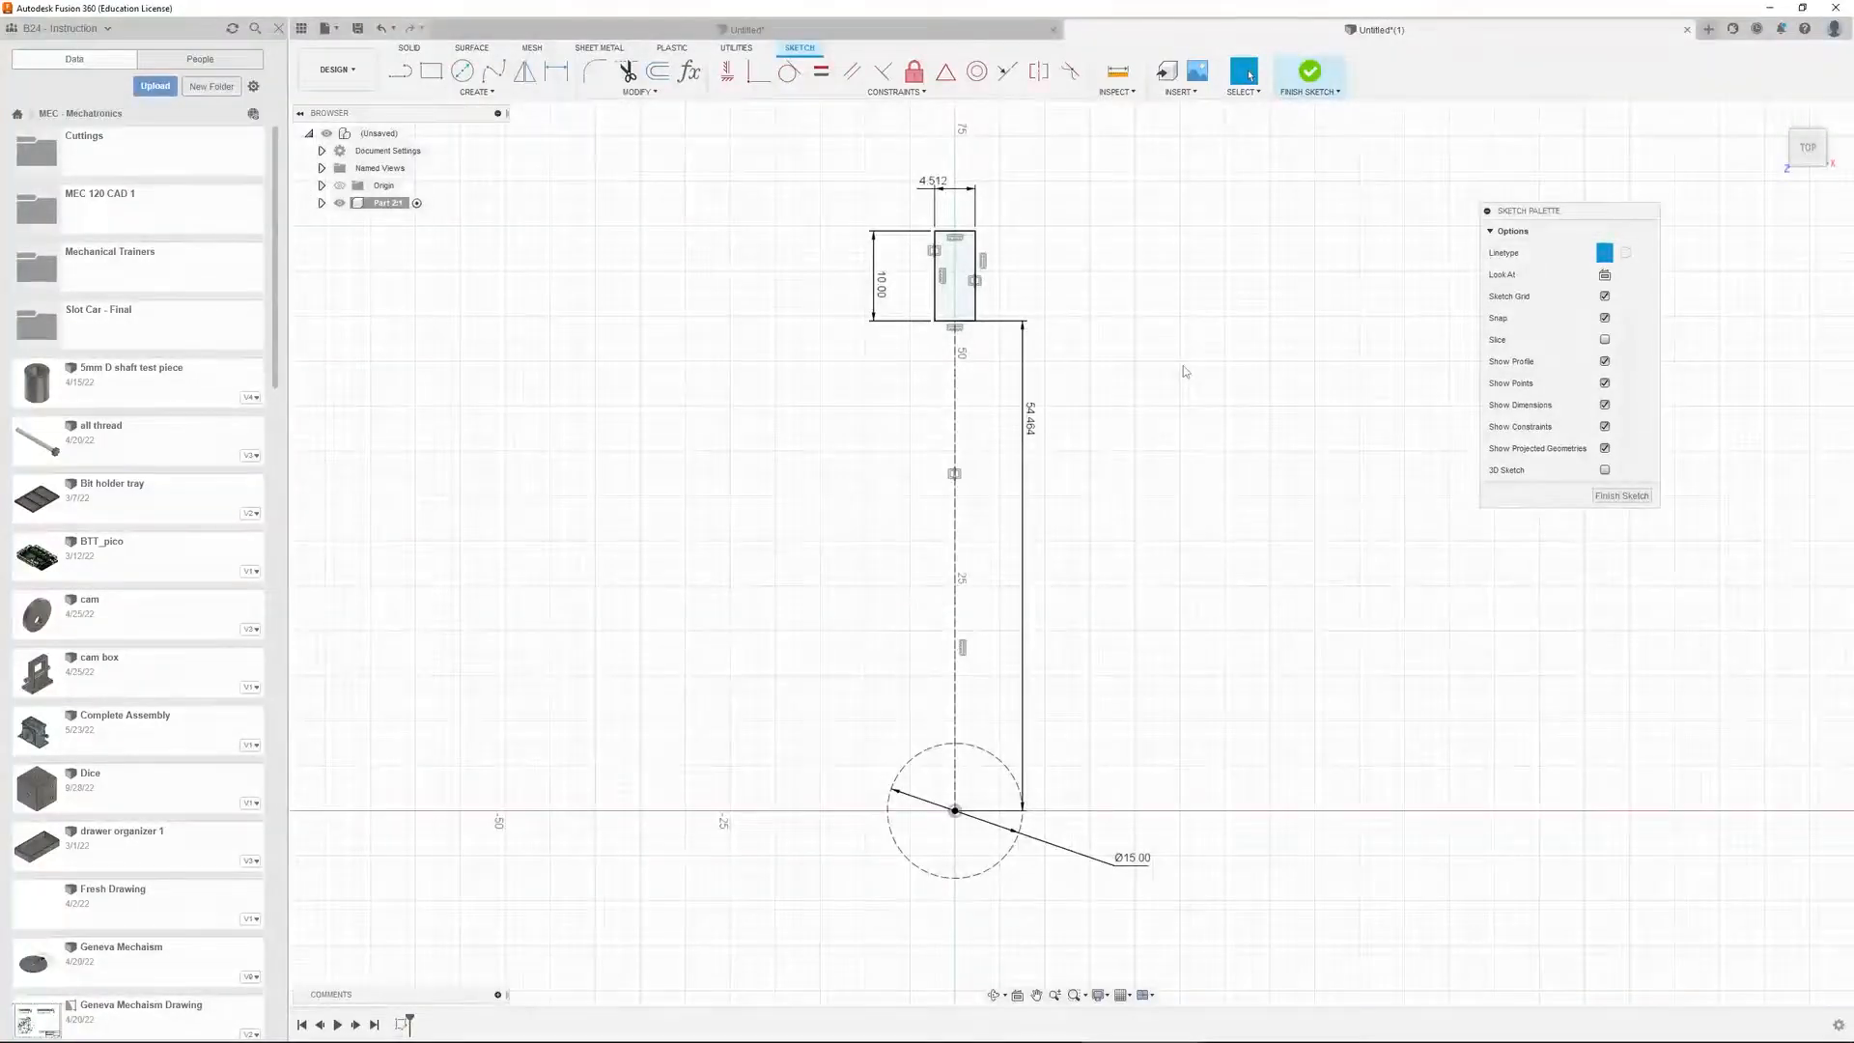
scroll(1117, 574, down, 1)
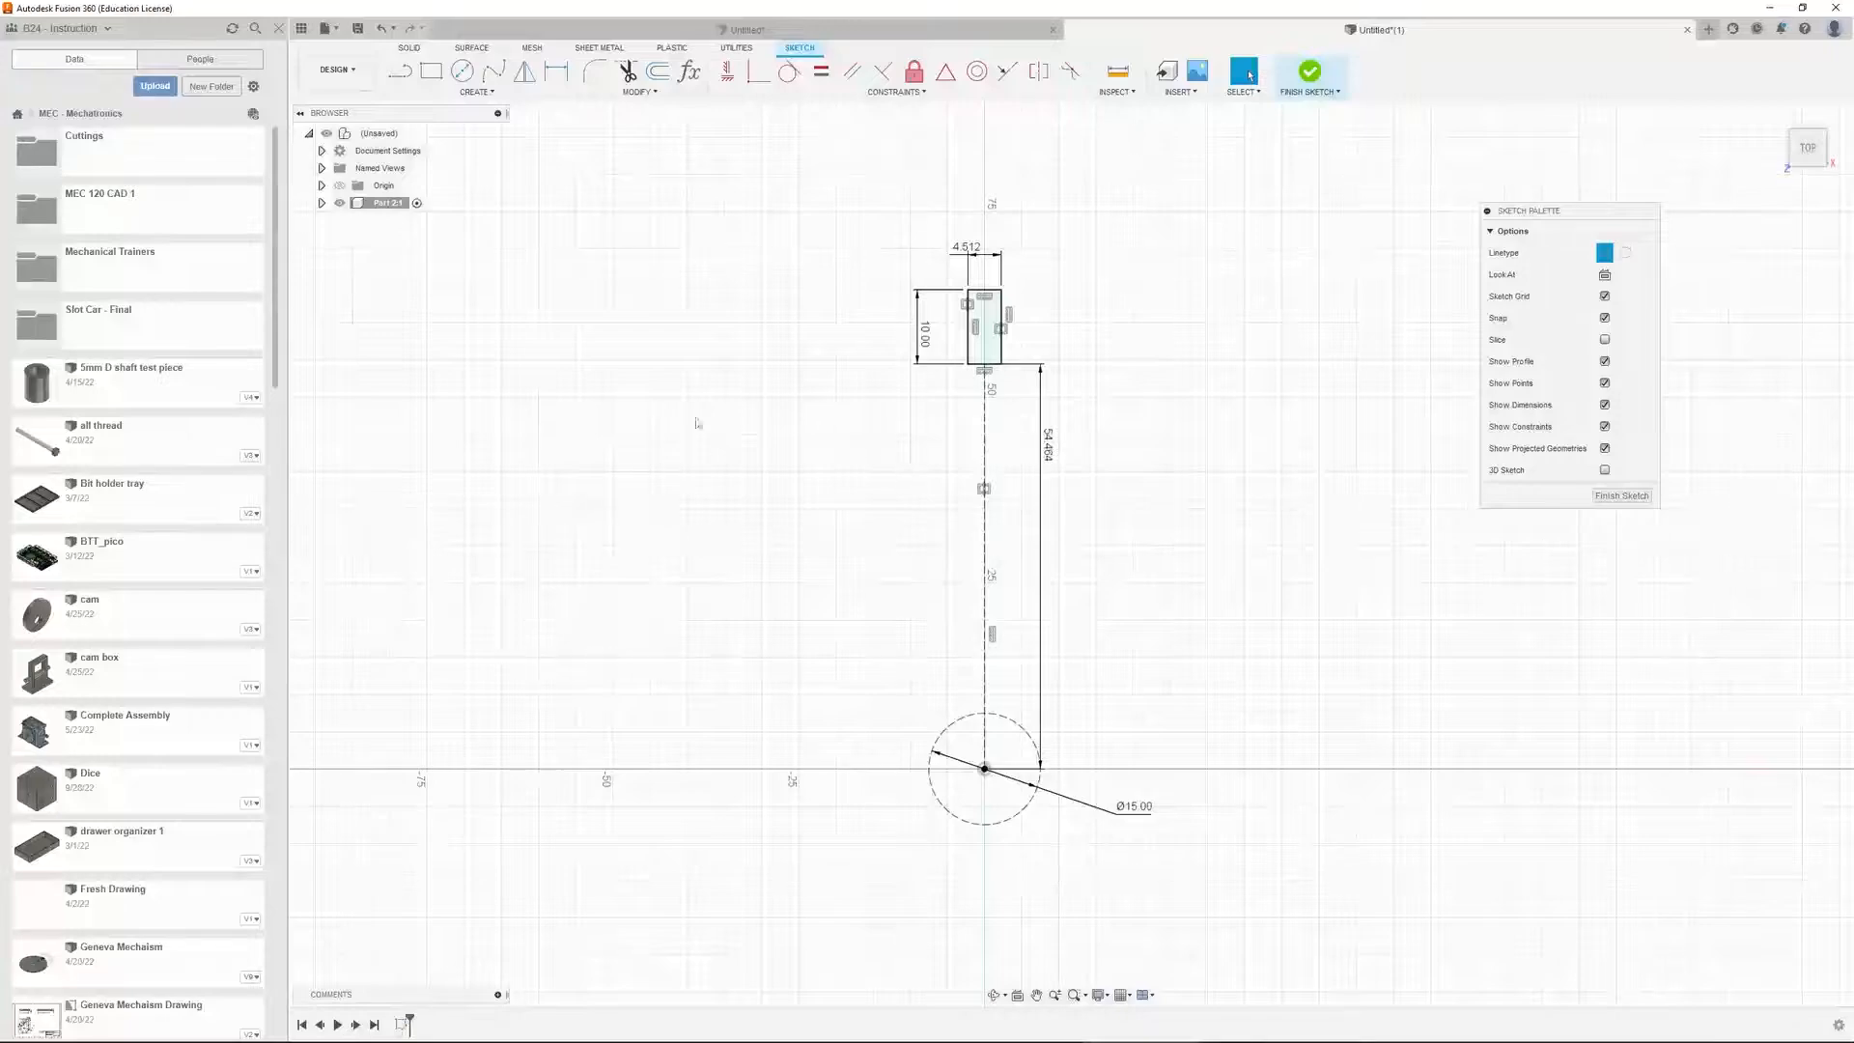
scroll(1154, 565, down, 1)
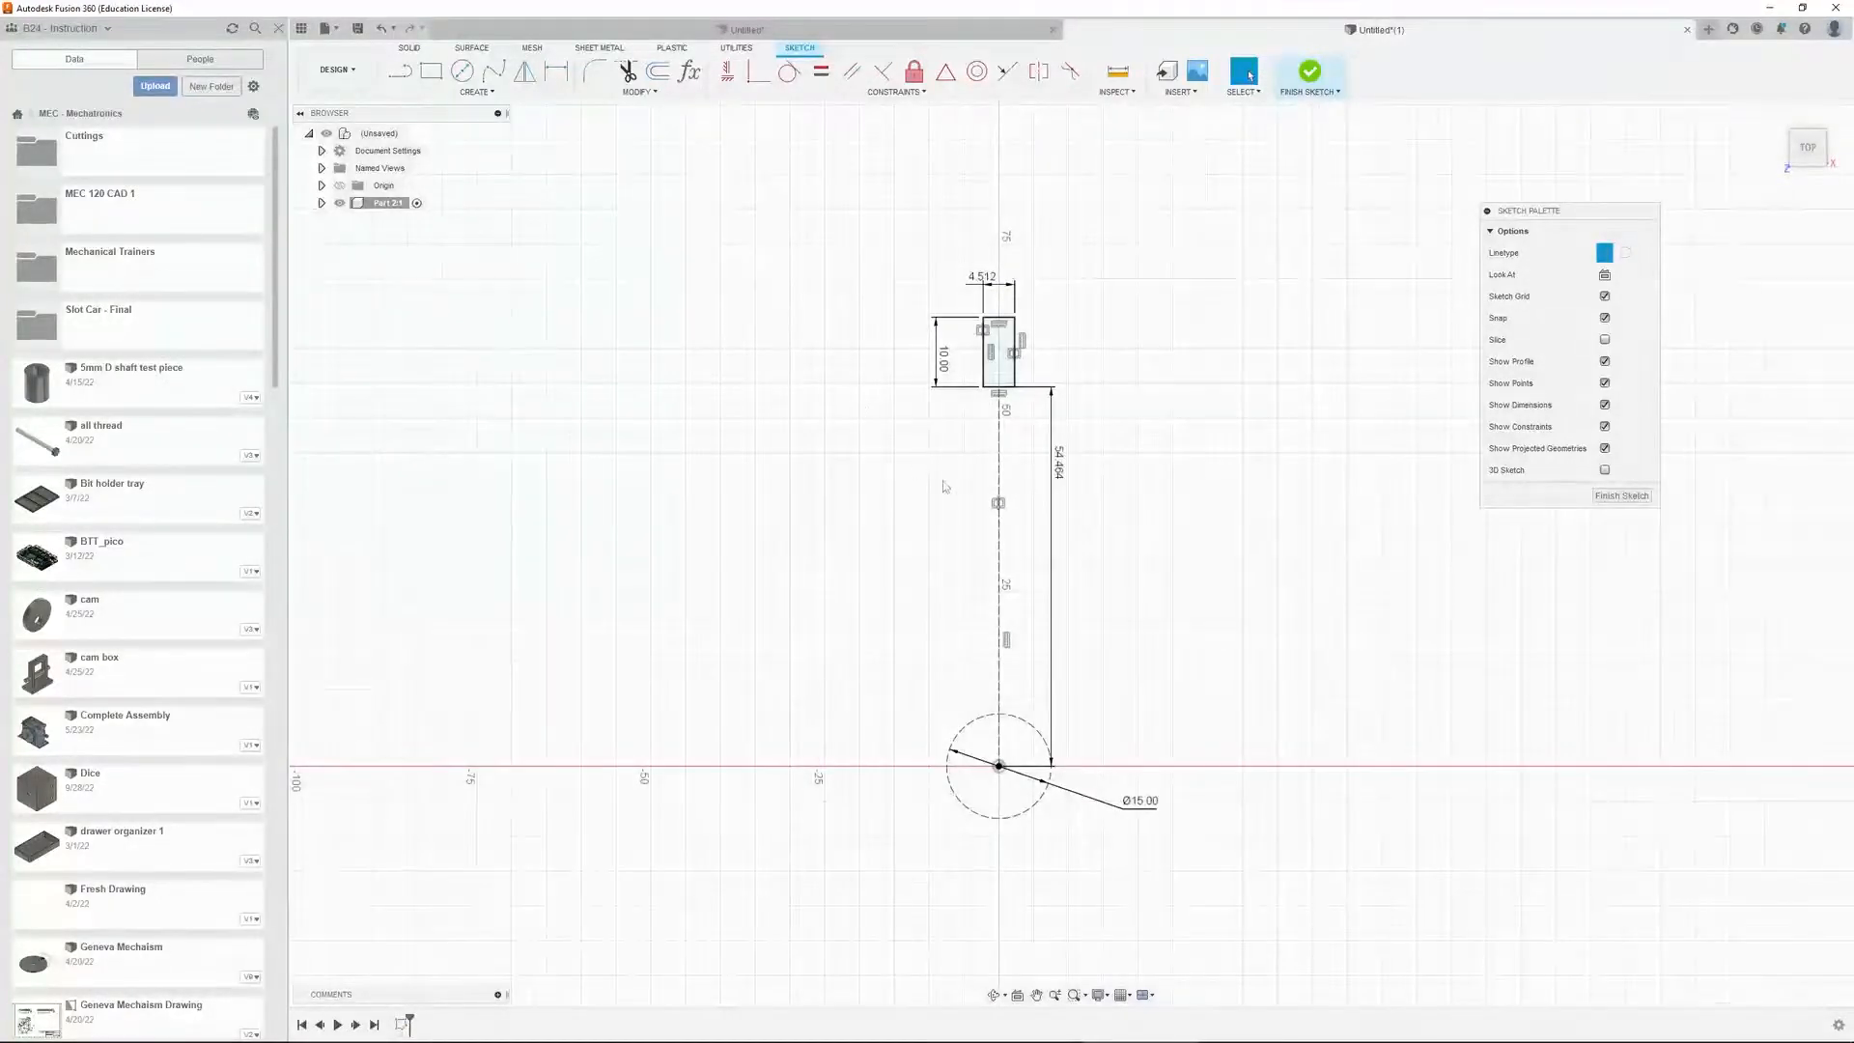
scroll(1165, 491, down, 2)
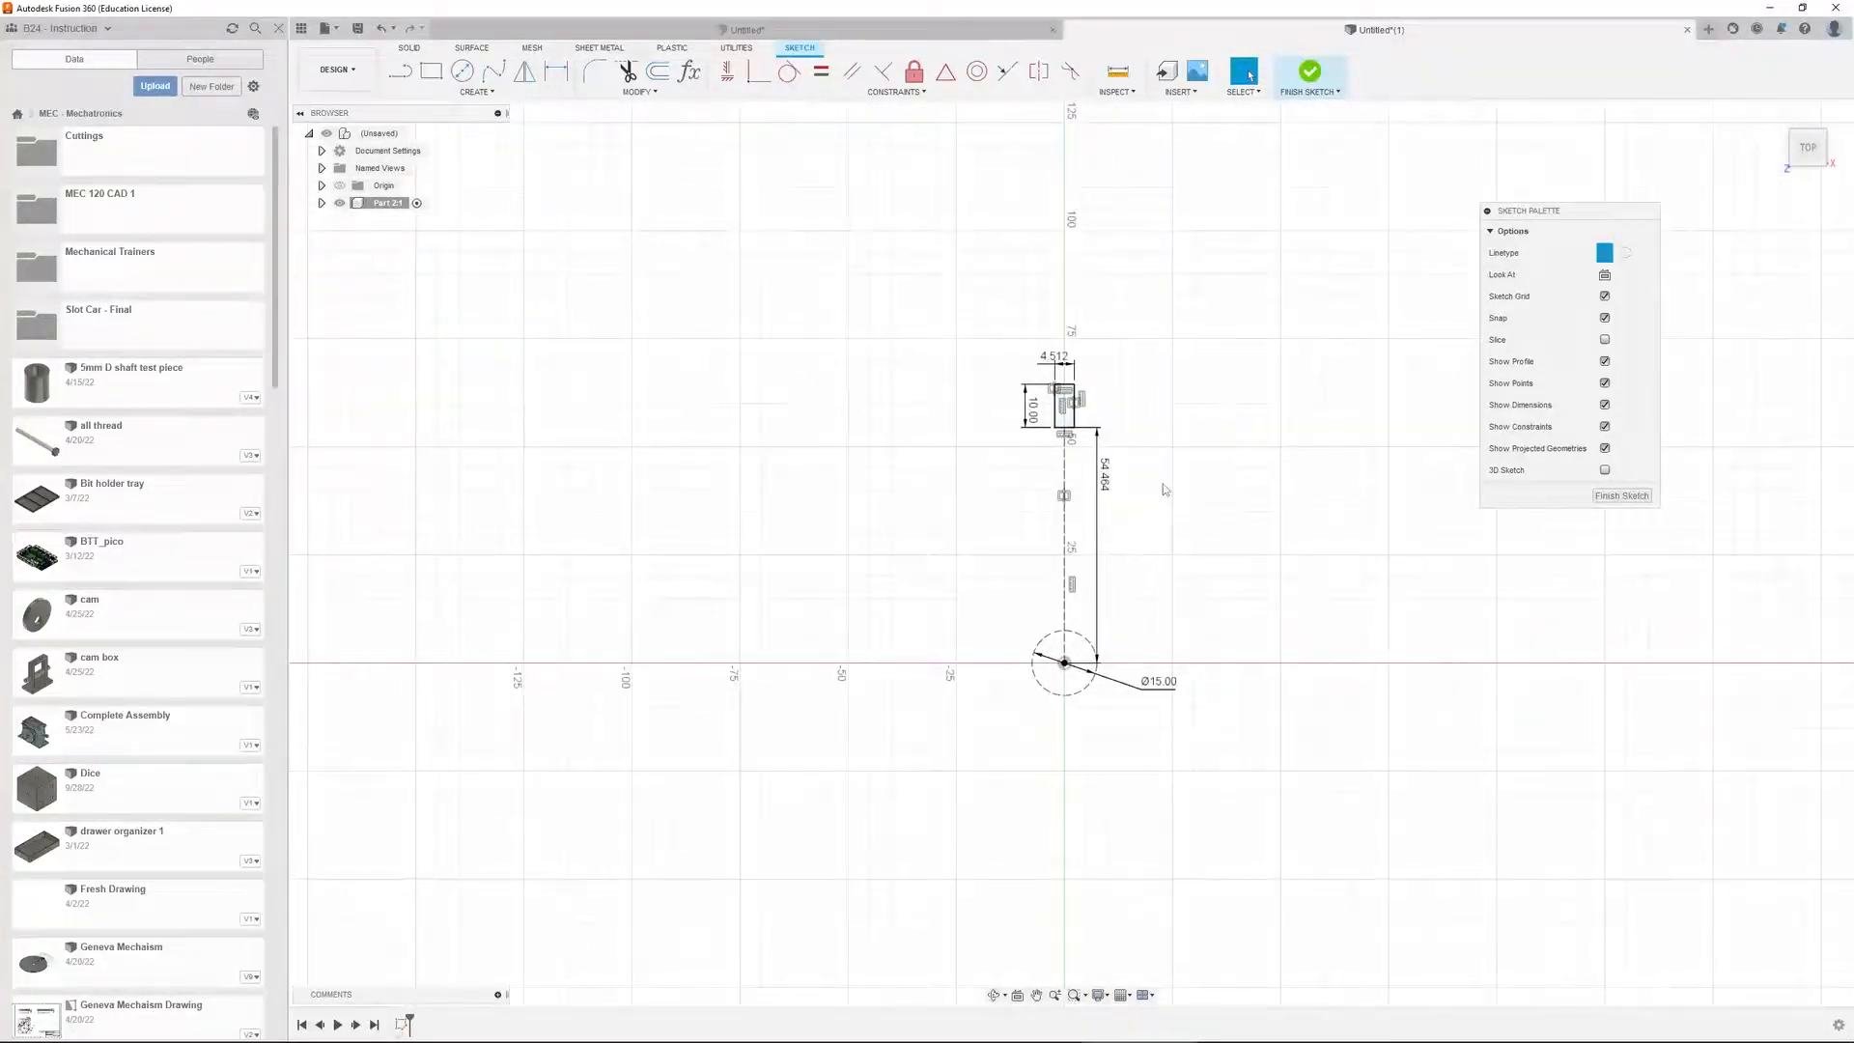
Start a circular pattern of the rectangle's four sides, using the construction circle at the origin as the centre point
click(483, 93)
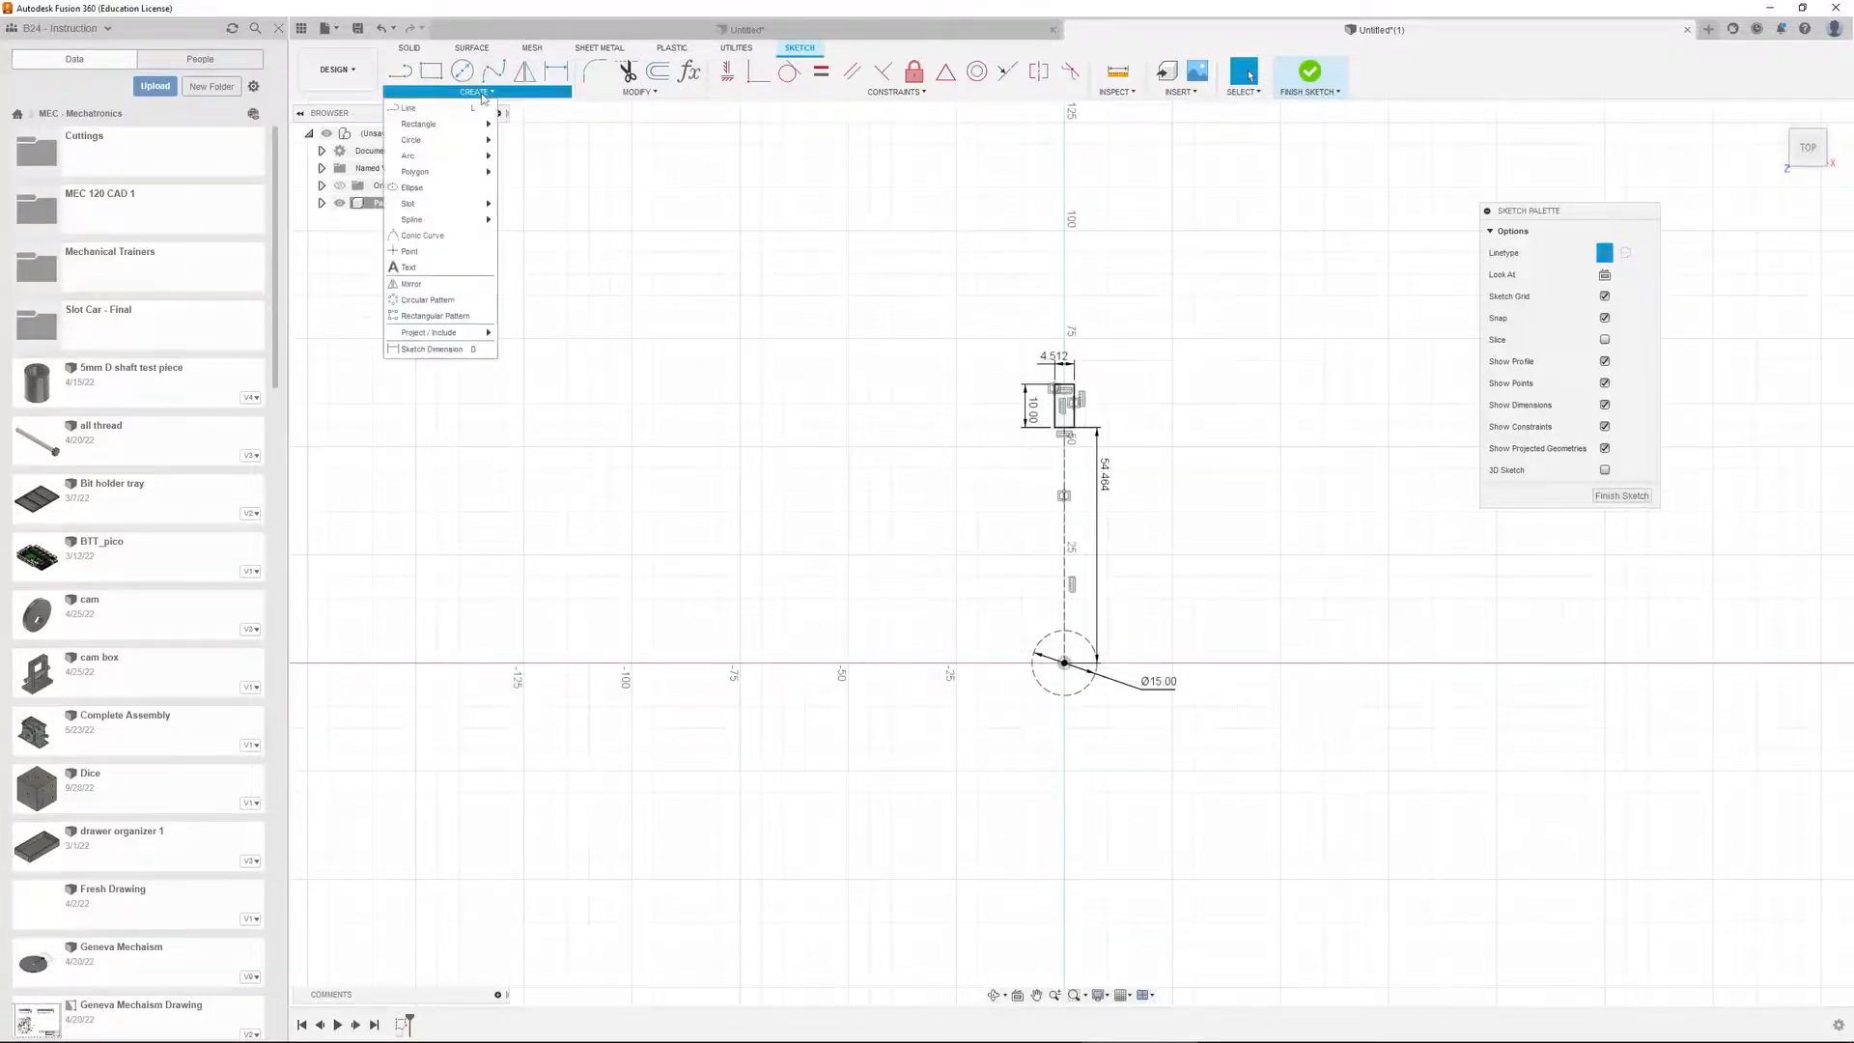
click(449, 300)
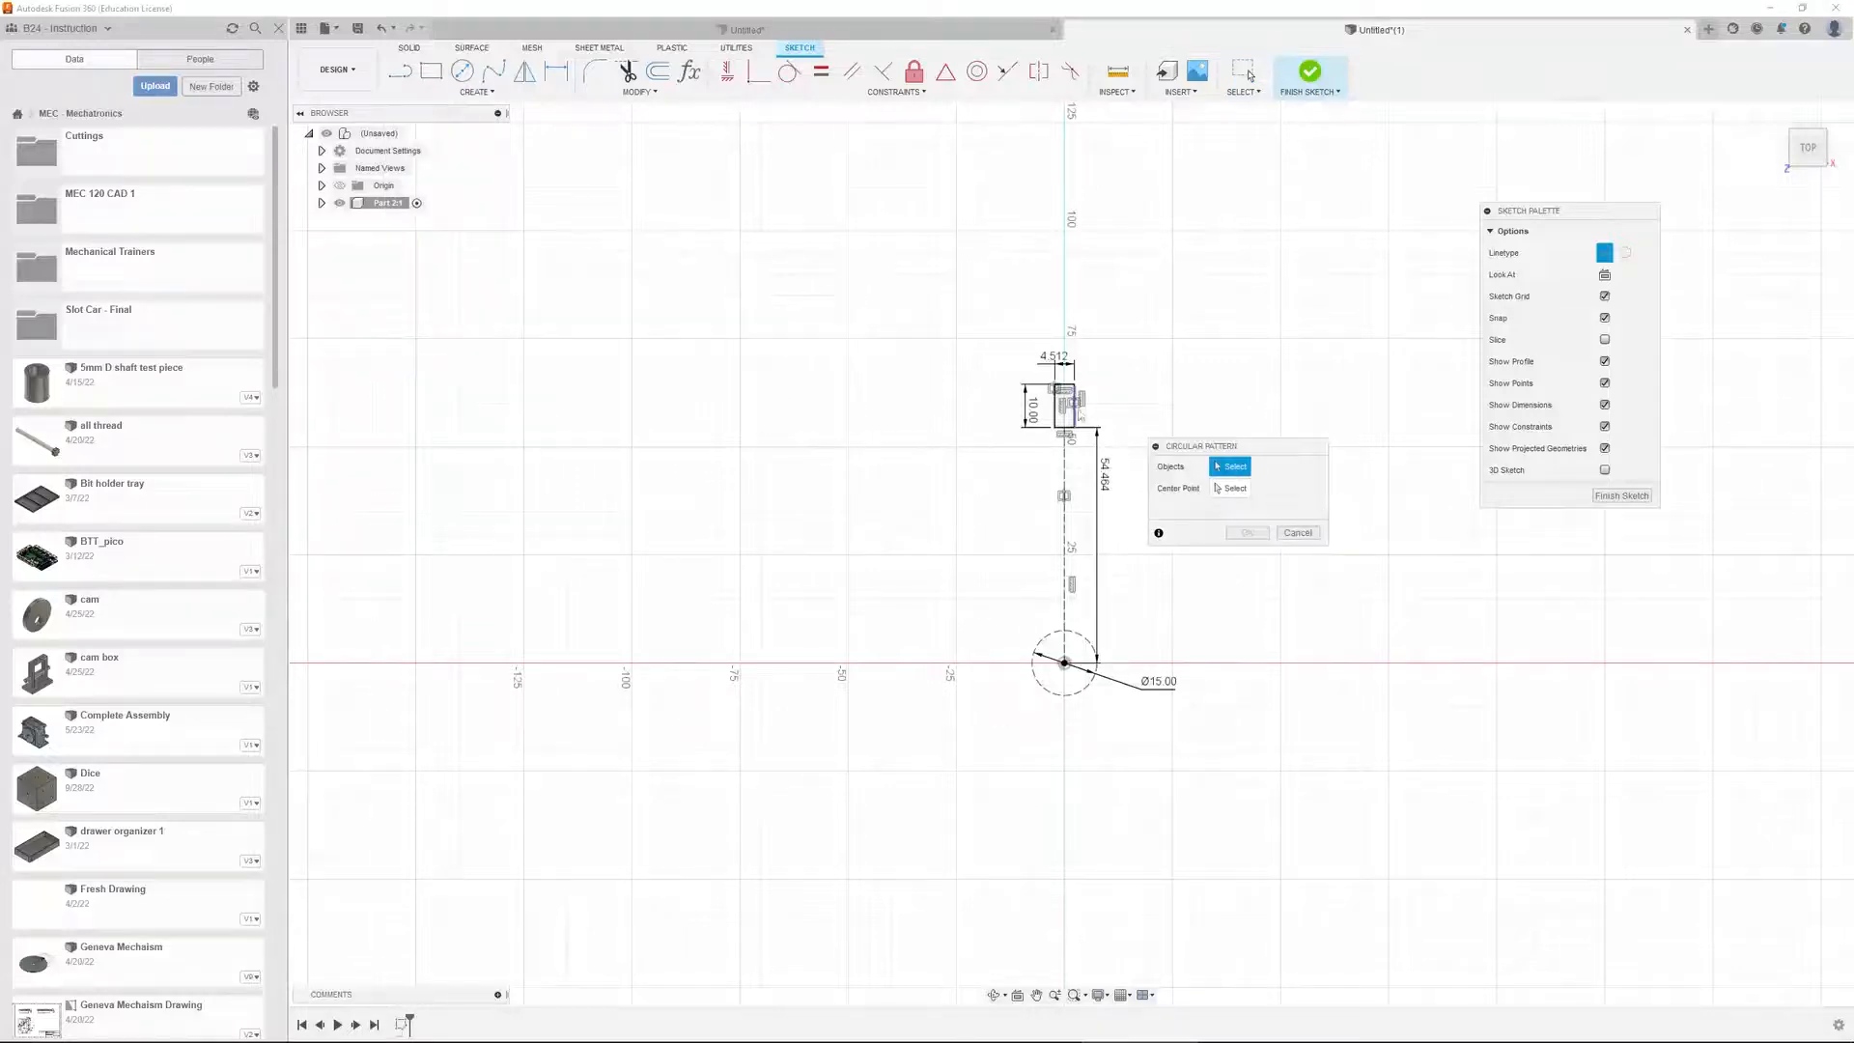
scroll(1101, 411, up, 3)
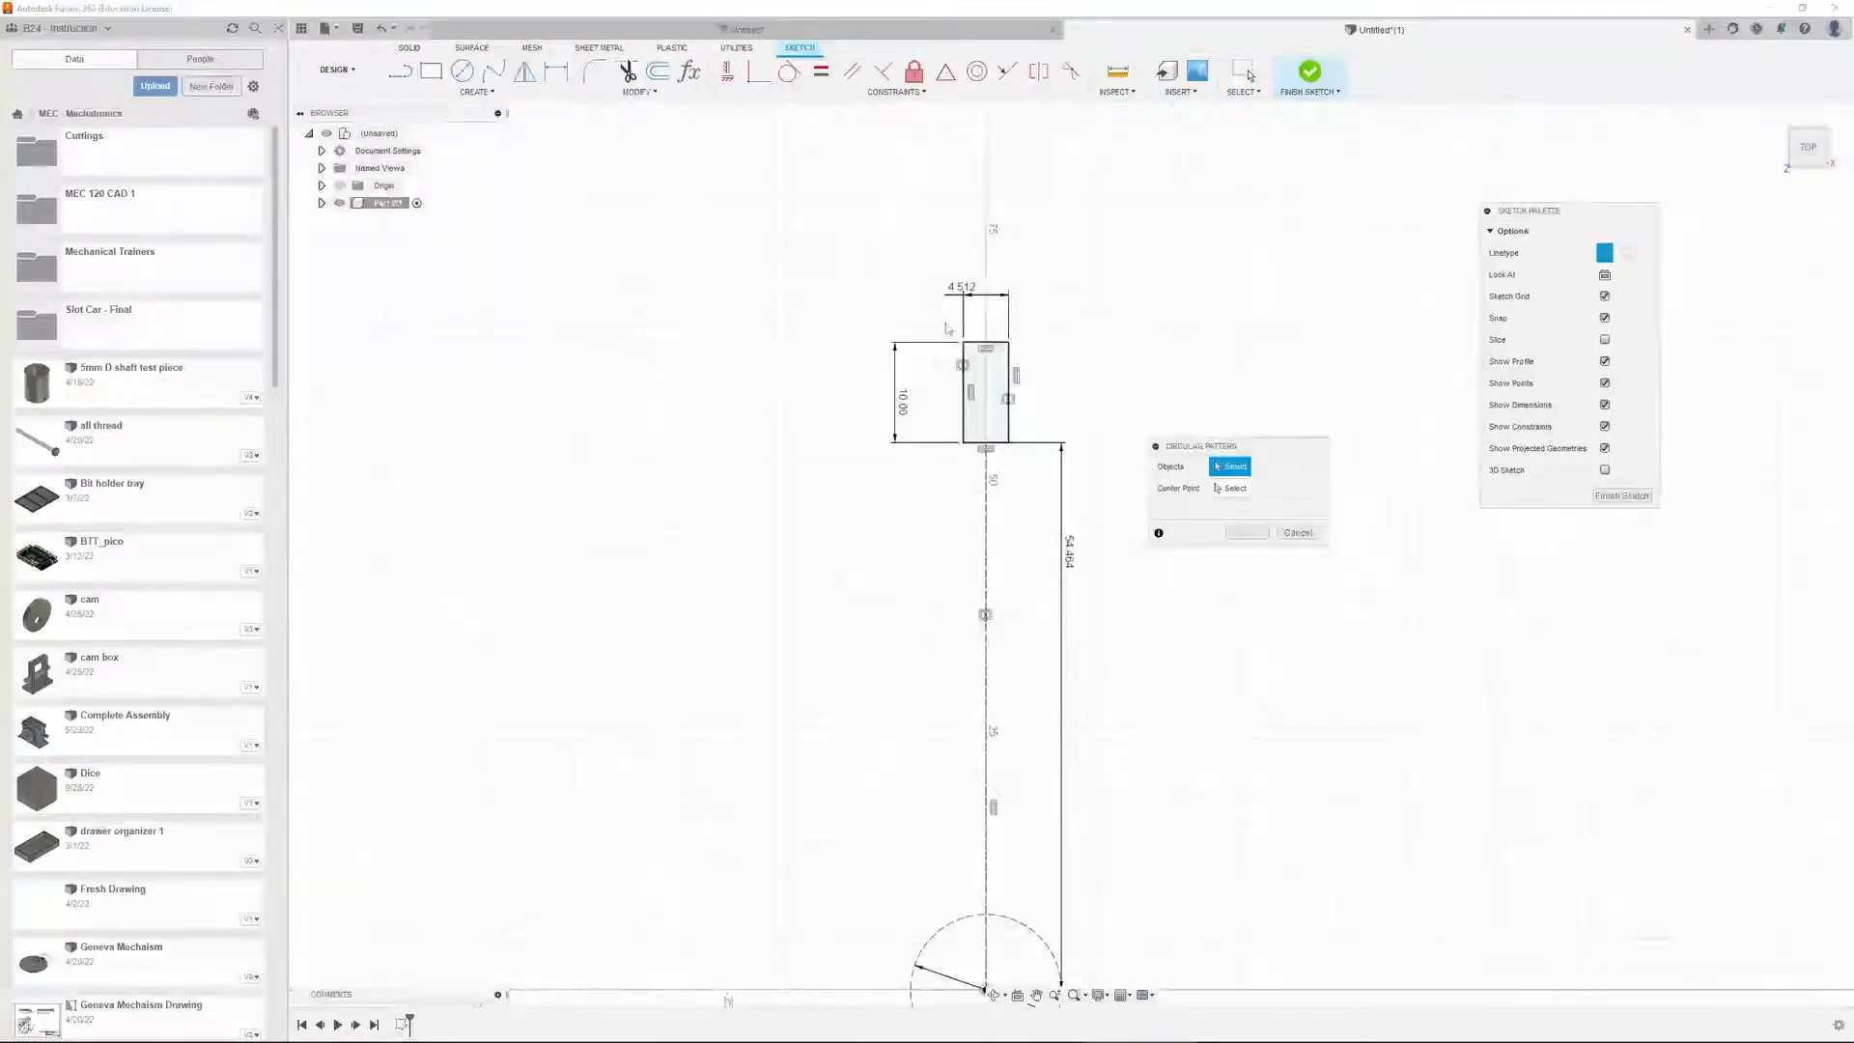
click(976, 342)
click(1009, 415)
click(994, 442)
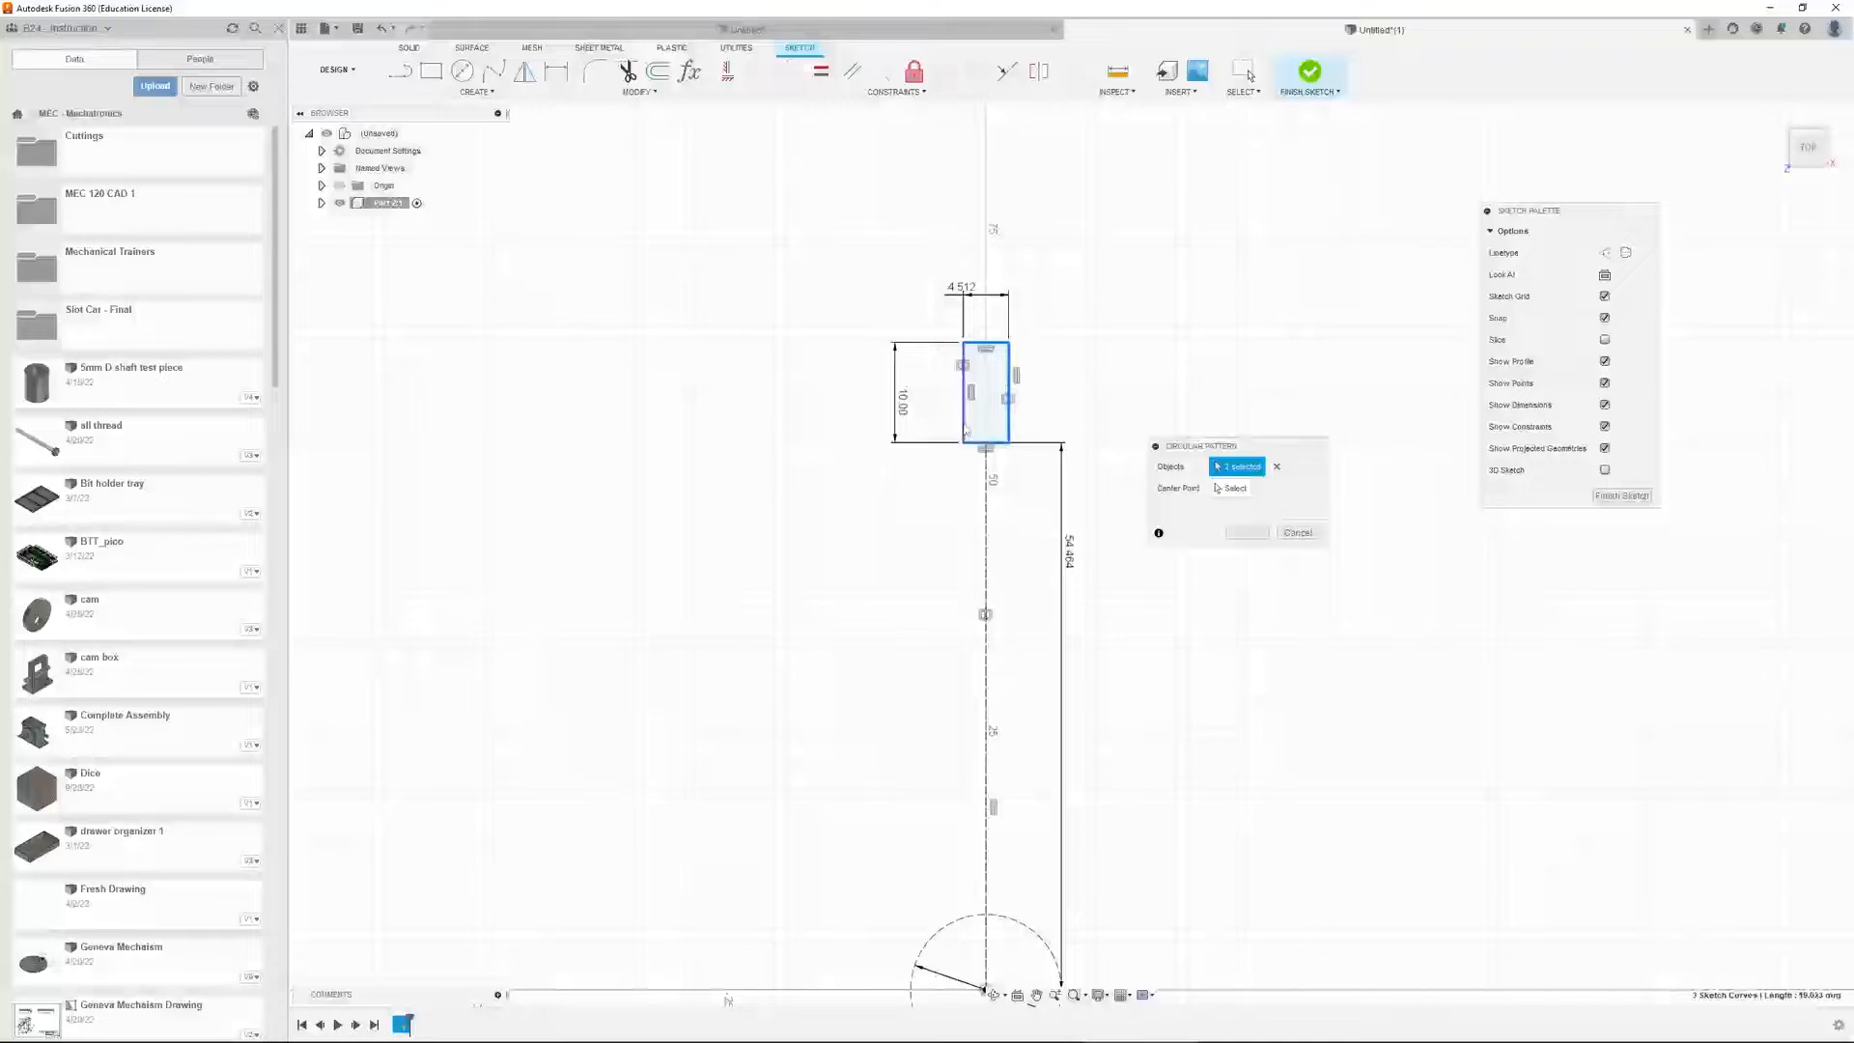
click(963, 406)
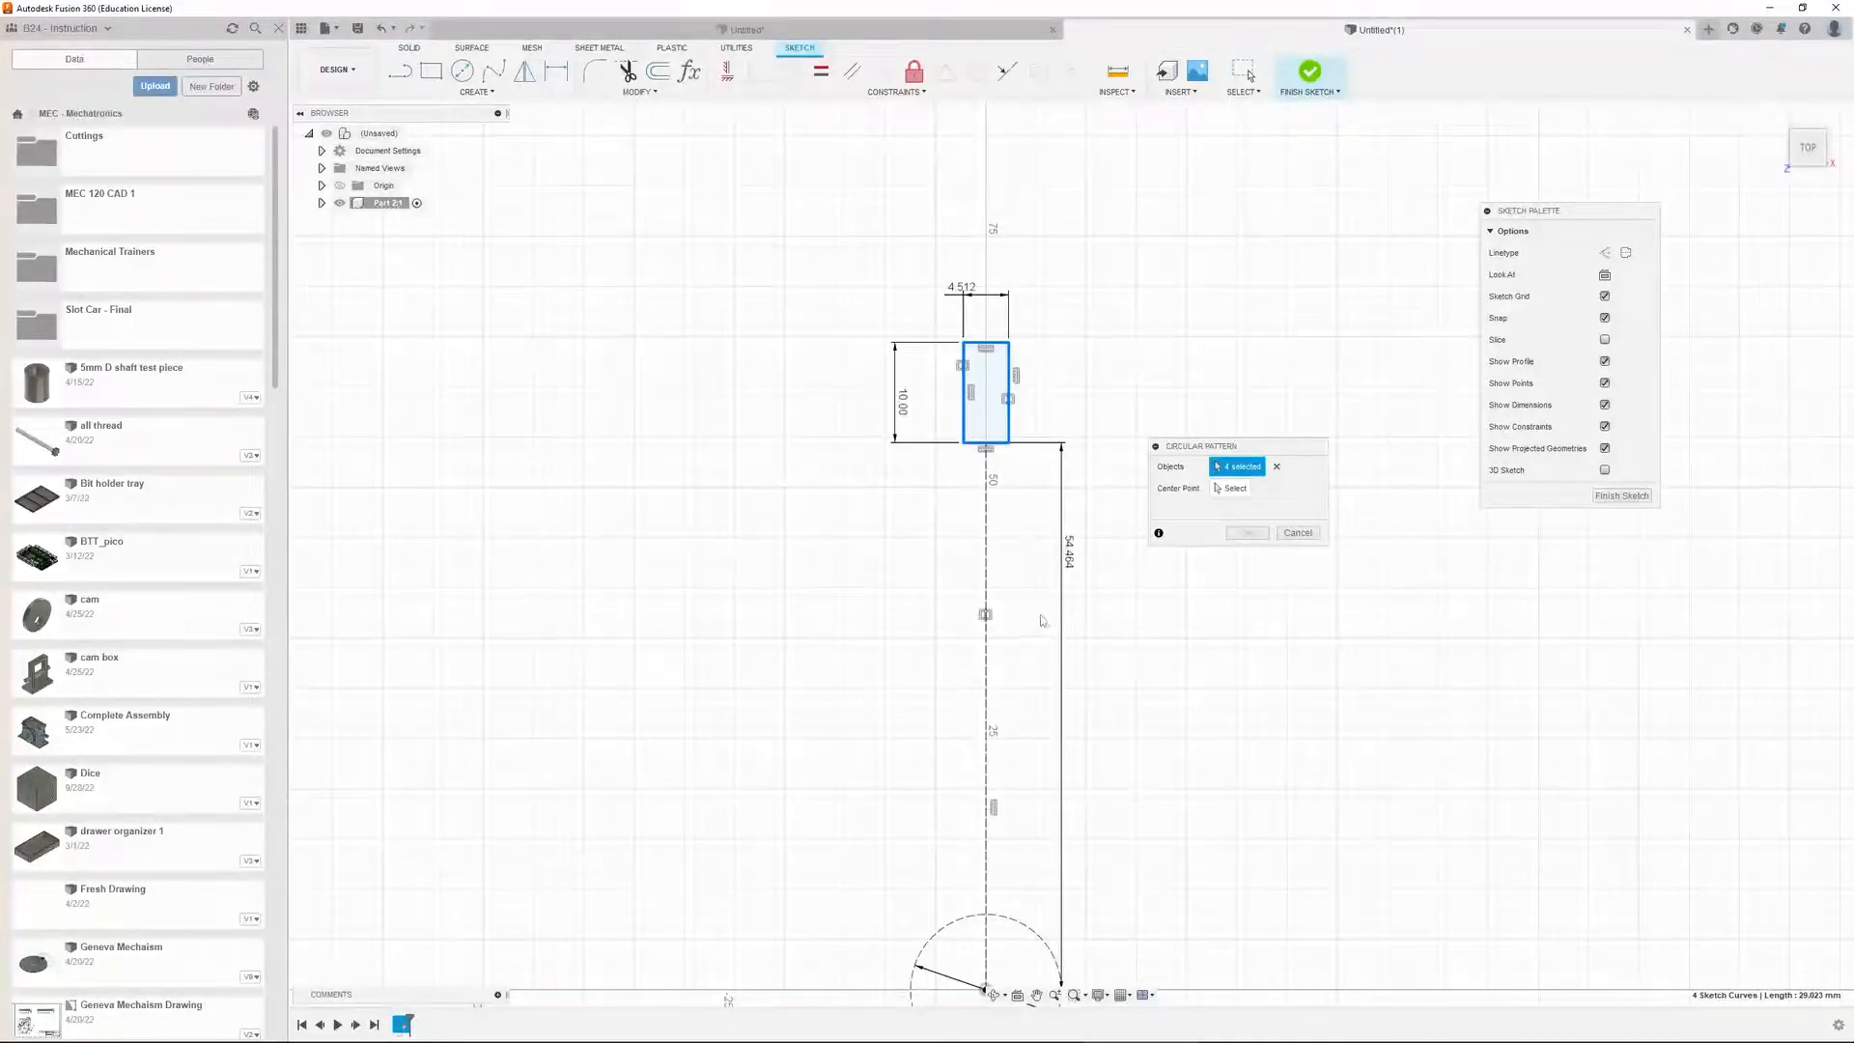
scroll(1144, 618, down, 3)
click(1220, 488)
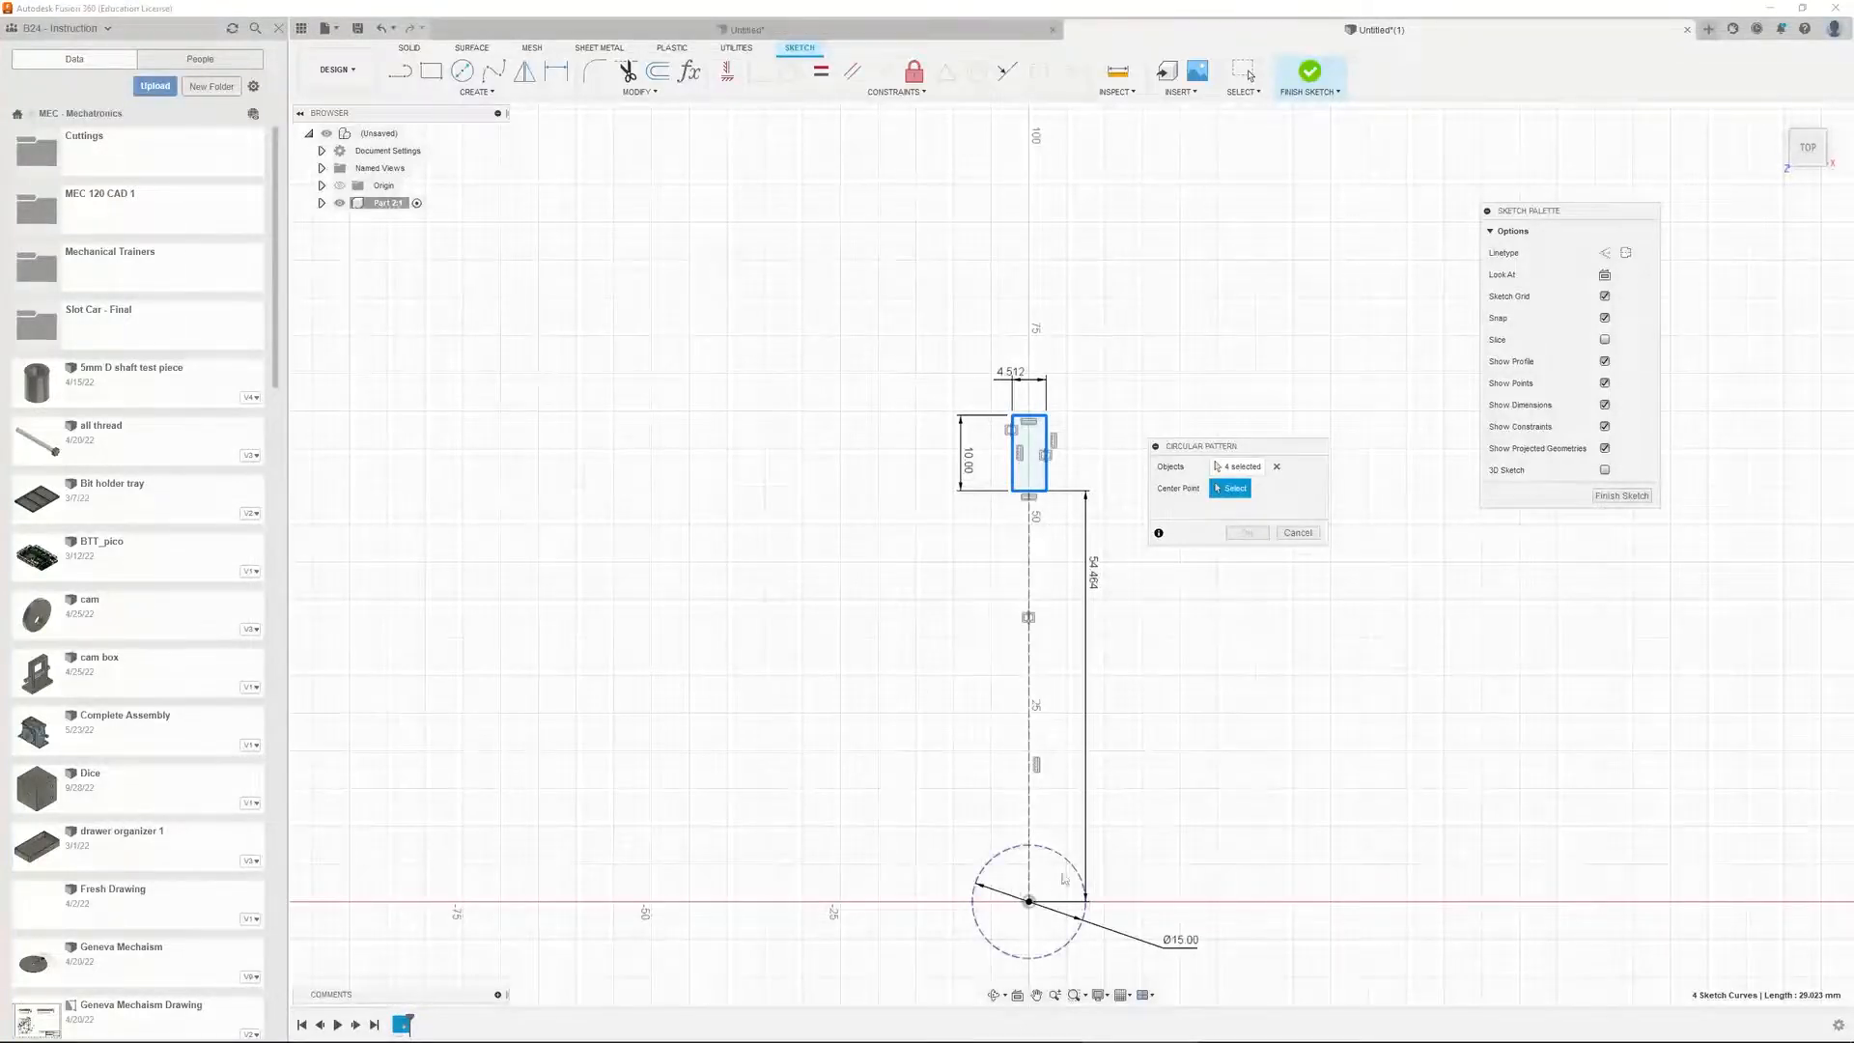
click(1005, 857)
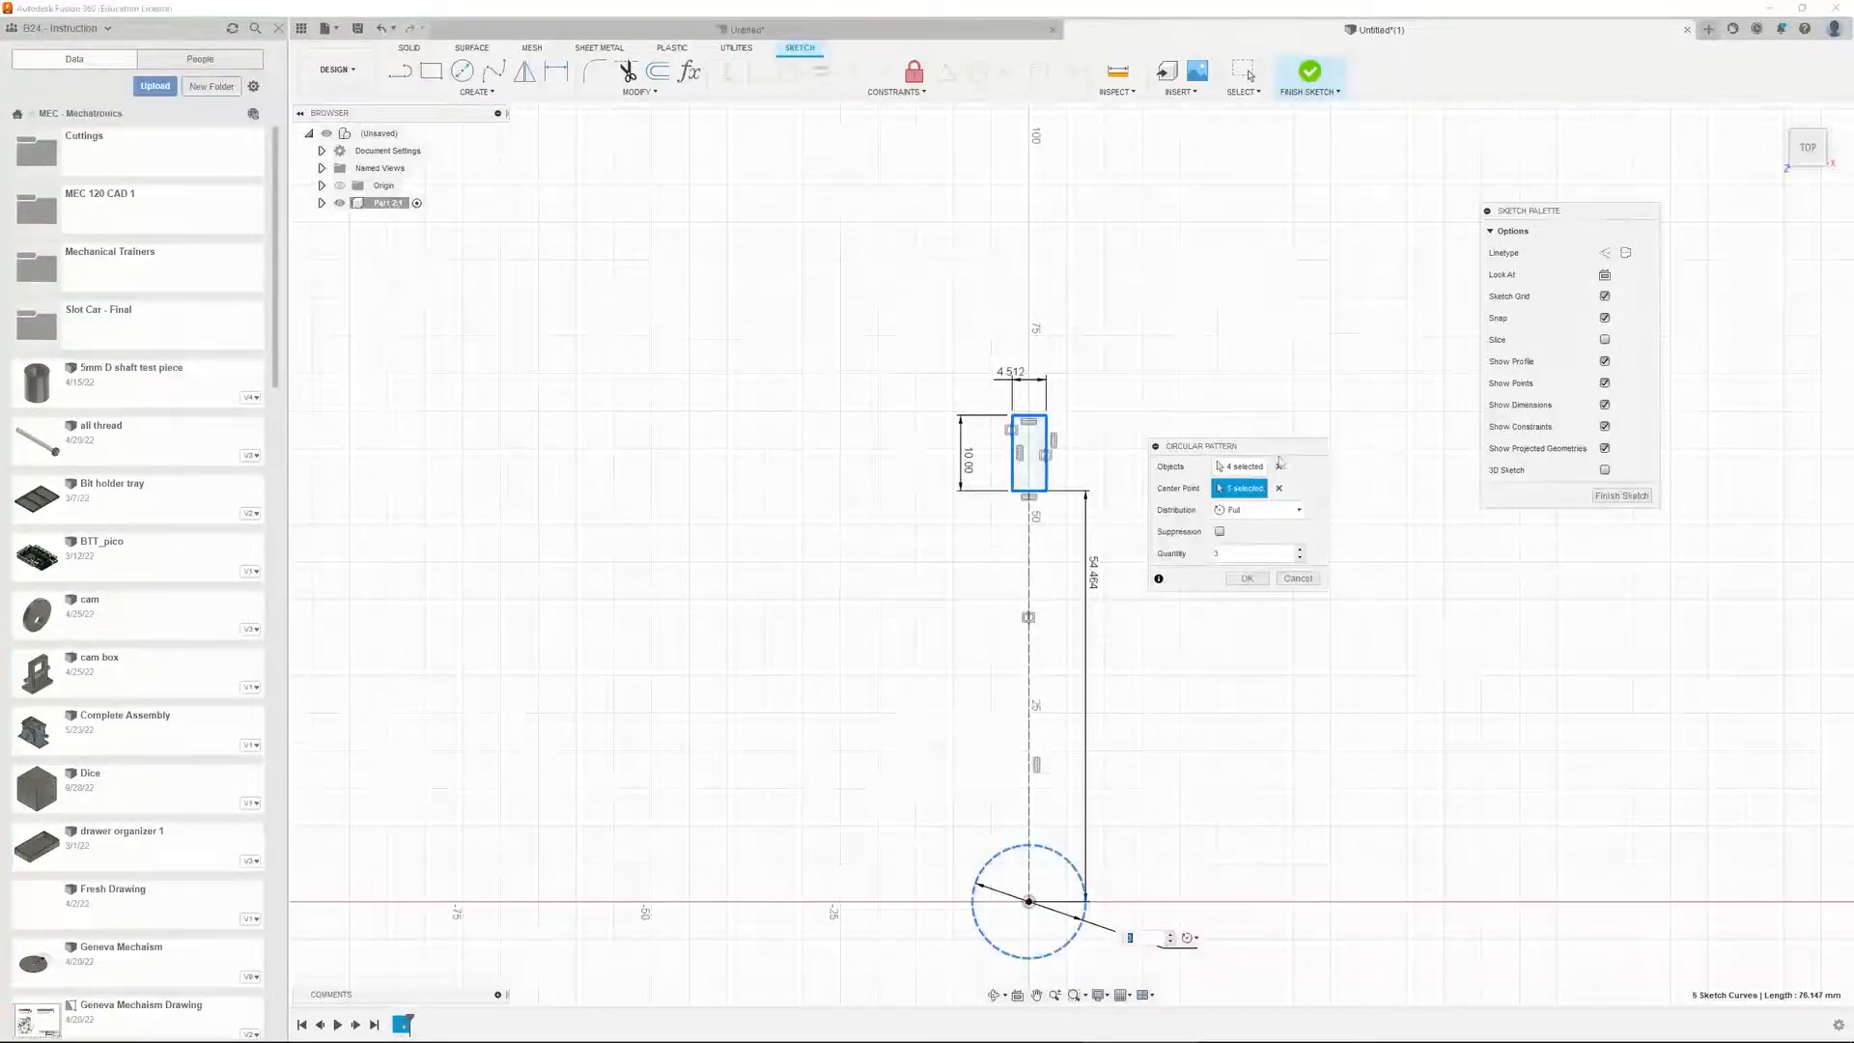
drag(1275, 460, 1376, 423)
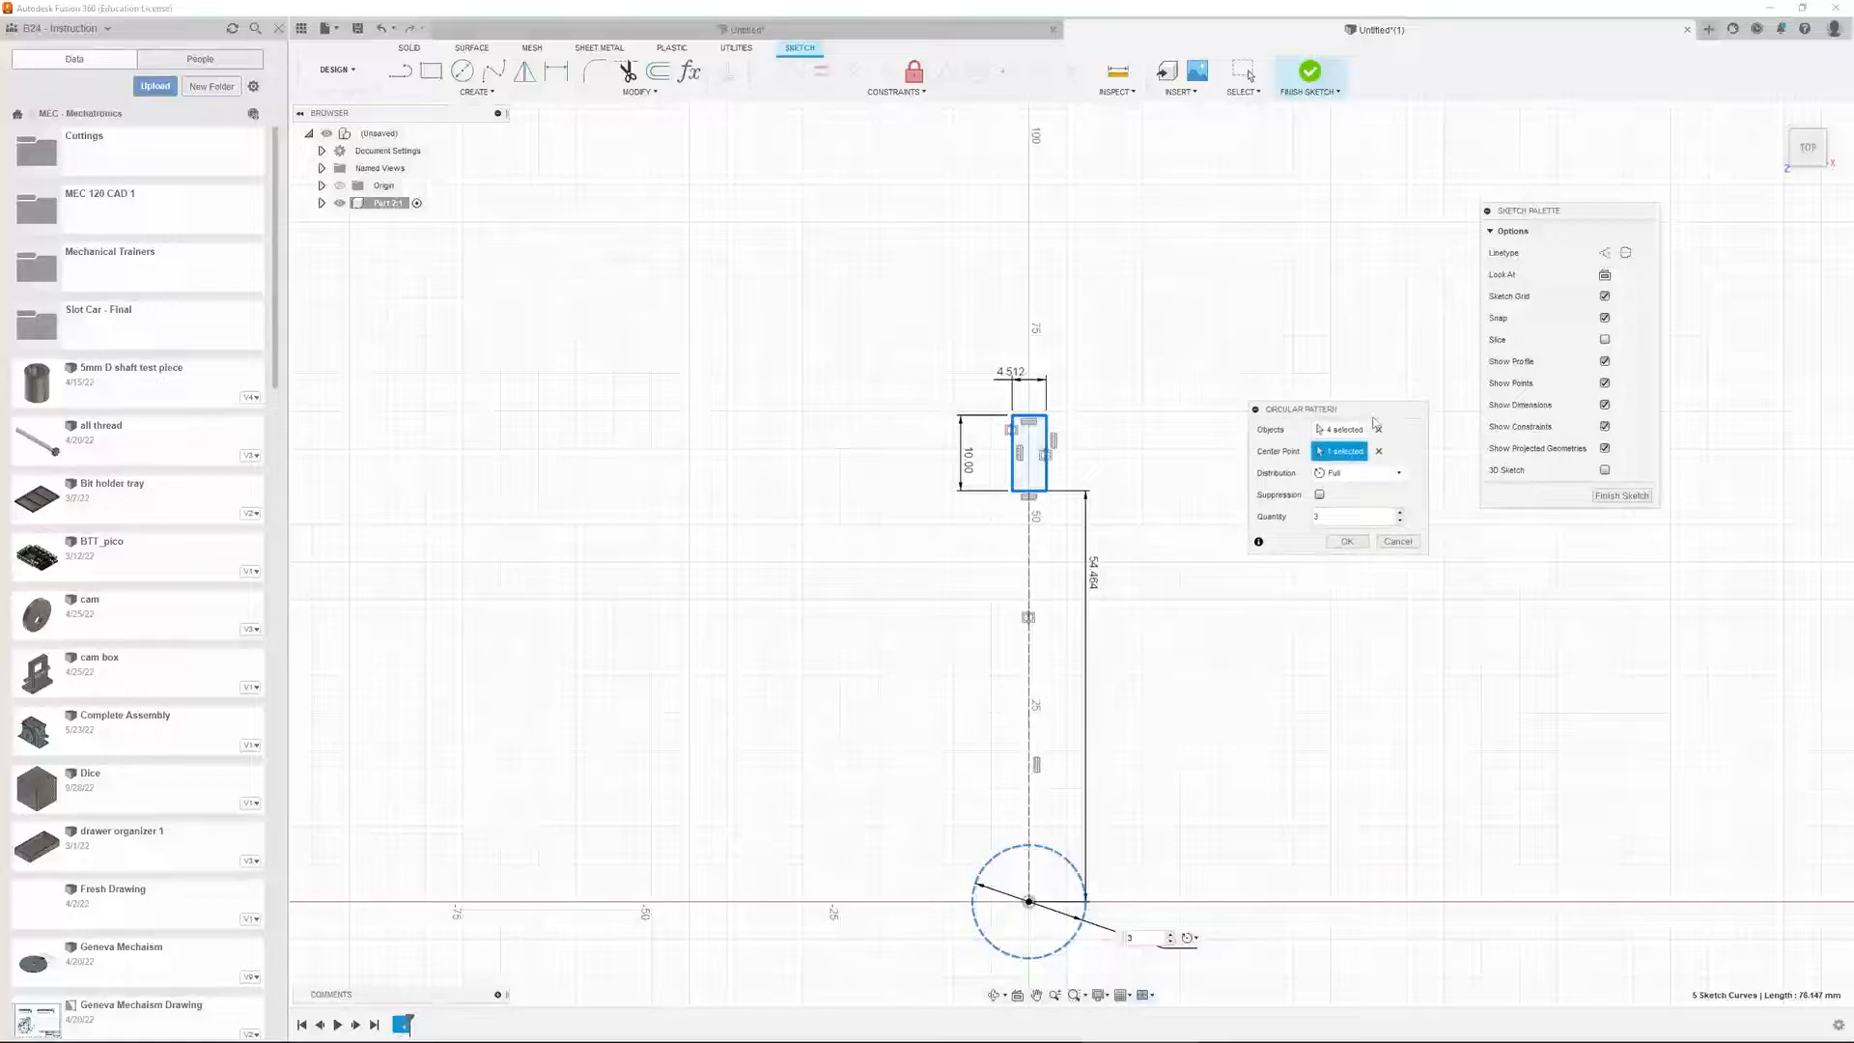
Try the Partial distribution for the circular pattern and return it to Full
click(1371, 473)
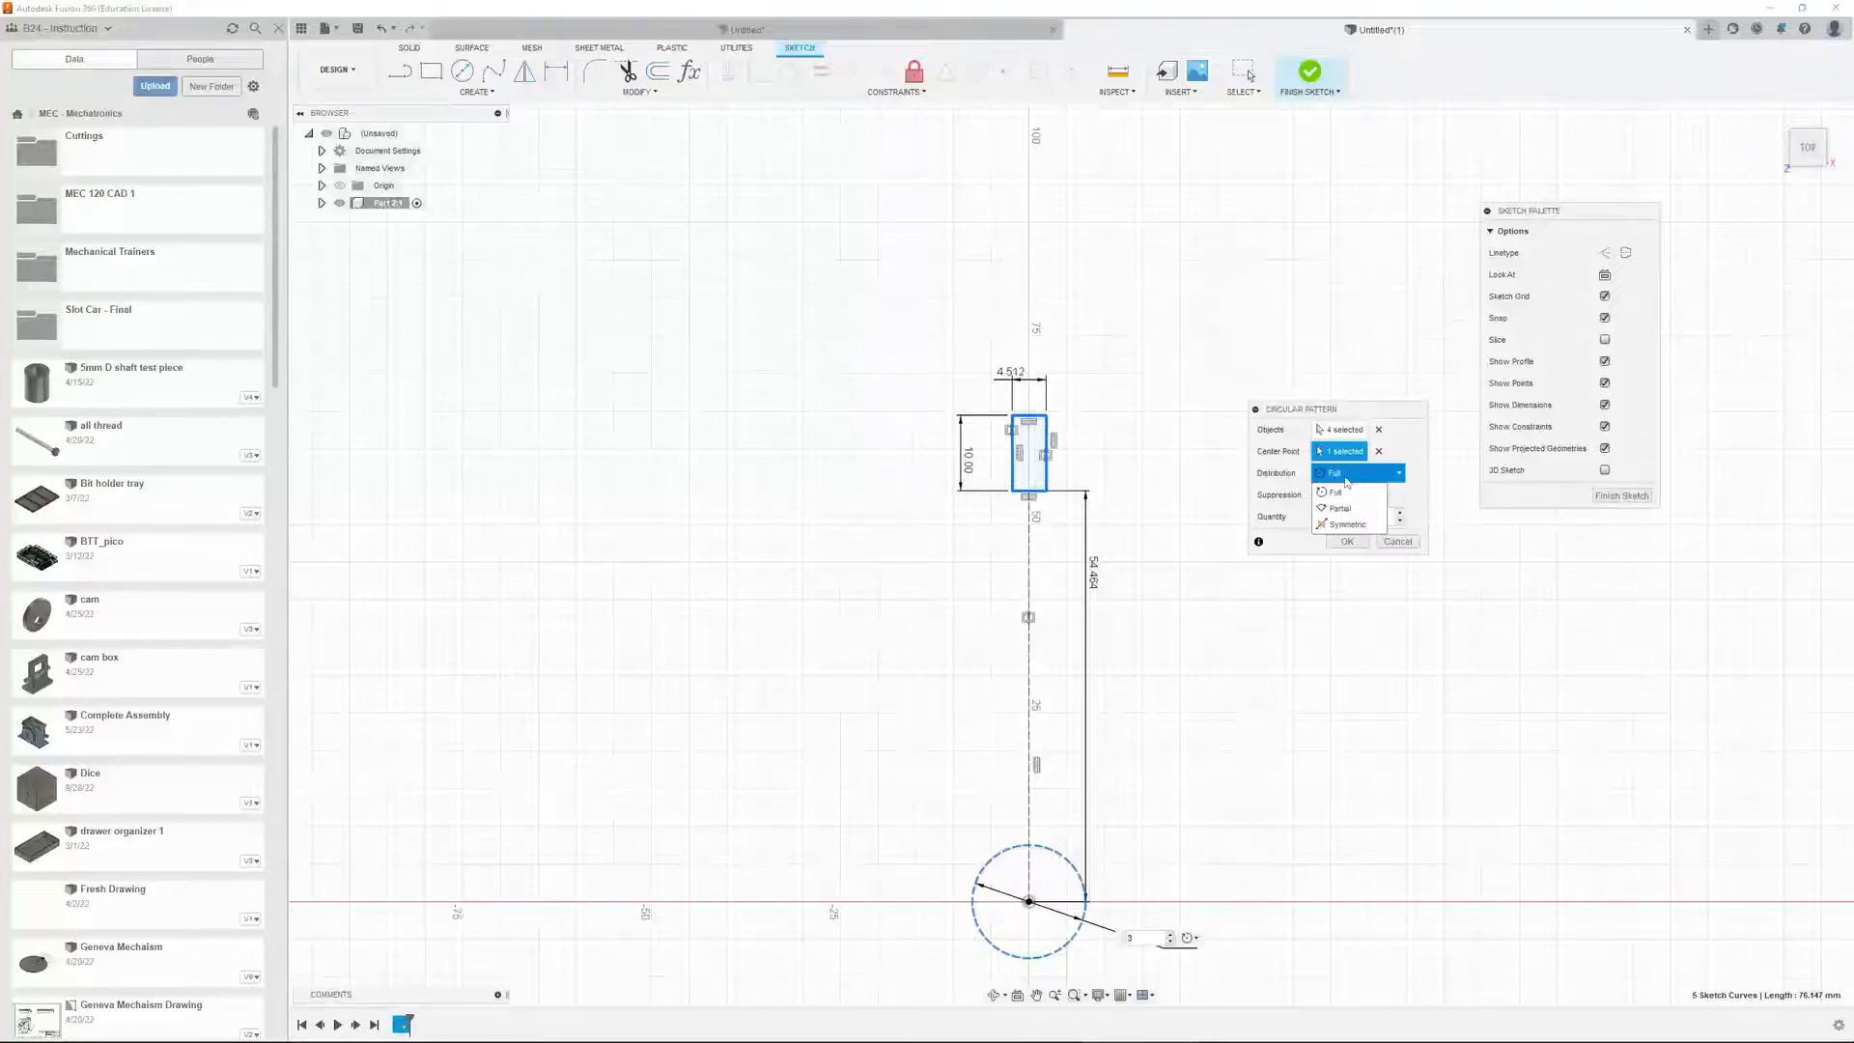
click(1359, 477)
click(1378, 478)
click(1361, 508)
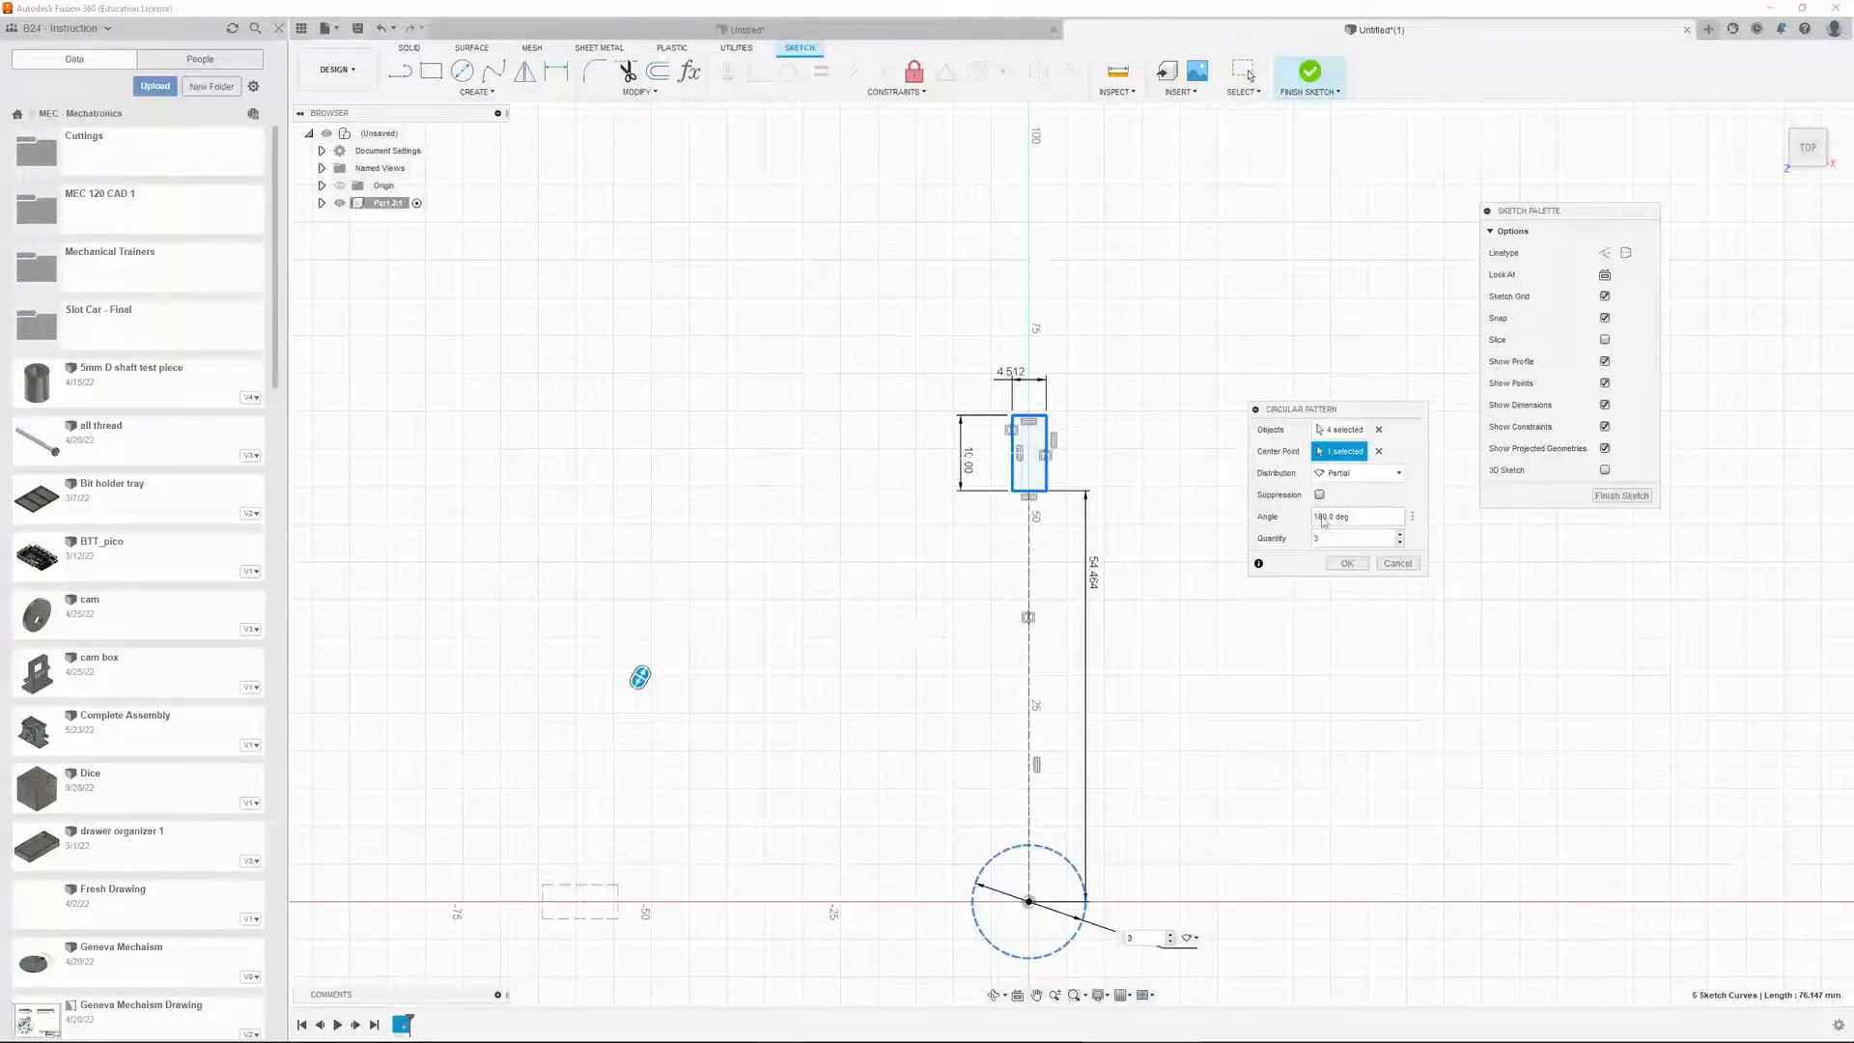
click(1357, 473)
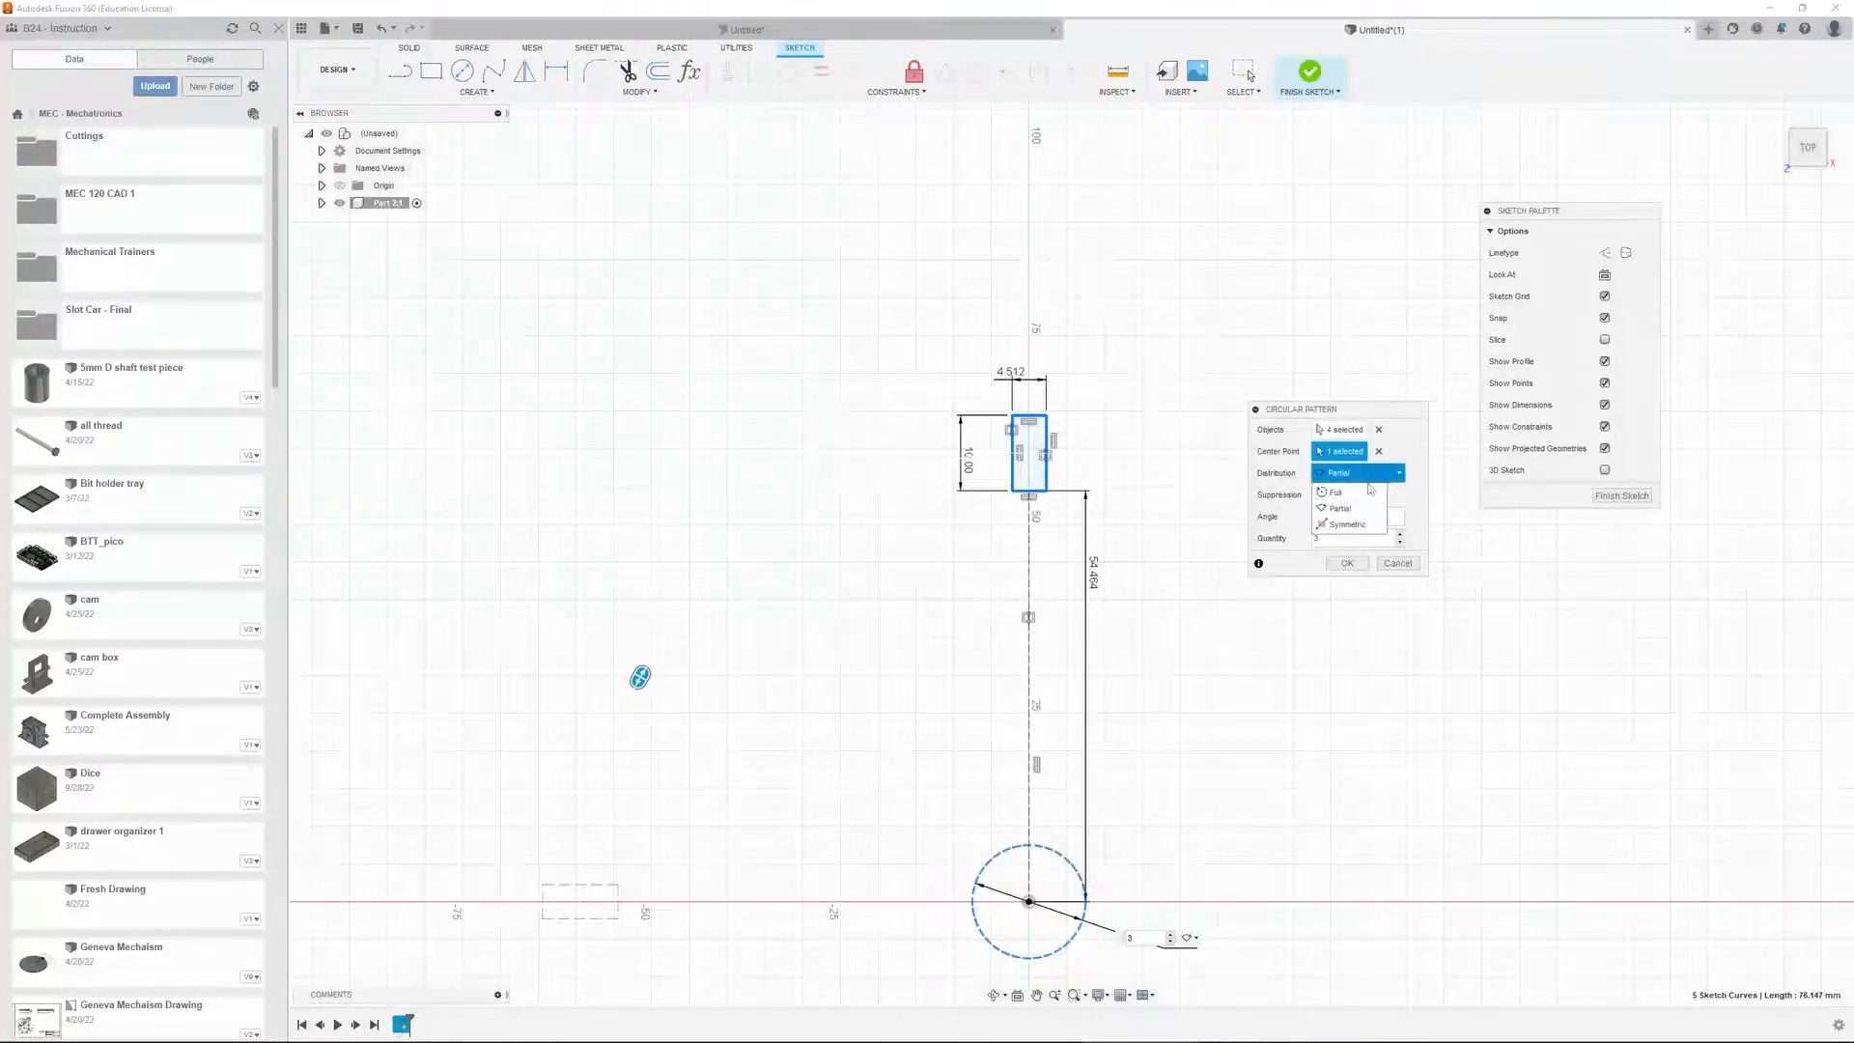
click(1342, 475)
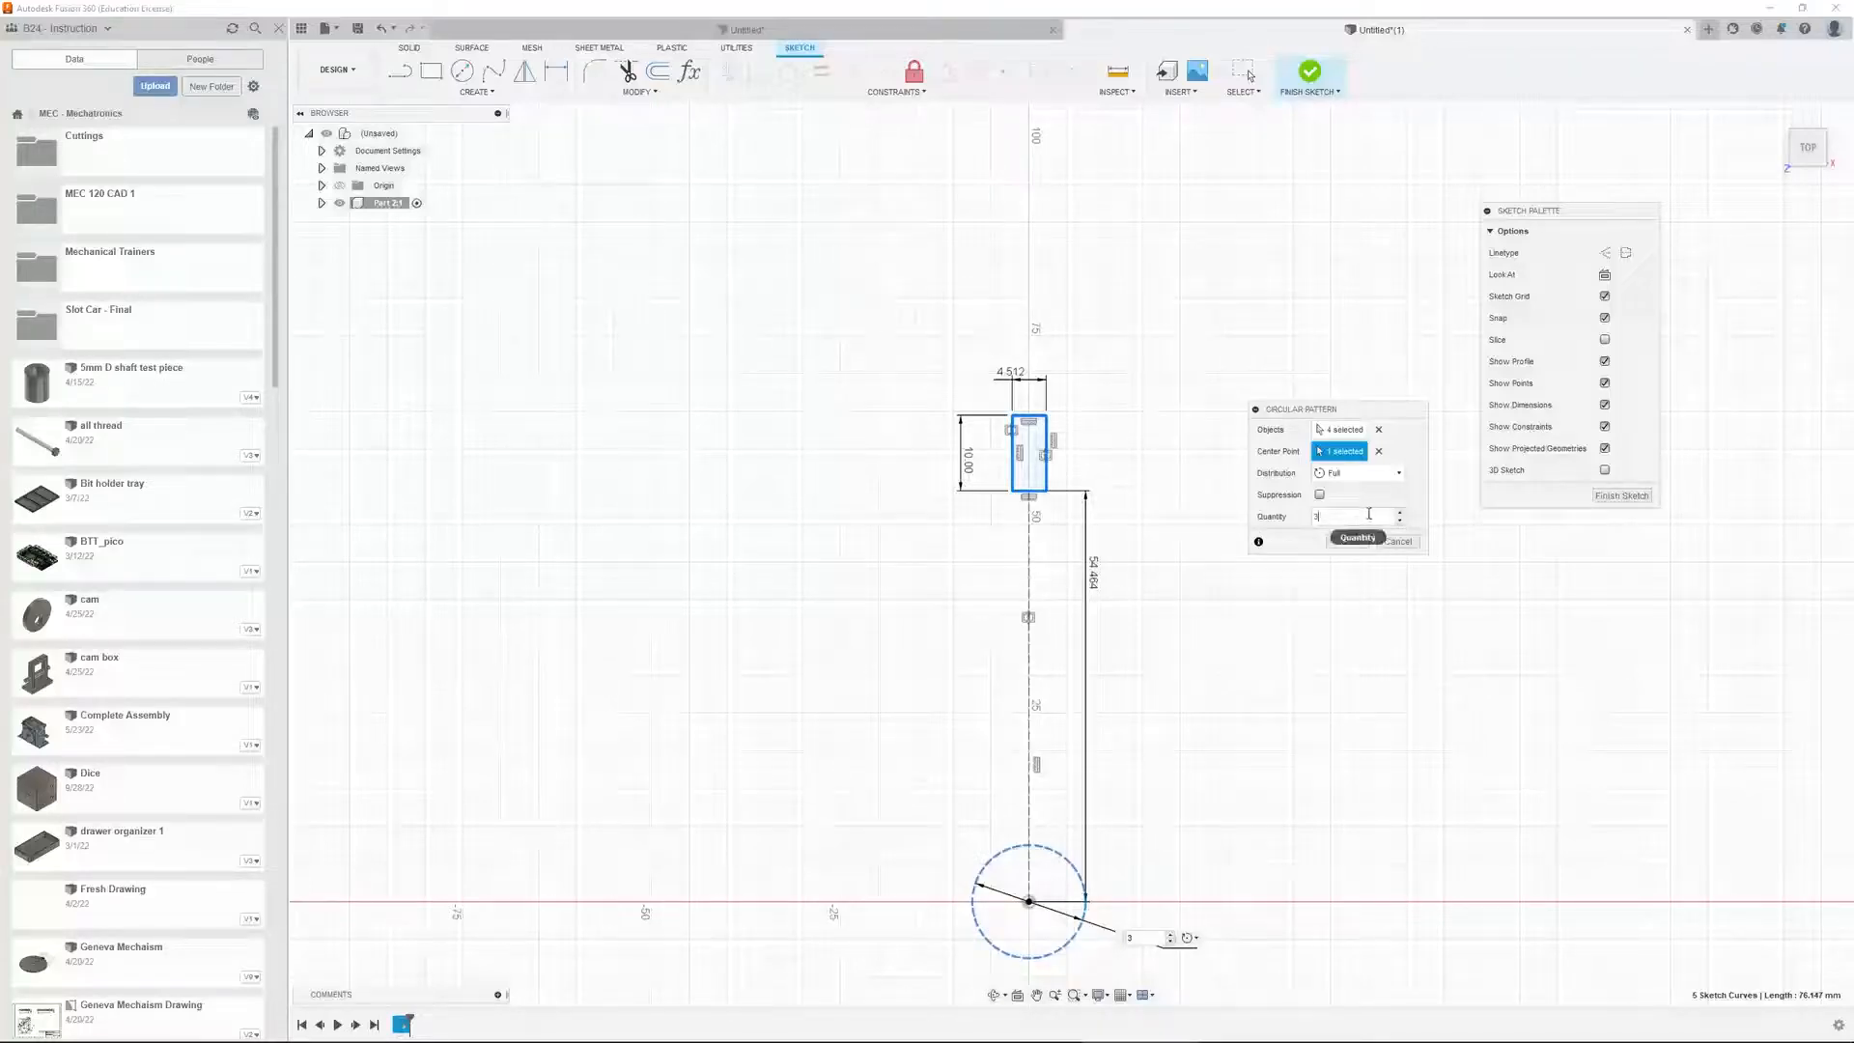
Set the pattern quantity to 24 and create the circular pattern of rectangles
drag(1368, 517, 1292, 515)
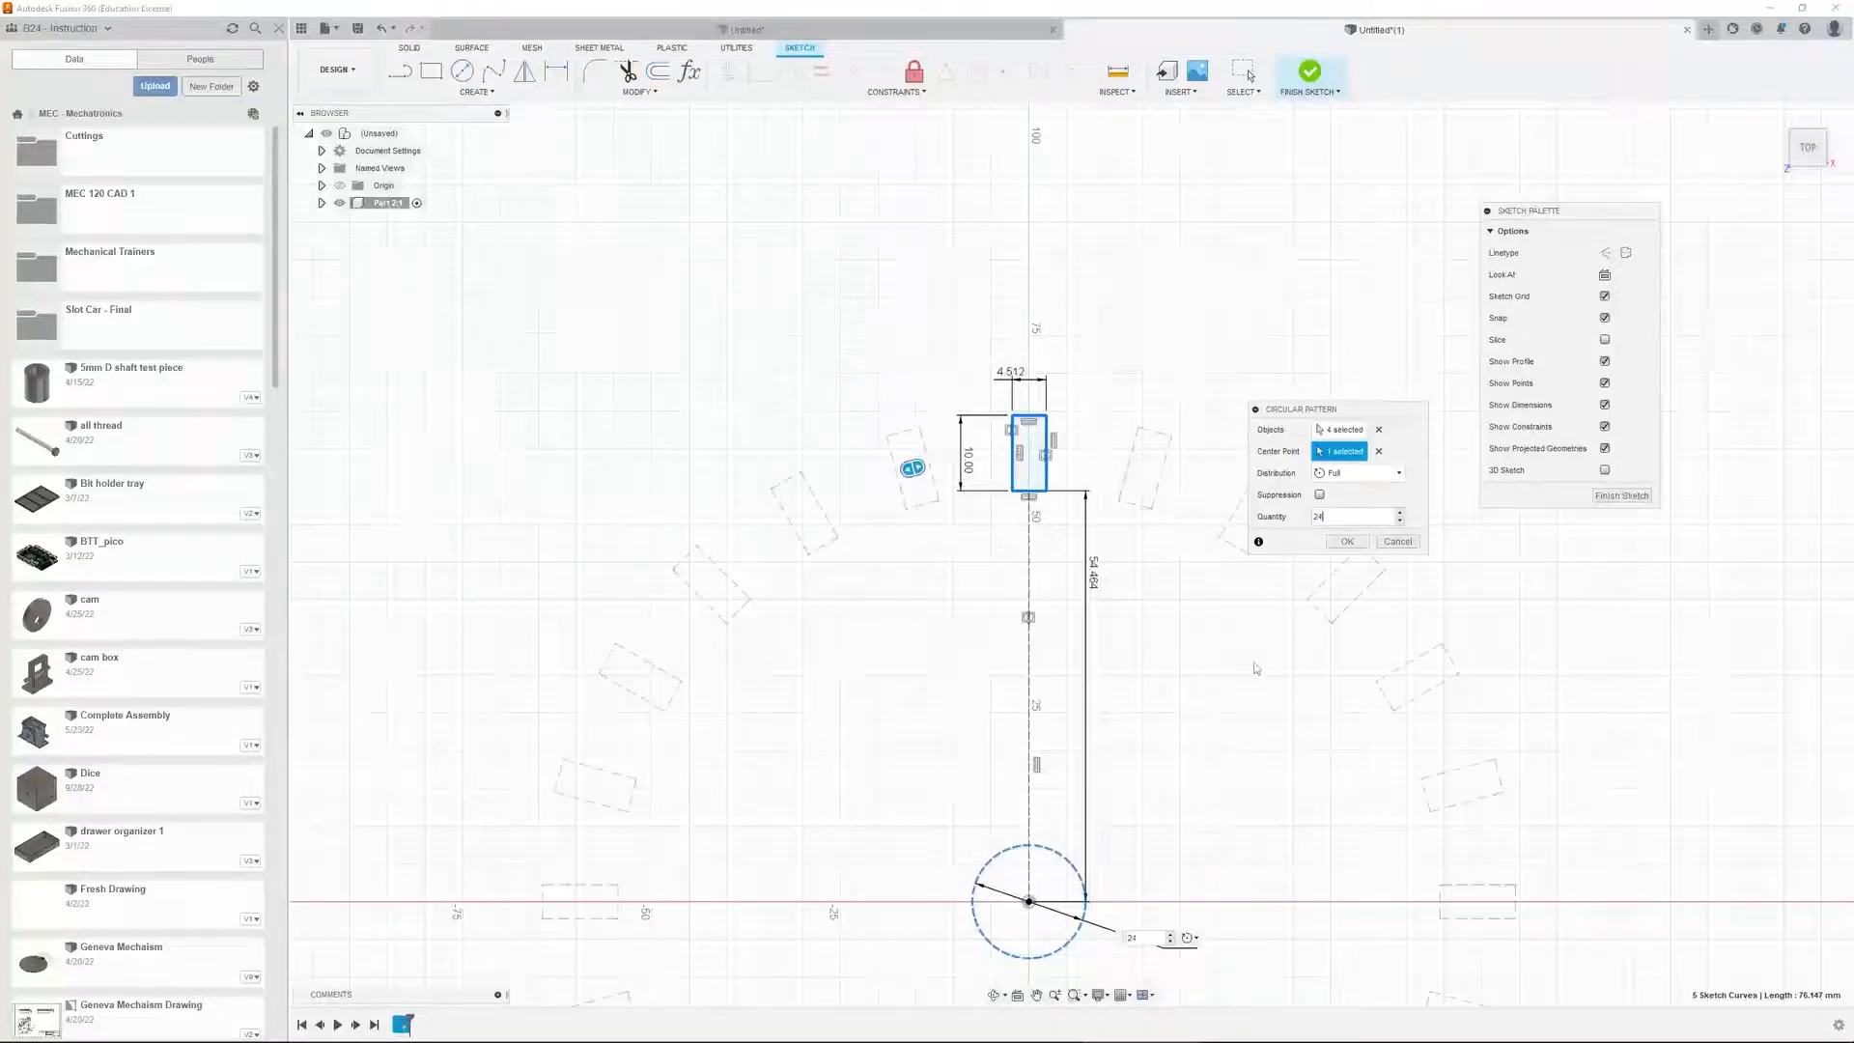
click(1348, 542)
scroll(1239, 702, down, 3)
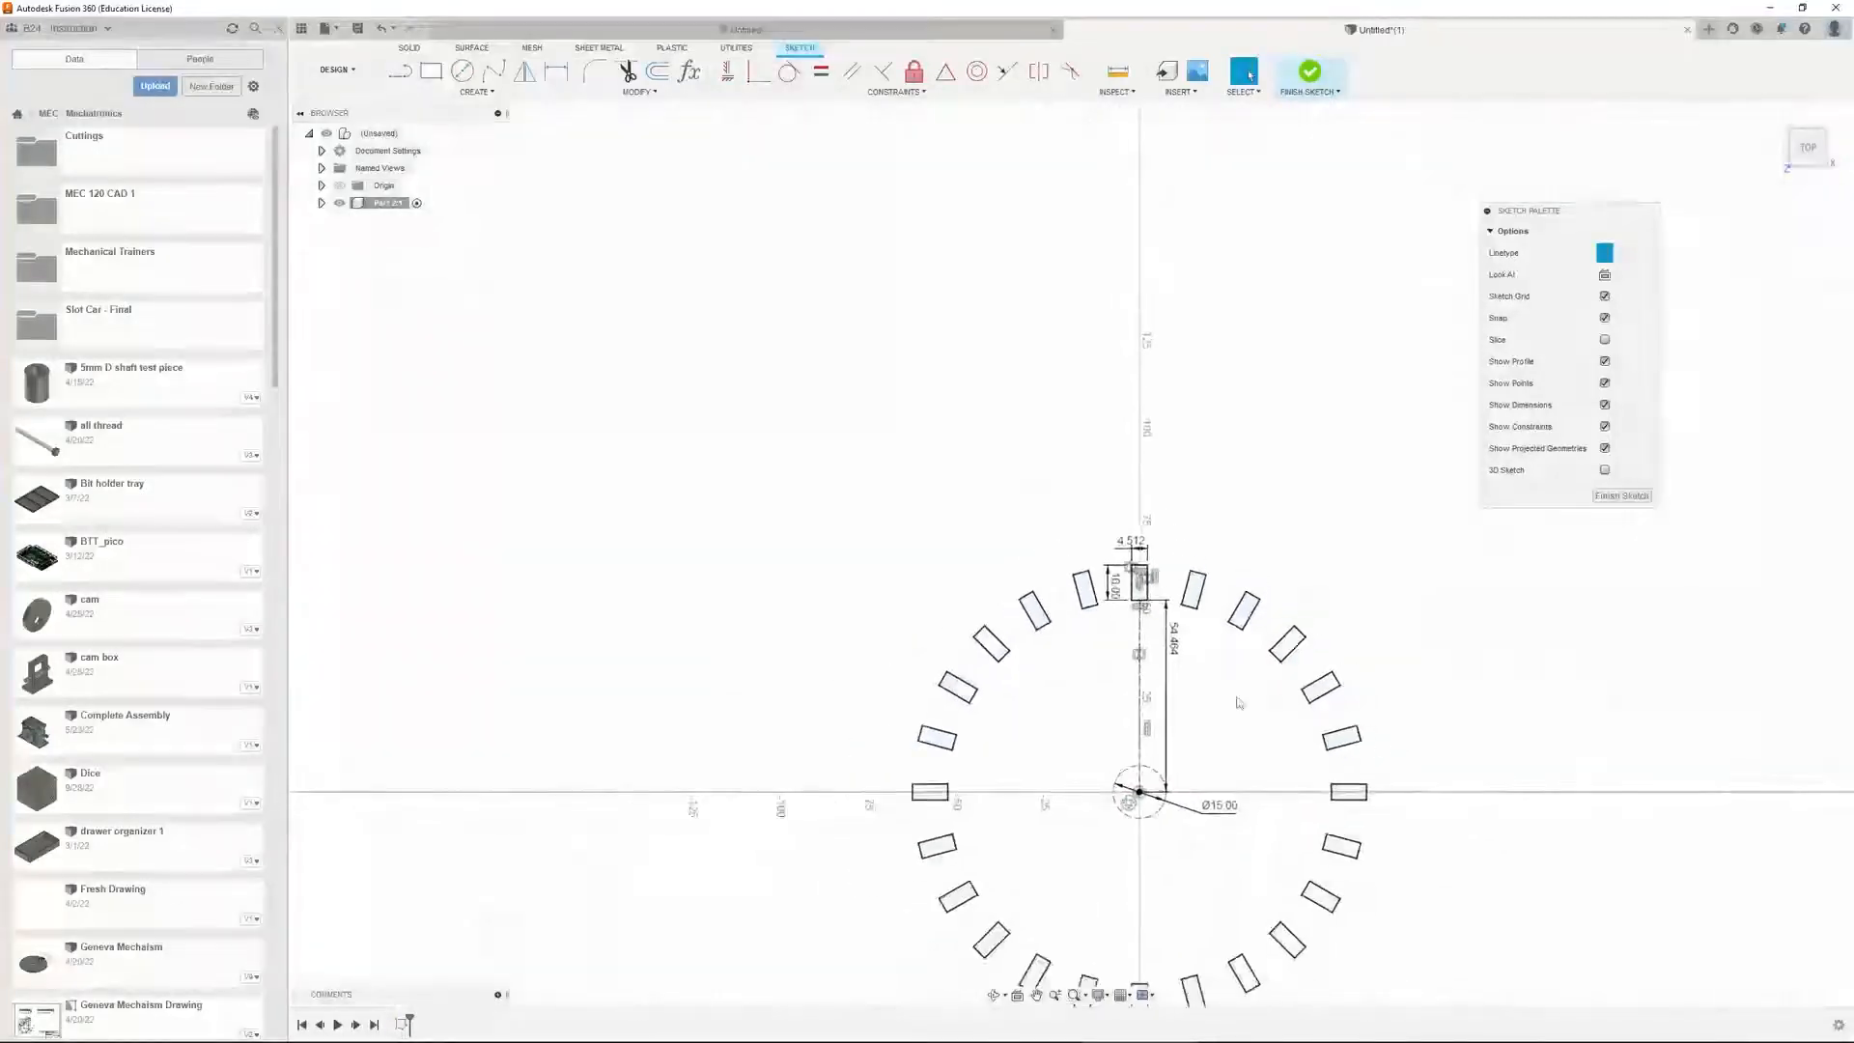
scroll(1241, 688, down, 3)
scroll(1290, 681, up, 5)
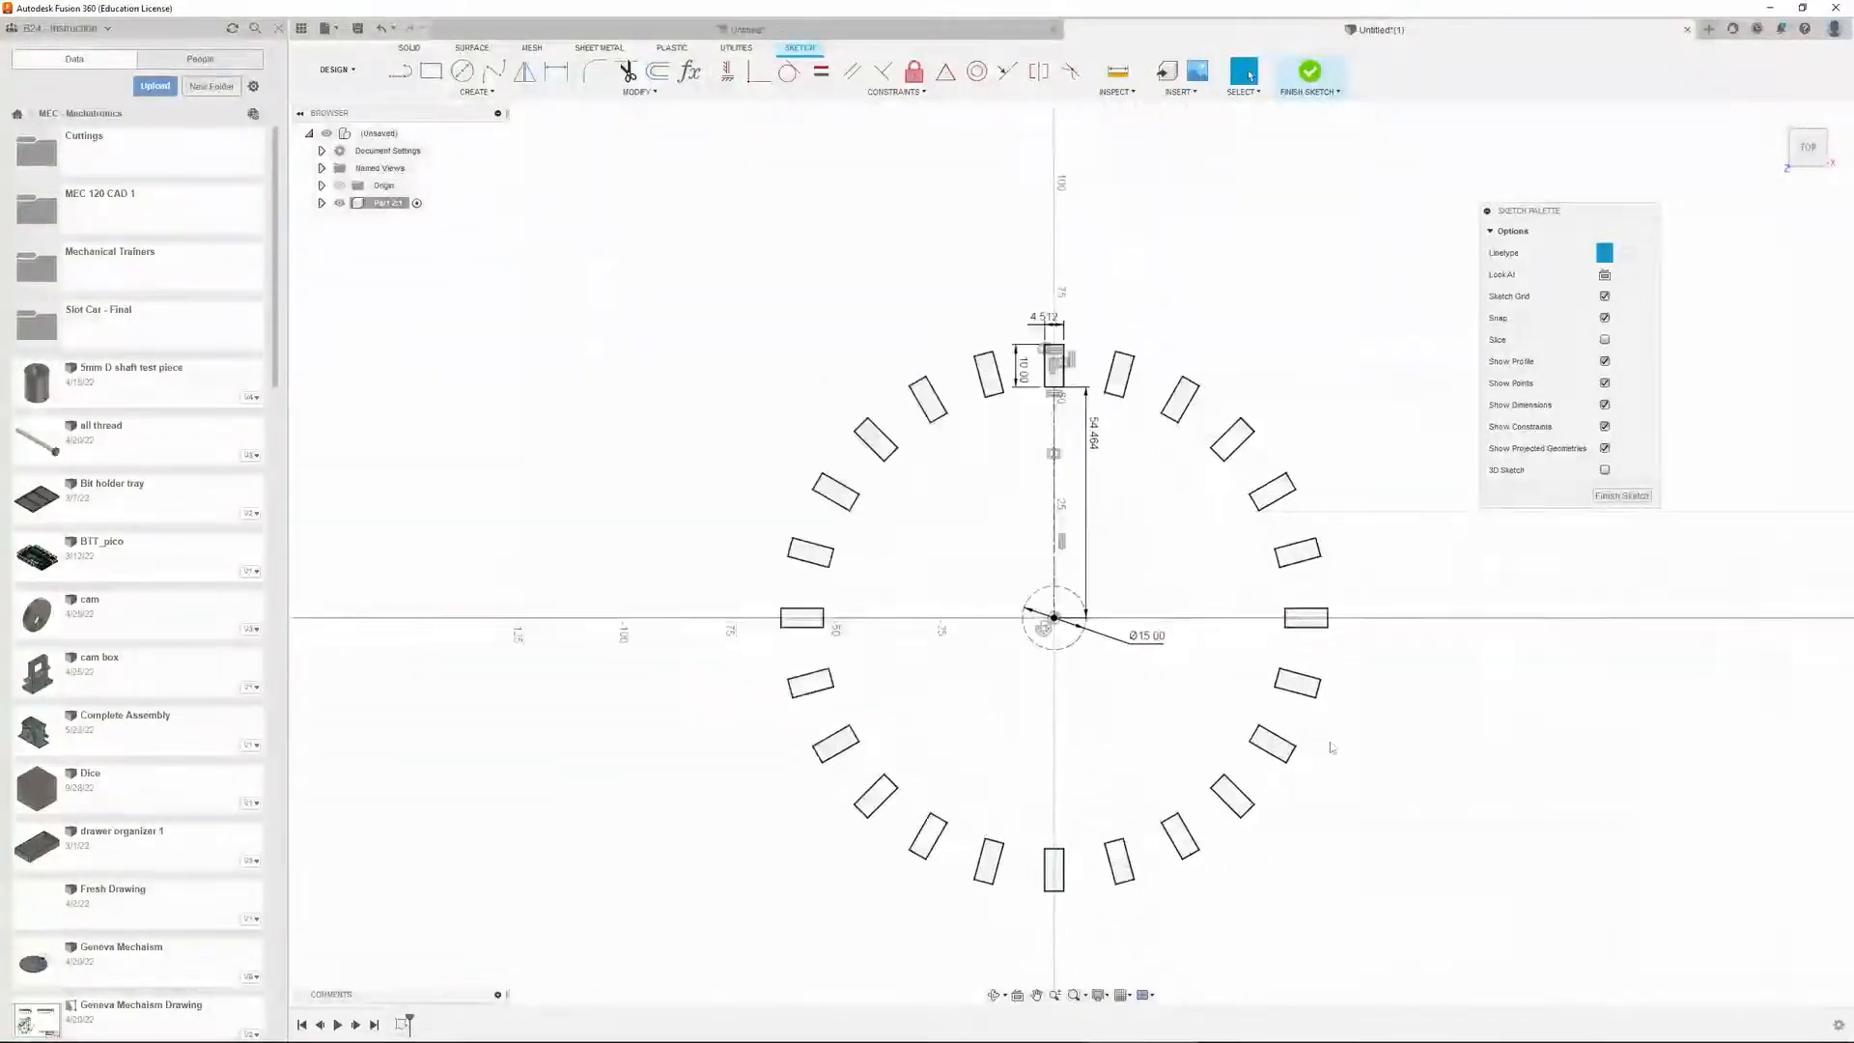
scroll(1330, 749, up, 2)
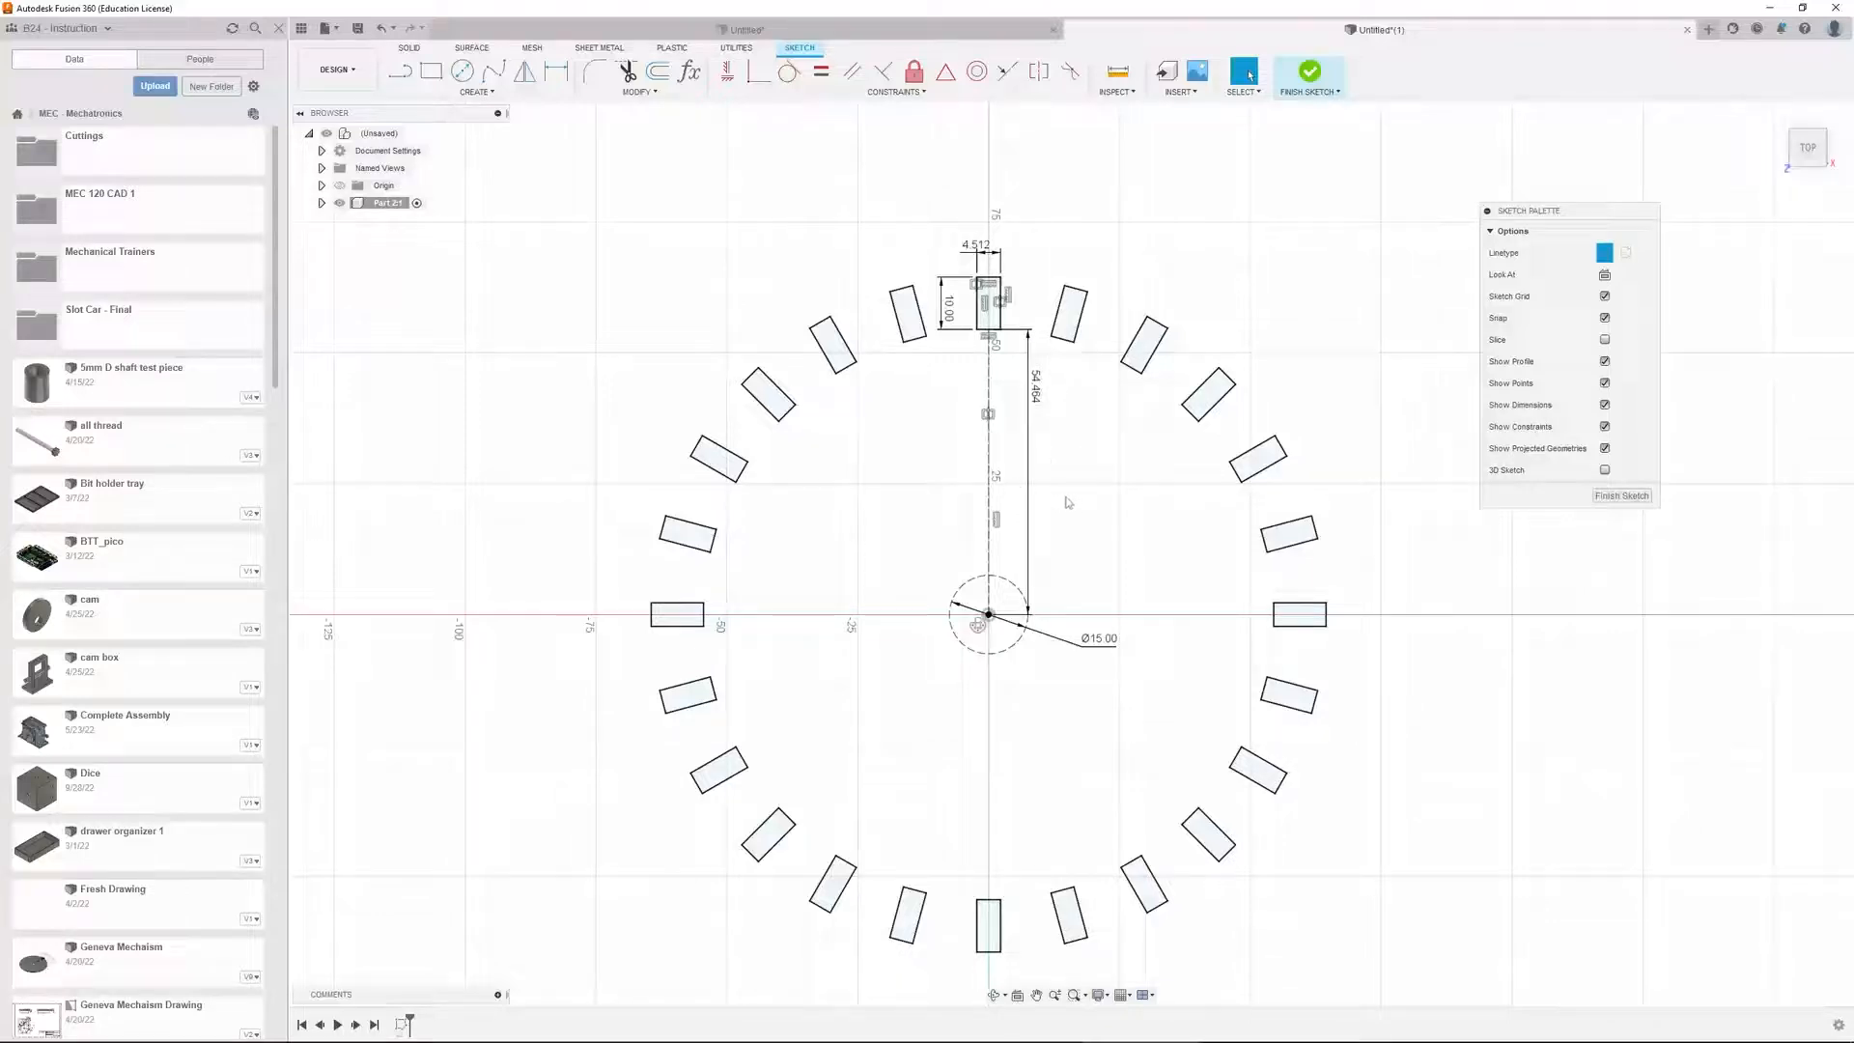
scroll(1042, 487, down, 2)
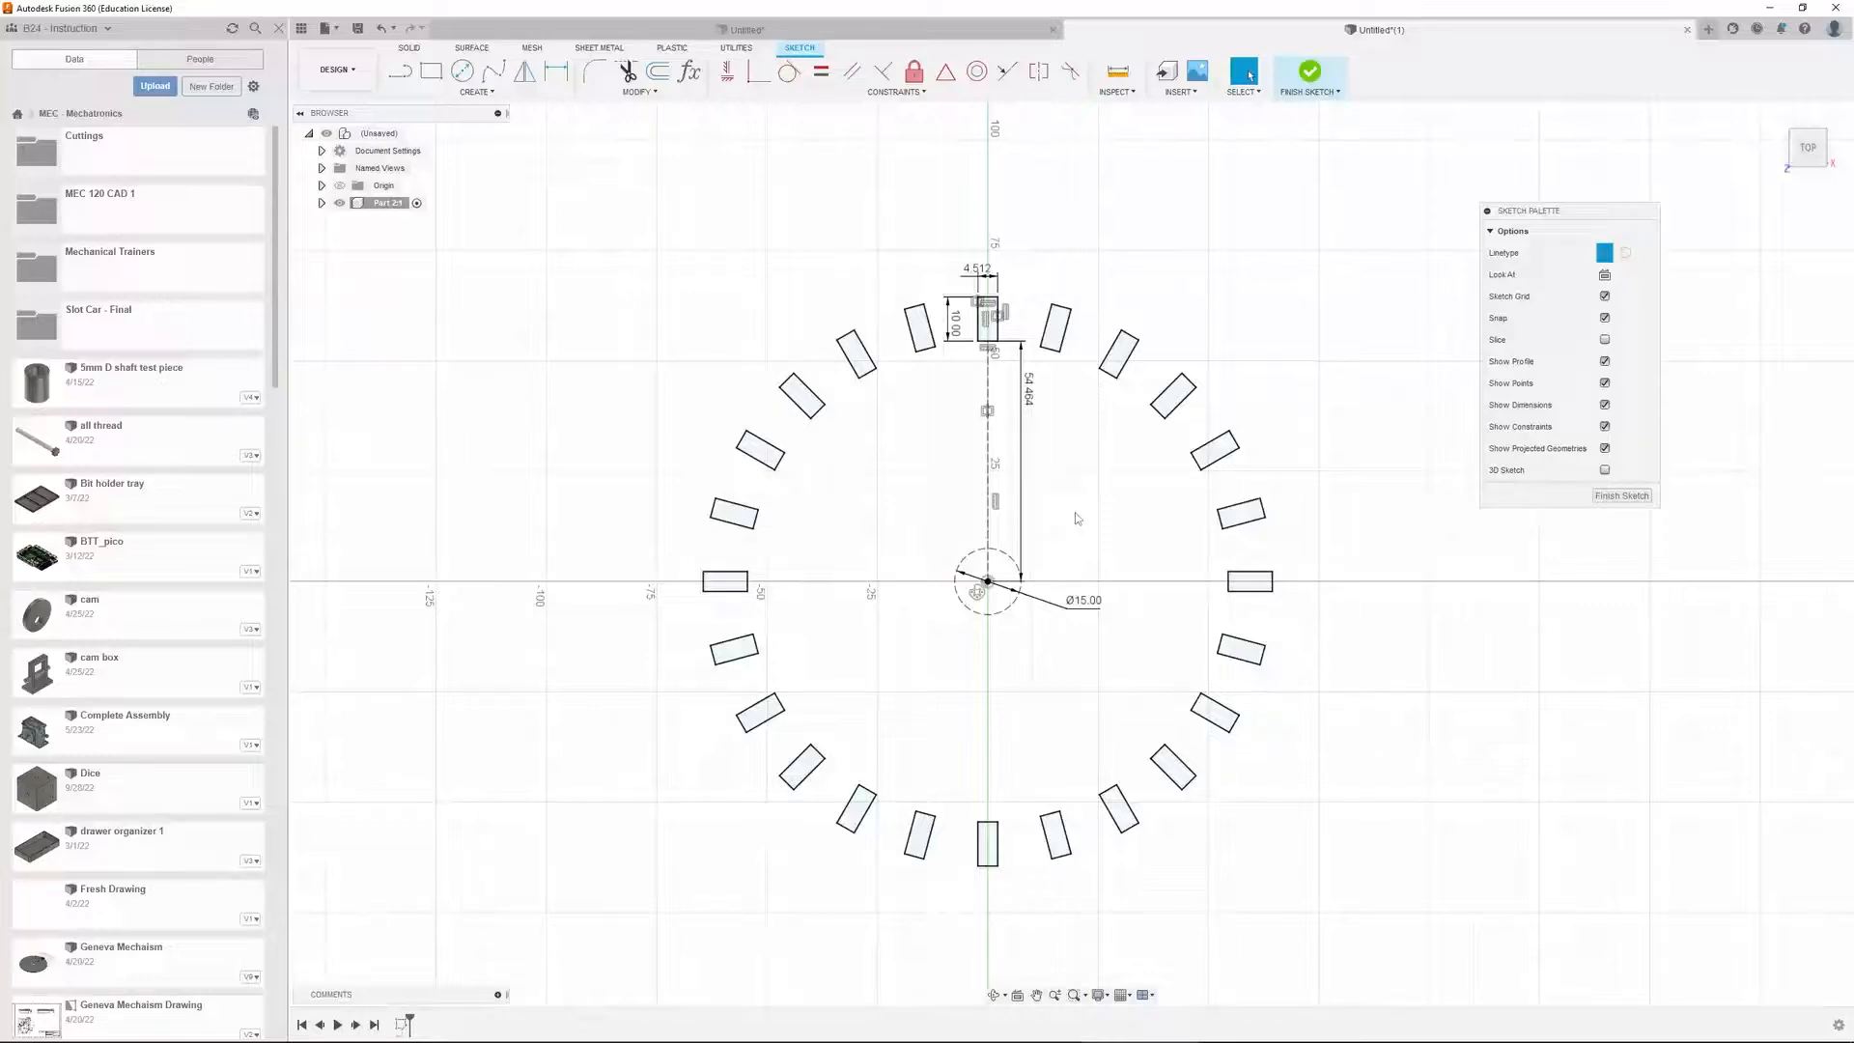
Finish the sketch and reopen it for editing
click(1309, 71)
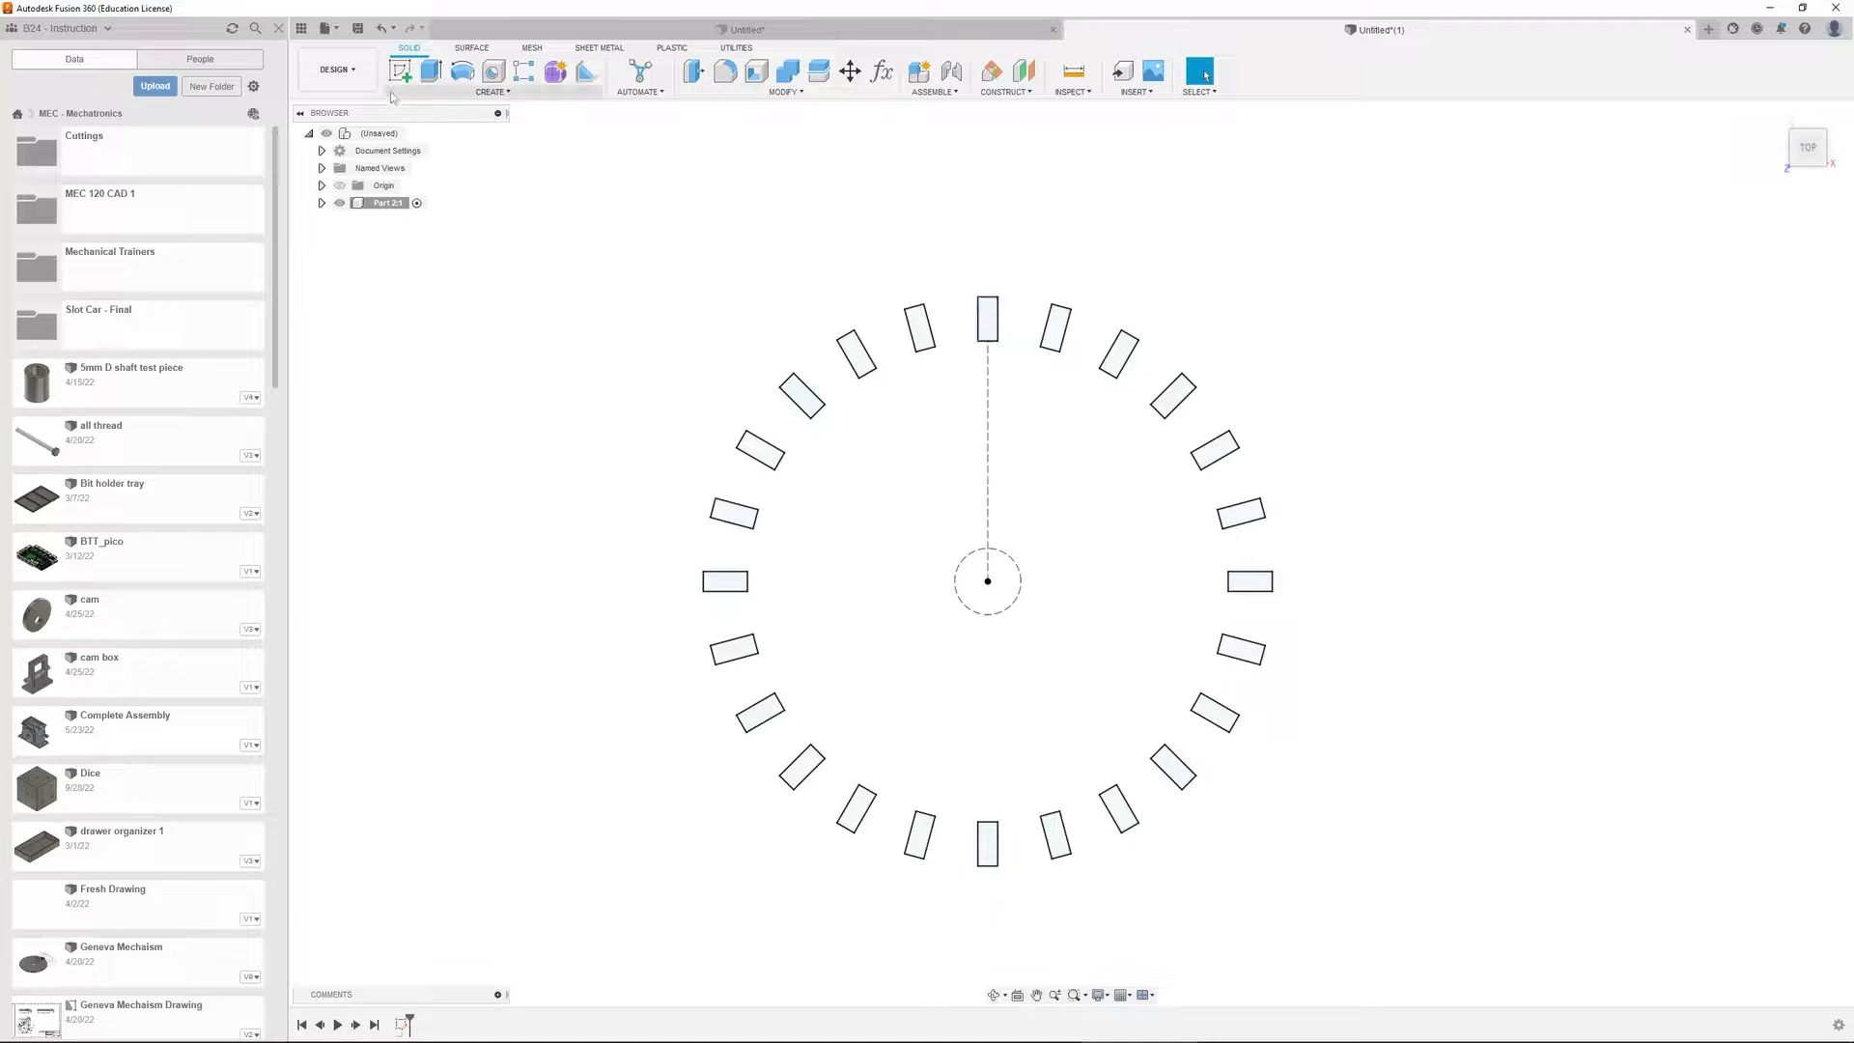
right_click(403, 1026)
click(454, 877)
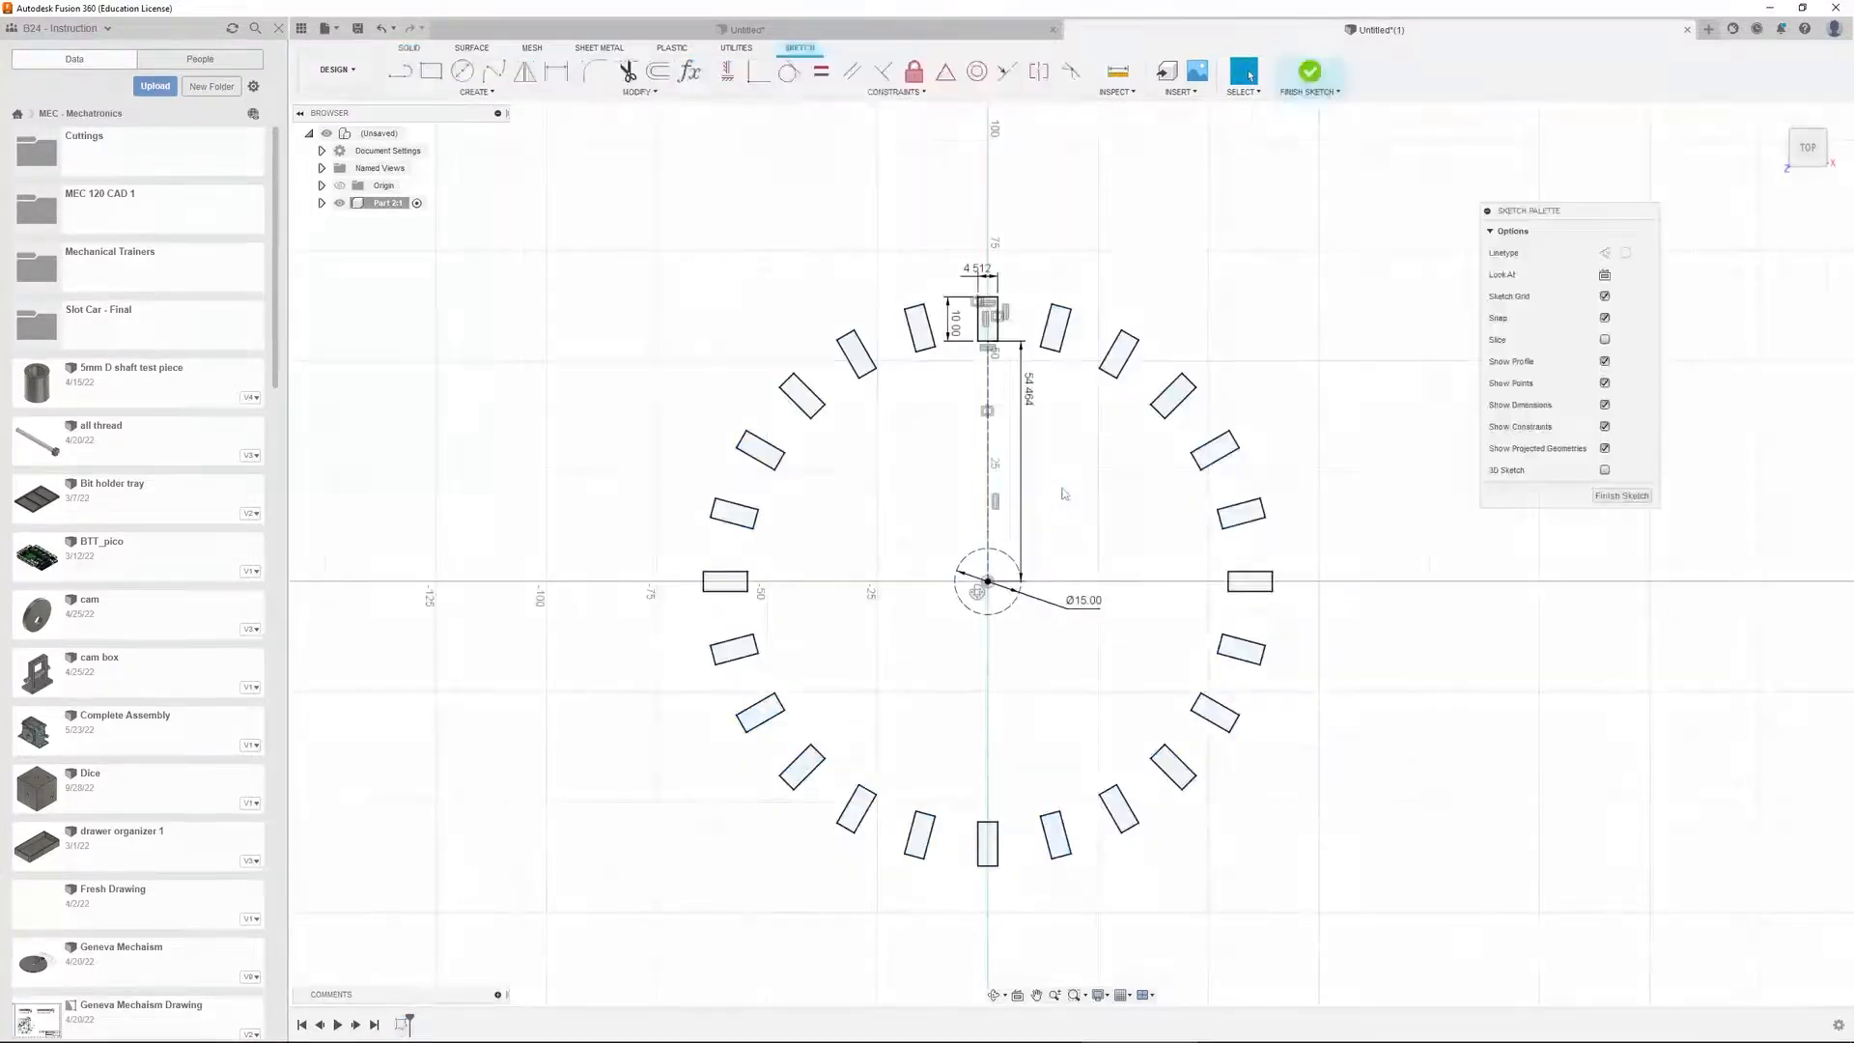
Set the original rectangle's width to 10 mm
scroll(1041, 347, up, 3)
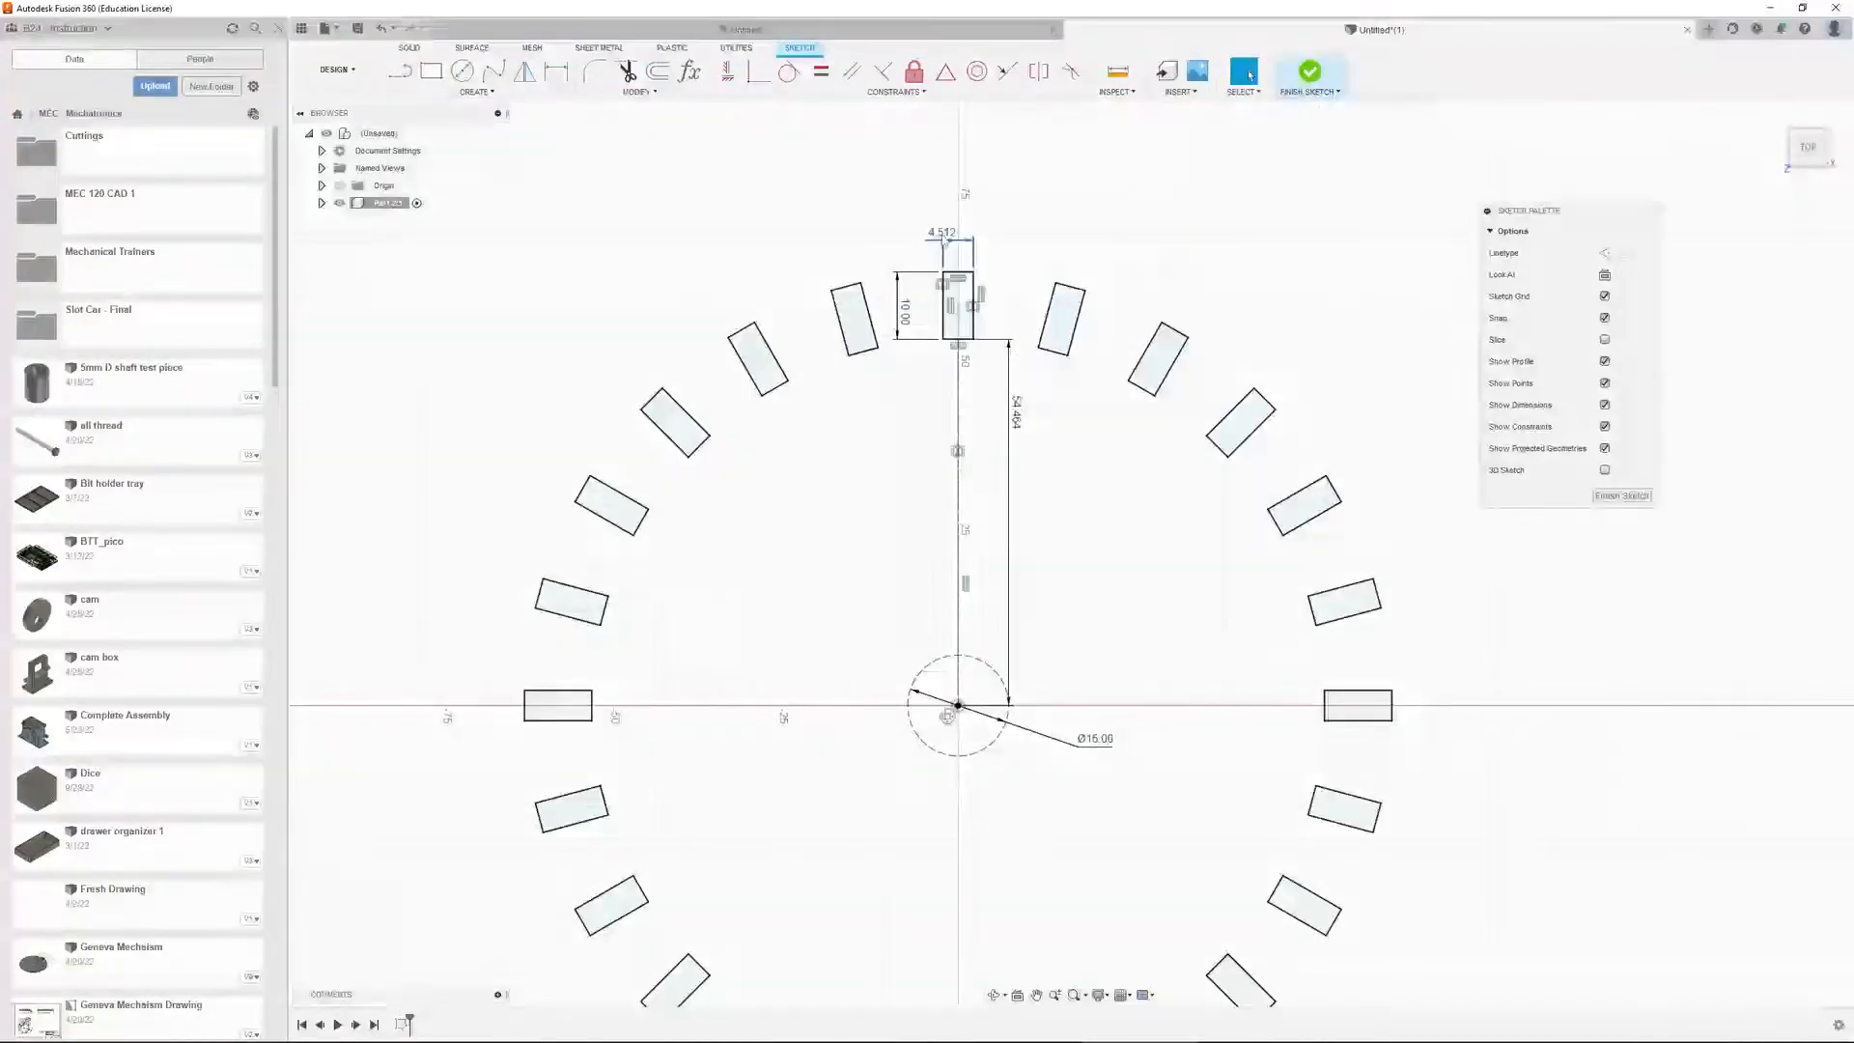
double_click(956, 230)
text(8)
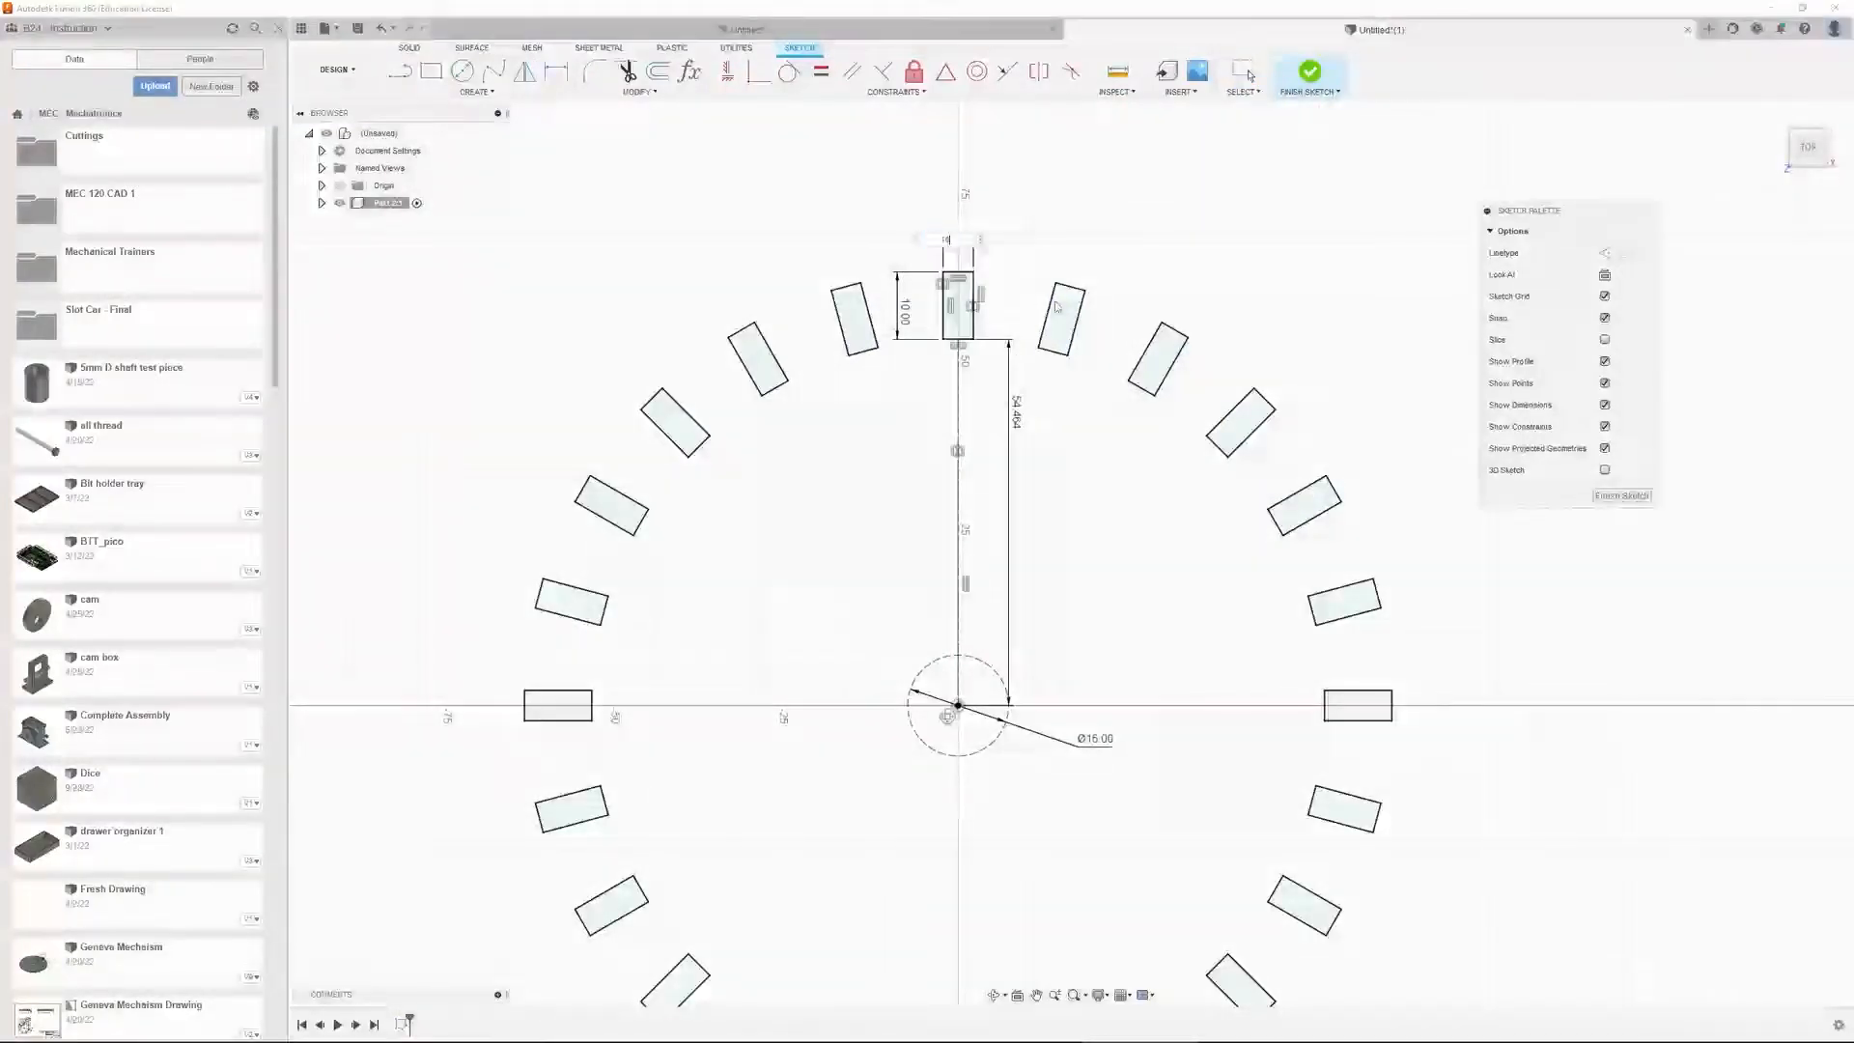
key(Return)
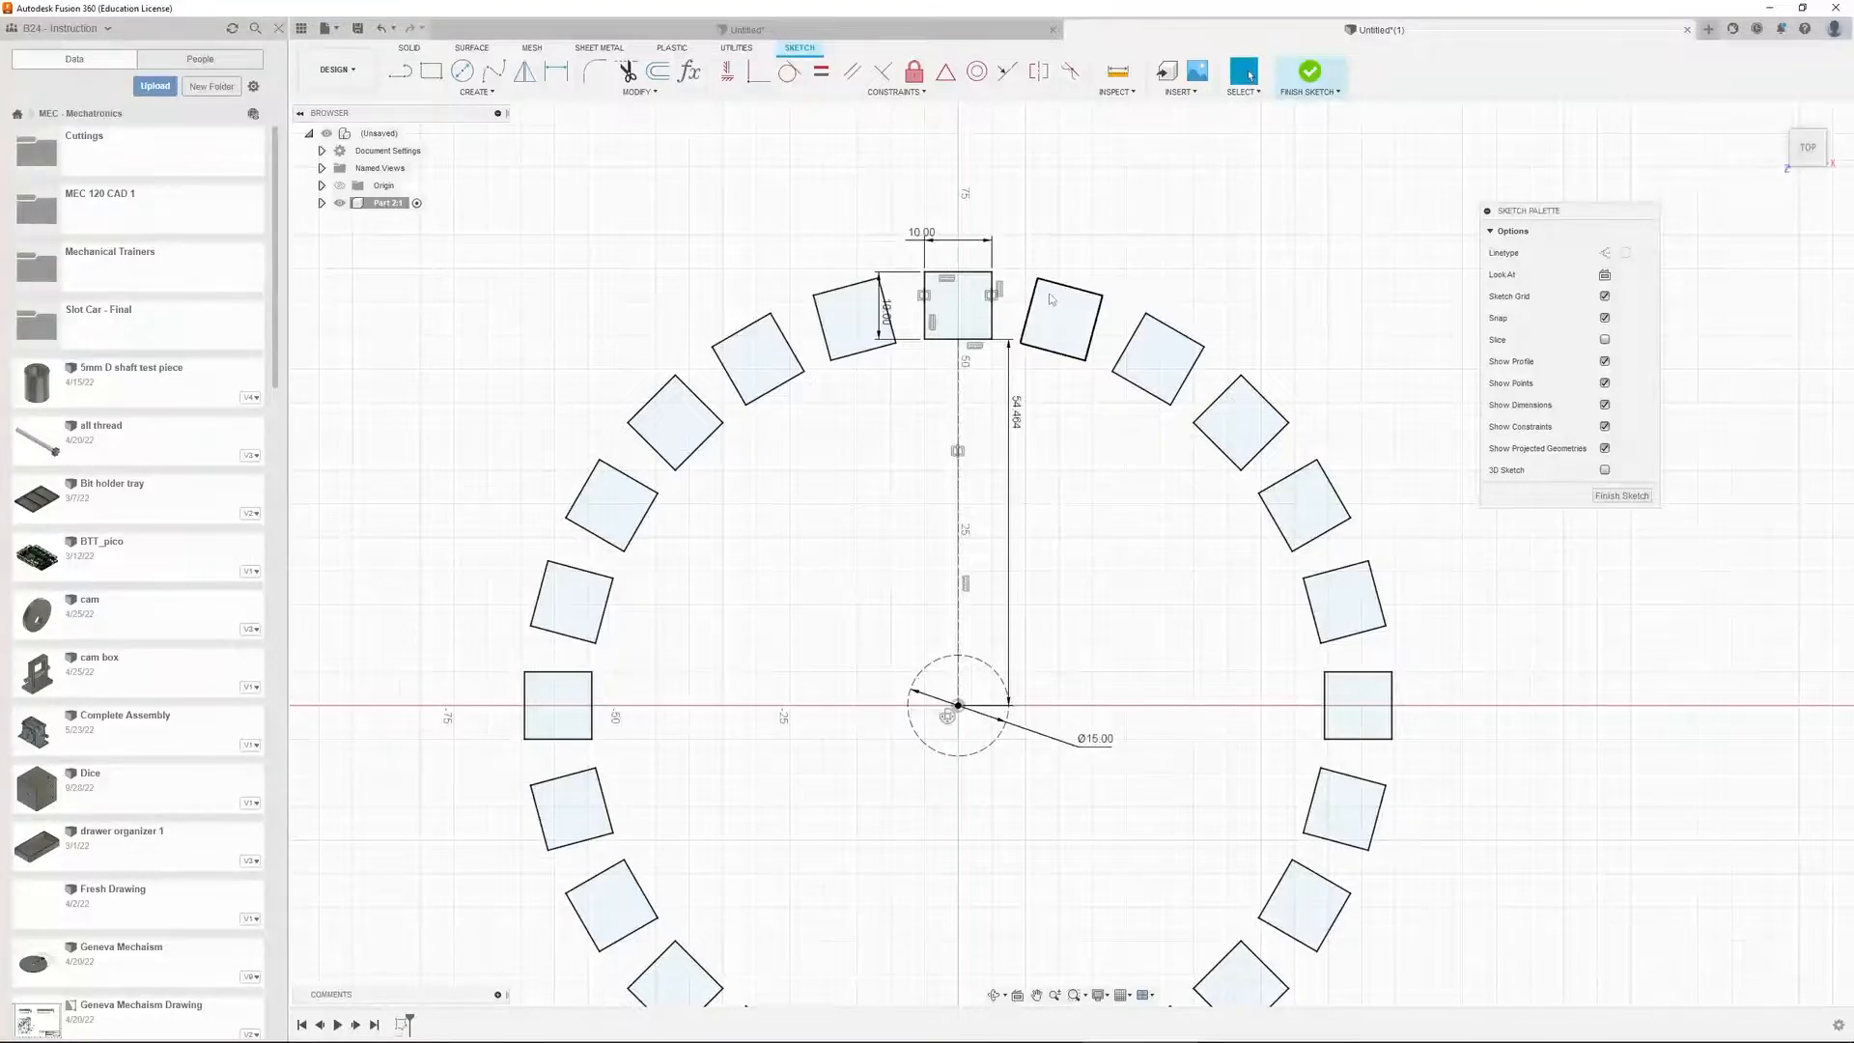
Move the original rectangle's height dimension clear of the neighbouring shape and set the height to 5 mm
drag(884, 314, 907, 311)
double_click(908, 307)
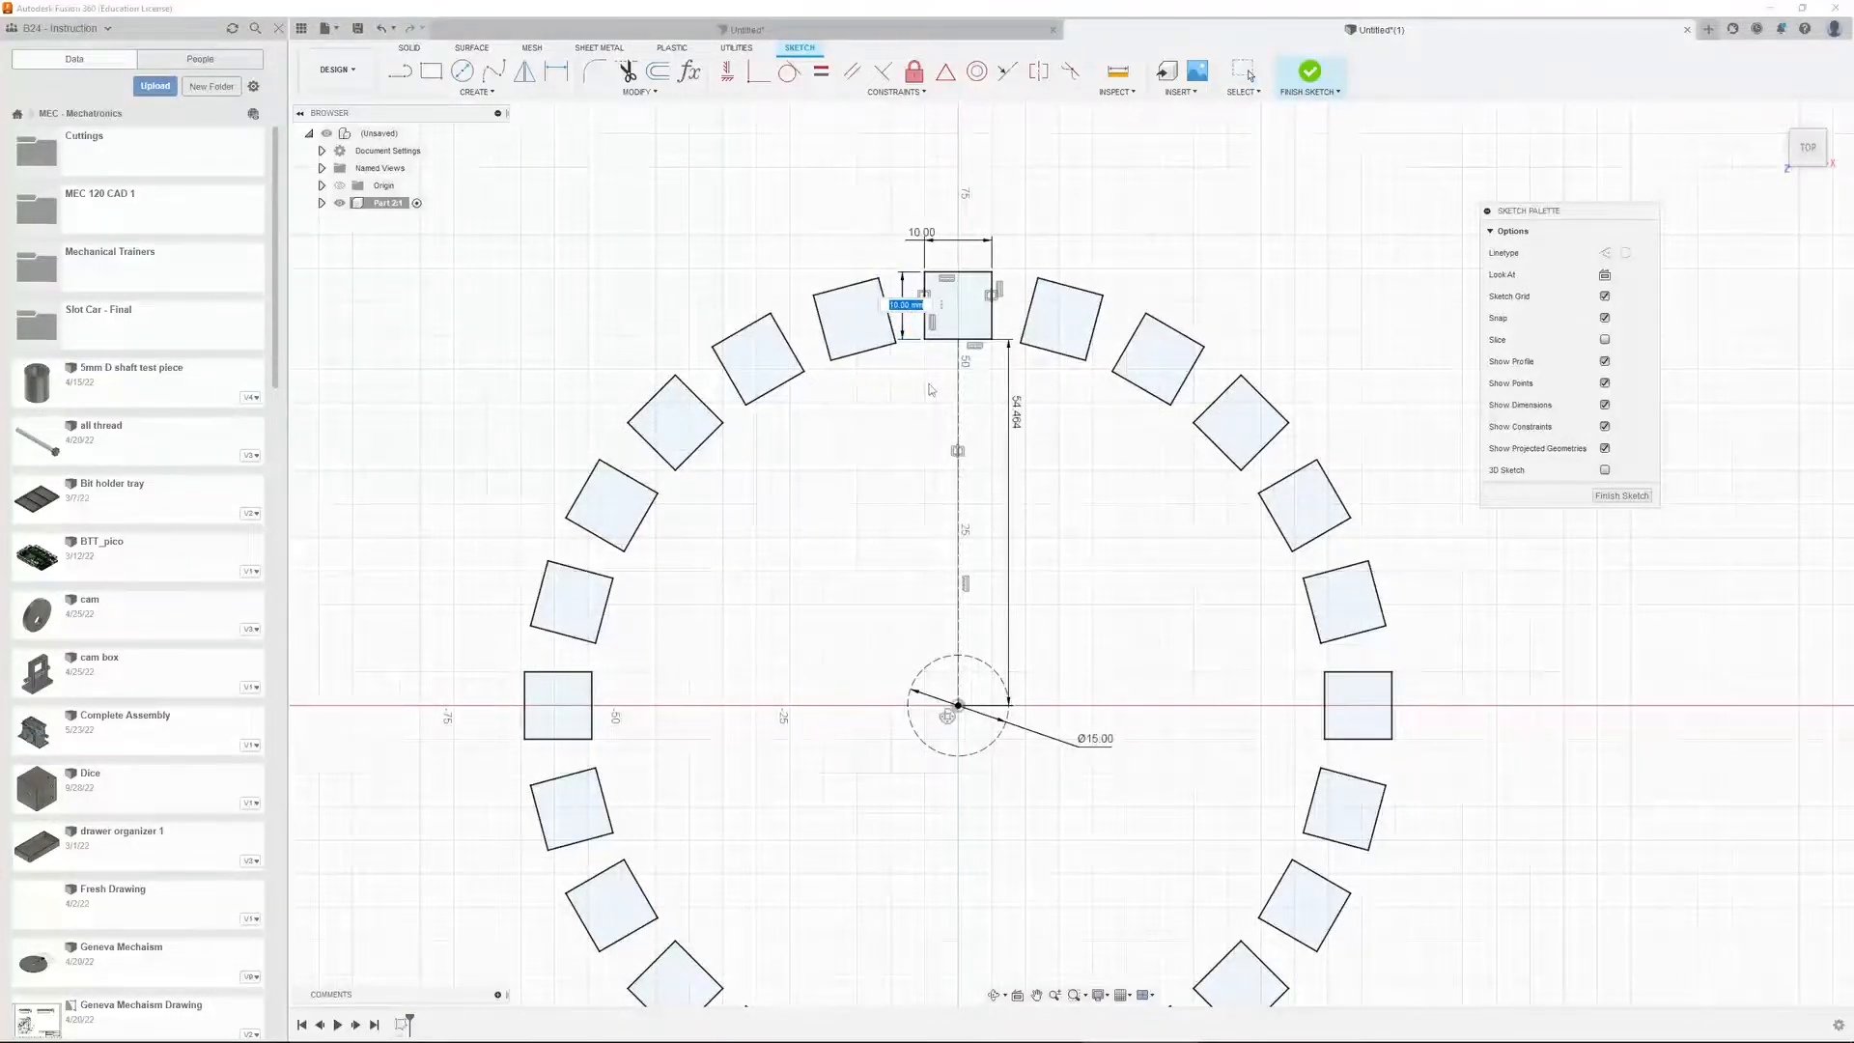
text(5)
key(Return)
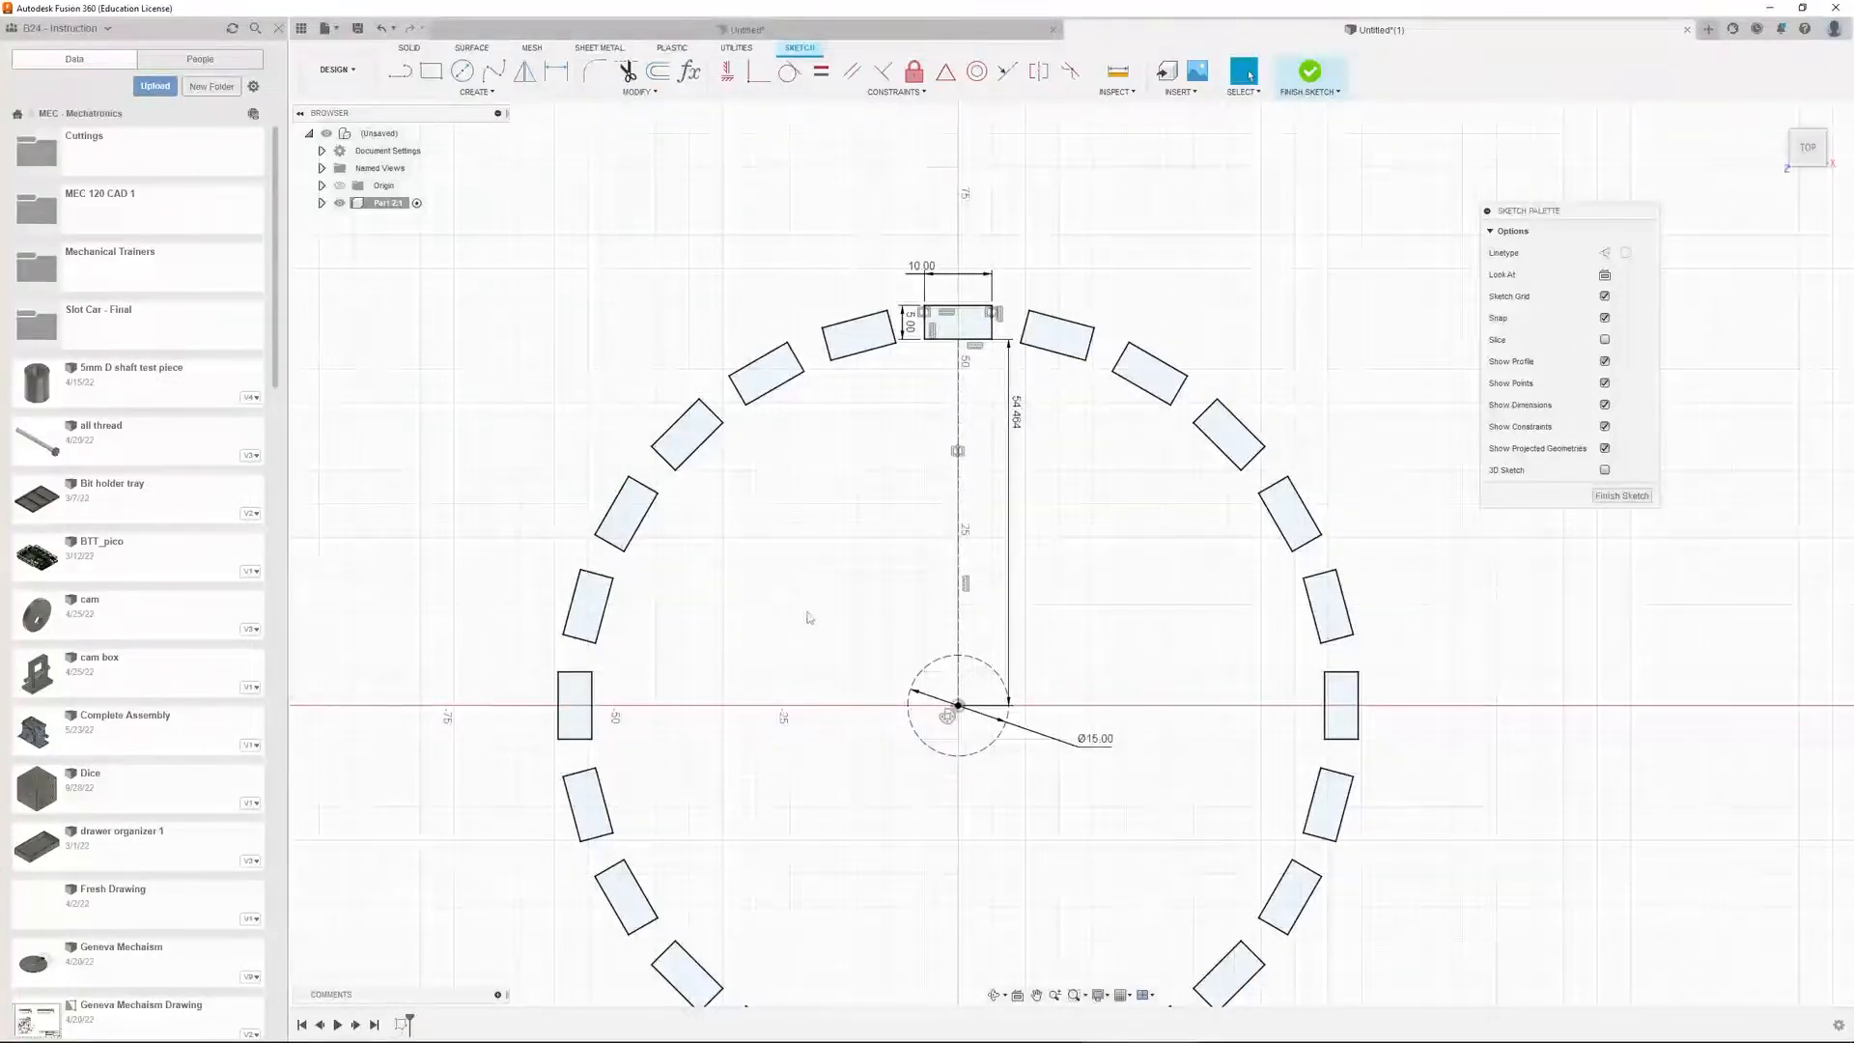
Select the whole pattern with its construction geometry and dimensions and delete everything from the sketch
scroll(763, 642, down, 4)
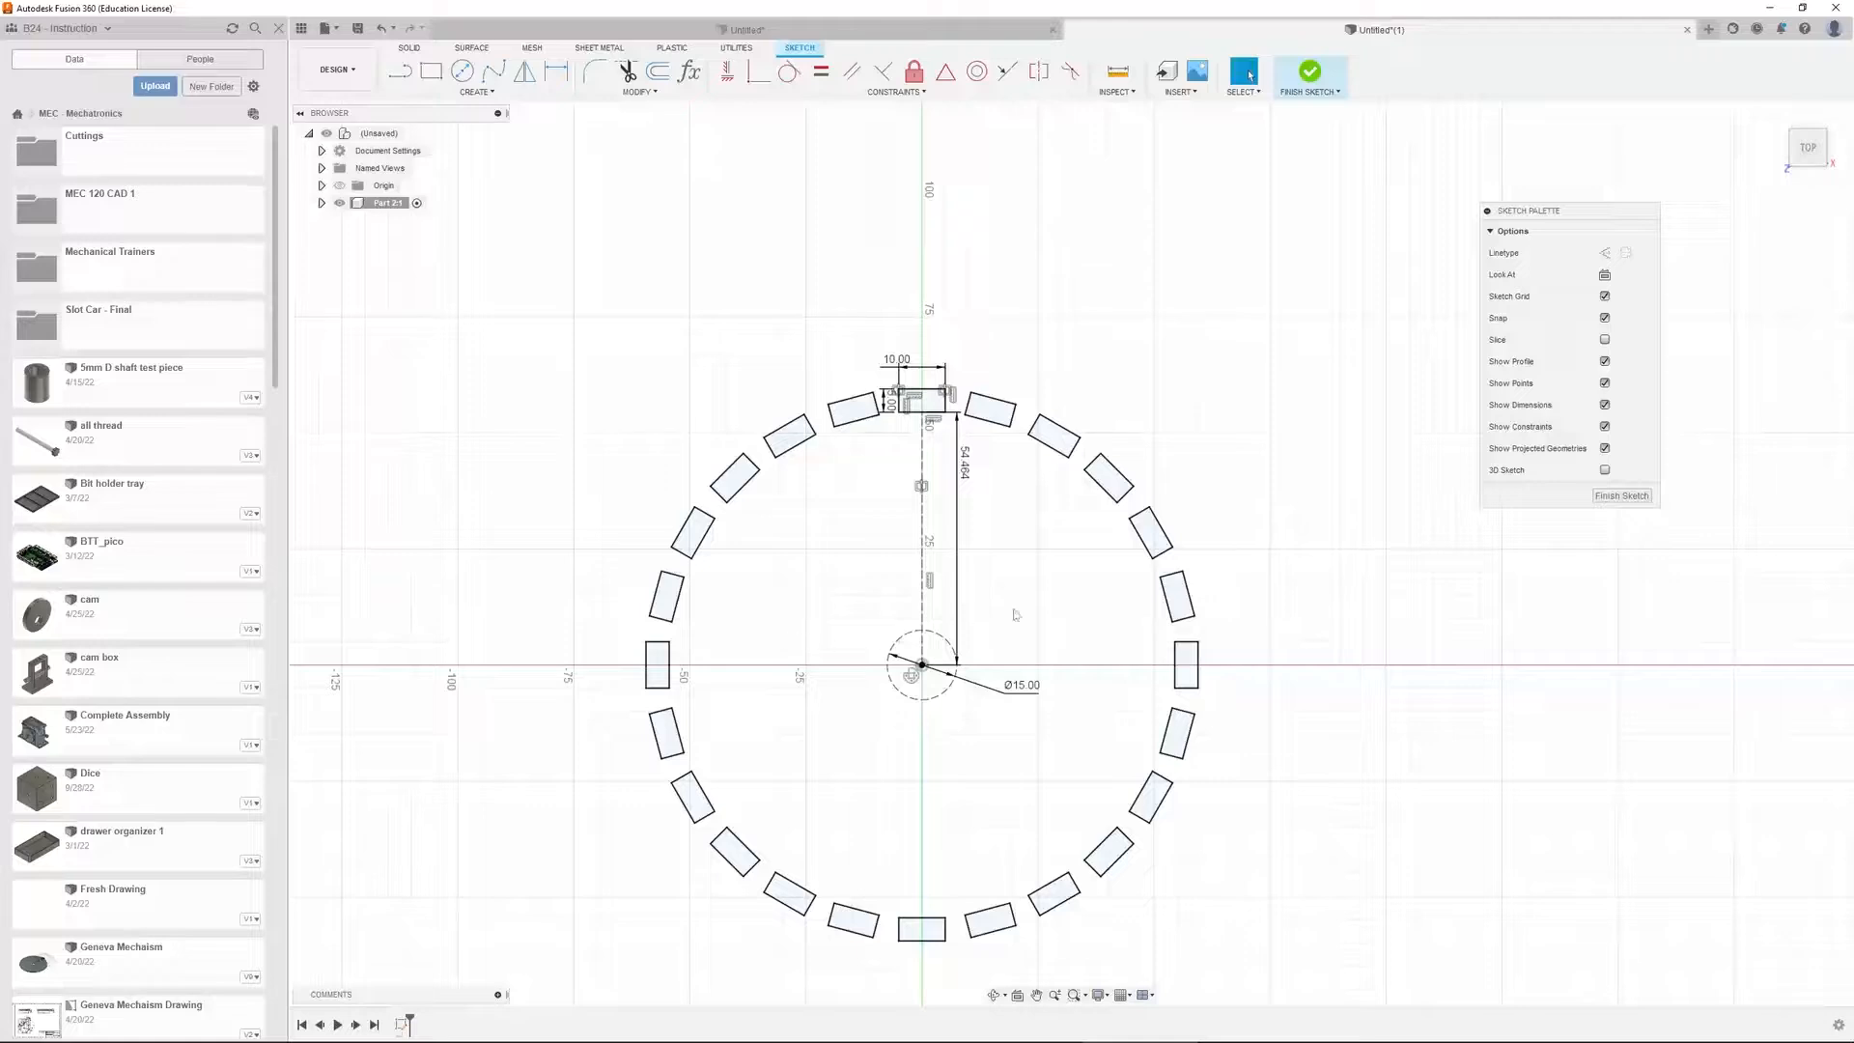
scroll(787, 435, down, 3)
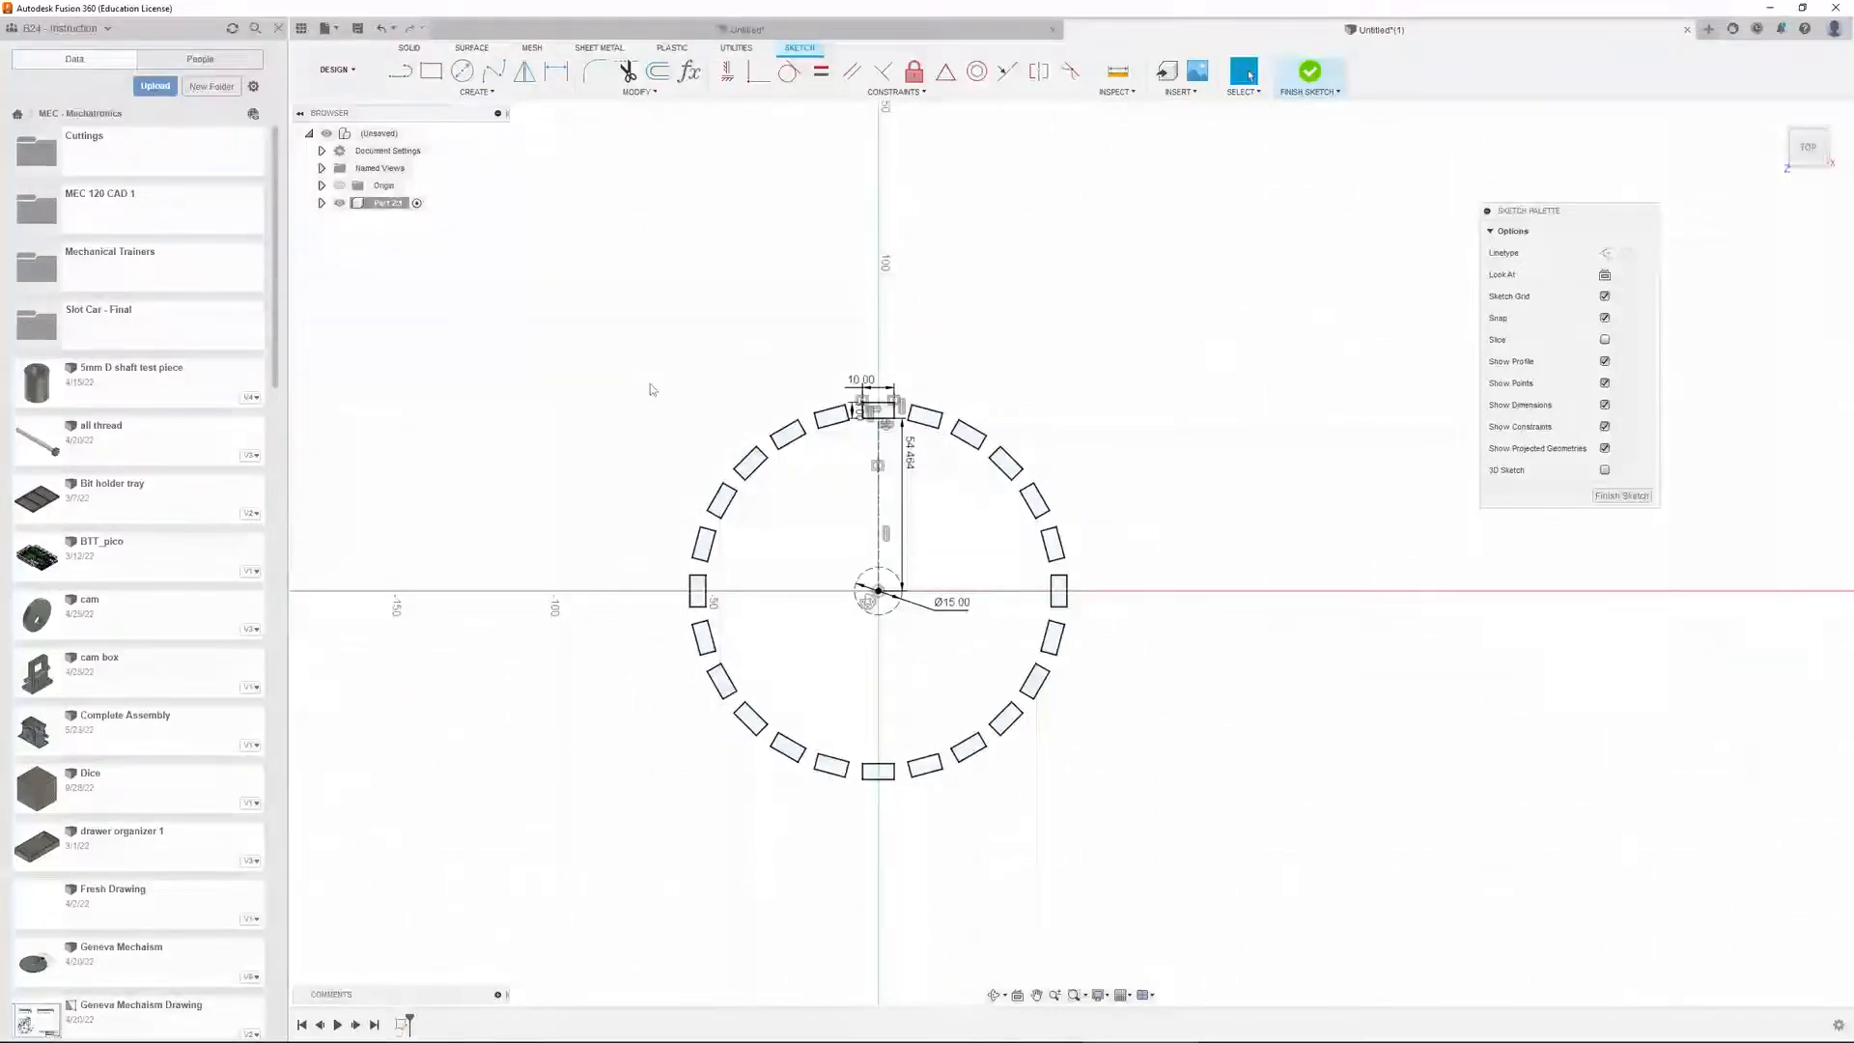
mouse_move(607, 294)
mouse_down()
mouse_move(795, 591)
mouse_move(1099, 864)
mouse_move(1112, 856)
mouse_up()
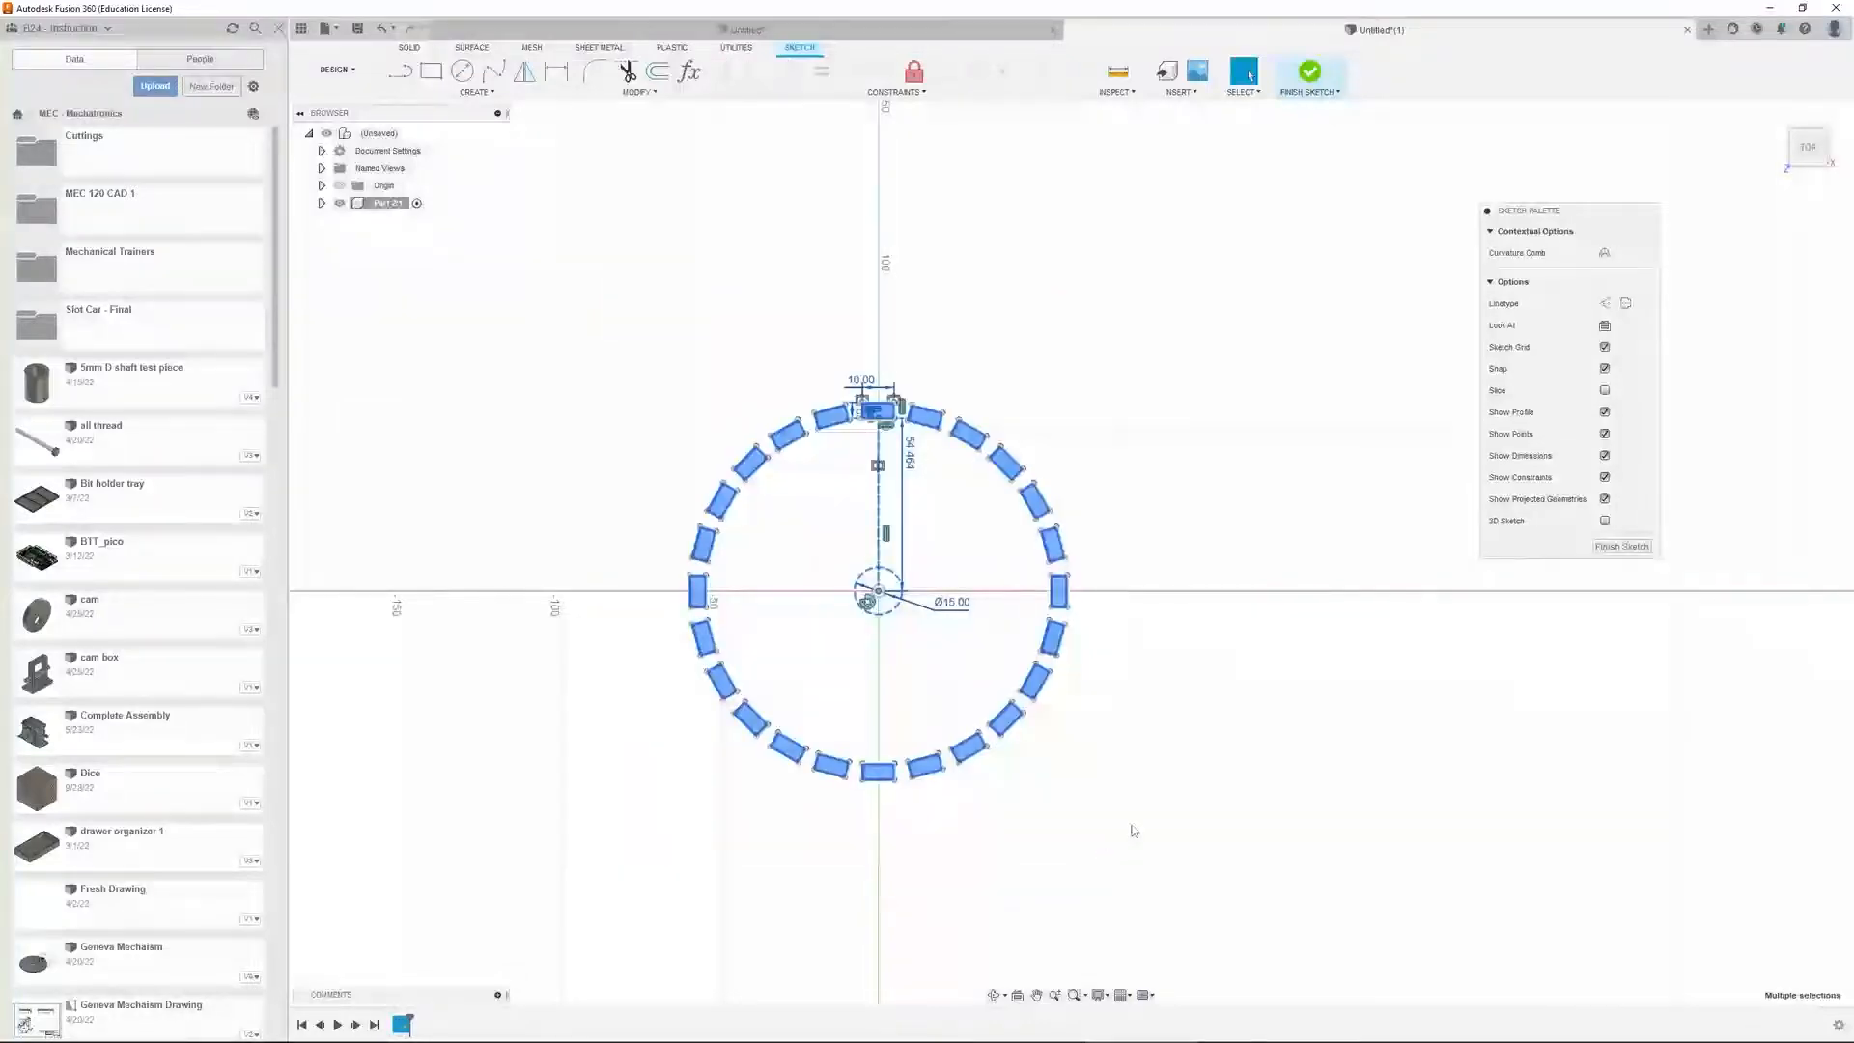
key(Delete)
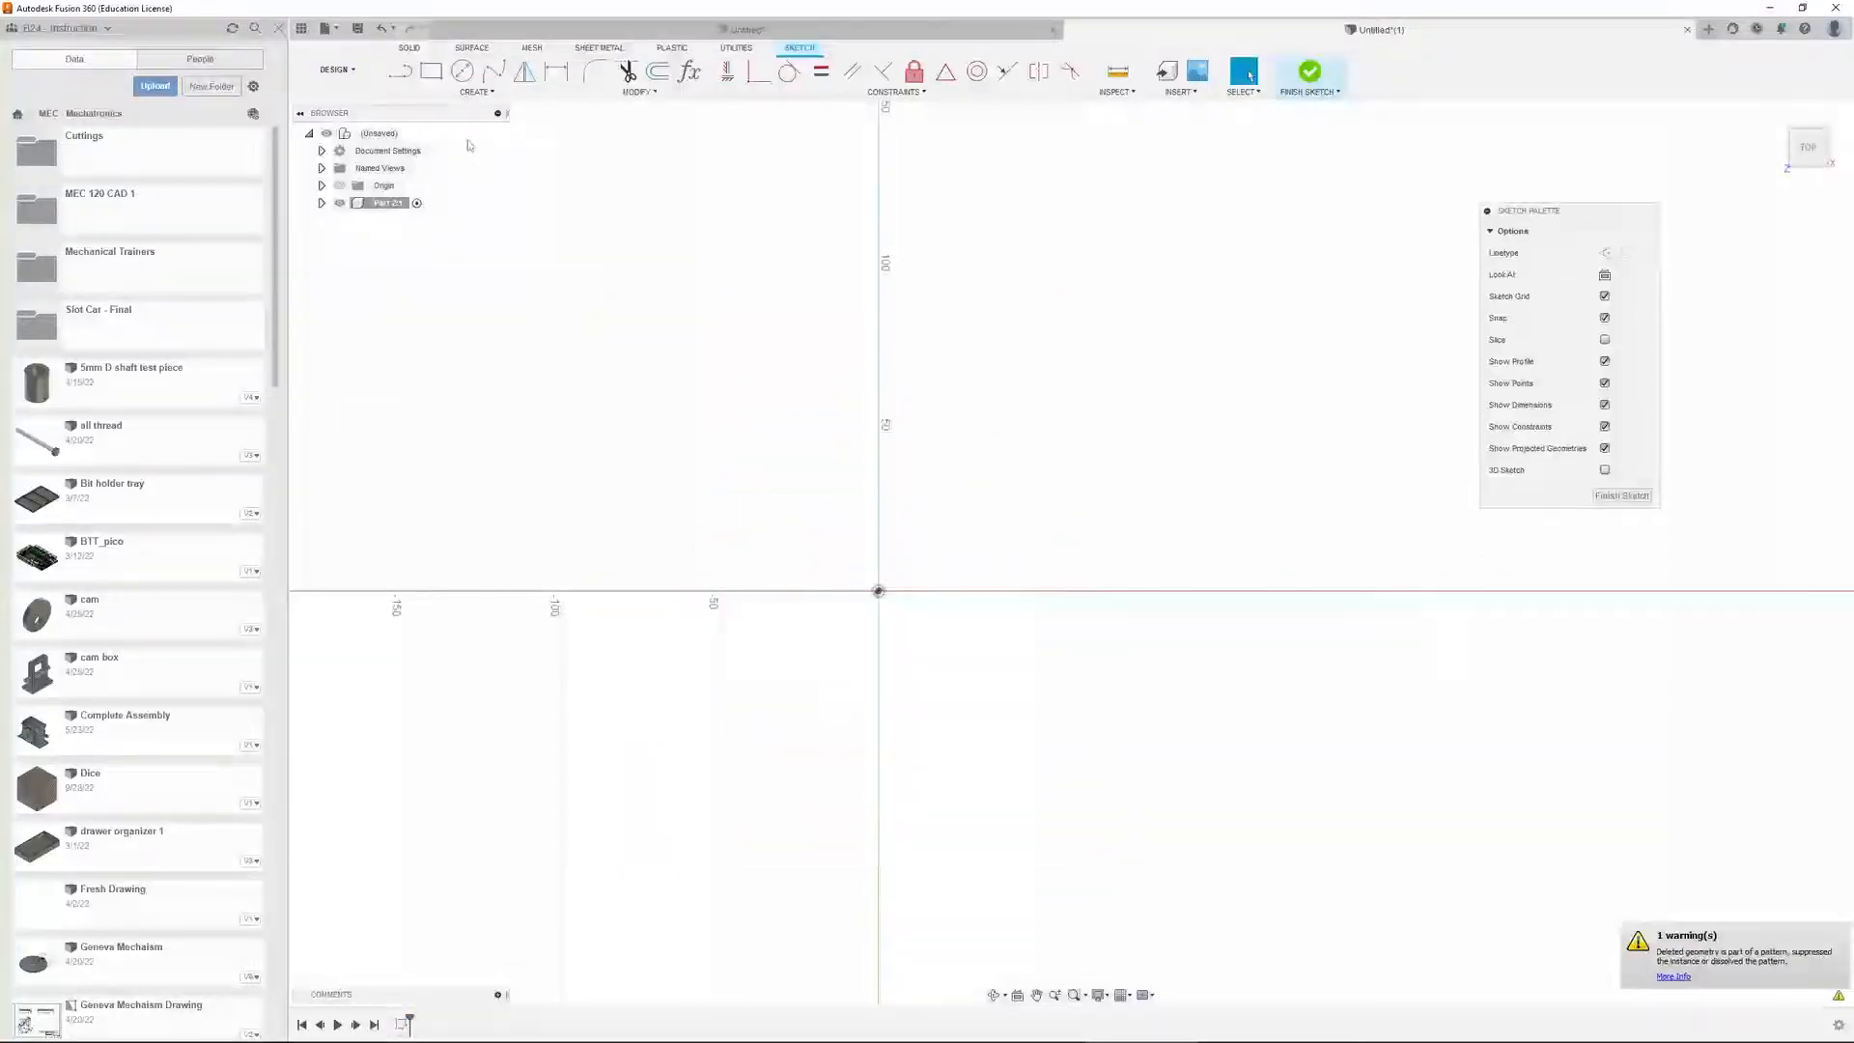
Sketch a circle about 9 mm in diameter, centred about 40 mm to the left of and 90 mm above the origin
click(431, 71)
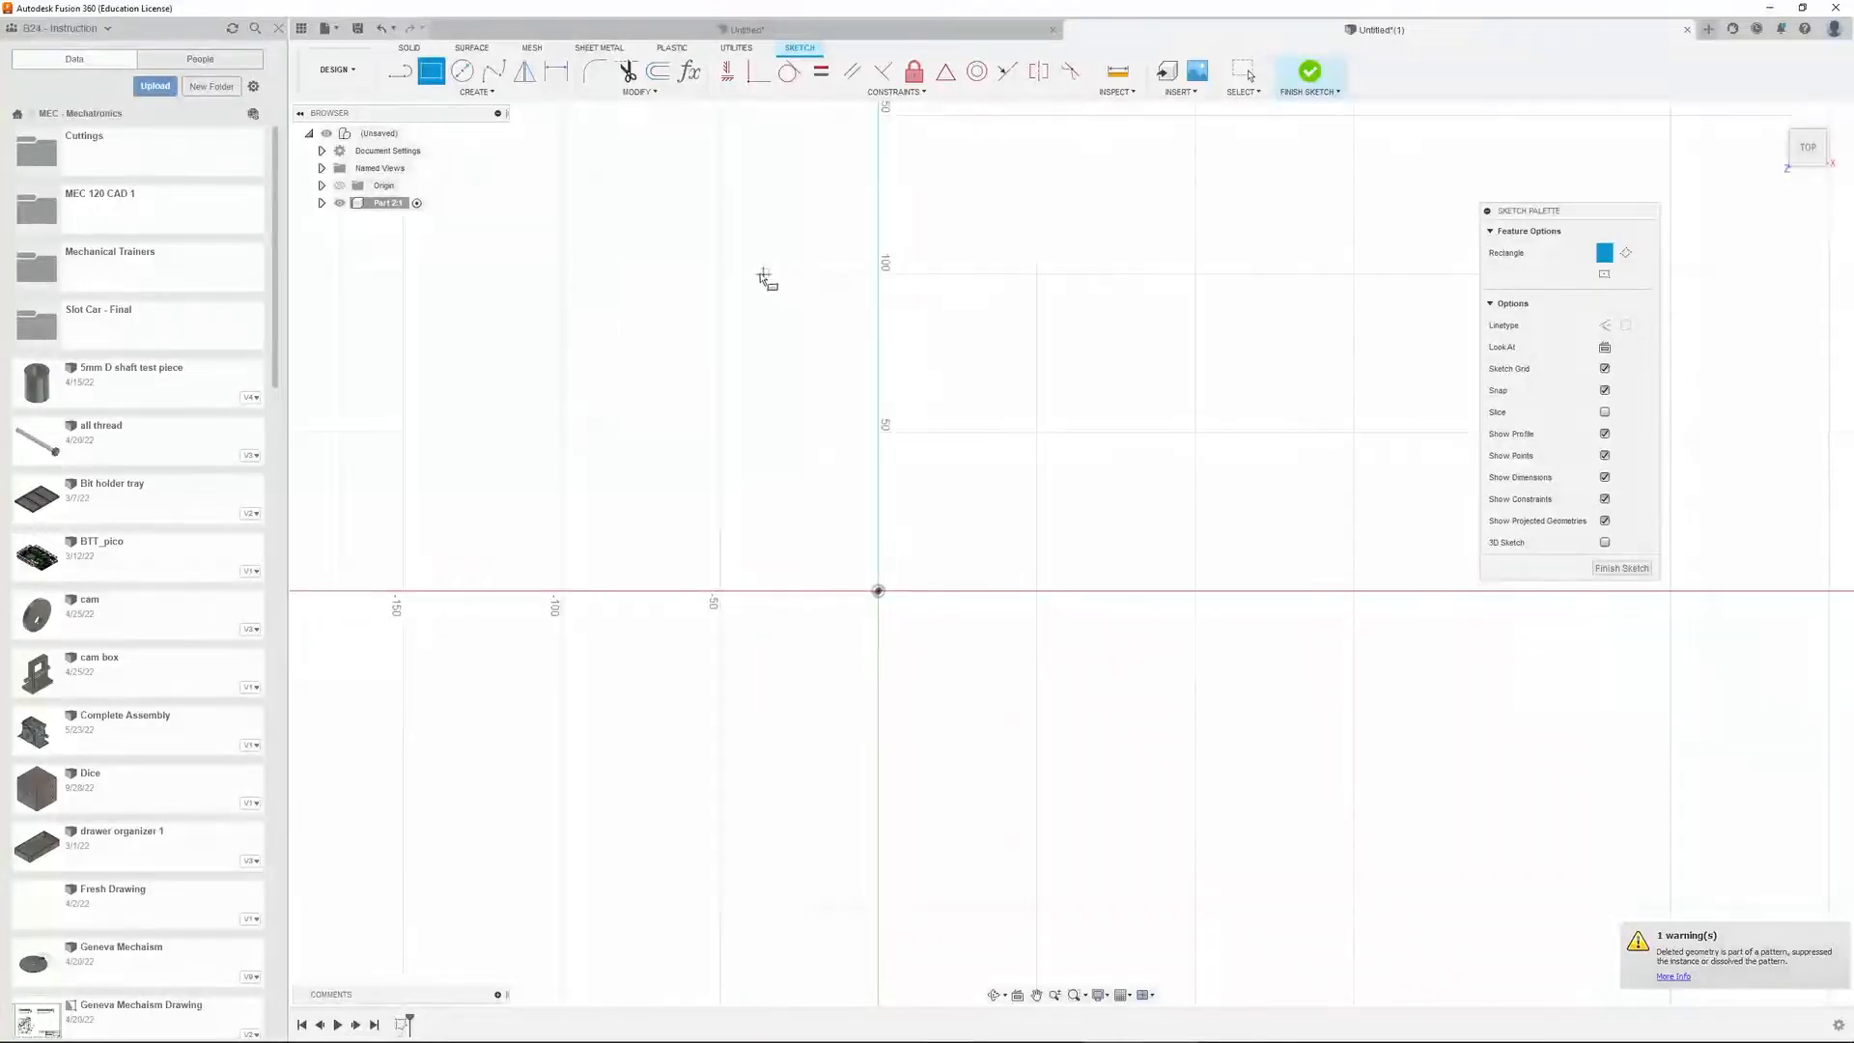
key(c)
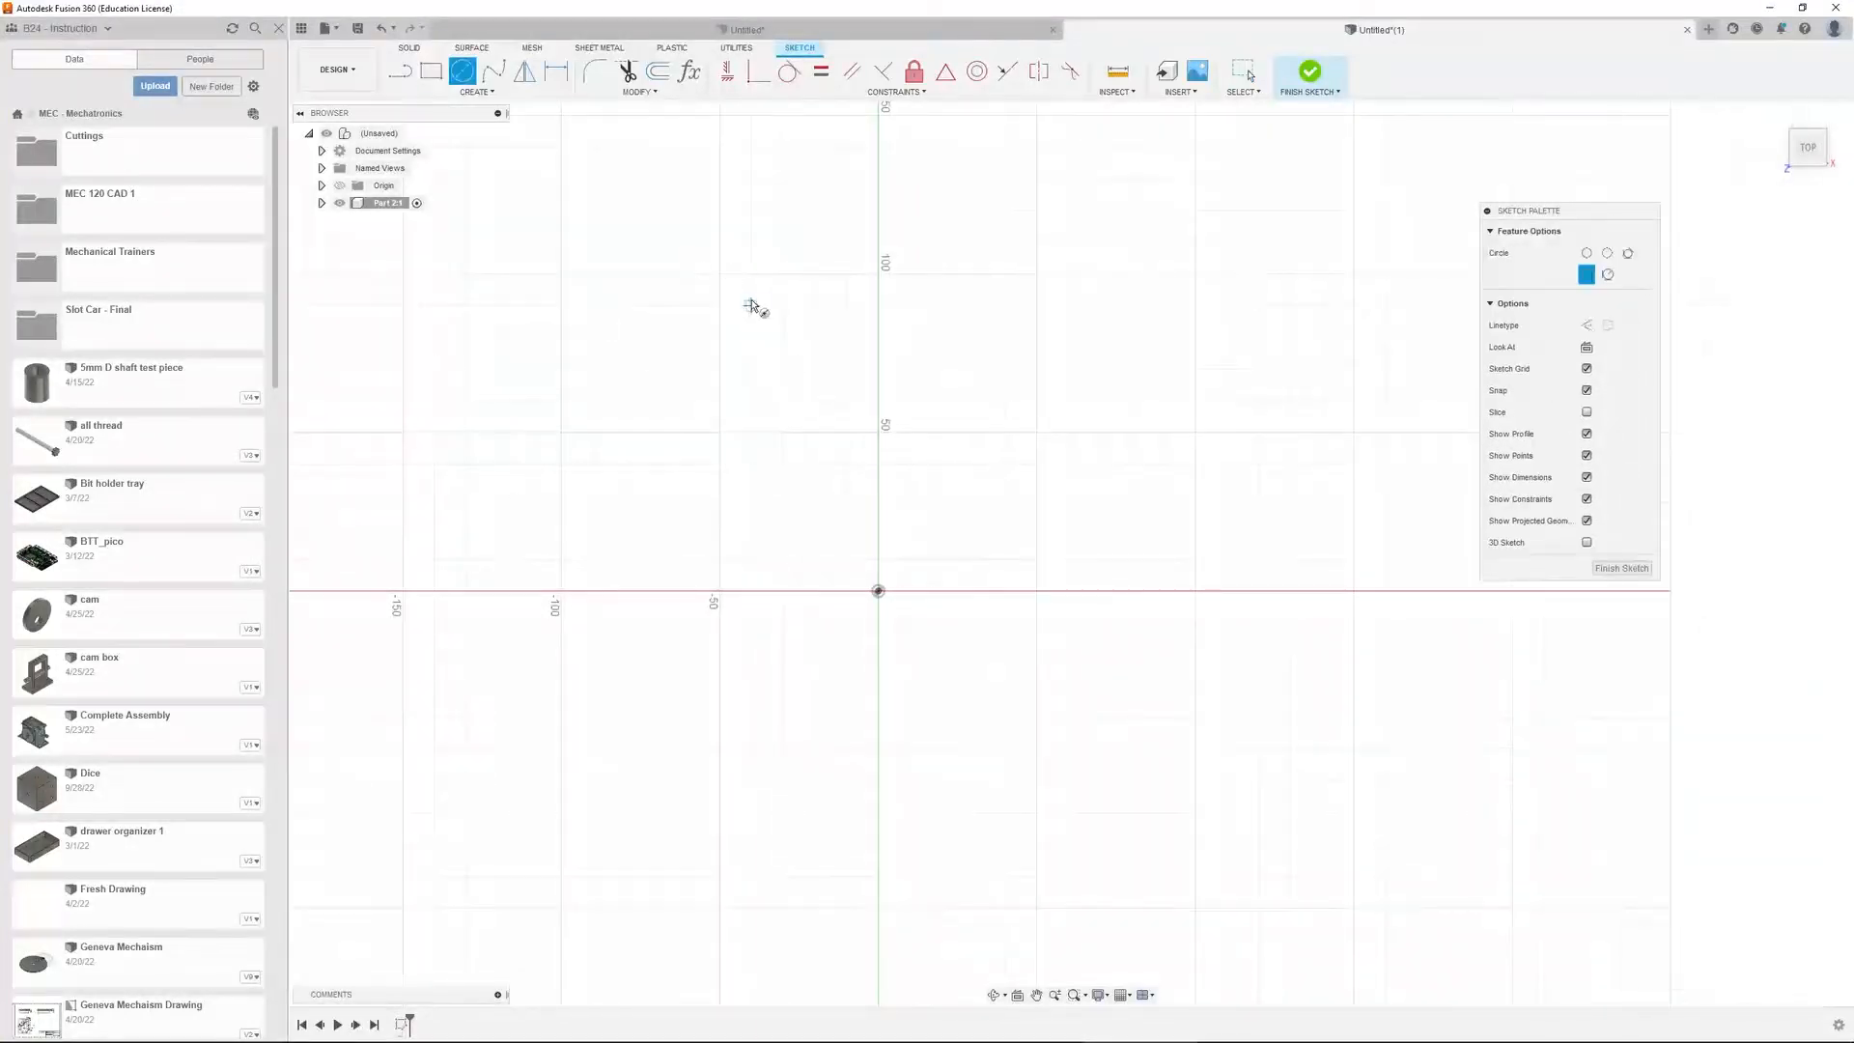
click(751, 306)
click(765, 307)
key(Escape)
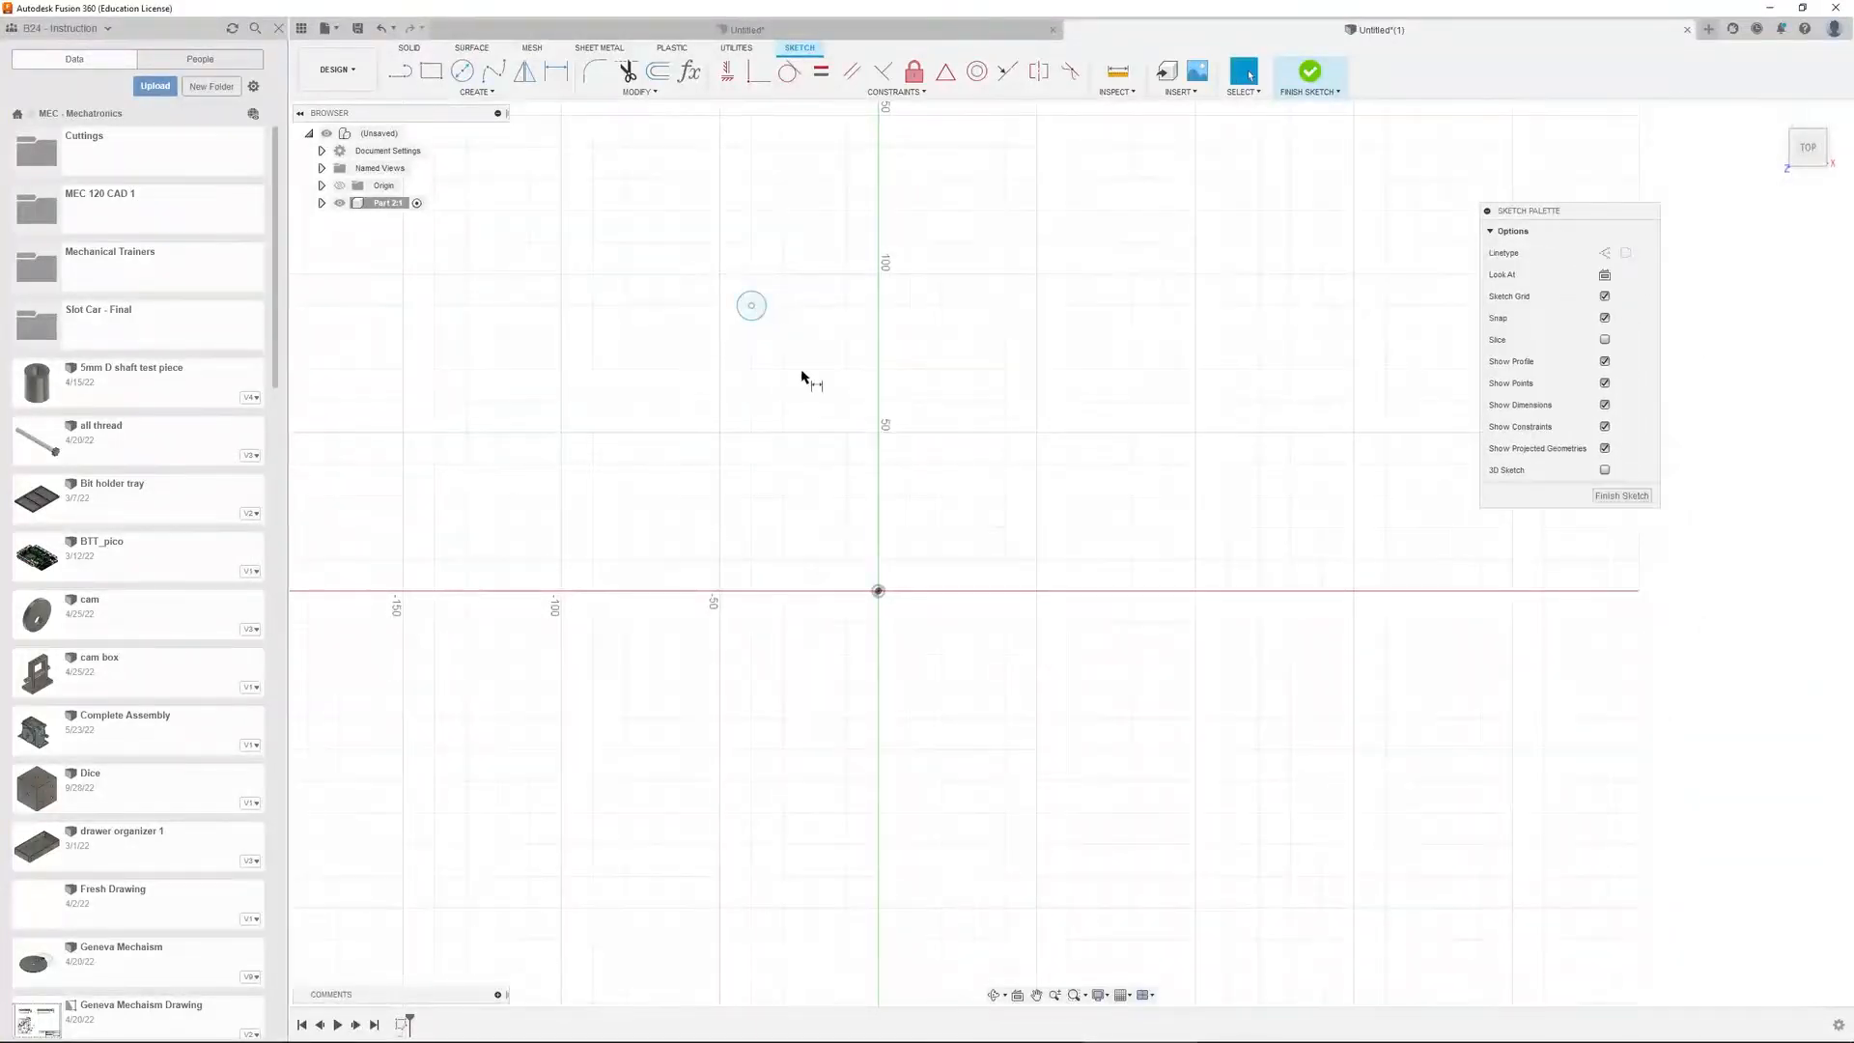
Dimension the circle's diameter as 10 mm
key(d)
click(754, 310)
click(802, 305)
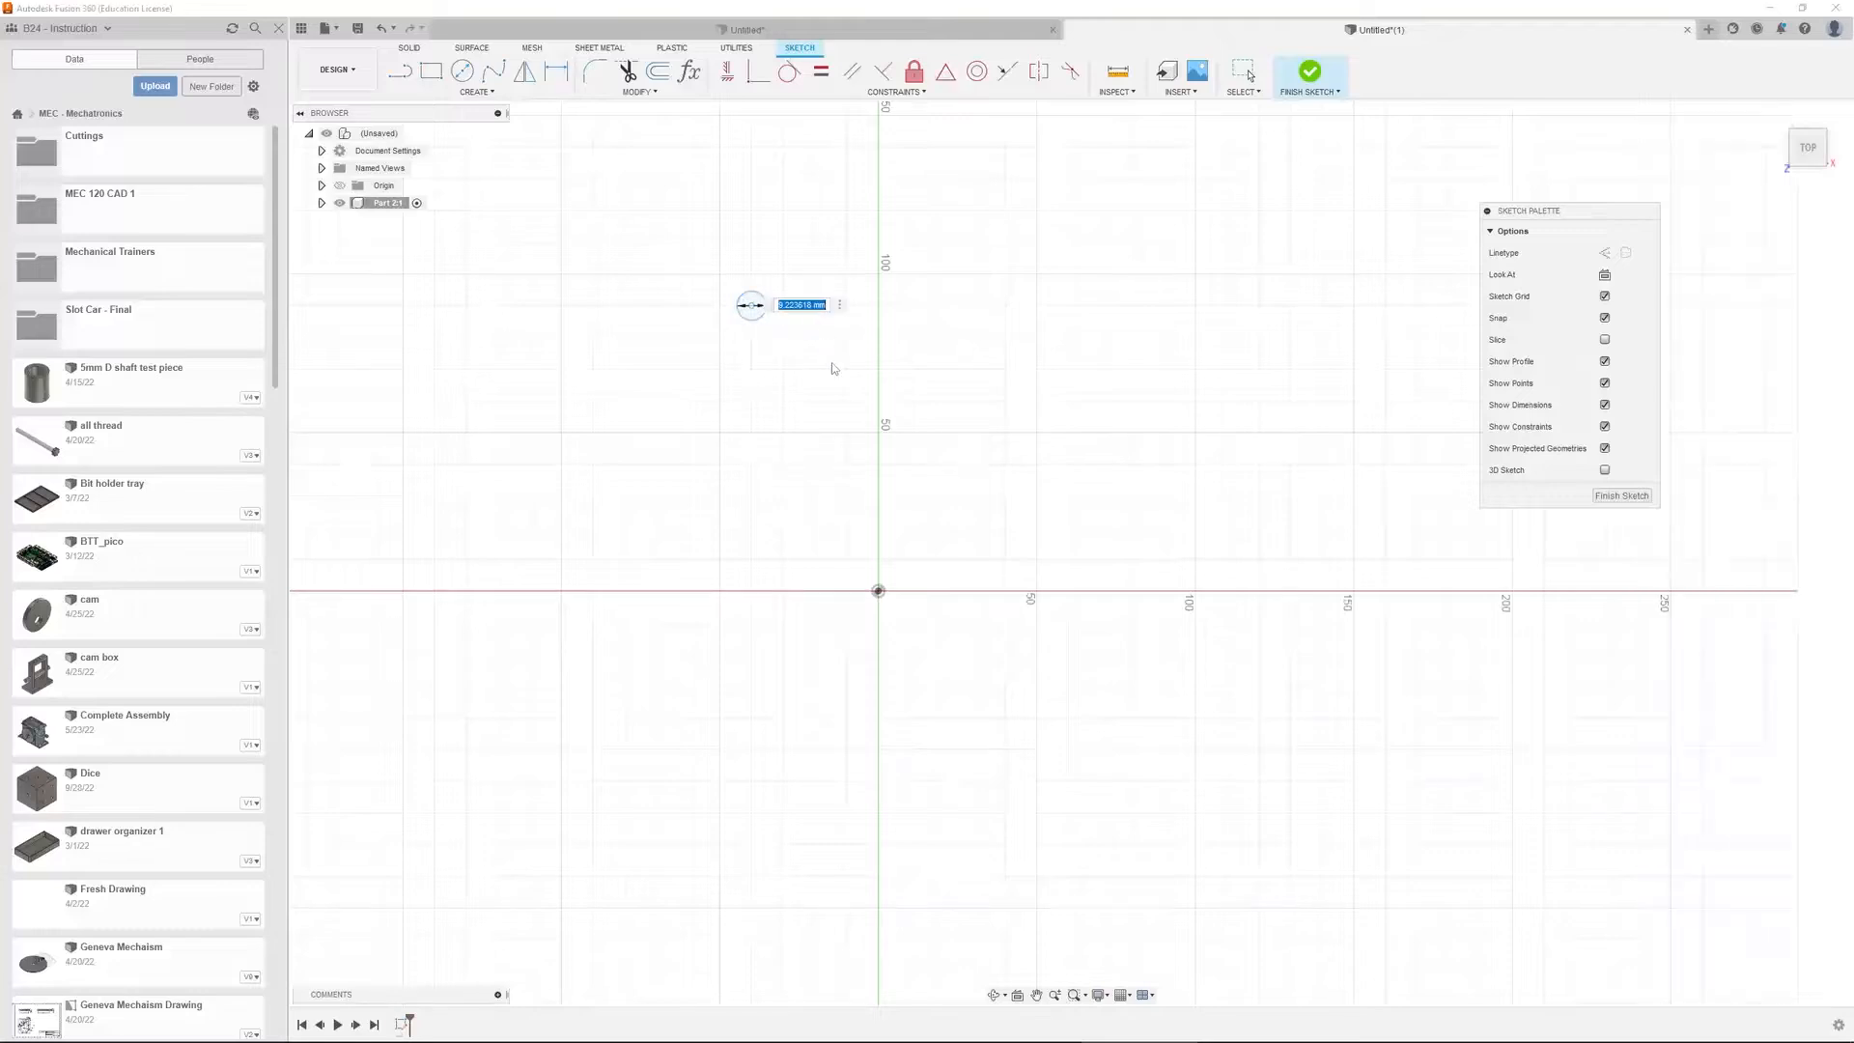
text(10)
key(Return)
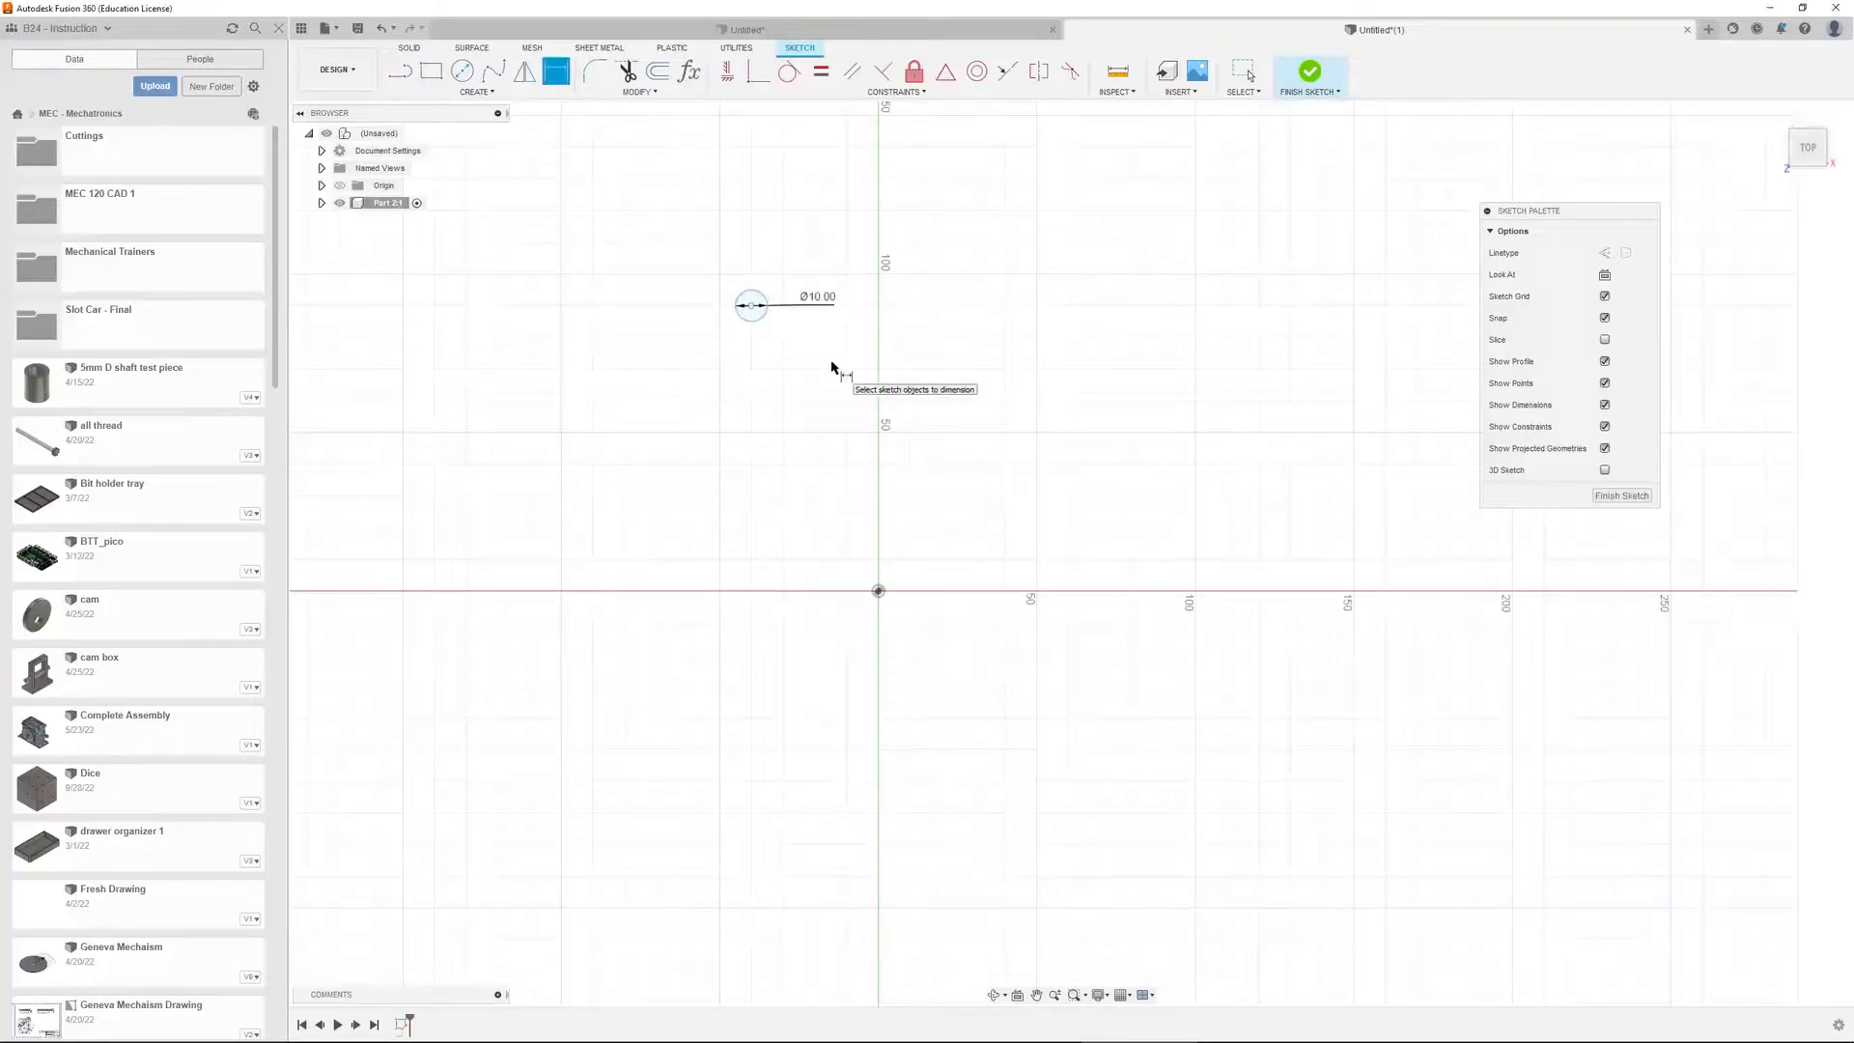
Dimension the circle's centre vertically from the origin, accepting 90 mm
click(752, 306)
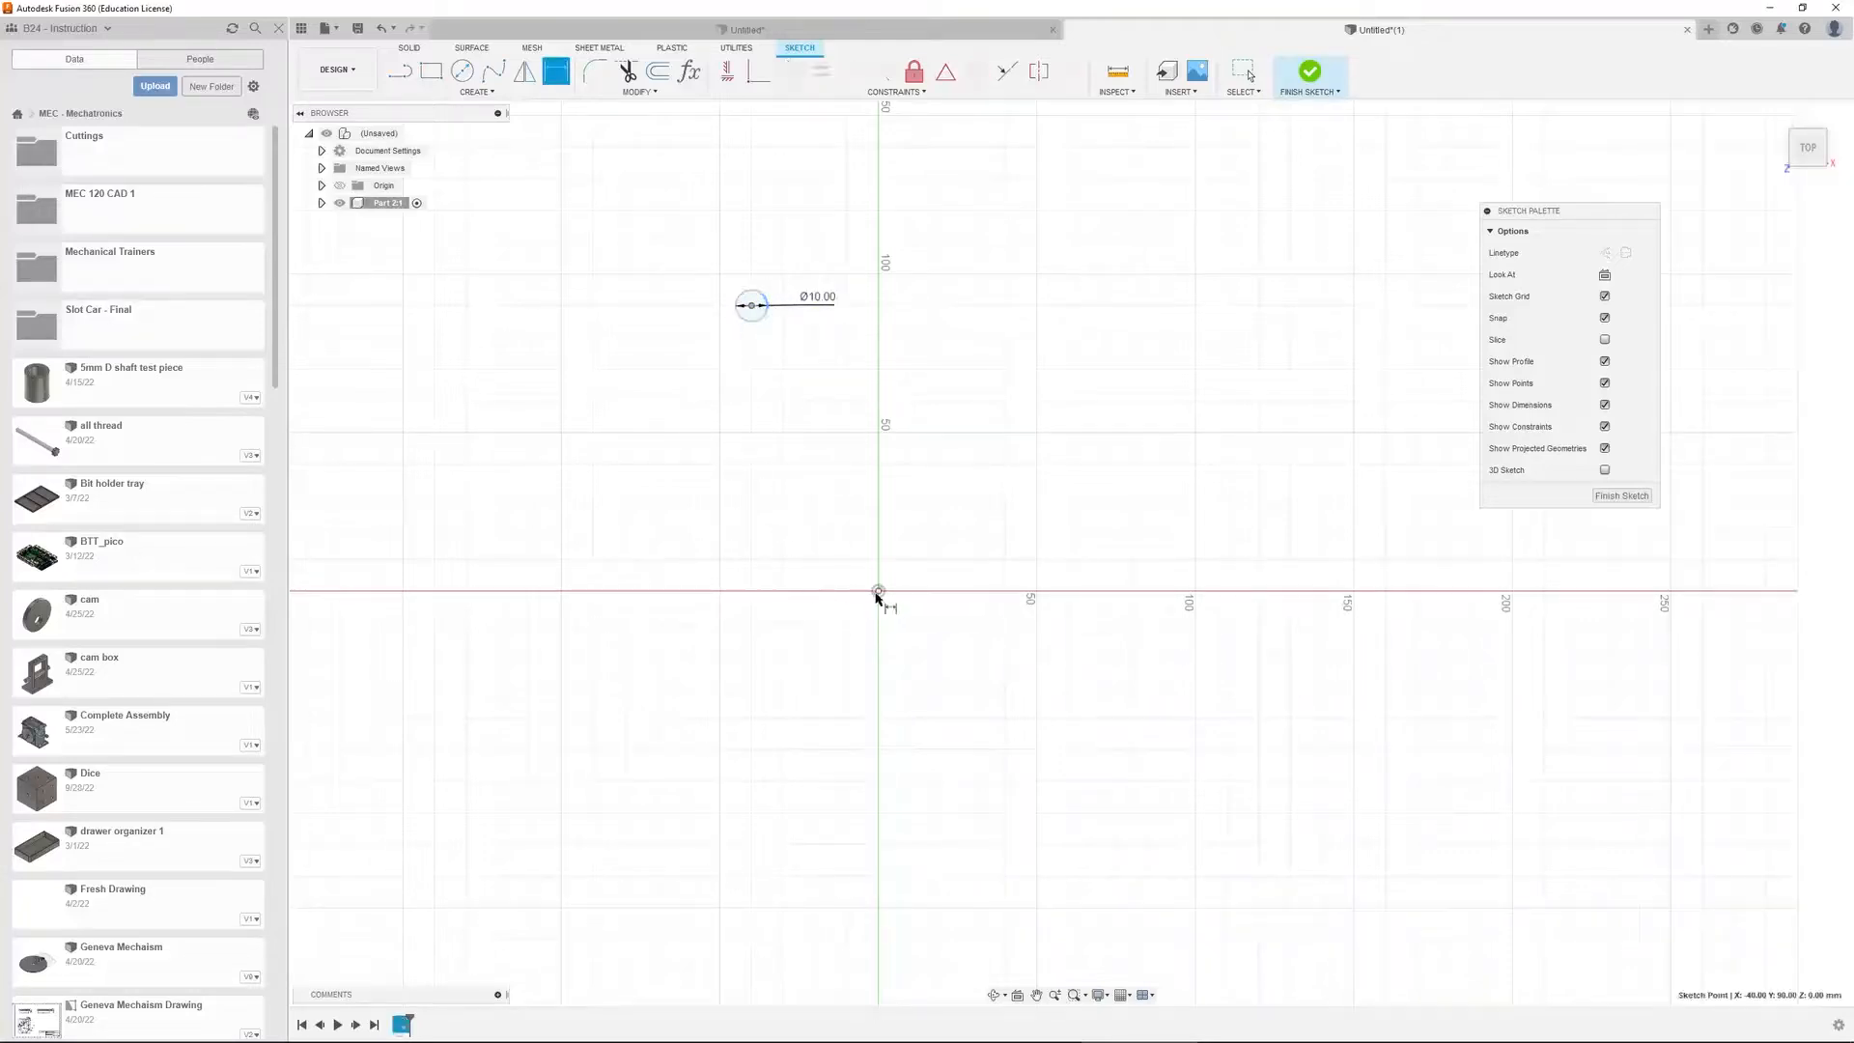
click(878, 591)
click(729, 520)
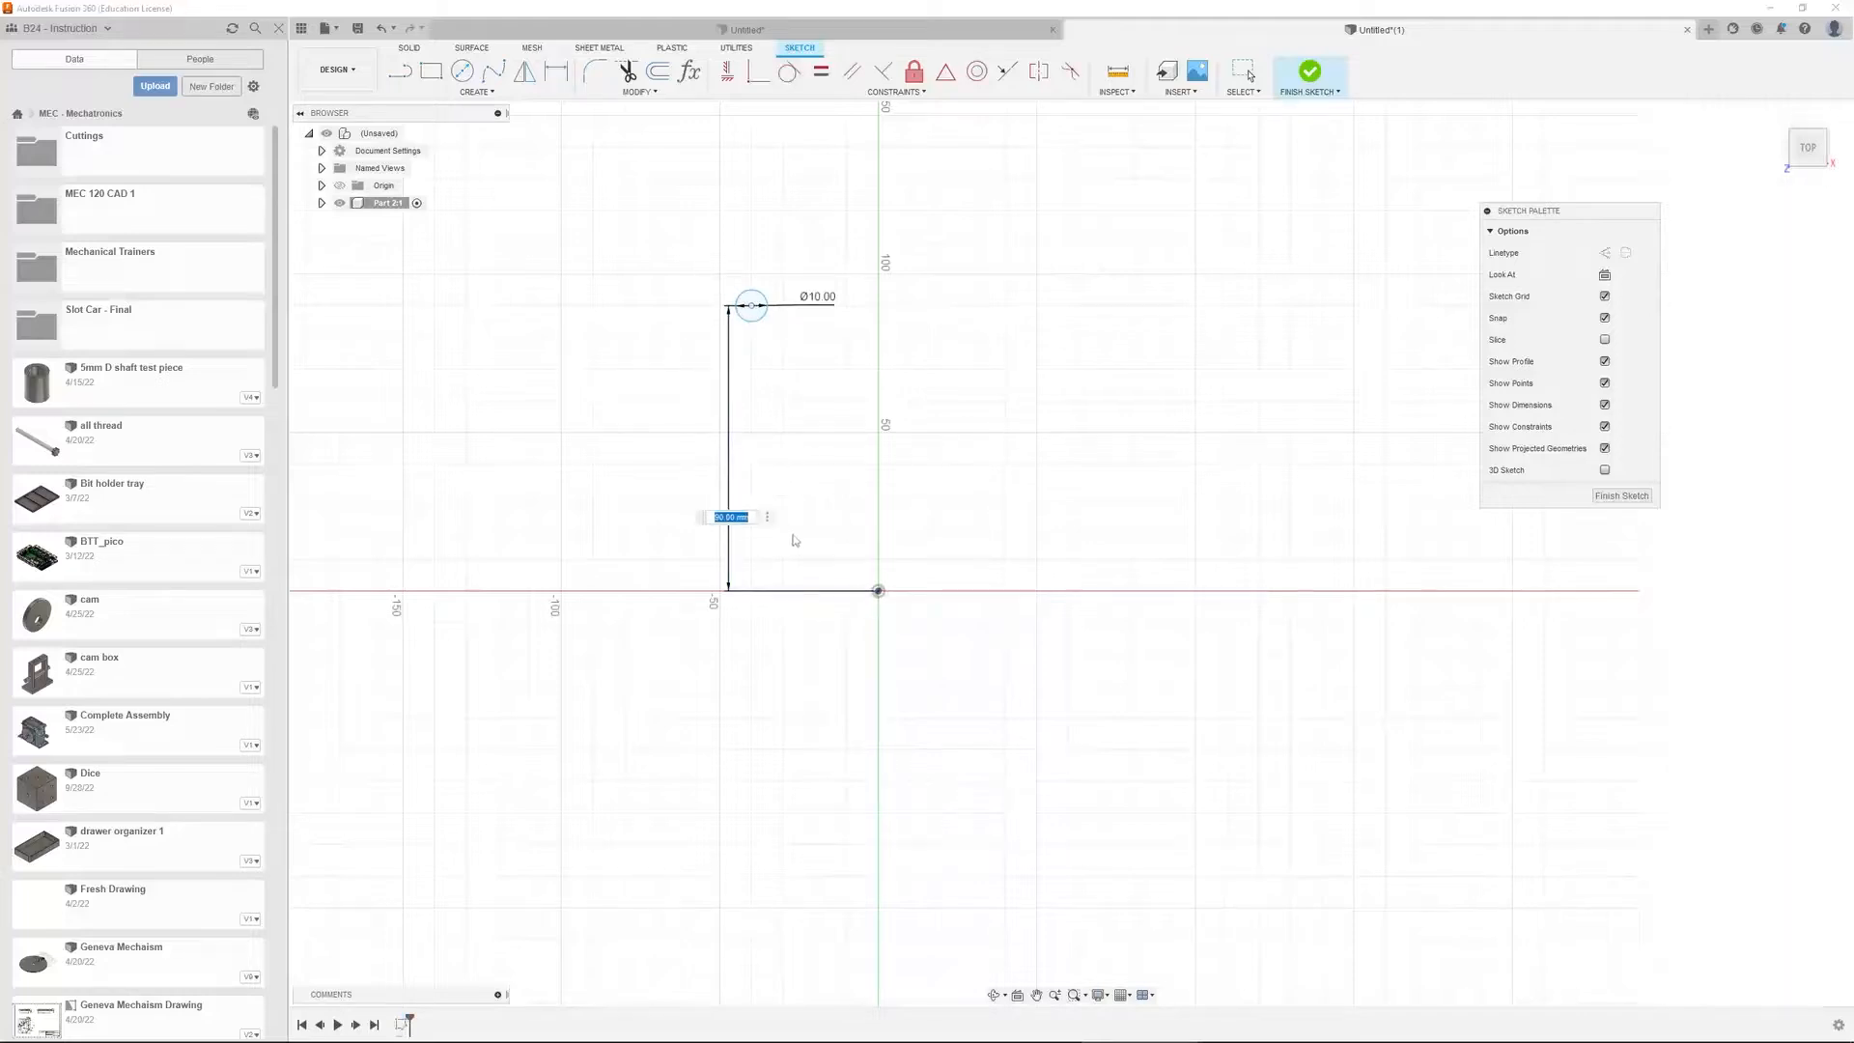
key(Return)
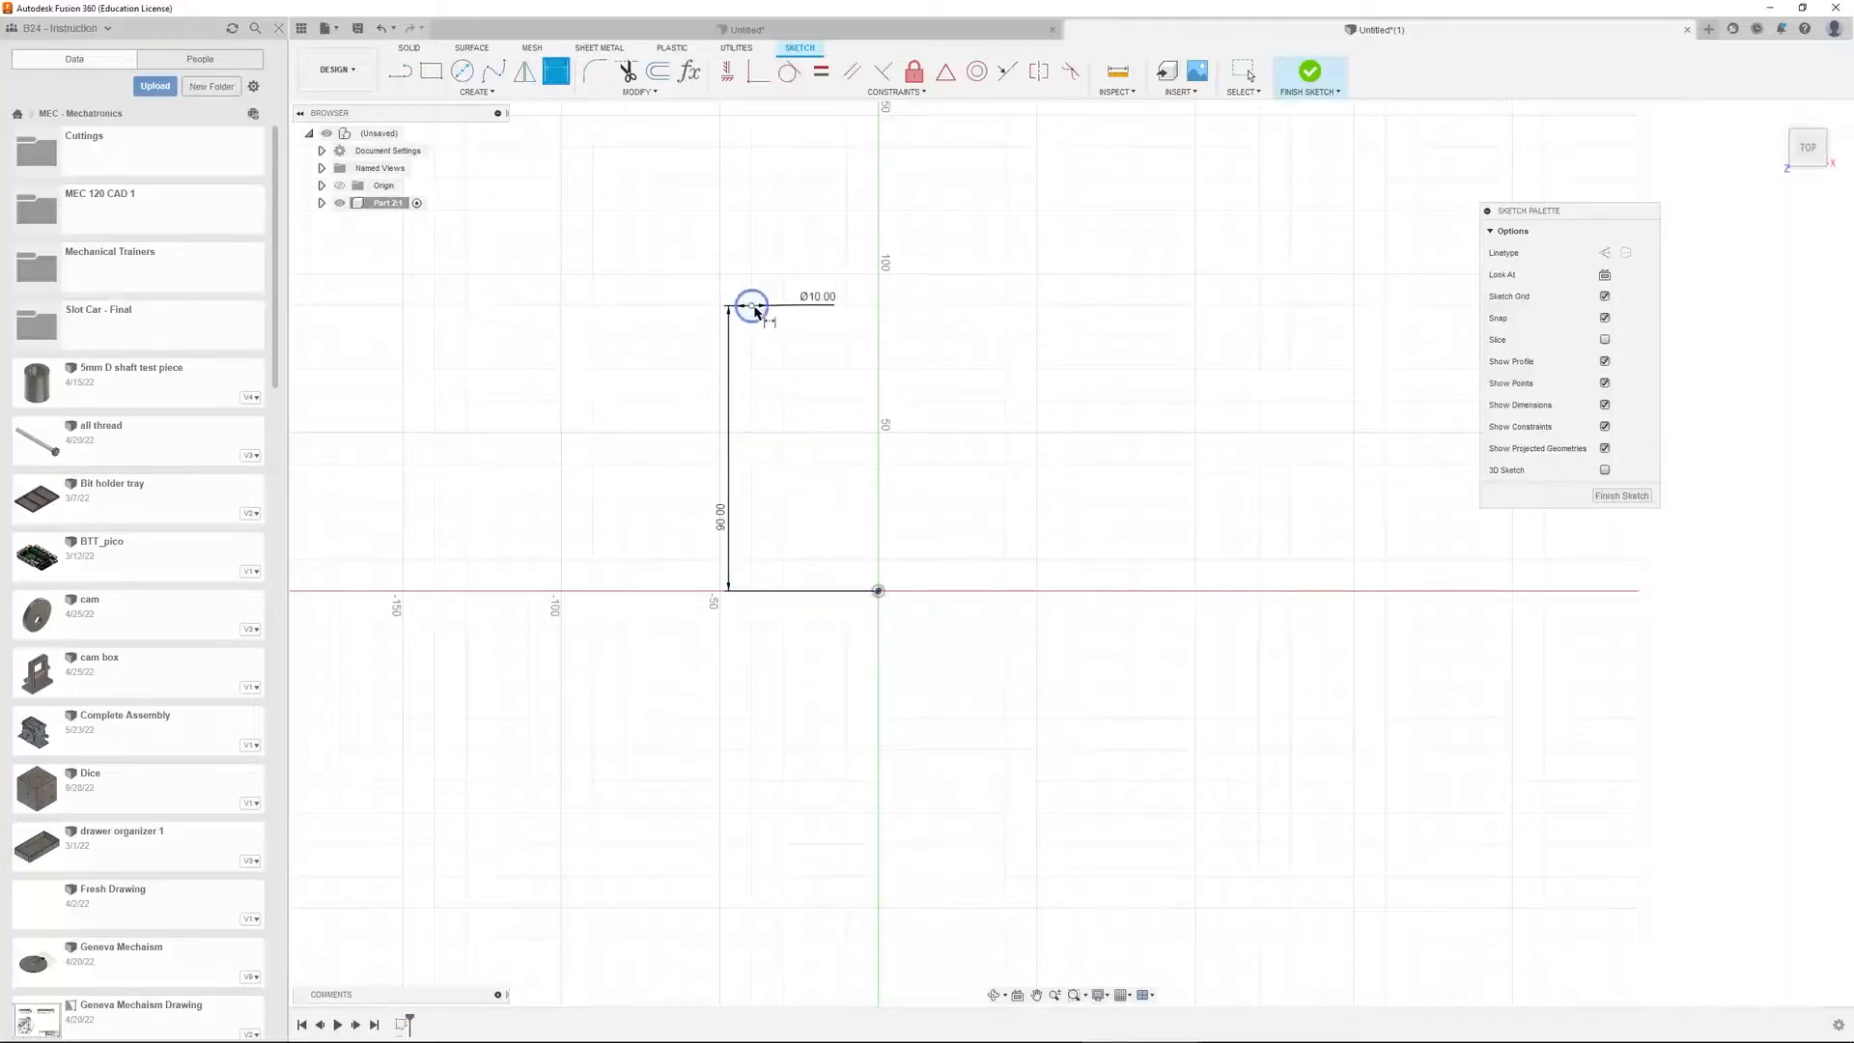
Dimension the horizontal distance between the circle's centre and the origin as 50 mm
click(878, 591)
click(752, 306)
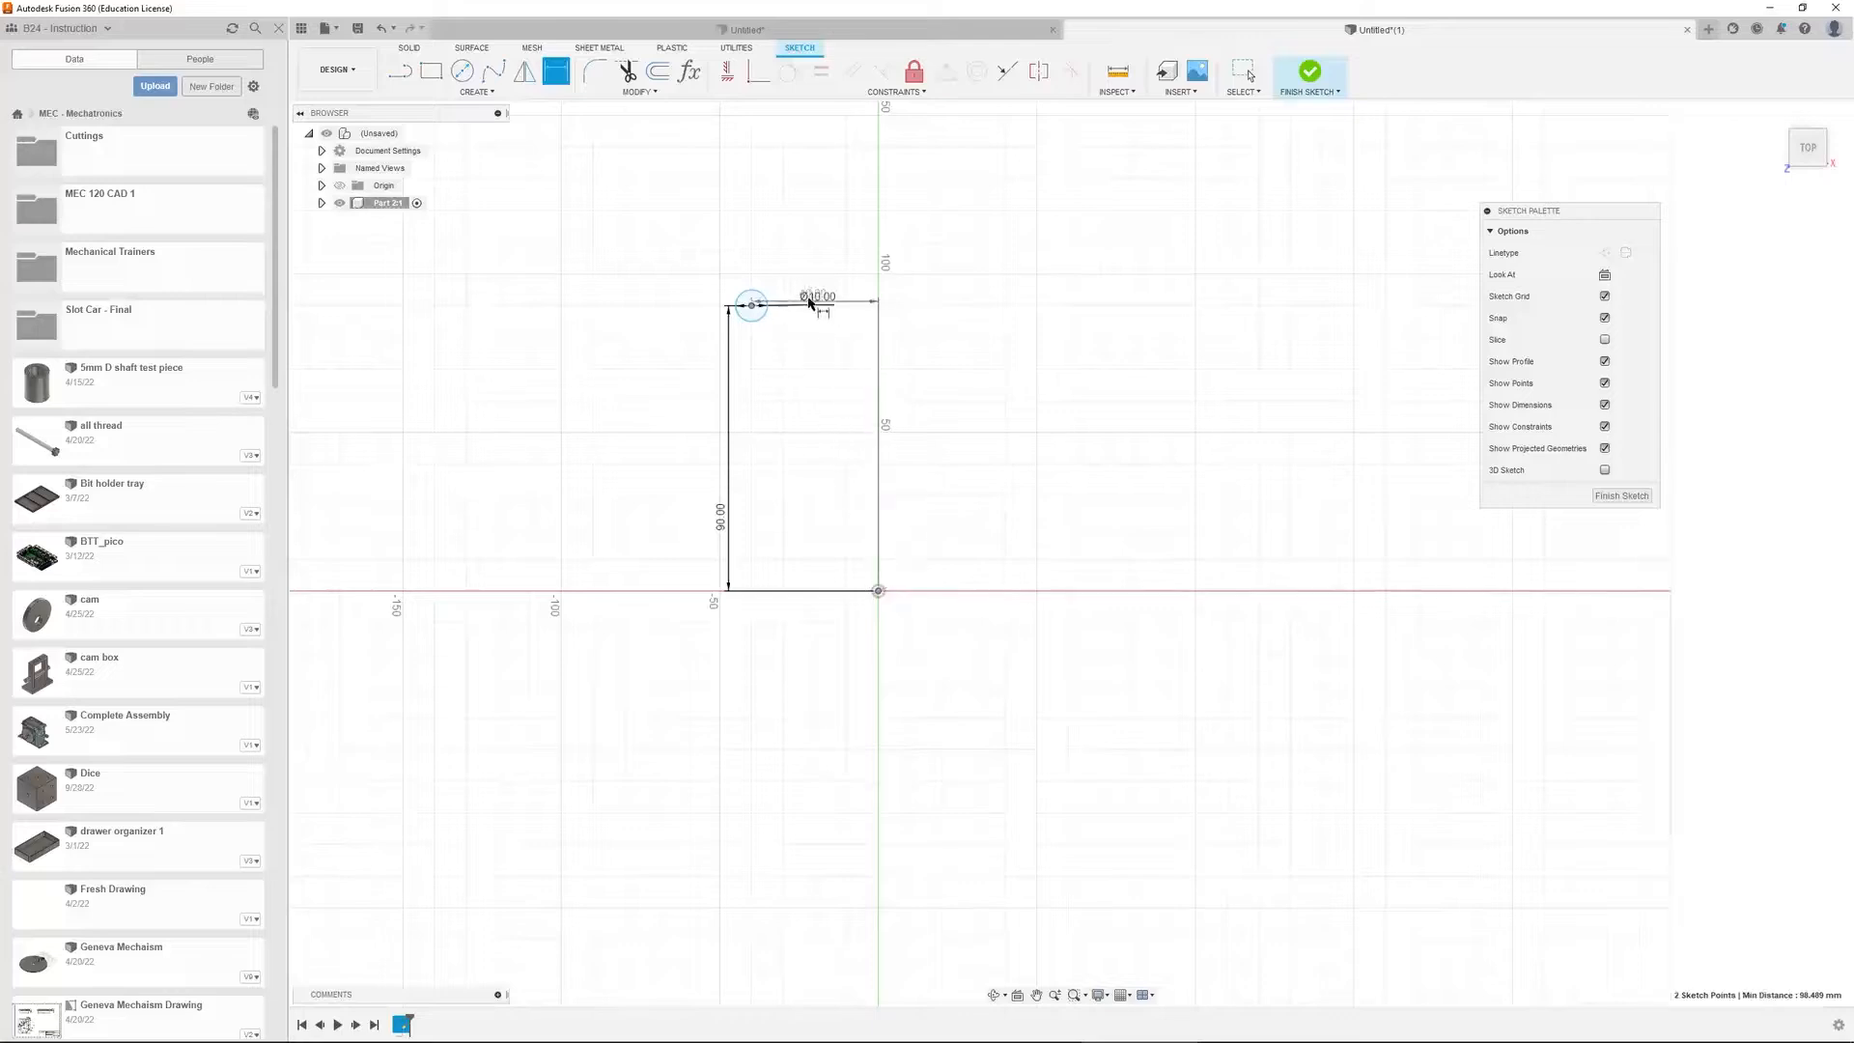
click(797, 265)
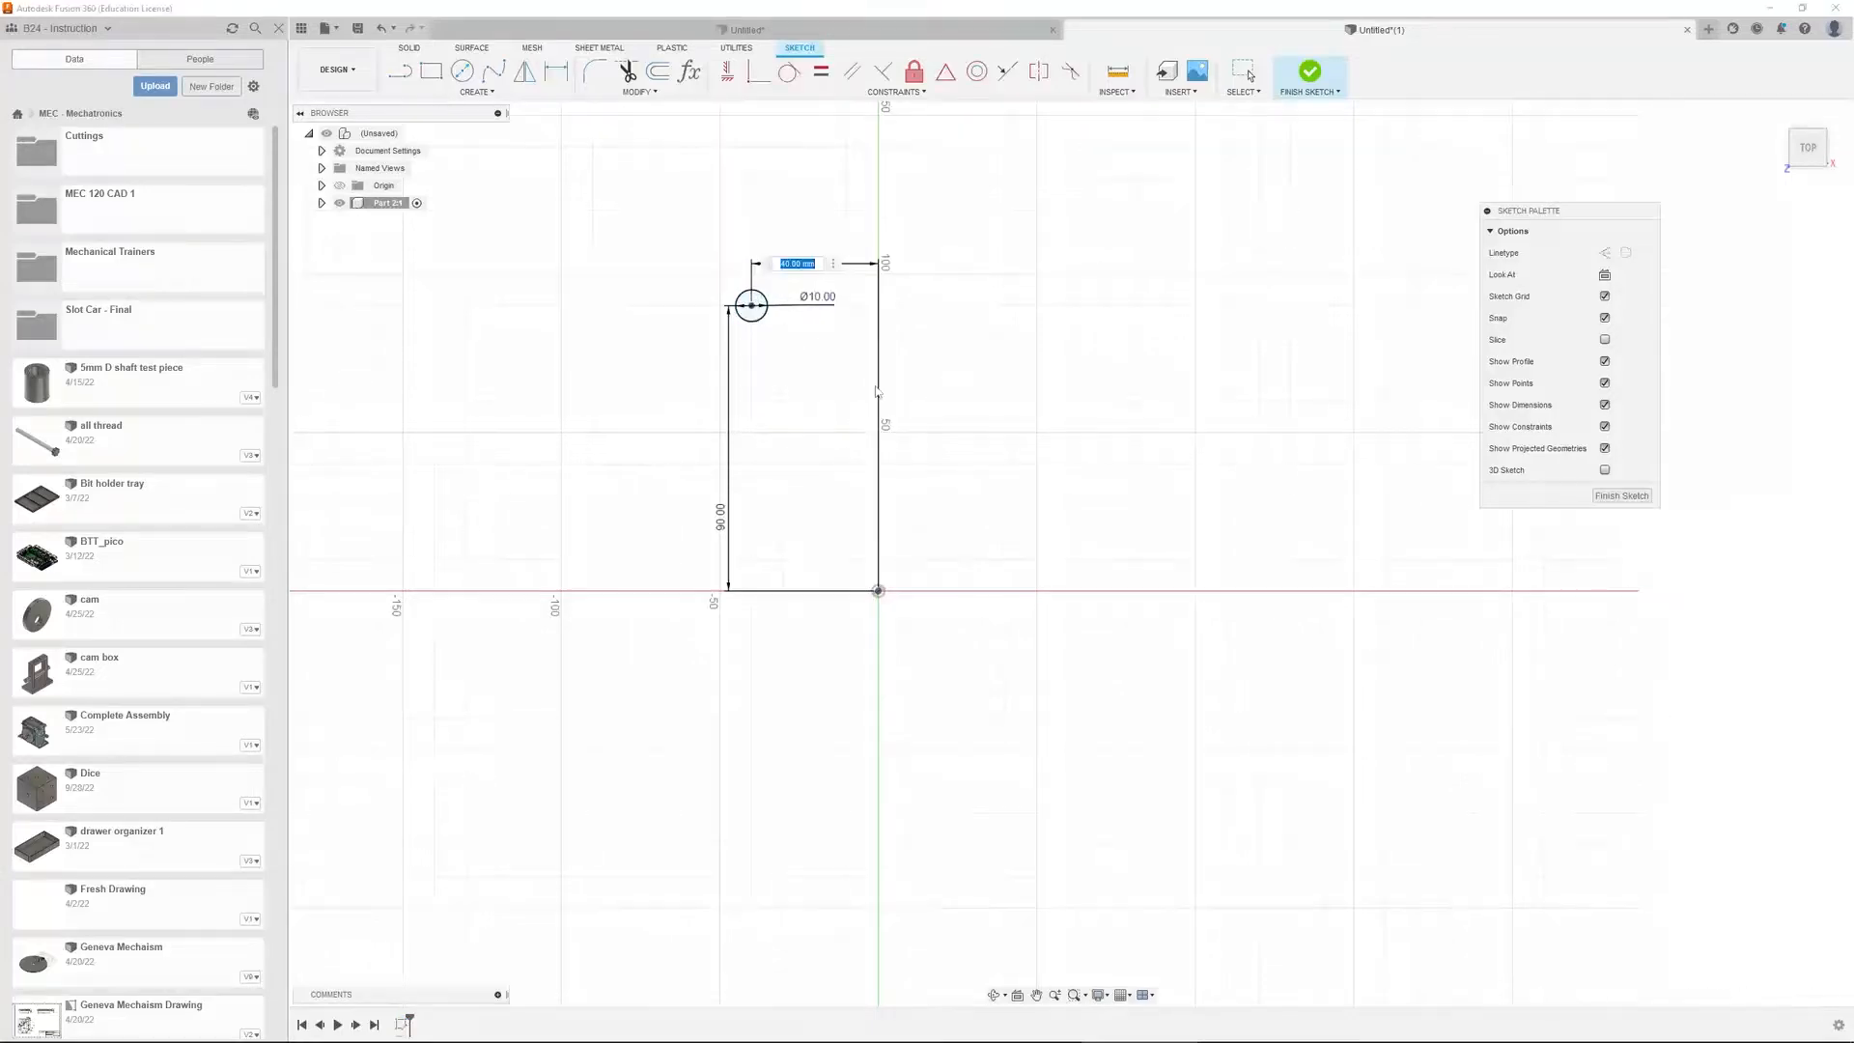
text(50)
key(Return)
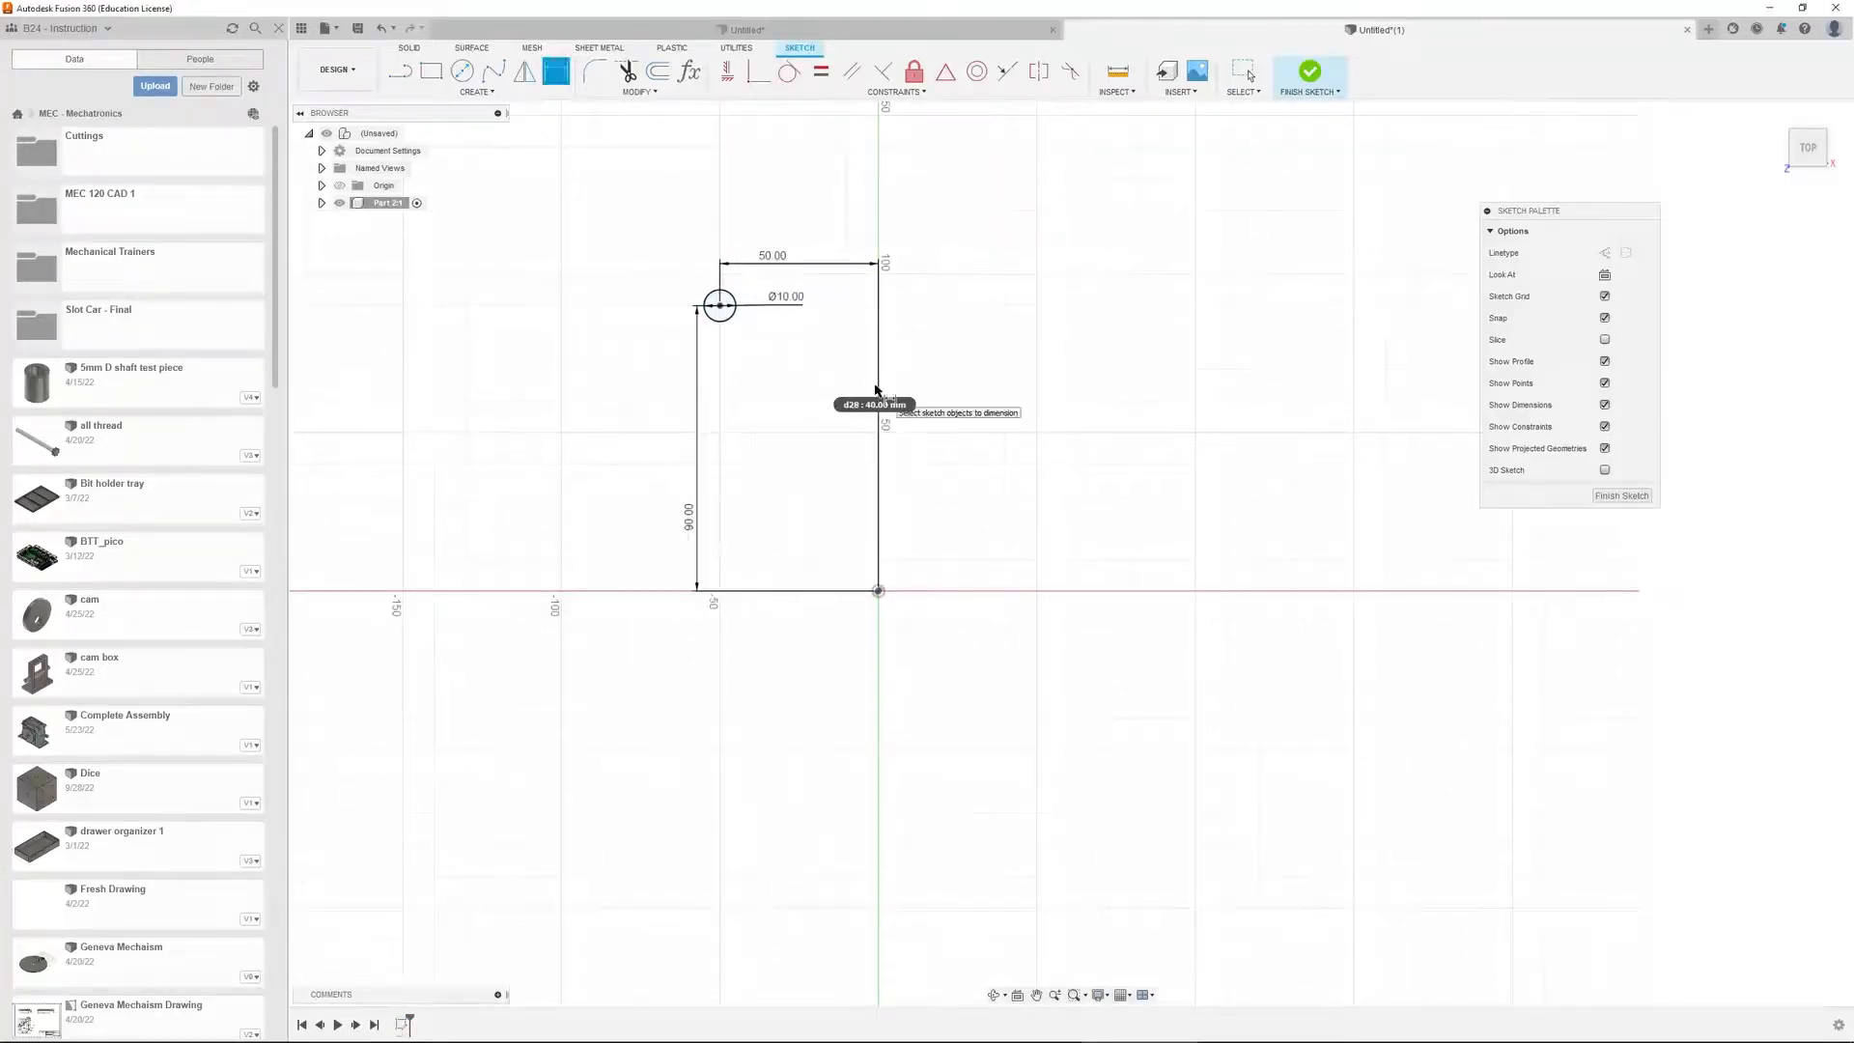
key(Escape)
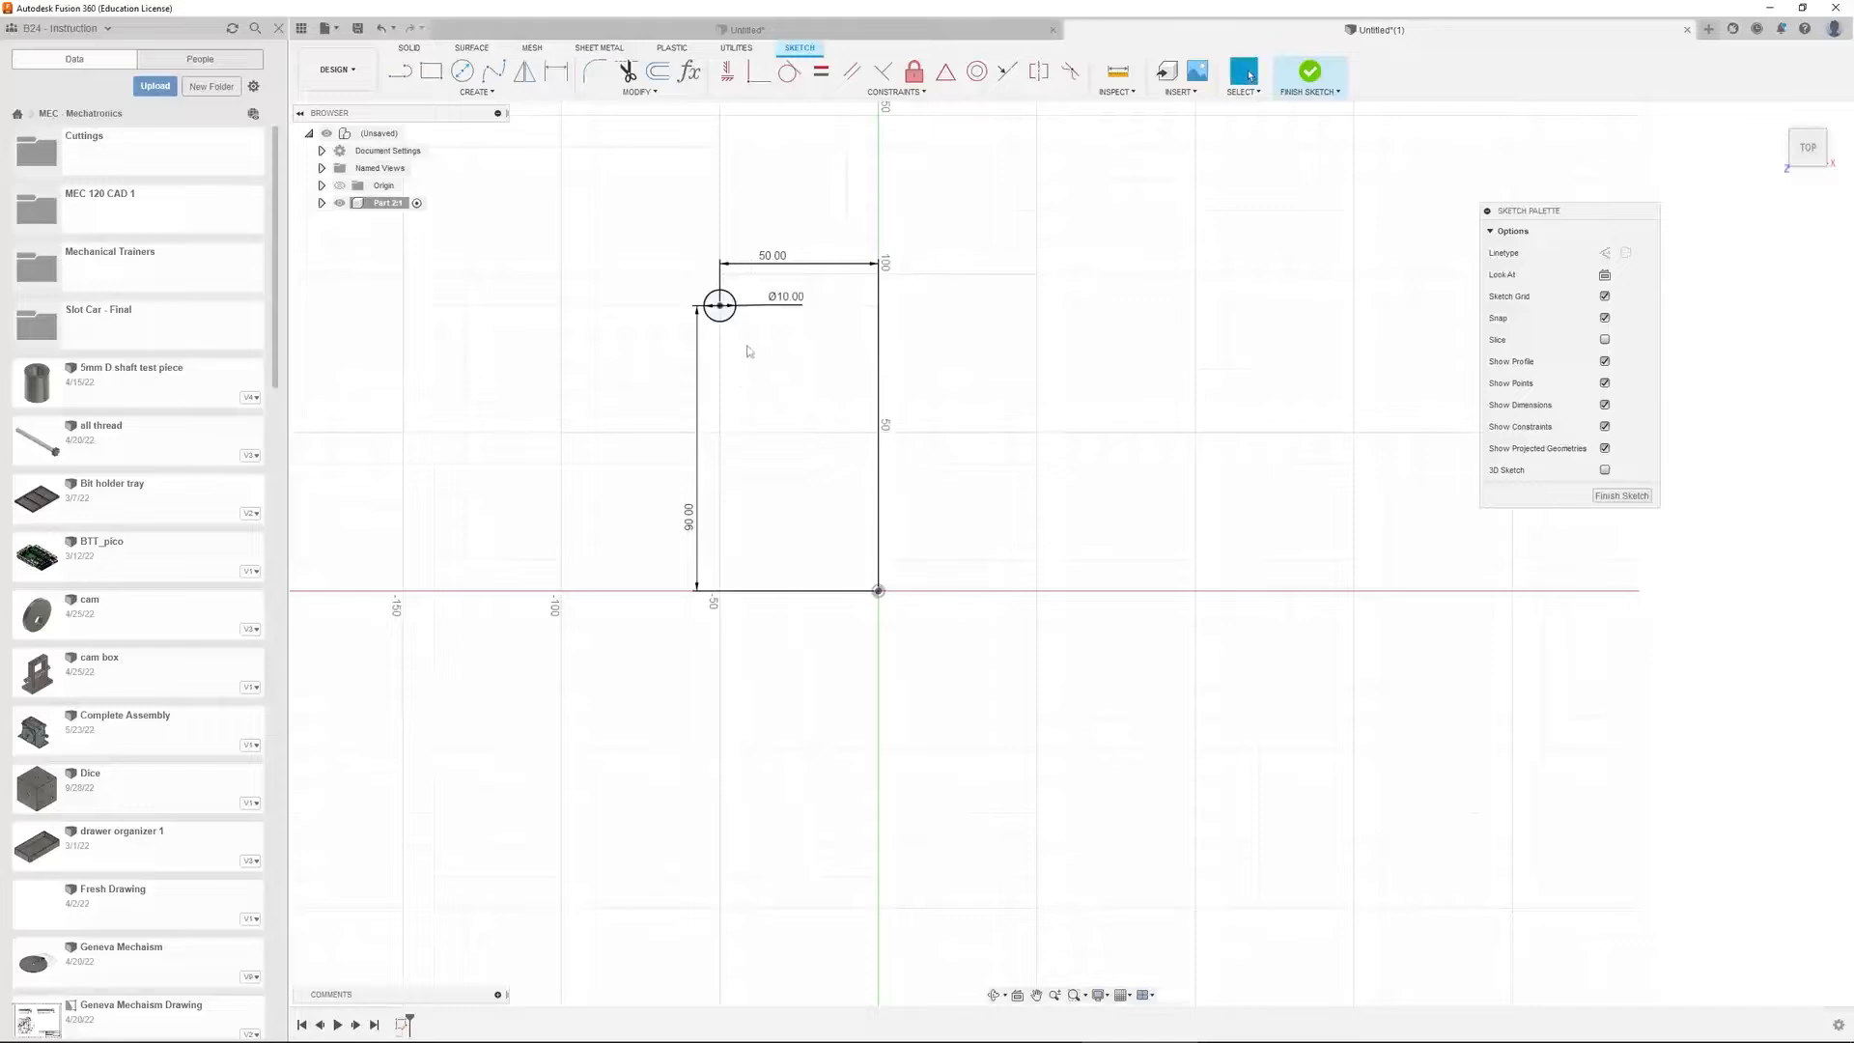
Start a rectangular pattern of the circle and extend it 90 mm downward to the horizontal axis
click(478, 93)
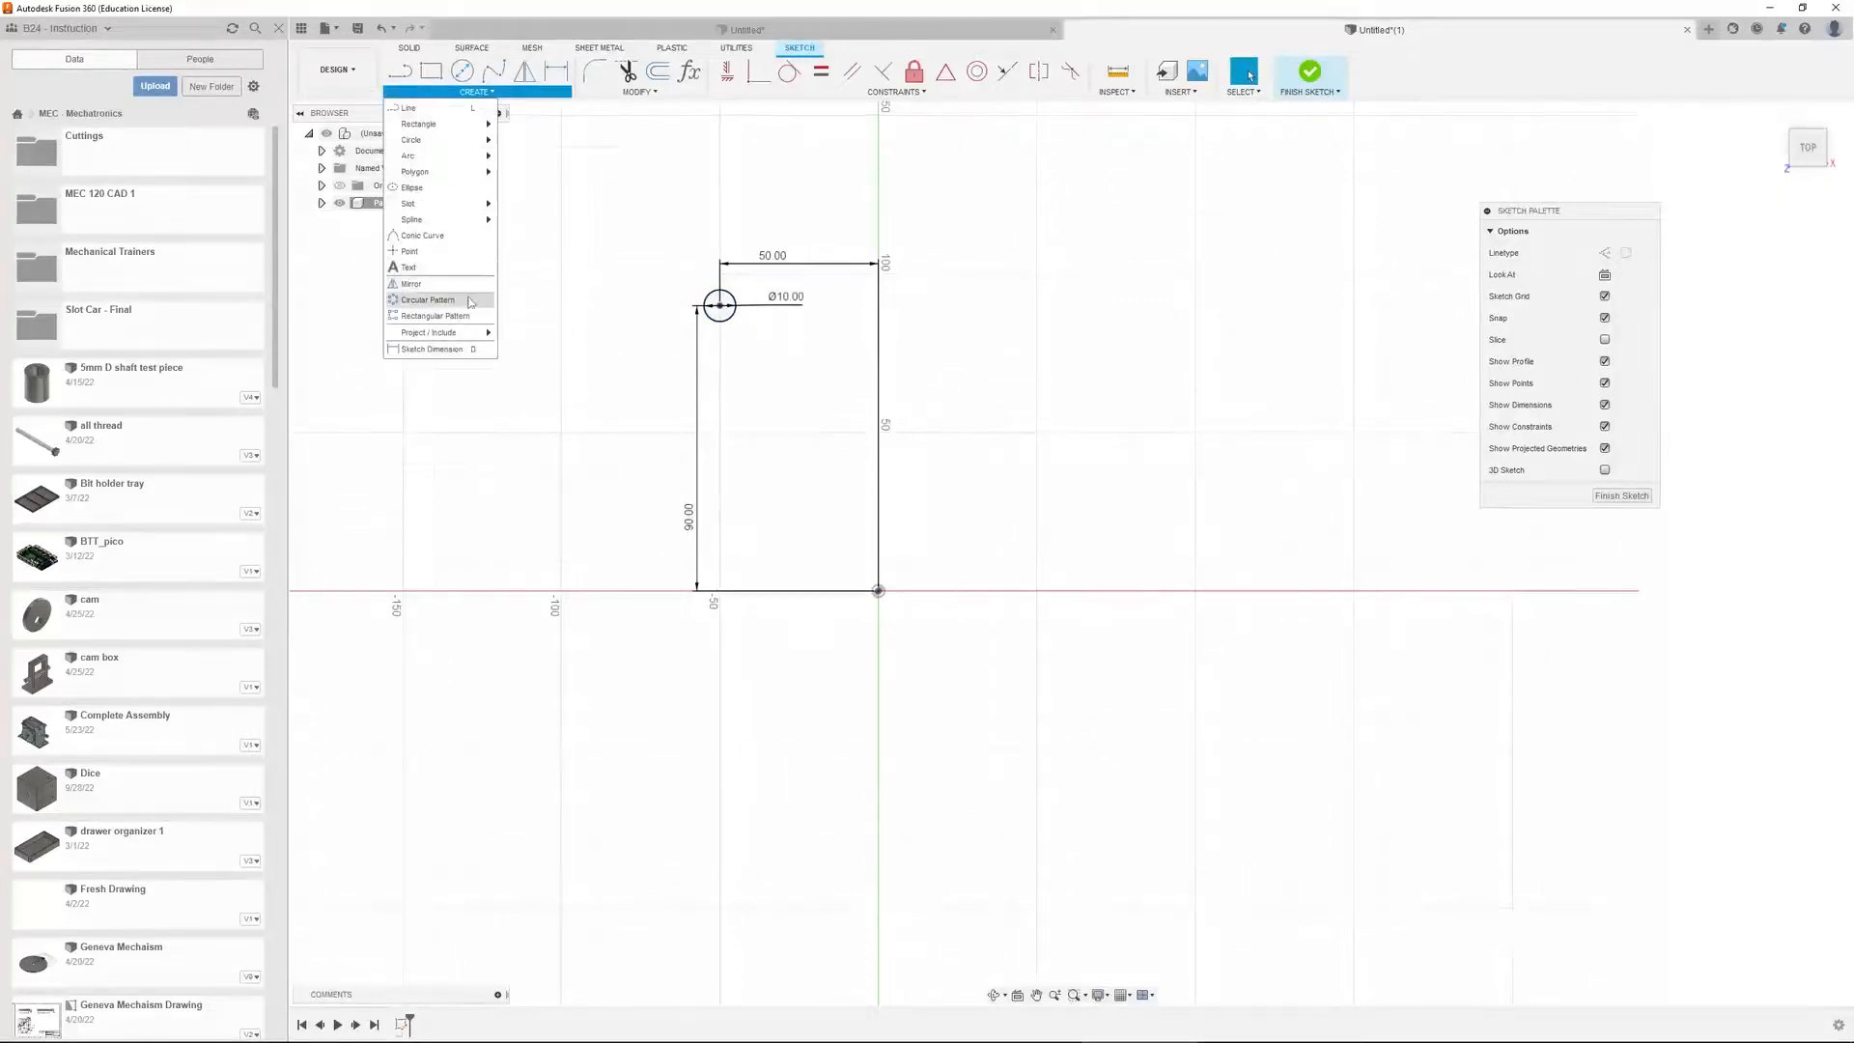
click(464, 320)
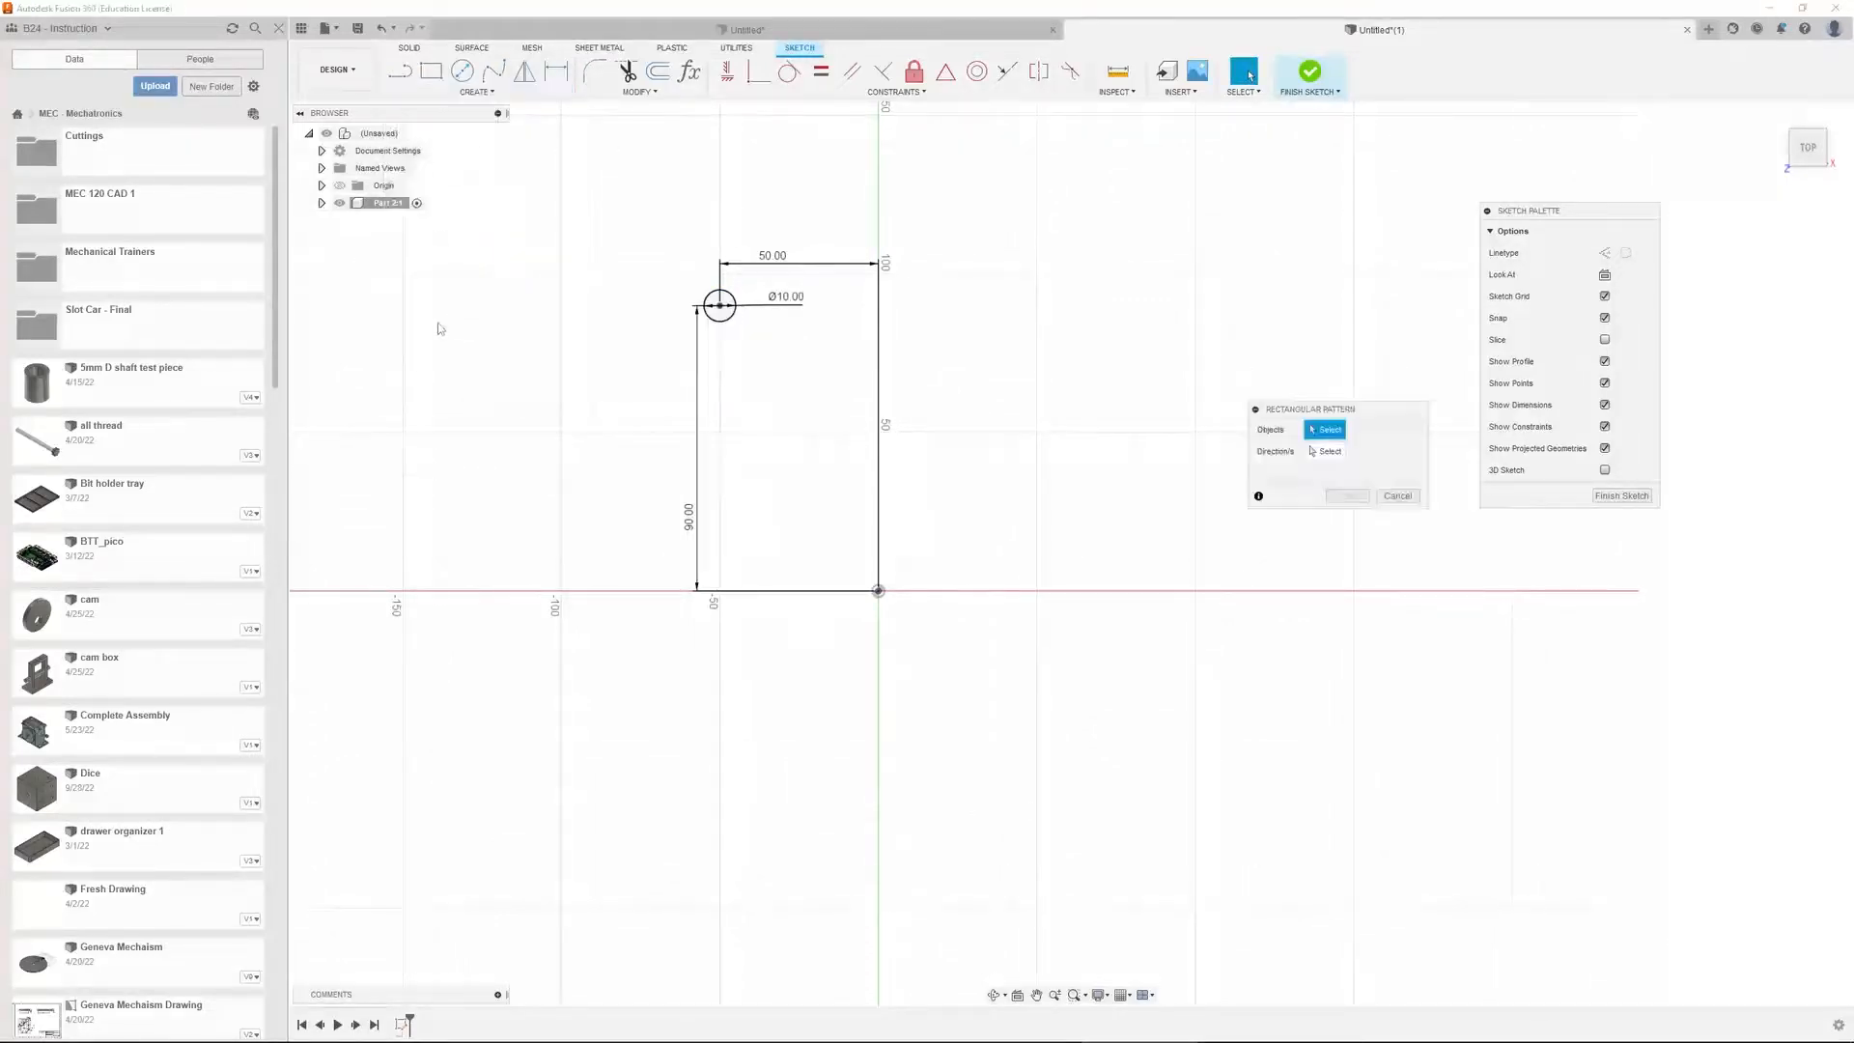
click(732, 300)
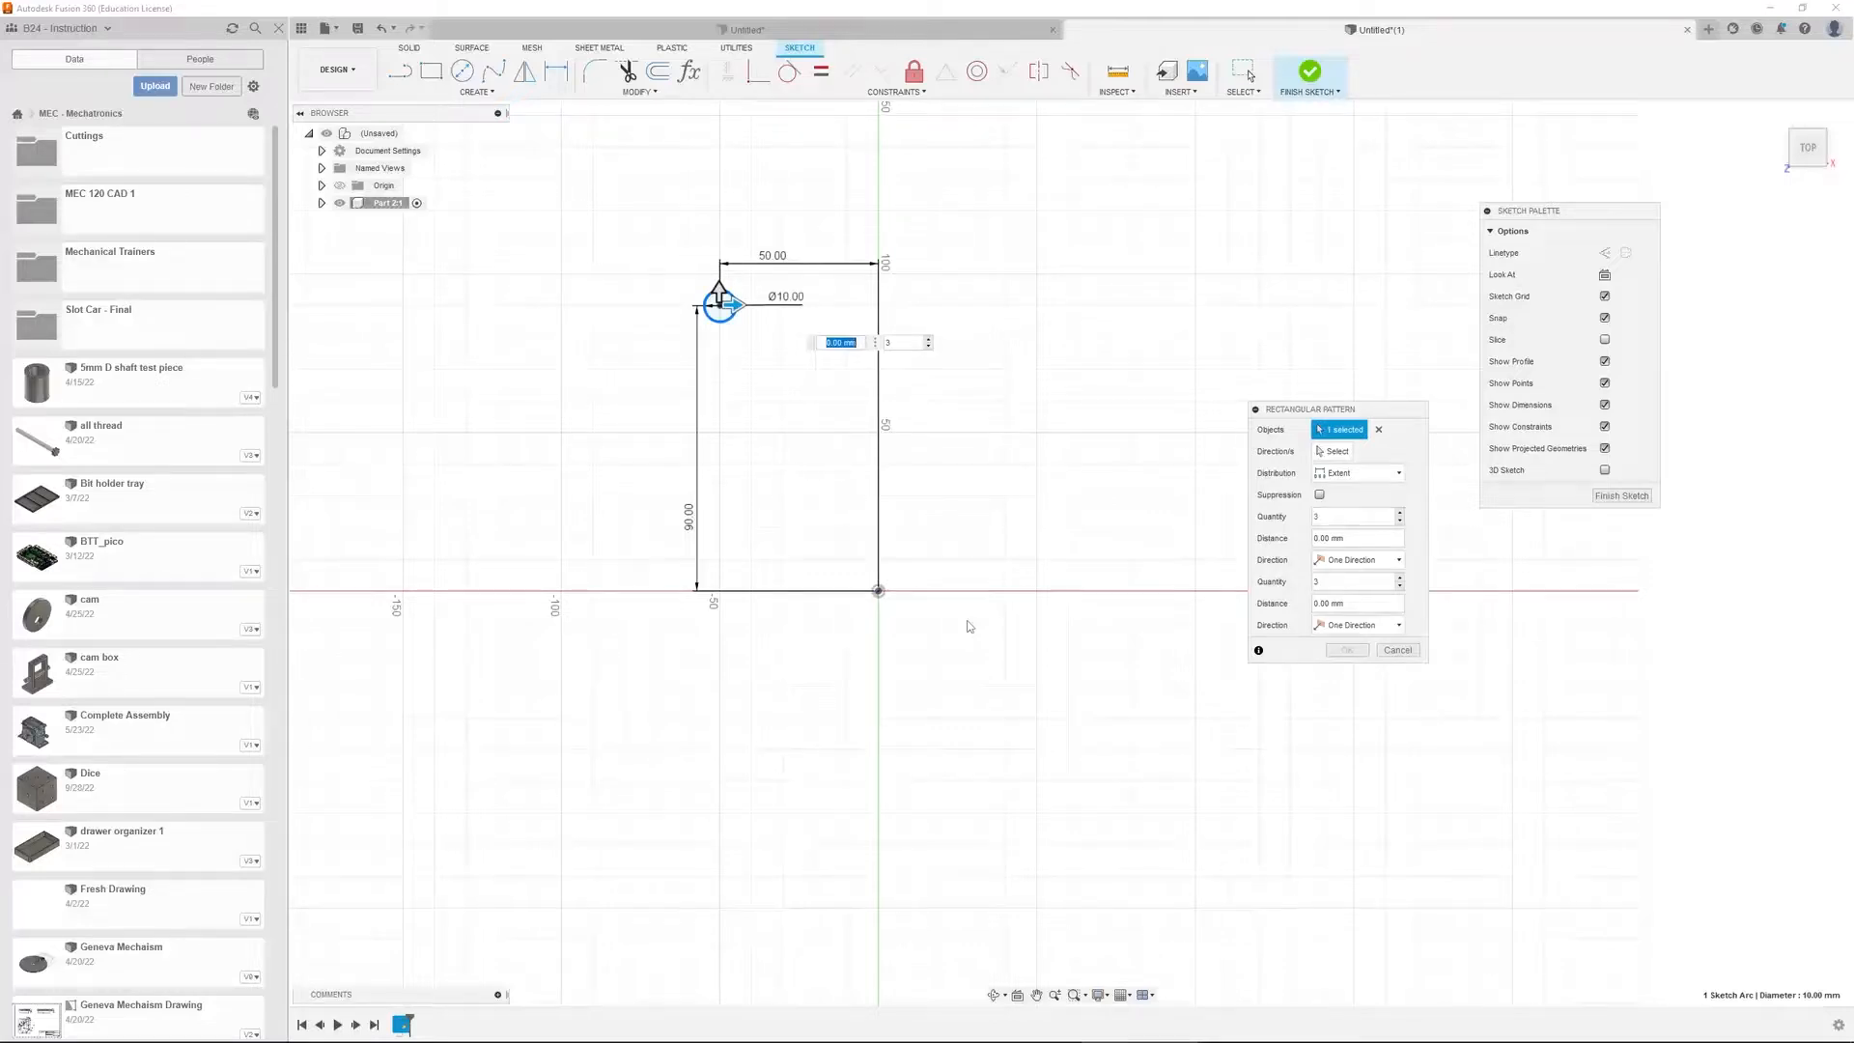
click(1325, 453)
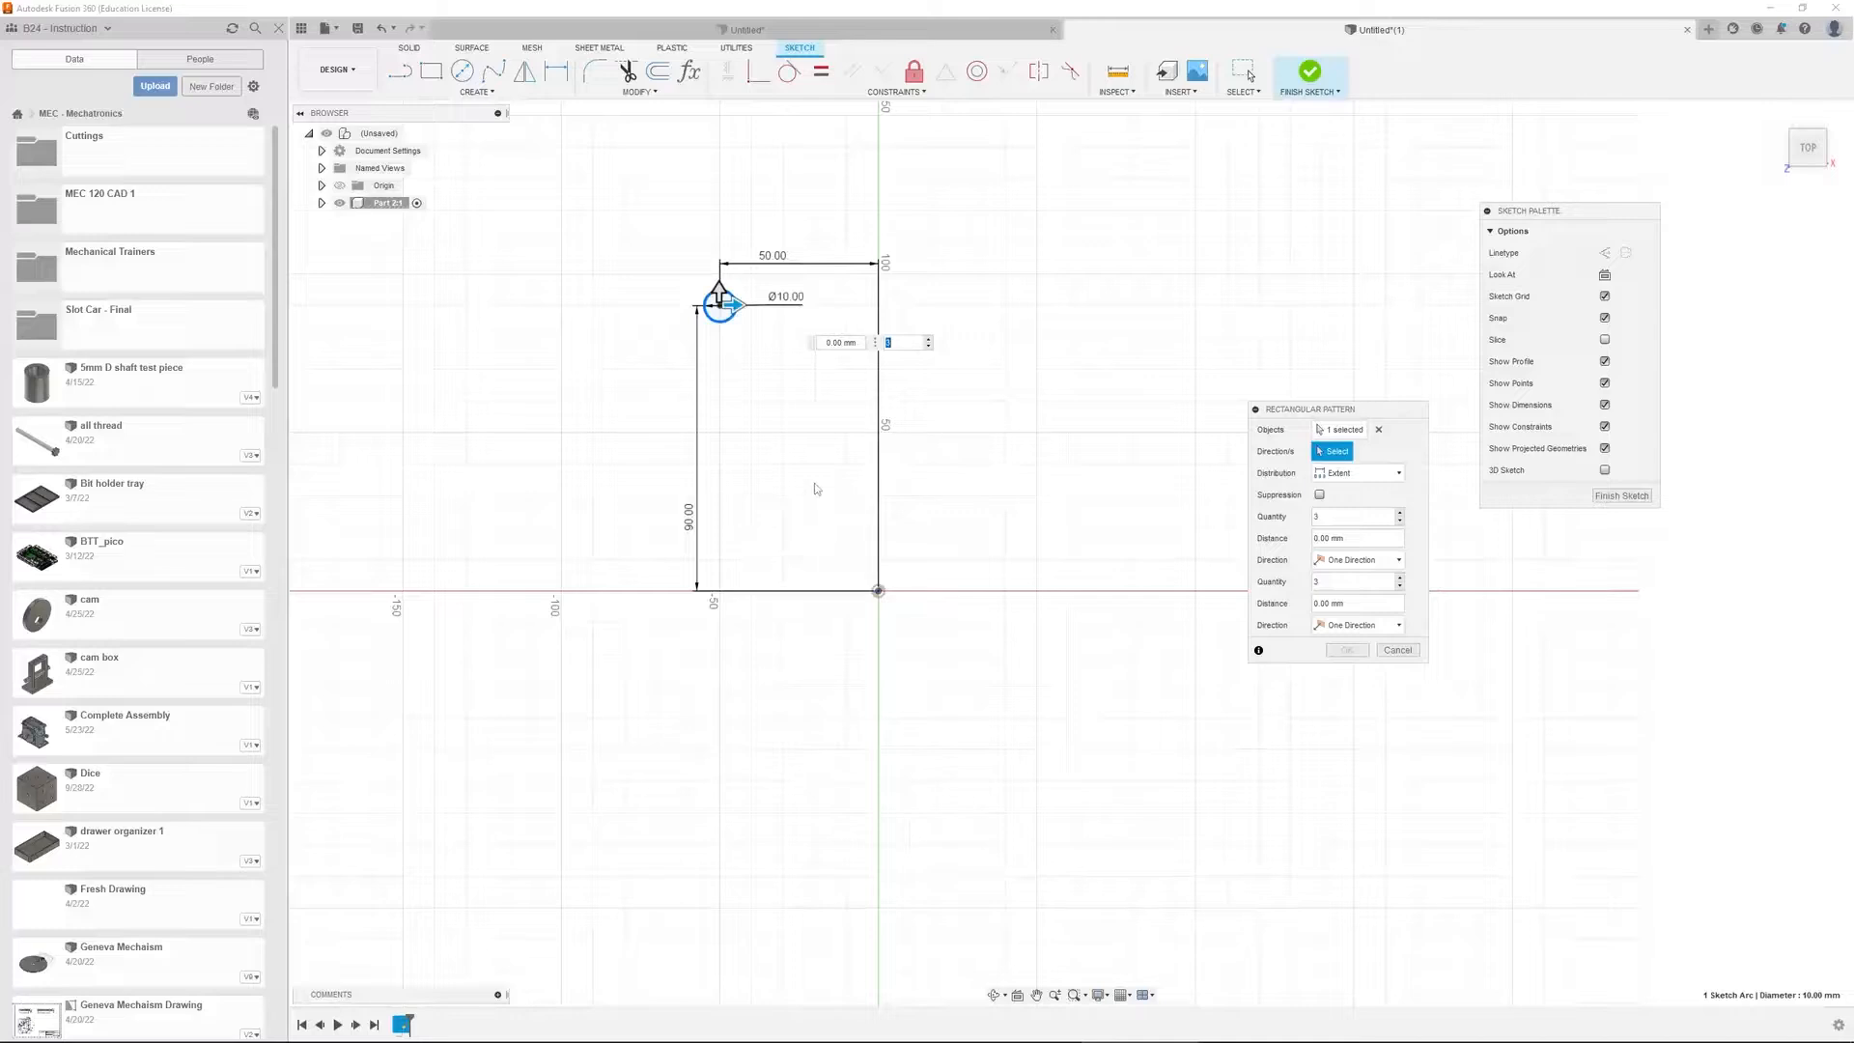
drag(719, 290, 724, 578)
key(Tab)
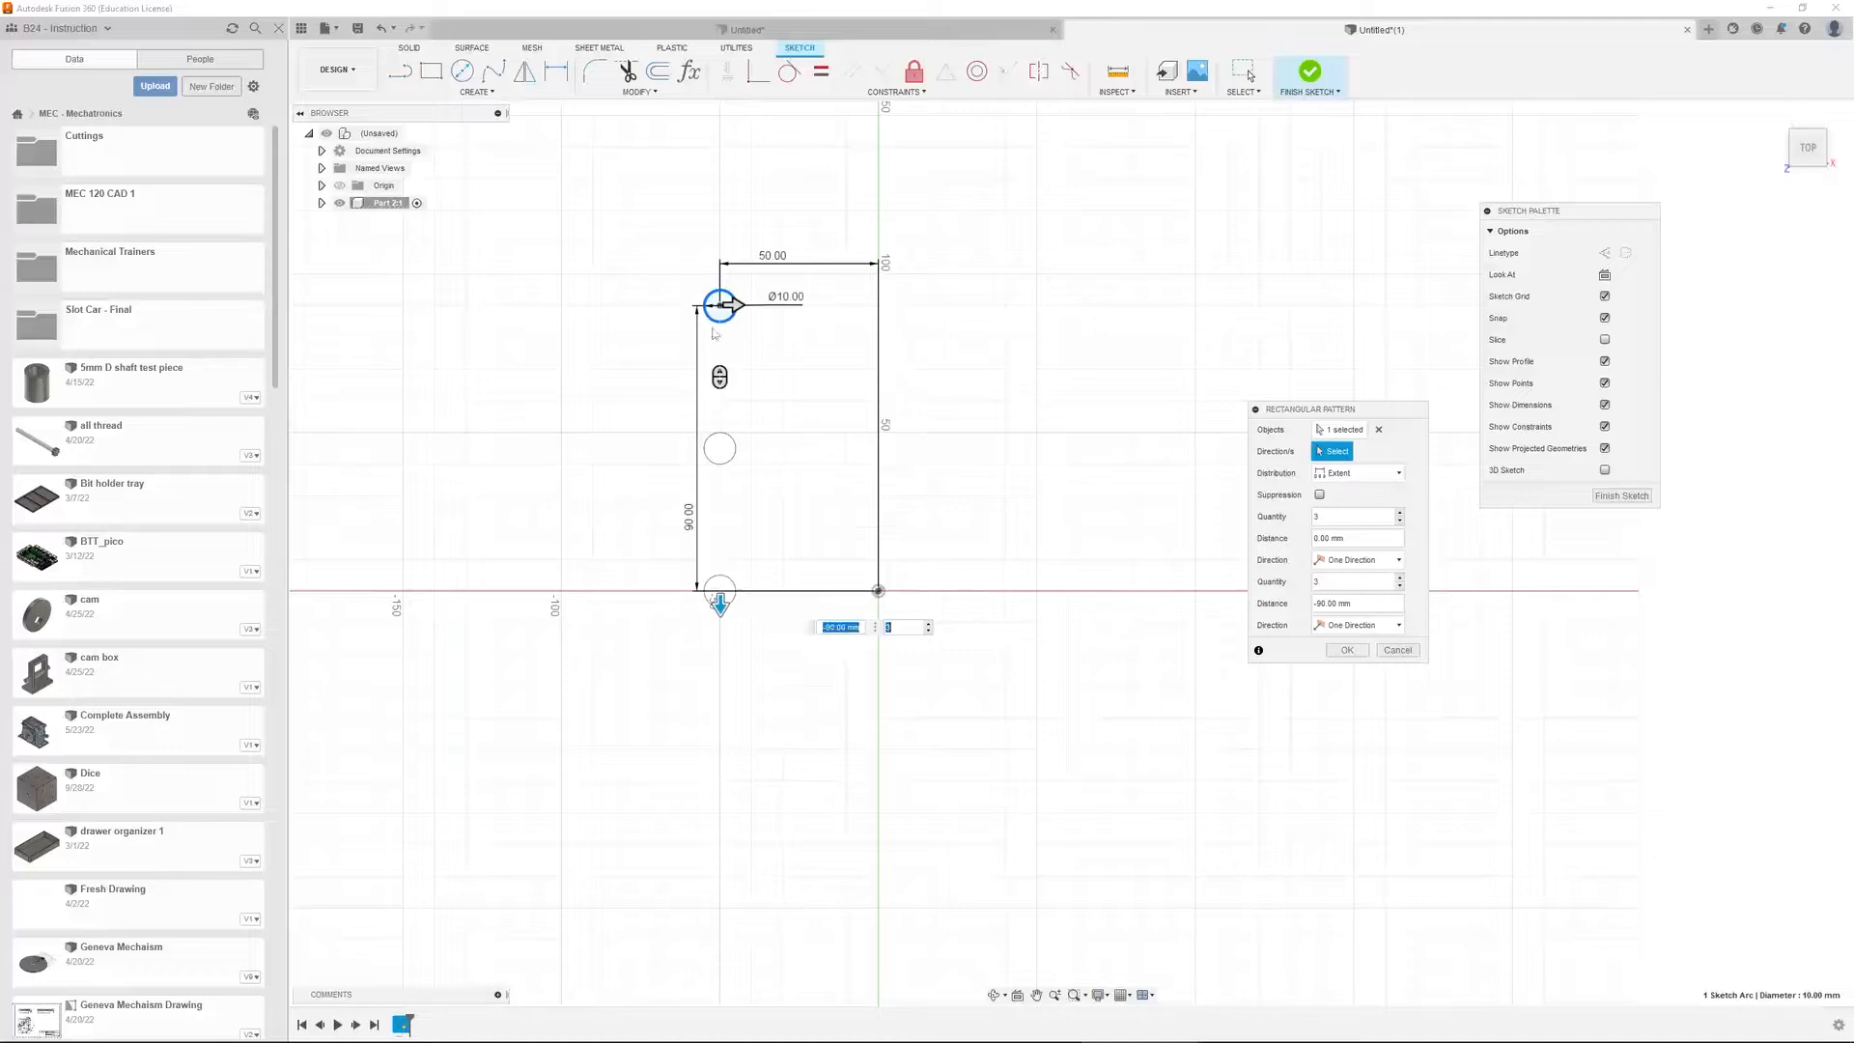
key(Tab)
Set the pattern quantity to 10 in both directions, create the rectangular pattern and undo it
click(1343, 518)
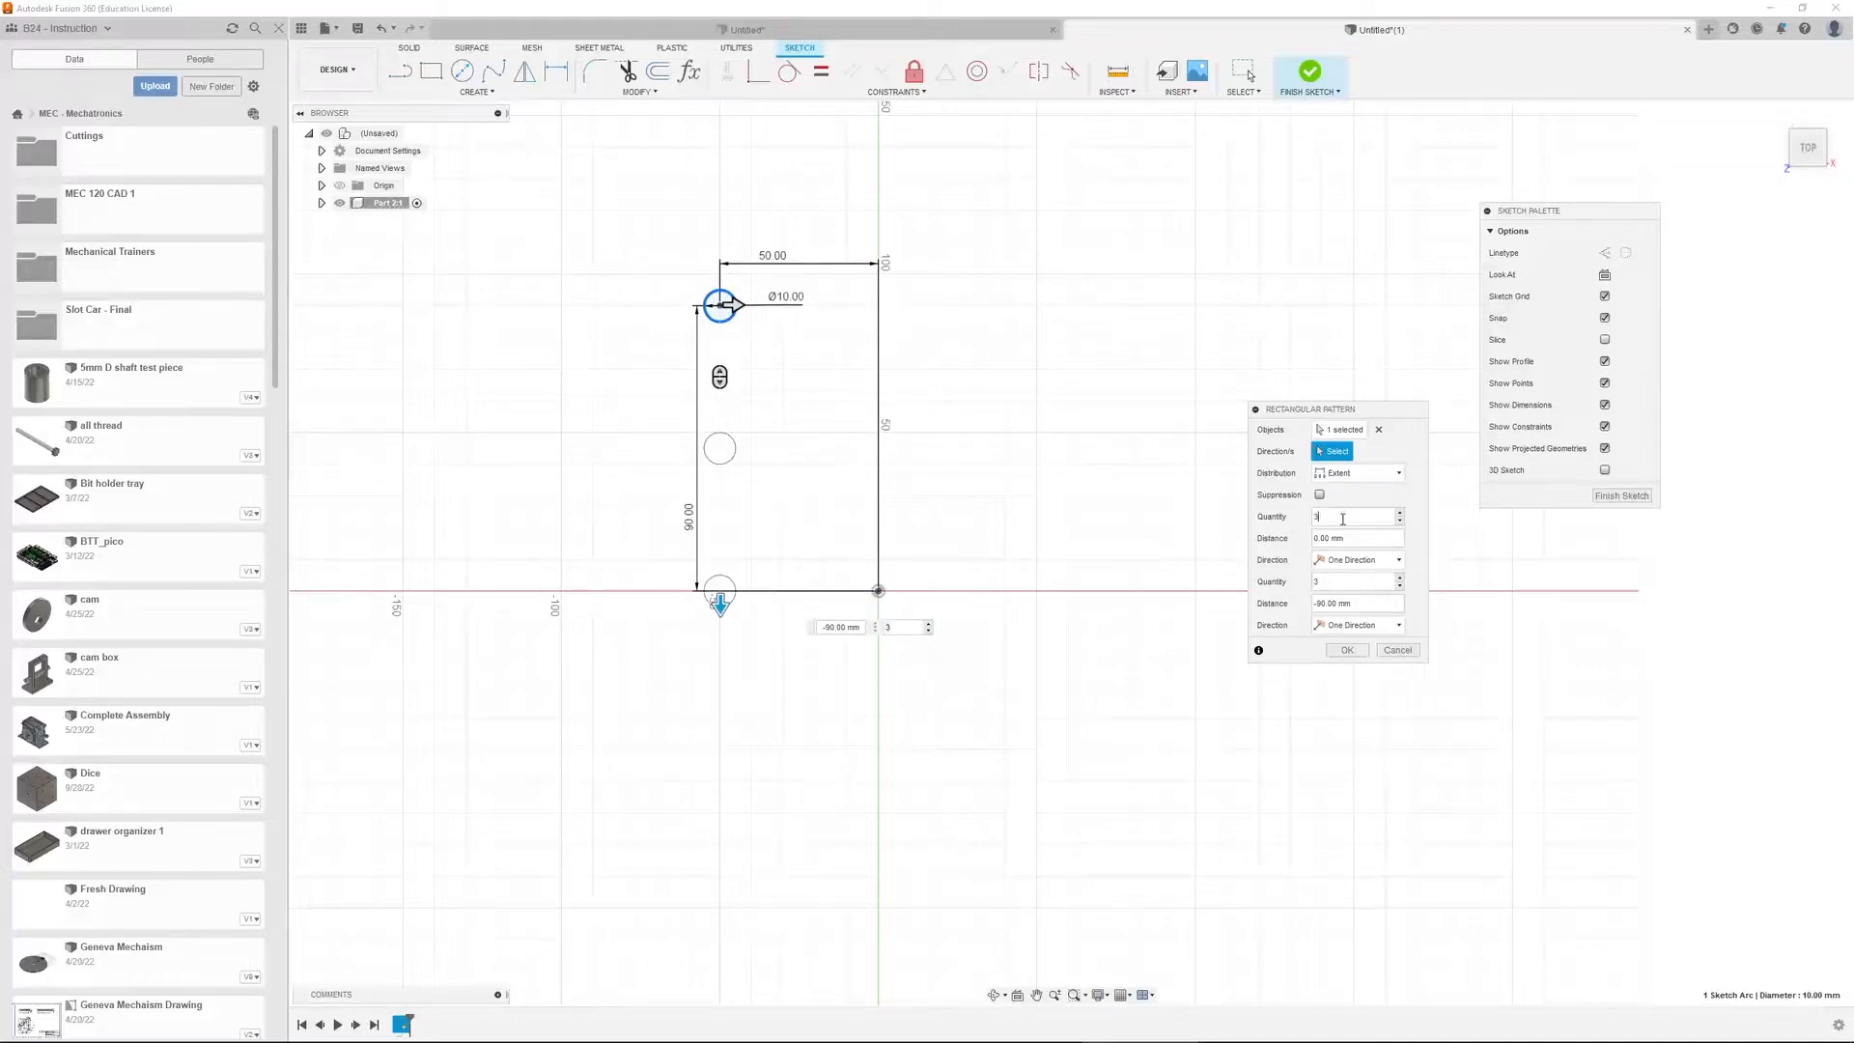
double_click(1315, 518)
text(10)
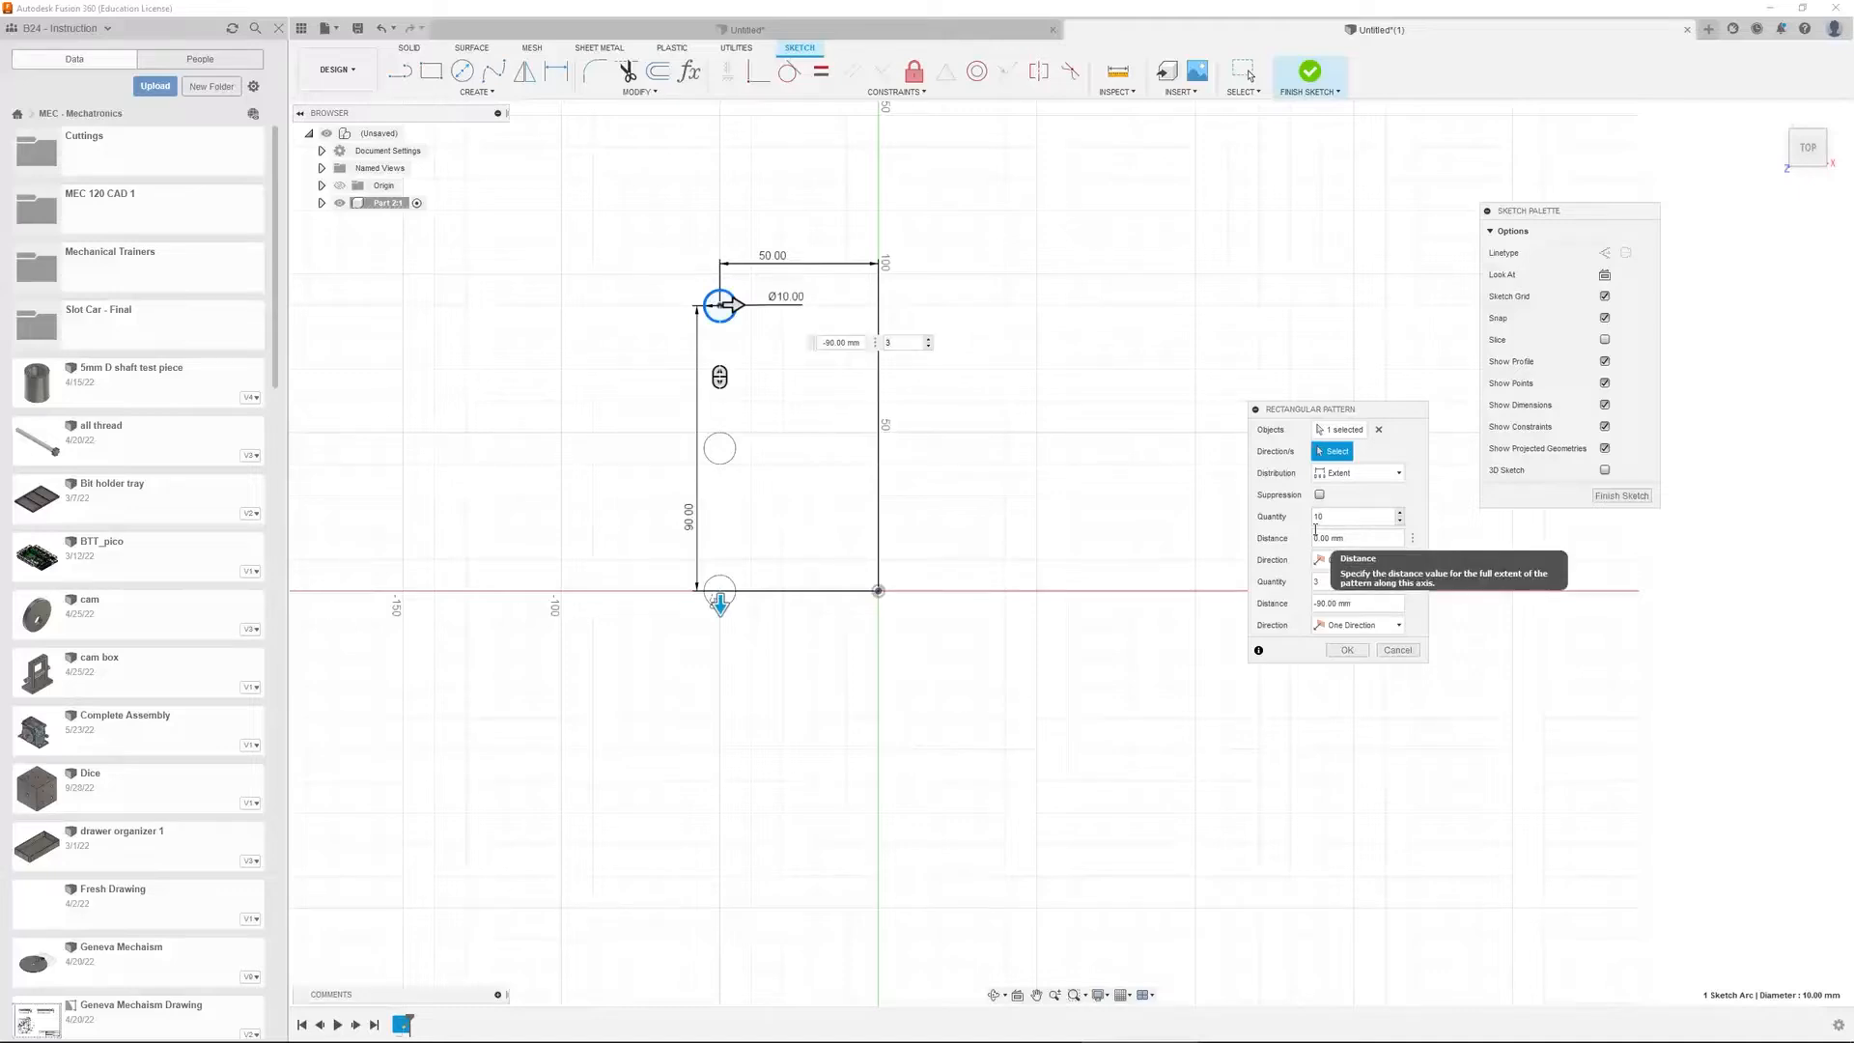
double_click(1342, 583)
text(10)
key(Return)
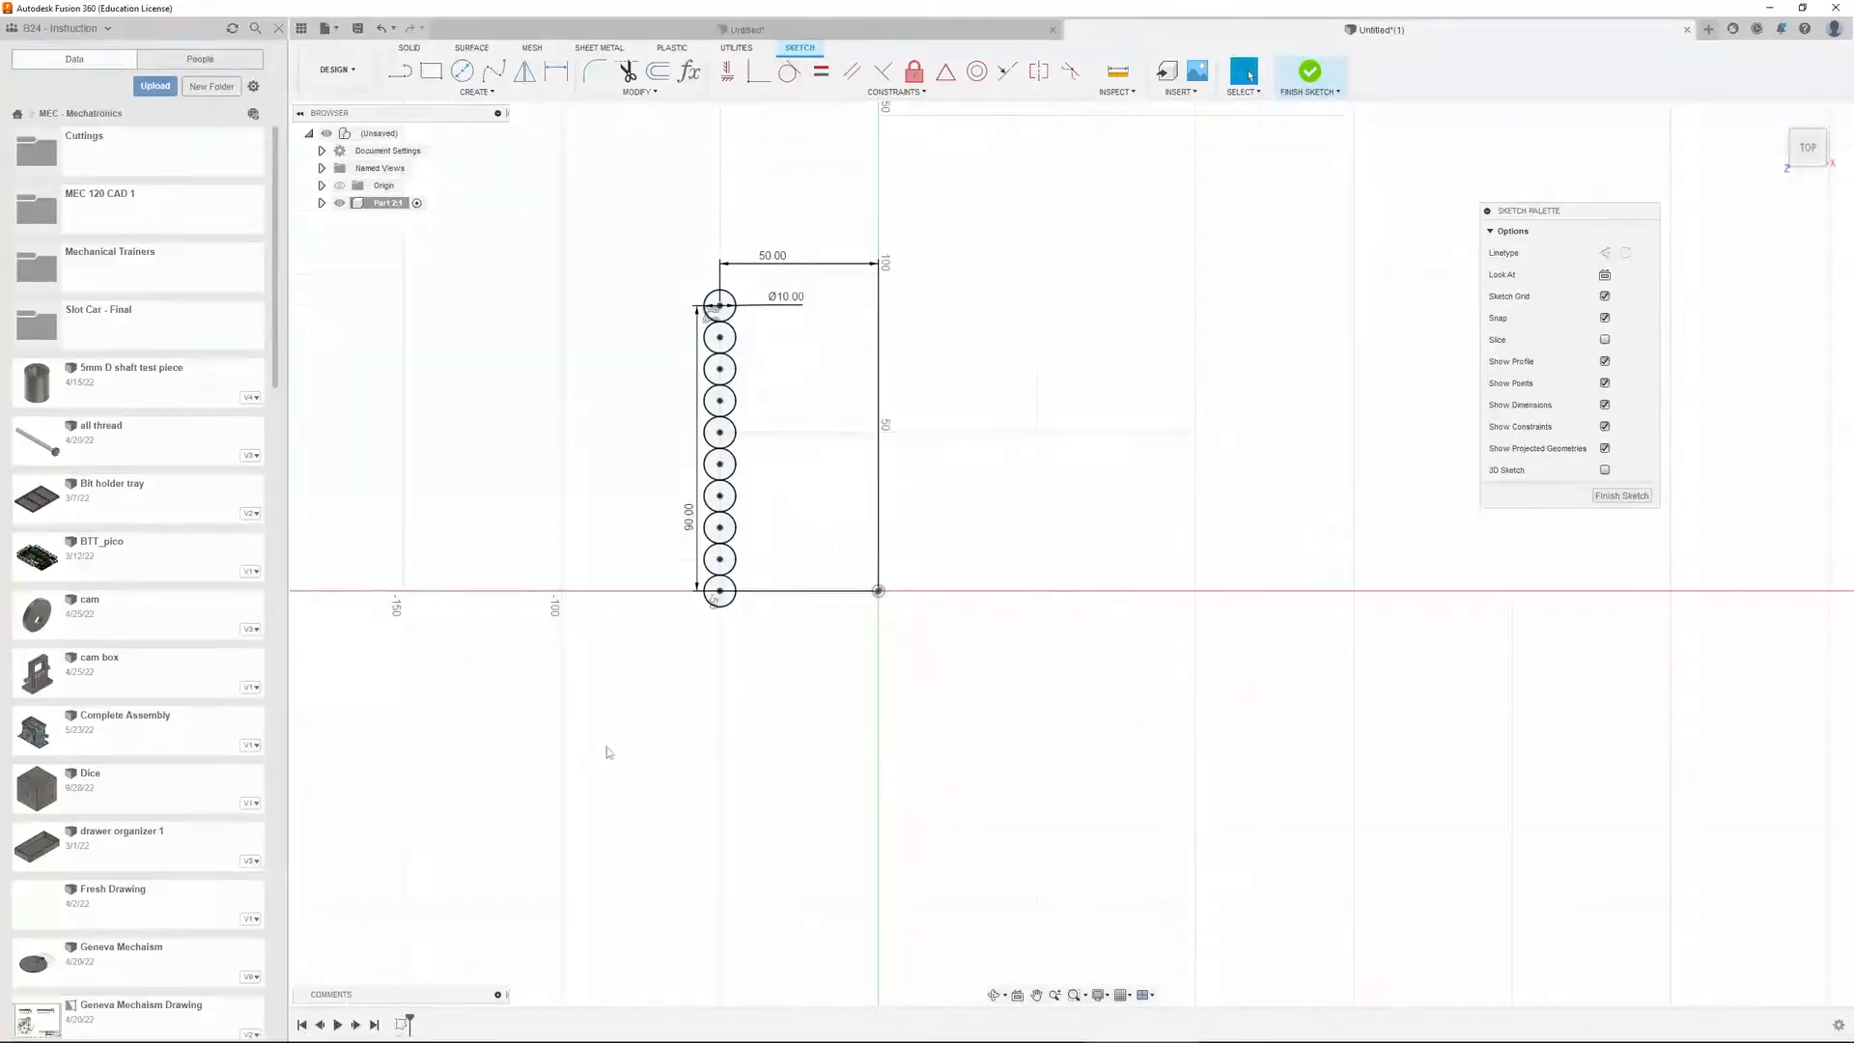
key(ctrl+z)
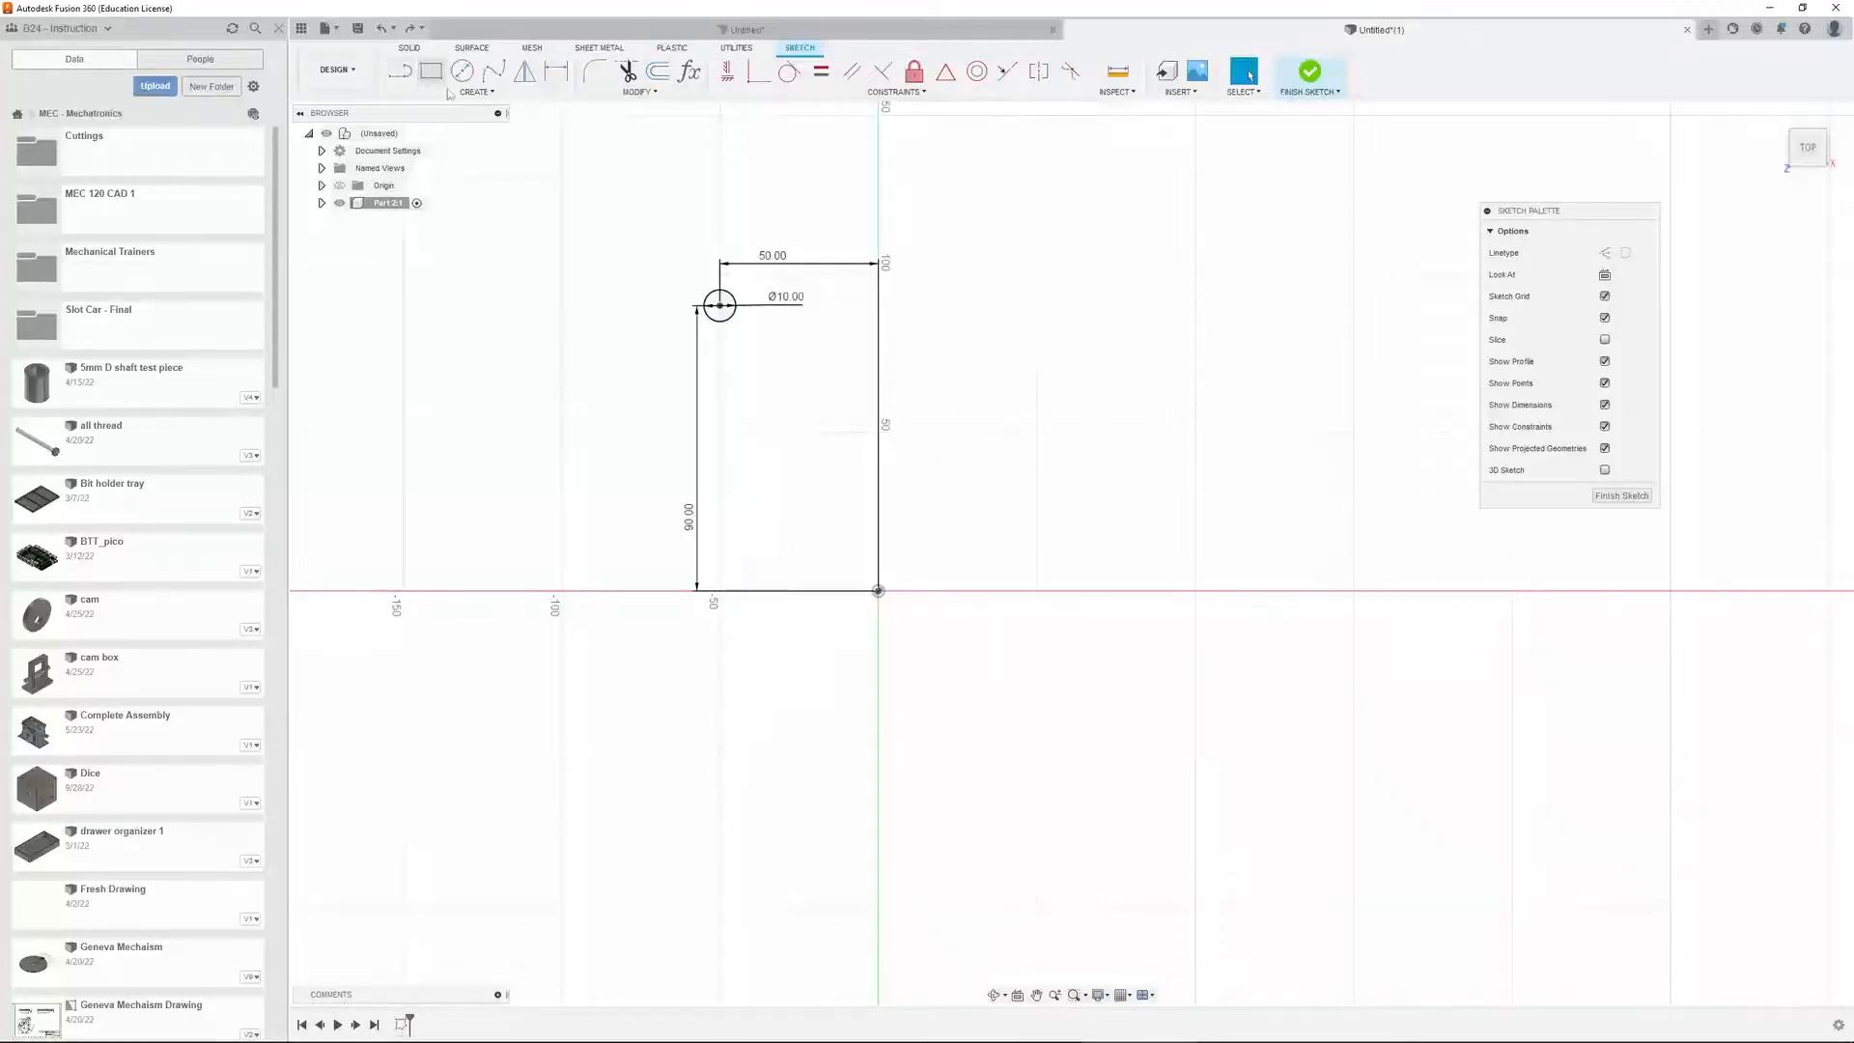
Set up a new rectangular pattern of the circle with 7 instances over a 90 mm downward extent
click(457, 92)
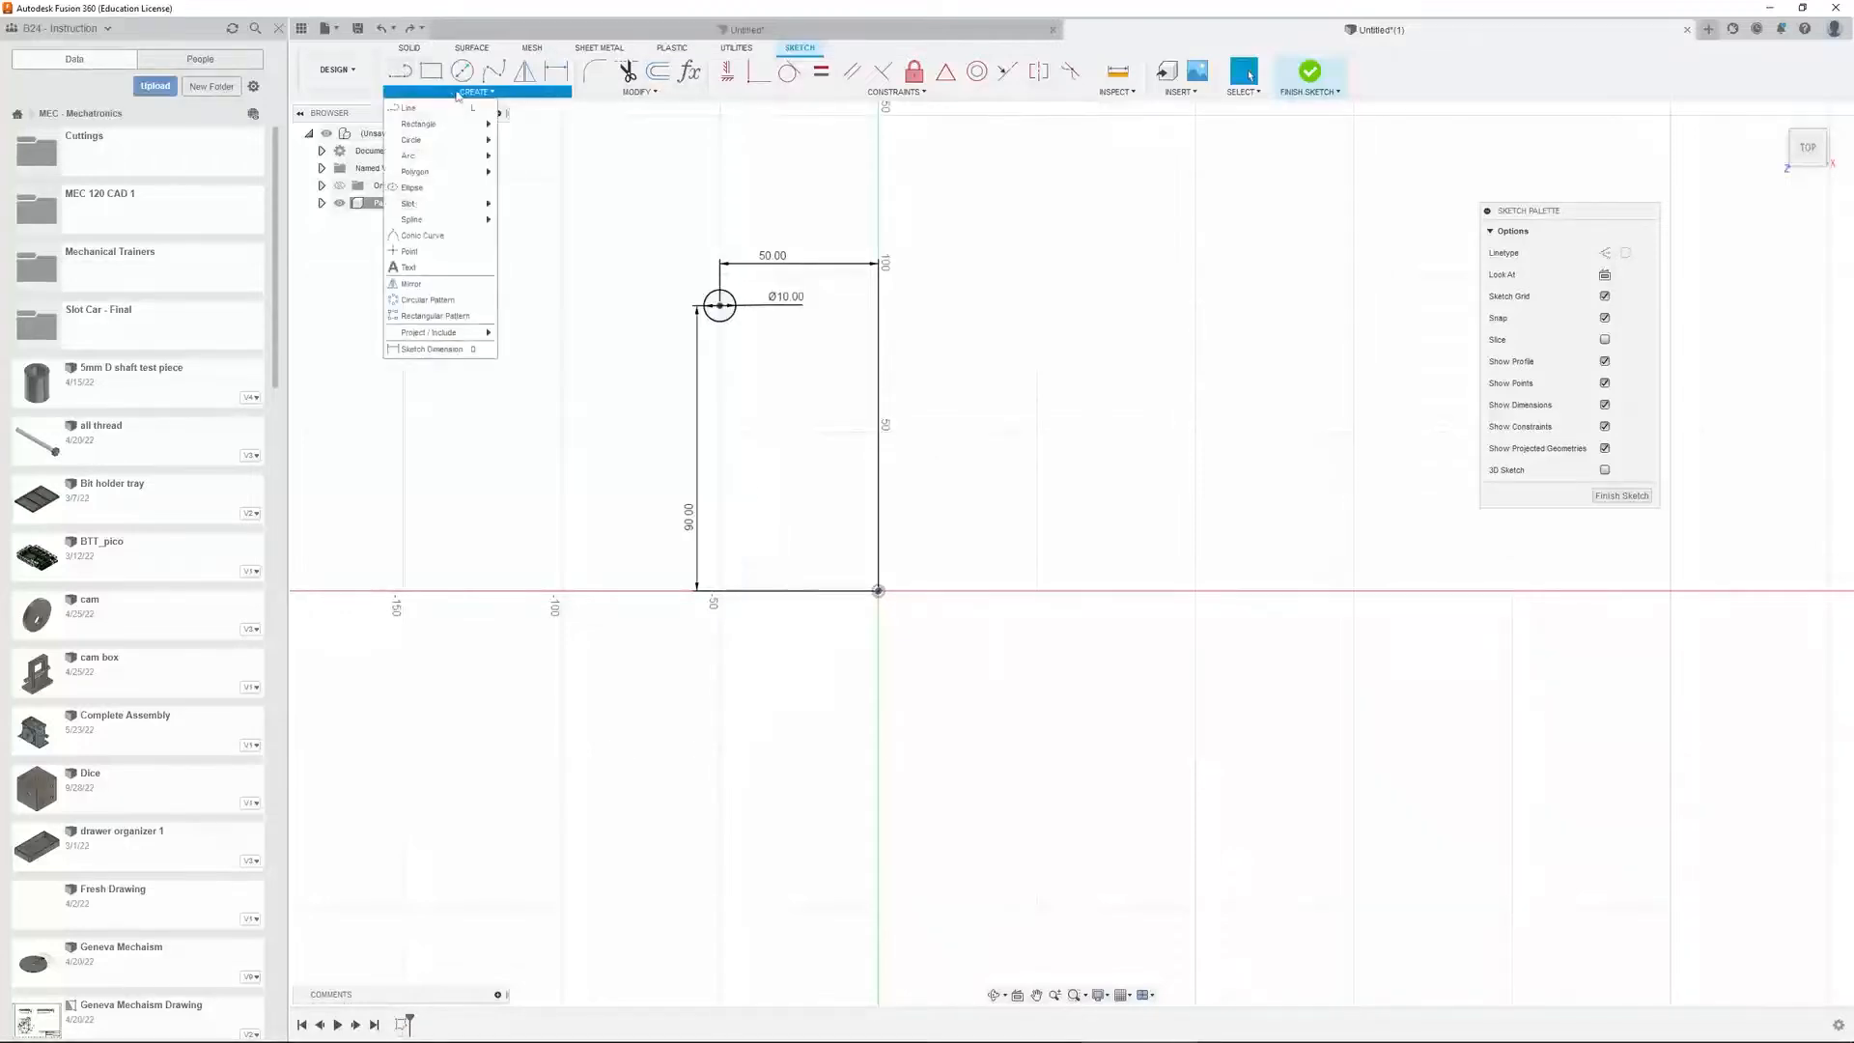
click(435, 316)
click(720, 302)
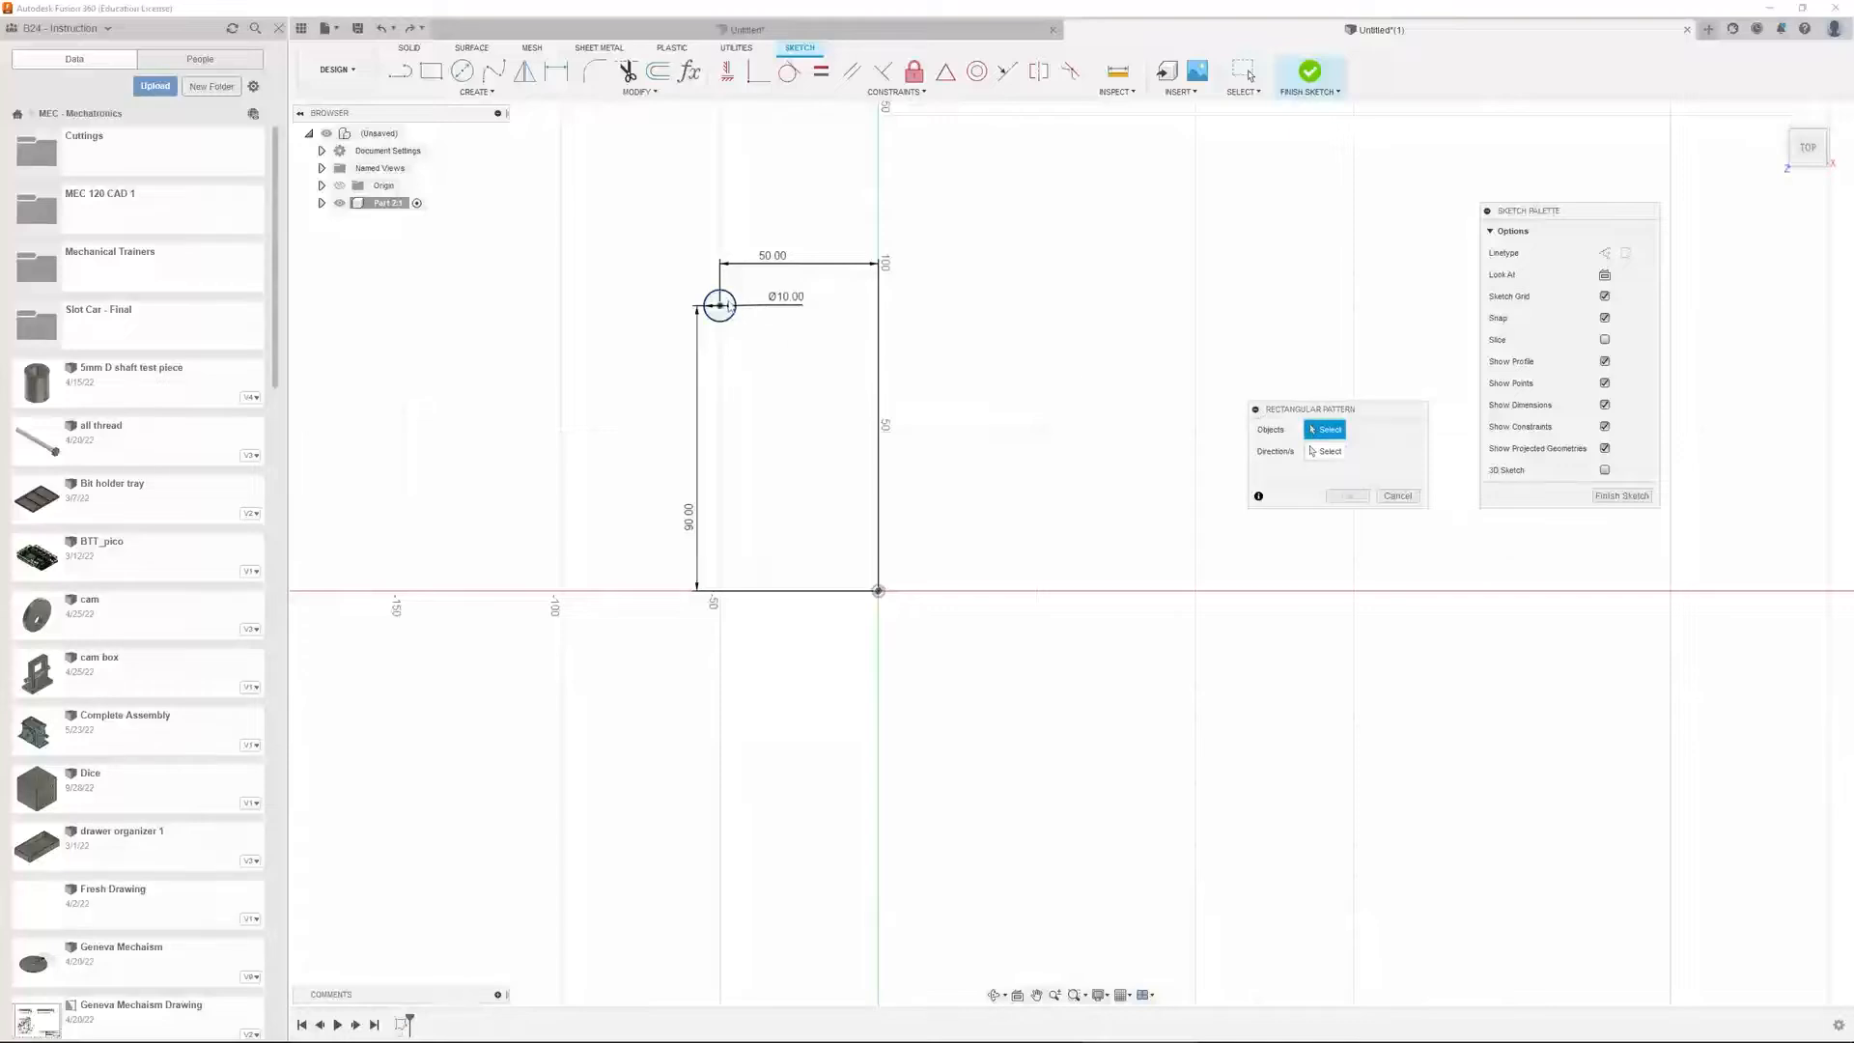
click(1336, 457)
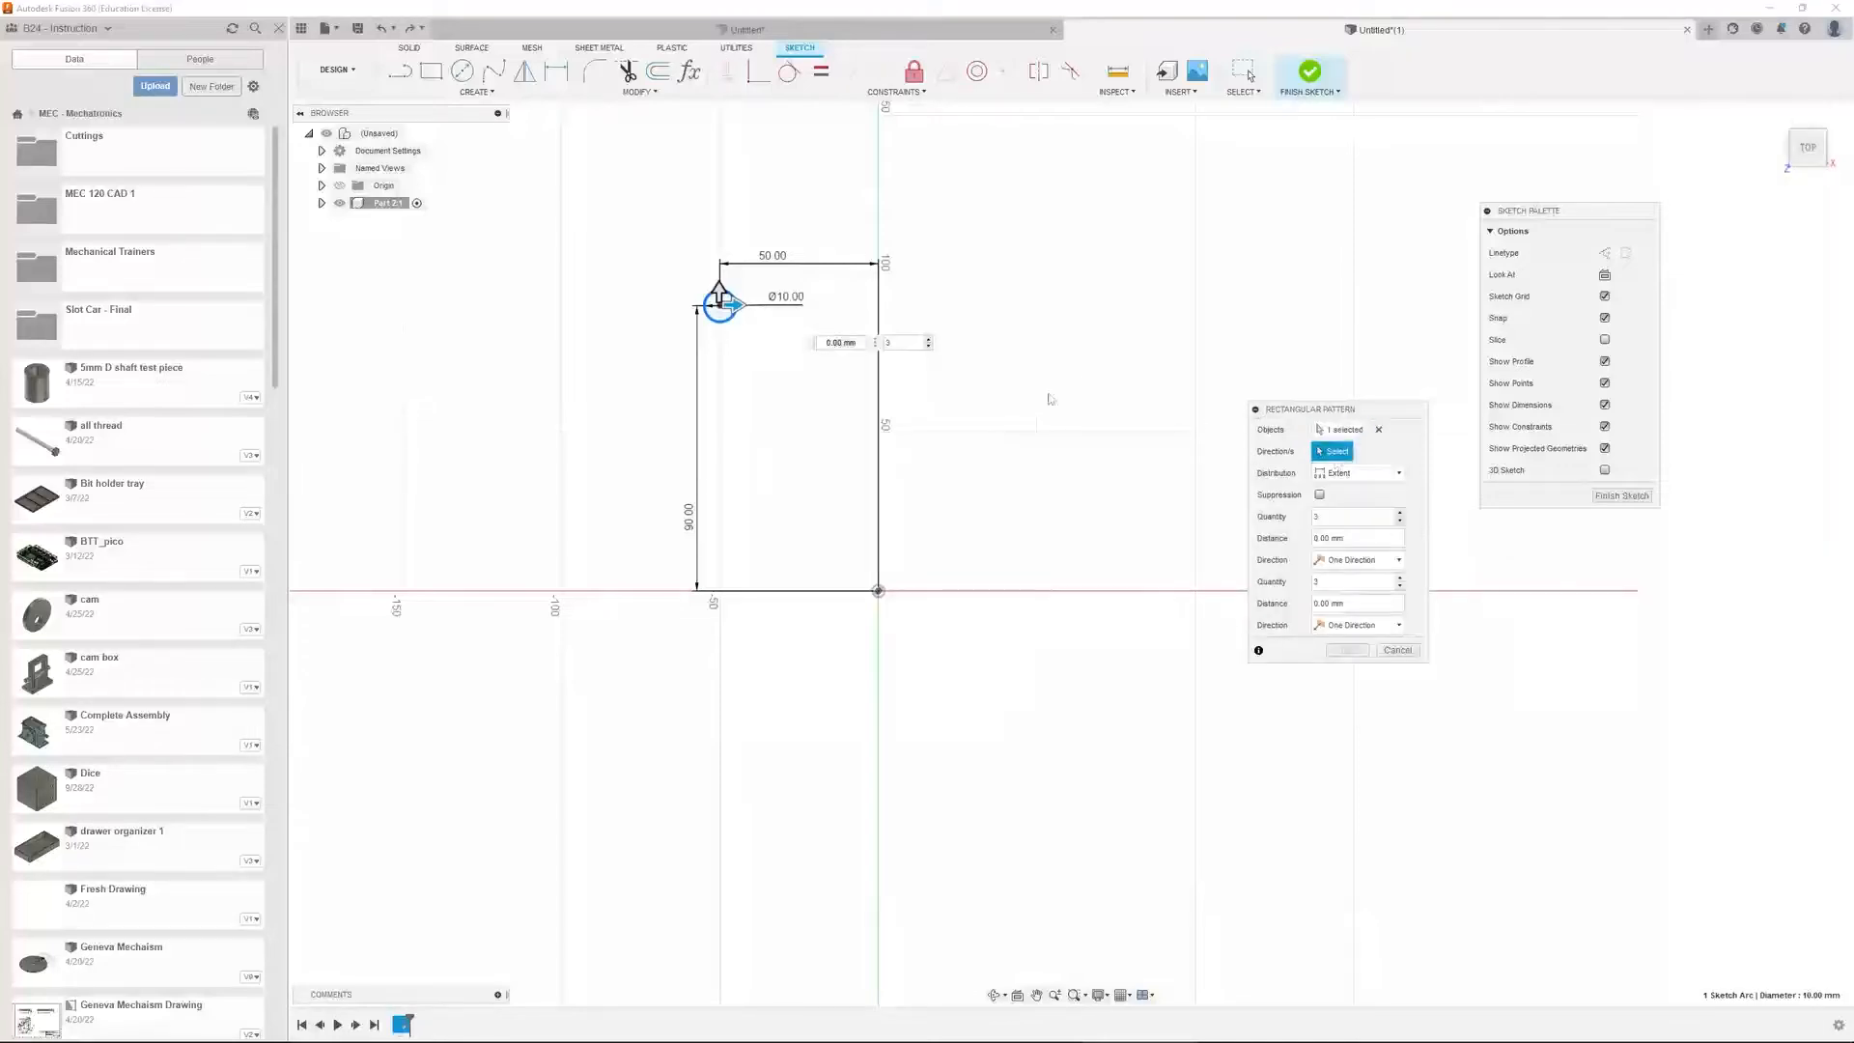
drag(720, 291, 720, 577)
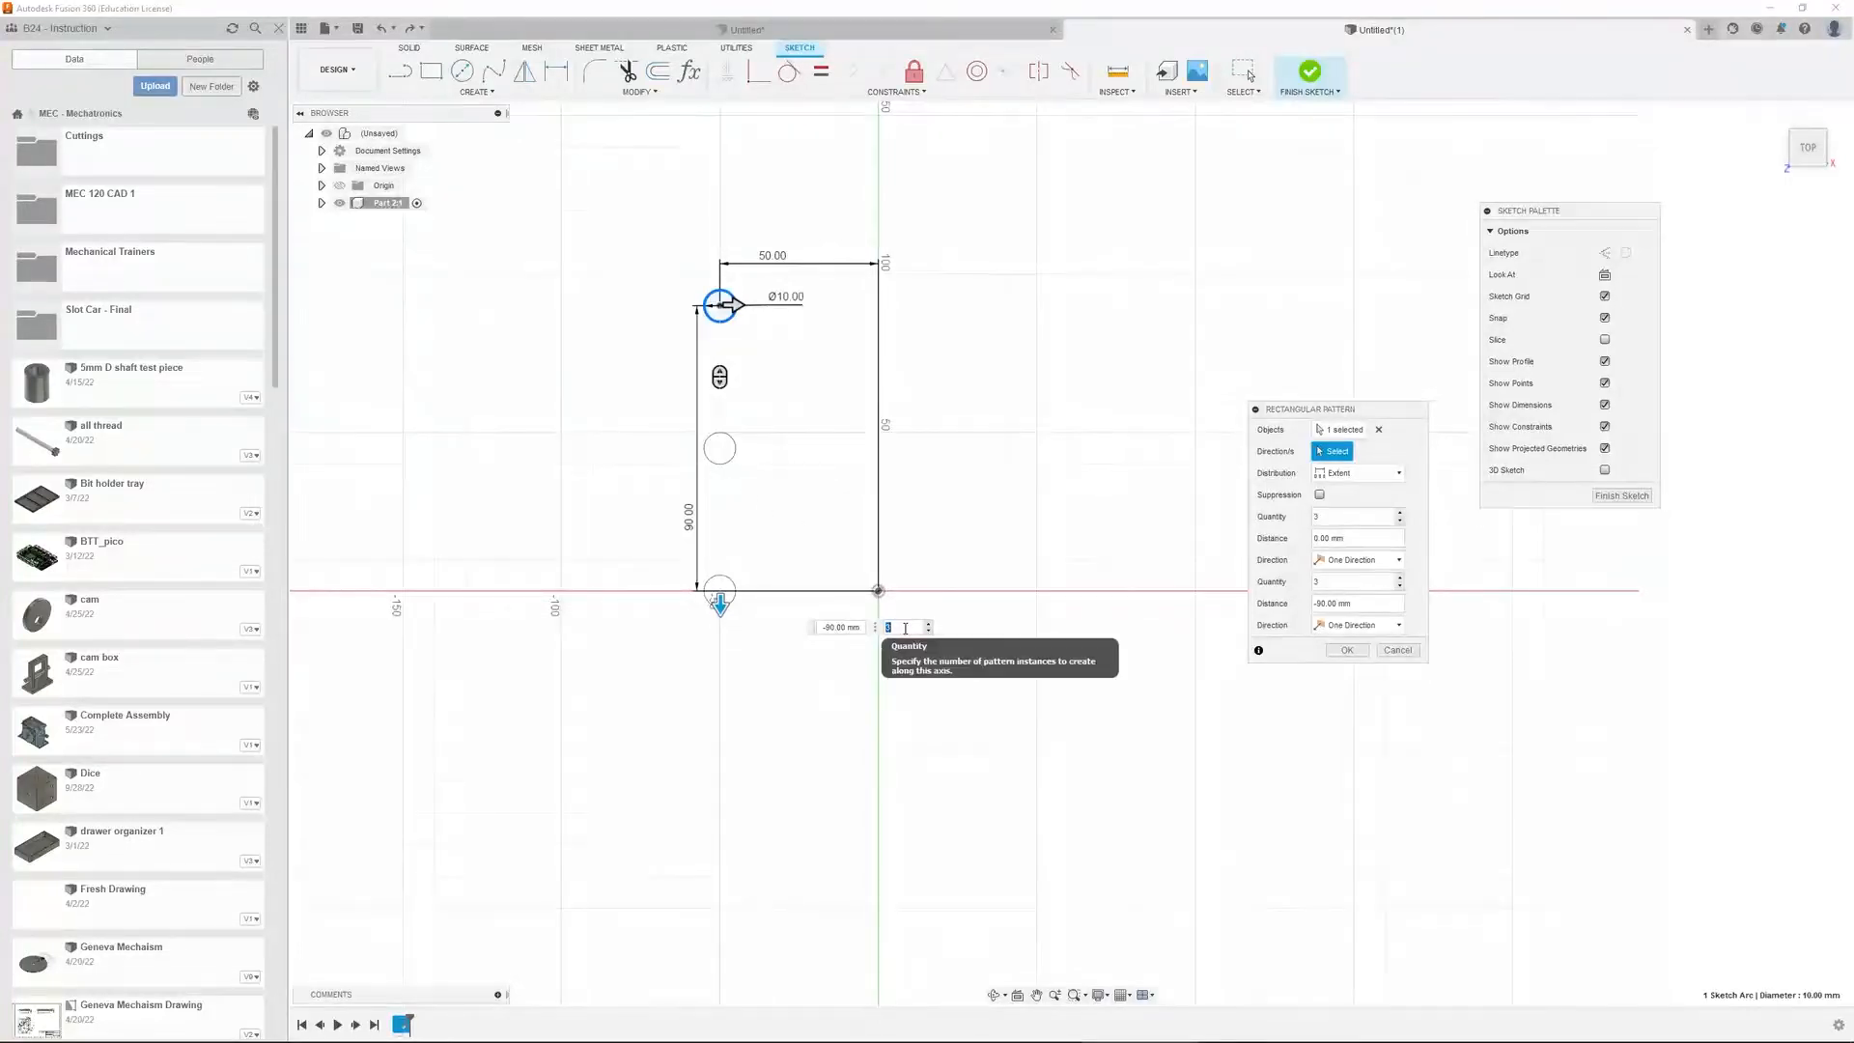
text(7)
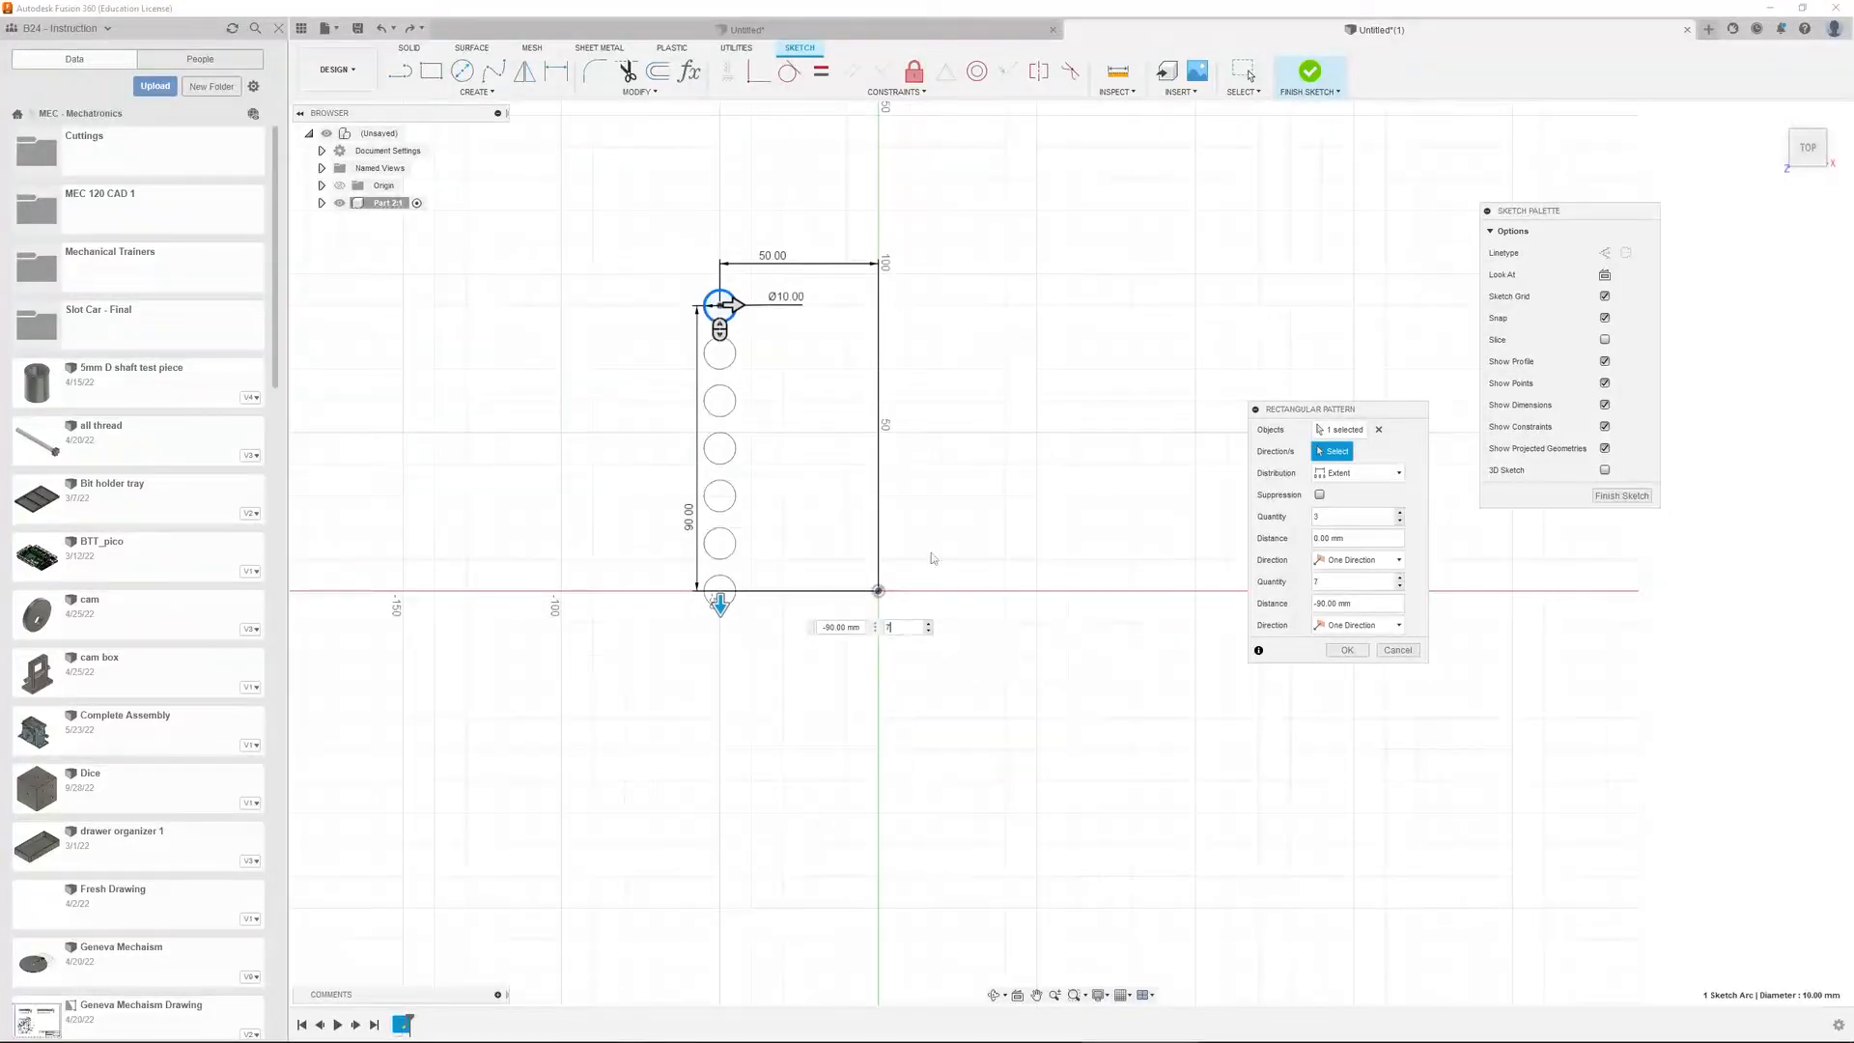
Extend the pattern 100 mm to the right with 7 instances in that direction and create the grid
drag(734, 305, 1051, 307)
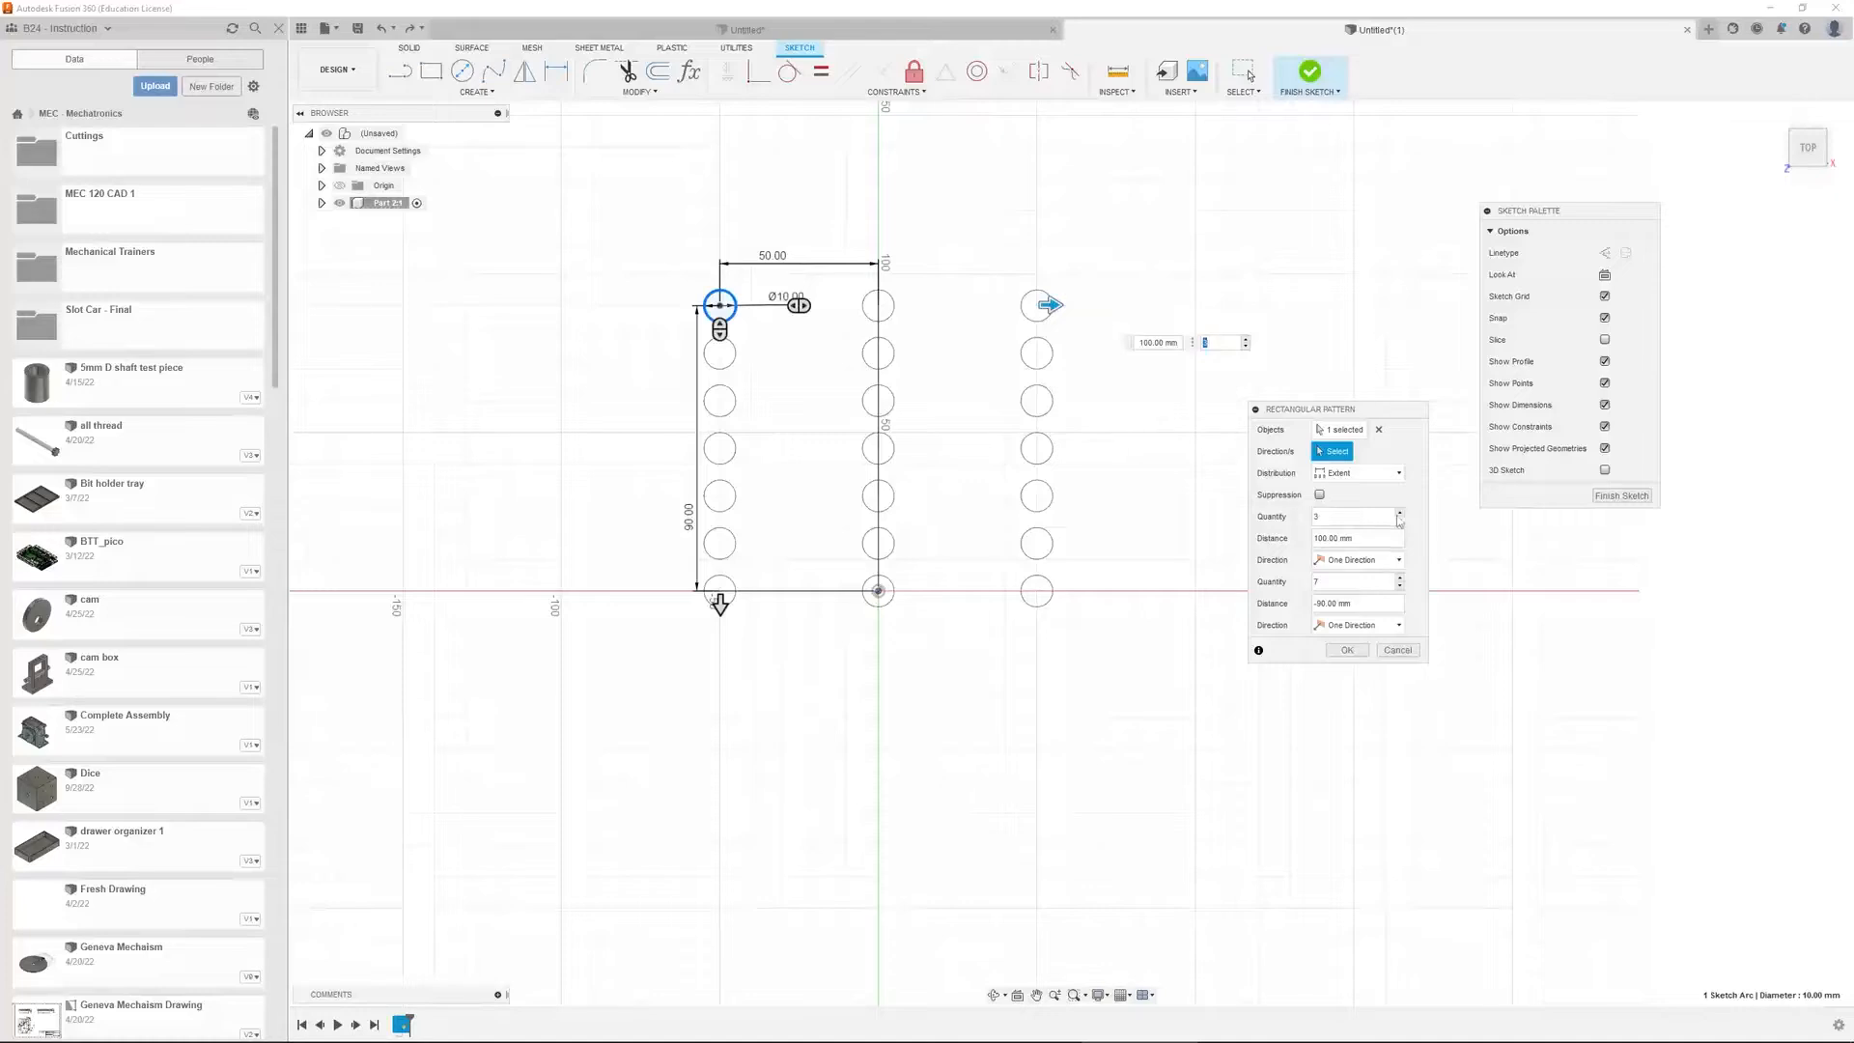
click(1400, 512)
click(1400, 514)
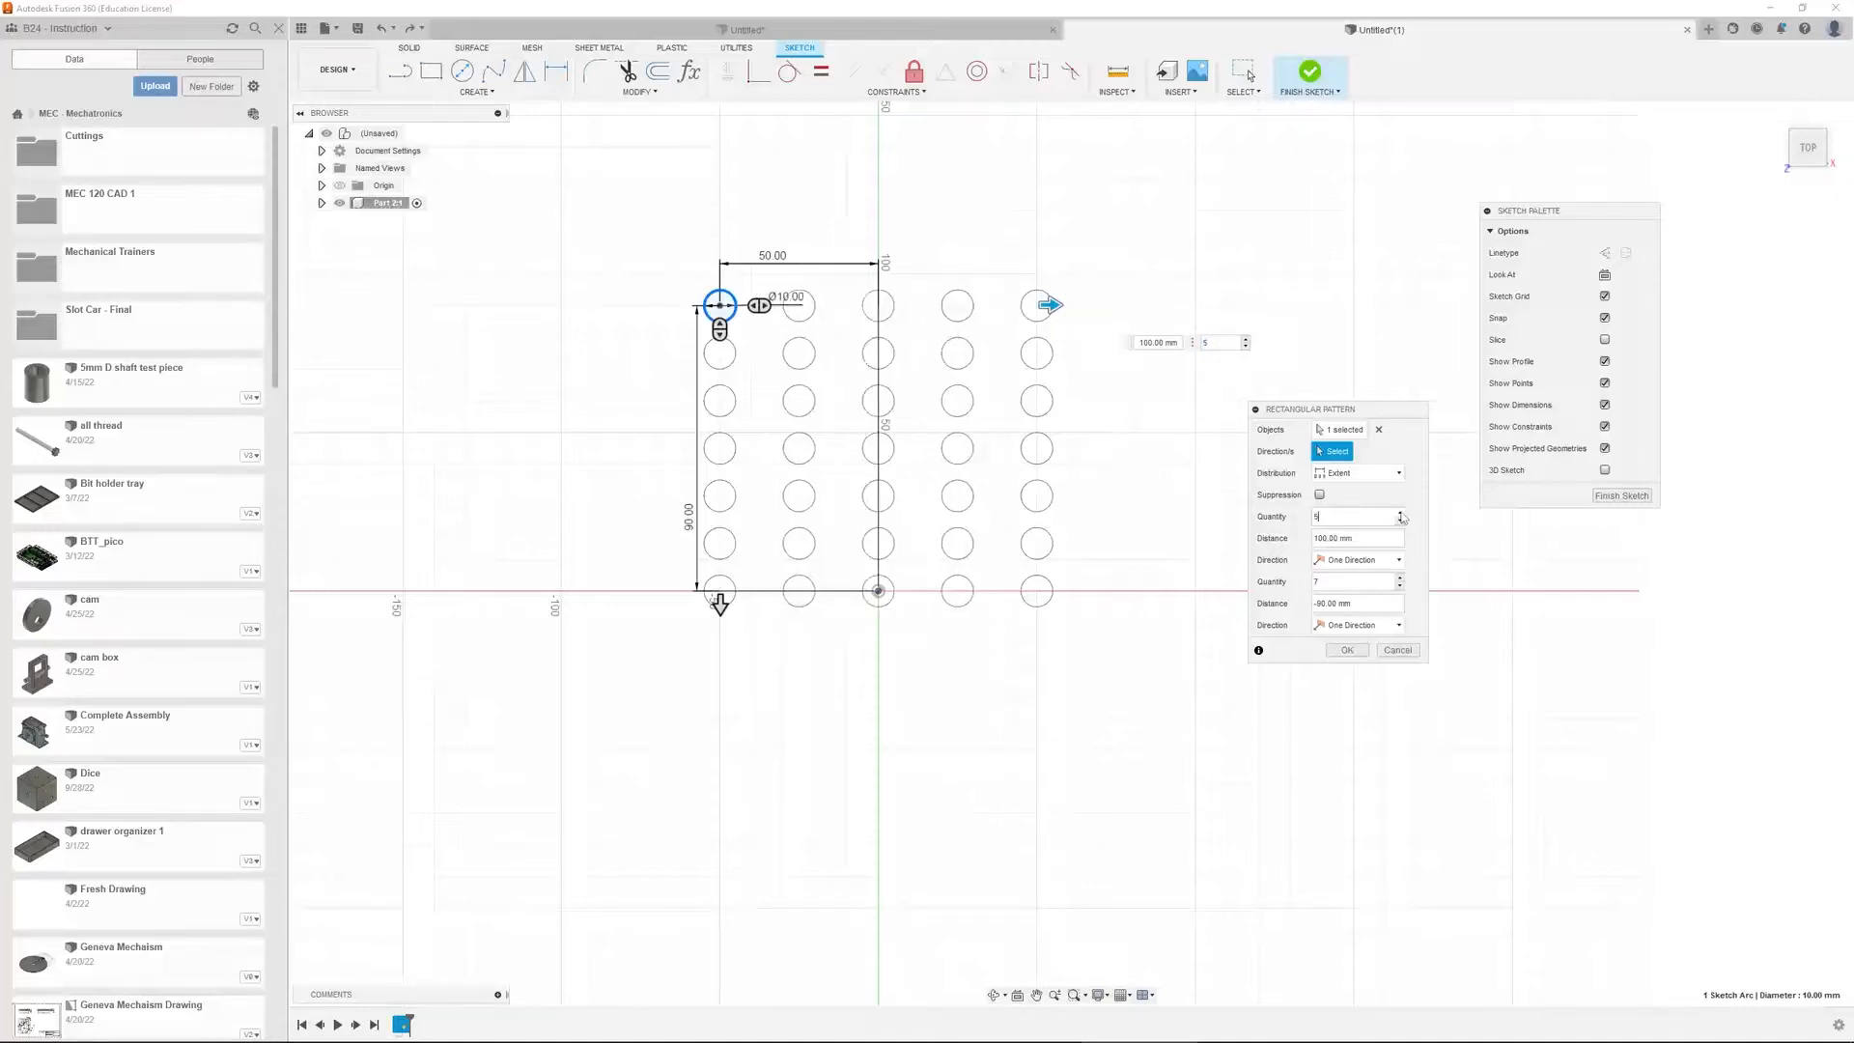
click(1400, 514)
click(1400, 514)
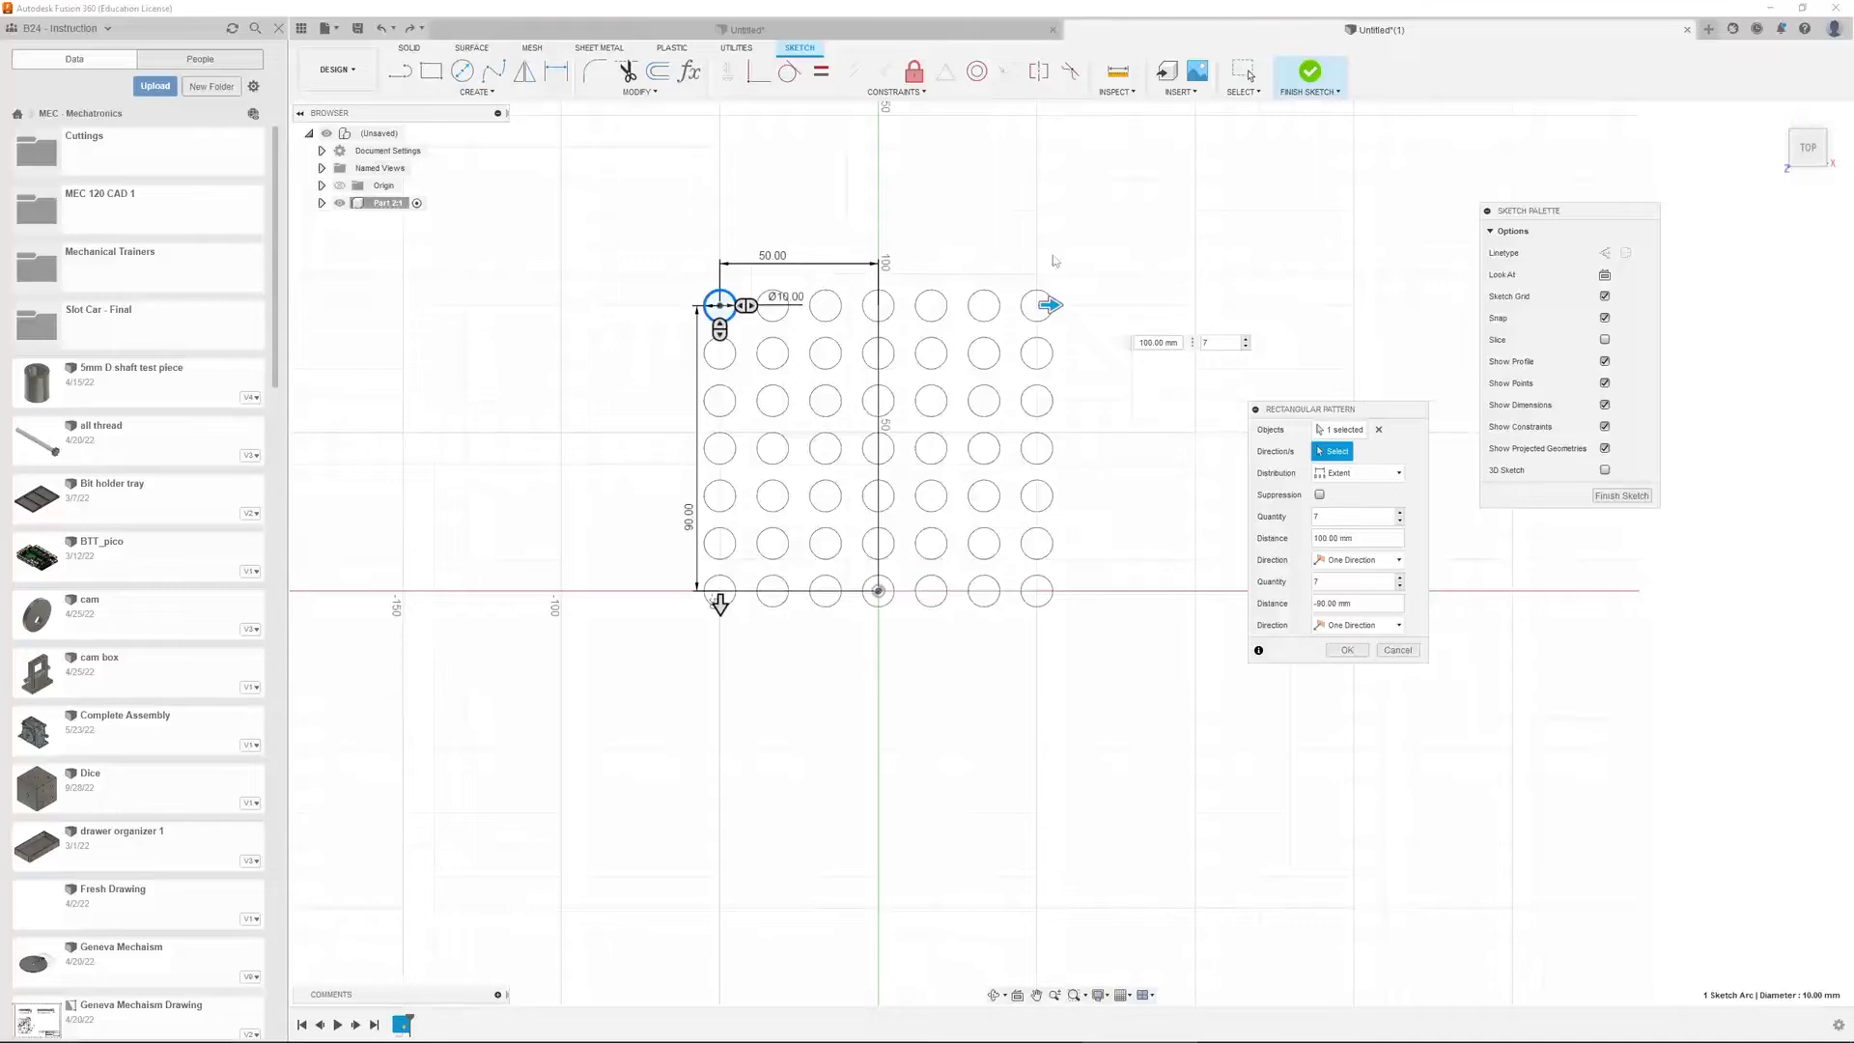
click(1348, 651)
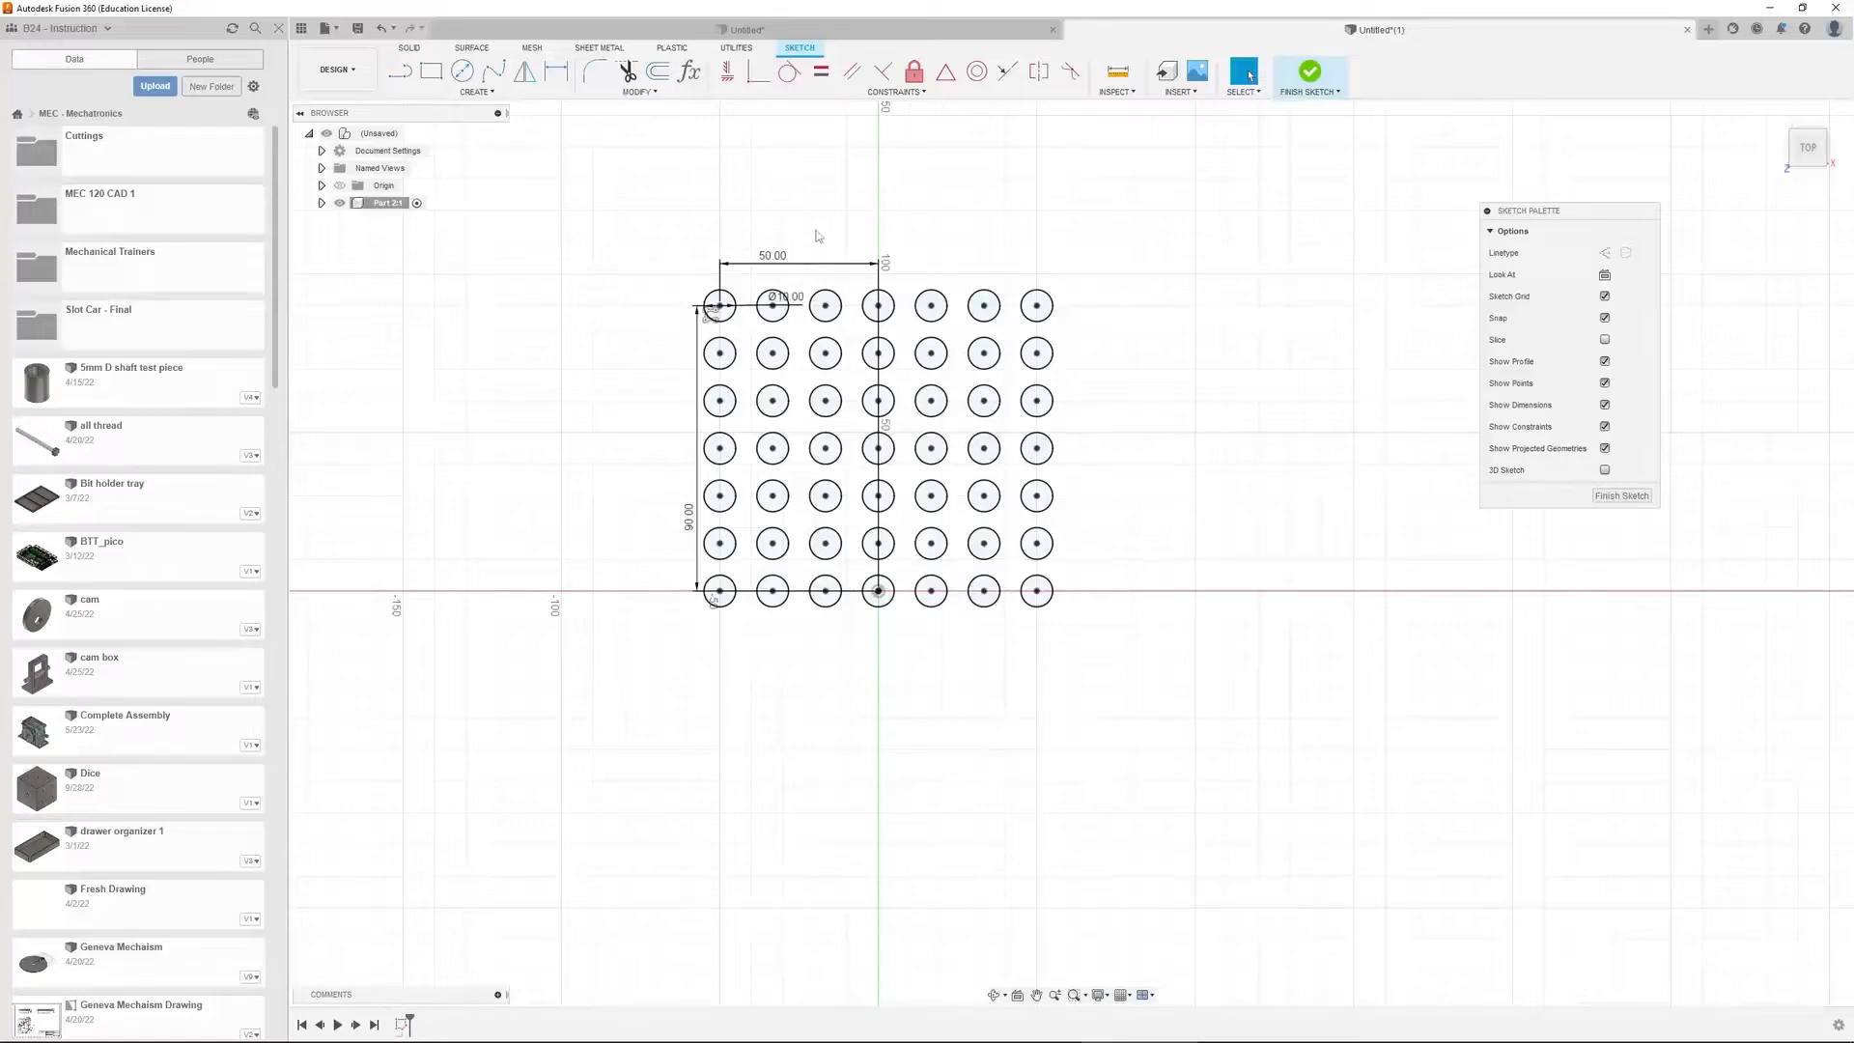
Select the original circle at the grid's upper-left corner and finish the sketch
click(733, 299)
click(711, 301)
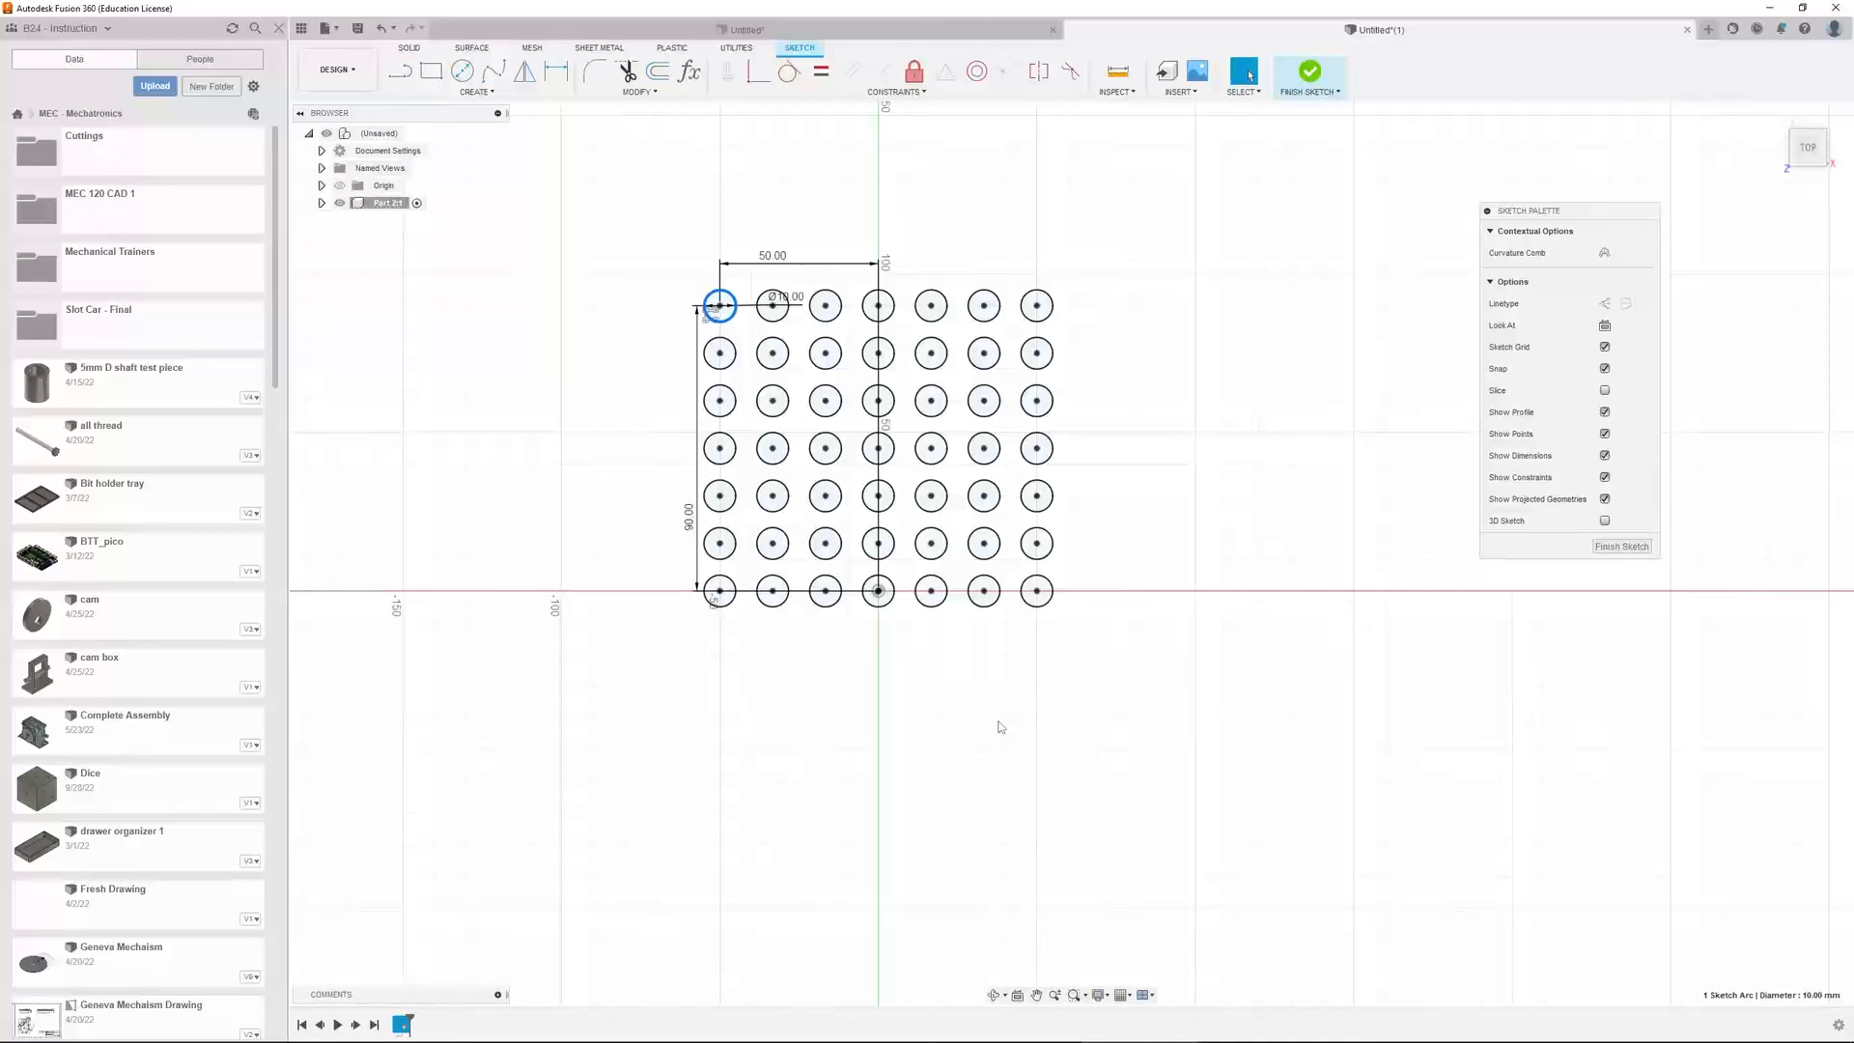
click(1308, 76)
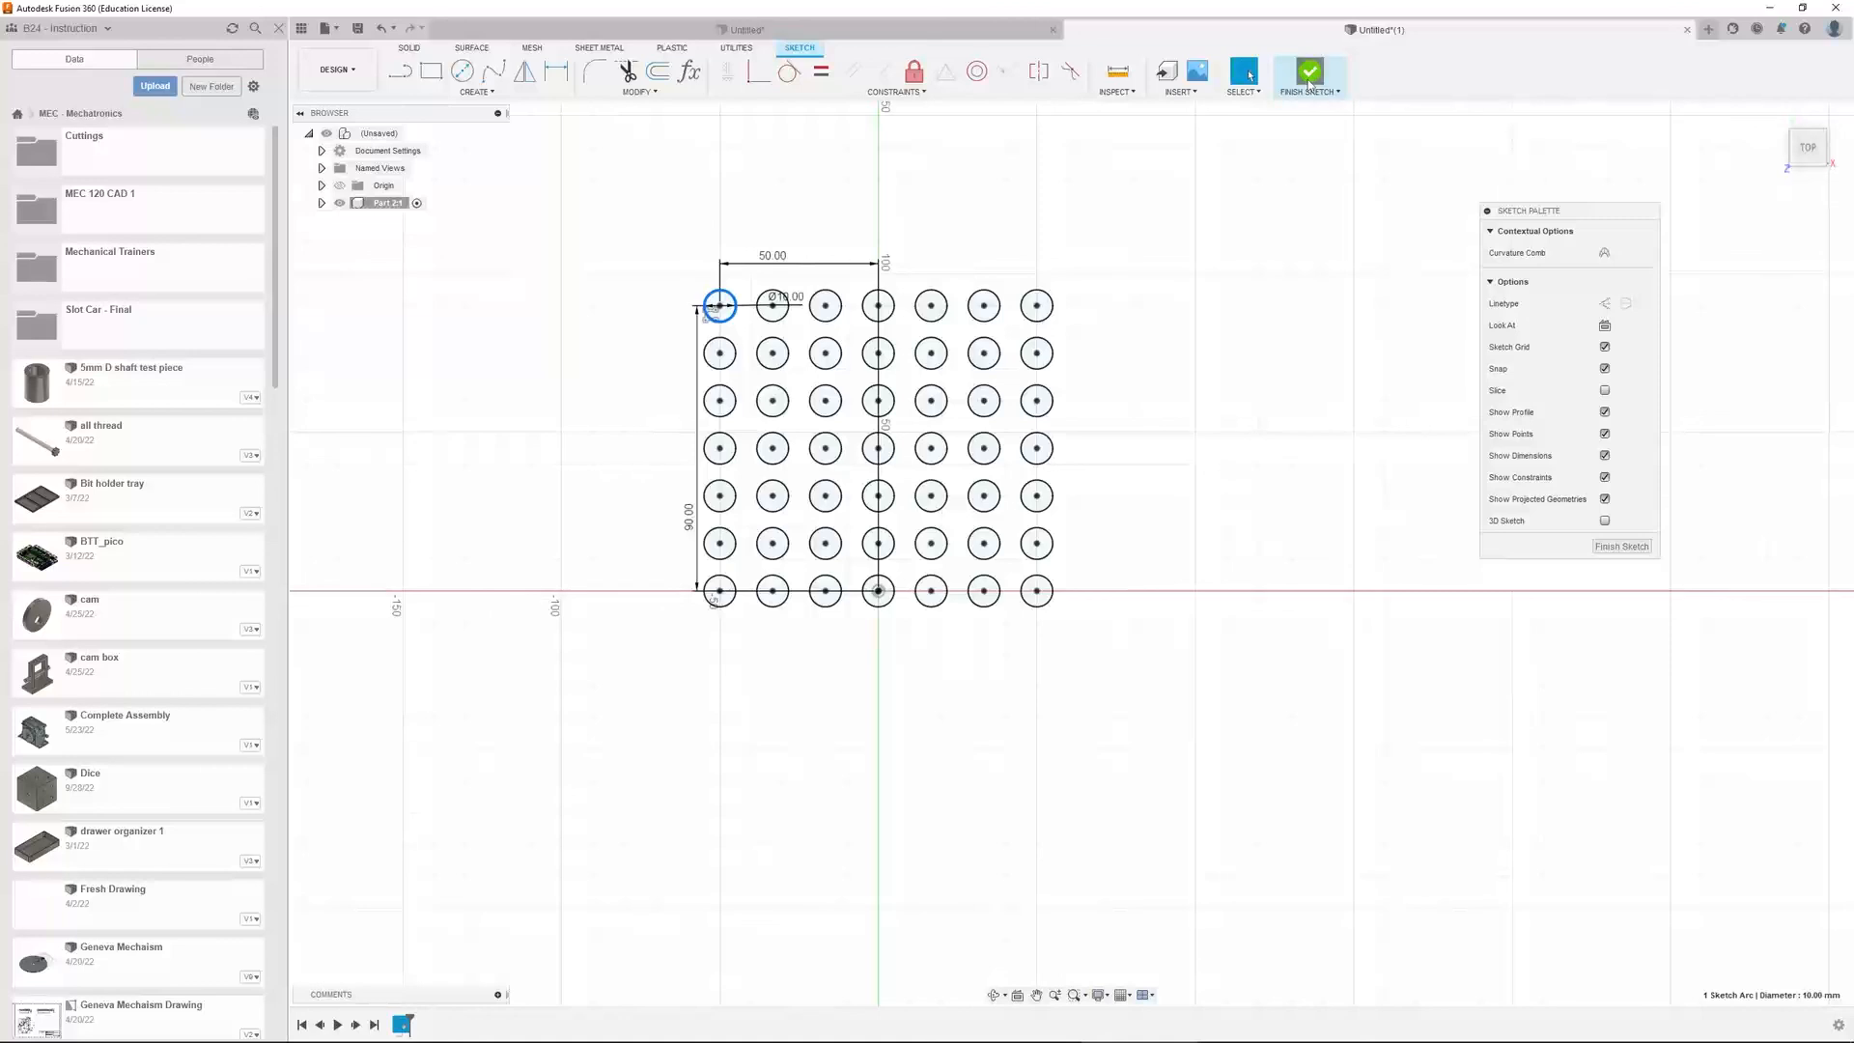